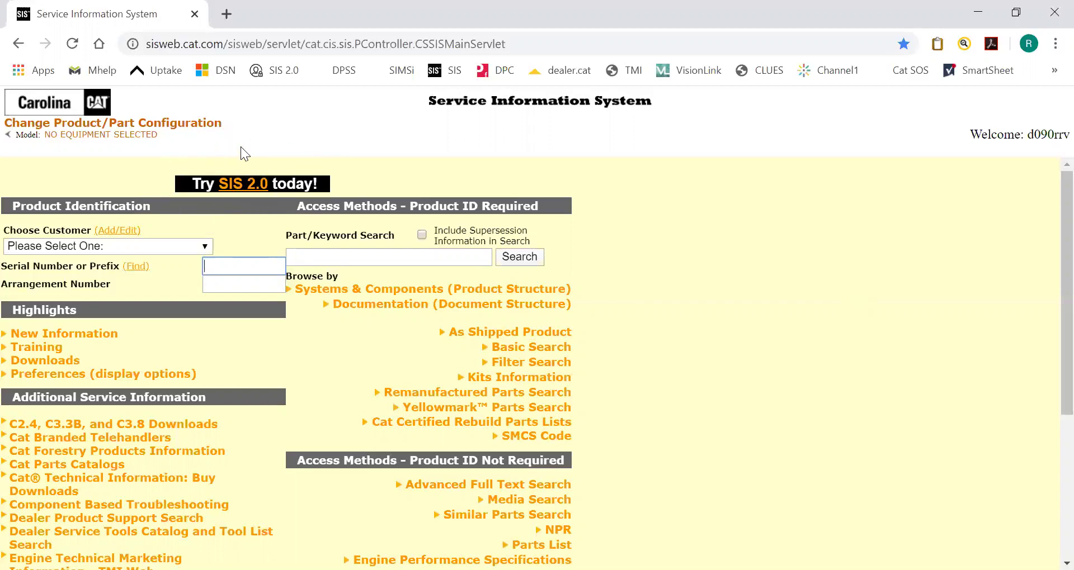
- Open SIS 2.0 from the Service Information System main page and look over its home page, comparing it with the older site
click(241, 187)
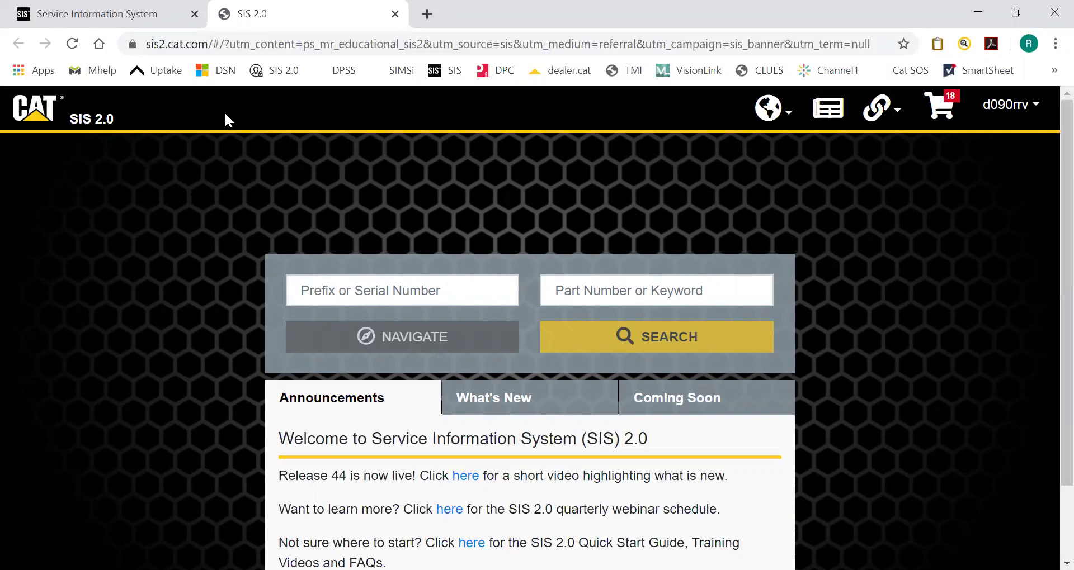
scroll(303, 118, down, 2)
scroll(297, 118, up, 2)
click(158, 22)
key(ctrl+Tab)
scroll(470, 431, down, 2)
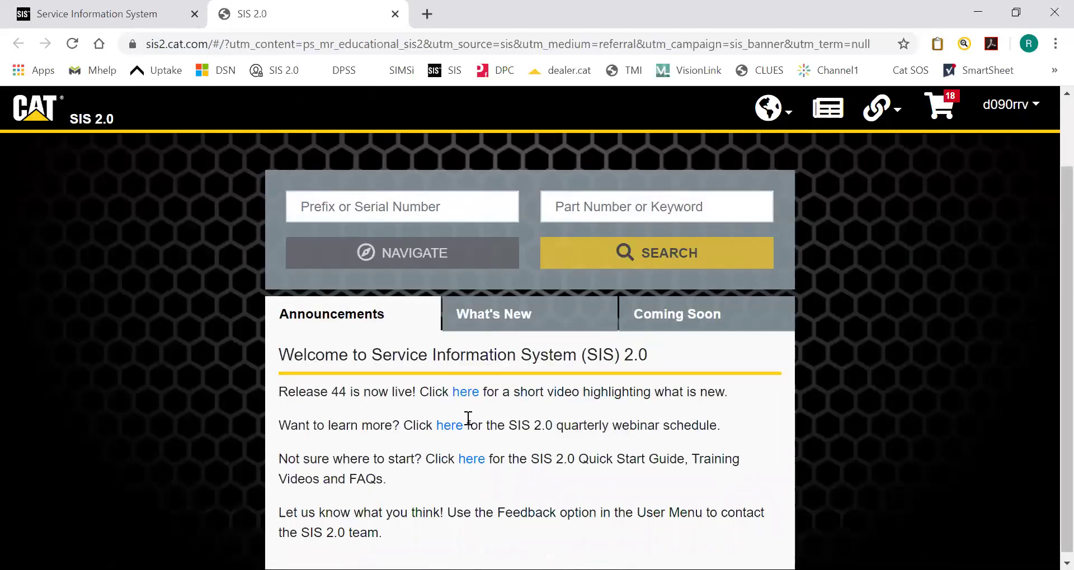
scroll(470, 425, down, 1)
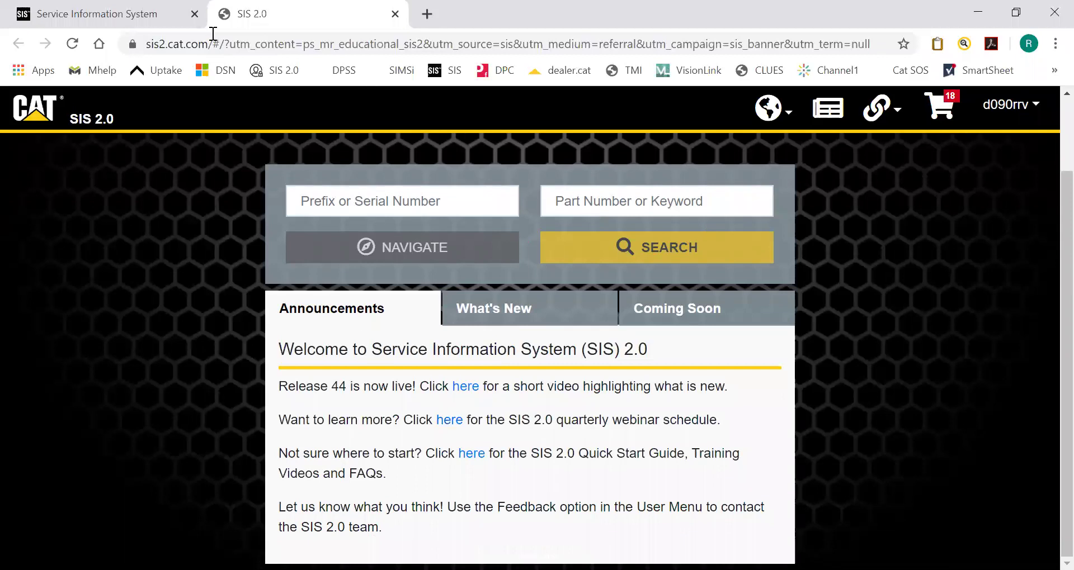
click(117, 16)
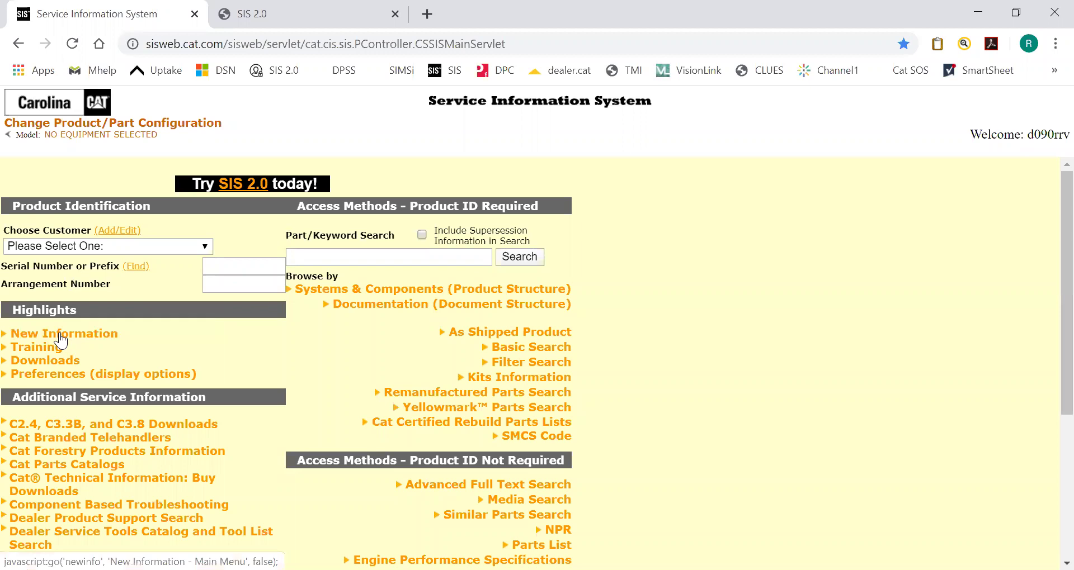
click(243, 184)
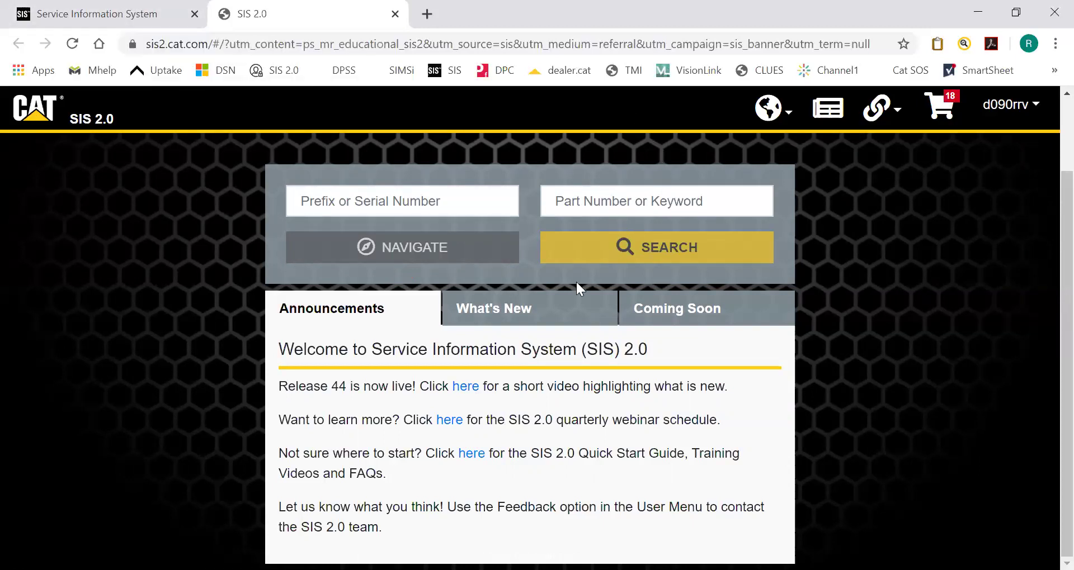
- Read the Release 44 notes in the What's New section, including the item on locking parts graphics in mobile view
click(562, 304)
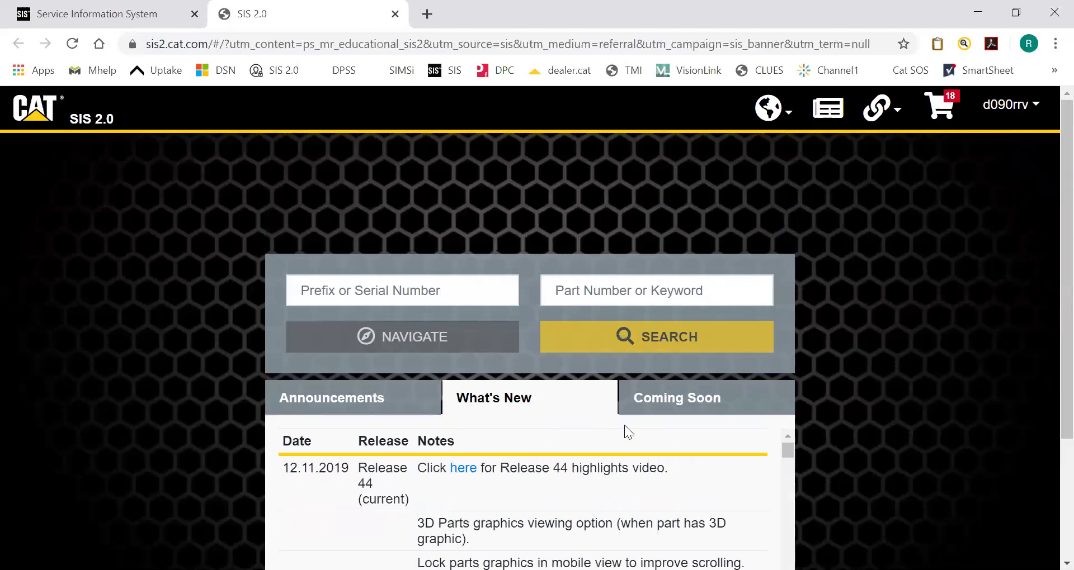
scroll(623, 425, down, 3)
scroll(465, 414, up, 2)
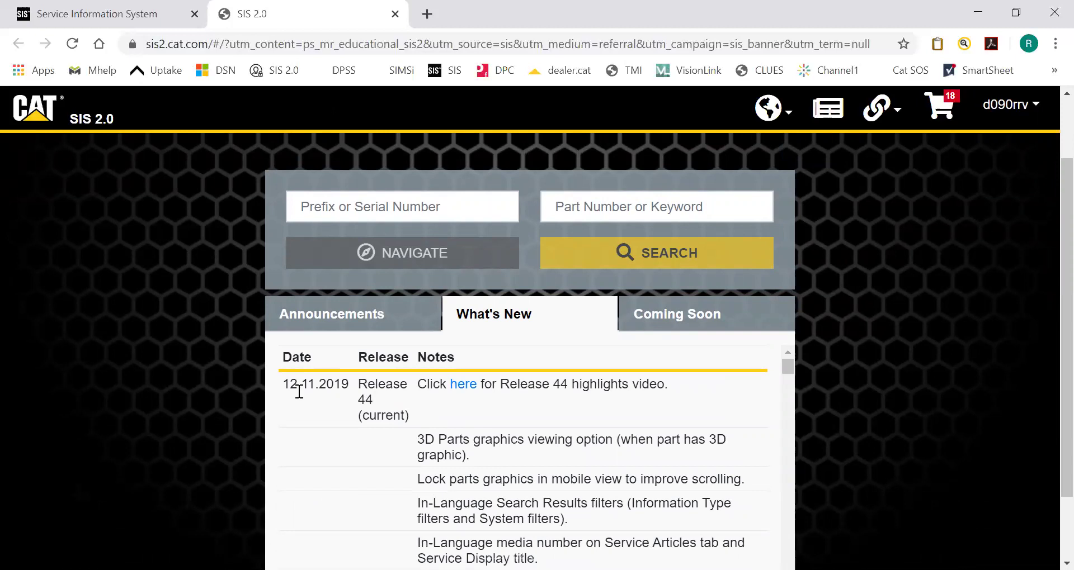
scroll(418, 417, down, 3)
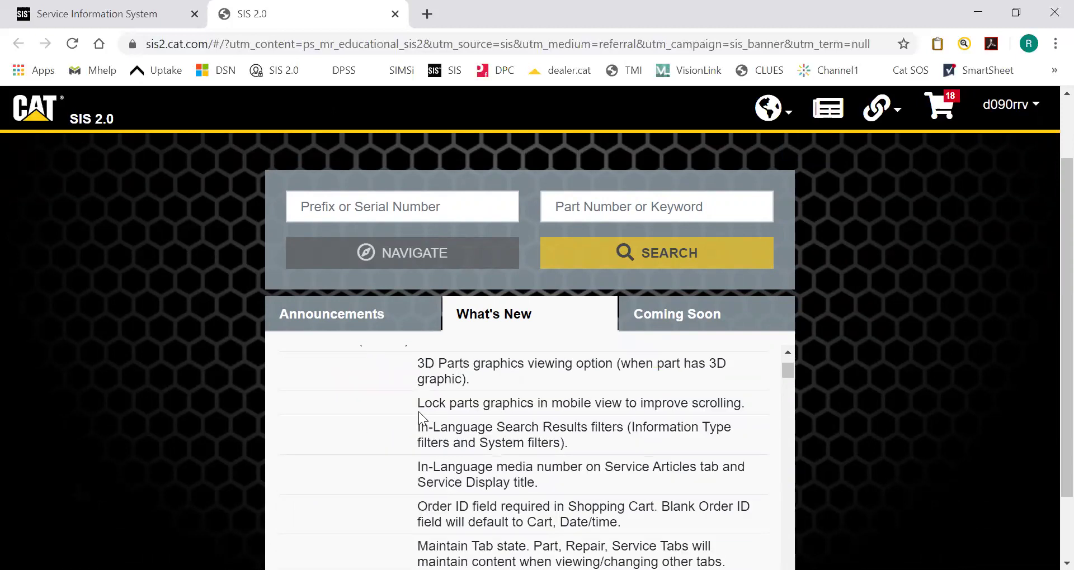
scroll(421, 413, up, 3)
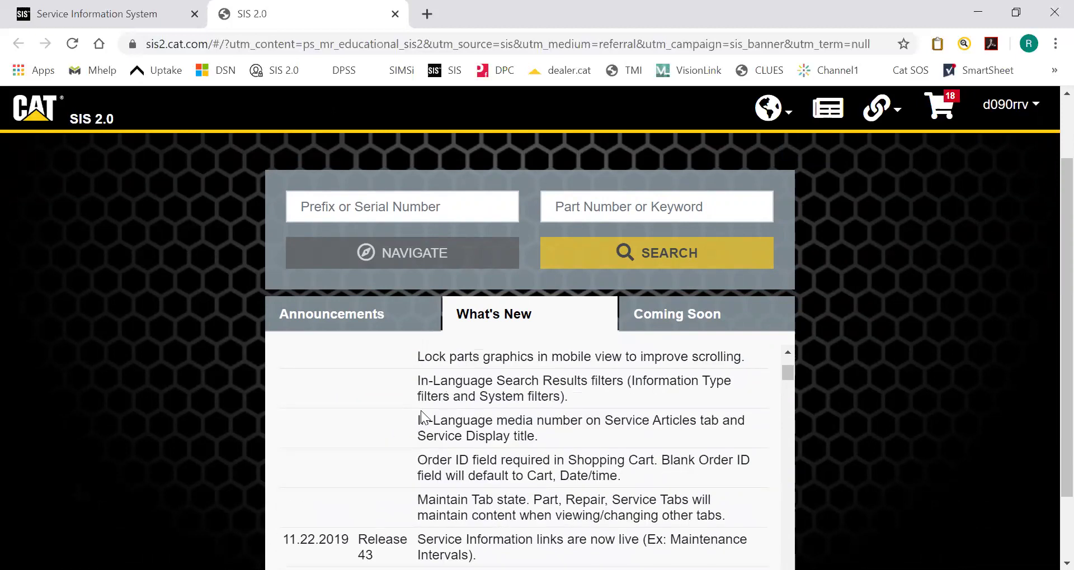
scroll(565, 441, down, 2)
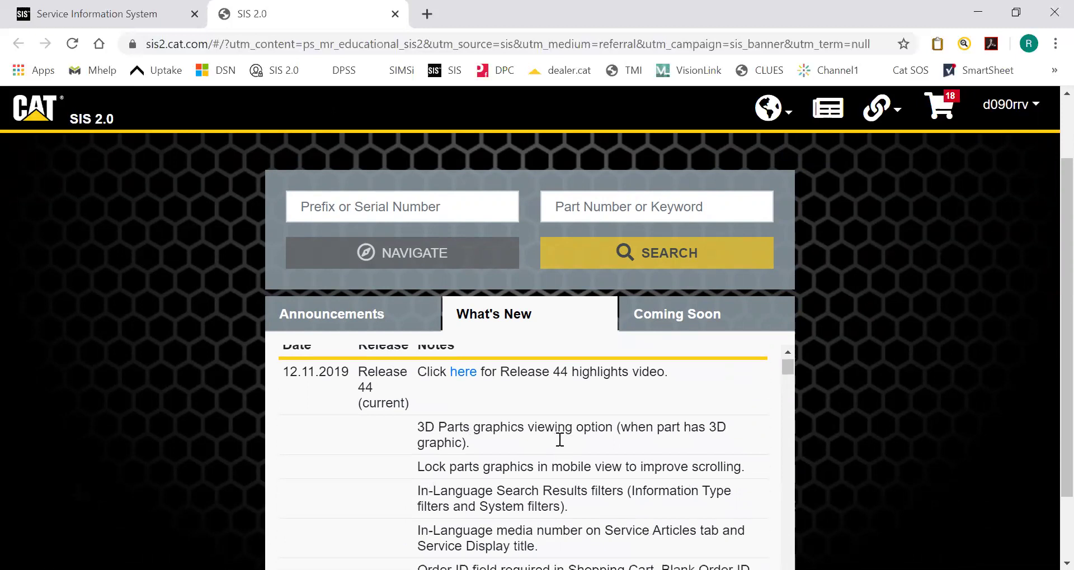
drag(432, 397, 711, 394)
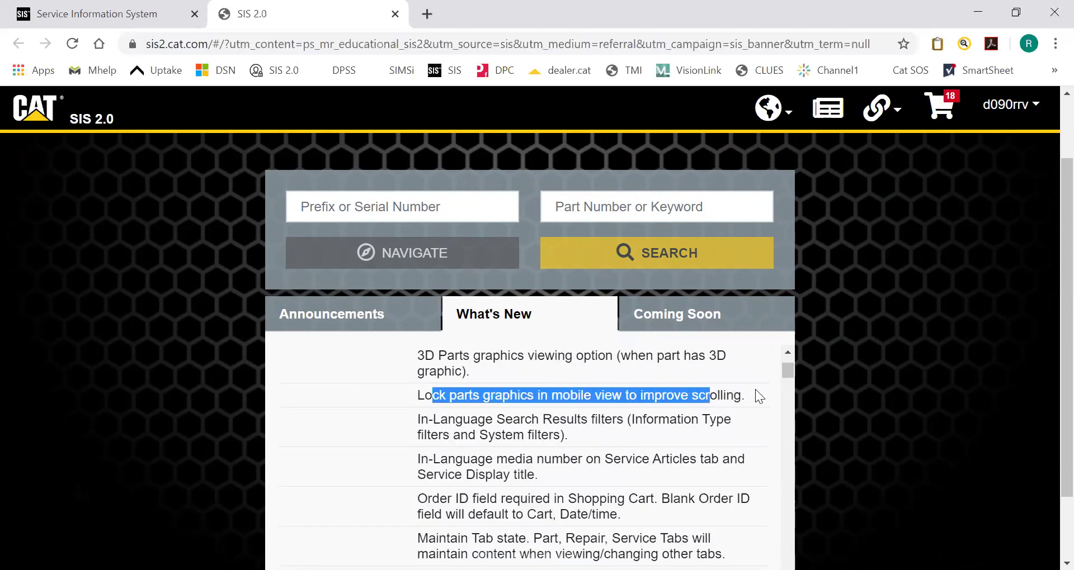
click(751, 390)
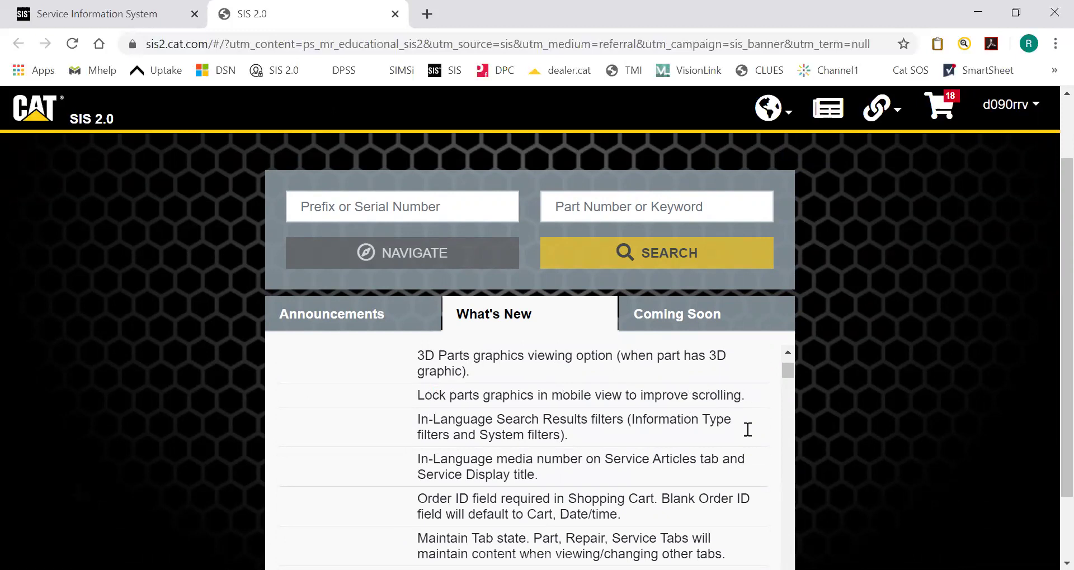
scroll(498, 350, up, 2)
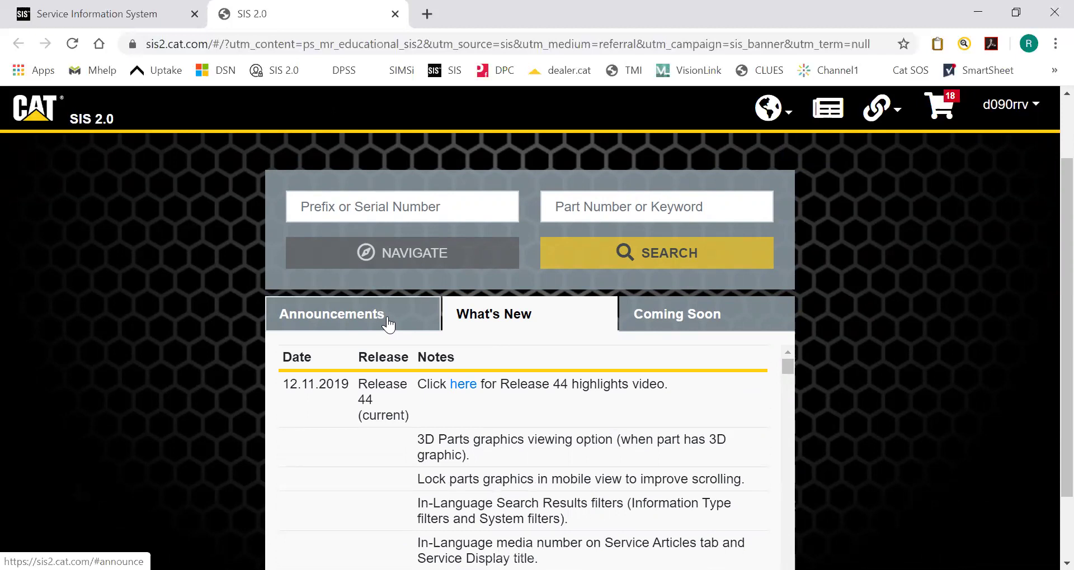
- Review the features in development under Coming Soon, highlighting Similar Parts and Part History Search
click(653, 313)
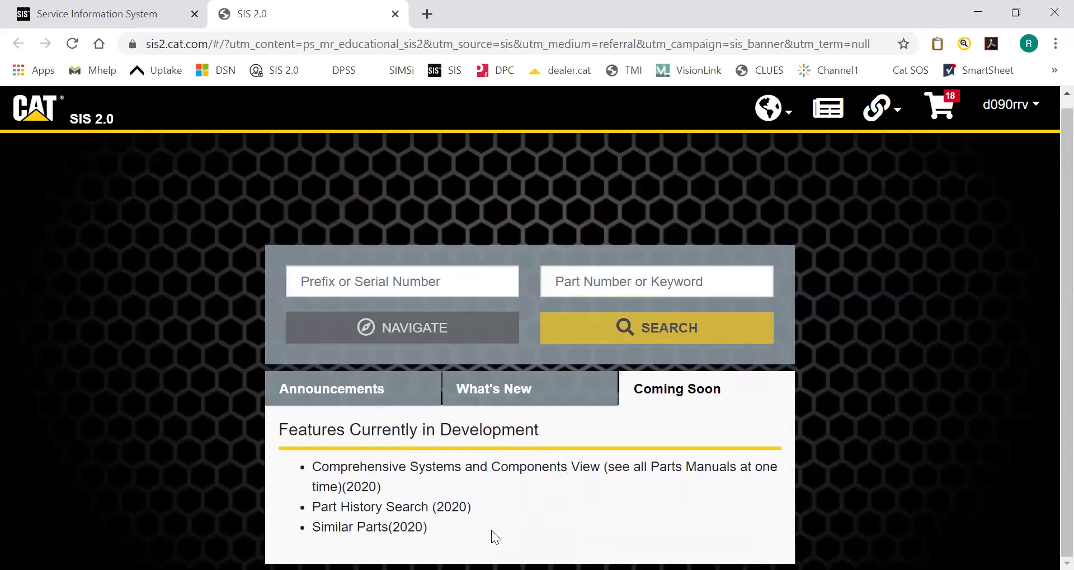
drag(310, 527, 428, 530)
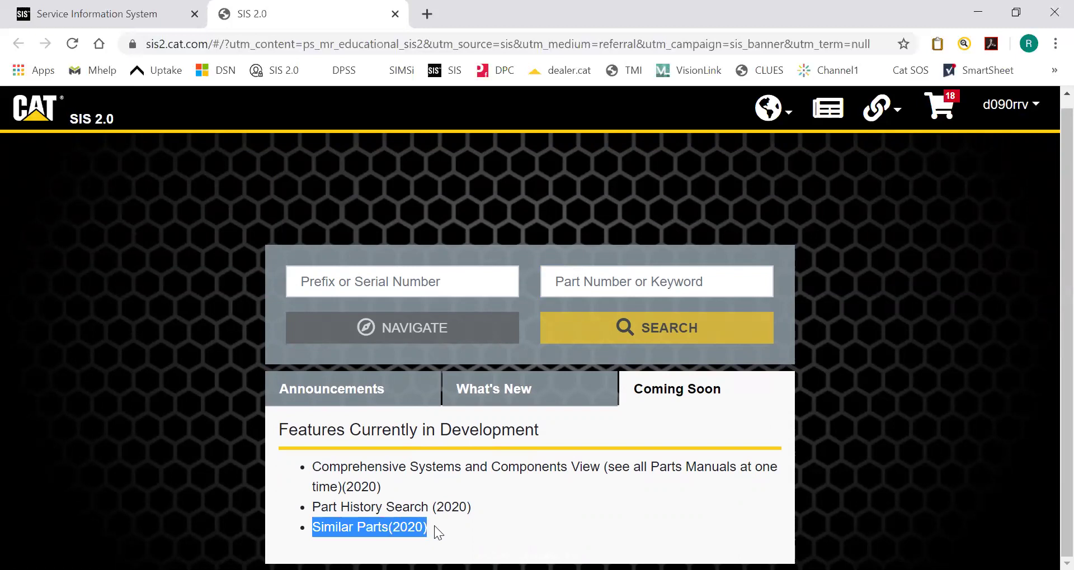
click(434, 527)
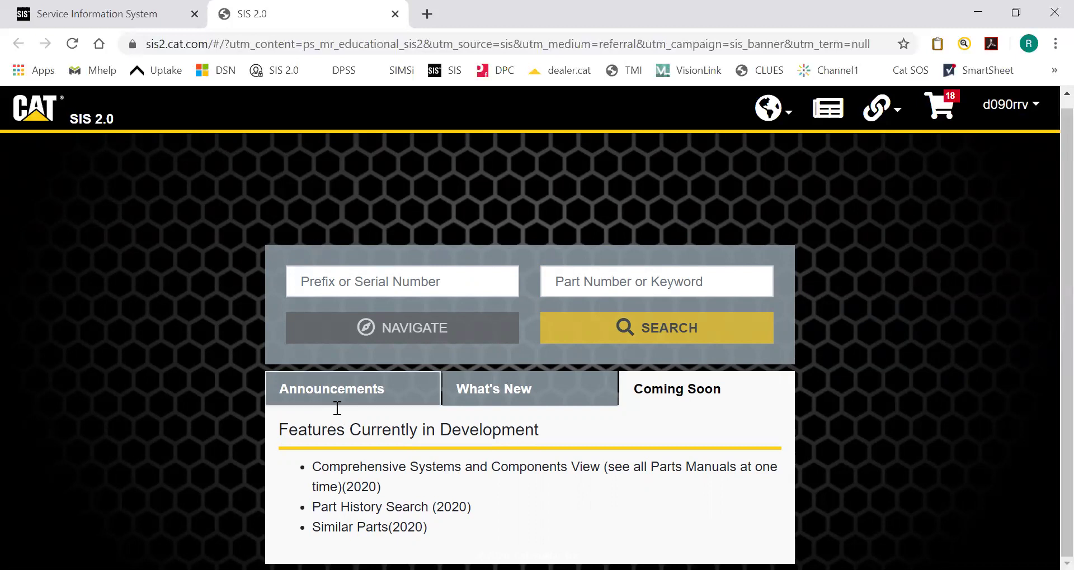
drag(310, 507, 420, 527)
click(459, 497)
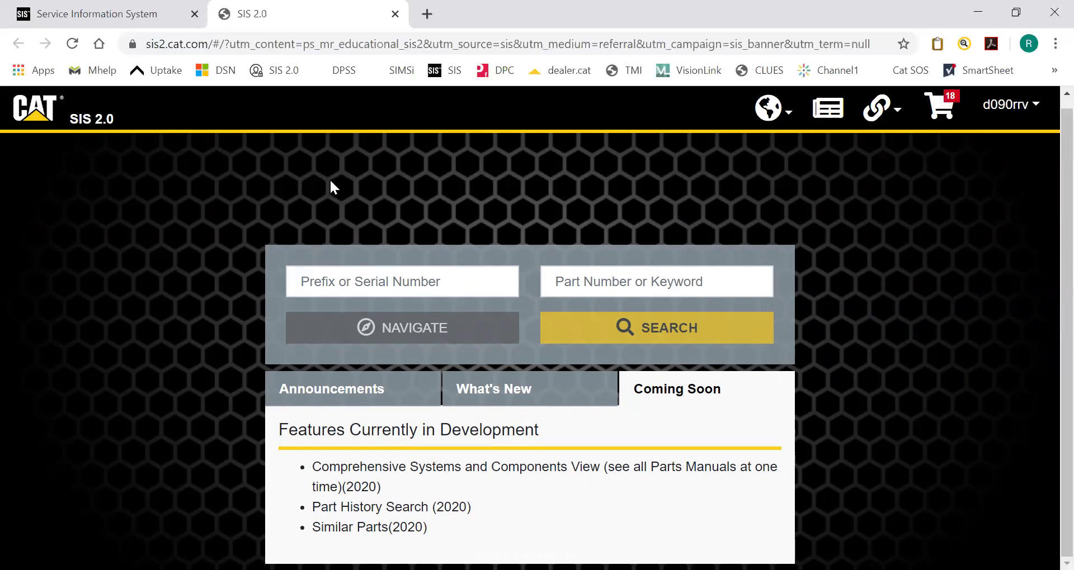
- Look through the shopping cart's order fields and part lines, and return to the SIS 2.0 home page
click(951, 105)
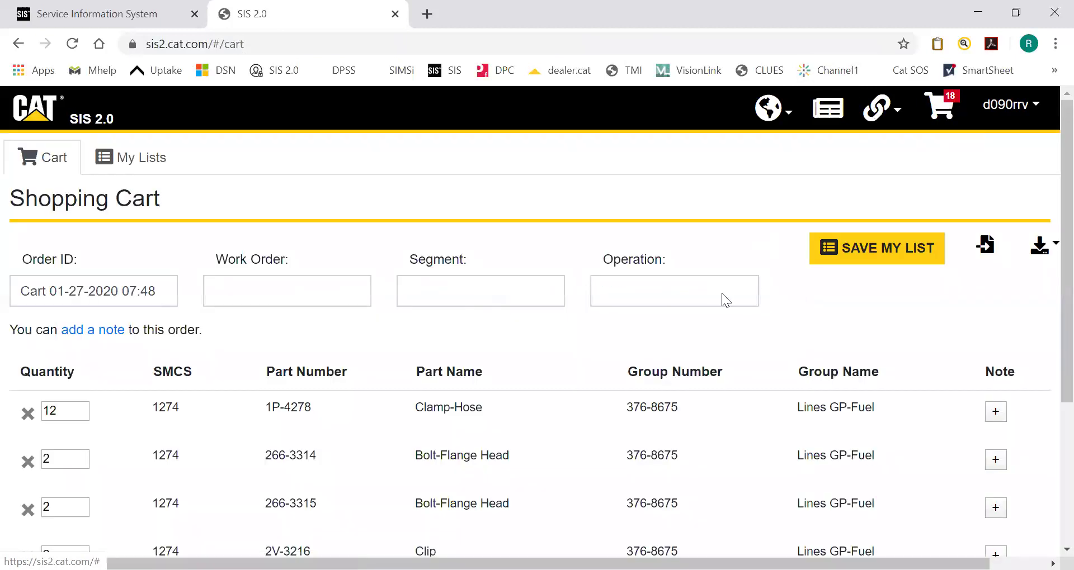
scroll(694, 324, down, 4)
scroll(662, 349, up, 4)
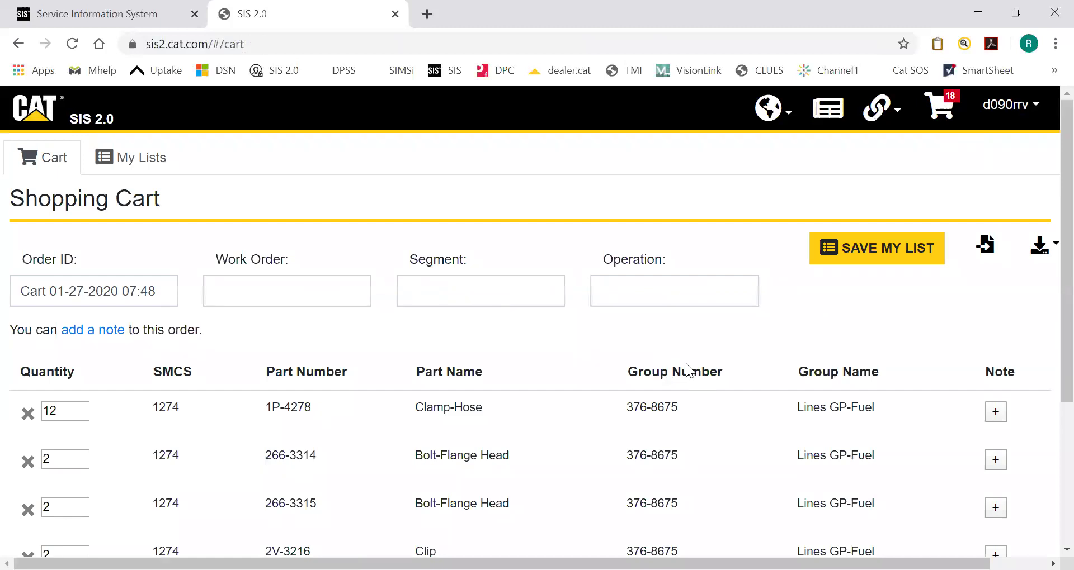
scroll(639, 310, down, 2)
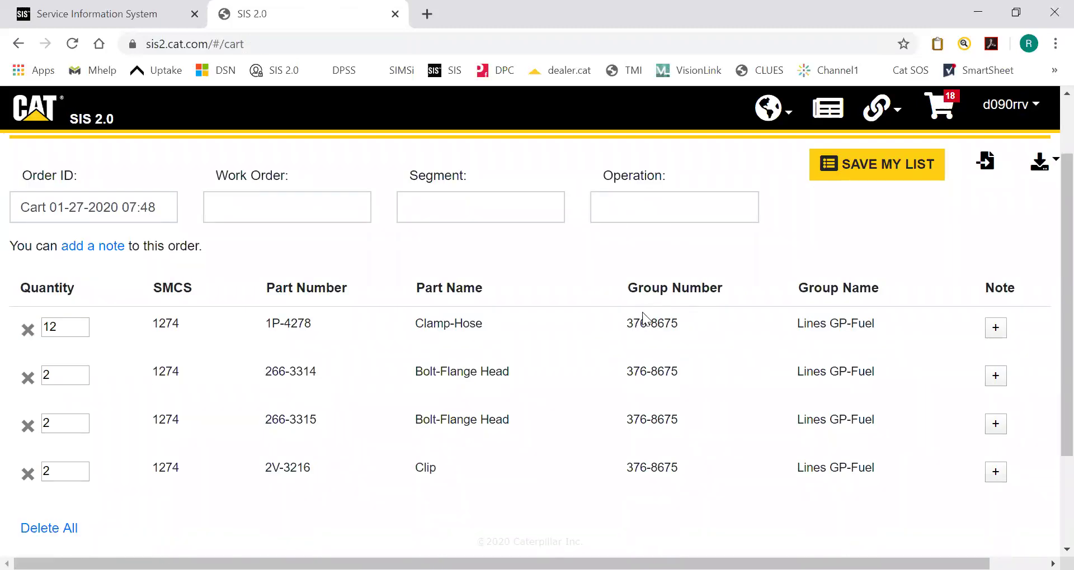
scroll(642, 312, down, 2)
scroll(727, 291, up, 4)
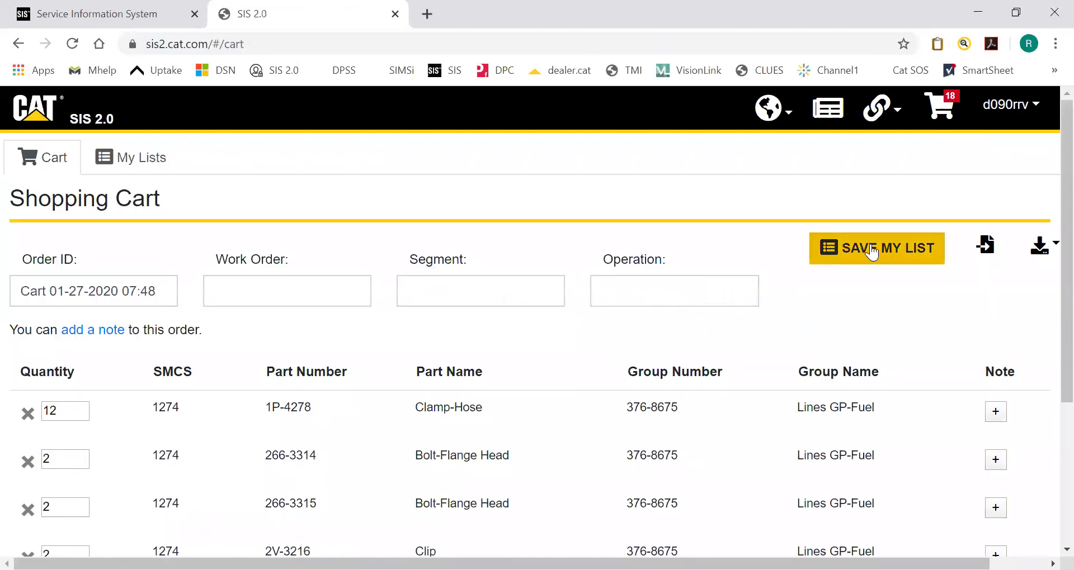
scroll(793, 280, down, 3)
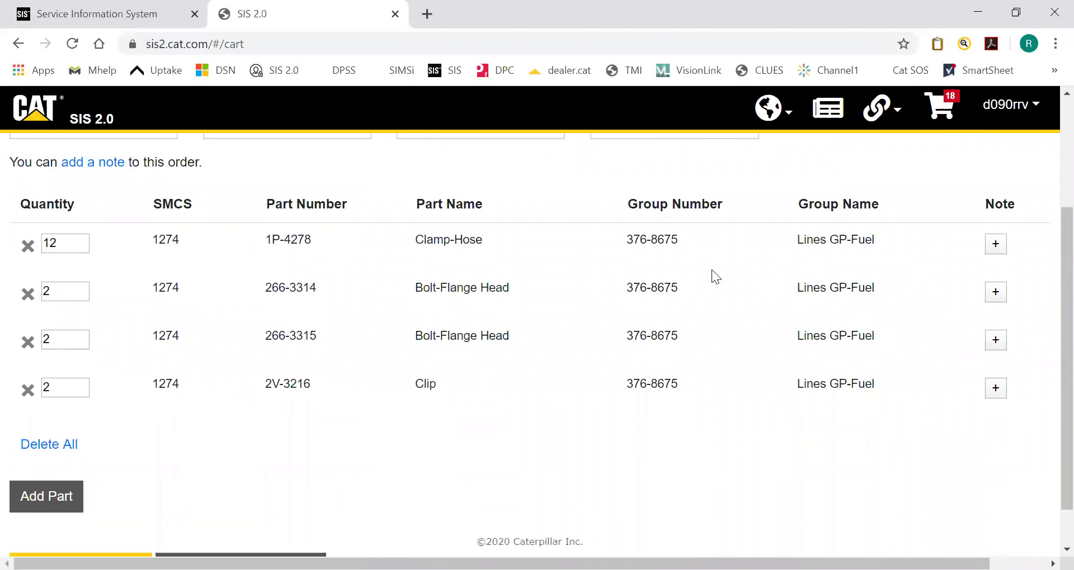
scroll(335, 386, up, 3)
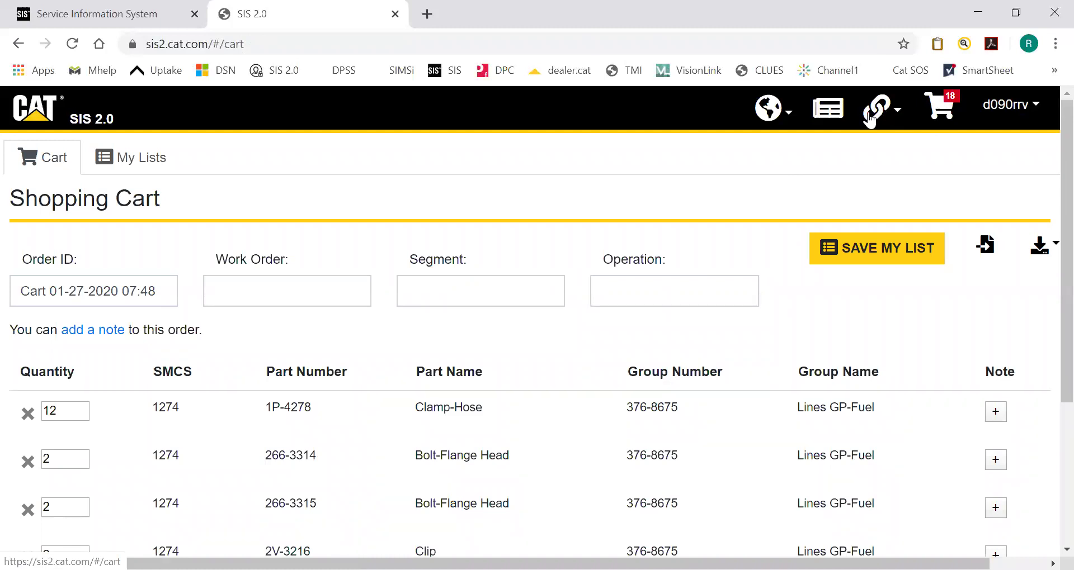
click(51, 111)
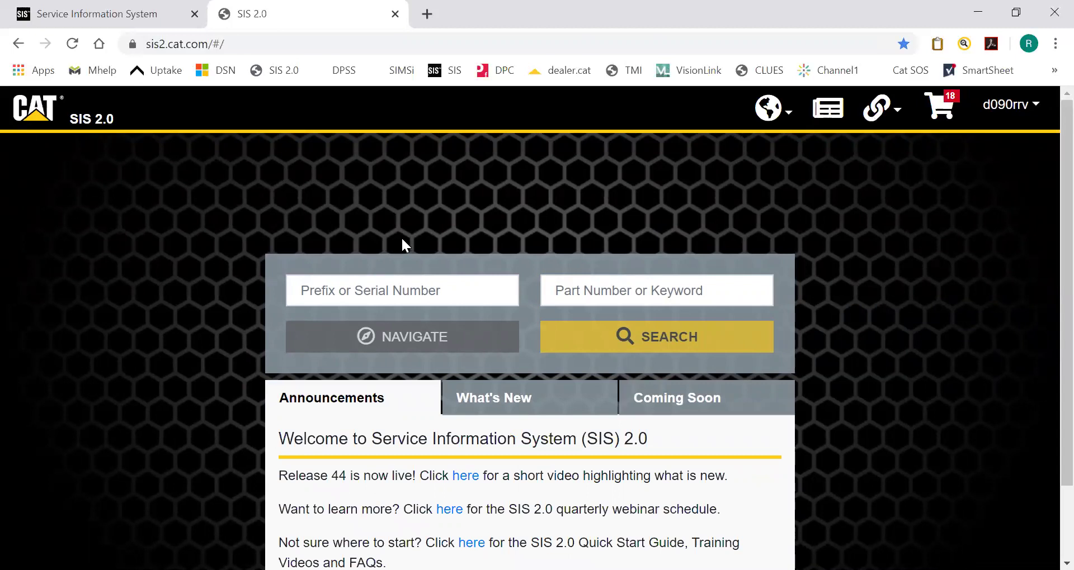
- View the Service Software Files page with its flash software serial number search, and return to SIS 2.0
click(891, 114)
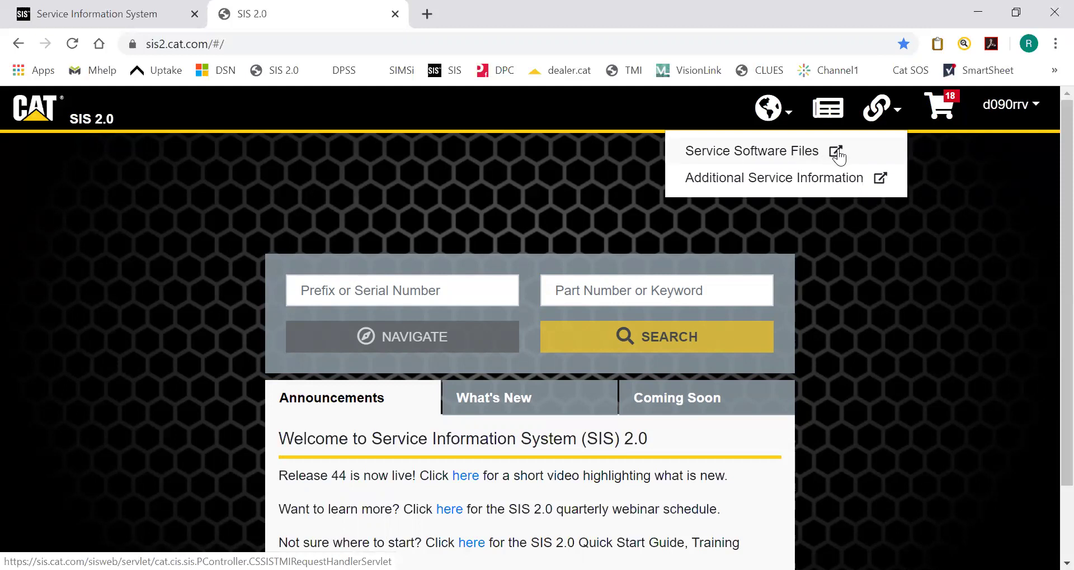
click(803, 157)
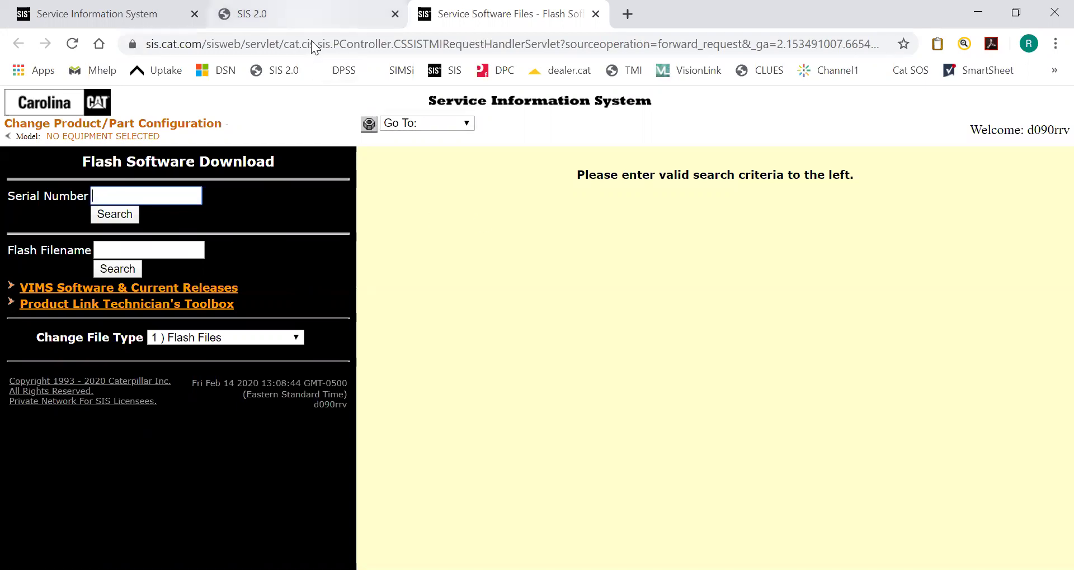
click(159, 193)
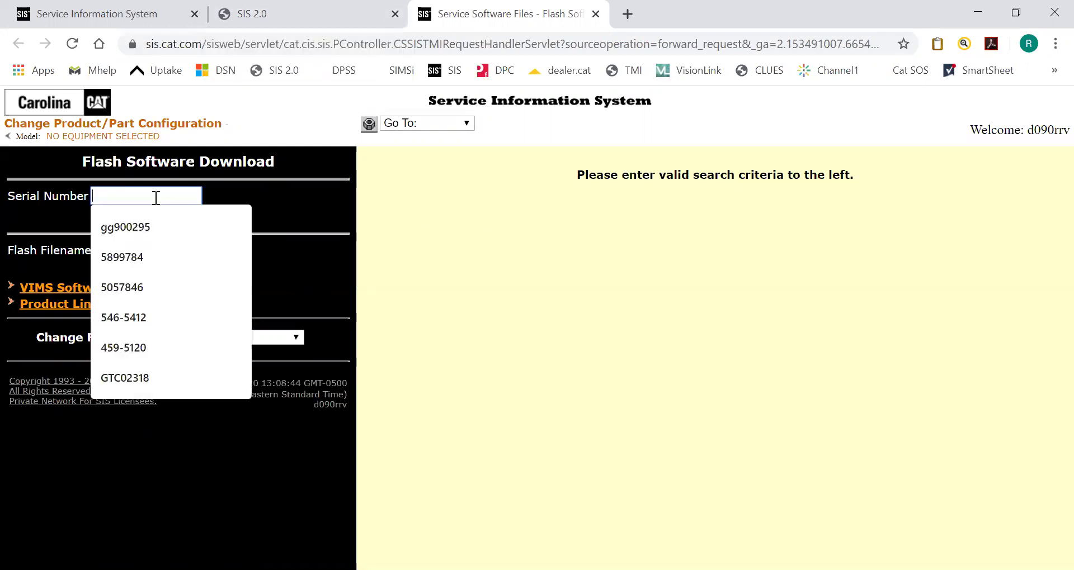
key(ctrl+shift+Tab)
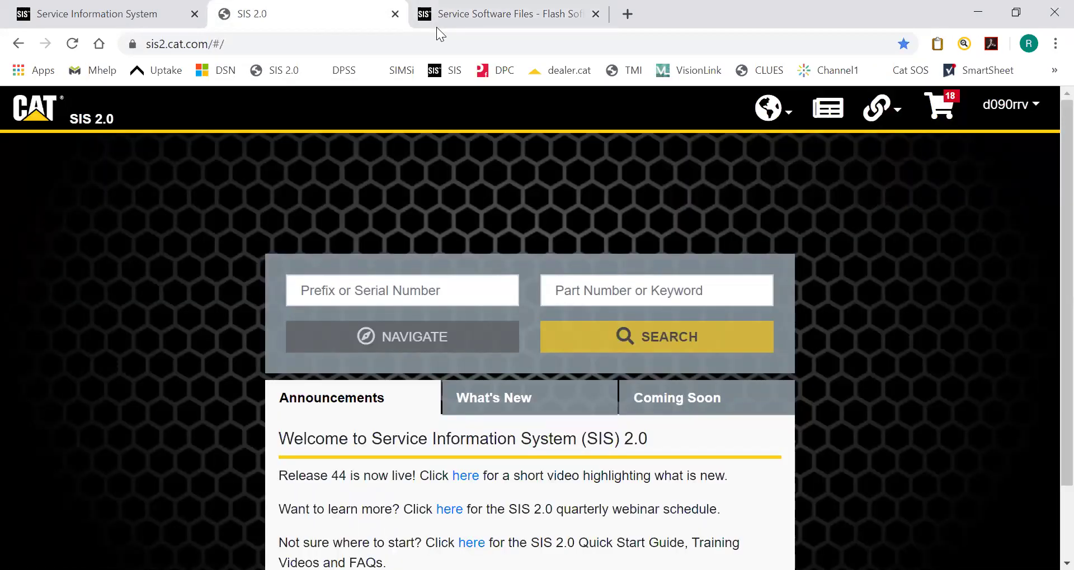
- Look through the complete list of Additional Service Information links in the older Service Information System
click(884, 119)
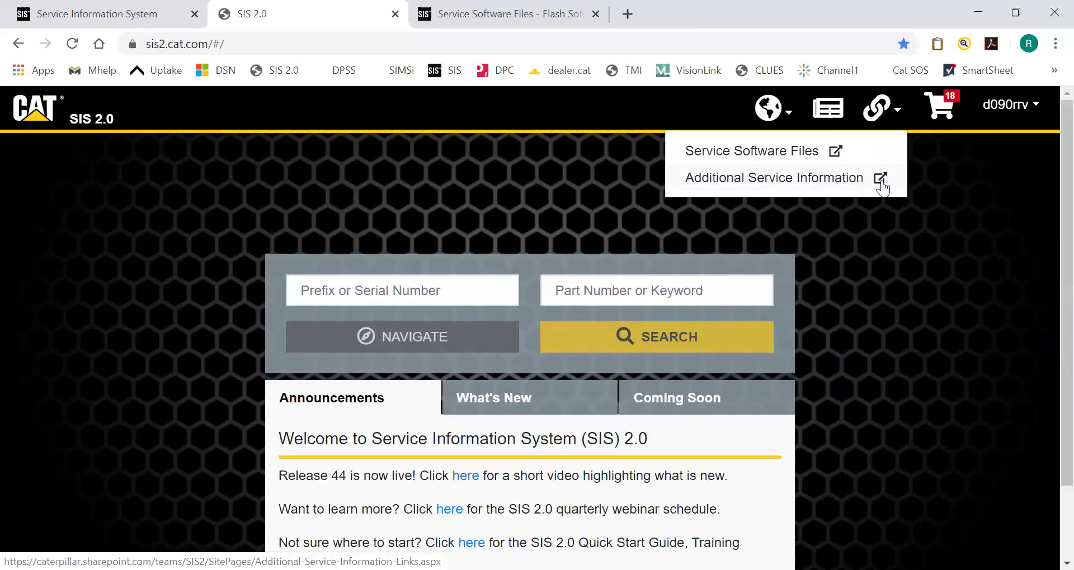
click(134, 16)
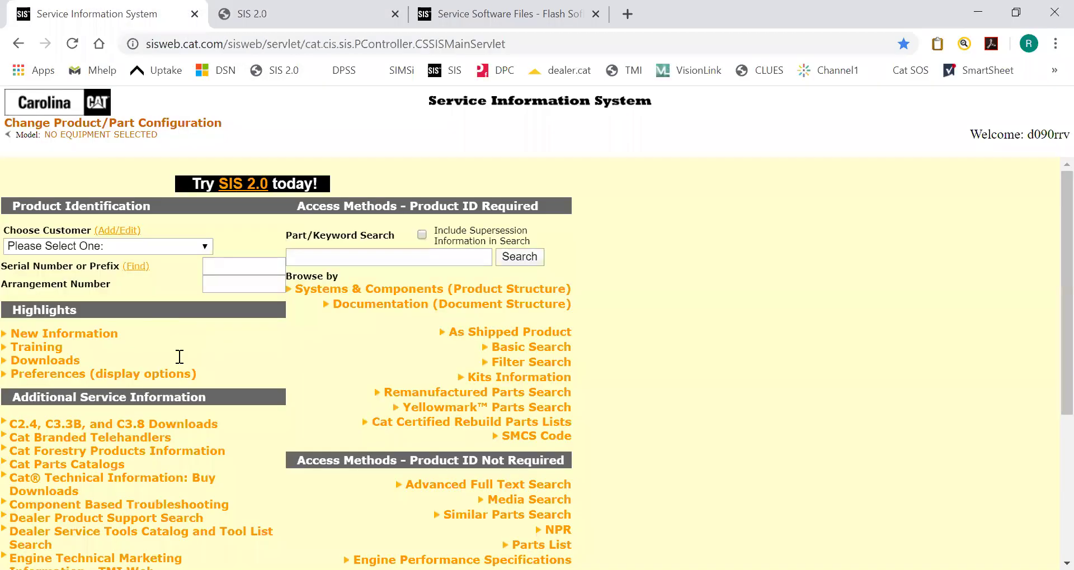
scroll(168, 396, down, 3)
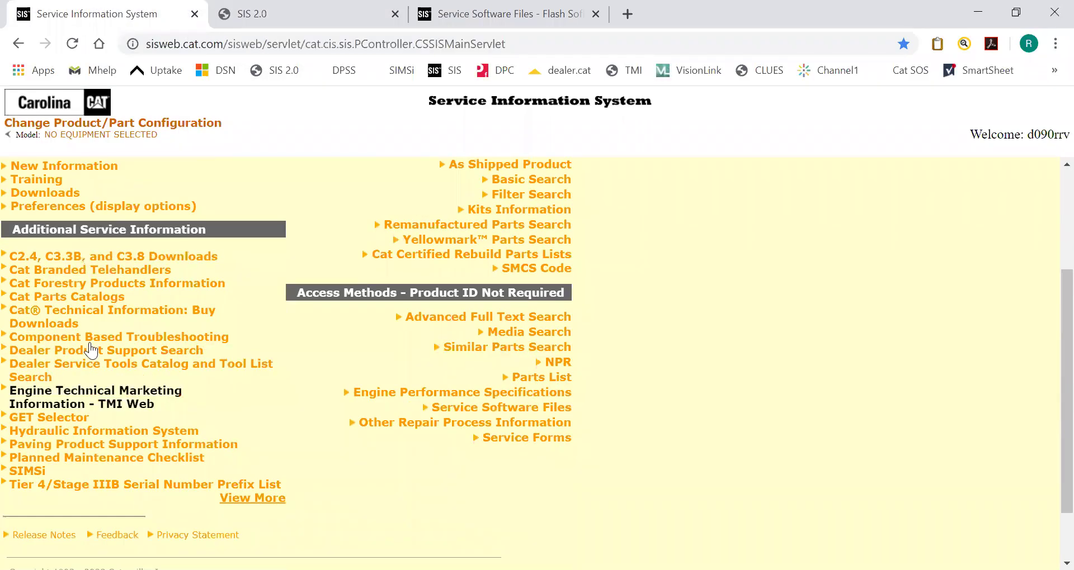
click(238, 503)
scroll(201, 402, down, 5)
scroll(184, 369, down, 6)
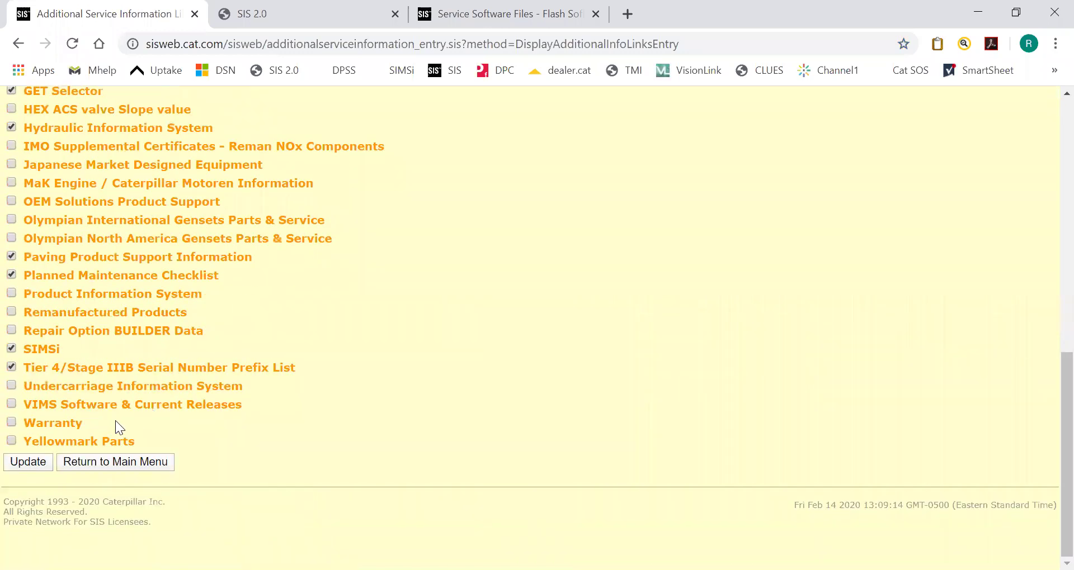
scroll(95, 358, up, 6)
scroll(98, 342, up, 5)
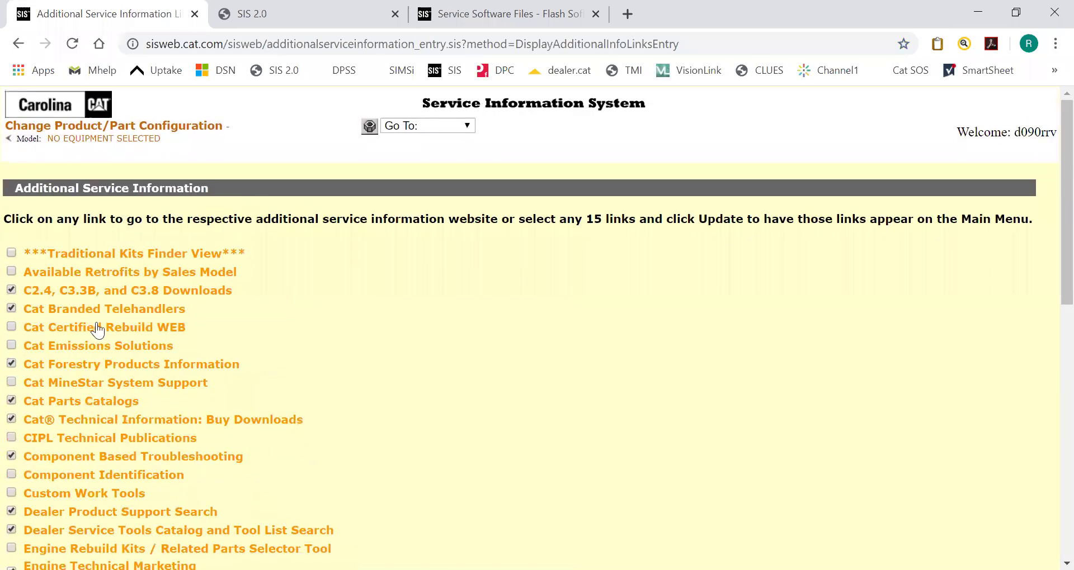
- Return to SIS 2.0 and open its Additional Service Information page
key(ctrl+Tab)
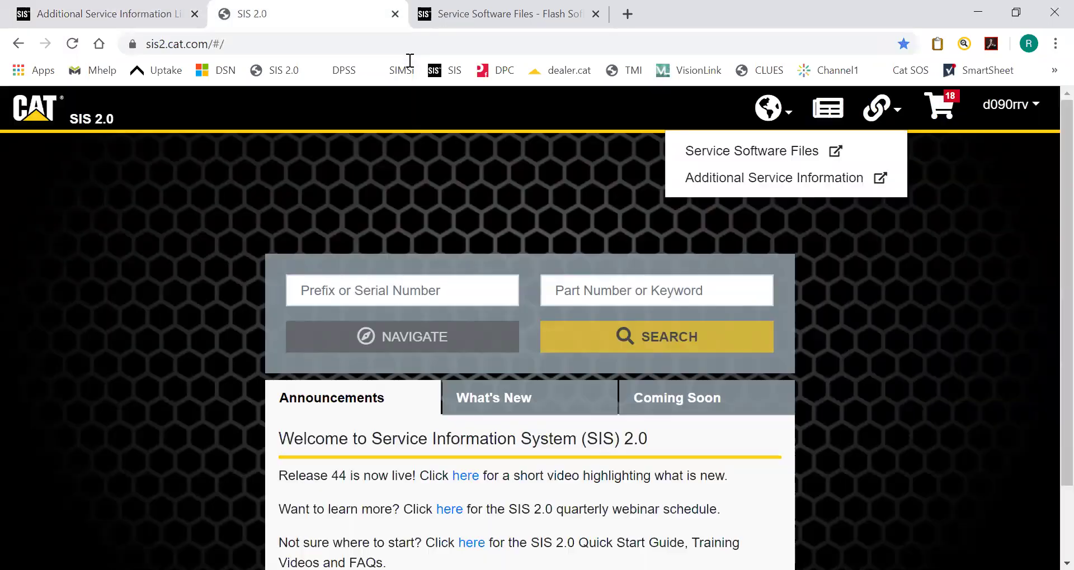
click(877, 179)
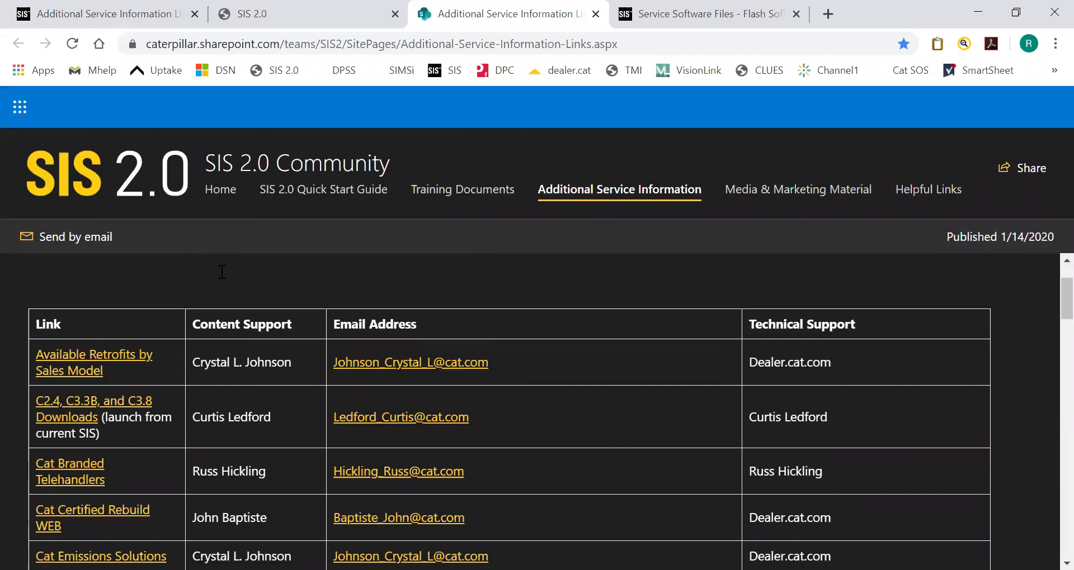
- Look through the SIS 2.0 Community table of Additional Service Information links, and open the Cat Branded Telehandlers link
scroll(86, 392, down, 2)
scroll(87, 363, down, 6)
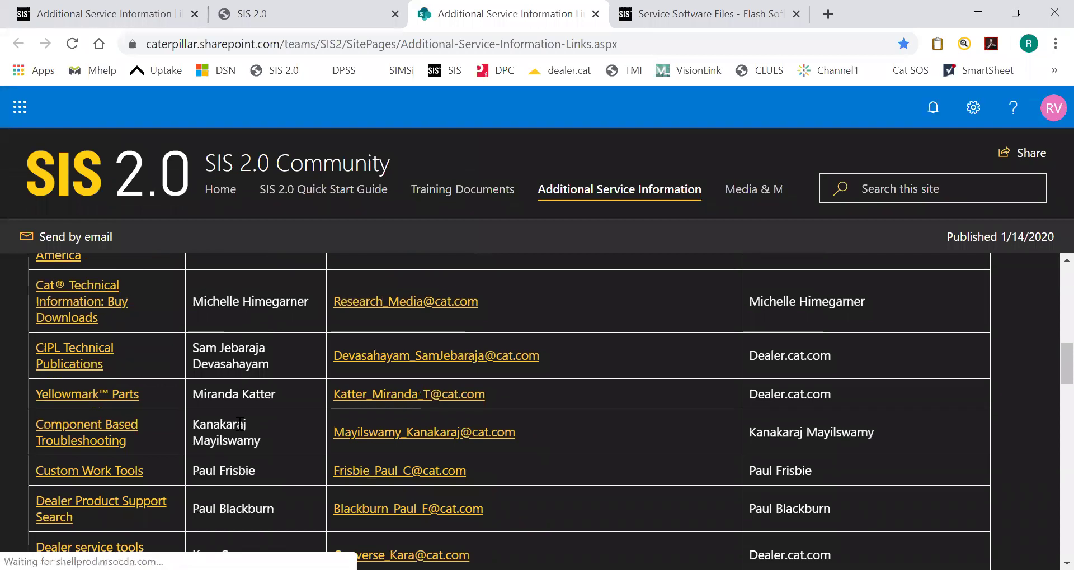
scroll(233, 414, up, 6)
scroll(232, 414, up, 1)
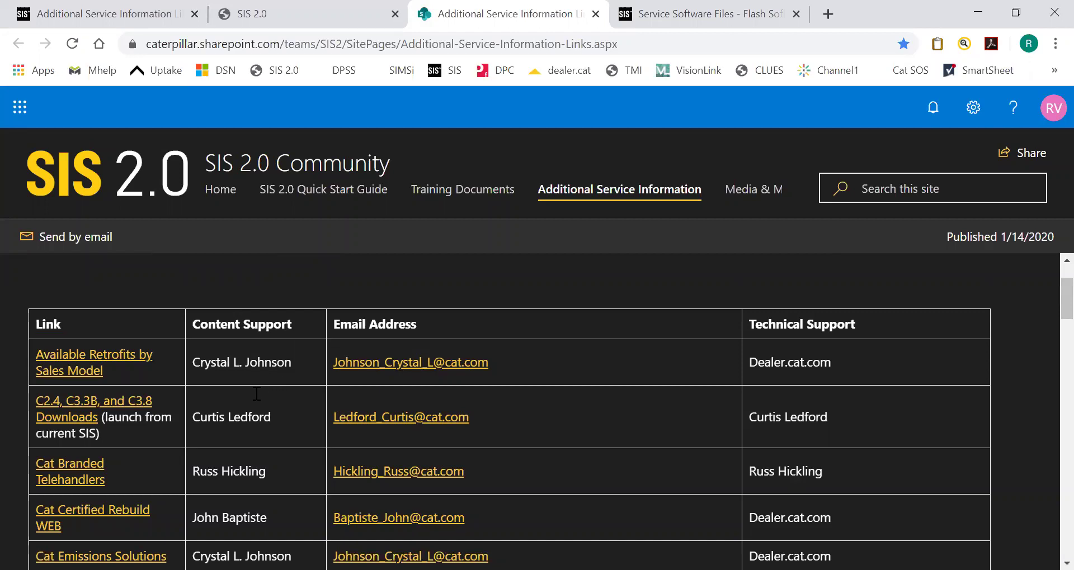
scroll(208, 447, down, 6)
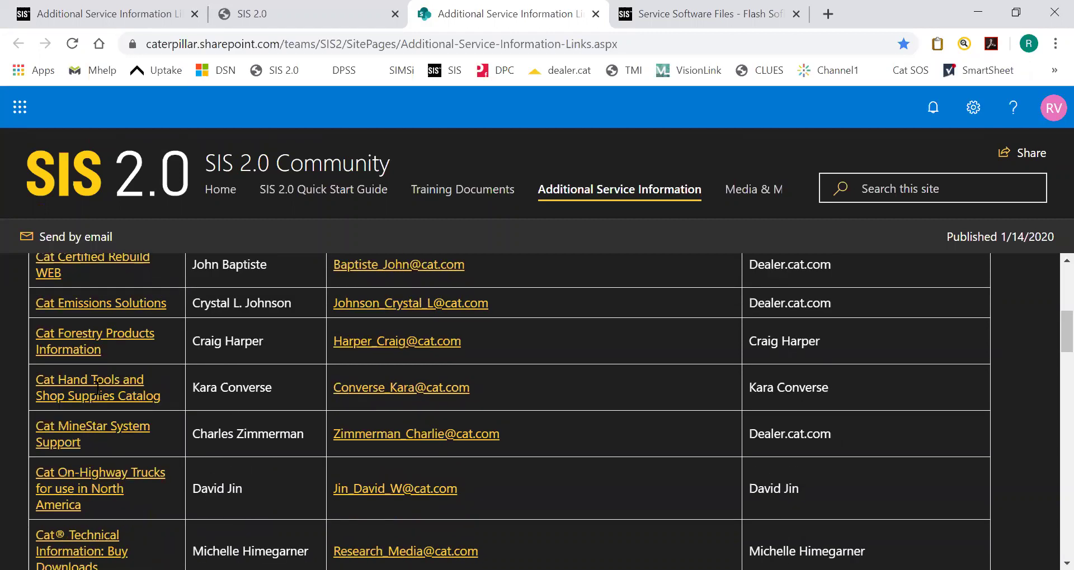
scroll(91, 388, up, 6)
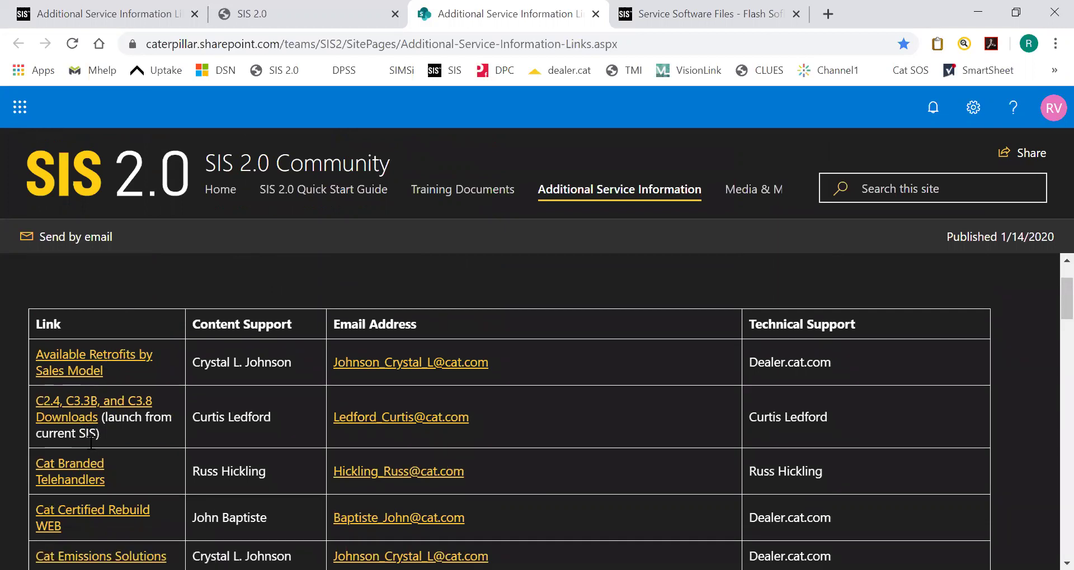
scroll(84, 448, down, 1)
click(80, 386)
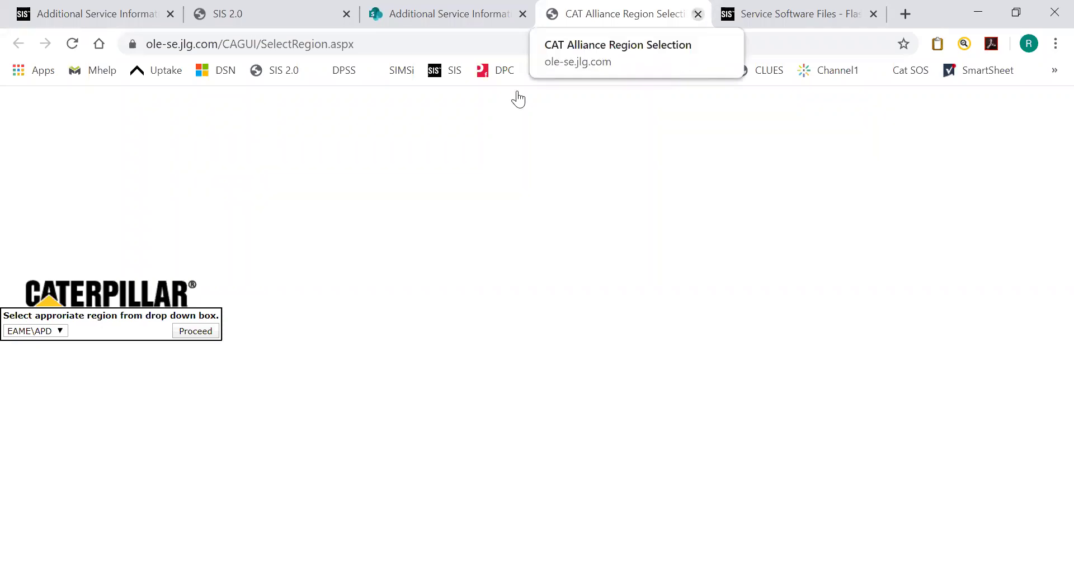
- Close the CAT Alliance region selection page, and open the last 7 days of new information in SIS 2.0
key(ctrl+w)
key(ctrl+shift+Tab)
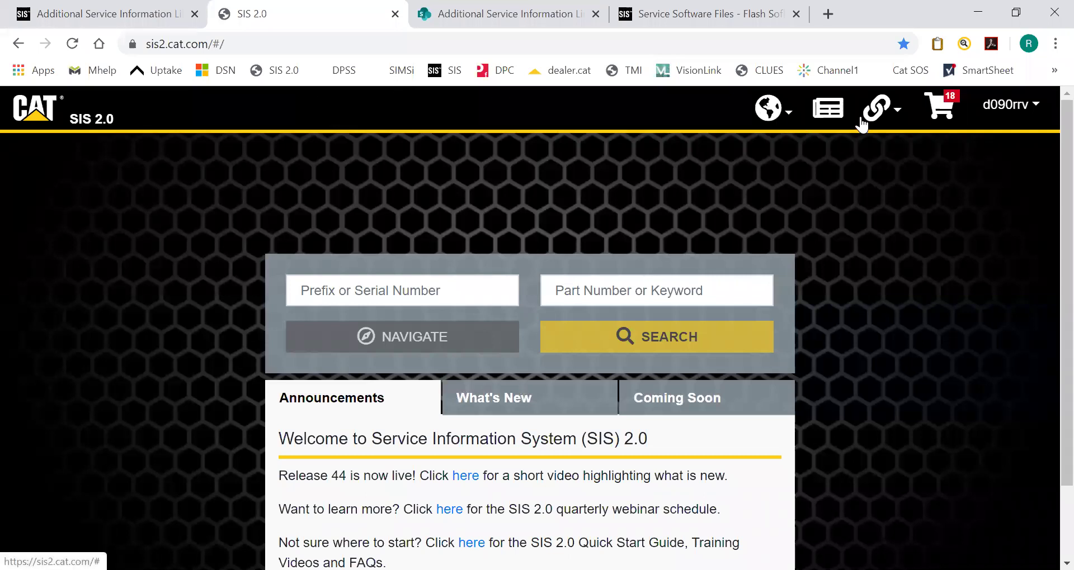
click(883, 108)
click(833, 115)
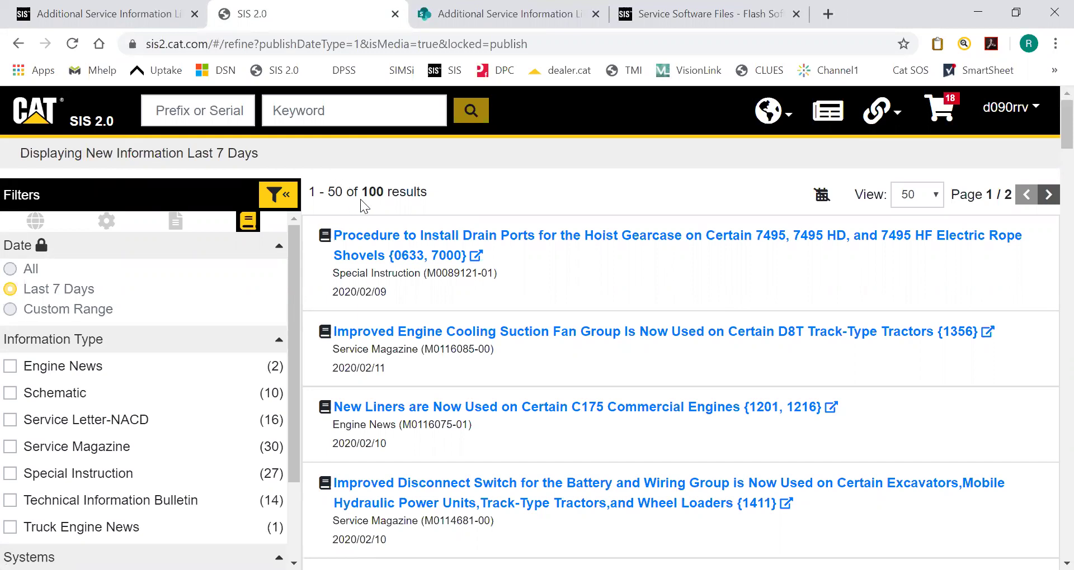
- Return to the main menu of the older Service Information System and open its New Information page
click(81, 17)
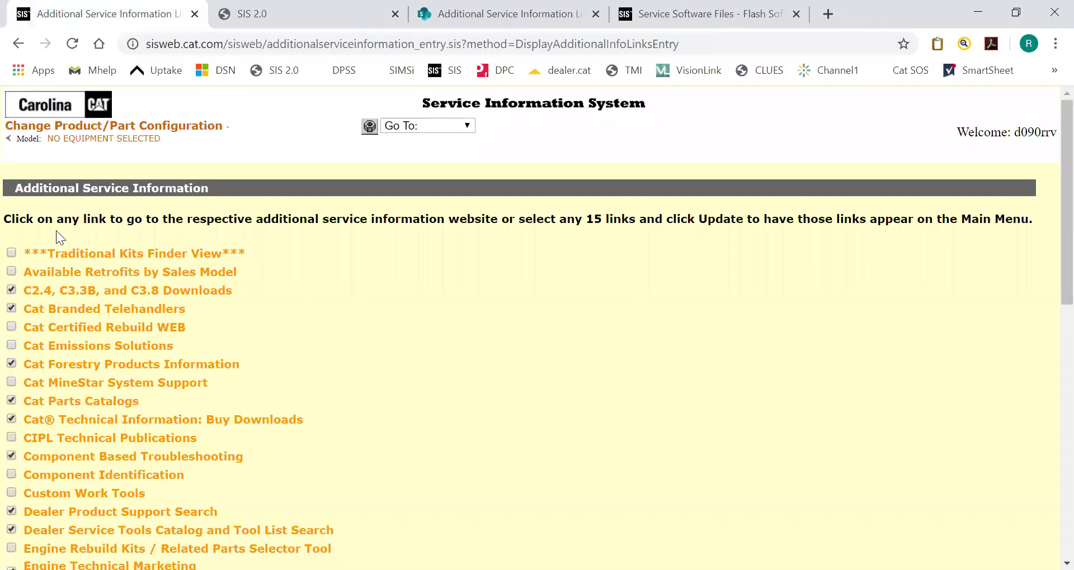
click(71, 127)
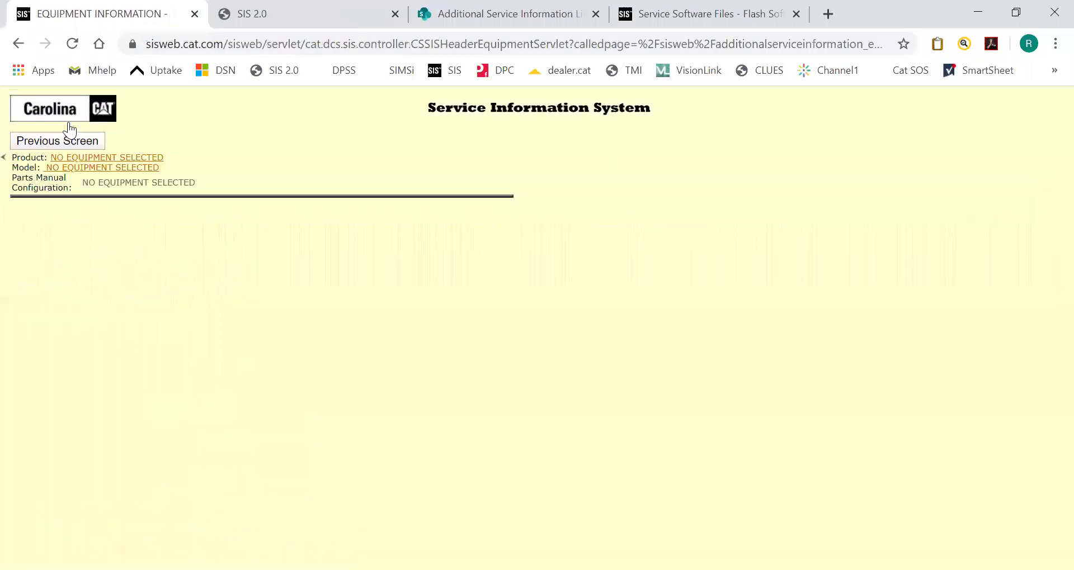
click(66, 138)
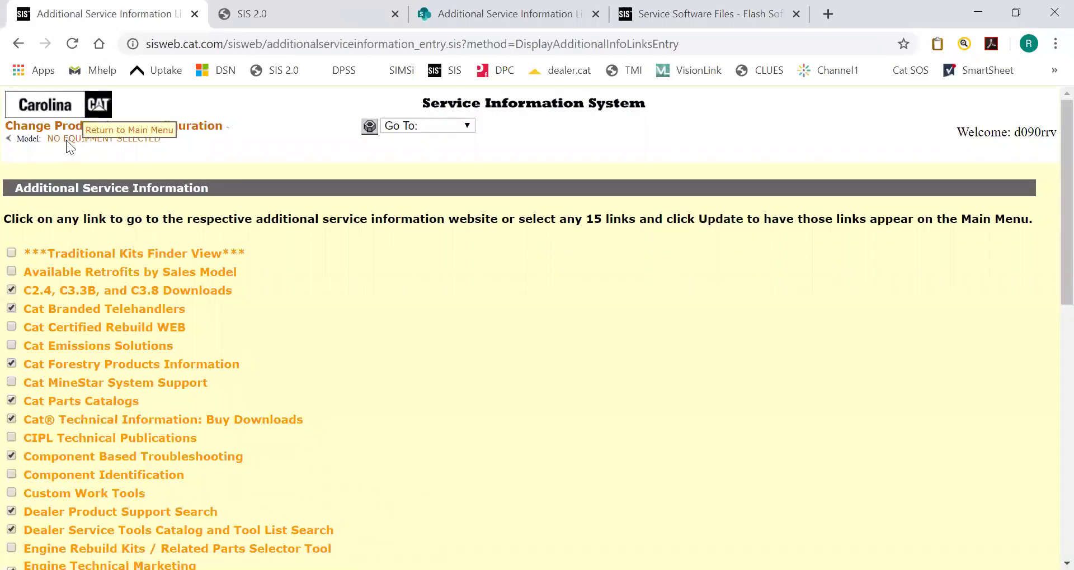
click(70, 139)
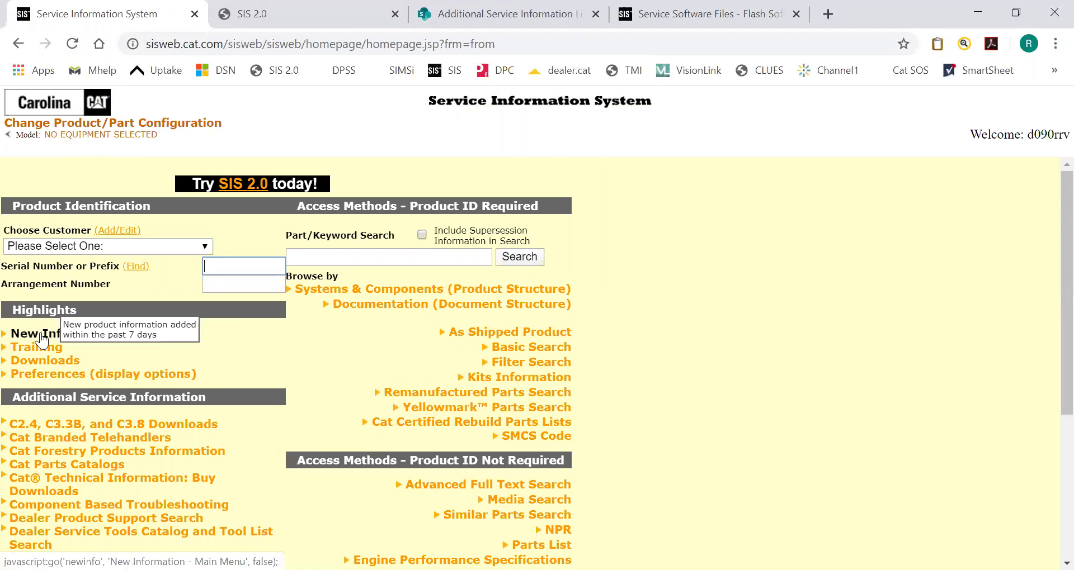
click(41, 334)
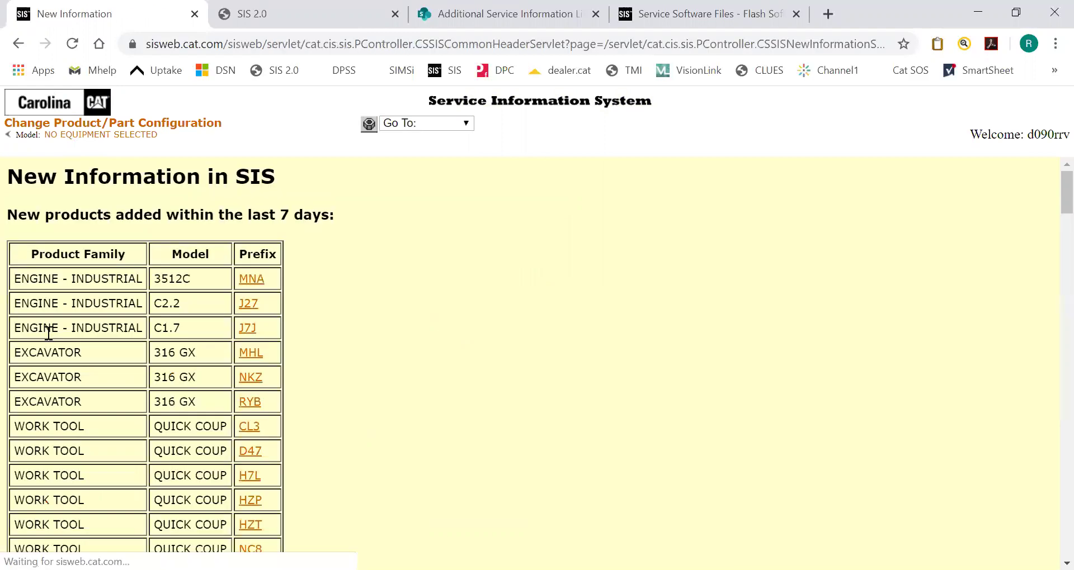
- Look through the older system's lists of new products and service documents added within the last 7 days
scroll(191, 314, down, 20)
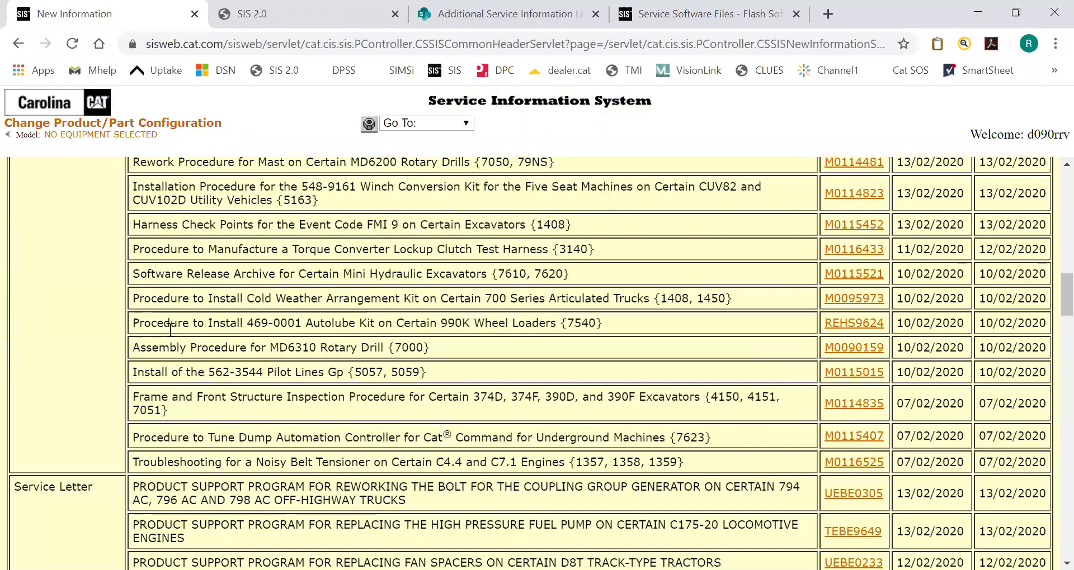
scroll(168, 326, down, 20)
scroll(165, 342, up, 20)
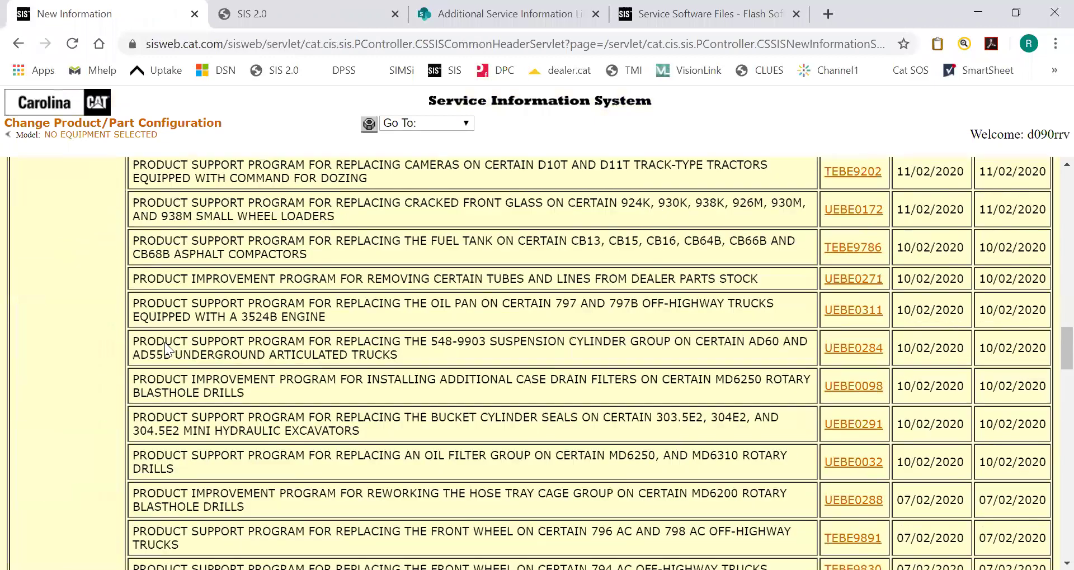
scroll(170, 343, up, 15)
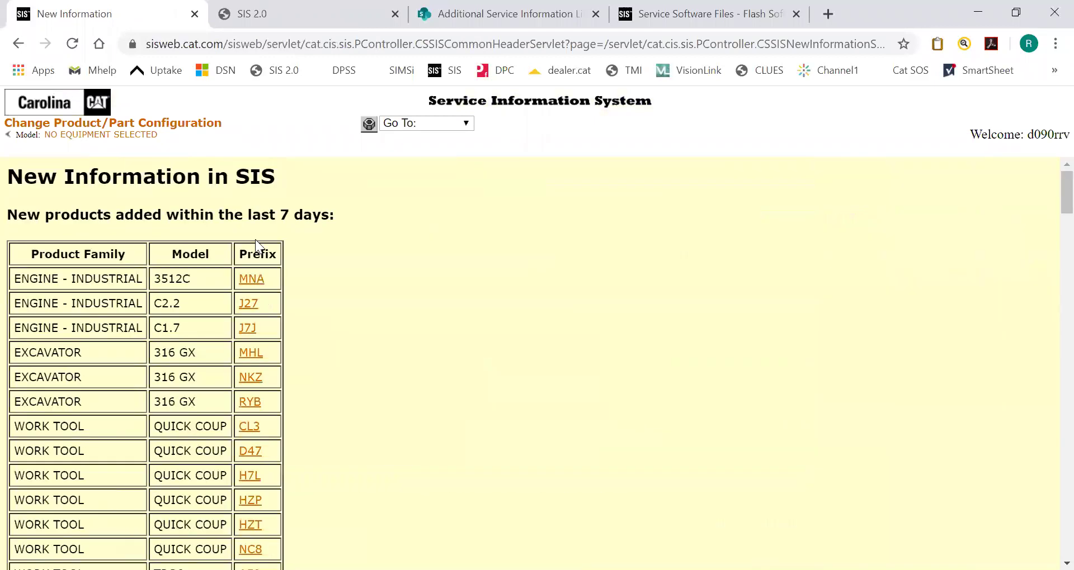
- Return to SIS 2.0 and look through the last 7 days' new information results and the information type filters
click(546, 26)
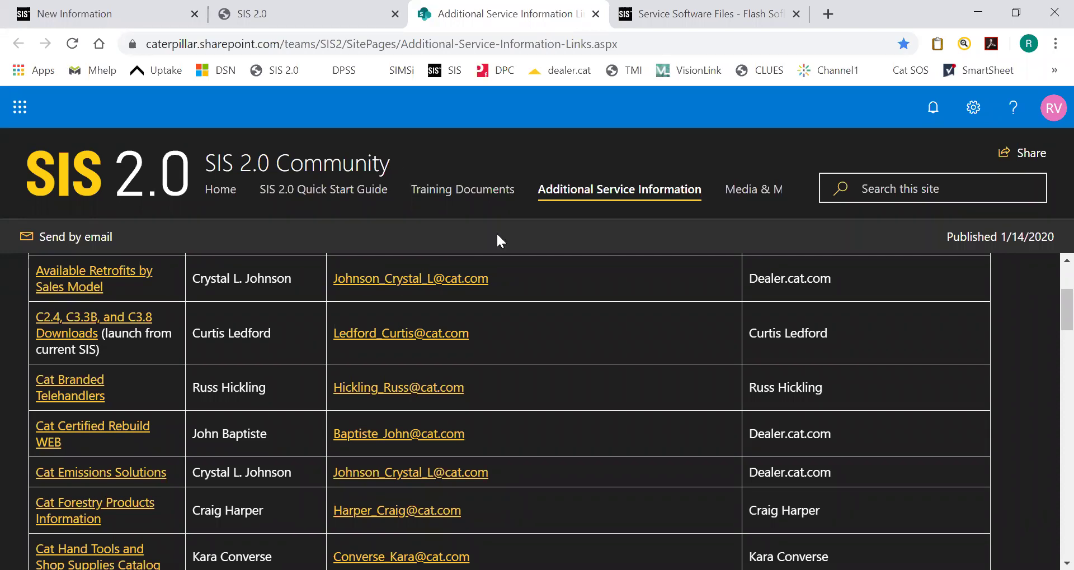
key(ctrl+shift+Tab)
scroll(629, 249, down, 12)
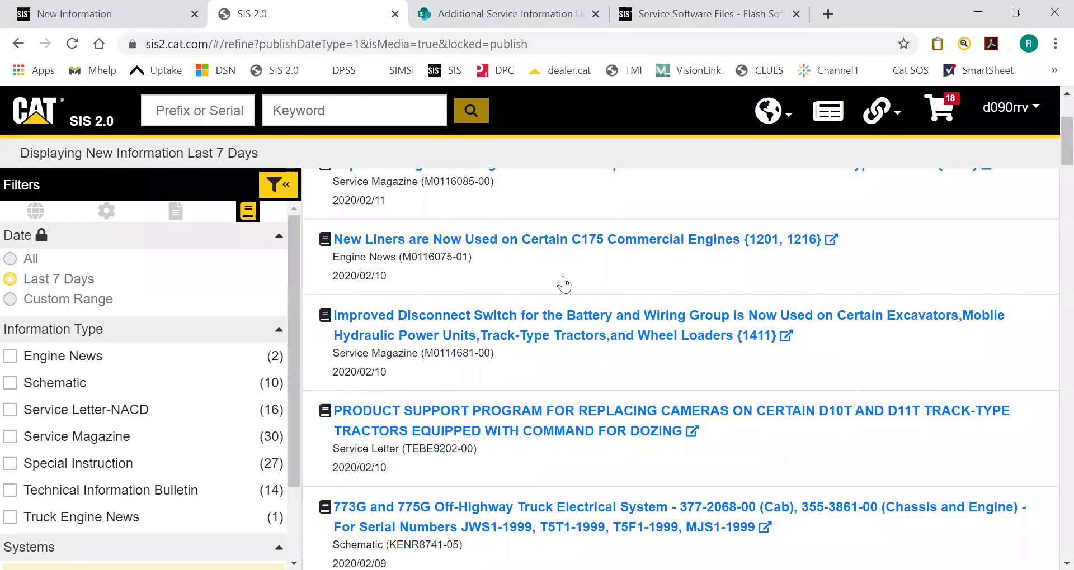
scroll(551, 280, down, 20)
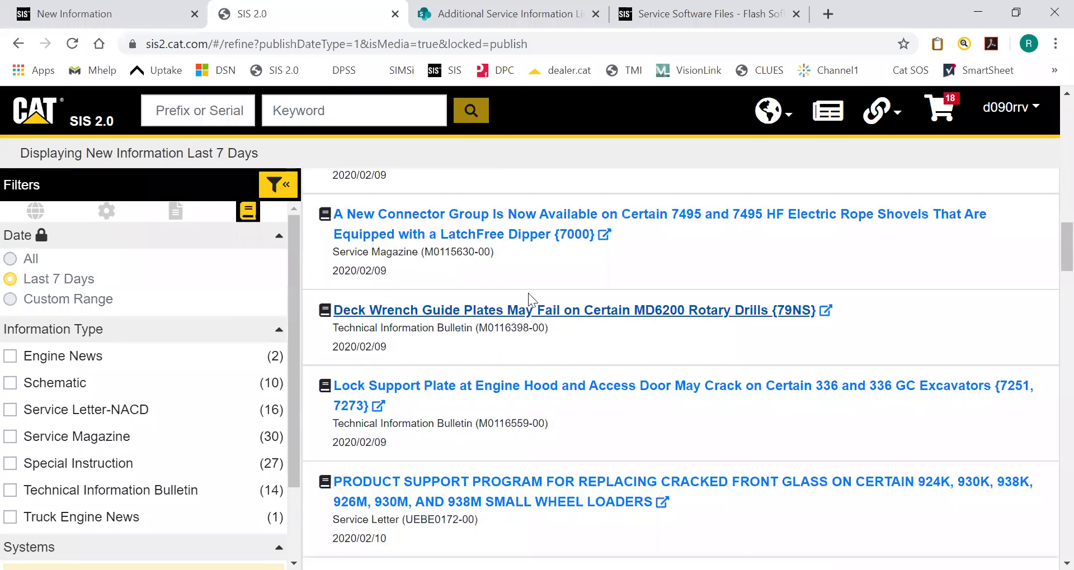
scroll(389, 360, down, 5)
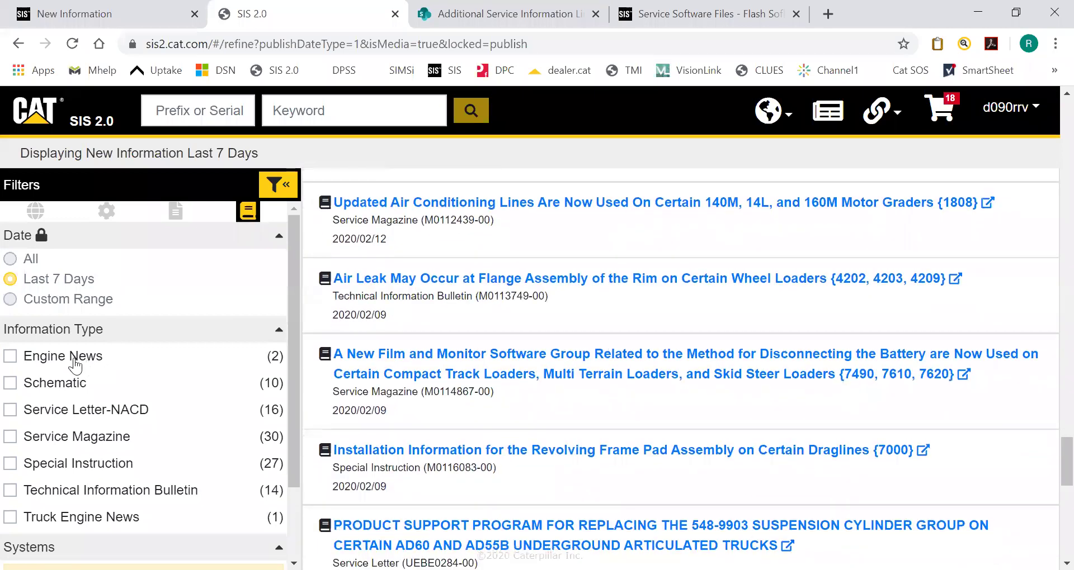
scroll(70, 392, down, 2)
scroll(59, 422, up, 2)
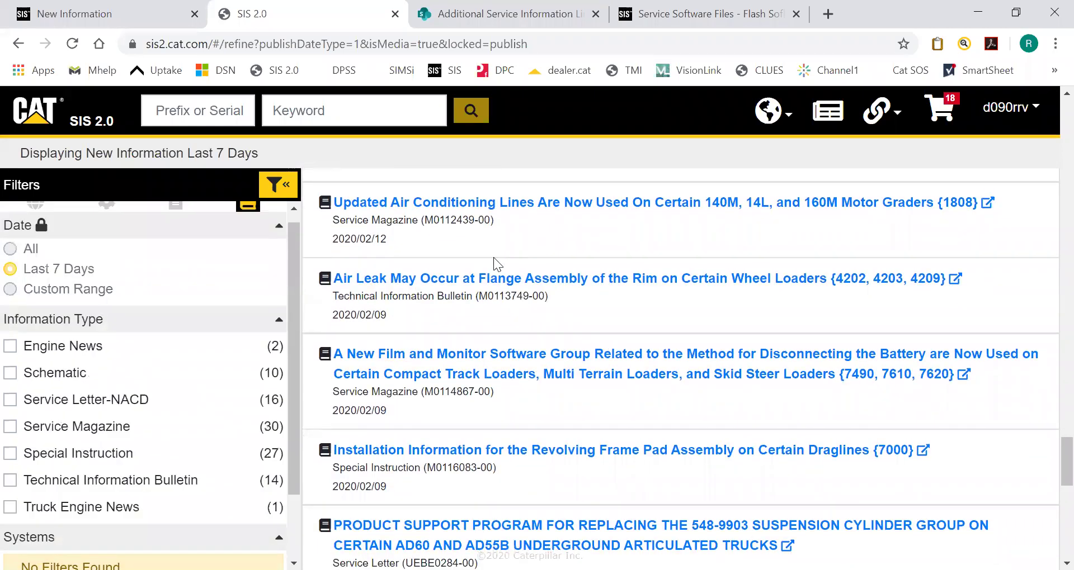
scroll(493, 257, up, 10)
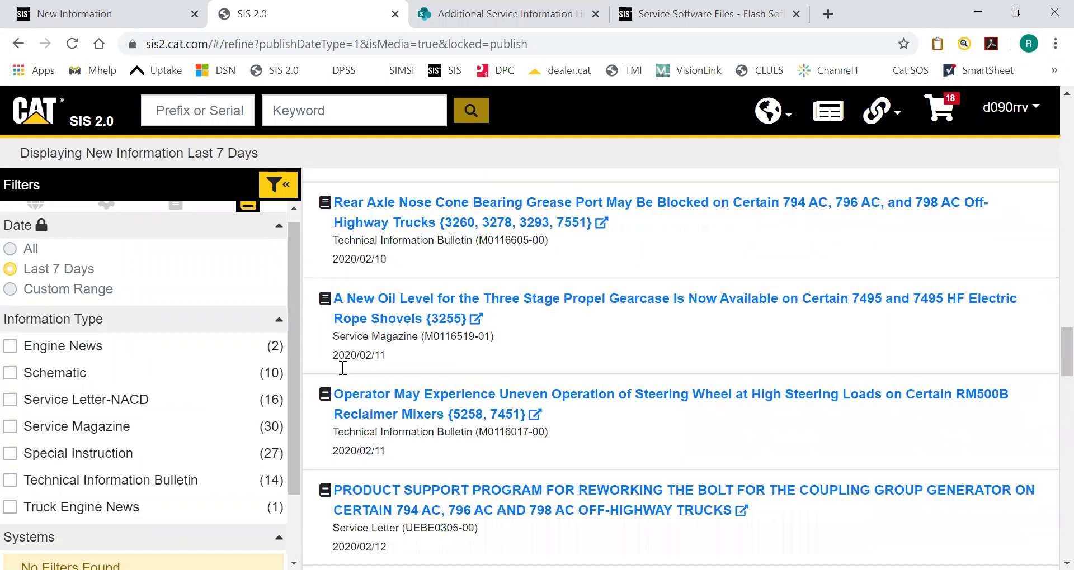
- Filter the new information results to the Service Letter-NACD information type
click(9, 400)
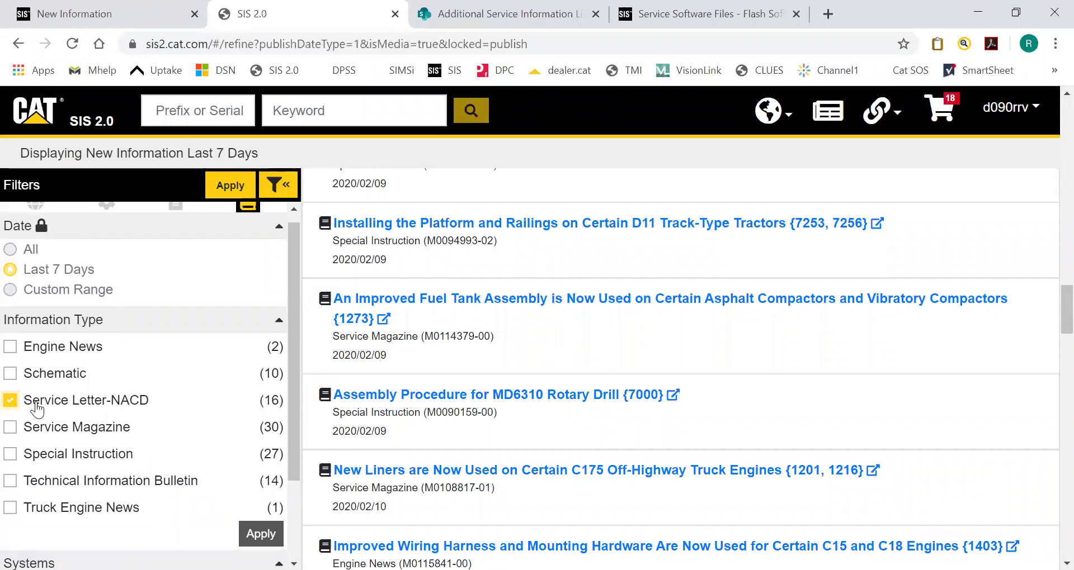
click(218, 193)
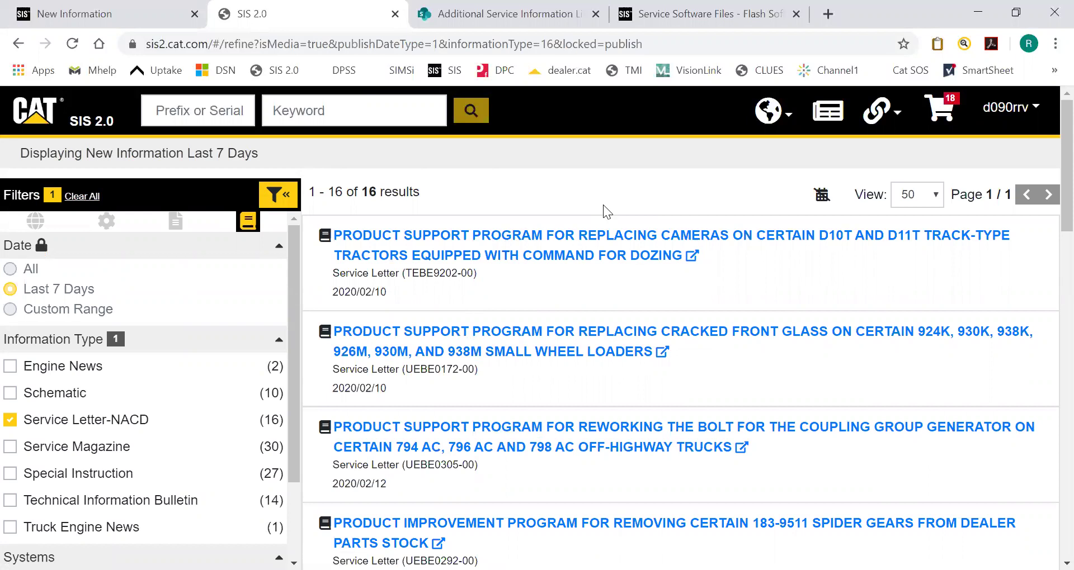
- View the available site languages without changing the selection, and return to the SIS 2.0 home page
click(781, 116)
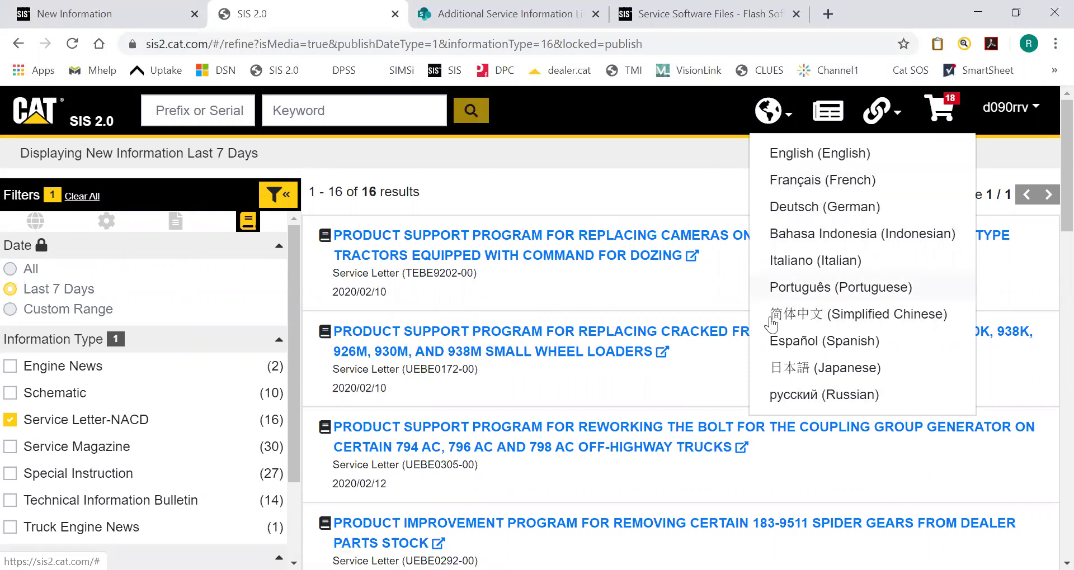
click(547, 166)
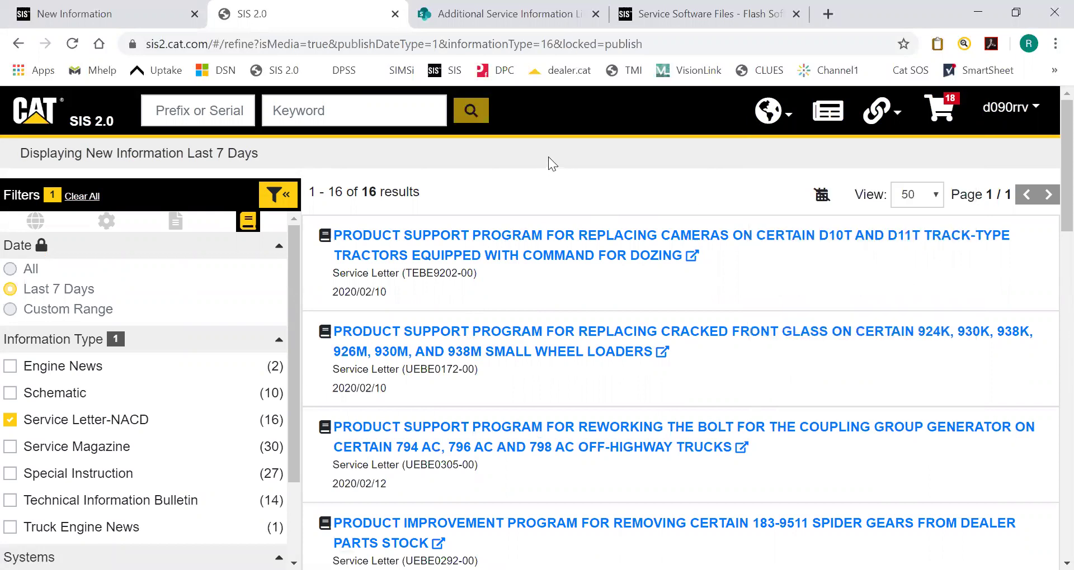
click(59, 118)
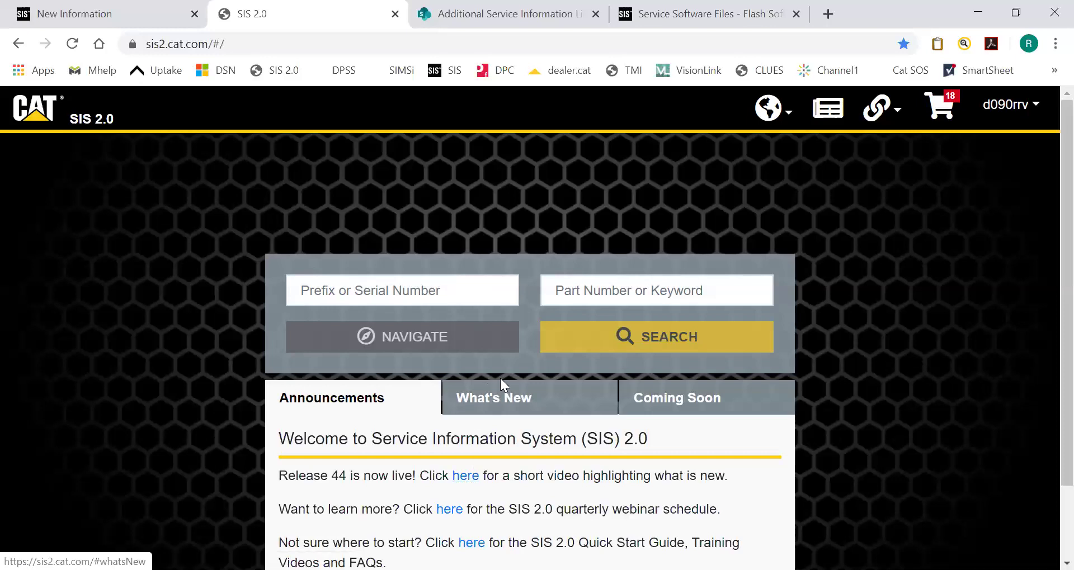
- Read the What's New entries, highlighting the line about locking parts graphics in mobile view, and return to Announcements
click(499, 394)
scroll(520, 487, down, 3)
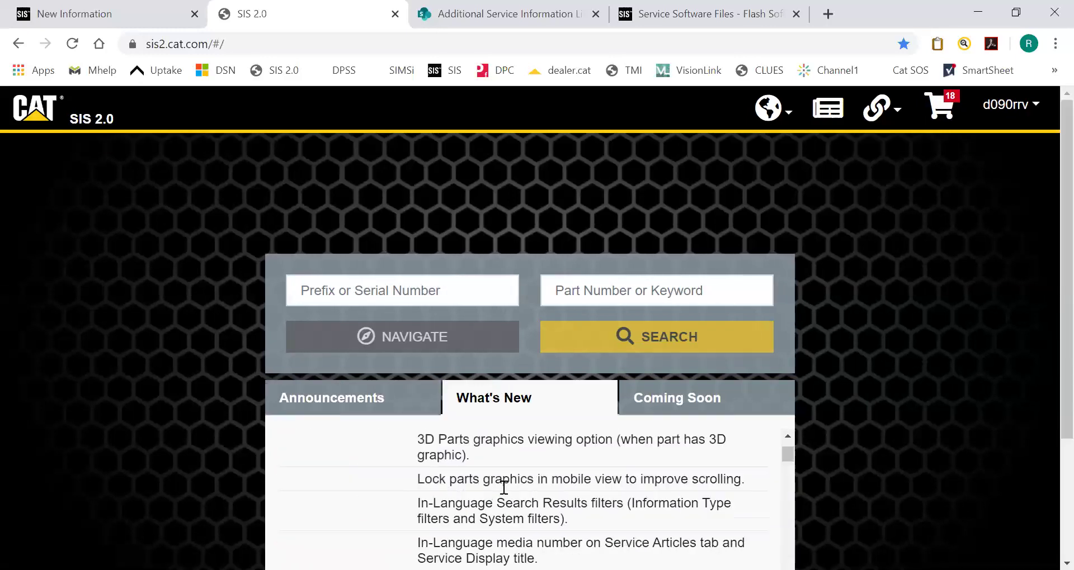
drag(414, 479, 732, 480)
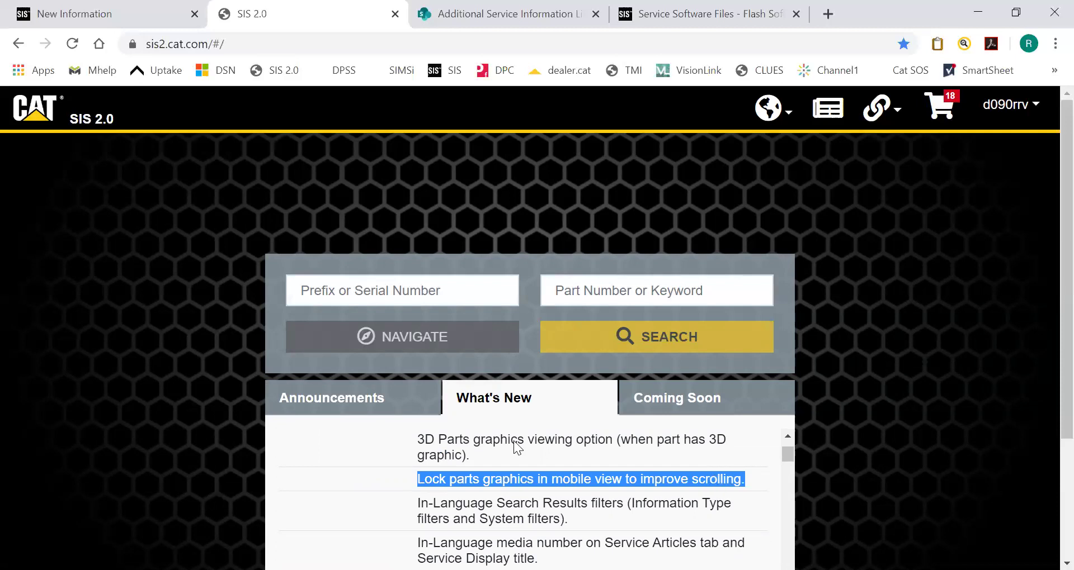
click(345, 383)
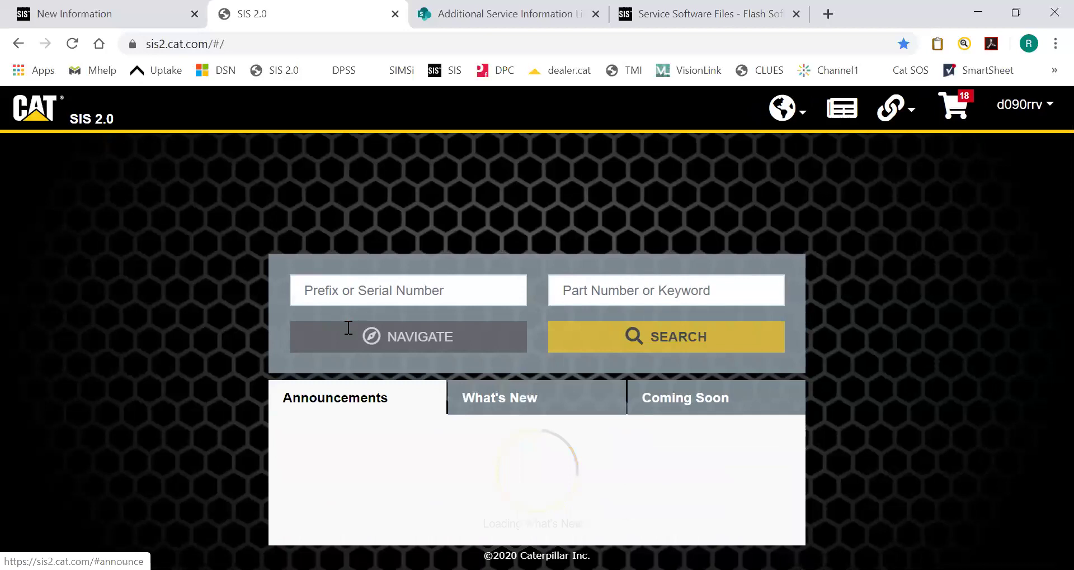
click(350, 290)
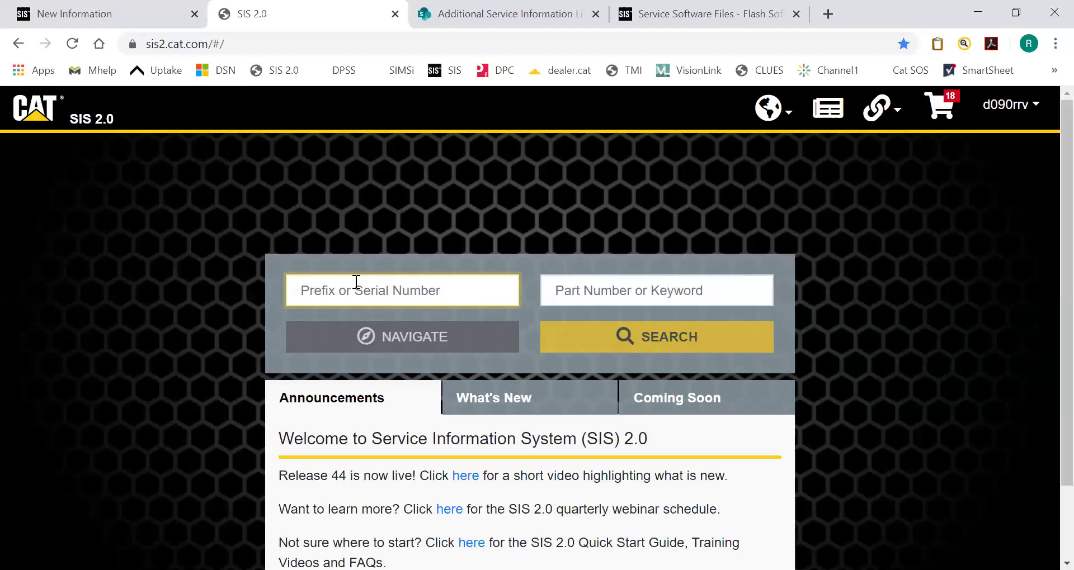
- View the Coming Soon features in development, highlighting the Part History Search and Similar Parts entries
click(678, 406)
scroll(655, 427, down, 1)
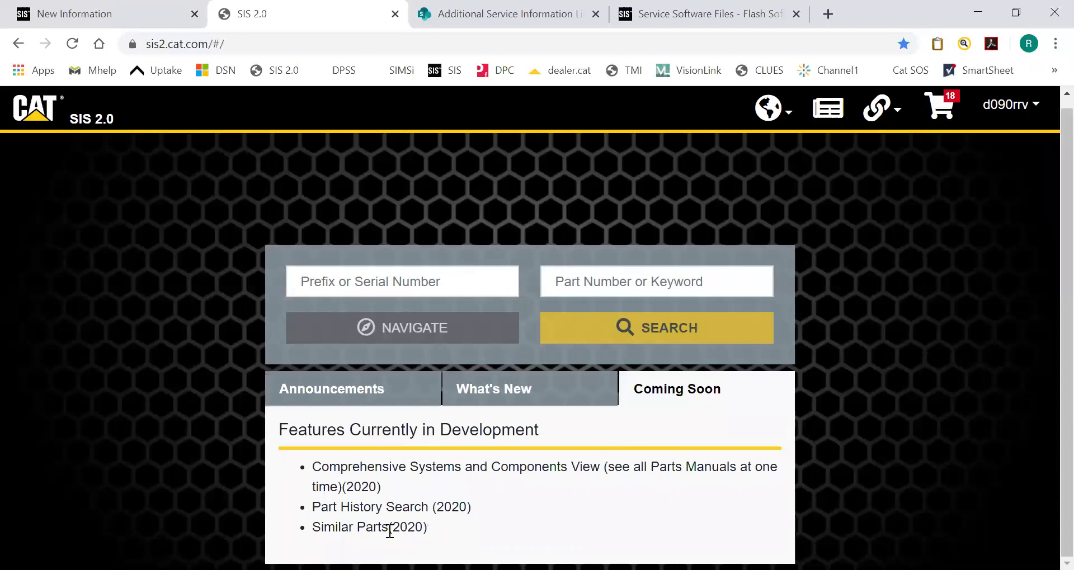
drag(429, 528, 312, 506)
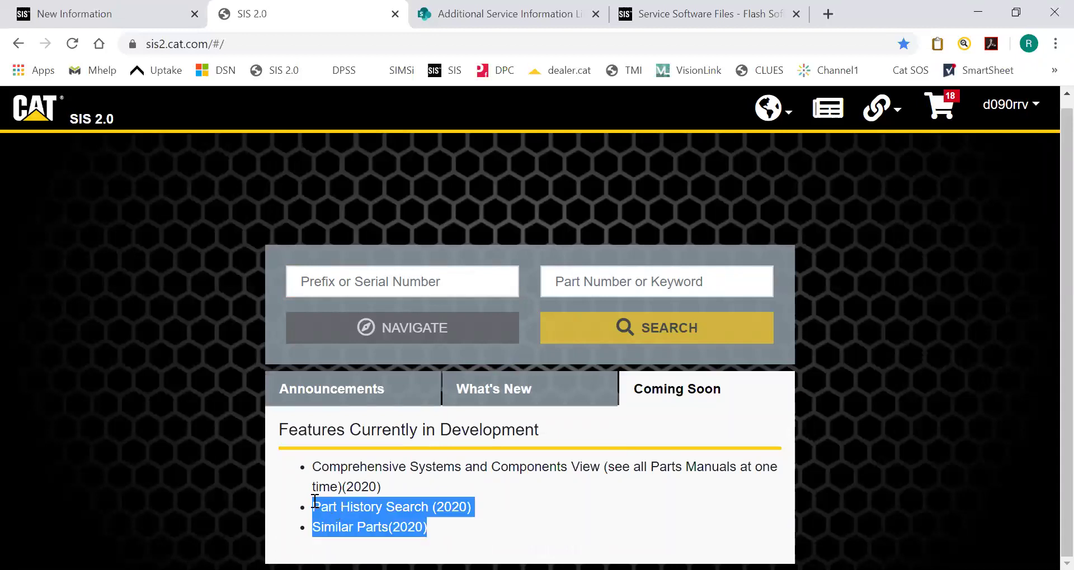
click(442, 523)
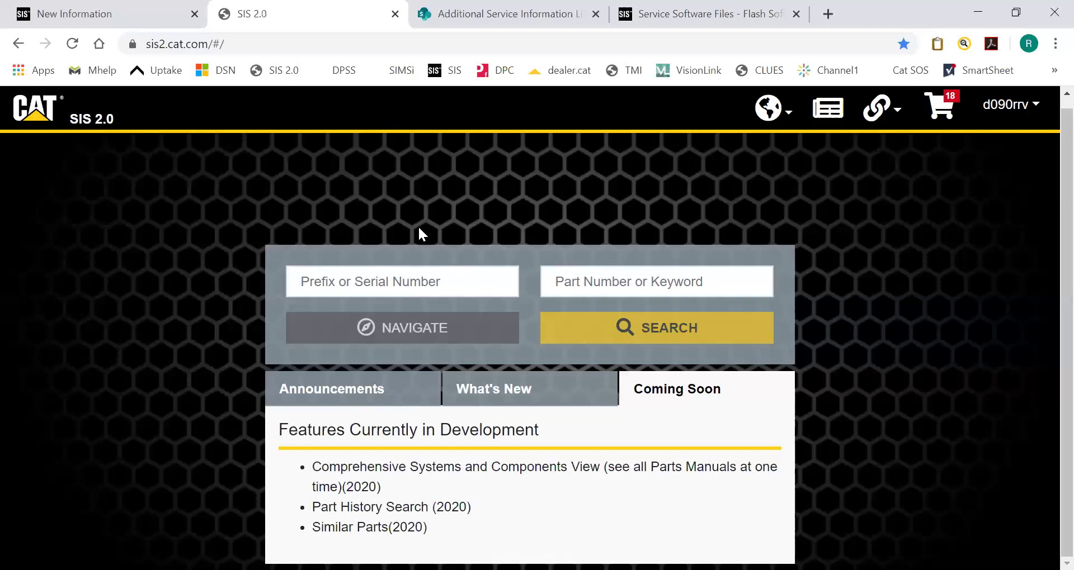
- Enter the prefix MLN followed by 00509 as the serial number on the home page, and clear the entry
click(386, 288)
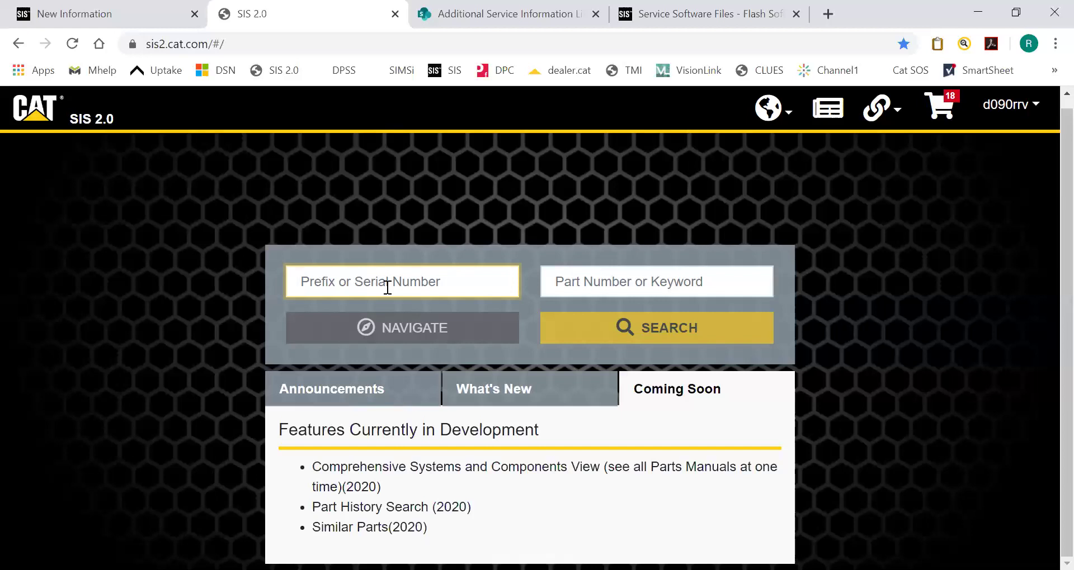
text(MLN)
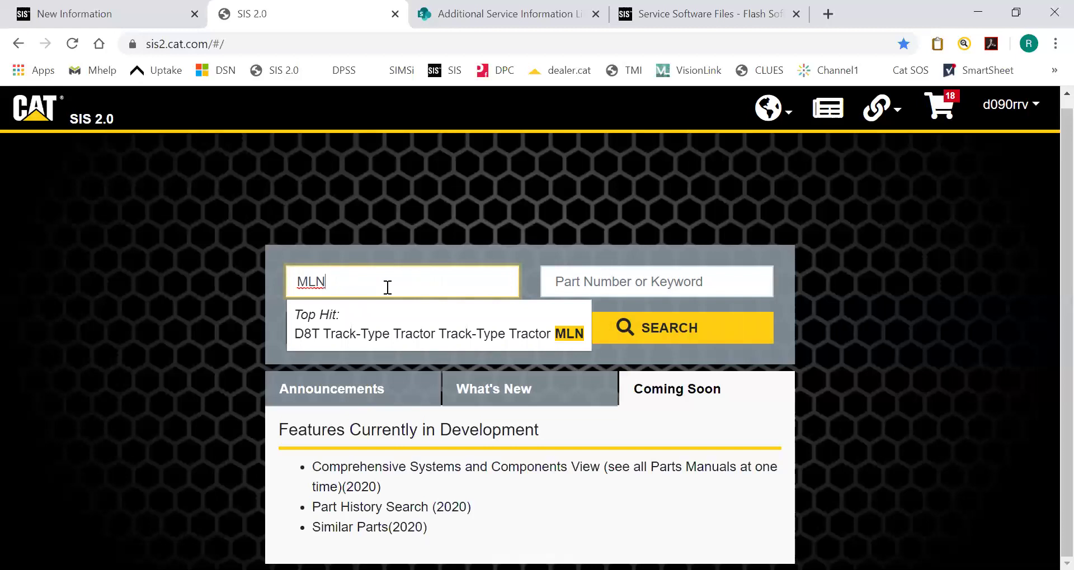
text(00509)
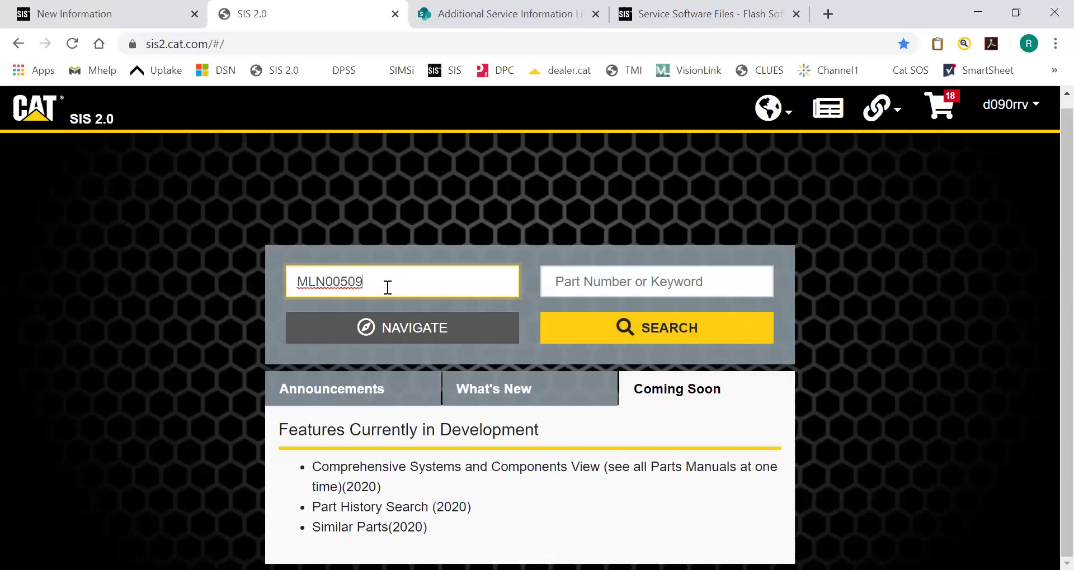
key(BackSpace)
key(BackSpace)
key(BackSpace)
key(BackSpace)
key(BackSpace)
key(BackSpace)
key(BackSpace)
key(BackSpace)
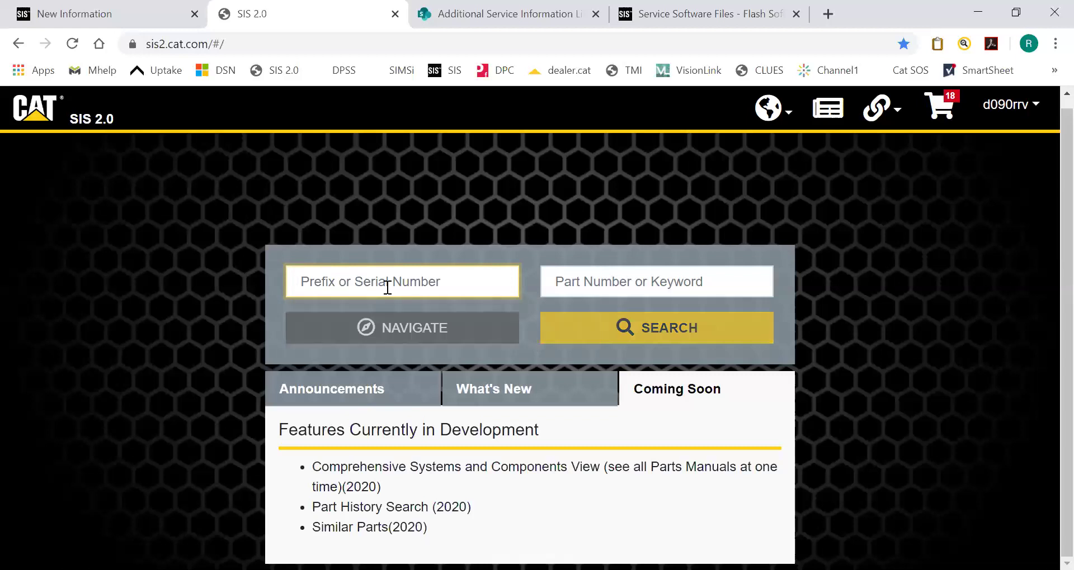
- Look up the model D8T in the serial number field to view its matching prefixes, and clear the entry
text(D8T)
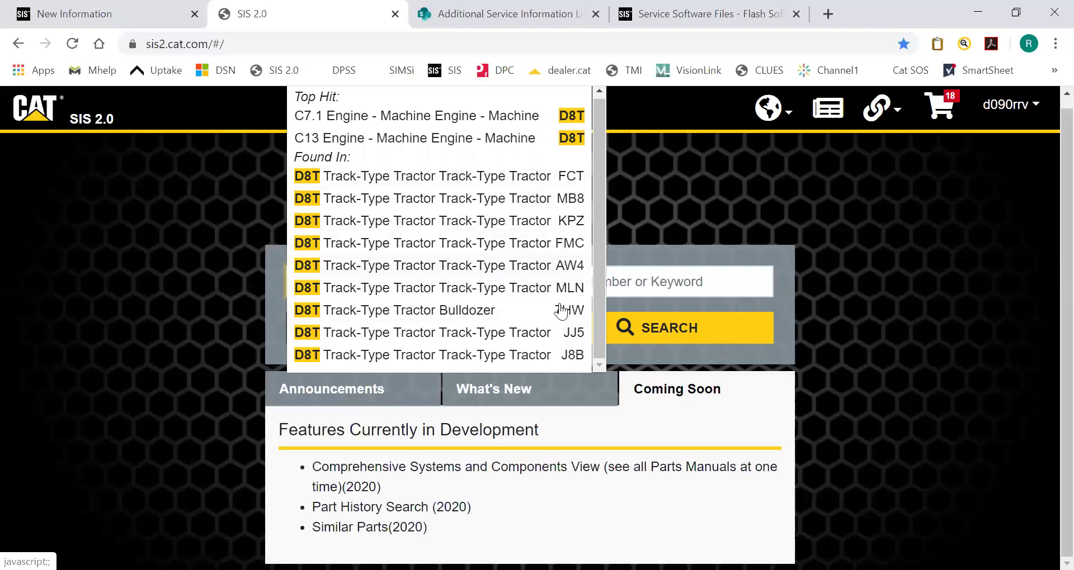
click(640, 194)
click(379, 275)
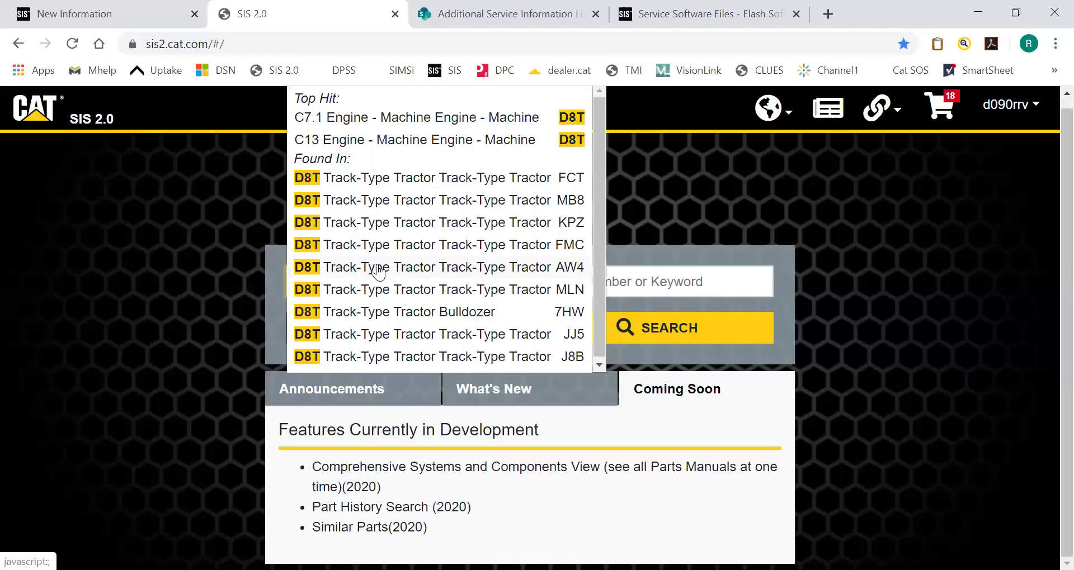
click(314, 274)
click(313, 276)
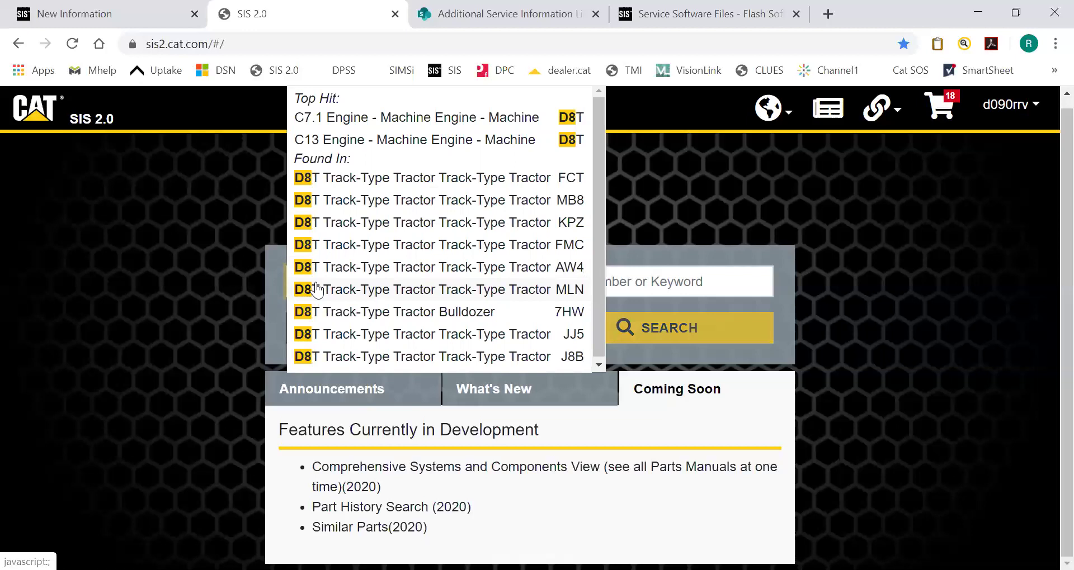
key(BackSpace)
key(BackSpace)
key(BackSpace)
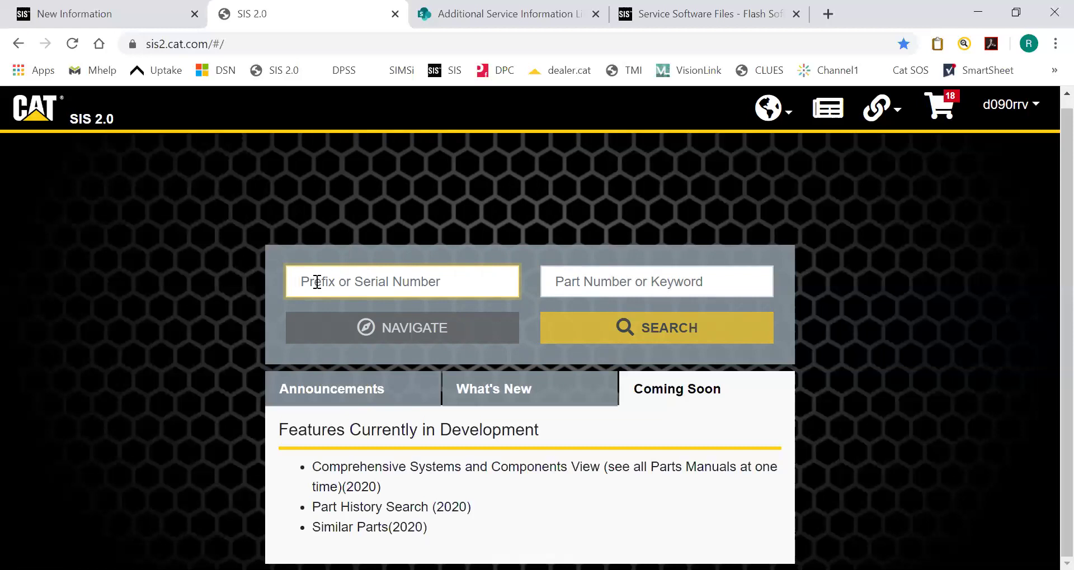
- Look up the model 336 to view the matching excavator prefixes, and clear the entry
text(336)
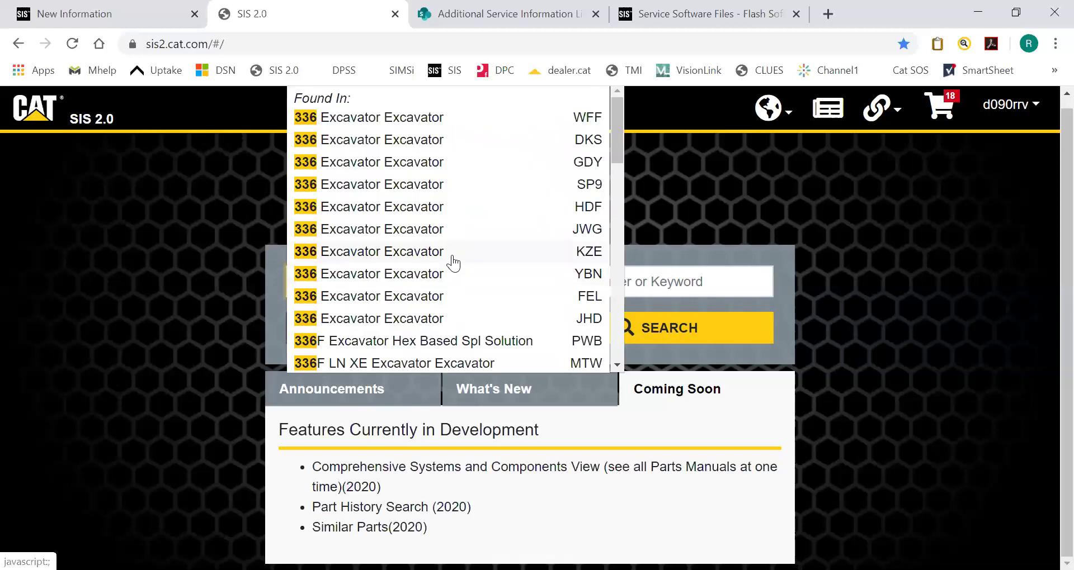
scroll(457, 244, down, 7)
scroll(295, 227, up, 7)
click(302, 252)
click(331, 289)
key(BackSpace)
key(BackSpace)
key(BackSpace)
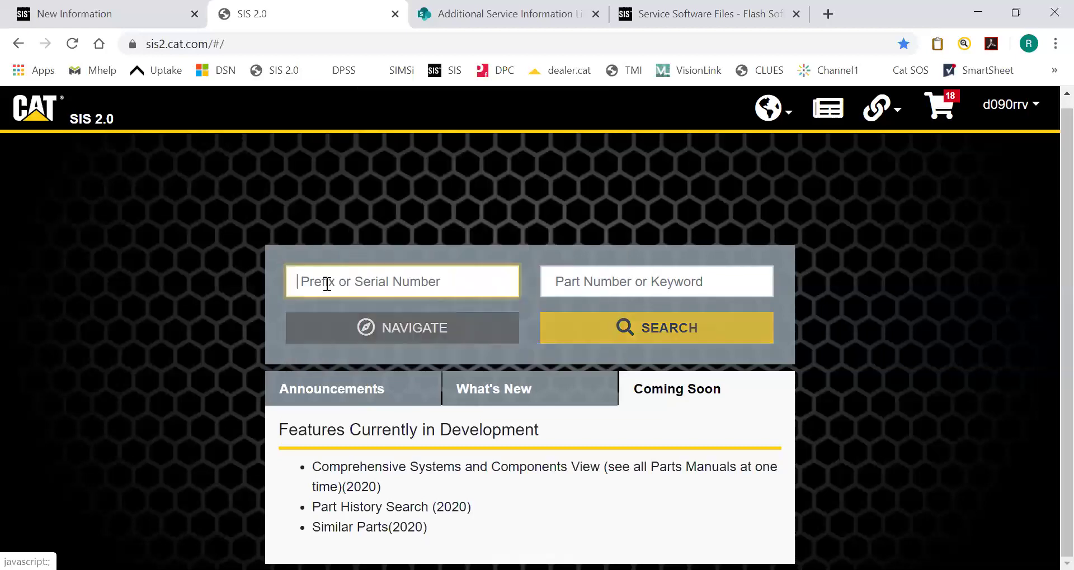
- Look up the model 3508, read through all the suggested engine prefixes, and clear the entry
text(3508)
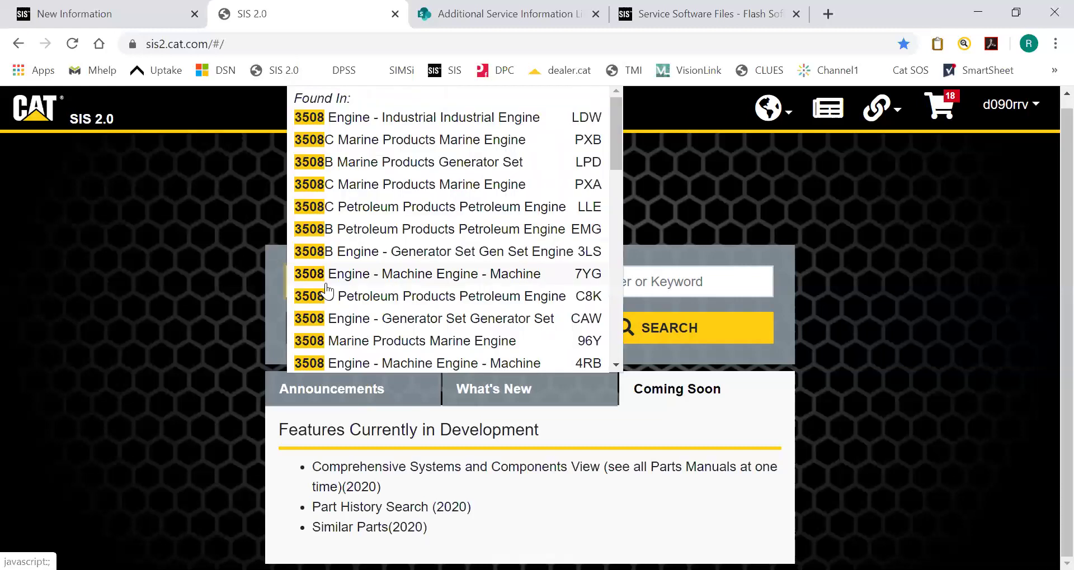
scroll(400, 269, down, 7)
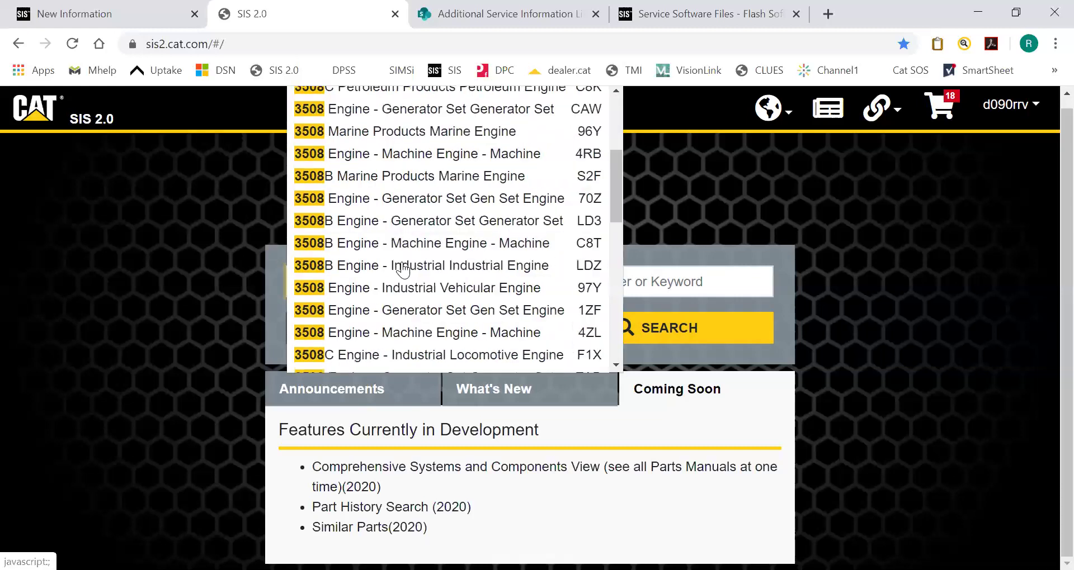
scroll(403, 268, down, 5)
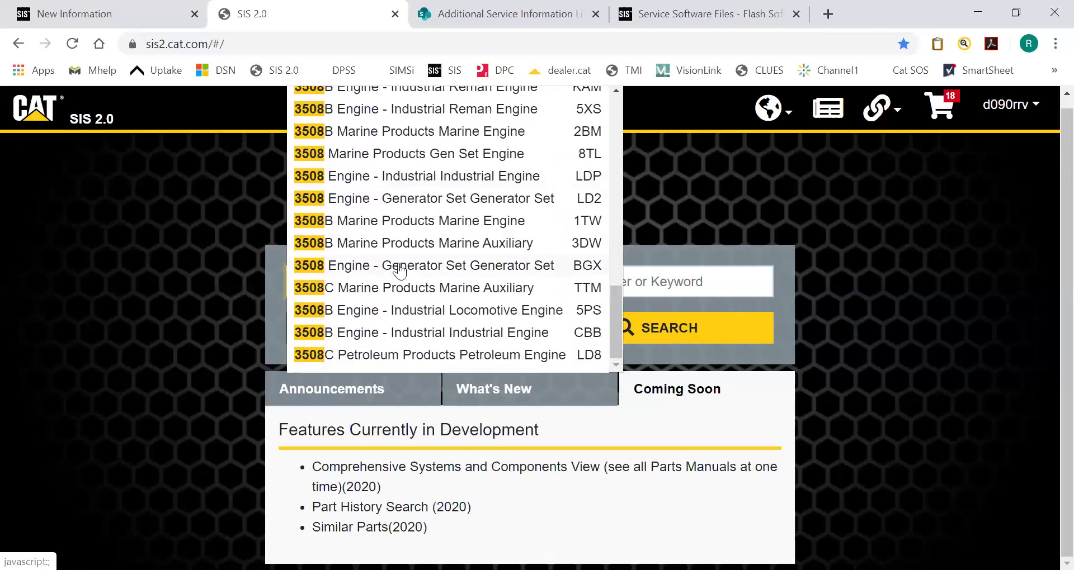
scroll(399, 272, up, 12)
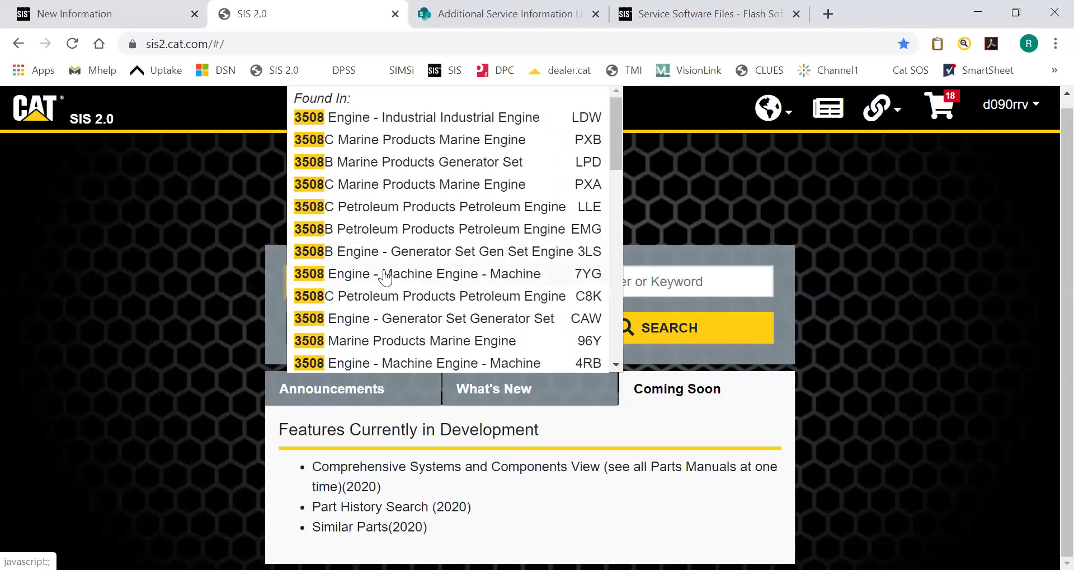
key(BackSpace)
key(BackSpace)
key(BackSpace)
text(508)
scroll(372, 282, up, 1)
scroll(369, 284, down, 1)
key(BackSpace)
key(BackSpace)
key(BackSpace)
key(BackSpace)
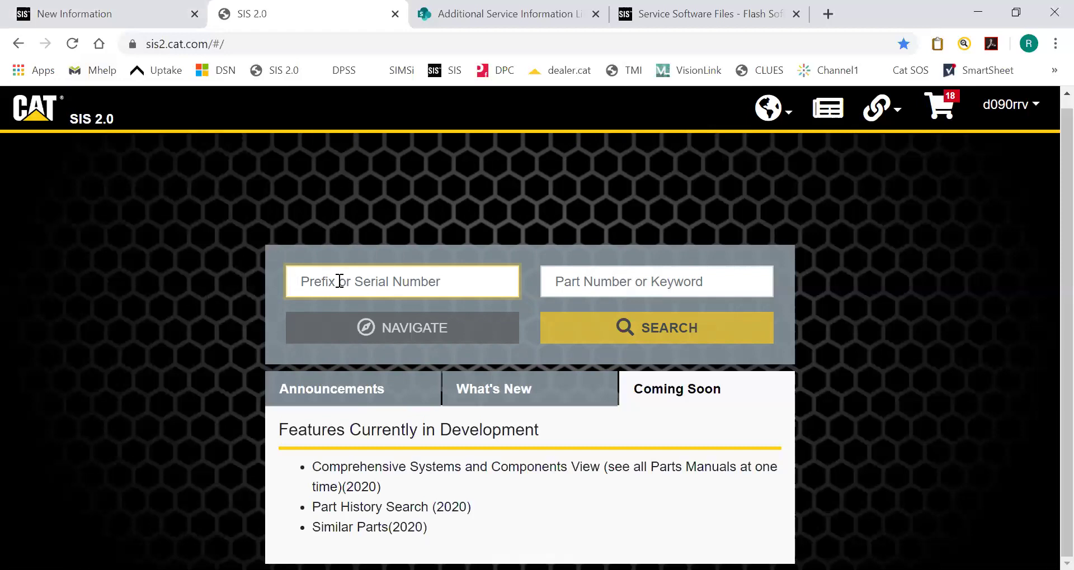
- Look up d8t, choose the D8T Track-Type Tractor with prefix MLN, and search all its information without a keyword
text(d8t)
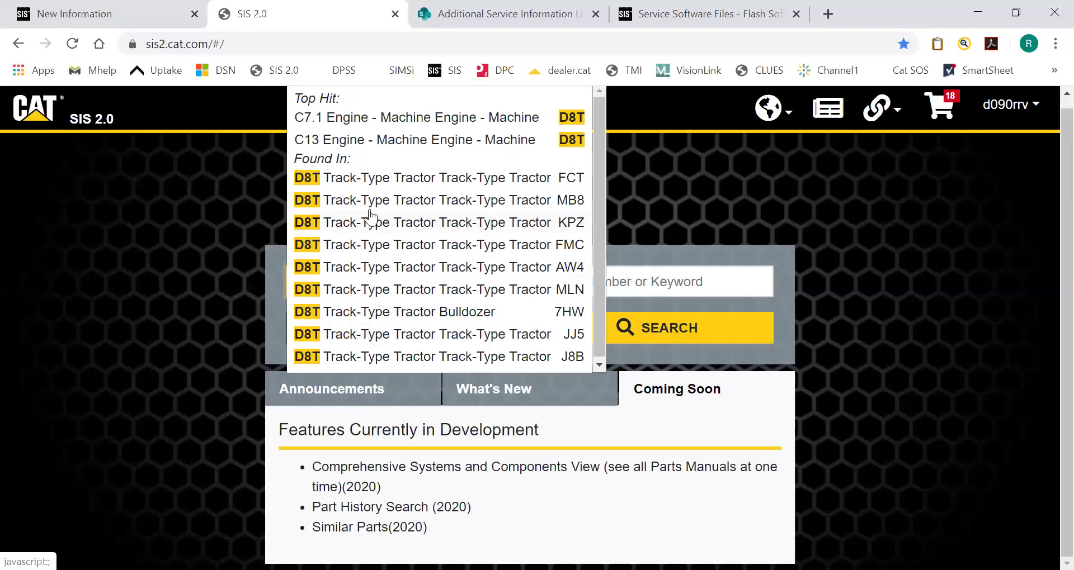
click(480, 287)
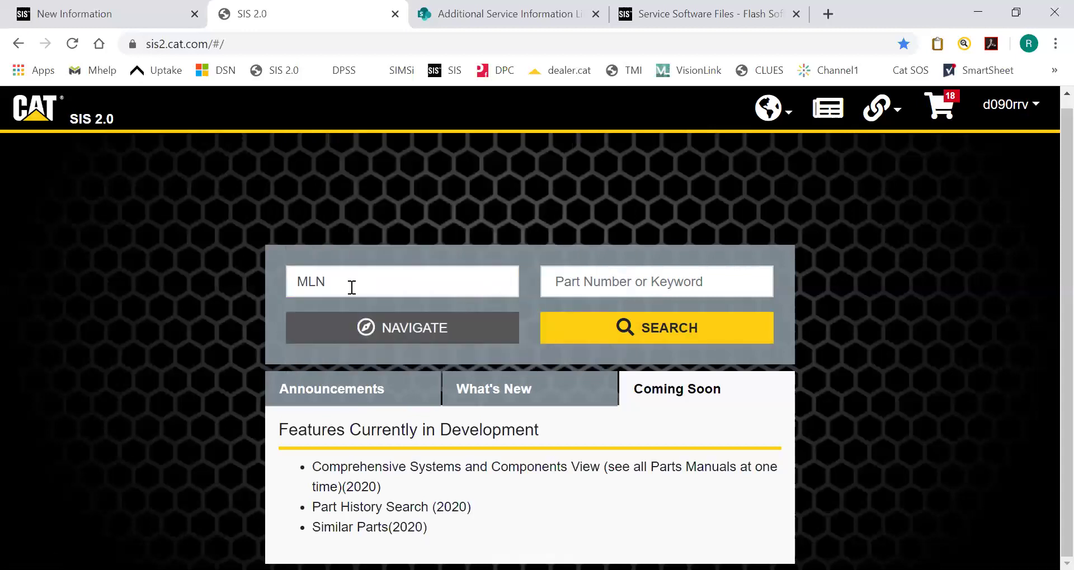
click(351, 282)
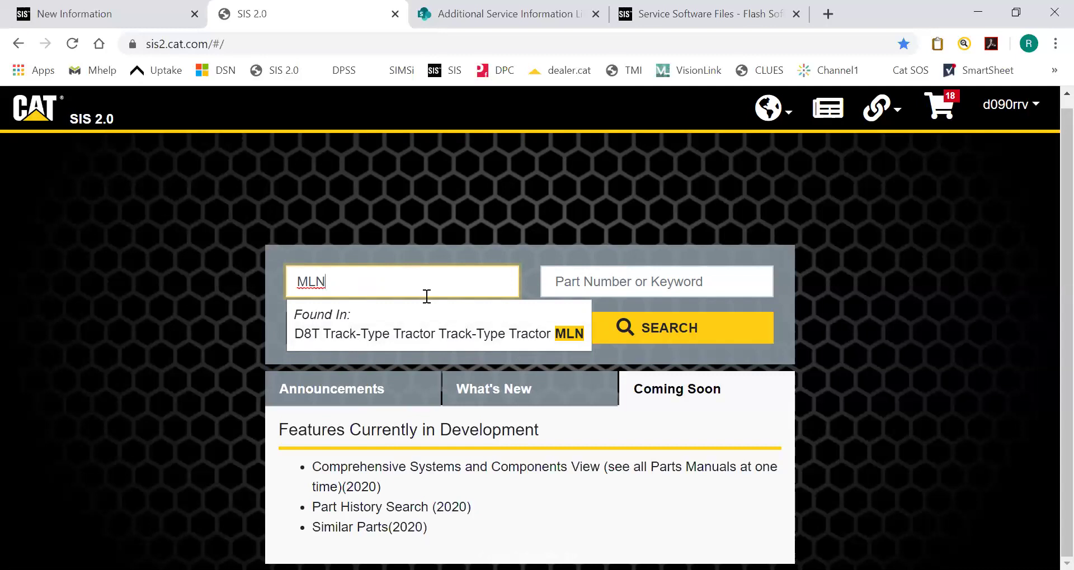
click(457, 335)
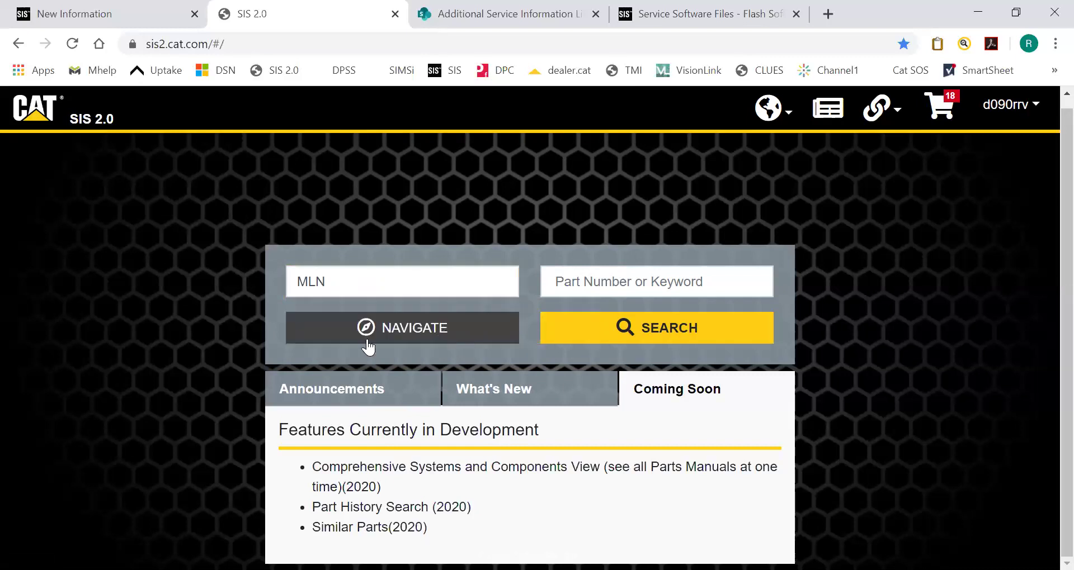
click(337, 282)
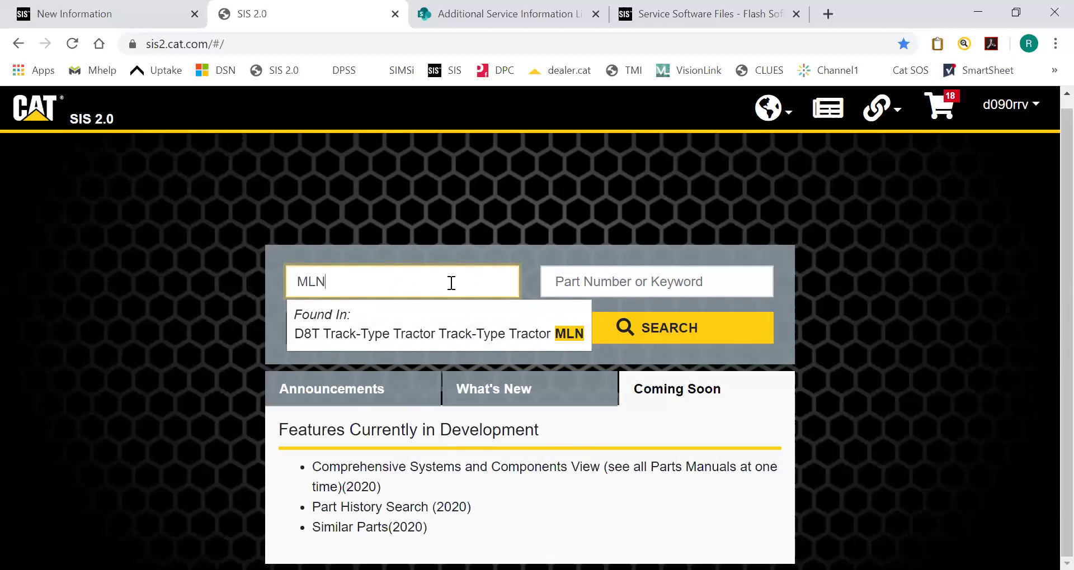
click(640, 329)
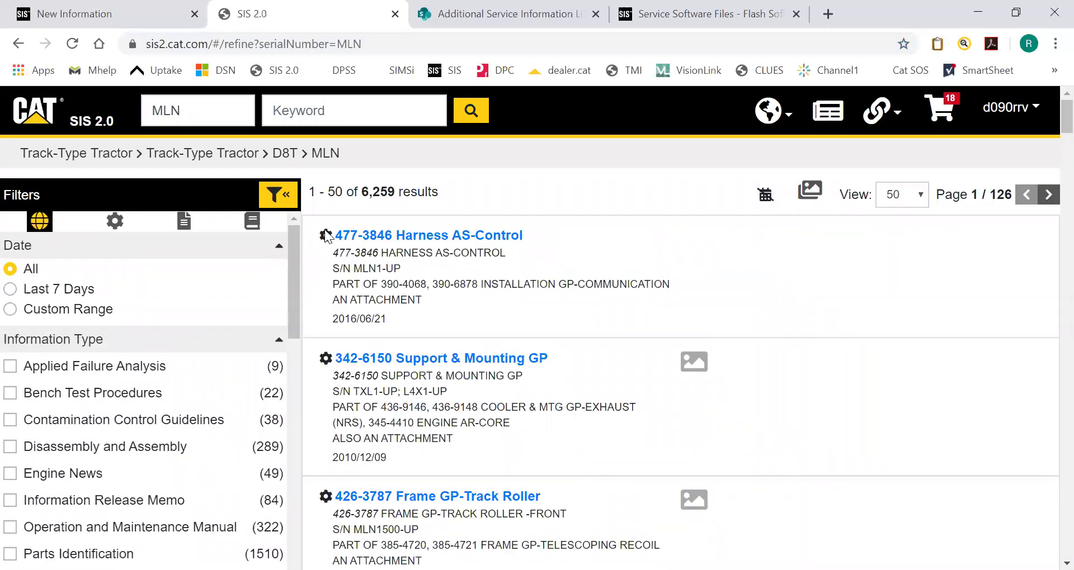
- Highlight the total number of MLN results and look through the first results in the list
drag(361, 191, 397, 192)
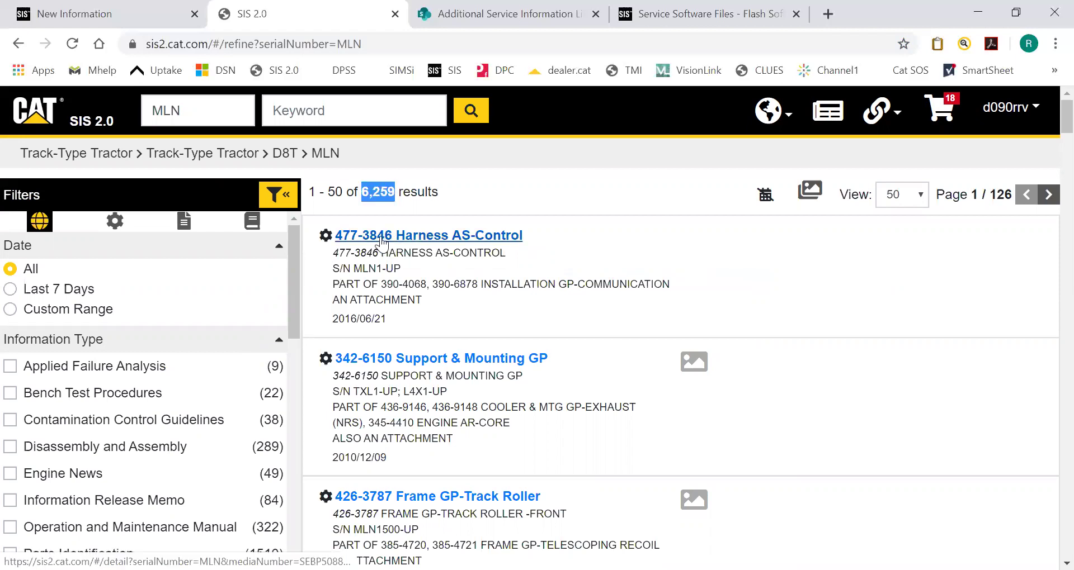
scroll(380, 269, down, 14)
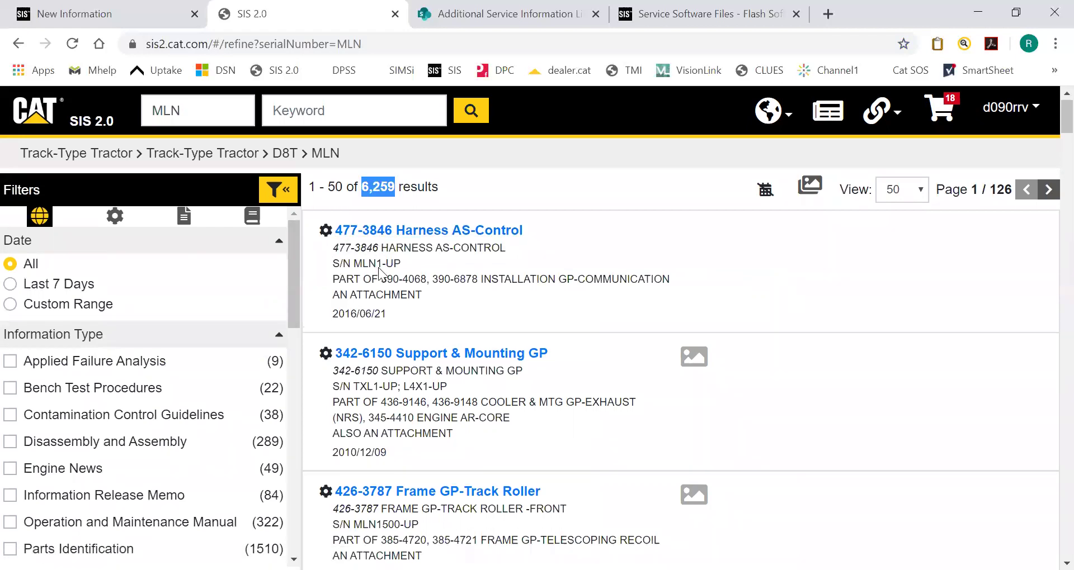
scroll(383, 273, down, 12)
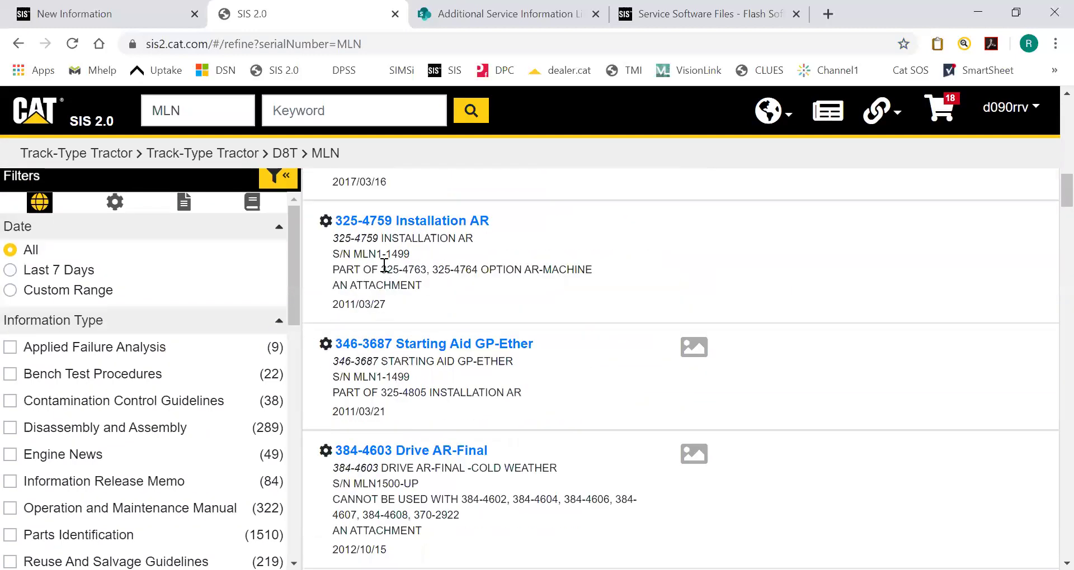
scroll(389, 283, up, 20)
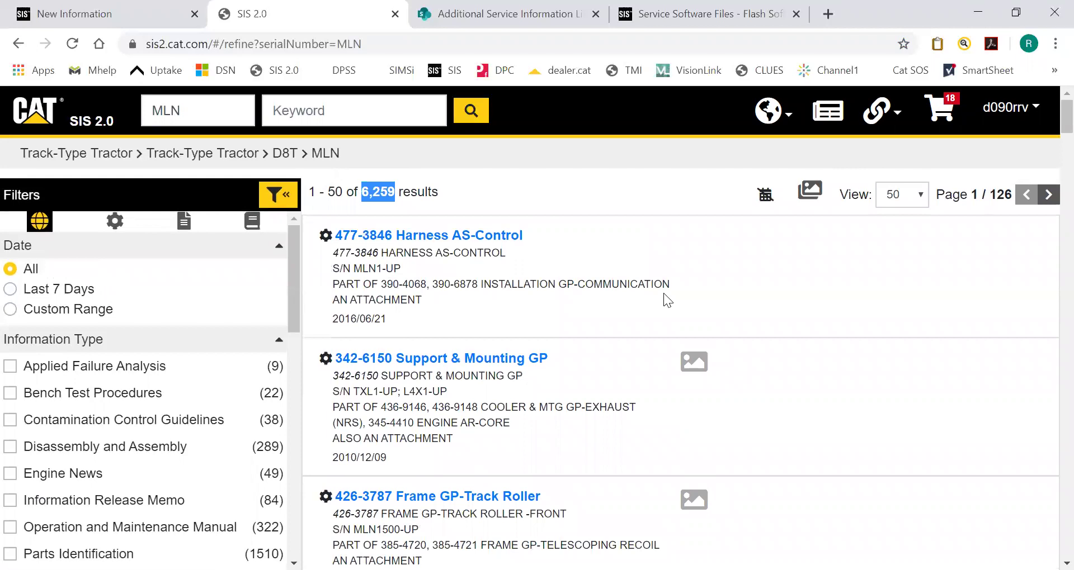
- Filter the MLN results to the Parts Identification information type
scroll(221, 460, down, 3)
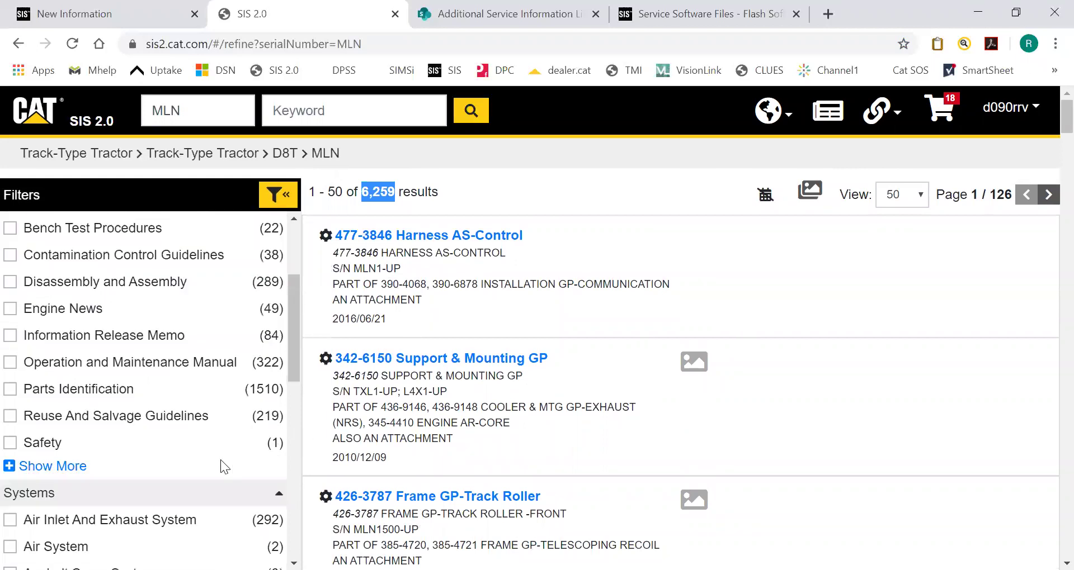
scroll(116, 310, up, 2)
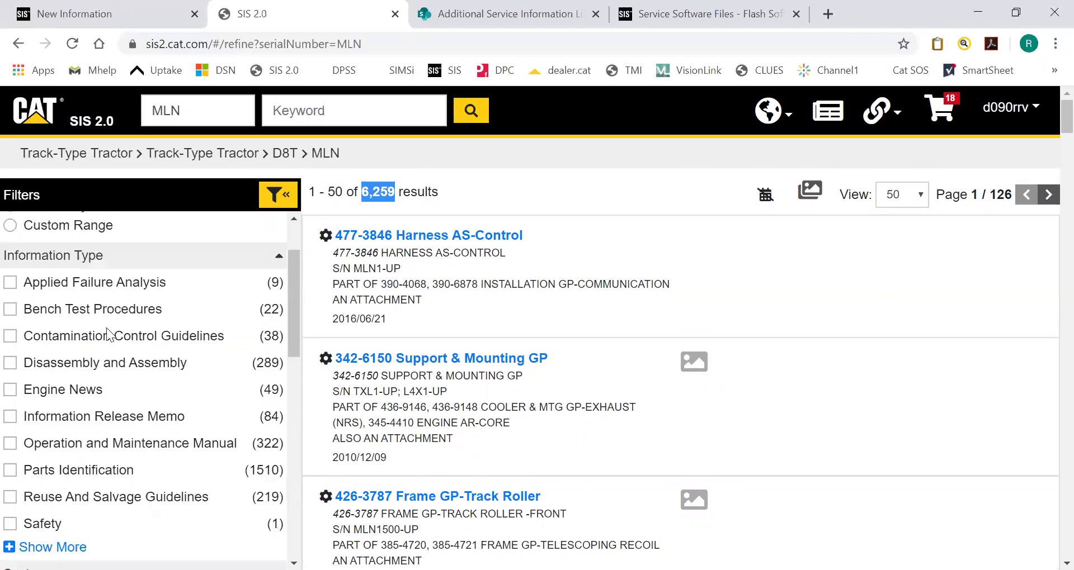
click(73, 475)
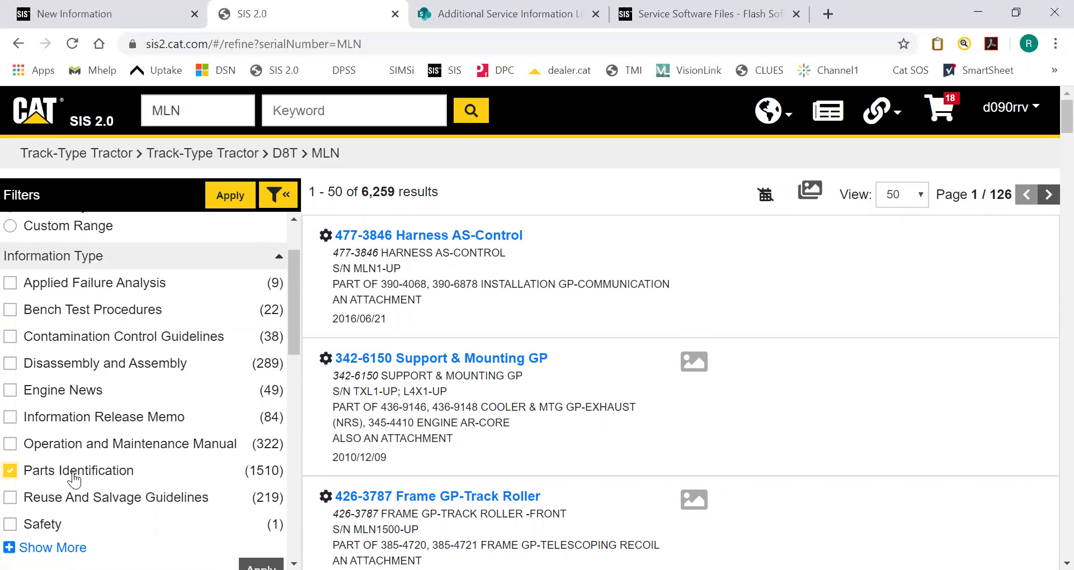
click(230, 196)
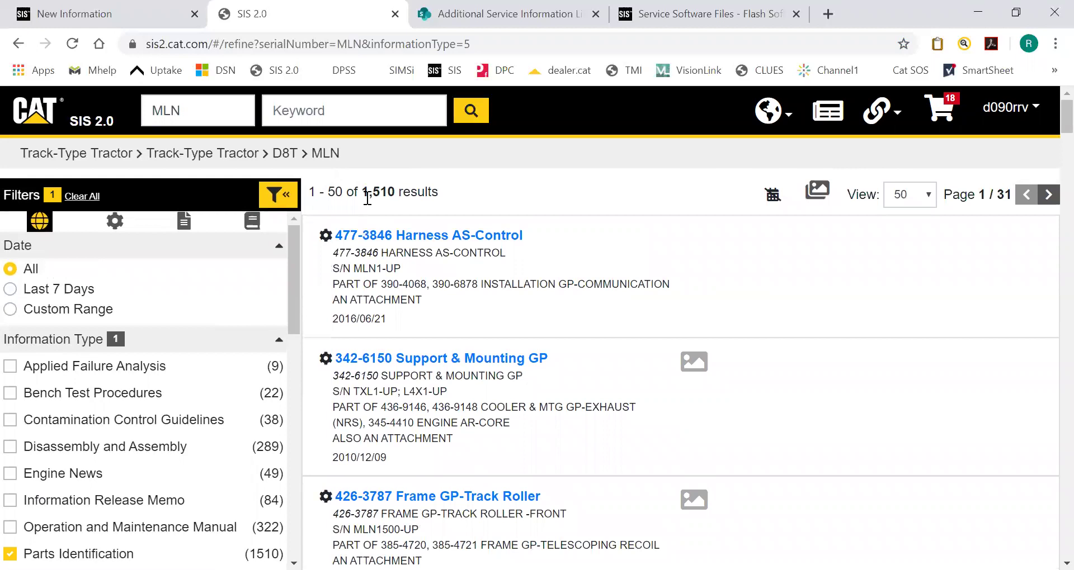
- Expand the full list of systems and narrow the parts results to the Fuel System
scroll(180, 377, down, 5)
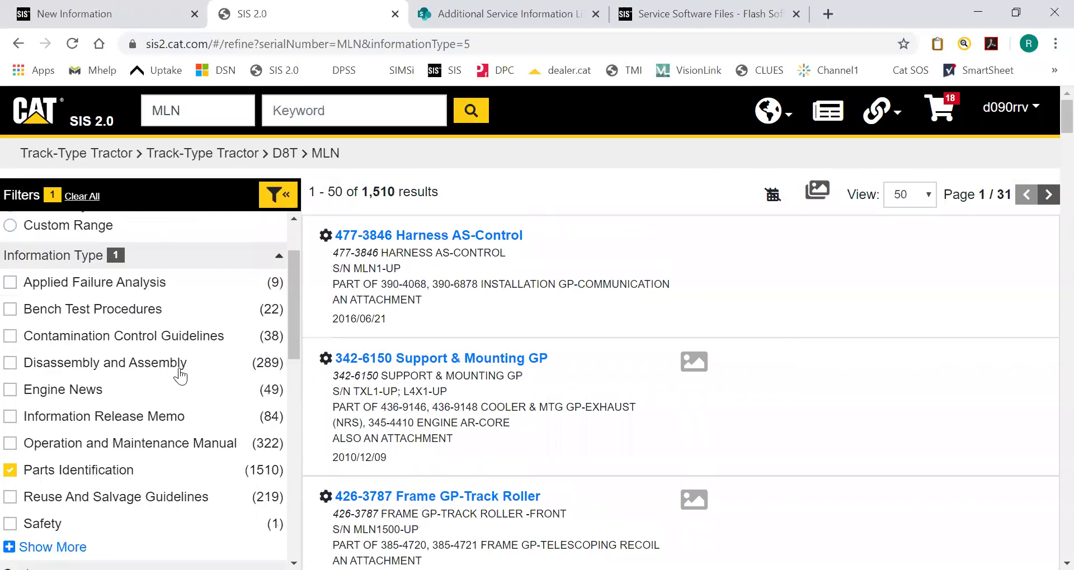
scroll(180, 376, down, 3)
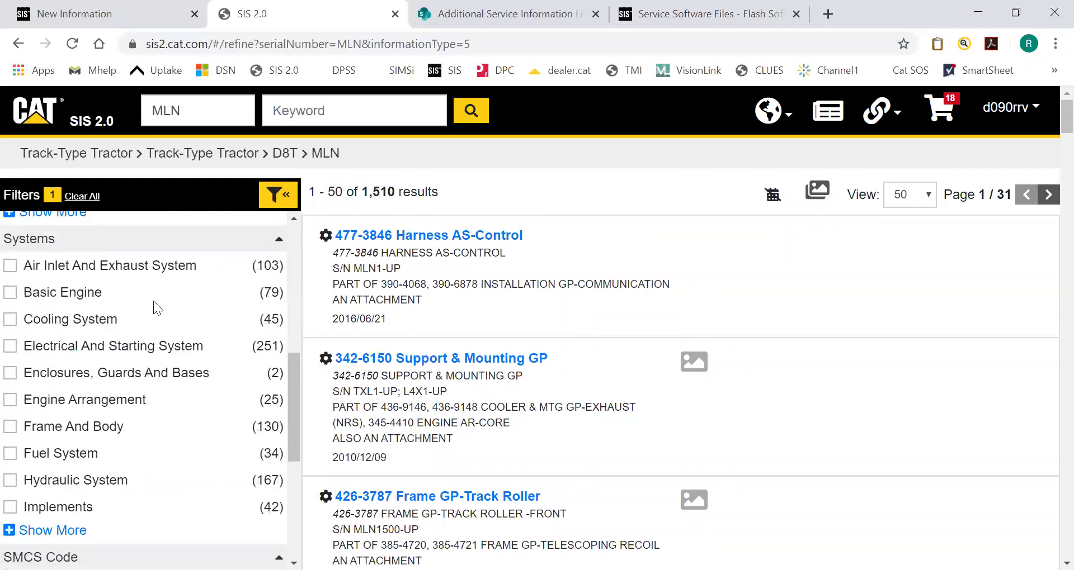
click(51, 531)
scroll(164, 323, down, 3)
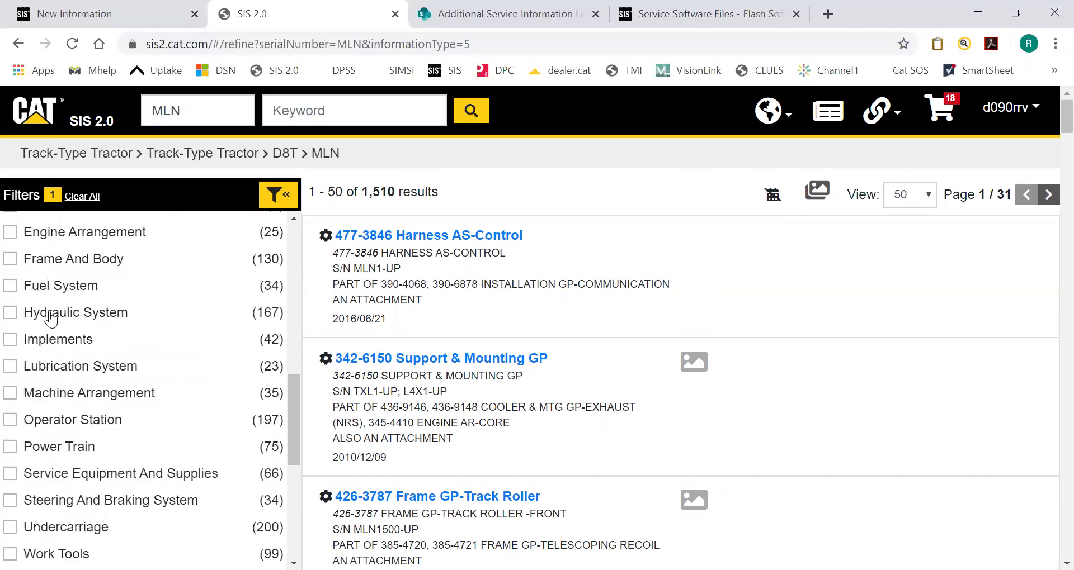
click(11, 288)
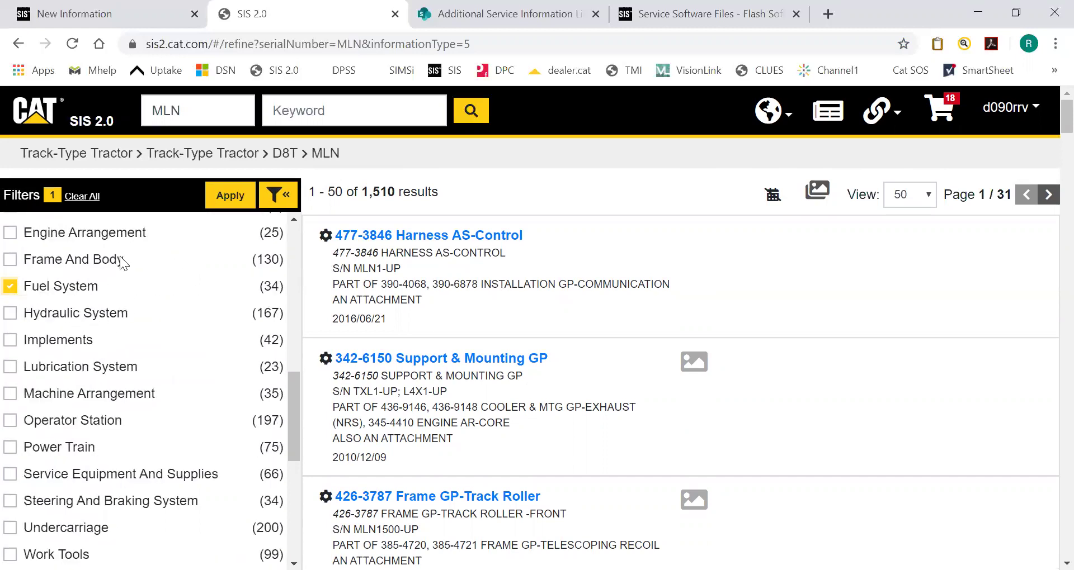
click(220, 198)
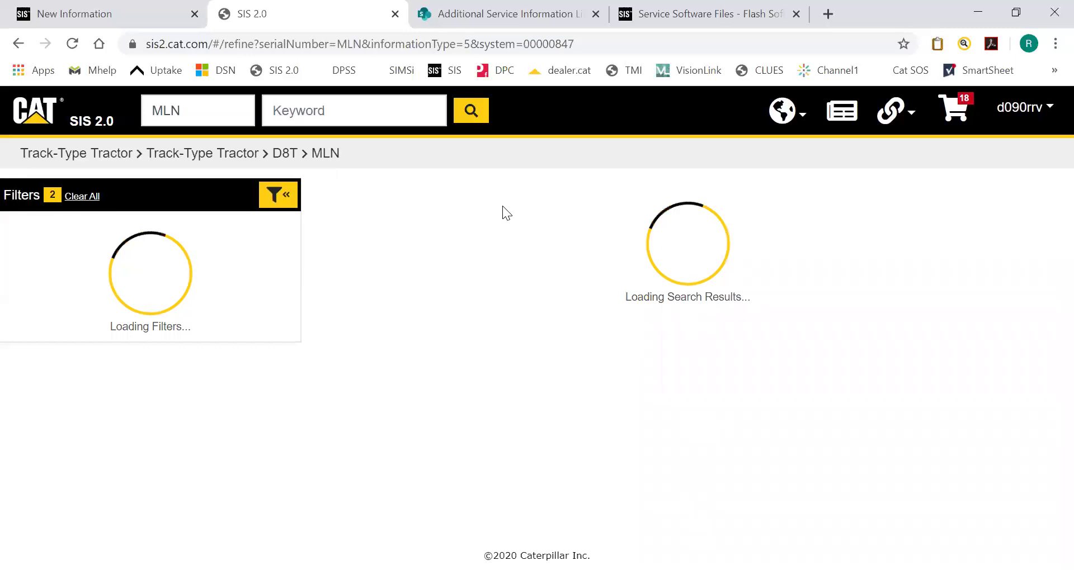
- Return to the home page and navigate to the product with serial number mln00509
click(50, 114)
click(366, 290)
text(mln)
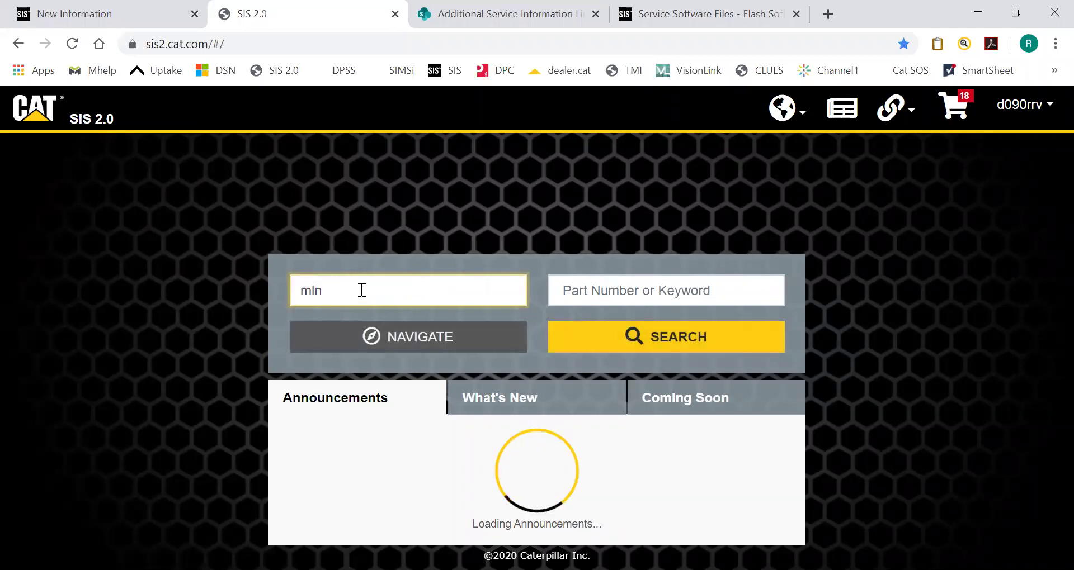
text(00509)
click(398, 341)
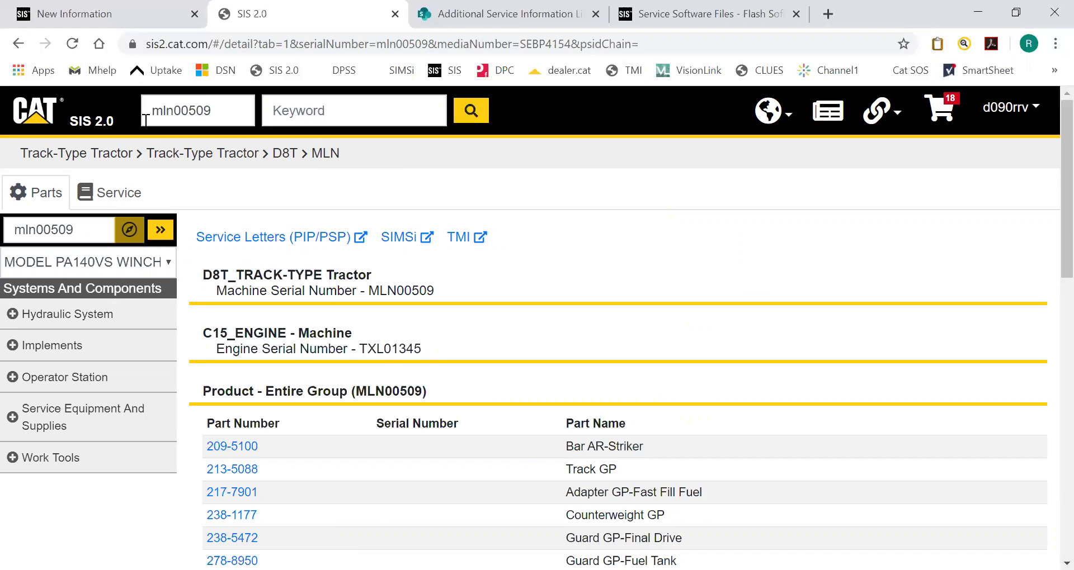
click(217, 105)
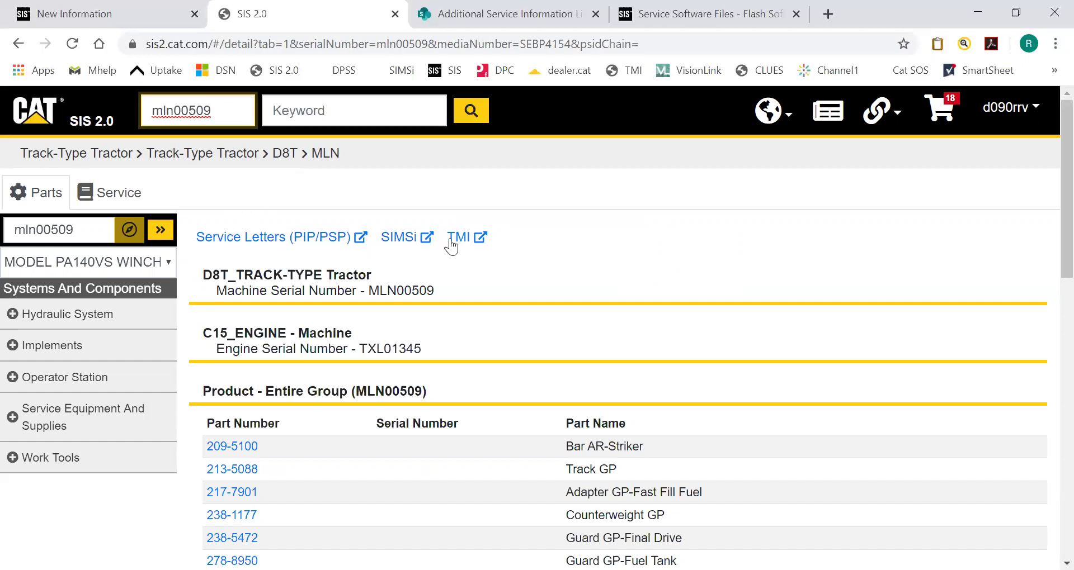
- Open the Service Letters (PIP/PSP) for MLN00509 and look through the completed and open programs
click(322, 241)
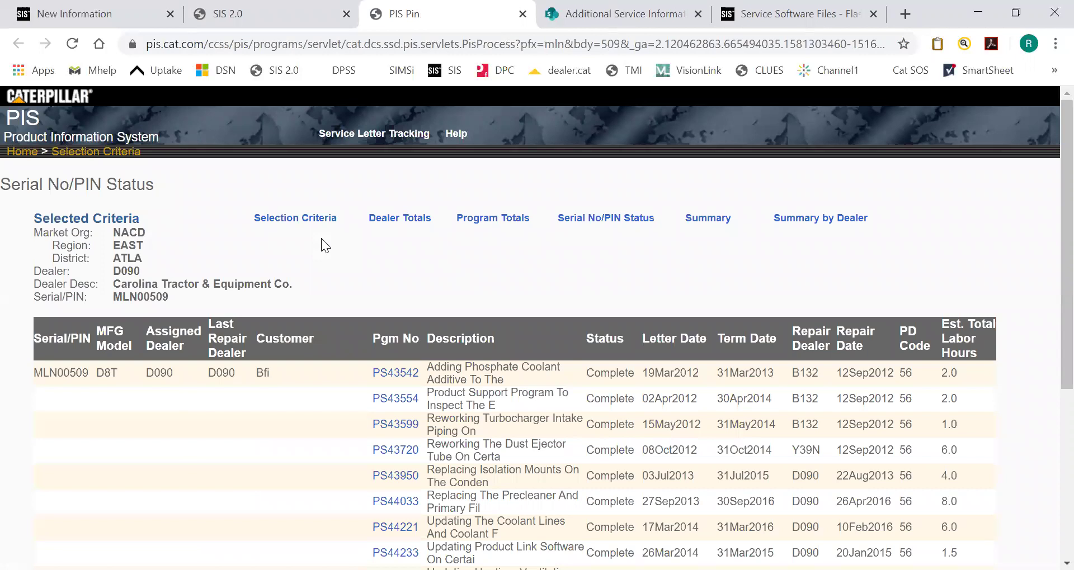
scroll(697, 274, down, 3)
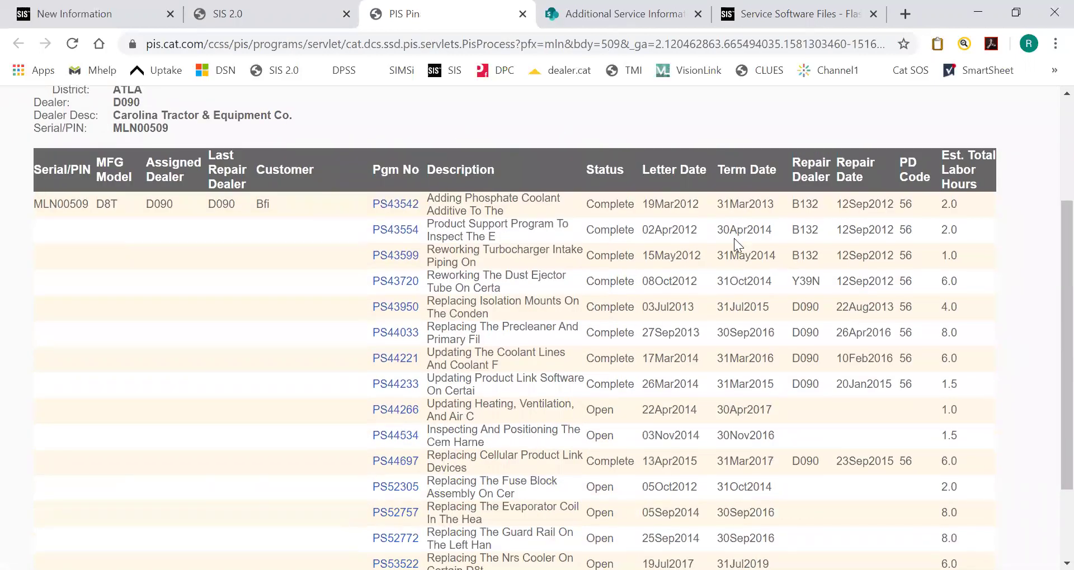
scroll(734, 239, down, 2)
scroll(825, 182, up, 1)
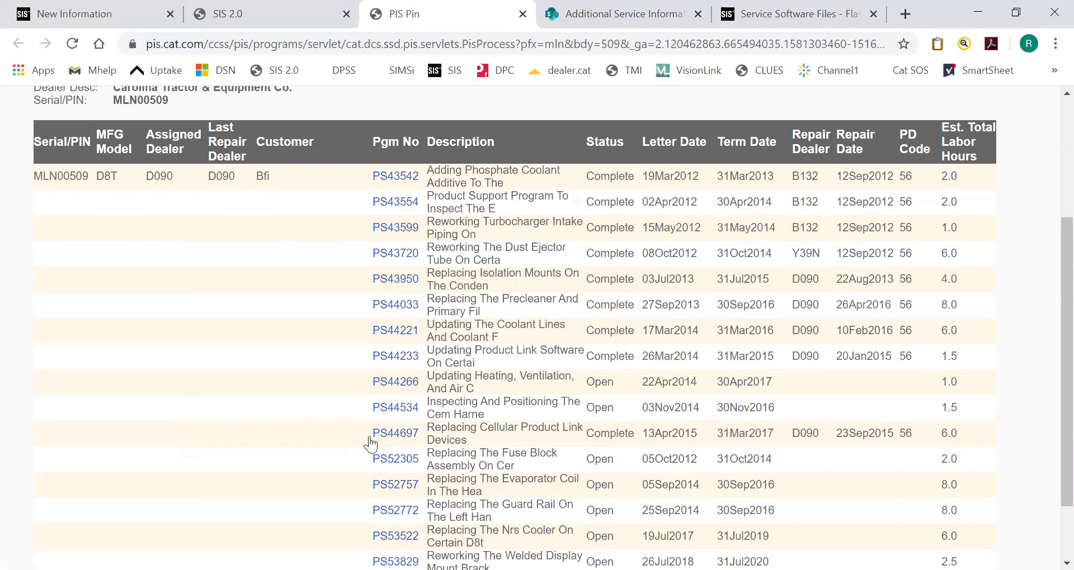
- Open service letter PS44534 on inspecting and positioning the CEM harness, and return to the SIS 2.0 product page
click(389, 409)
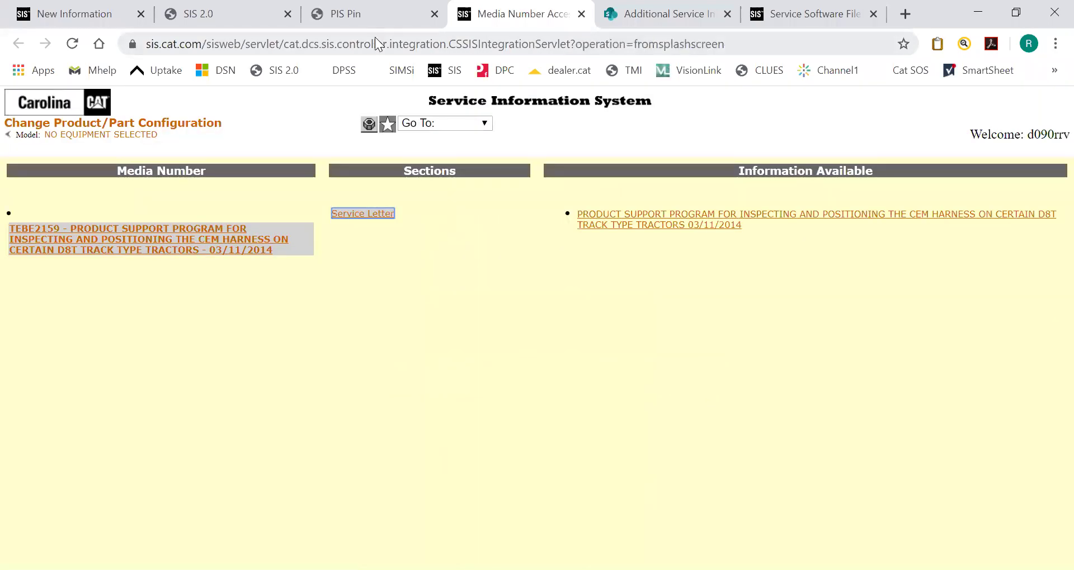
key(ctrl+shift+Tab)
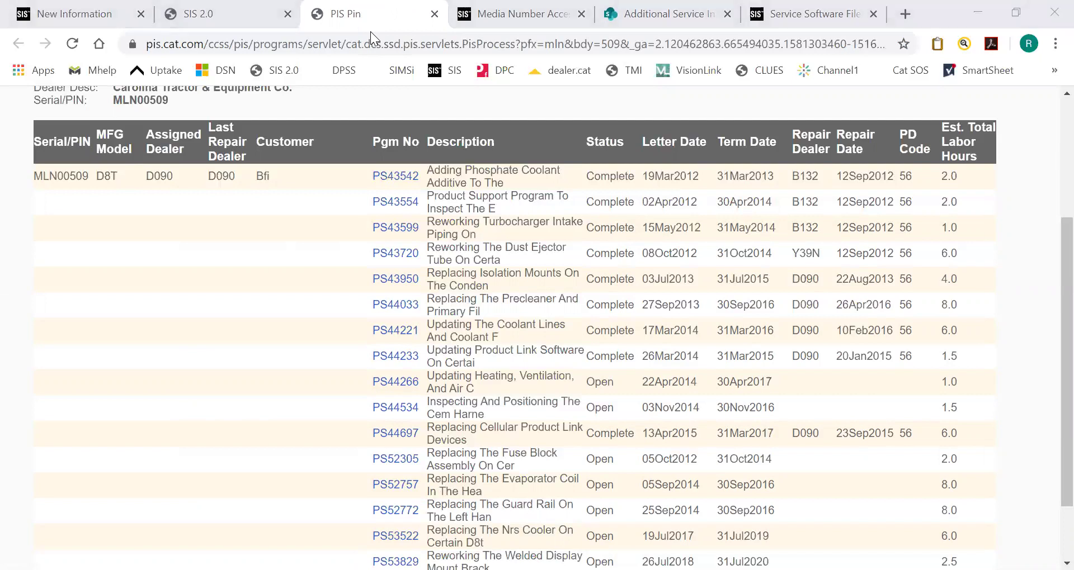
key(ctrl+shift+Tab)
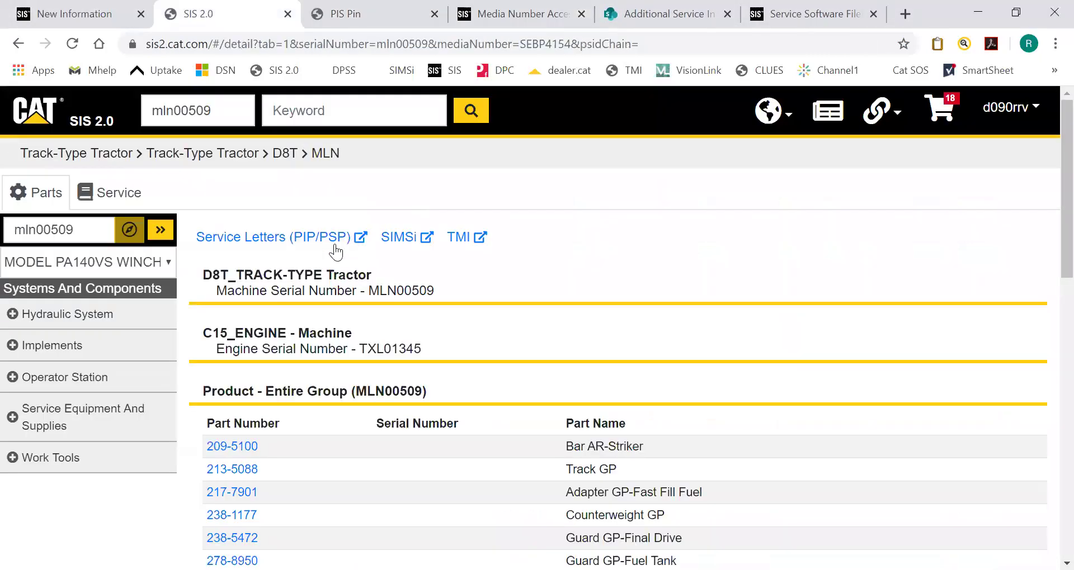
- Open the SIMSi record of MLN00509, view its Product Configuration, and close that configuration page
click(425, 238)
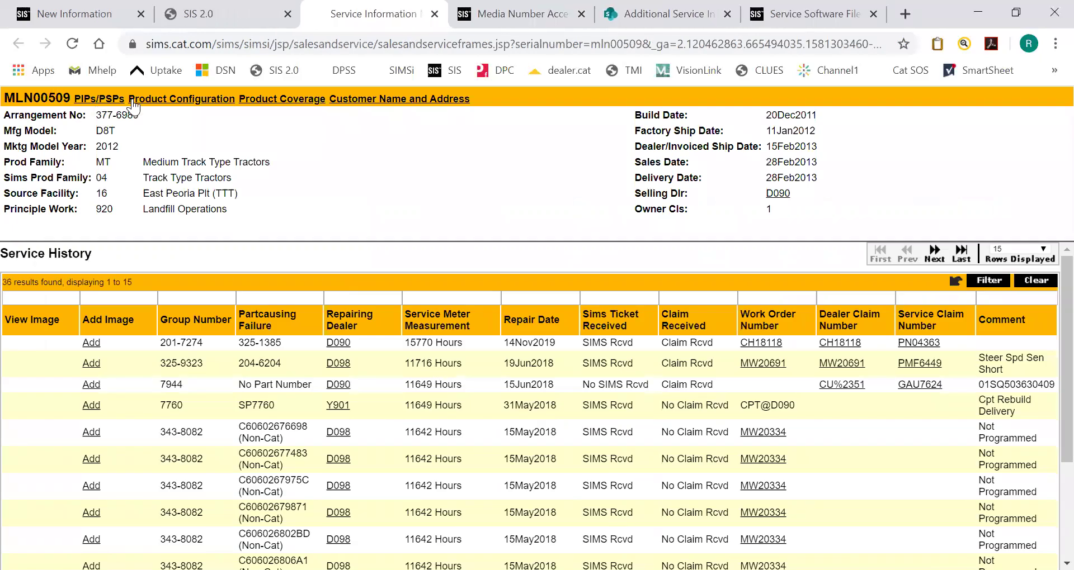
scroll(241, 369, down, 3)
scroll(237, 341, up, 3)
click(162, 98)
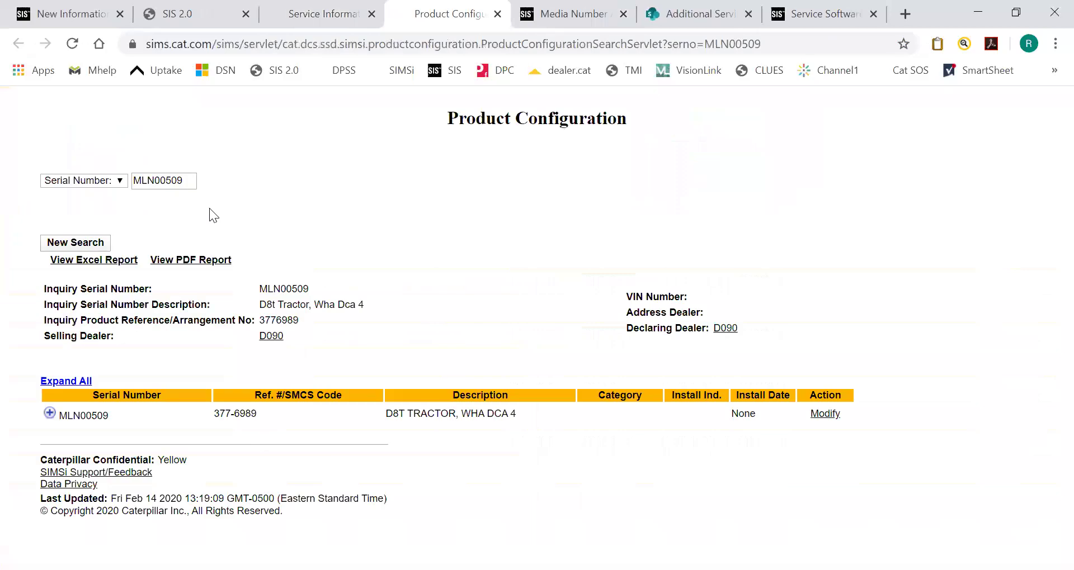
click(496, 15)
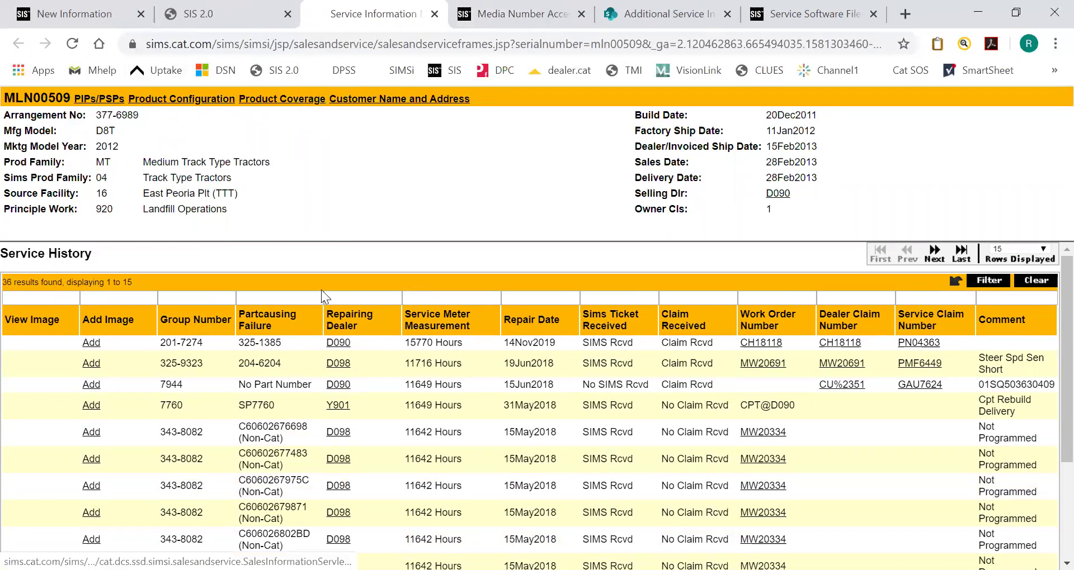
- Look over the machine's SIMSi service history, close the SIMSi and service letter pages, and return to SIS 2.0
scroll(310, 351, down, 3)
scroll(300, 324, up, 3)
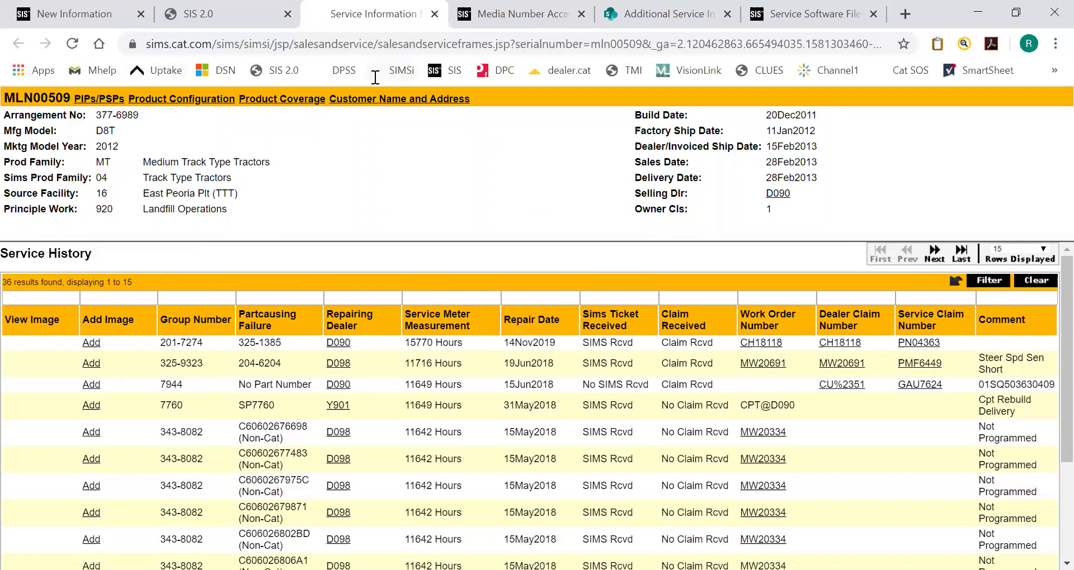
click(434, 14)
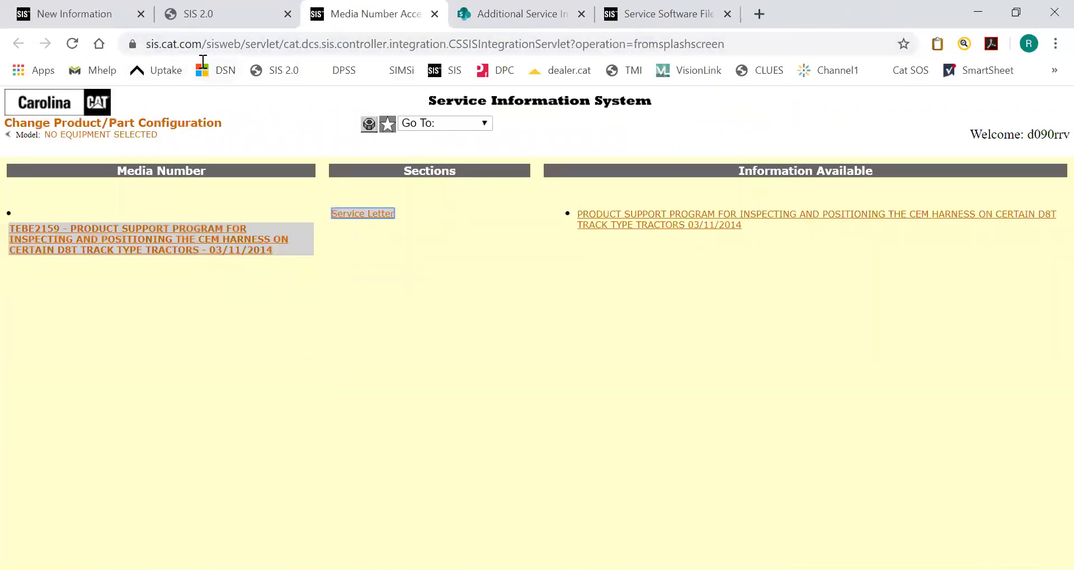
key(ctrl+w)
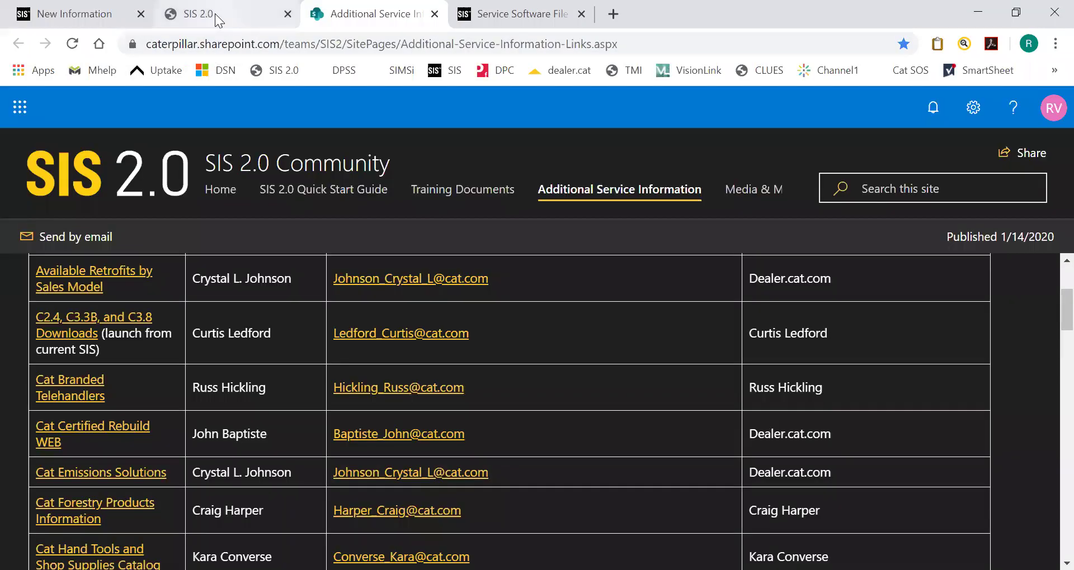
click(215, 13)
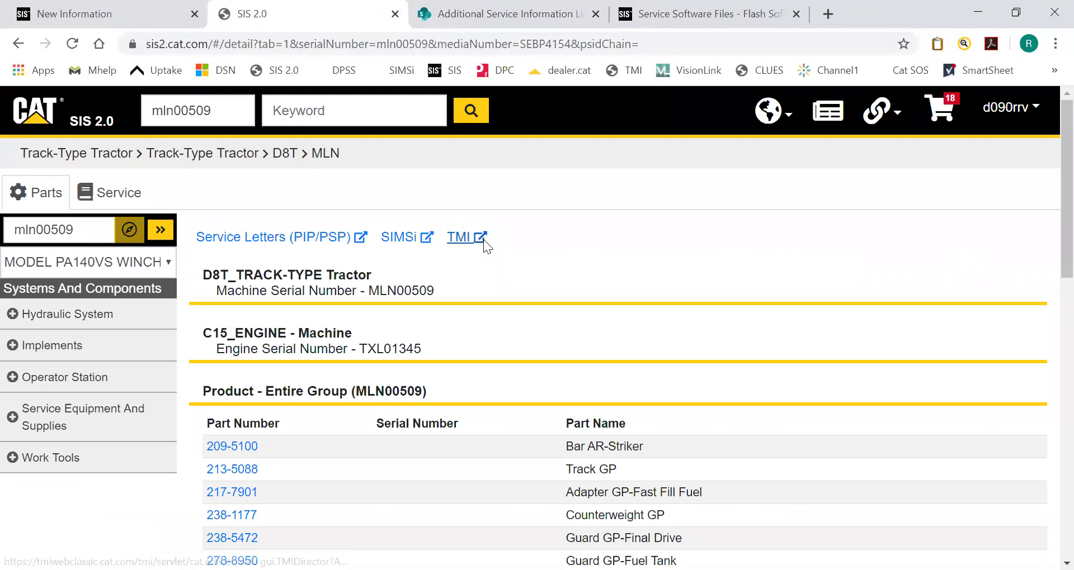
- Open the TMI data for the machine, view the available Factory Spec entries, and close the page
click(481, 238)
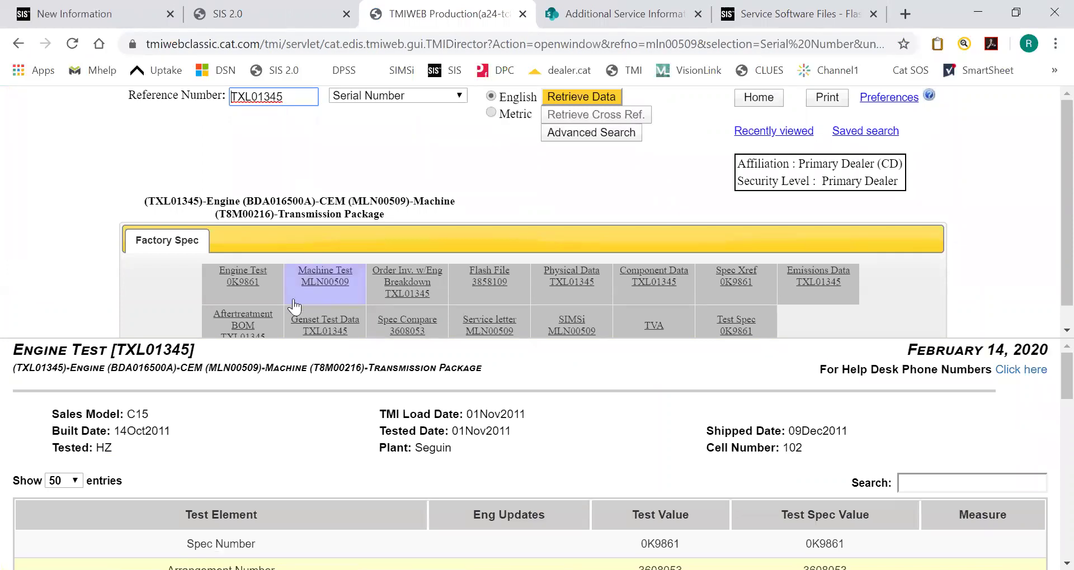
scroll(293, 307, down, 1)
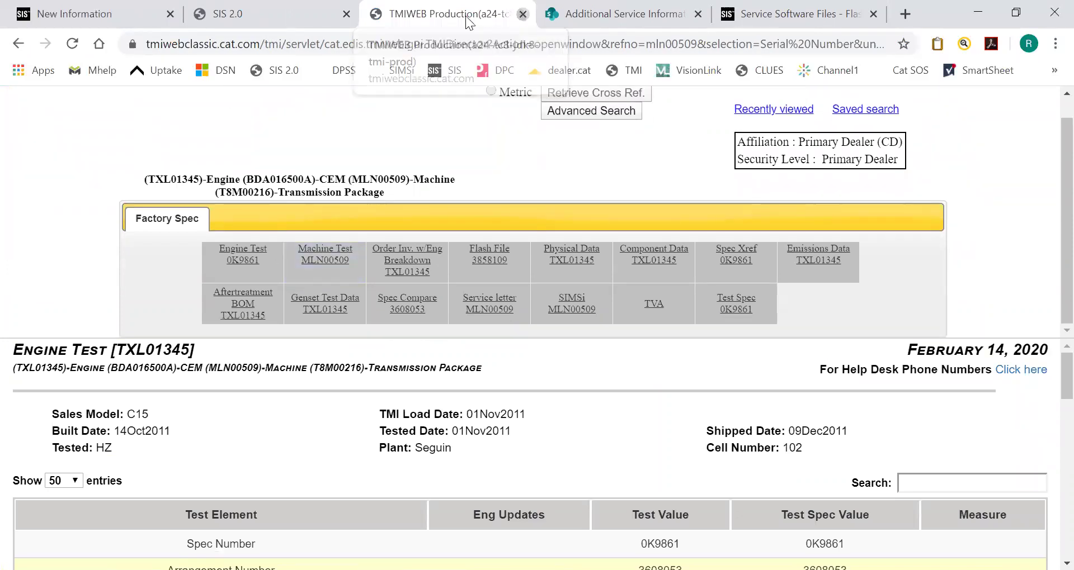
click(522, 14)
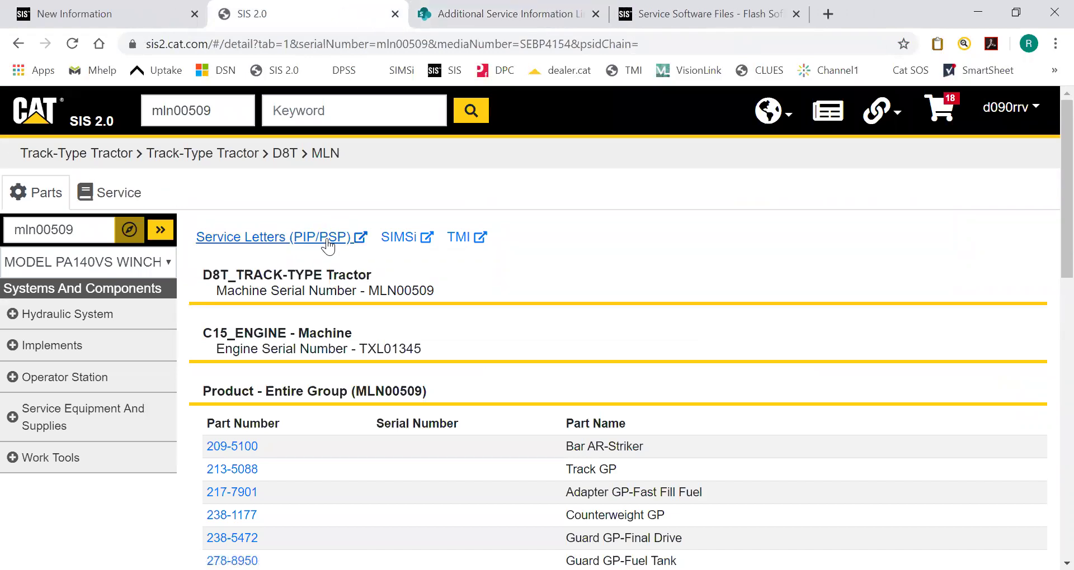
- Look through the product's entire group of parts down to the engine group
scroll(366, 300, down, 1)
scroll(364, 300, down, 10)
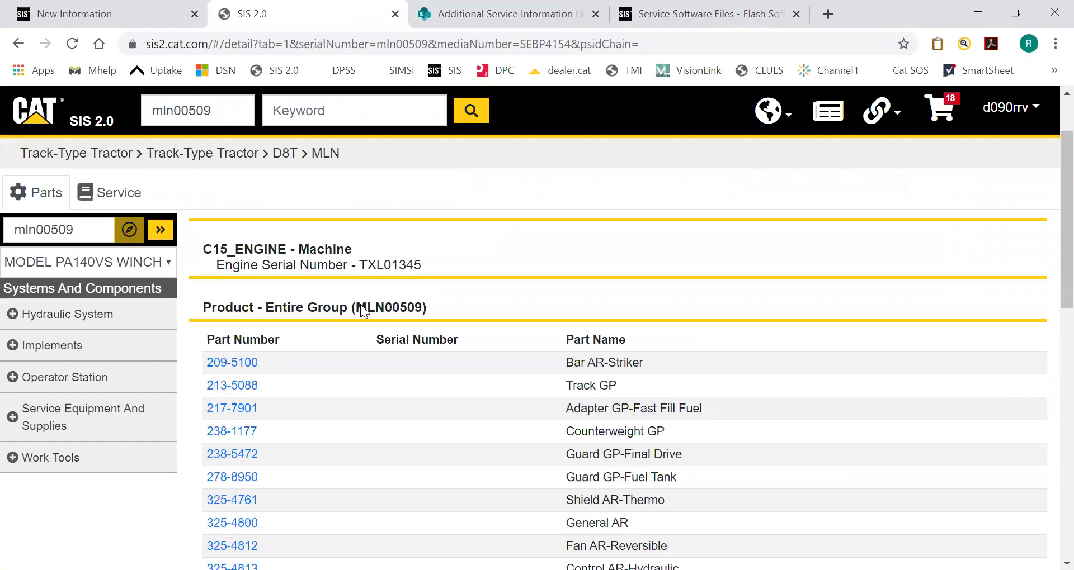
scroll(358, 305, down, 3)
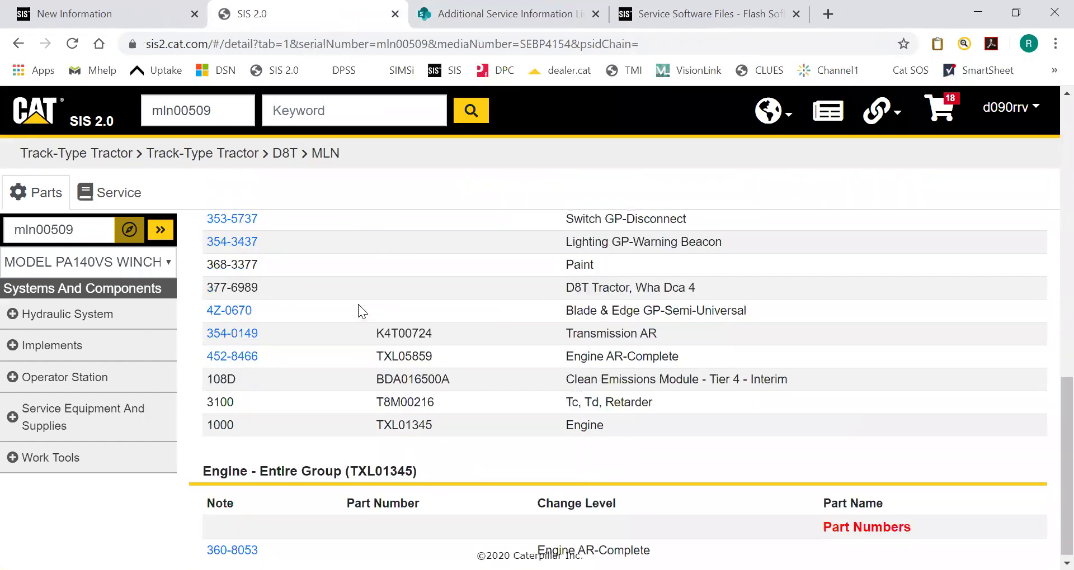
scroll(358, 300, up, 15)
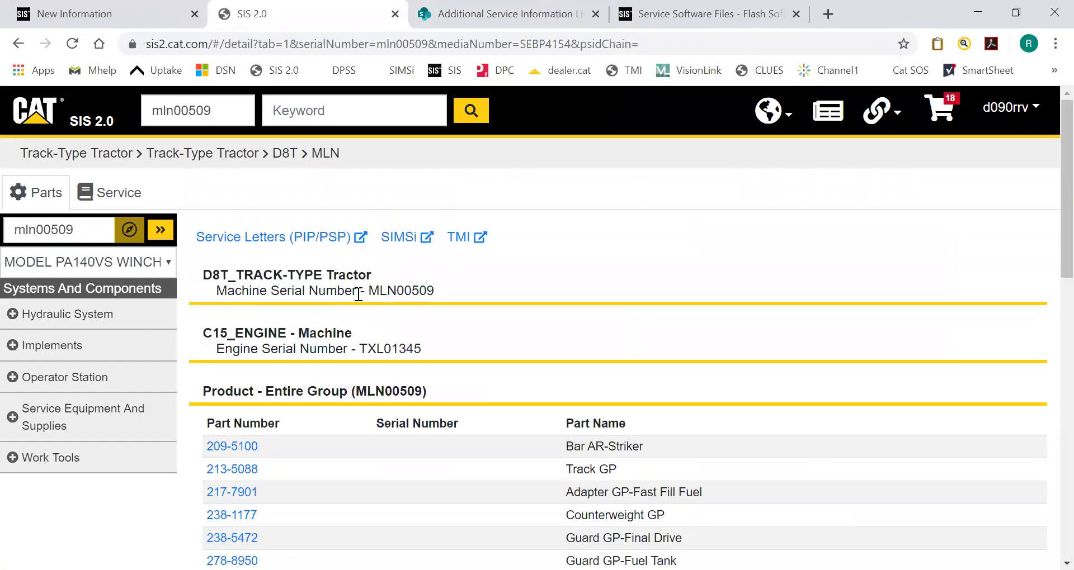
- Find and highlight the component serial numbers from Transmission AR to Engine near the end of the product's entire group
scroll(396, 246, down, 3)
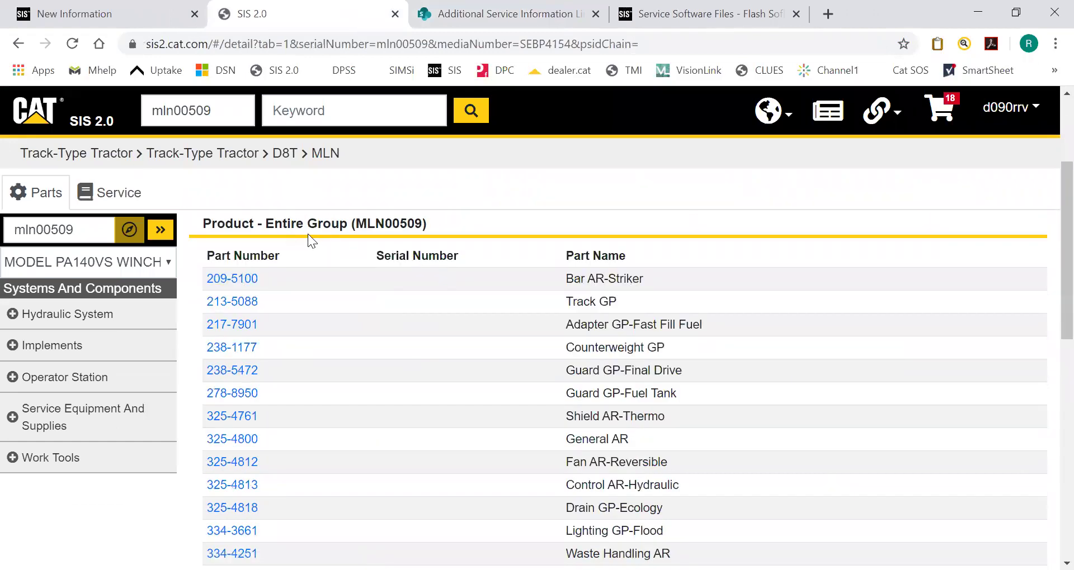
scroll(584, 336, down, 4)
scroll(576, 349, down, 5)
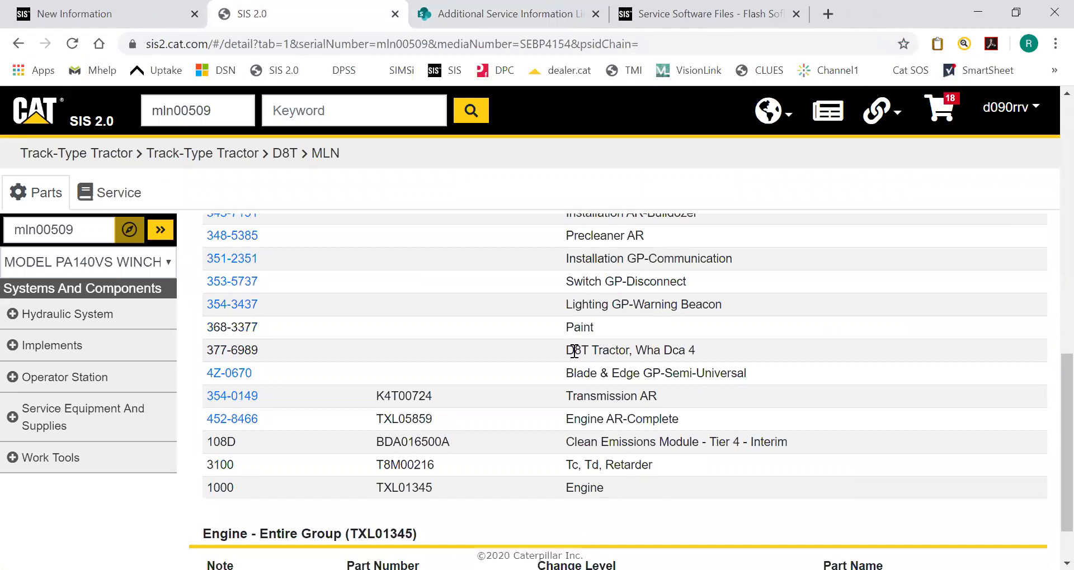
scroll(575, 351, down, 1)
drag(375, 334, 433, 426)
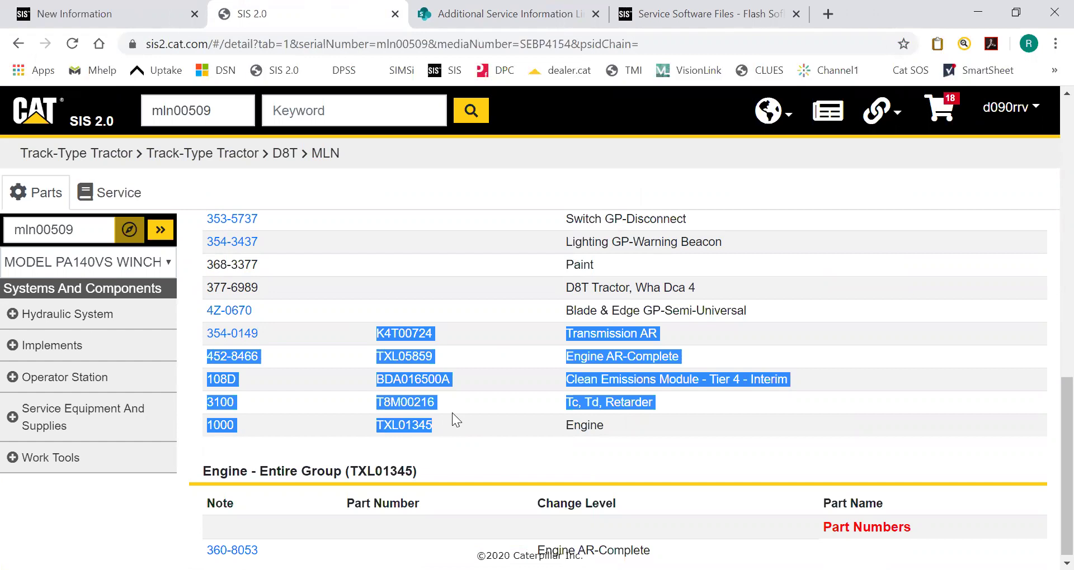
click(477, 415)
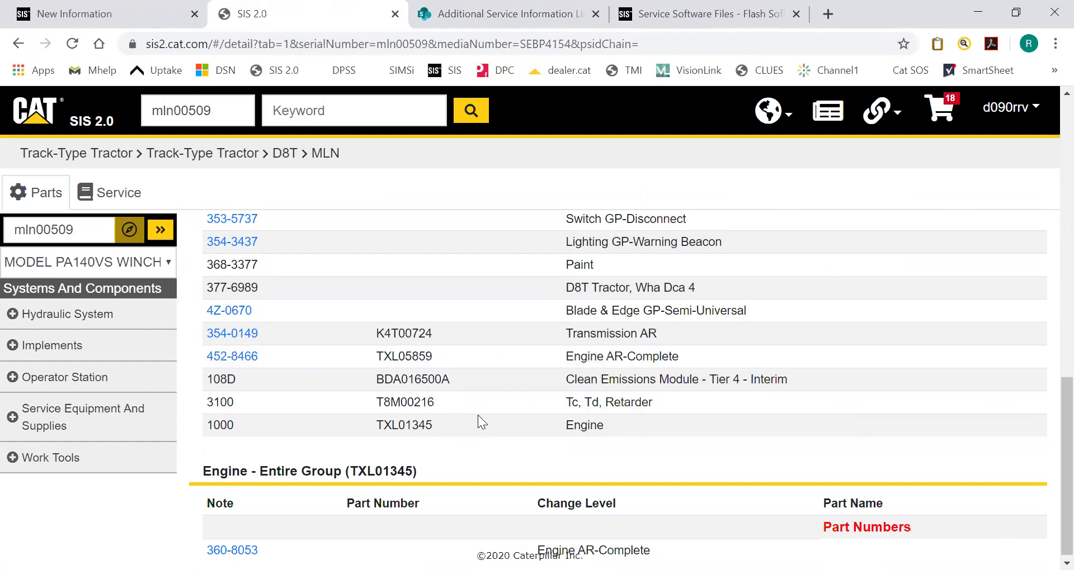
scroll(491, 425, down, 1)
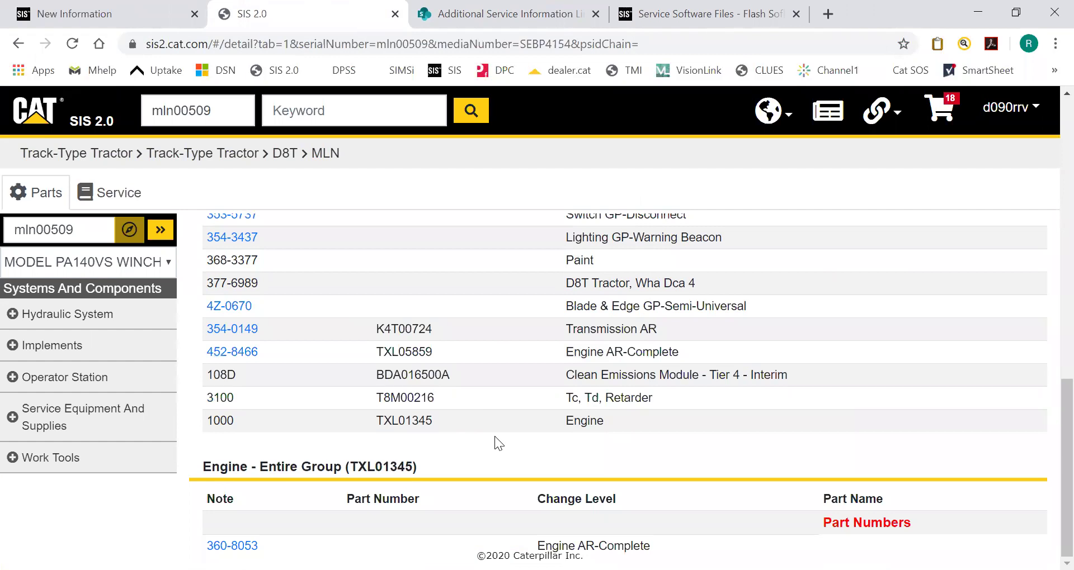
scroll(495, 436, up, 15)
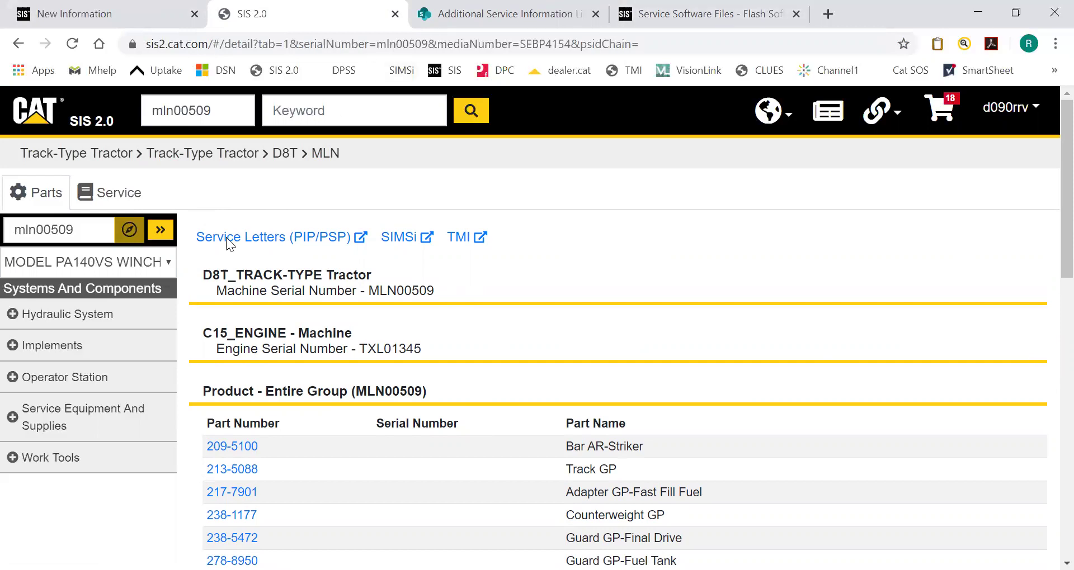
- Switch the product configuration to D8T TRACK-TYPE TRACTOR MLN00001-UP (MACHINE) POWERED BY C15 Engine and review the configuration choices
click(153, 264)
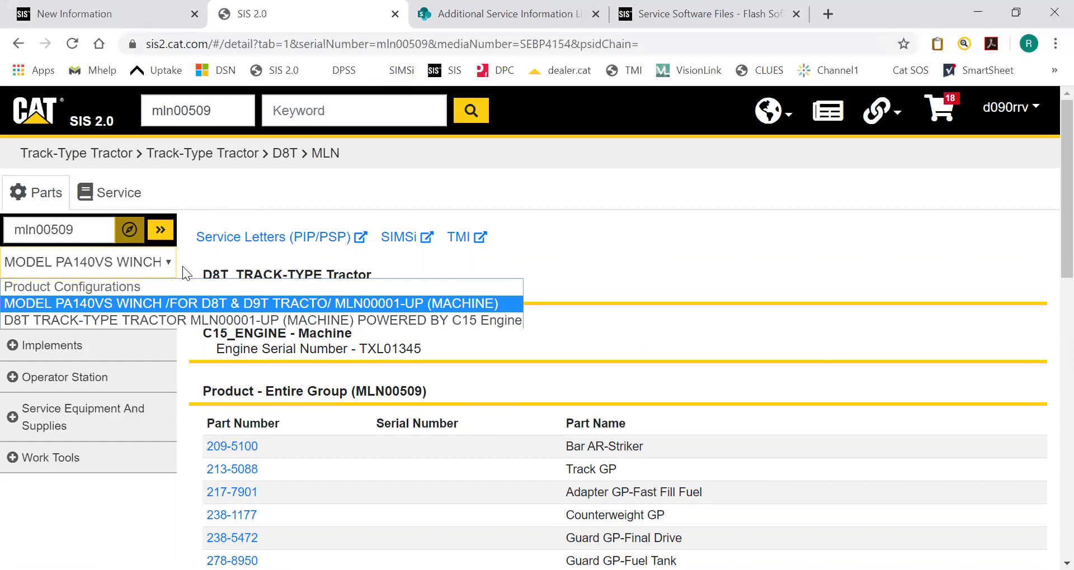
click(644, 206)
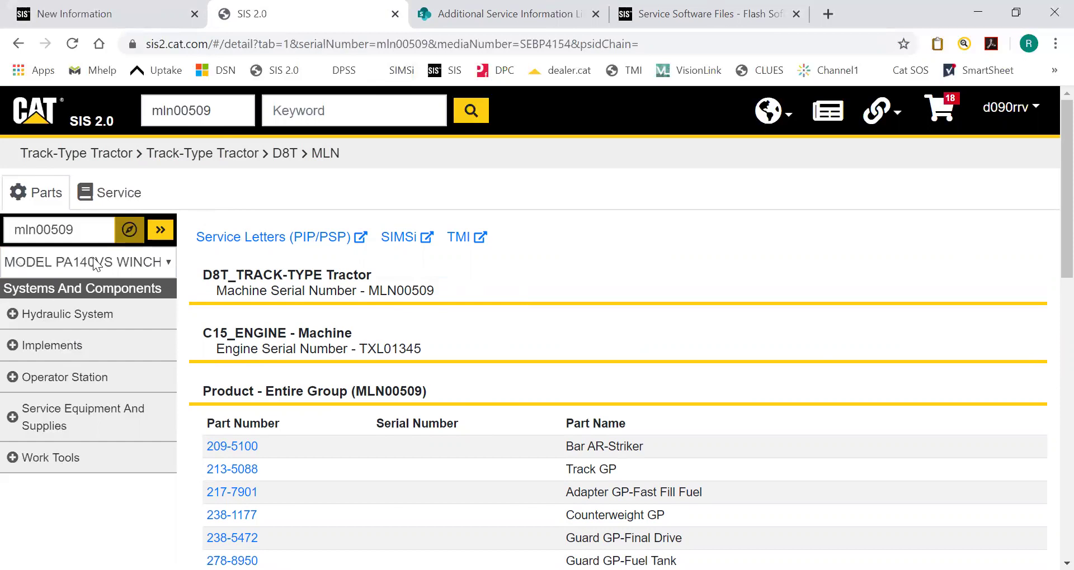
click(111, 264)
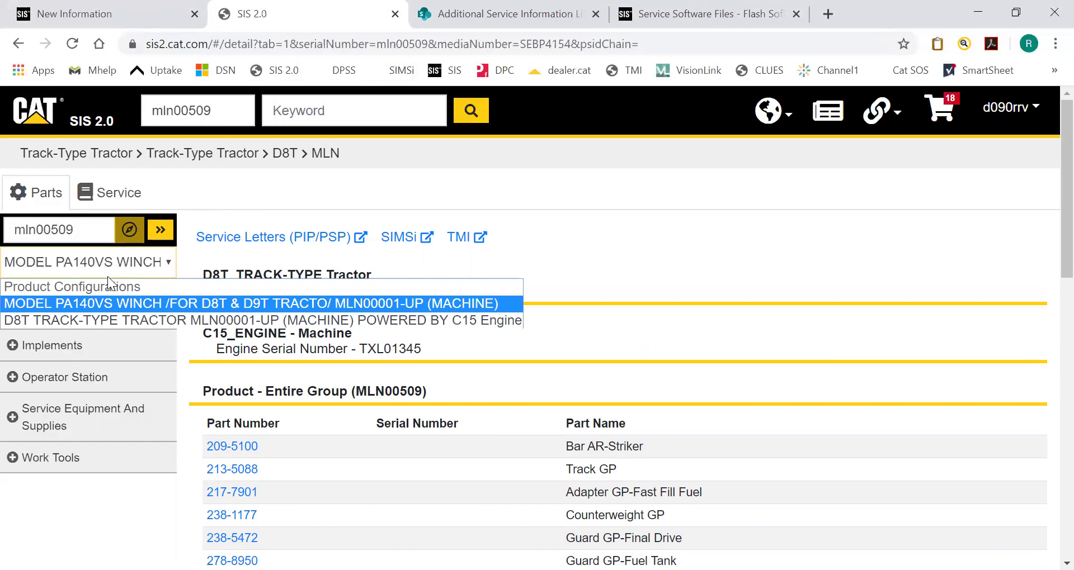
click(108, 317)
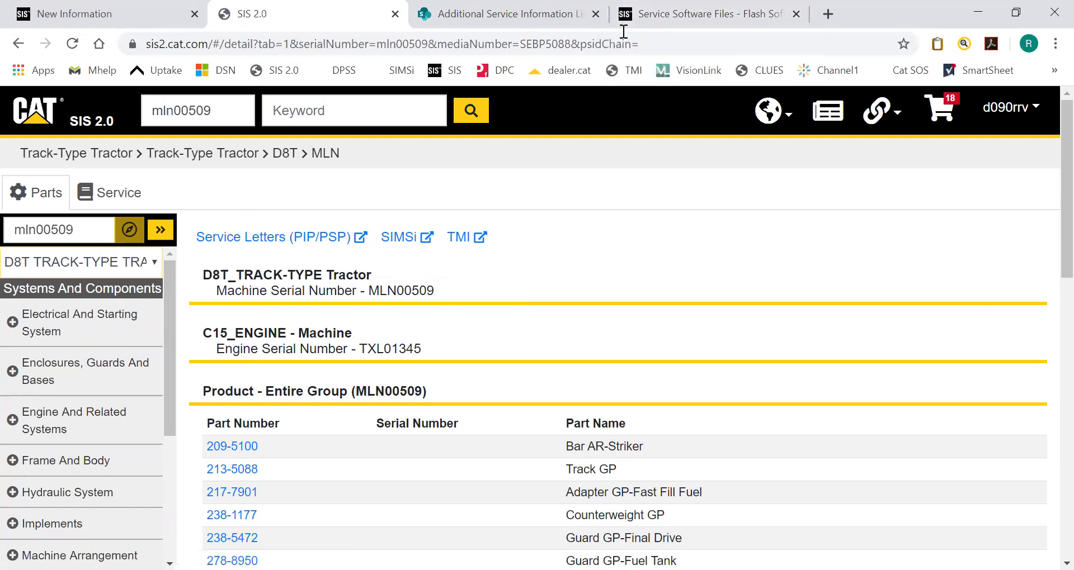
click(148, 257)
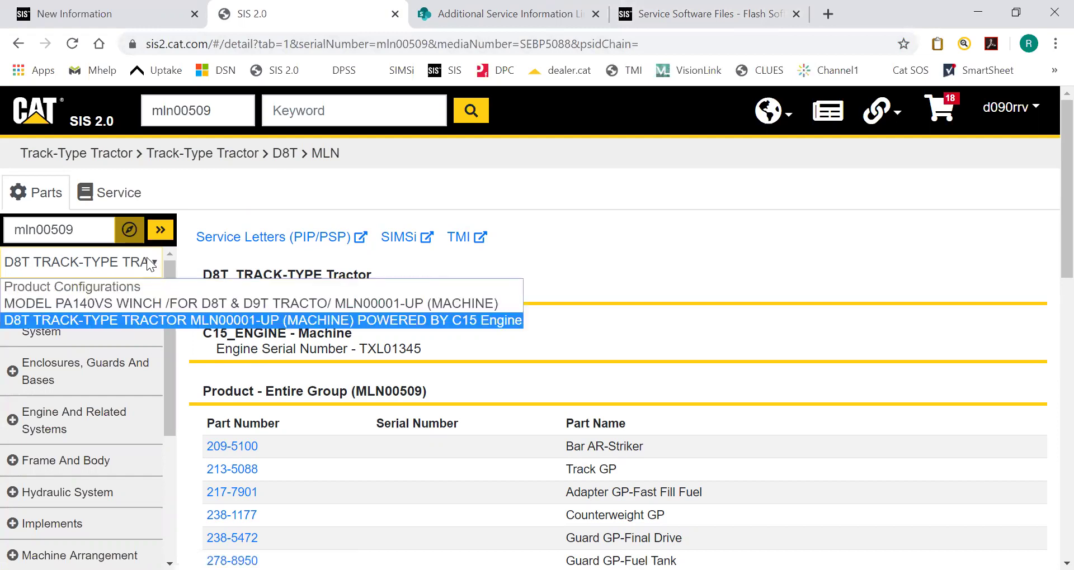
click(772, 196)
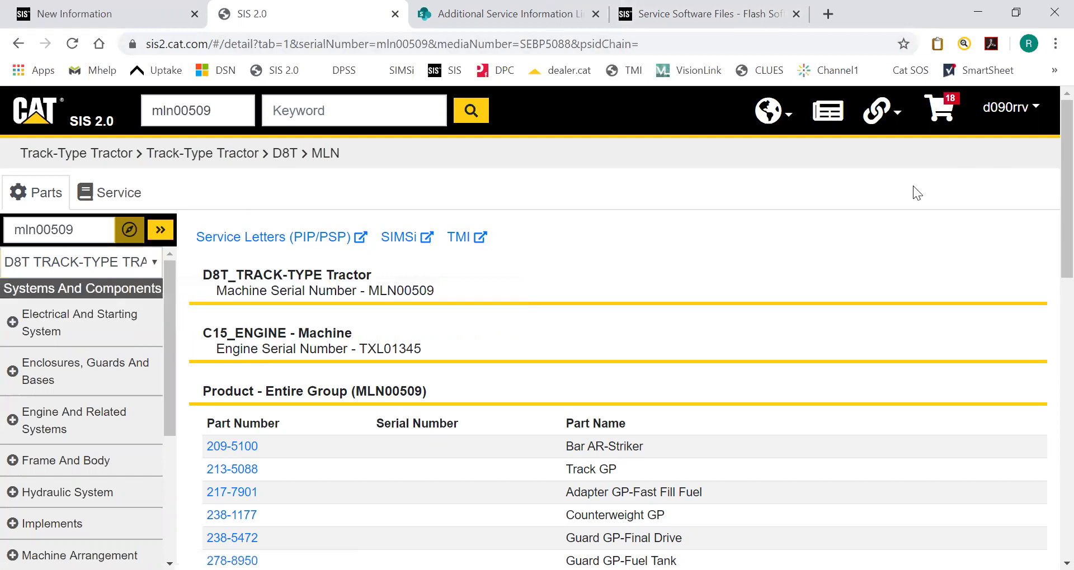
- Open the account options, try the Feedback entry, and return to the product page
click(1018, 109)
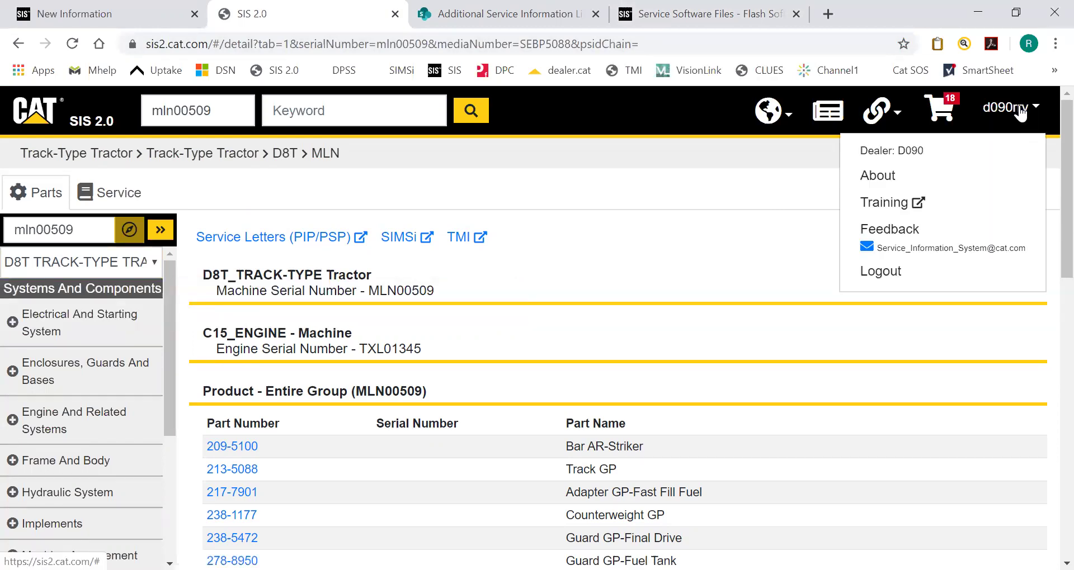
click(906, 238)
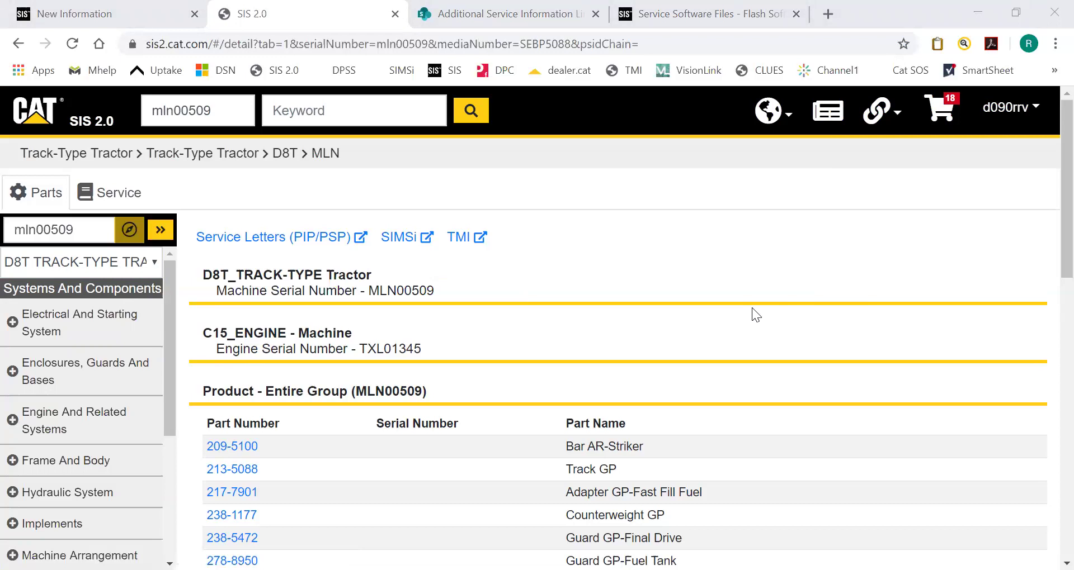
key(Escape)
key(n)
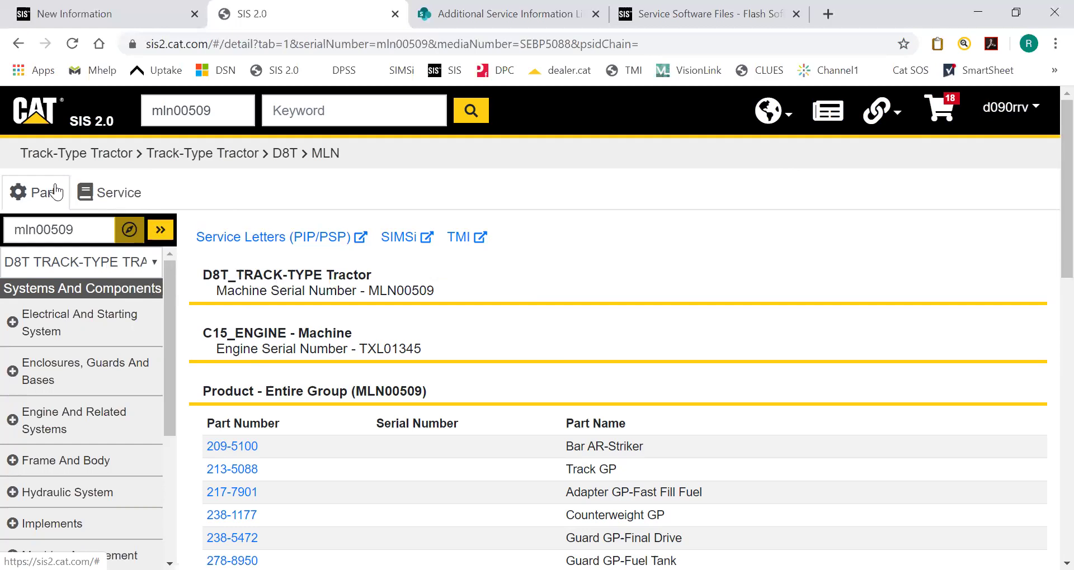
- Switch between the machine's service information and parts information, ending on the parts information
click(103, 194)
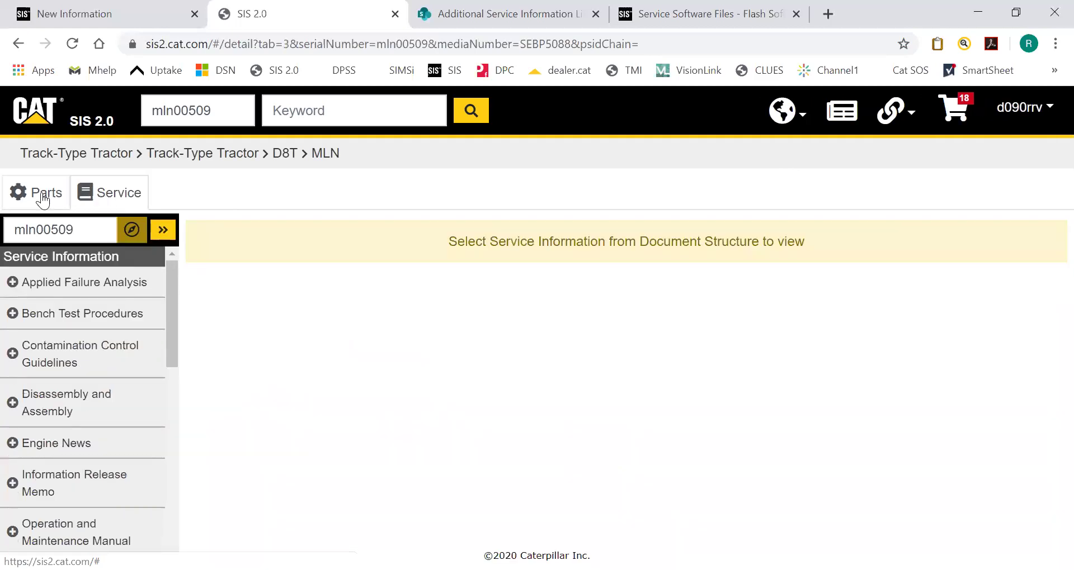
click(45, 197)
click(97, 190)
click(41, 205)
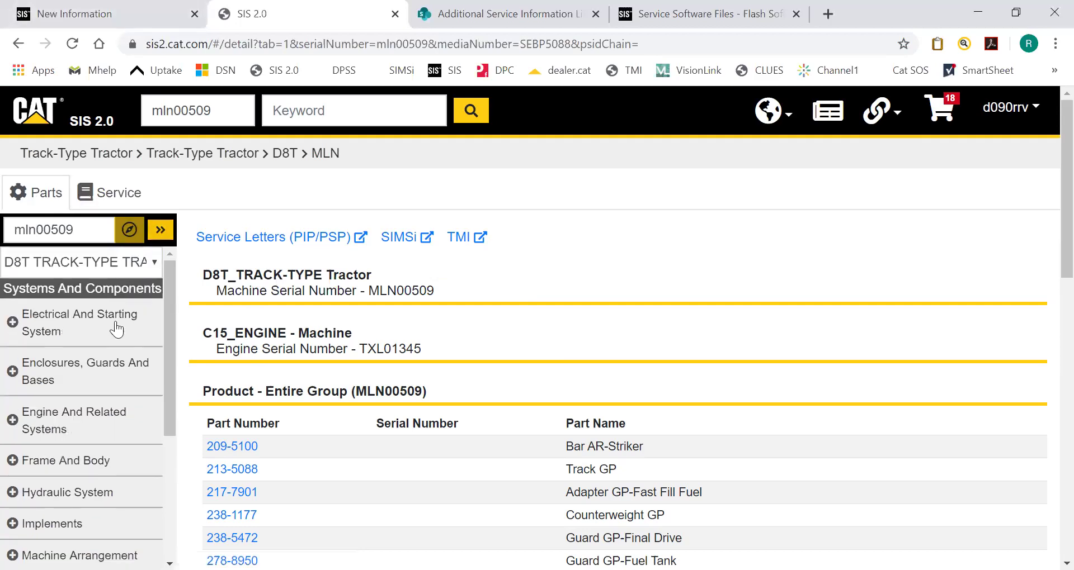
- Review the Systems And Components list, widening its pane and collapsing it back to the narrow width
scroll(116, 330, down, 4)
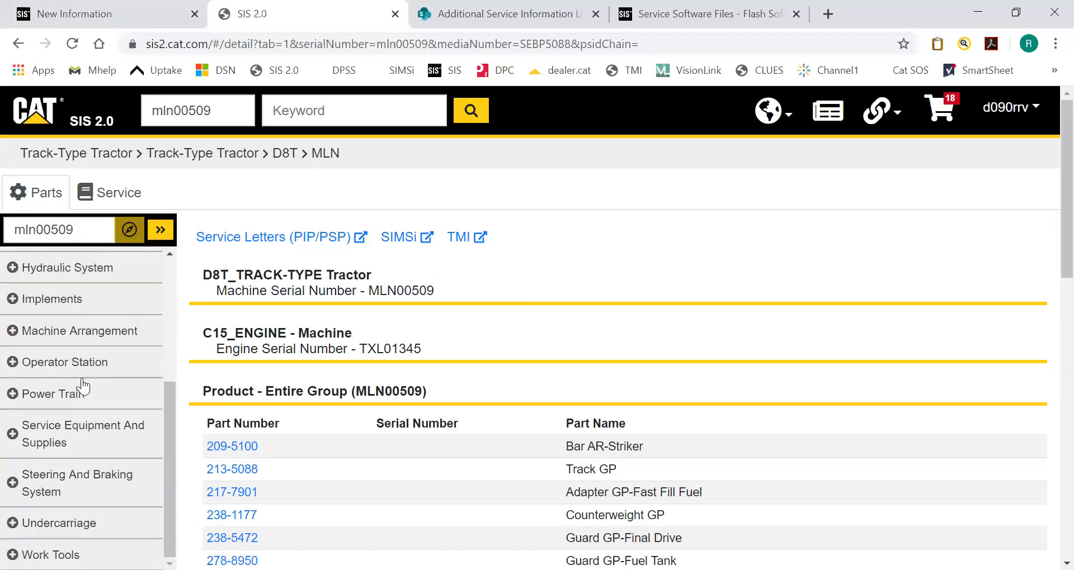
click(161, 229)
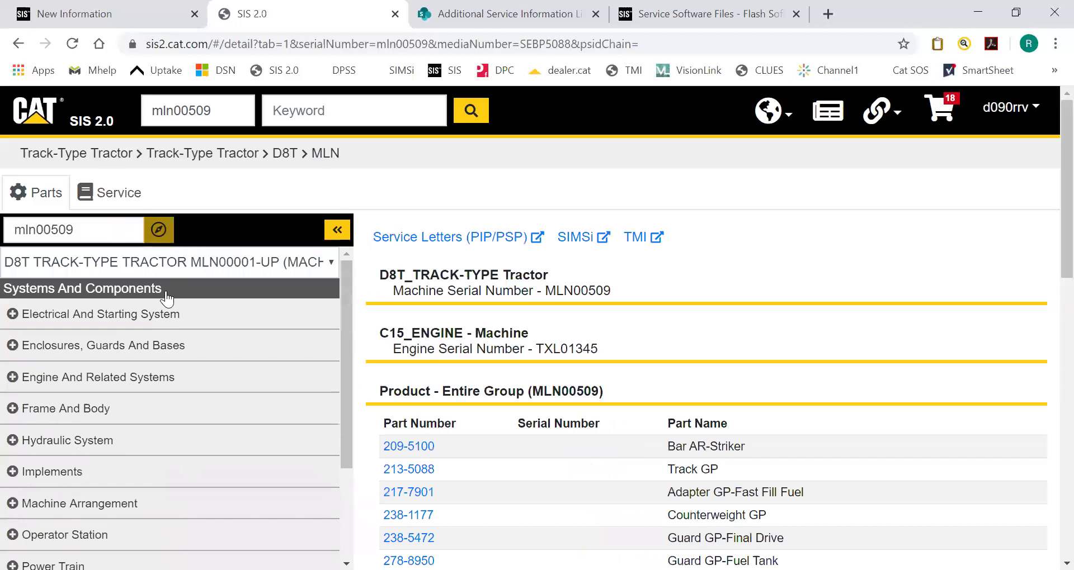
scroll(162, 297, down, 3)
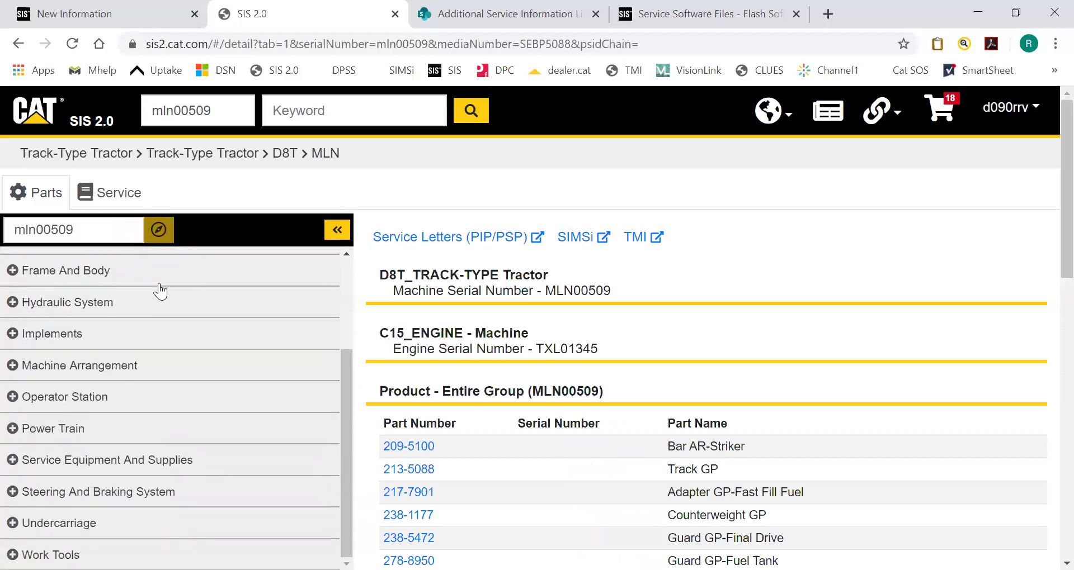
click(340, 227)
scroll(77, 317, up, 3)
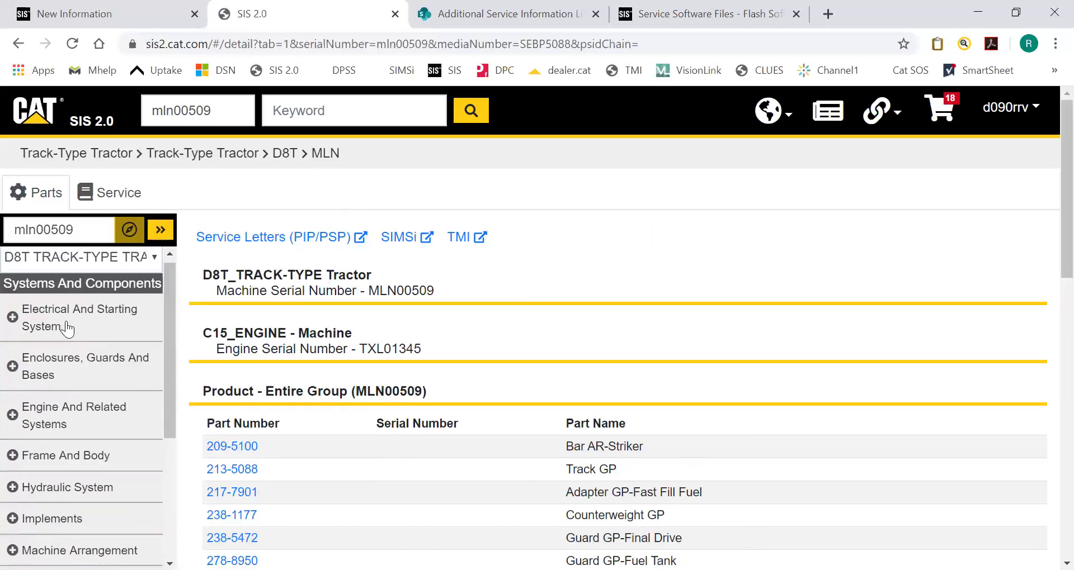
- Expand Engine And Related Systems, Basic Engine and Cylinder Head GP to list the cylinder head part groups
scroll(57, 333, down, 2)
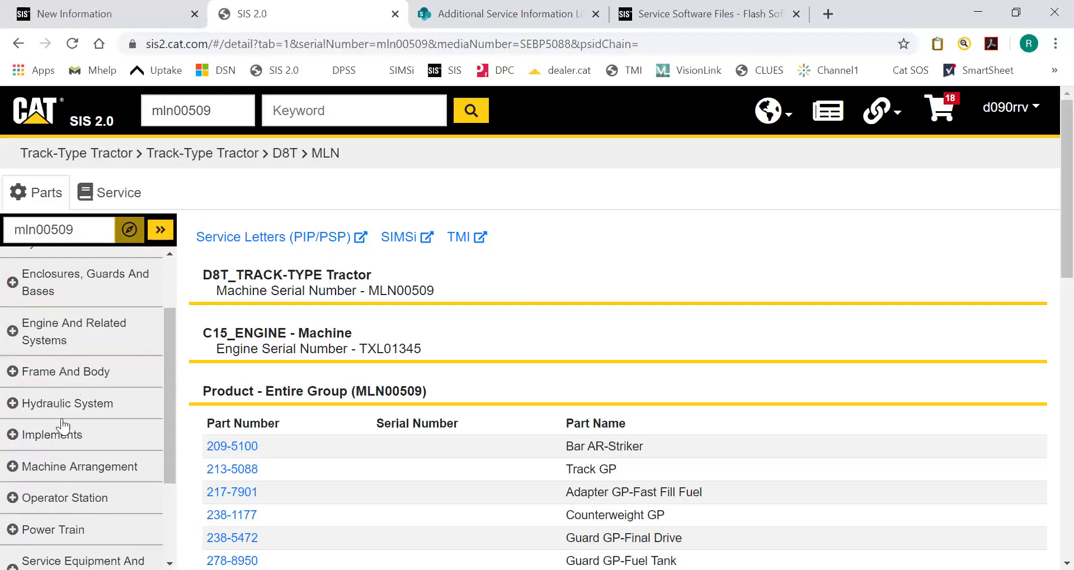
click(45, 334)
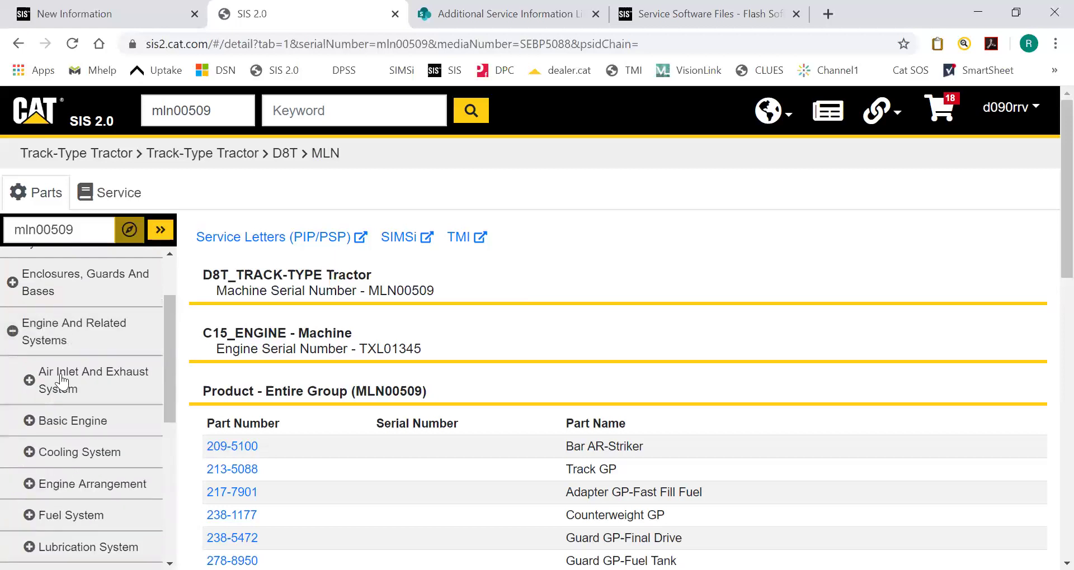
click(60, 424)
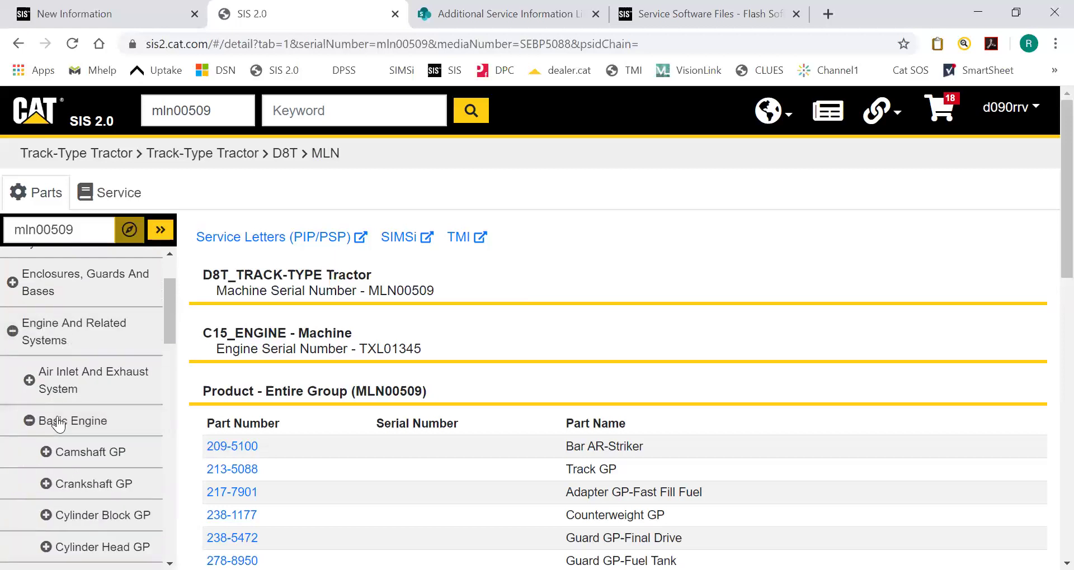
scroll(59, 419, down, 2)
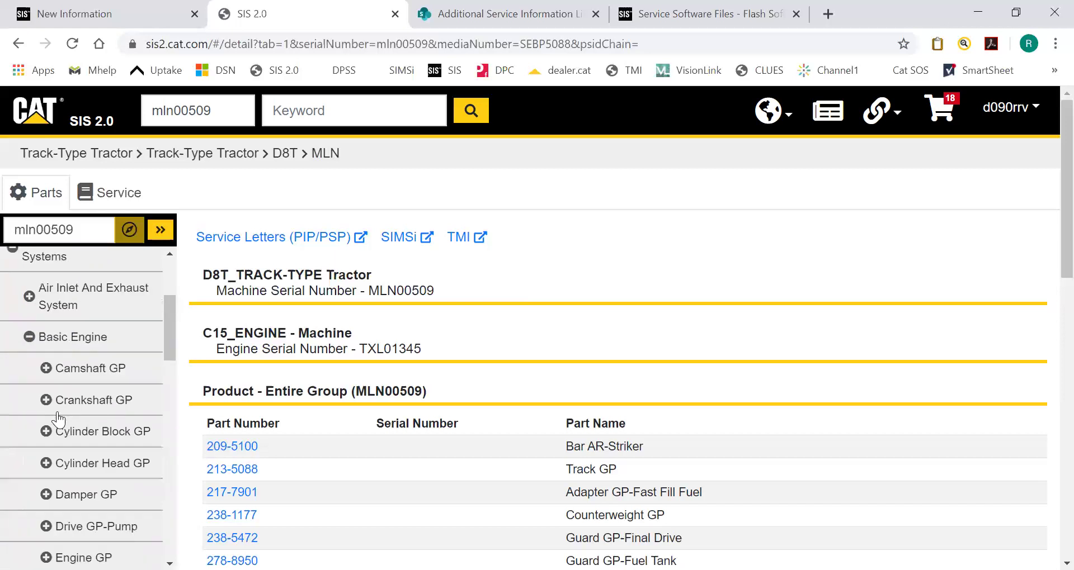
click(84, 463)
scroll(85, 447, down, 1)
scroll(87, 436, down, 6)
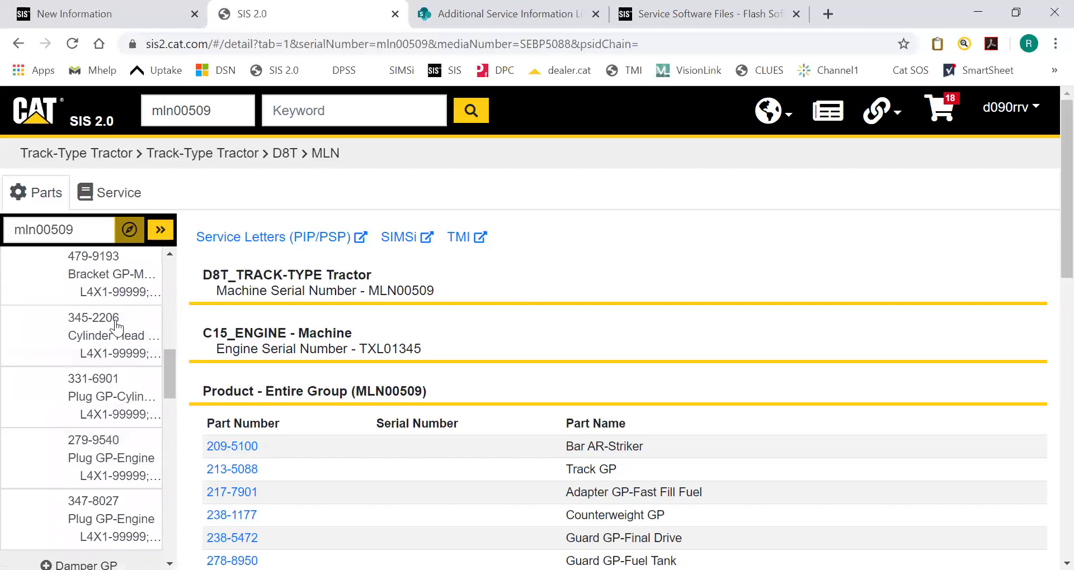
- Widen the component list to read the full cylinder head group names and serial ranges, and narrow it again
click(157, 227)
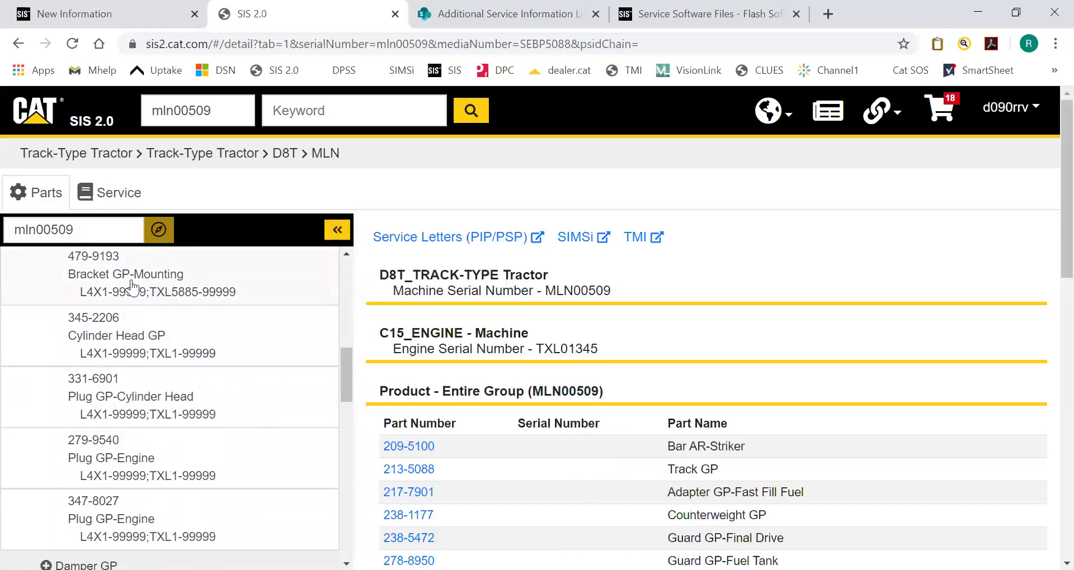
scroll(133, 353, down, 1)
scroll(133, 352, down, 1)
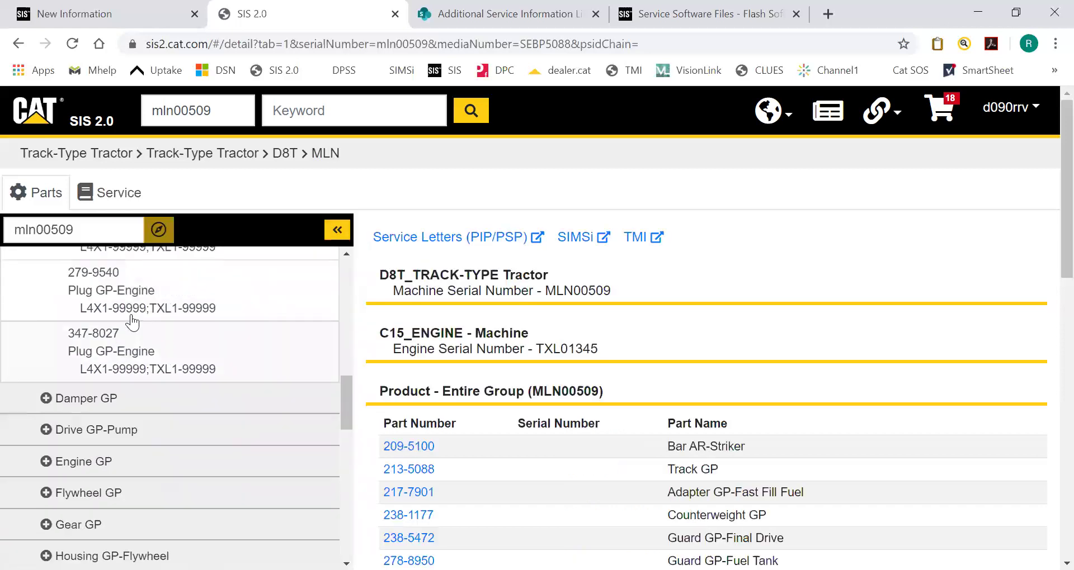
scroll(133, 313, up, 4)
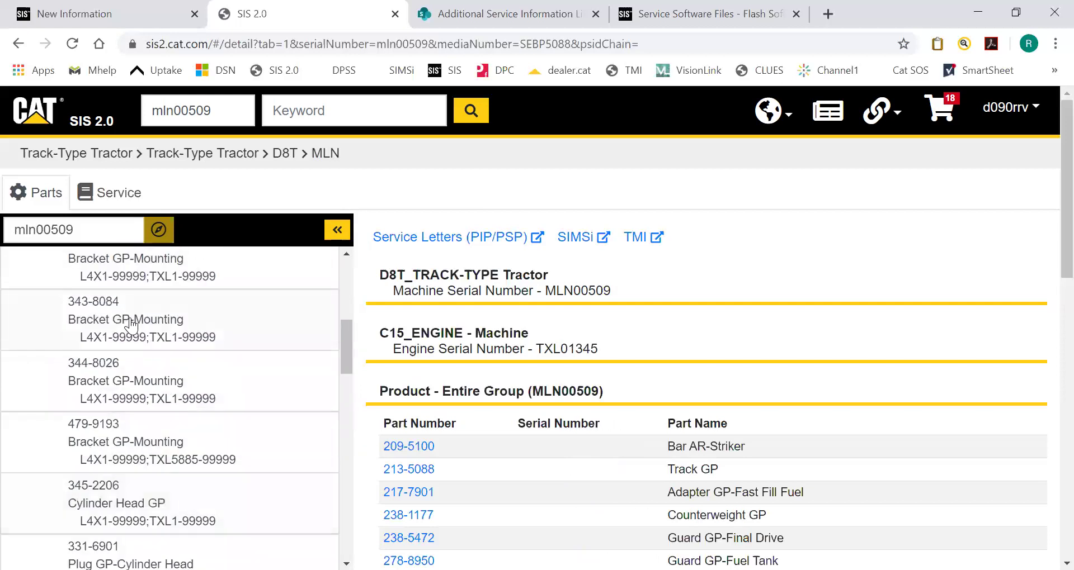
click(327, 233)
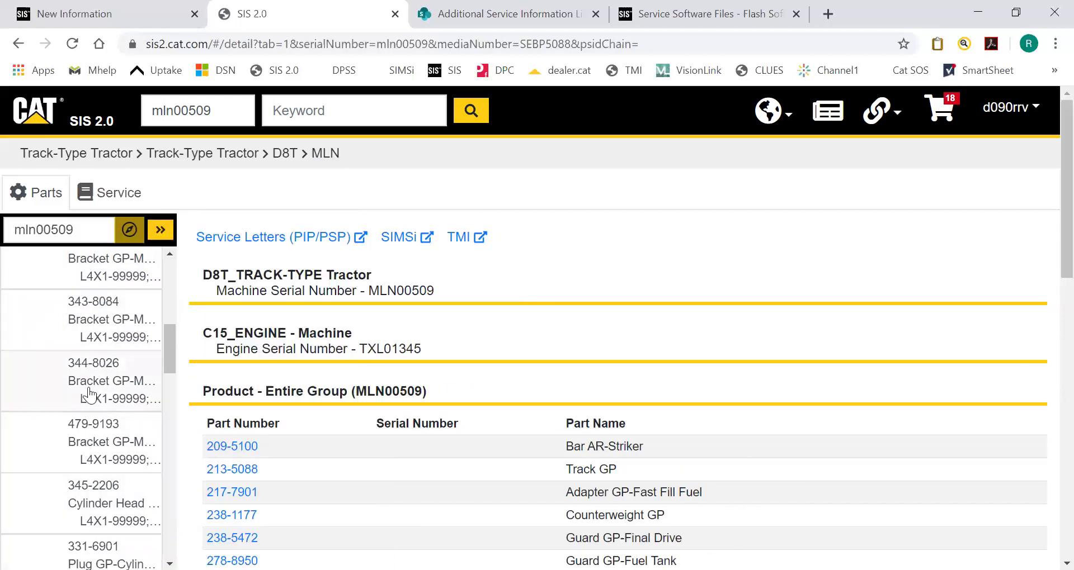
- Open the 343-1974 Bracket GP-Mounting group and review its illustration and individual parts
scroll(84, 386, up, 4)
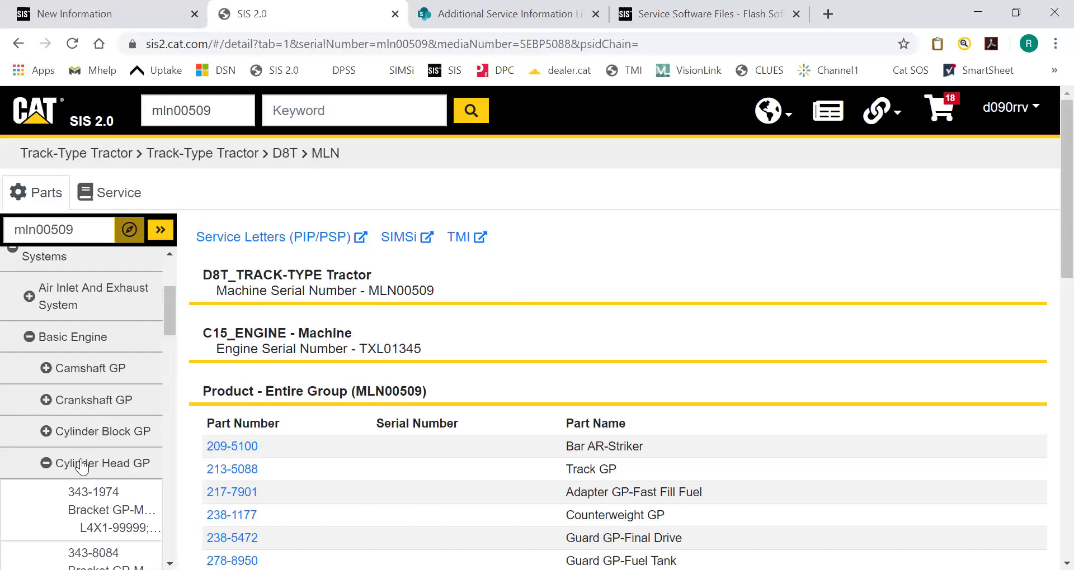
click(94, 509)
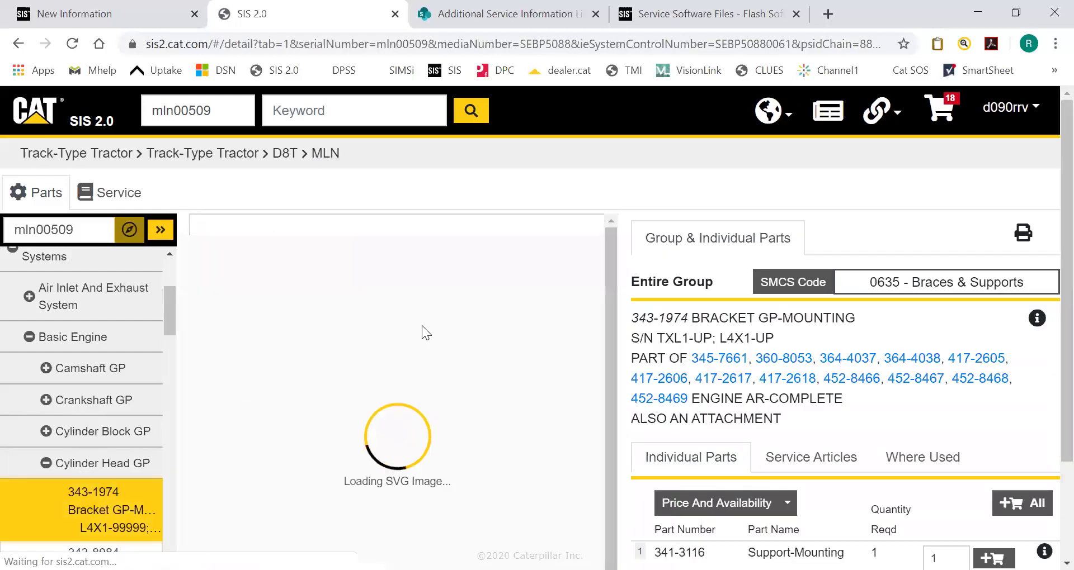
scroll(424, 320, down, 2)
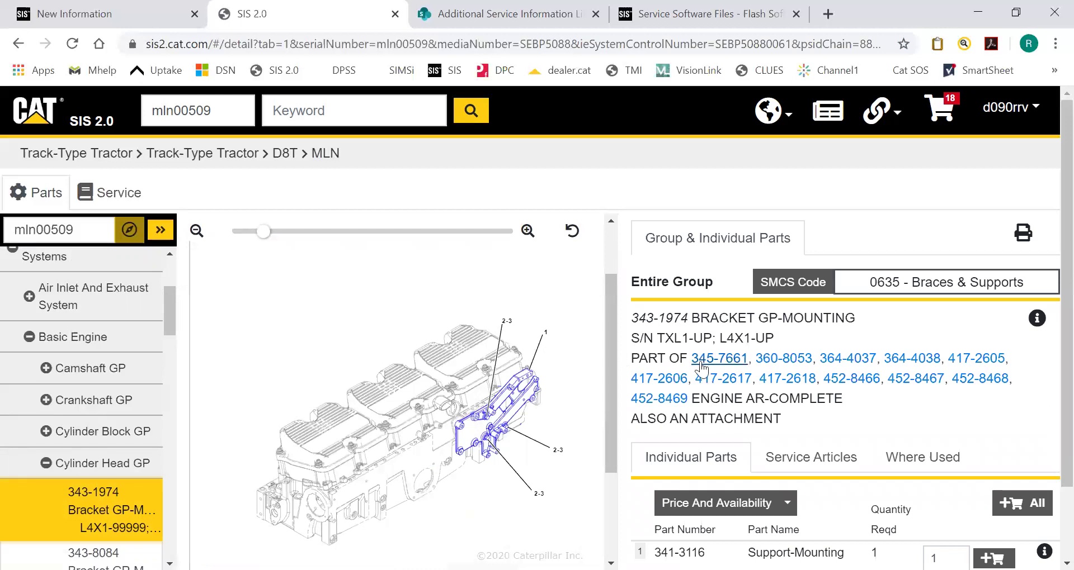
scroll(782, 386, down, 1)
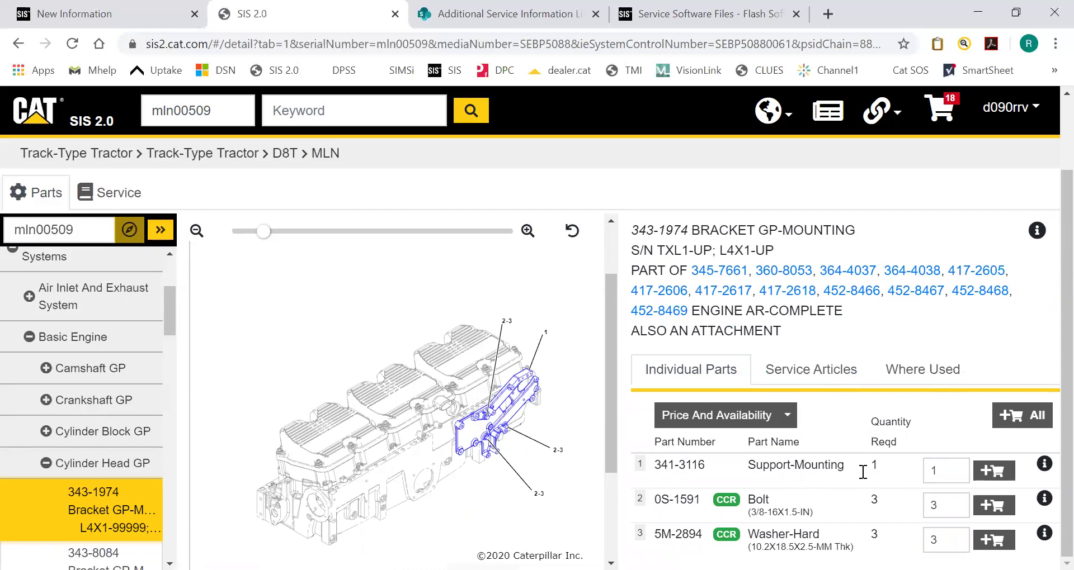
- Add the Support-Mounting, Bolt and Washer-Hard to the cart individually, and add all of the bracket group's parts once more
click(993, 475)
click(994, 506)
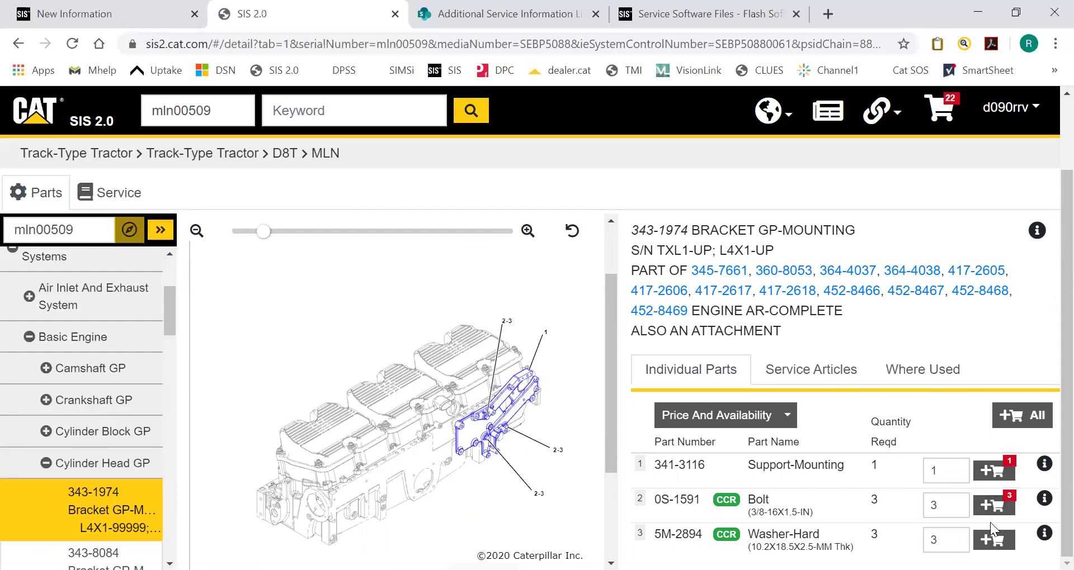
click(993, 540)
click(1042, 421)
- Expand Cylinder Block GP and open the 223-9252 Cylinder Block GP entry for serial numbers TXL5885-UP
scroll(390, 464, down, 3)
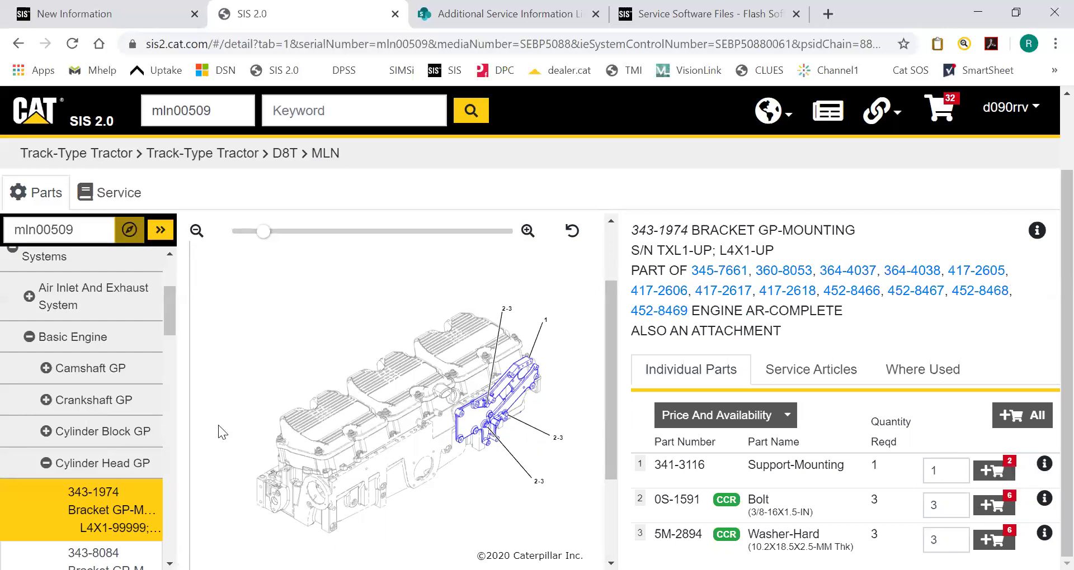
click(103, 433)
scroll(119, 477, down, 6)
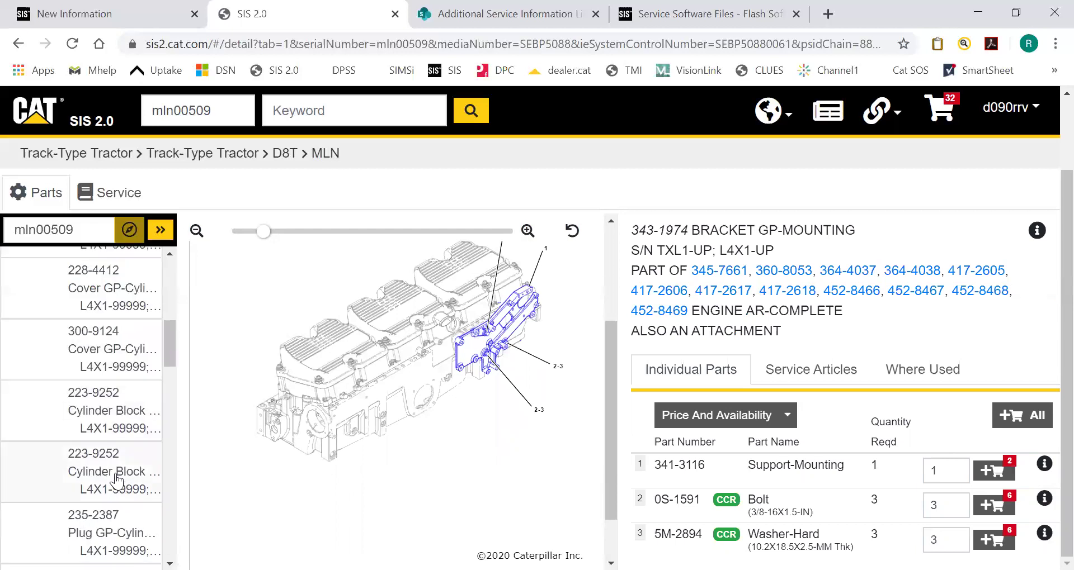
click(109, 305)
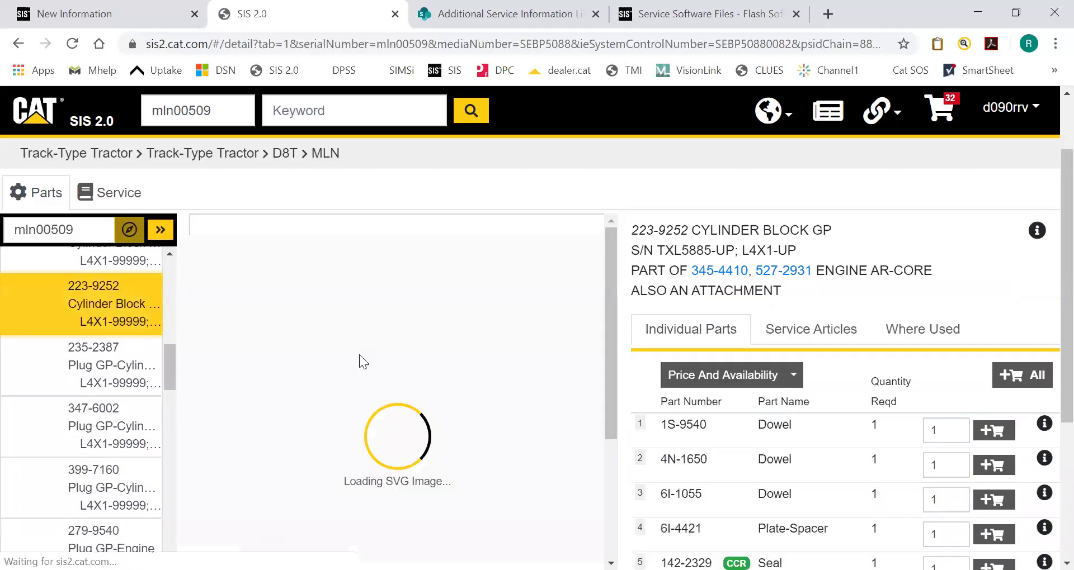
- View the parts history of the 6I-4421 Plate-Spacer and the 488-1676 Cylinder Block AS, closing each window
scroll(966, 463, down, 3)
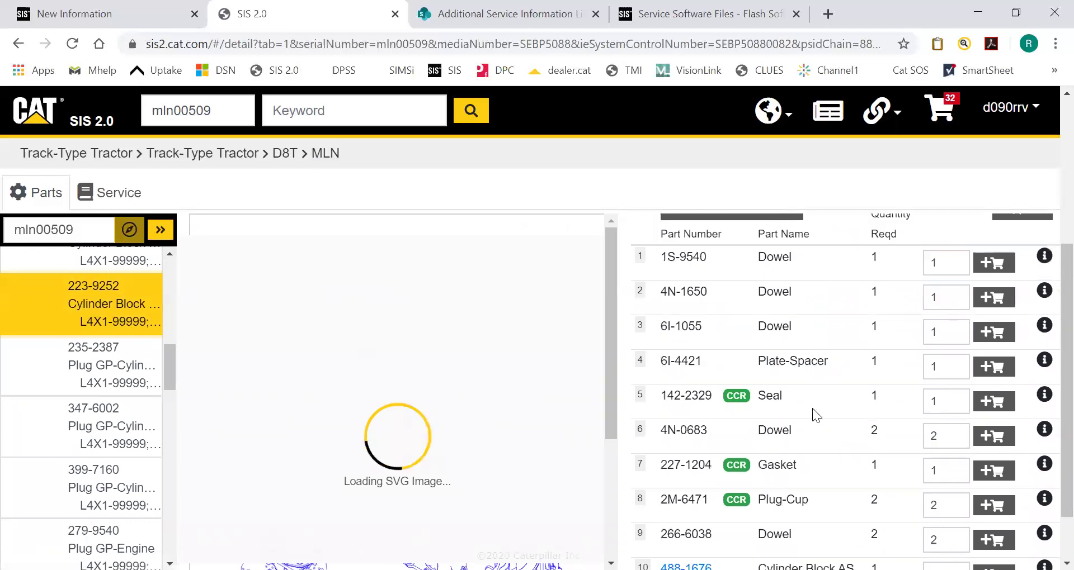
click(1045, 361)
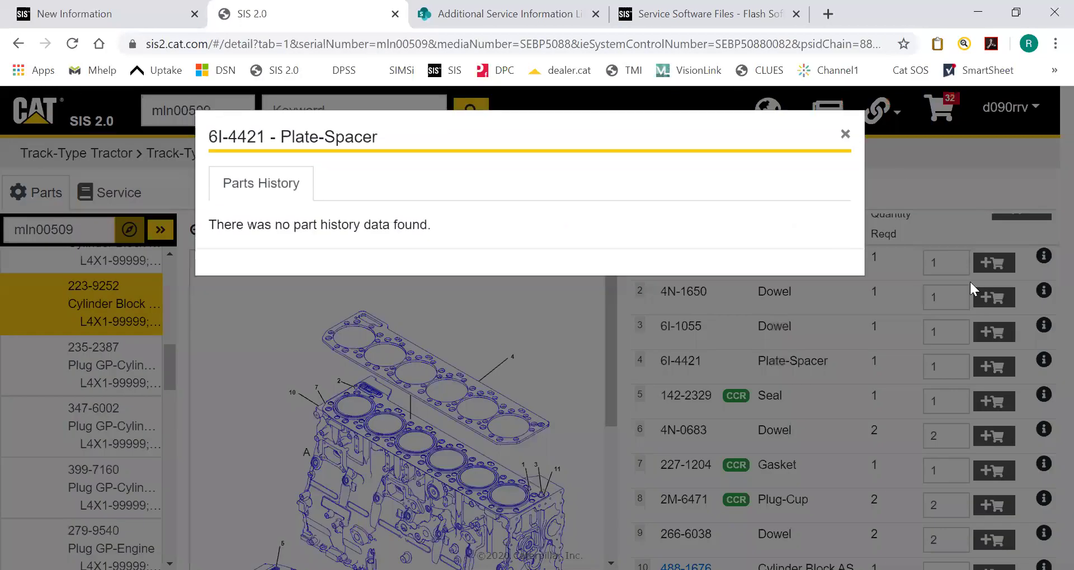
click(845, 134)
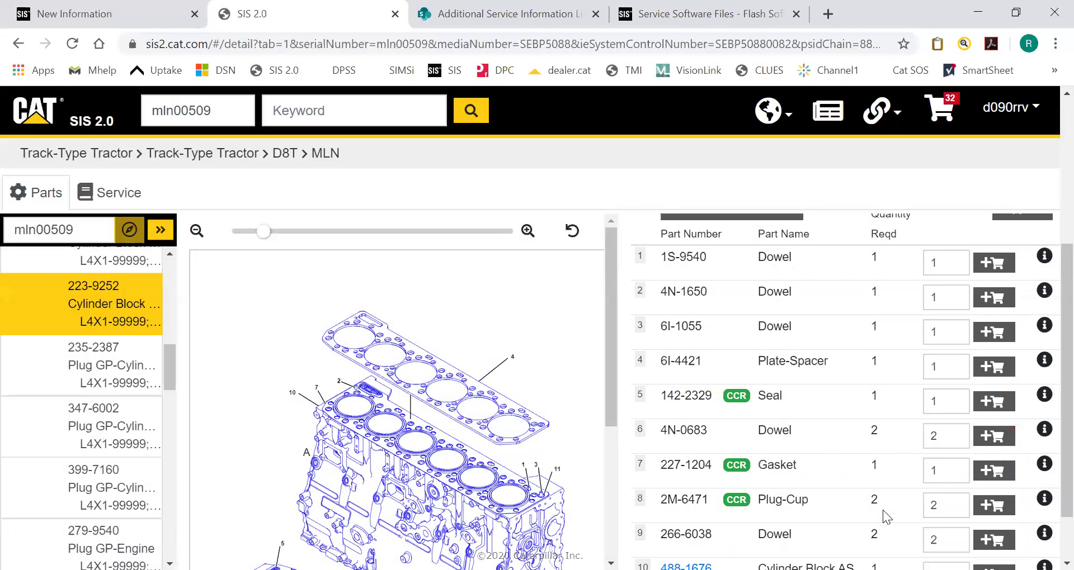
scroll(882, 511, down, 2)
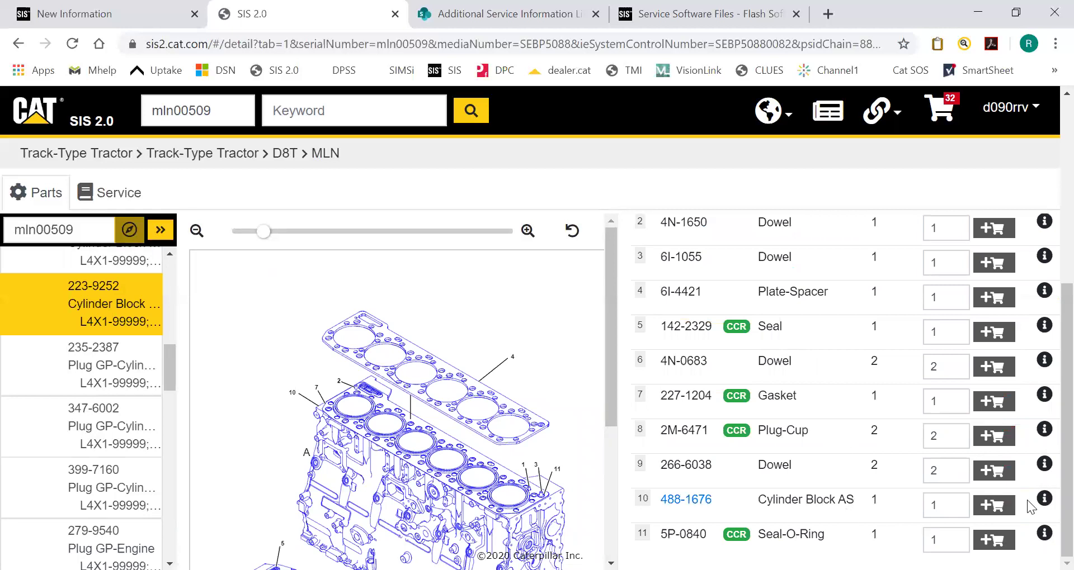
click(1044, 499)
click(845, 134)
- Open the 488-1676 Cylinder Block AS breakdown and check the parts history of the 197-9322 Liner-Cylinder Block
click(687, 501)
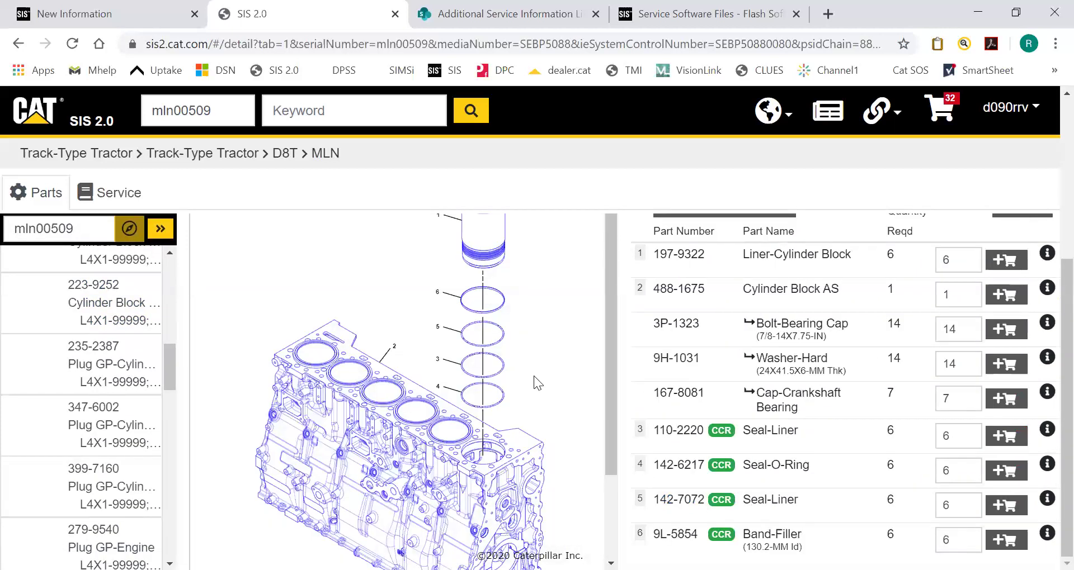
scroll(534, 376, up, 2)
click(1047, 338)
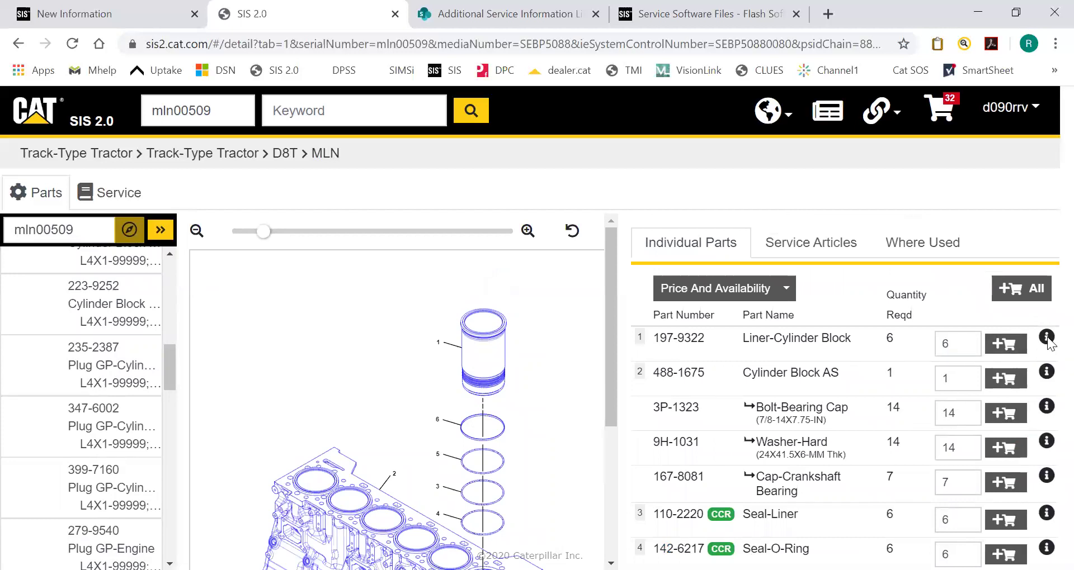
click(845, 135)
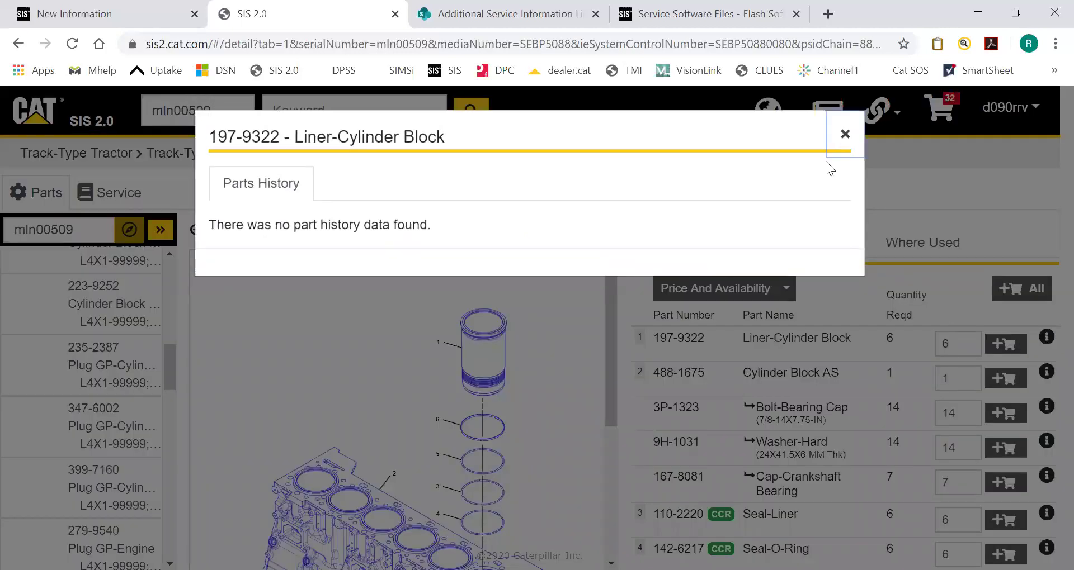
- Search the machine's information for the liner's copied part number 197-9322 and look through the search results
drag(704, 338, 658, 338)
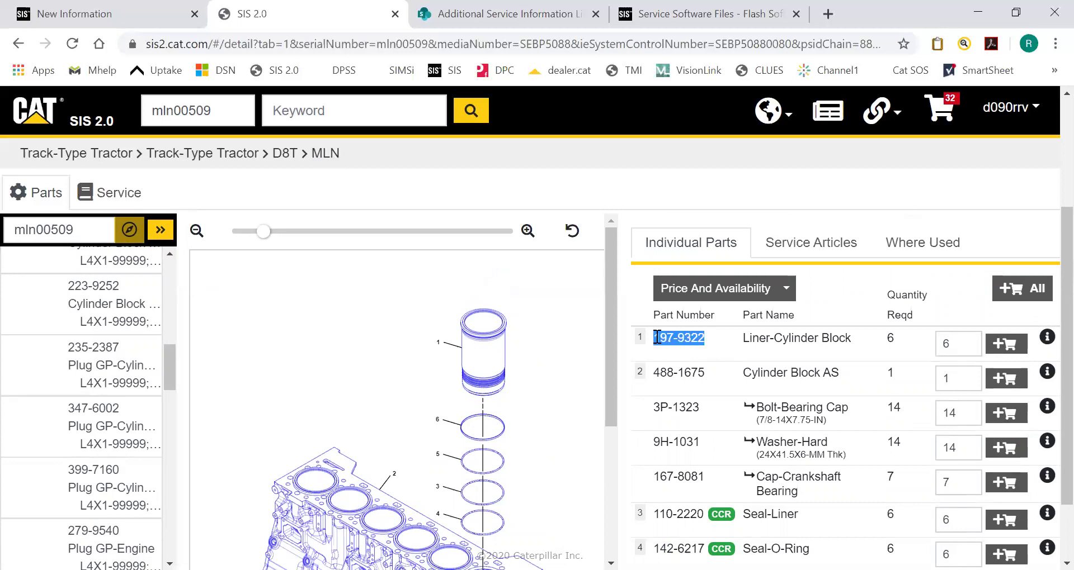
right_click(694, 340)
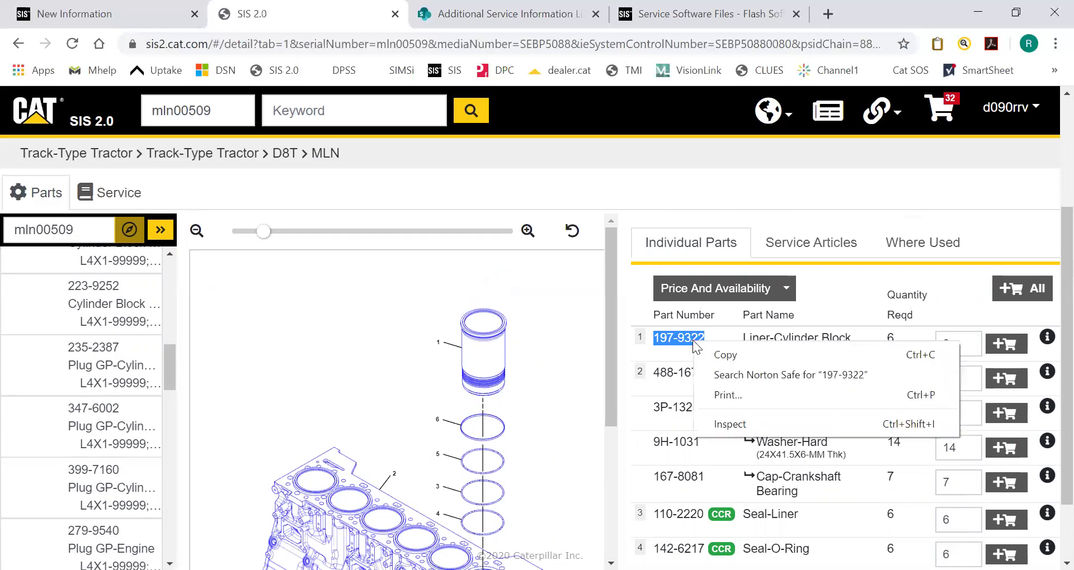
click(726, 355)
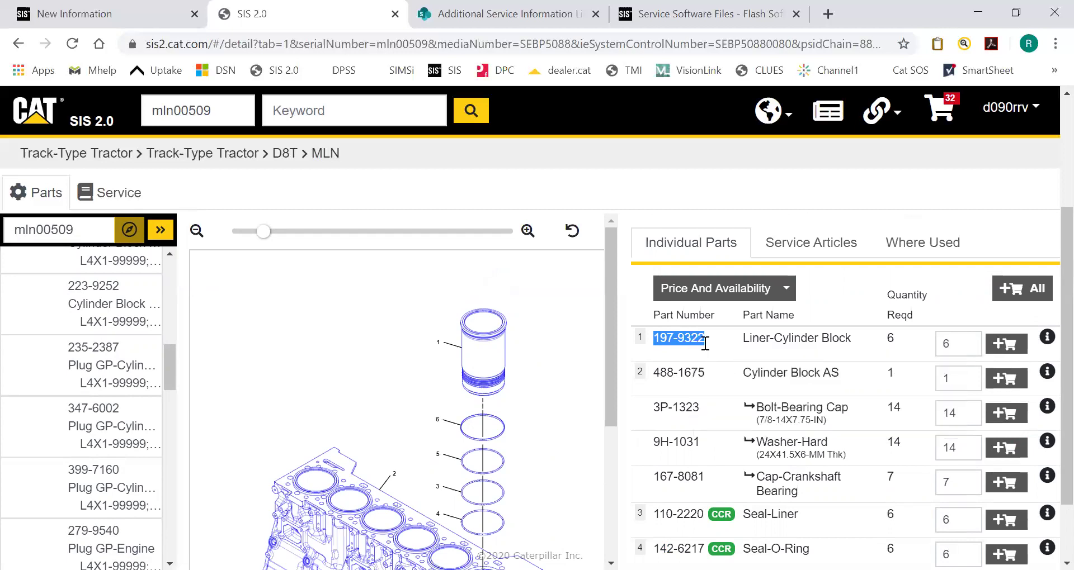
click(386, 107)
right_click(389, 112)
click(421, 230)
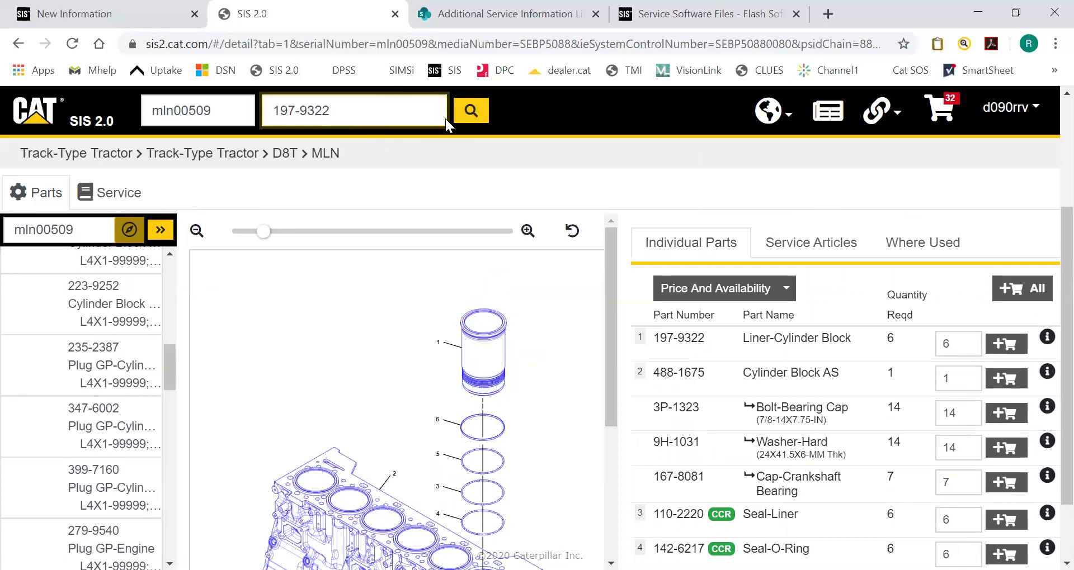
click(471, 114)
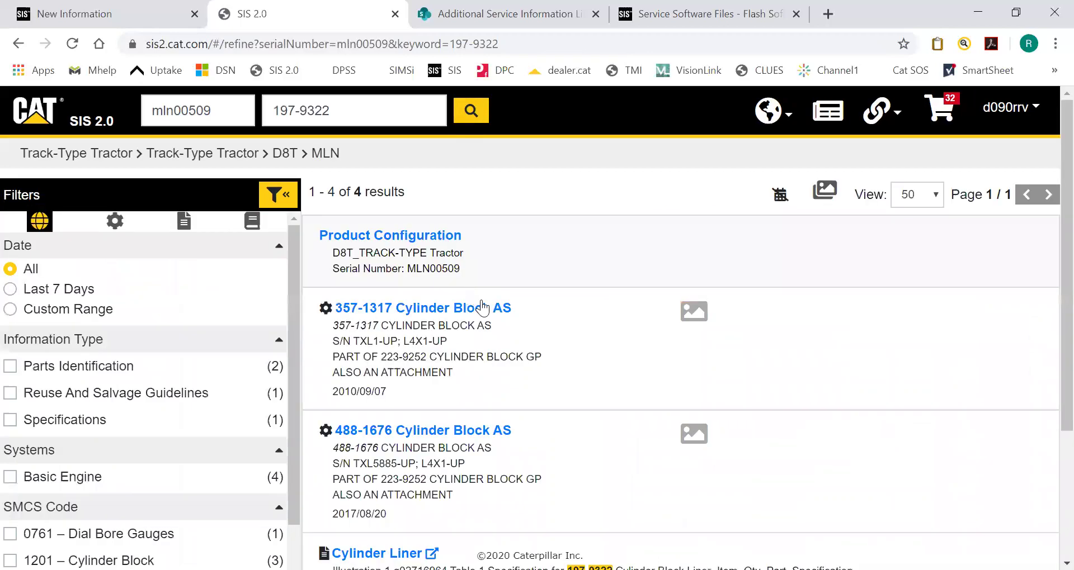
scroll(612, 304, down, 2)
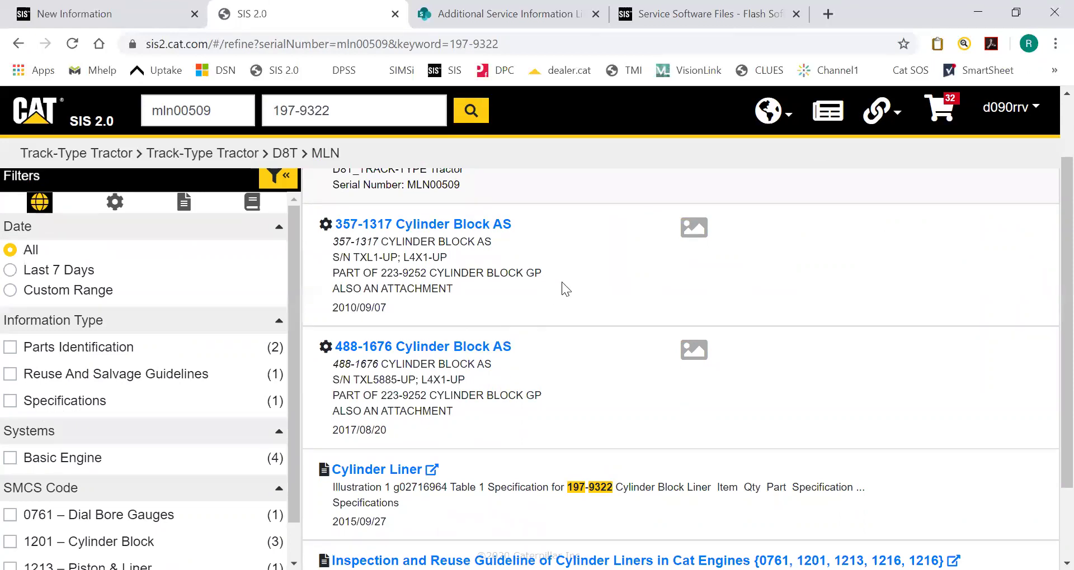
scroll(570, 293, down, 2)
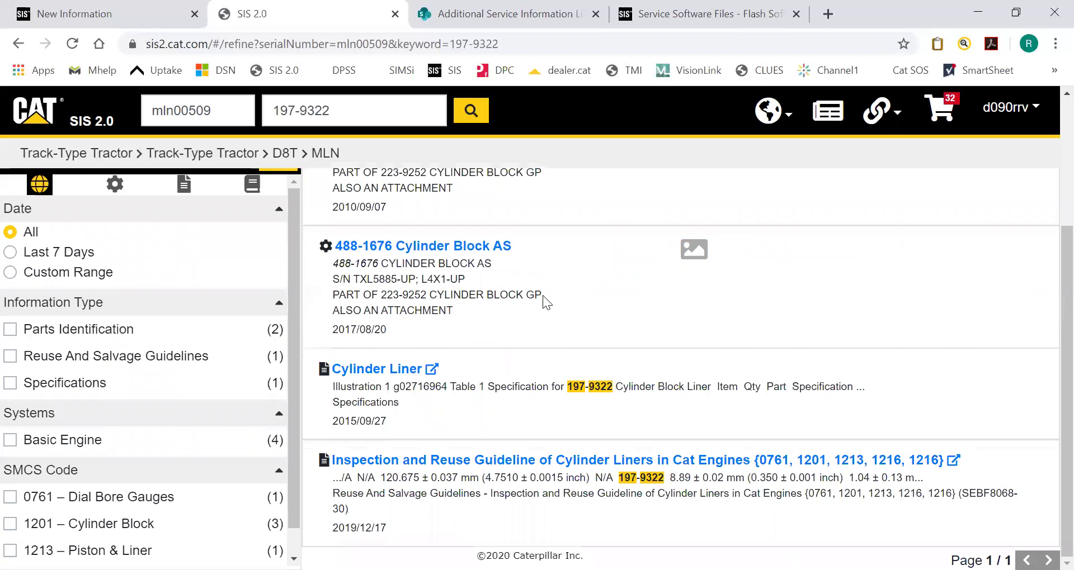
scroll(543, 295, up, 3)
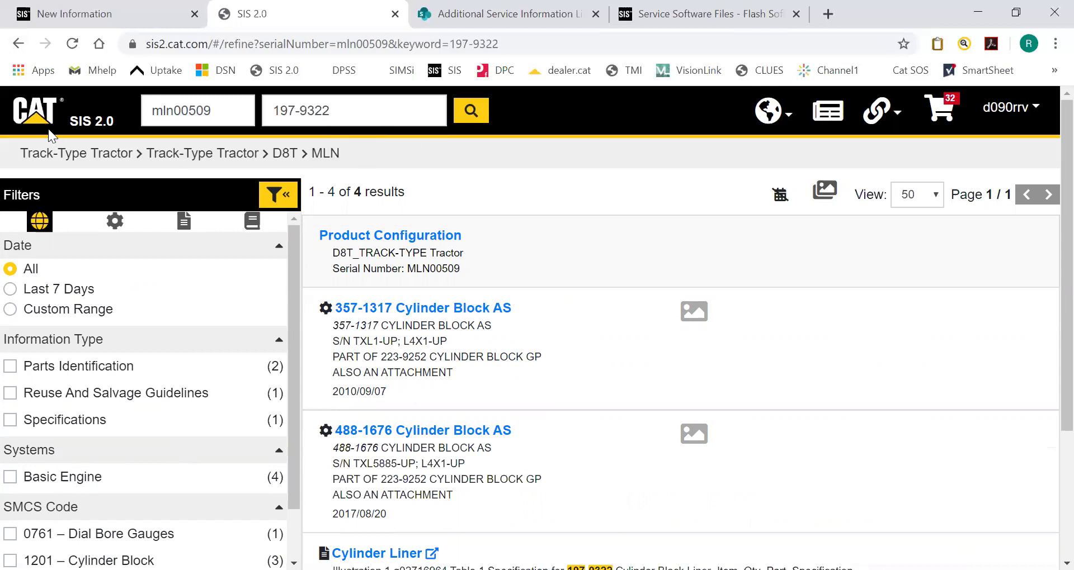
- Go back through the visited pages to the machine overview, and return to the 223-9252 Cylinder Block GP page
click(17, 45)
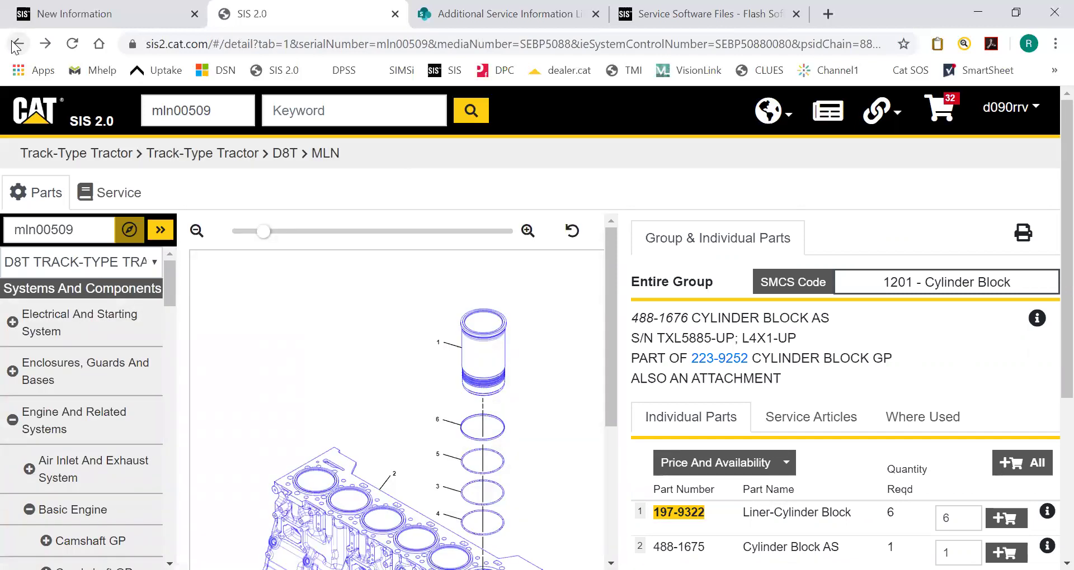
click(15, 46)
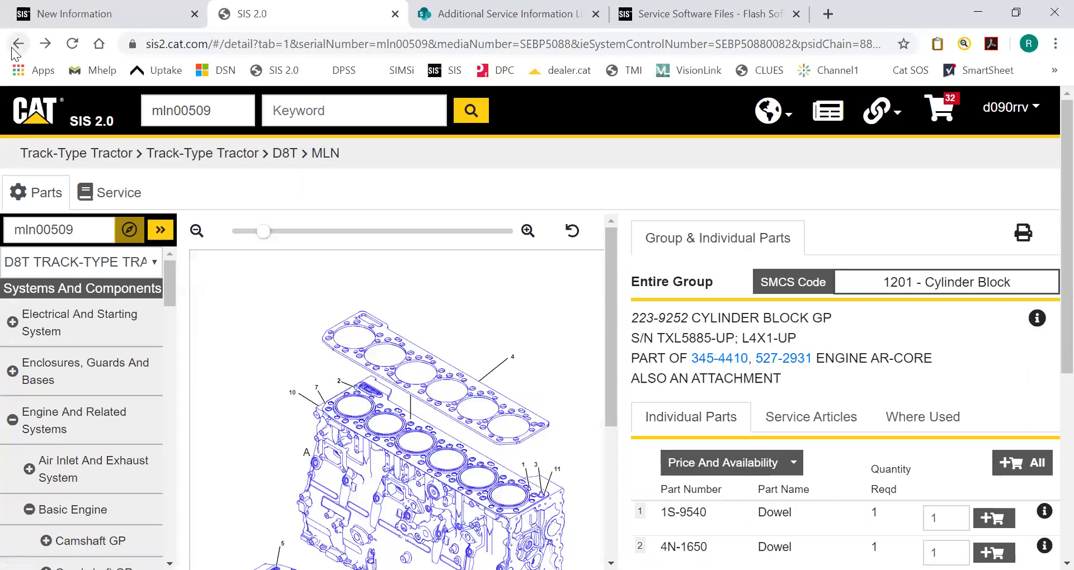
click(14, 47)
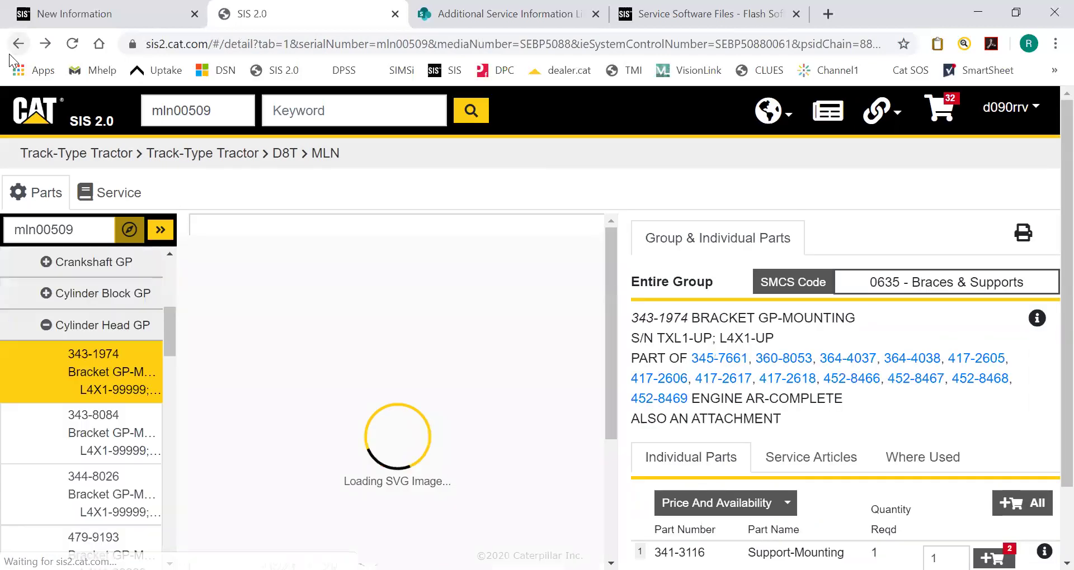
click(14, 46)
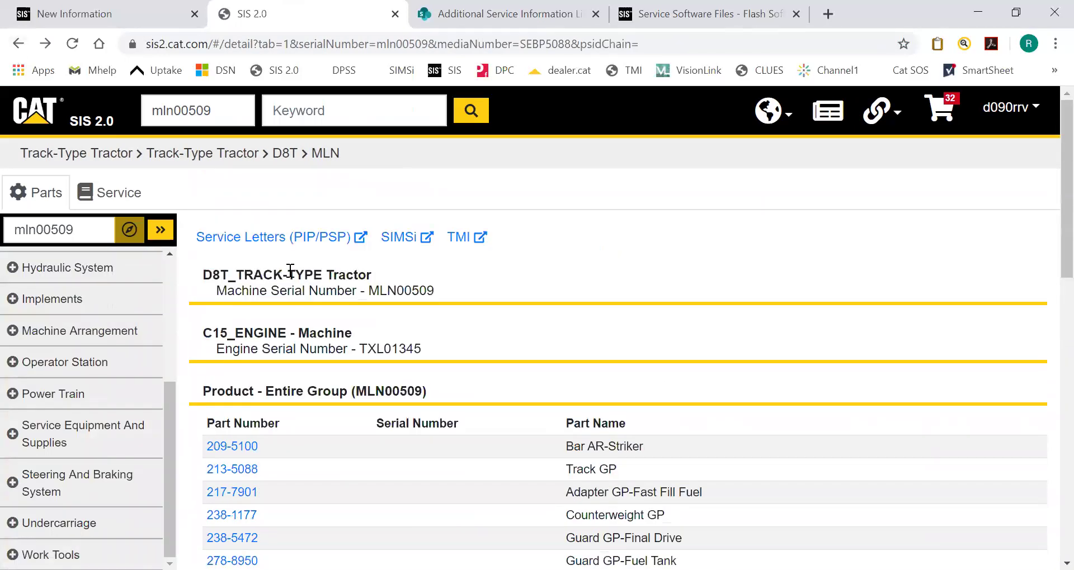
click(45, 44)
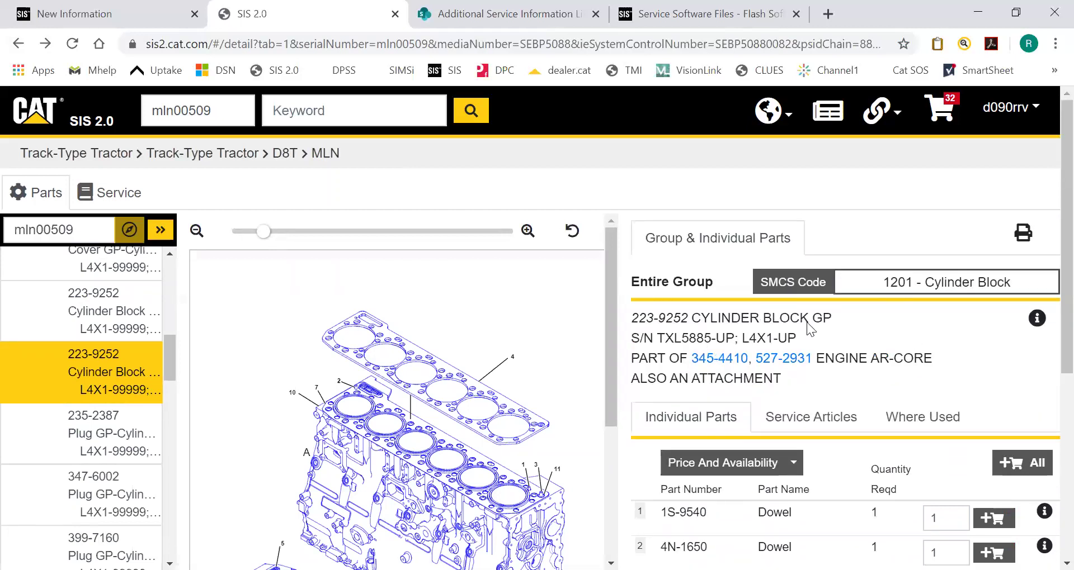
- Show the service articles for the 223-9252 Cylinder Block GP and look through all their categories, from Disassembly and Assembly to Truck Engine News
click(831, 417)
scroll(826, 370, down, 2)
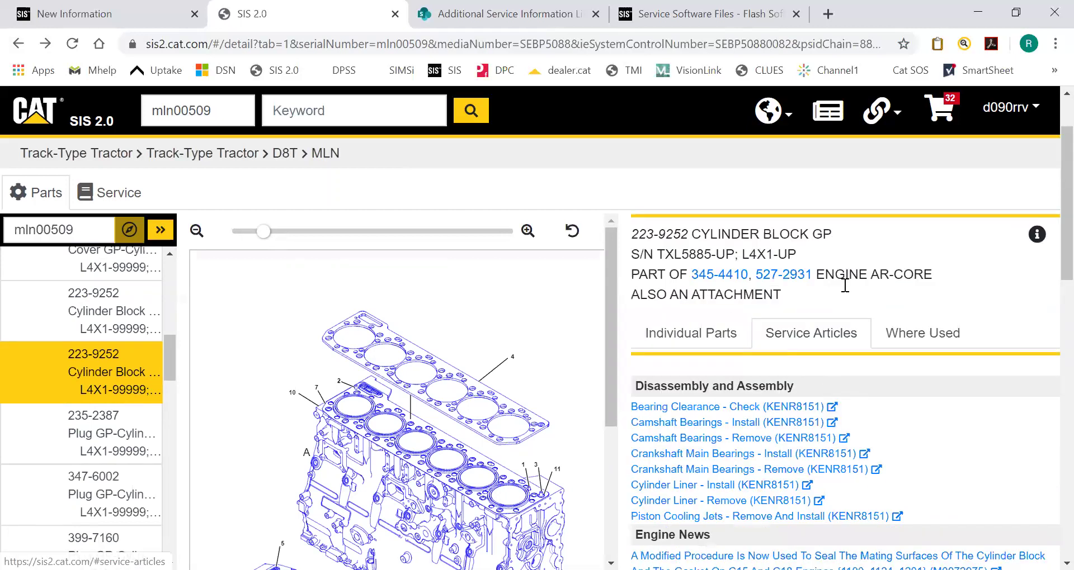
click(687, 348)
click(809, 341)
scroll(829, 338, down, 1)
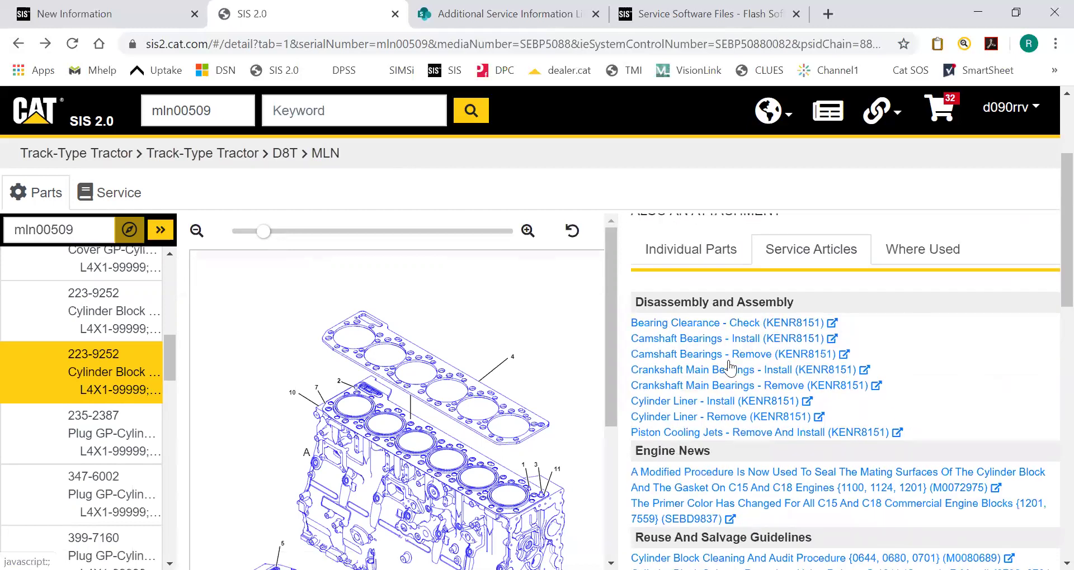
scroll(598, 369, down, 1)
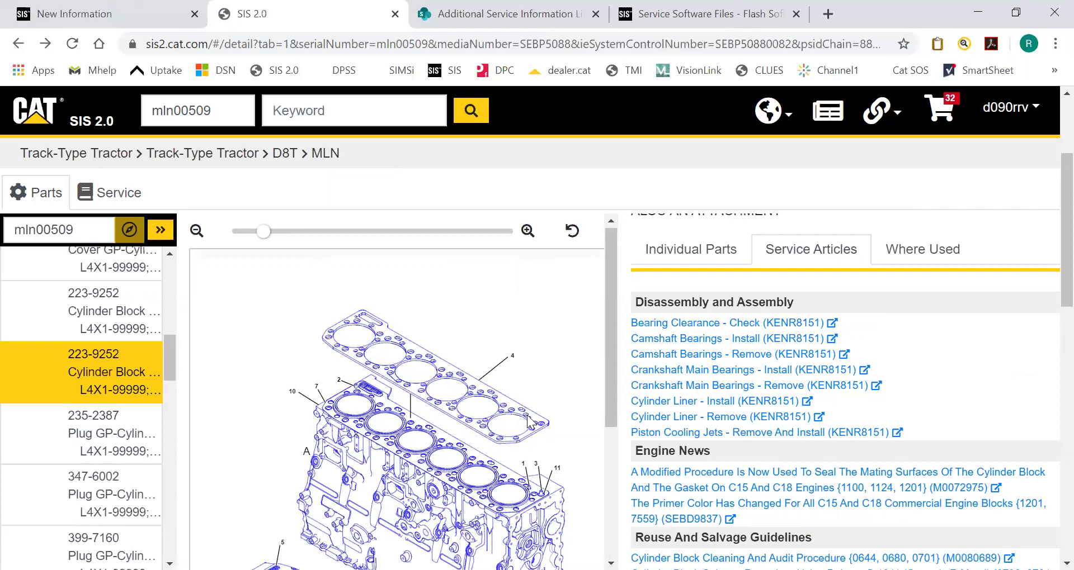
scroll(598, 369, down, 1)
scroll(808, 392, down, 2)
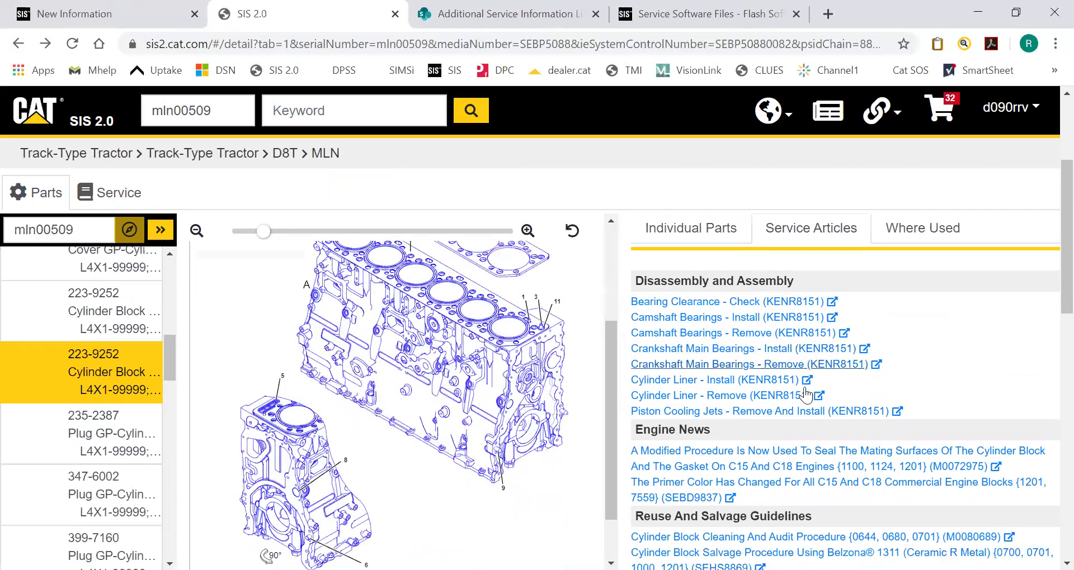
scroll(656, 335, down, 1)
scroll(744, 385, down, 2)
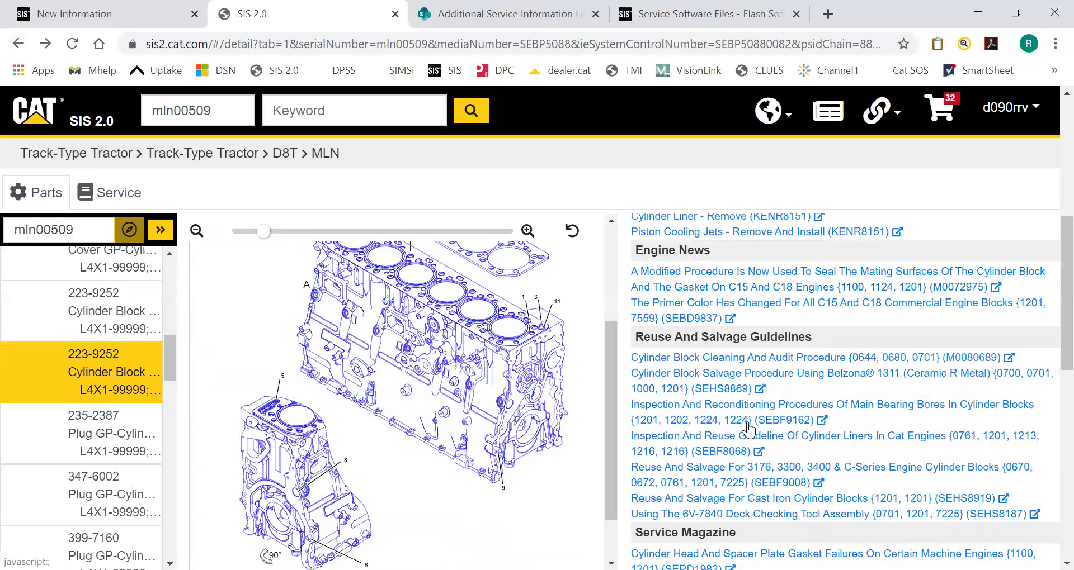
scroll(743, 387, down, 1)
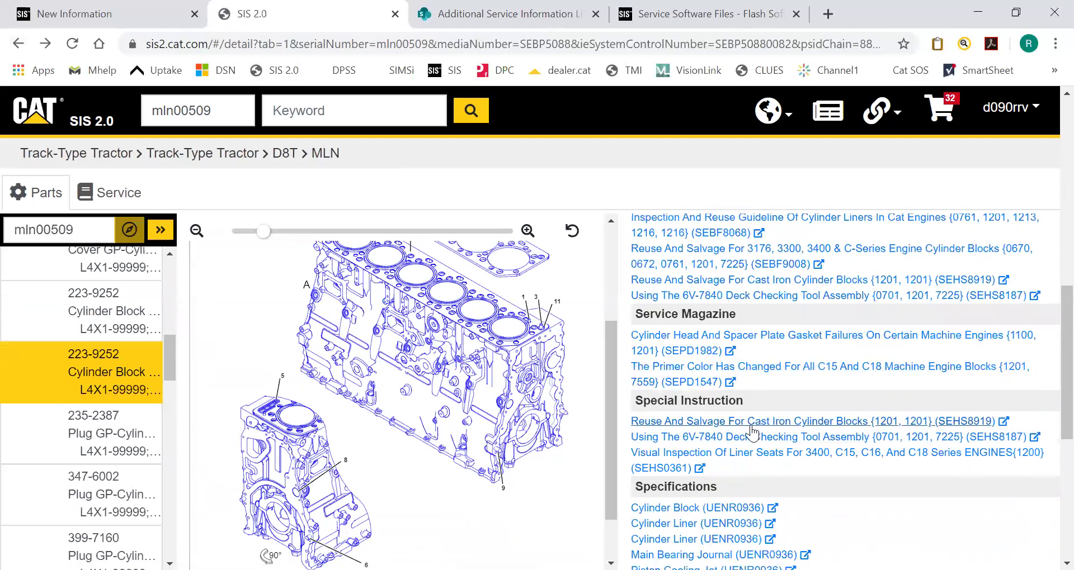
scroll(745, 425, down, 1)
scroll(745, 425, down, 4)
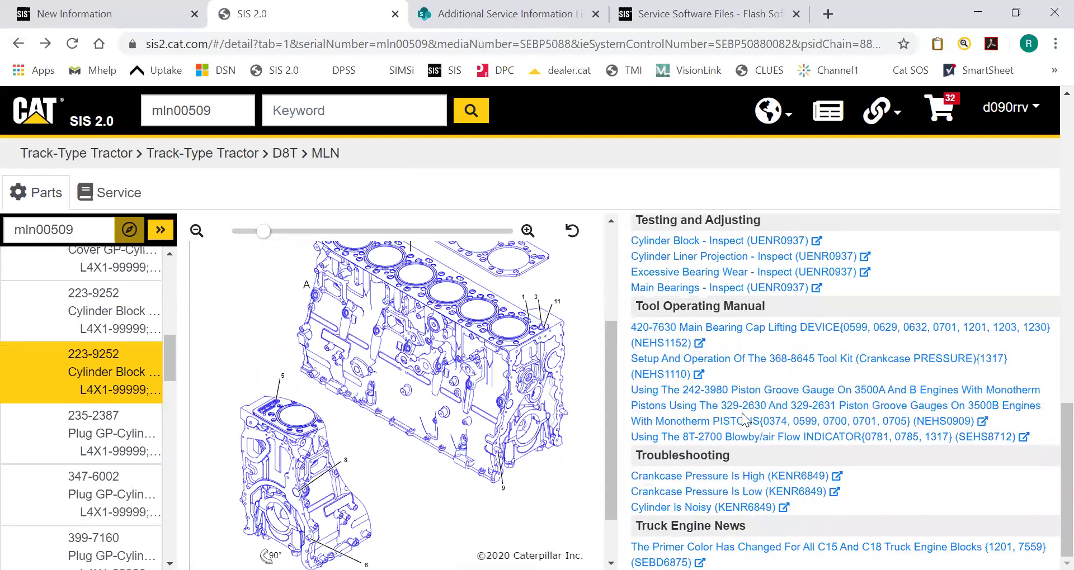
scroll(724, 464, up, 8)
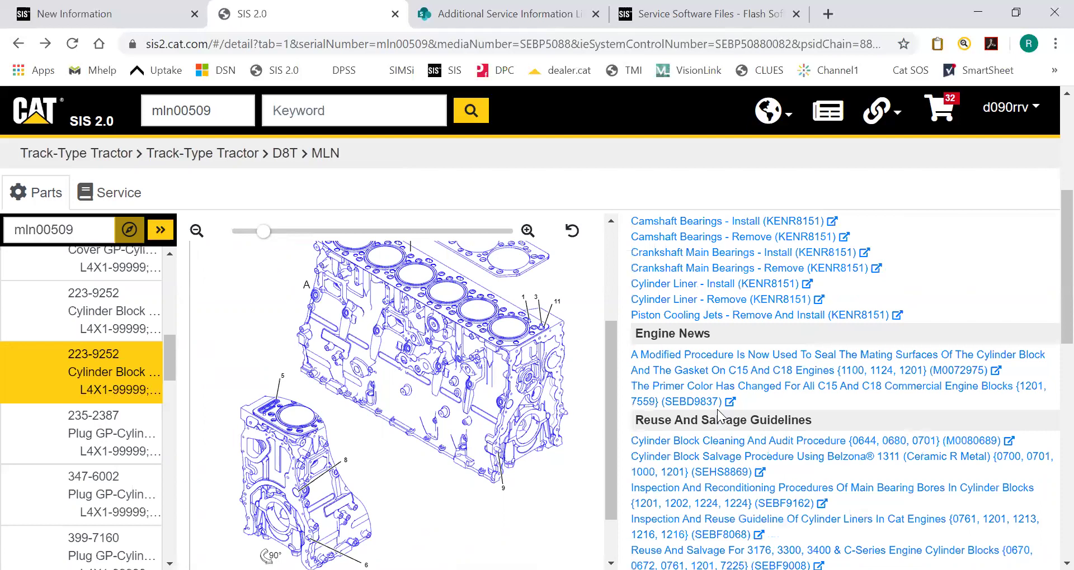
scroll(717, 412, up, 4)
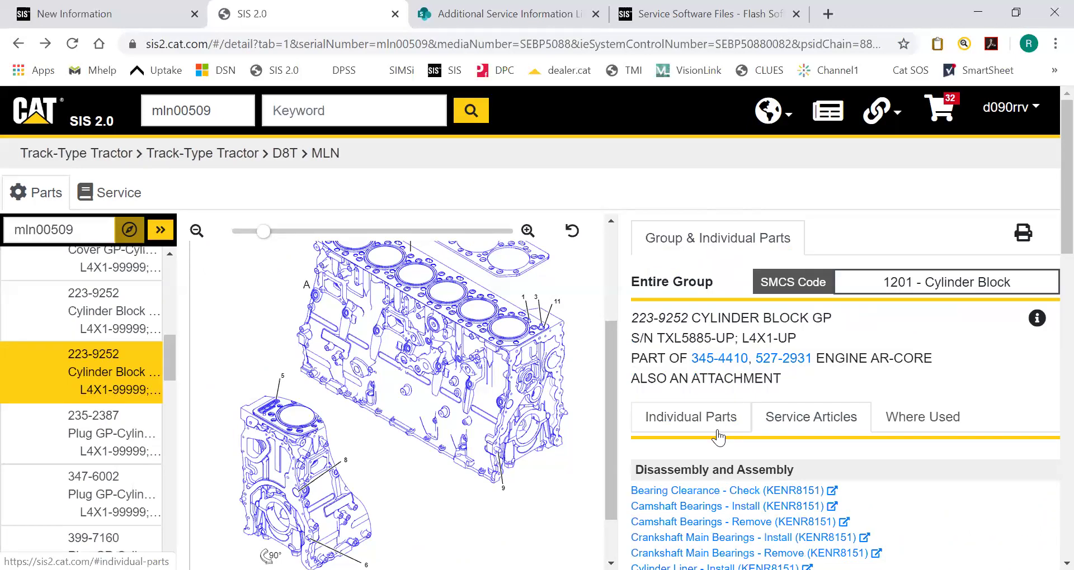
- Open the Camshaft Bearings - Install (KENR8151) article in the current window and return to the service articles list
scroll(754, 435, down, 3)
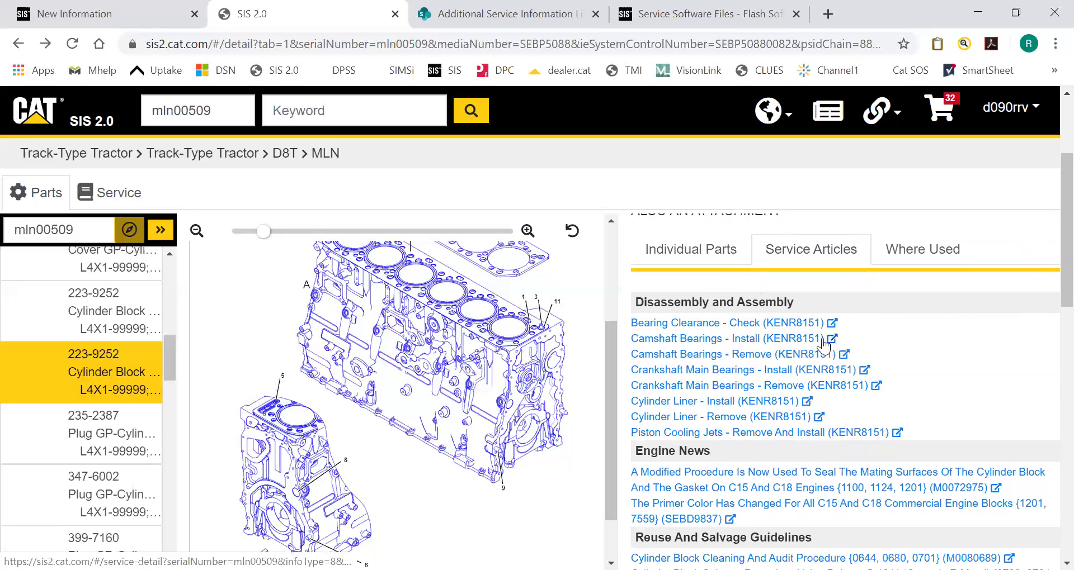
click(787, 338)
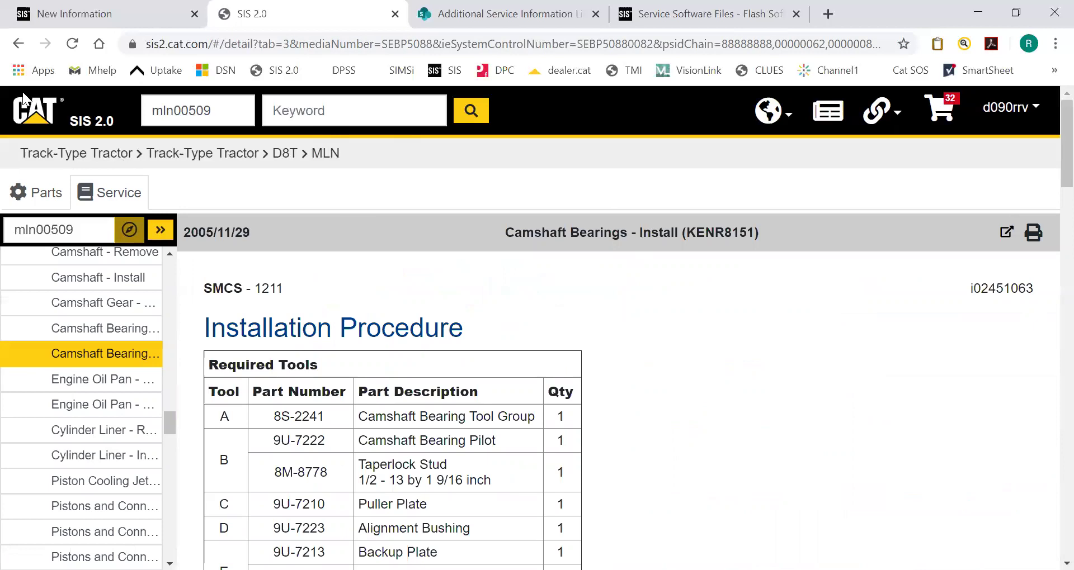
click(18, 43)
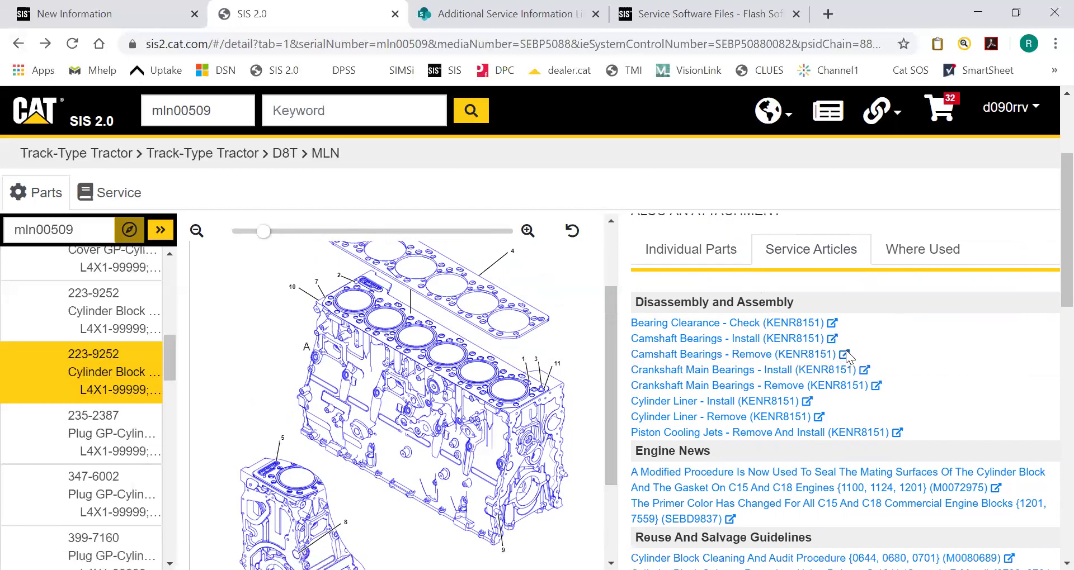
- Open Camshaft Bearings - Remove (KENR8151) in a separate browser tab, look through its removal procedure, and return to the cylinder block group
click(843, 354)
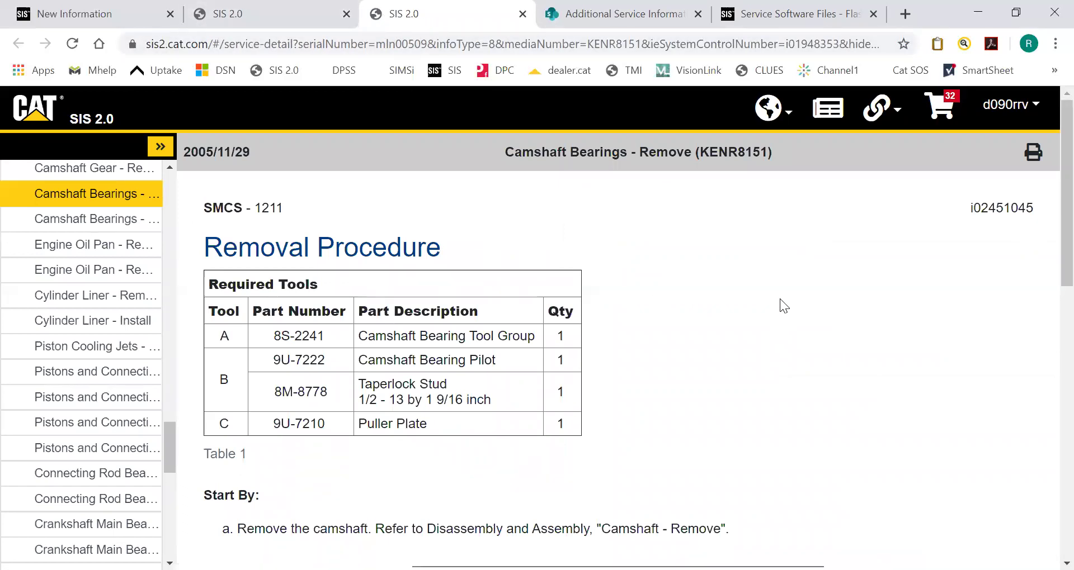
scroll(777, 297, down, 7)
scroll(764, 294, up, 7)
scroll(623, 281, down, 15)
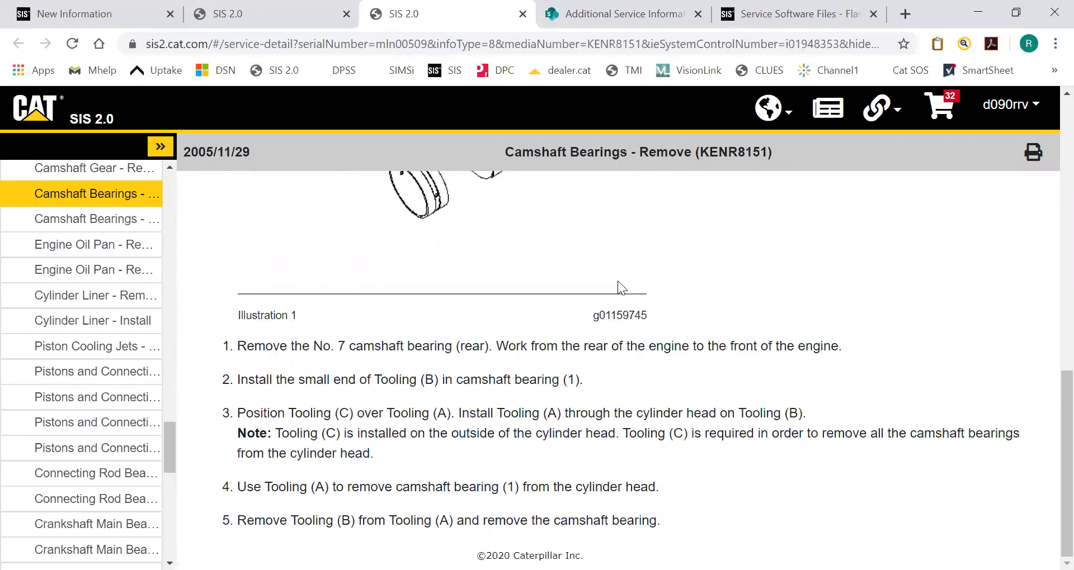
scroll(612, 285, up, 15)
scroll(606, 291, down, 15)
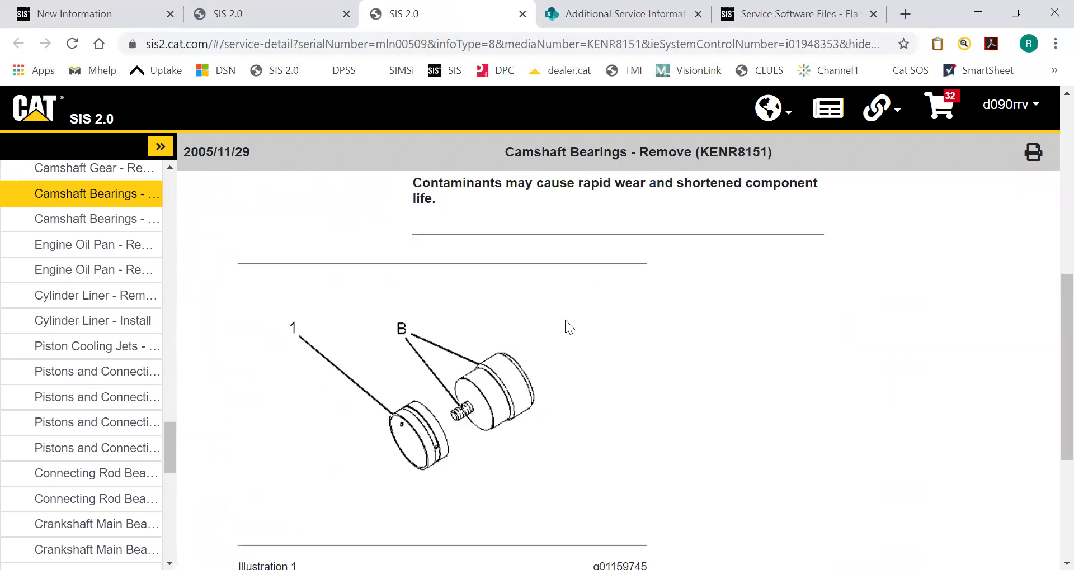
scroll(569, 260, up, 10)
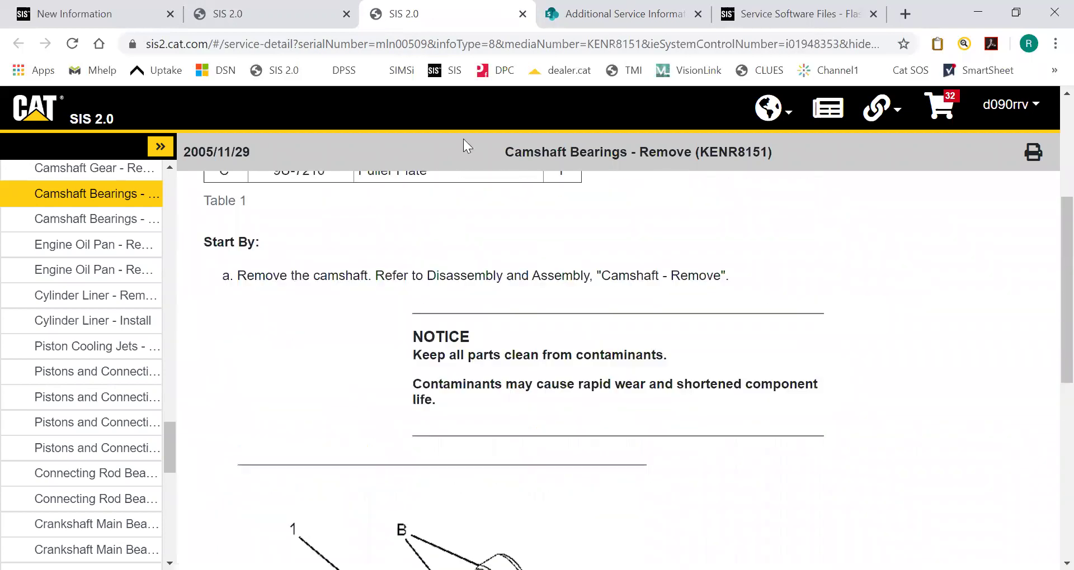
click(277, 13)
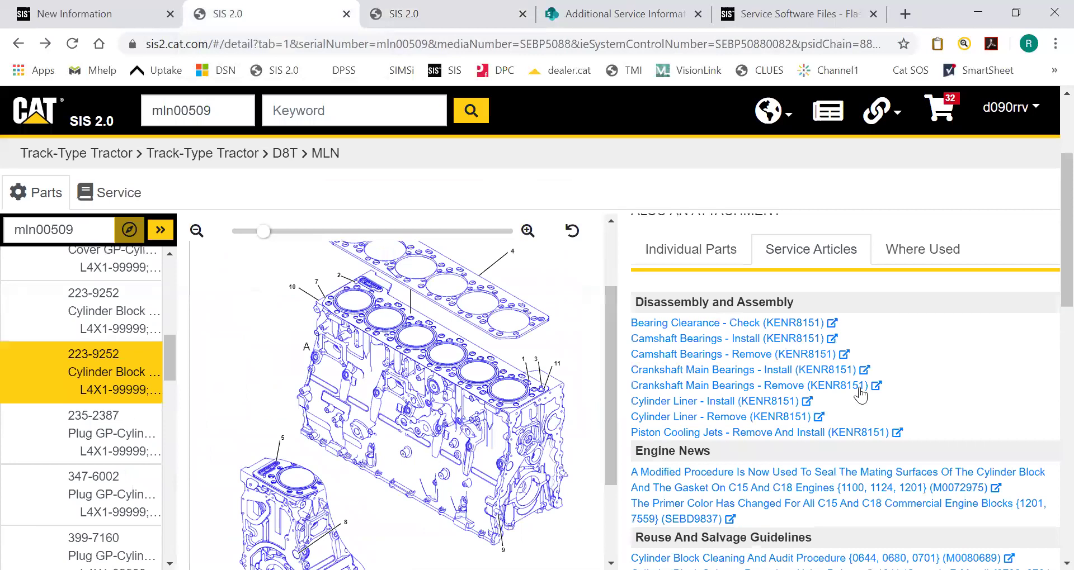
- Open Cylinder Liner - Install (KENR8151) in a separate tab, view it alongside the camshaft bearing removal article, and return to the cylinder block group
click(804, 401)
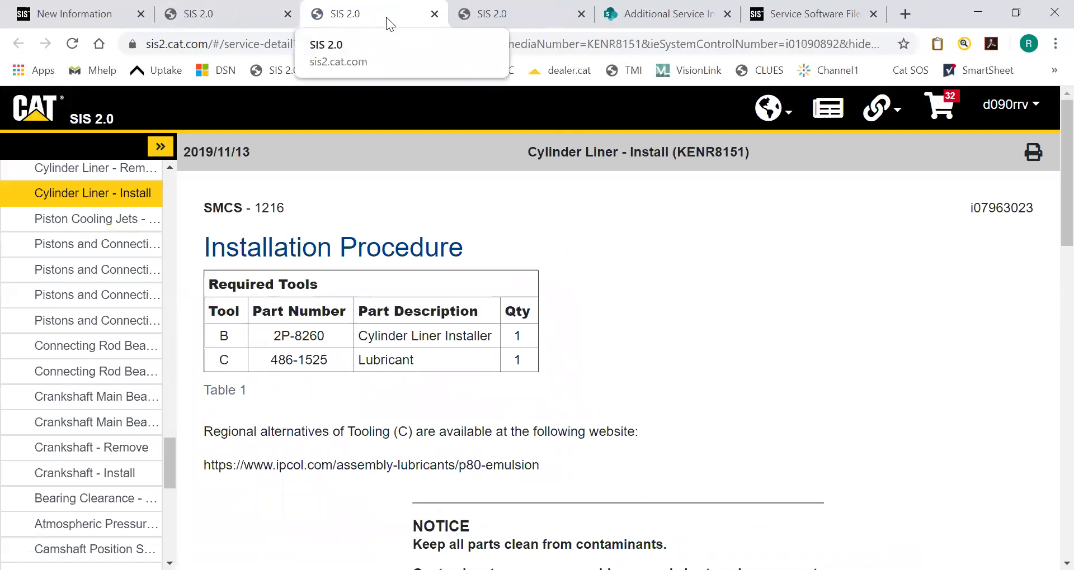
click(481, 27)
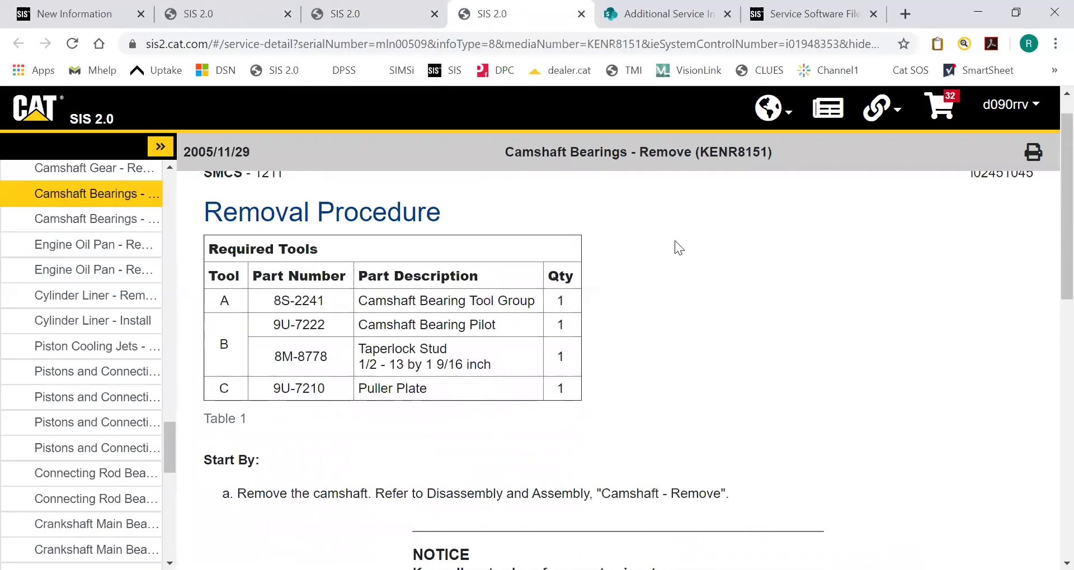
click(389, 23)
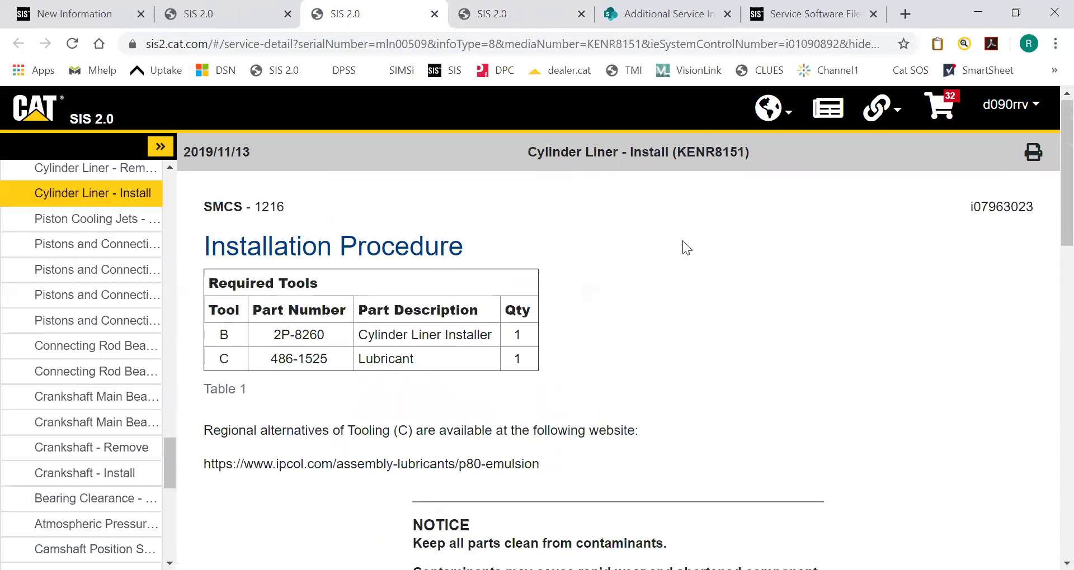
scroll(682, 240, down, 10)
scroll(680, 240, up, 10)
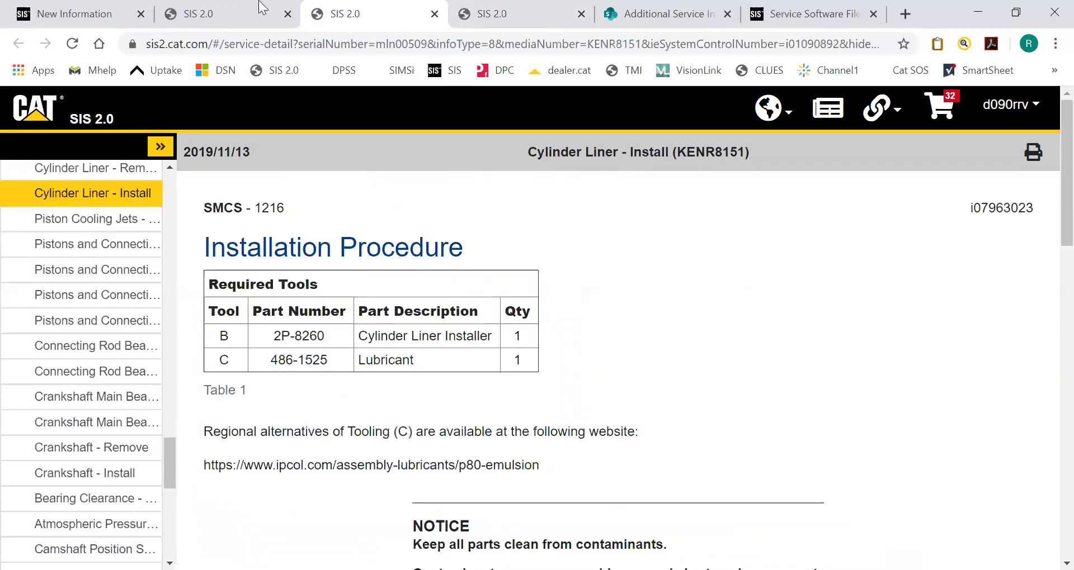
click(252, 20)
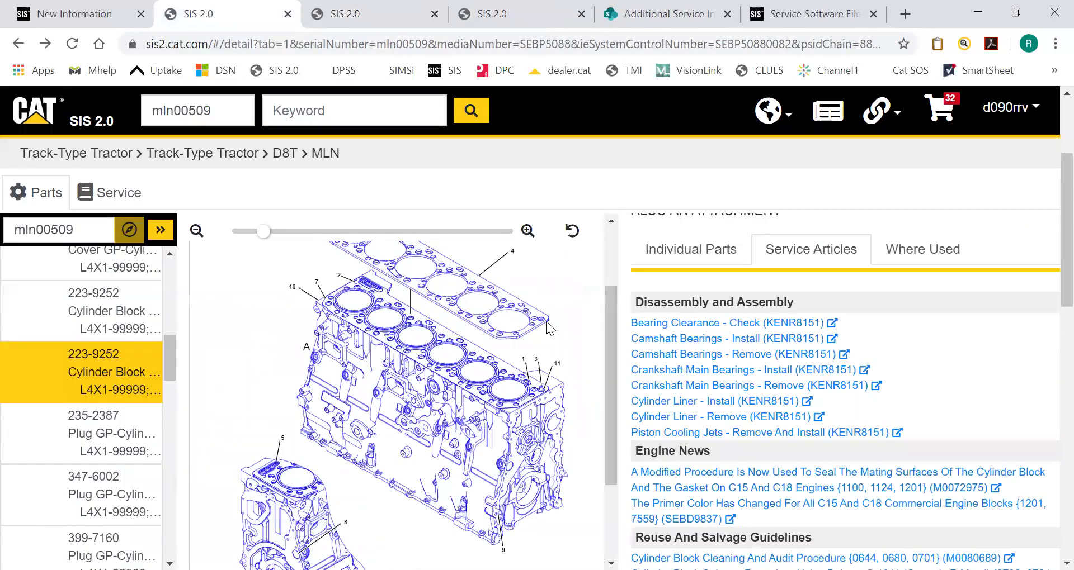
- Add two 4N-0683 Dowels and one 227-1204 Gasket from the cylinder block group's individual parts to the cart
click(708, 254)
scroll(884, 414, down, 2)
scroll(884, 414, down, 1)
click(992, 372)
click(975, 402)
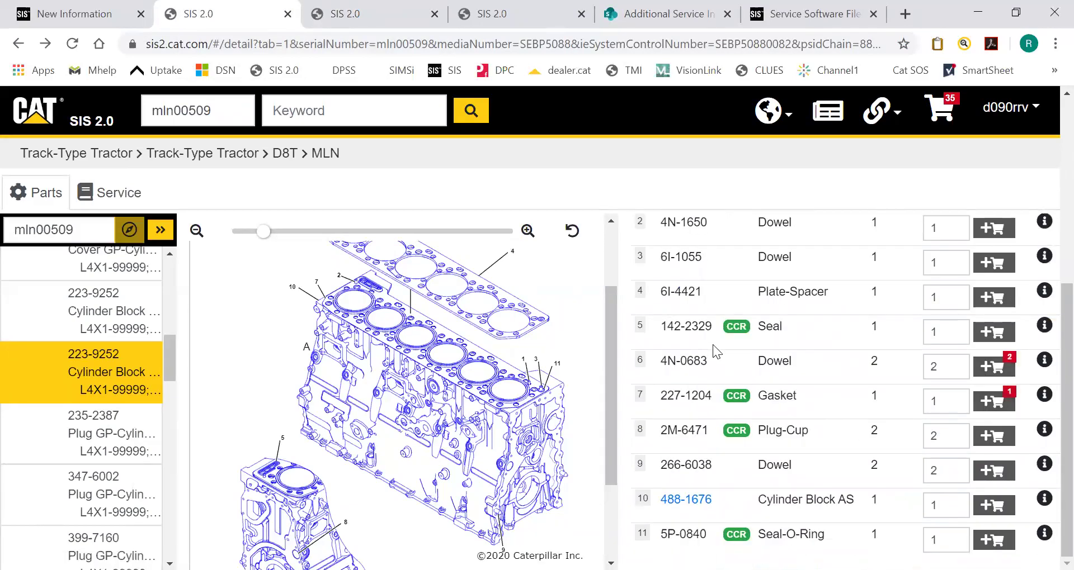
- Show the cylinder block group's service articles again and look through the Disassembly and Assembly, Engine News and Reuse And Salvage sections
scroll(693, 336, up, 6)
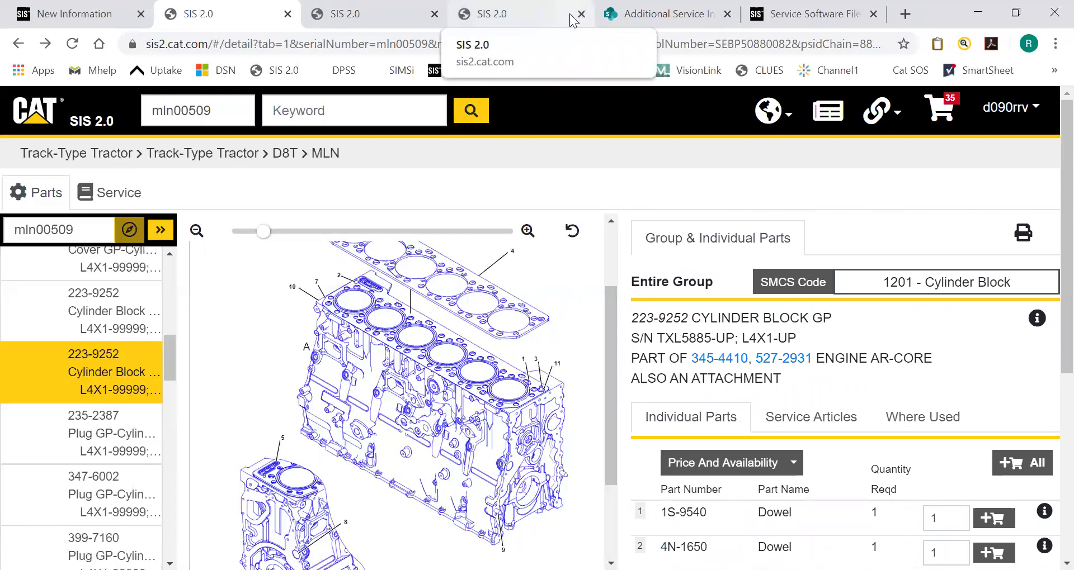
click(816, 407)
scroll(818, 398, down, 5)
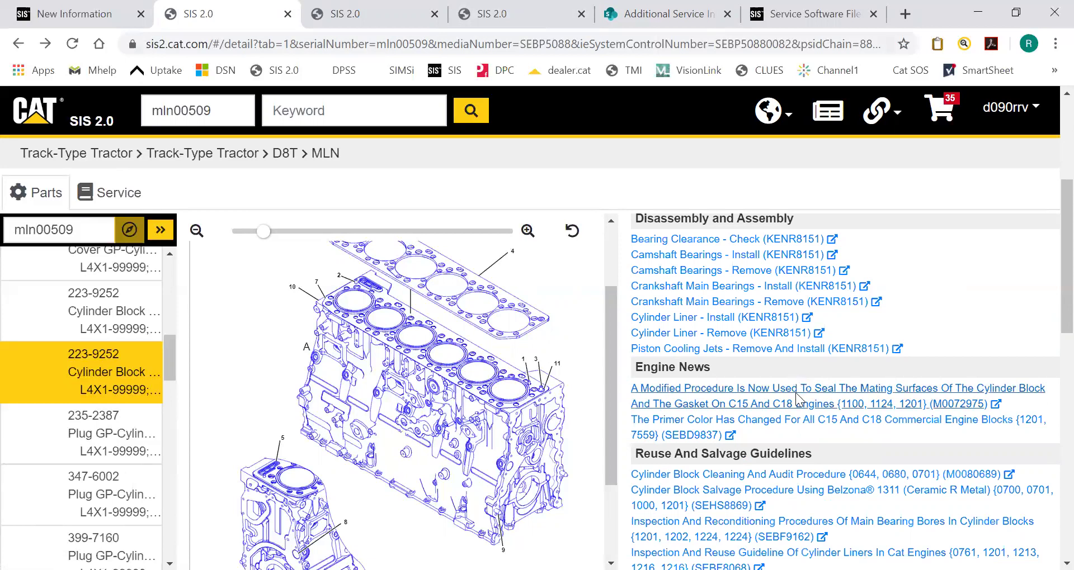
- Open the shopping cart and remove the 1P-4278 Clamp-Hose line
click(941, 110)
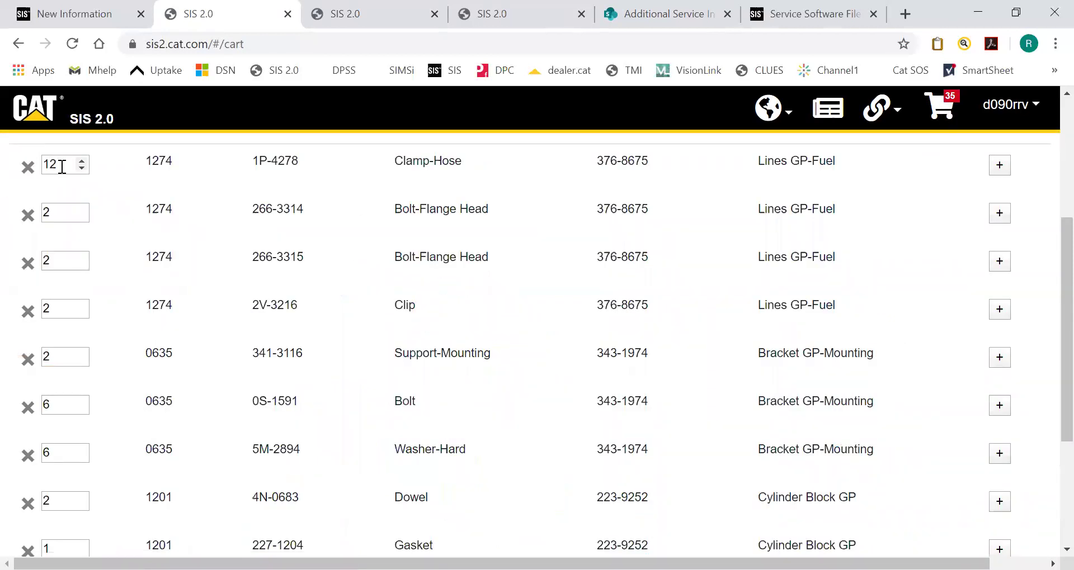
click(28, 171)
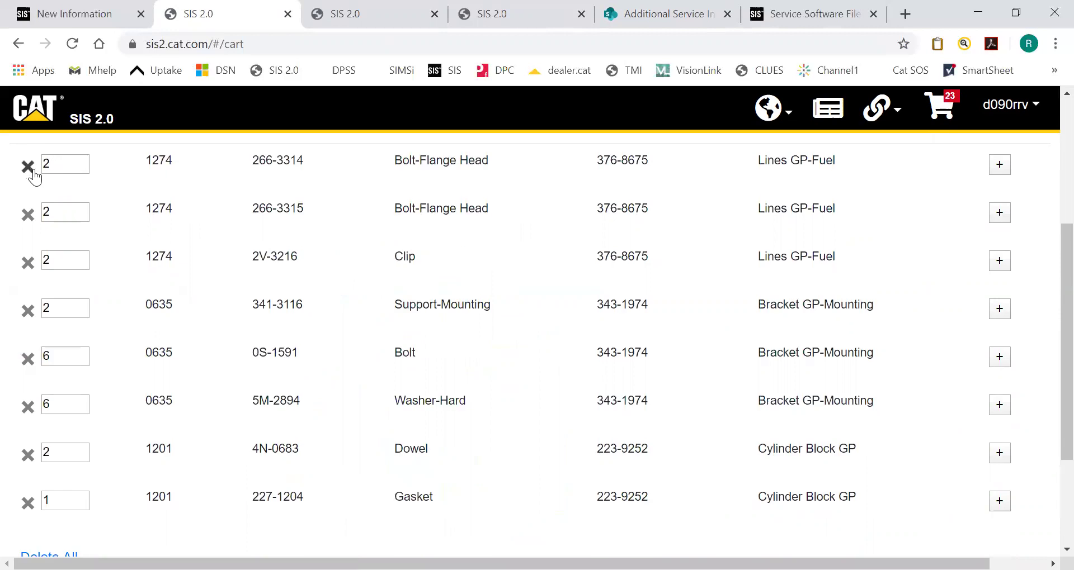
scroll(34, 176, down, 2)
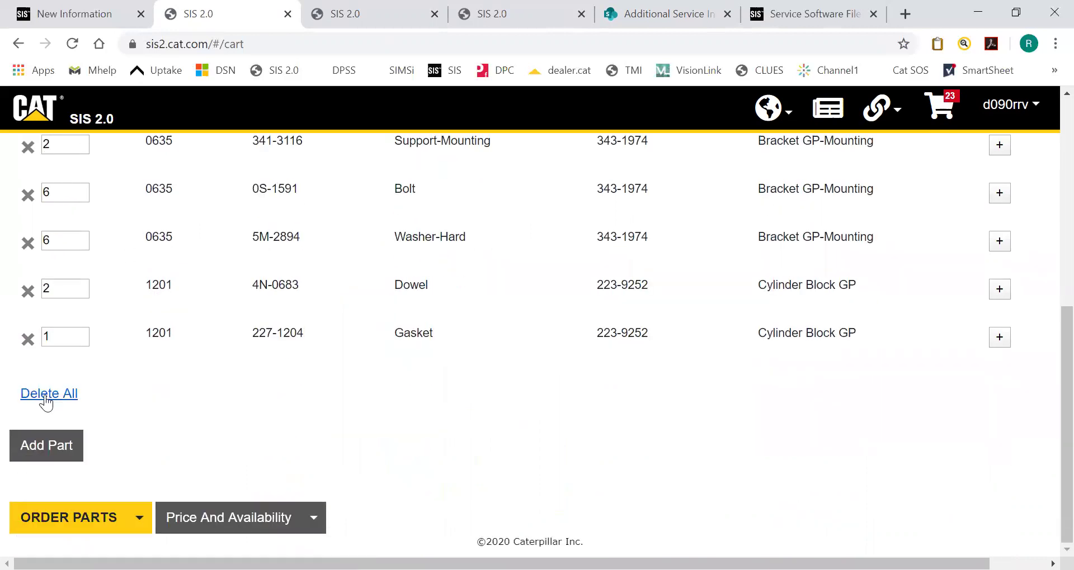
- Set the cart quantities of the 266-3314 bolt, 266-3315 bolt and 2V-3216 clip to 1 each
scroll(123, 307, up, 5)
click(72, 250)
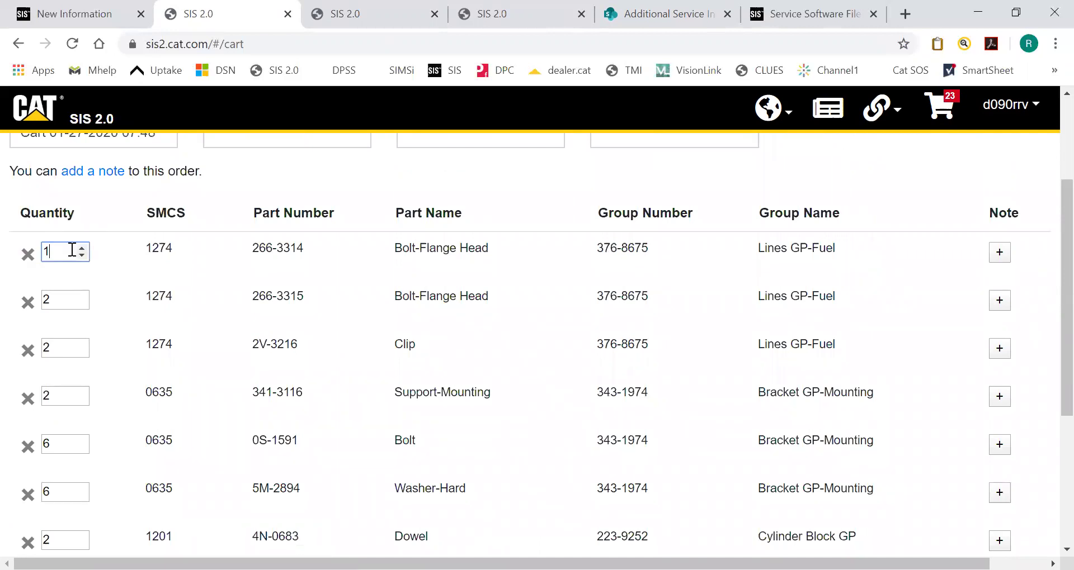
click(72, 299)
scroll(200, 320, down, 3)
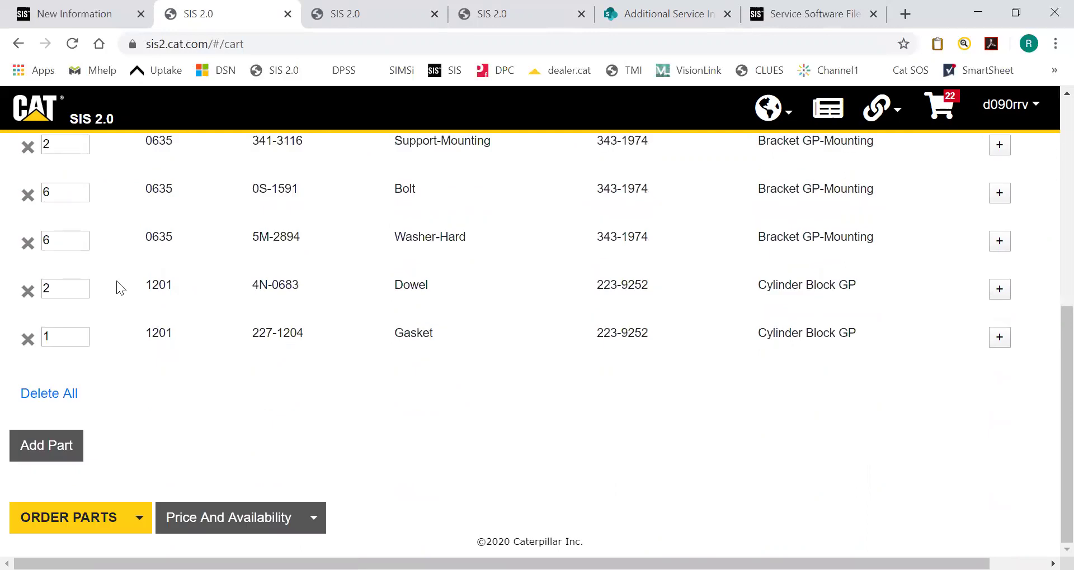
scroll(72, 199, up, 3)
click(82, 305)
click(74, 356)
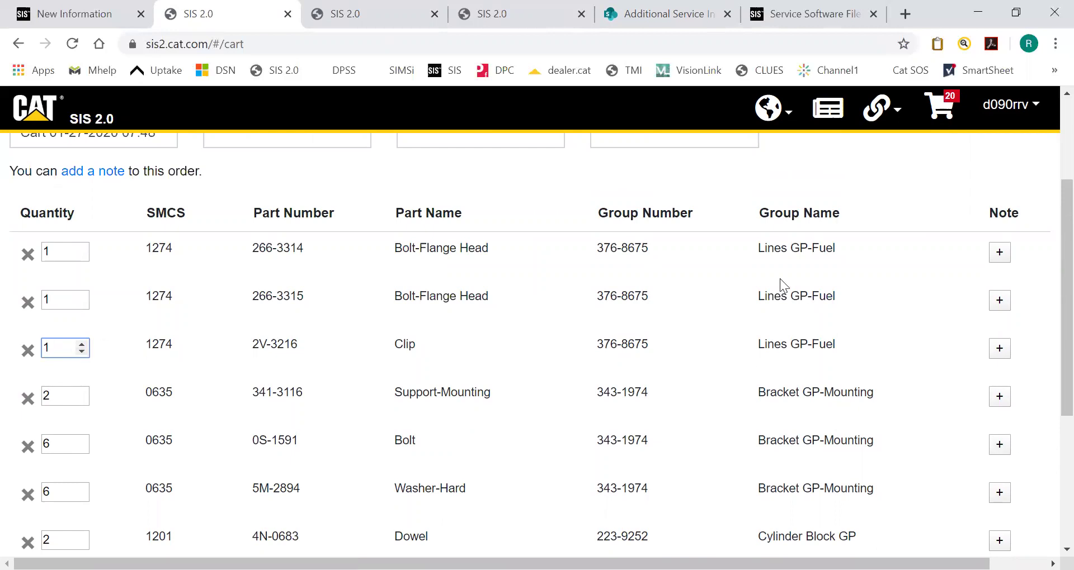
- Show the note field for the 266-3314 bolt line and hide it again without entering a note
click(998, 255)
click(986, 253)
scroll(937, 324, down, 3)
scroll(938, 324, up, 6)
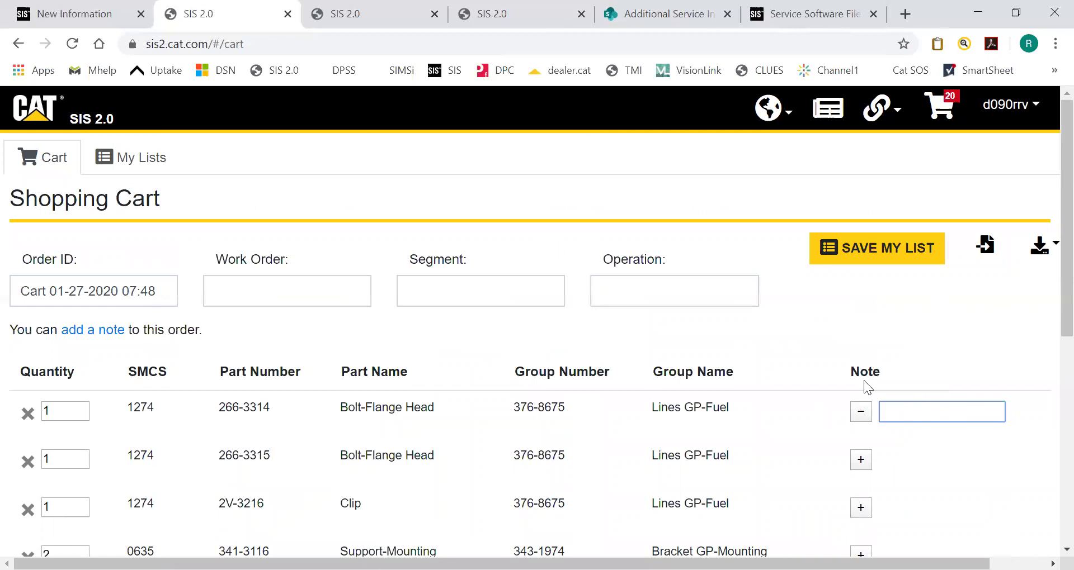
click(865, 412)
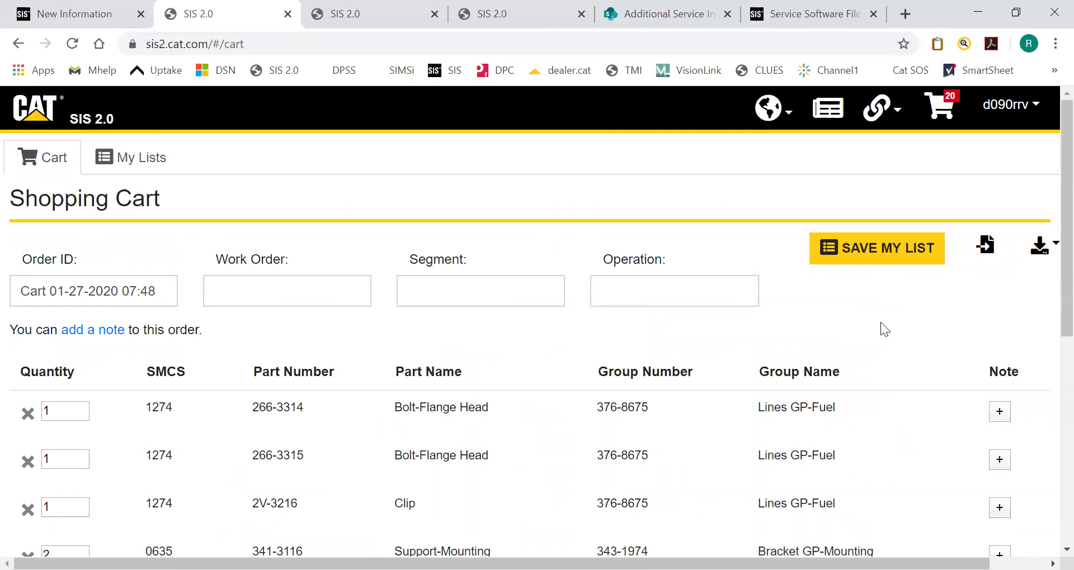
- Look through the cart's order fields, part lines and ordering options, and show the formats available for exporting it
scroll(773, 317, down, 7)
scroll(773, 318, up, 5)
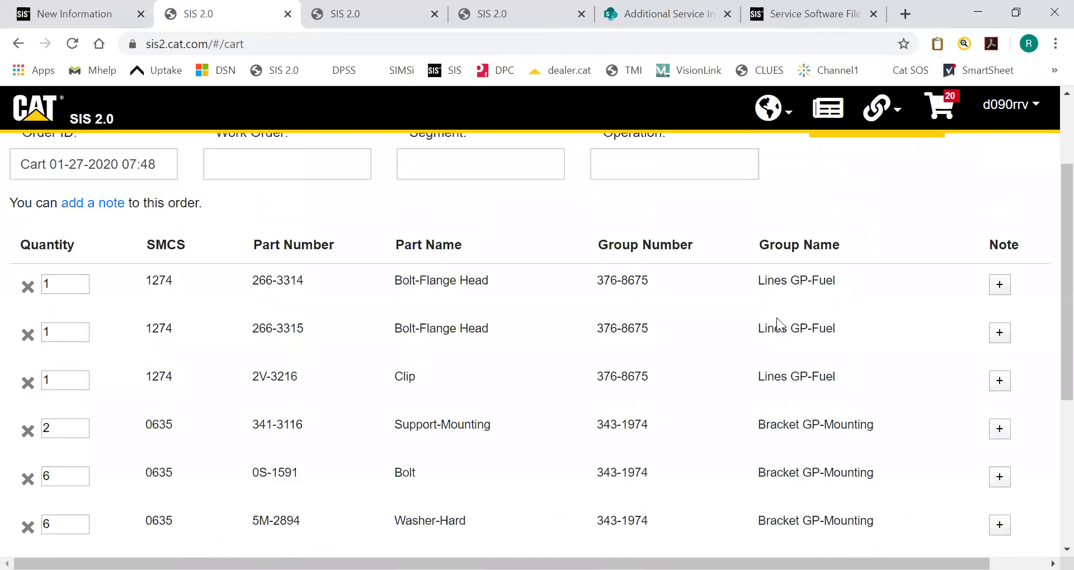
scroll(777, 318, up, 2)
middle_click(776, 317)
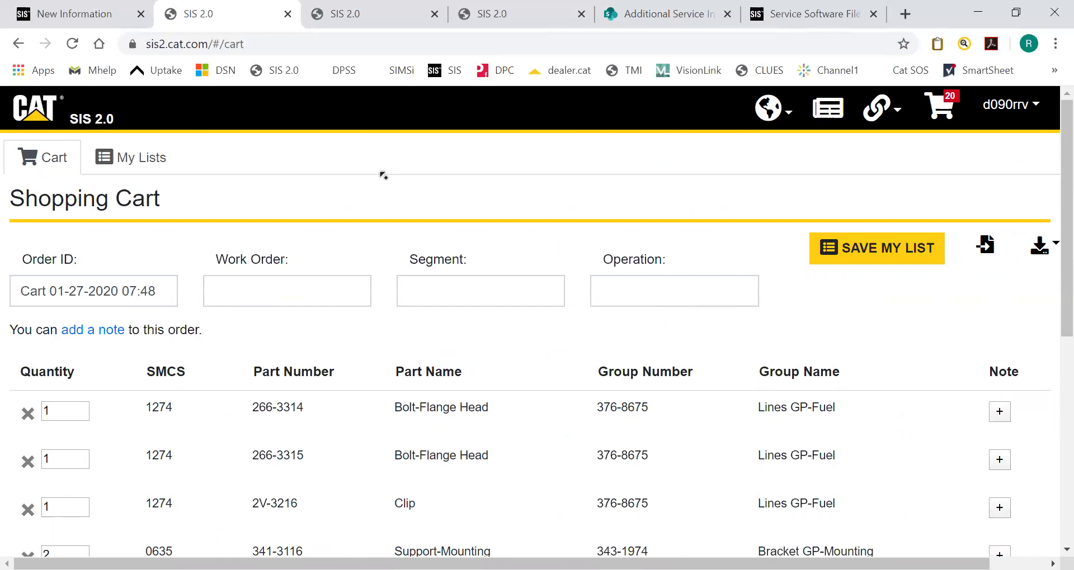
scroll(383, 176, right, 2)
scroll(643, 147, left, 2)
scroll(649, 193, down, 6)
scroll(727, 198, up, 6)
scroll(578, 330, down, 6)
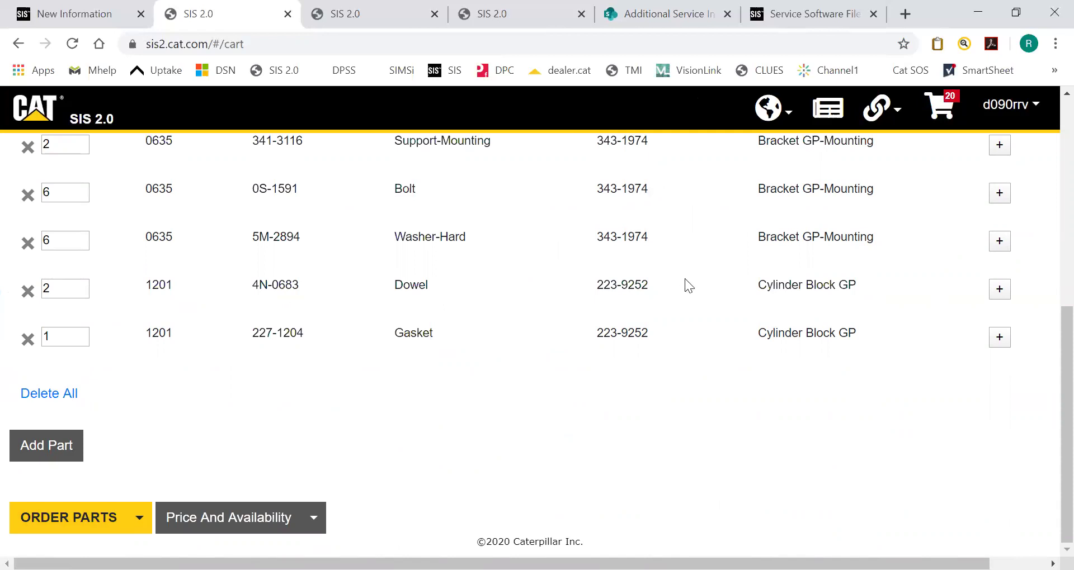
scroll(687, 279, up, 7)
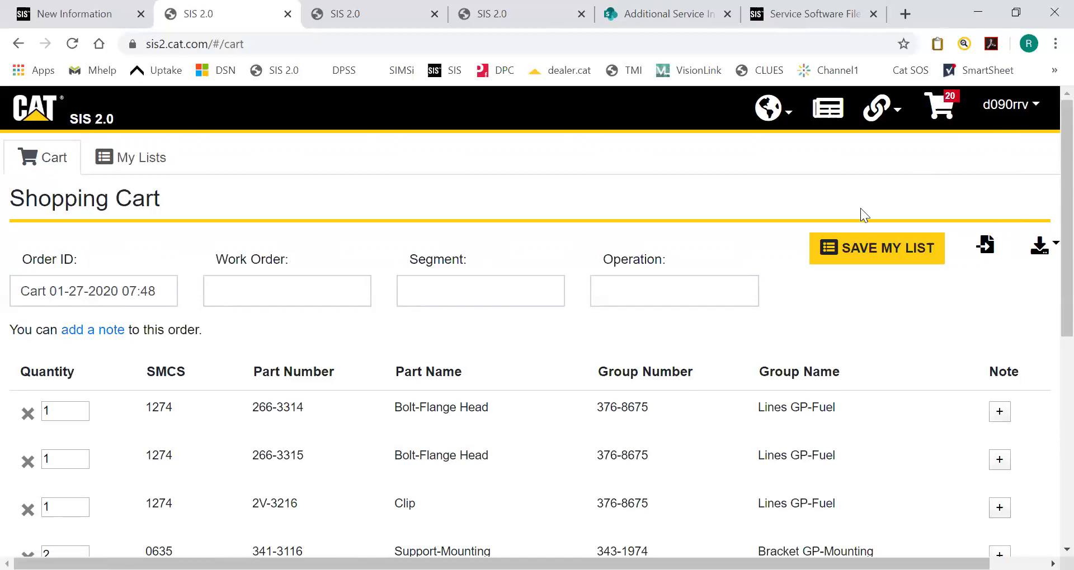
click(1048, 253)
scroll(907, 537, right, 2)
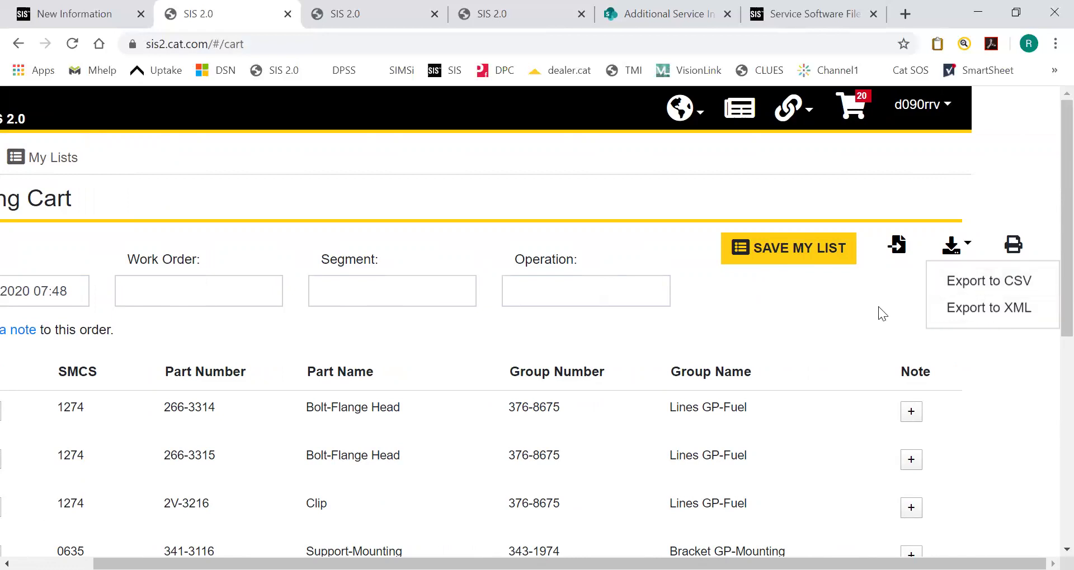
- Save the cart contents to the saved lists and place the cursor in the new cart's Order ID field
click(784, 250)
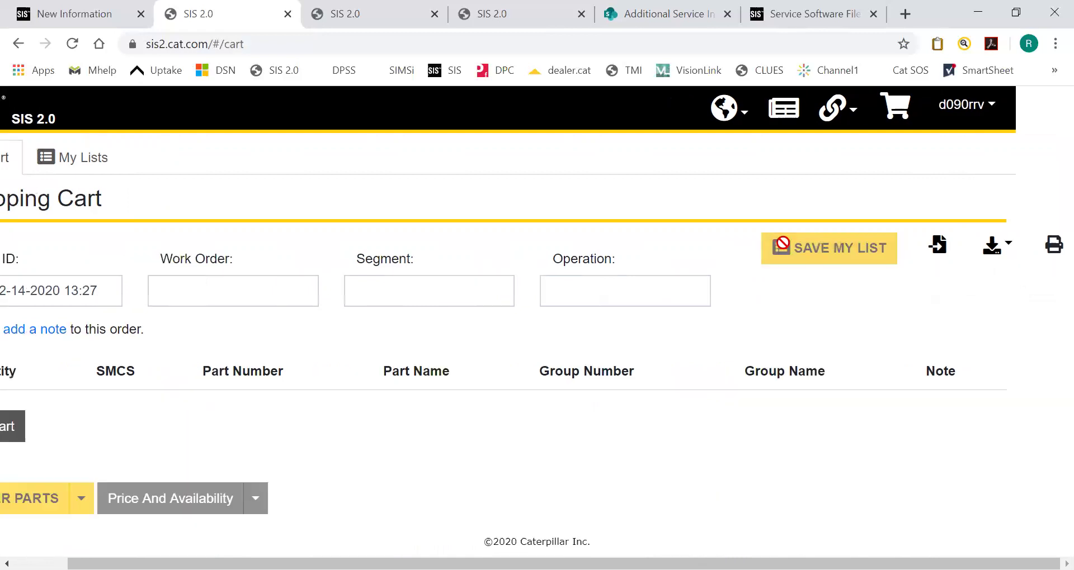
drag(630, 562, 430, 562)
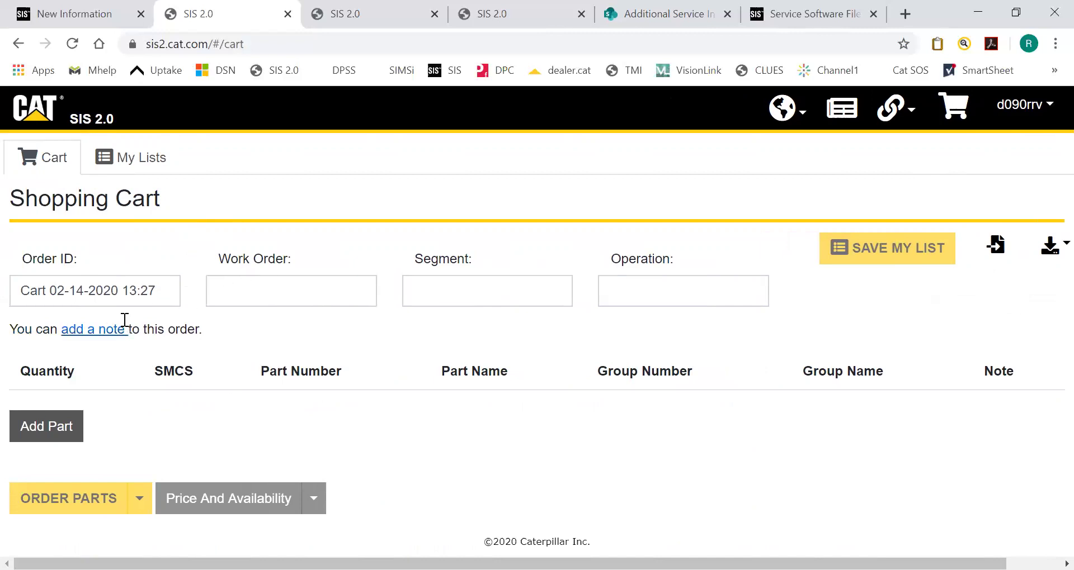
click(162, 293)
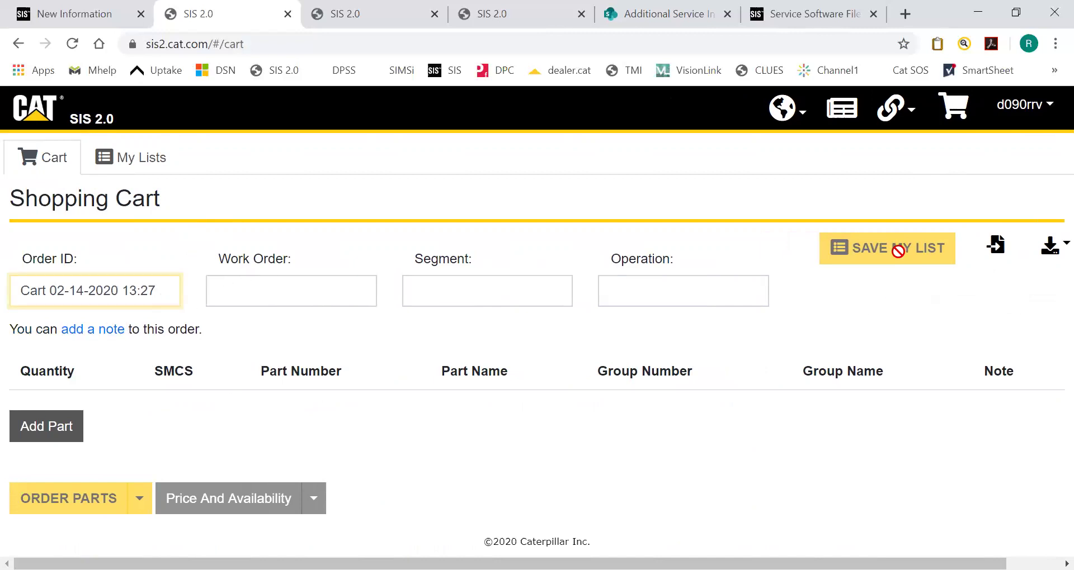
- Open the 01-27-2020 cart from the saved lists, look through its parts, and close it
click(118, 158)
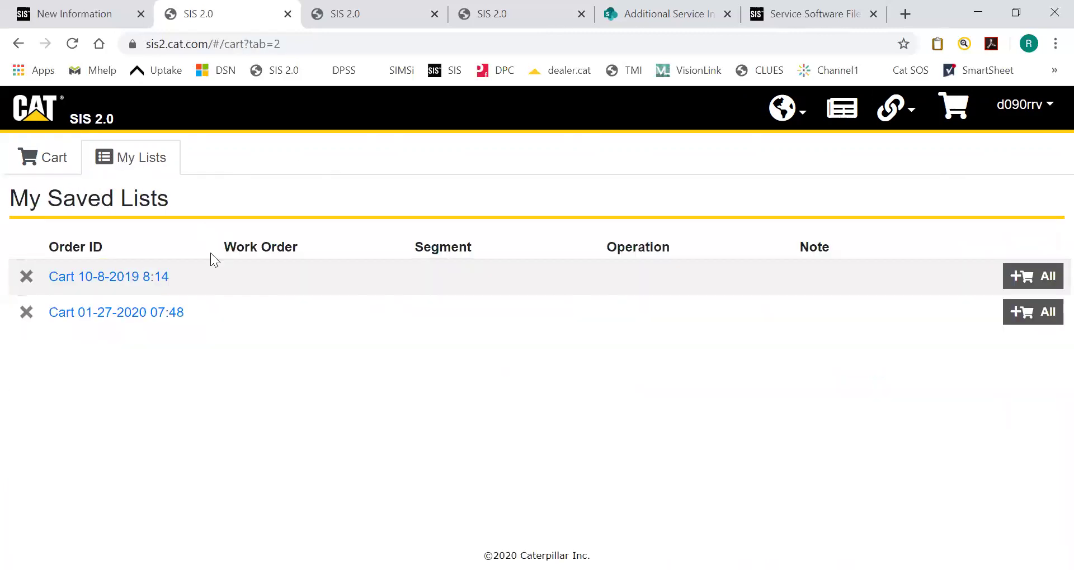
click(126, 313)
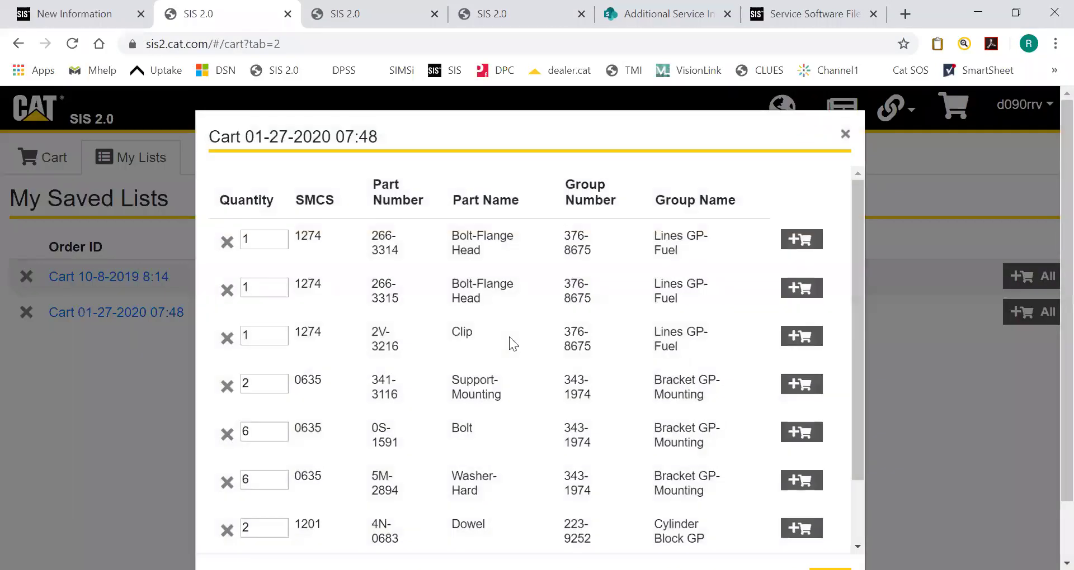
scroll(517, 348, down, 5)
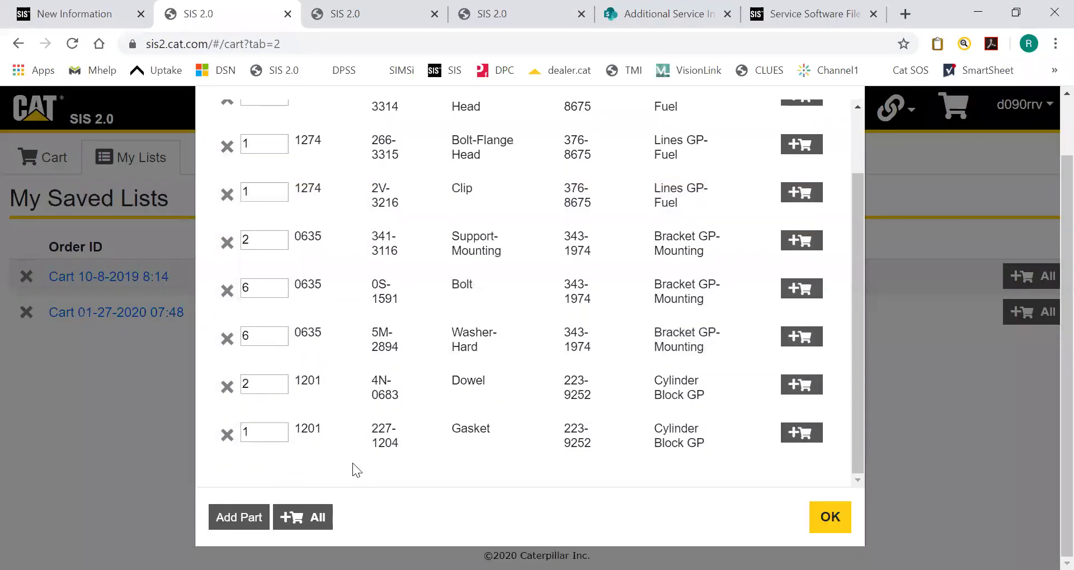
click(842, 521)
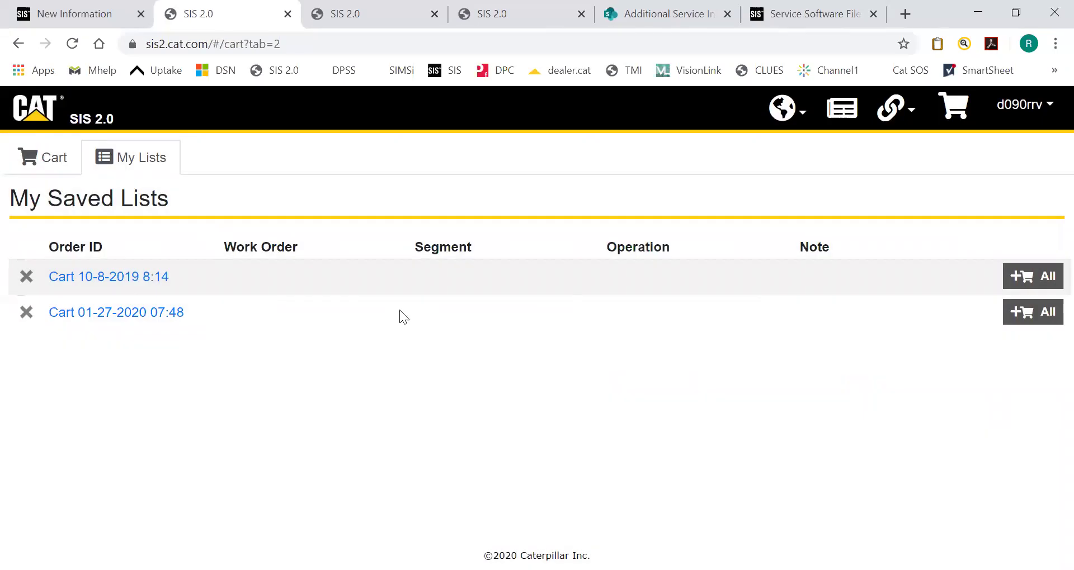
- Add all parts from the 01-27-2020 saved list to the cart and review them in the shopping cart
click(1029, 316)
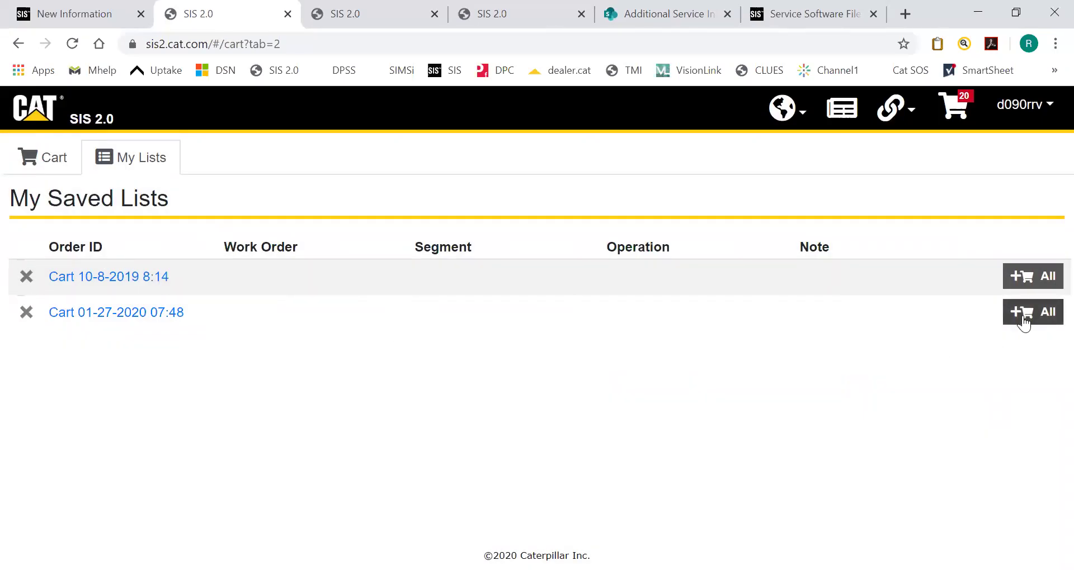
click(957, 112)
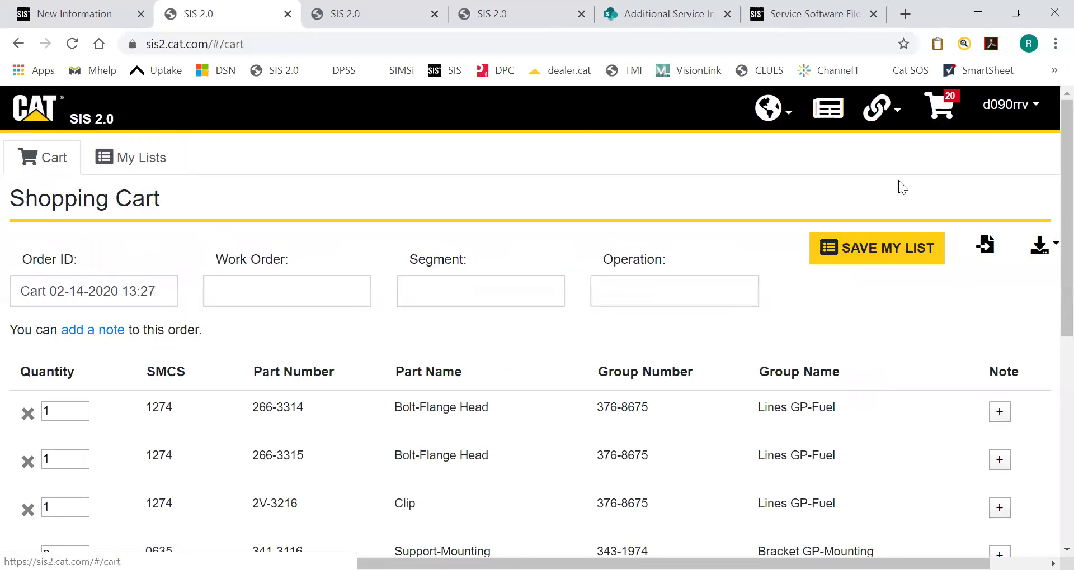
scroll(859, 313, down, 7)
scroll(858, 306, up, 7)
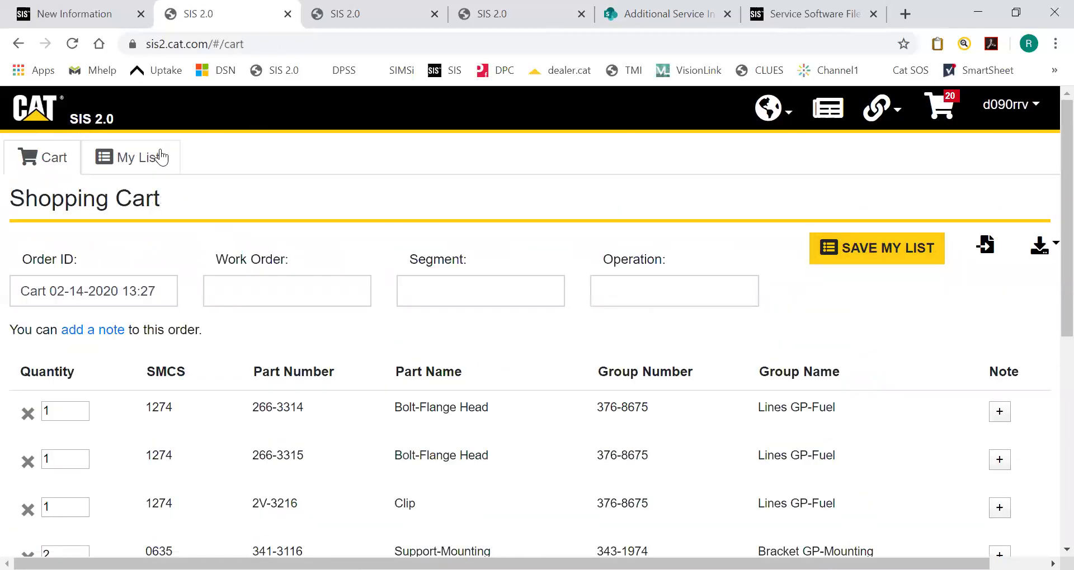
- Check the saved lists, return to the shopping cart, and show its CSV and XML export options
click(135, 162)
click(56, 161)
click(1039, 245)
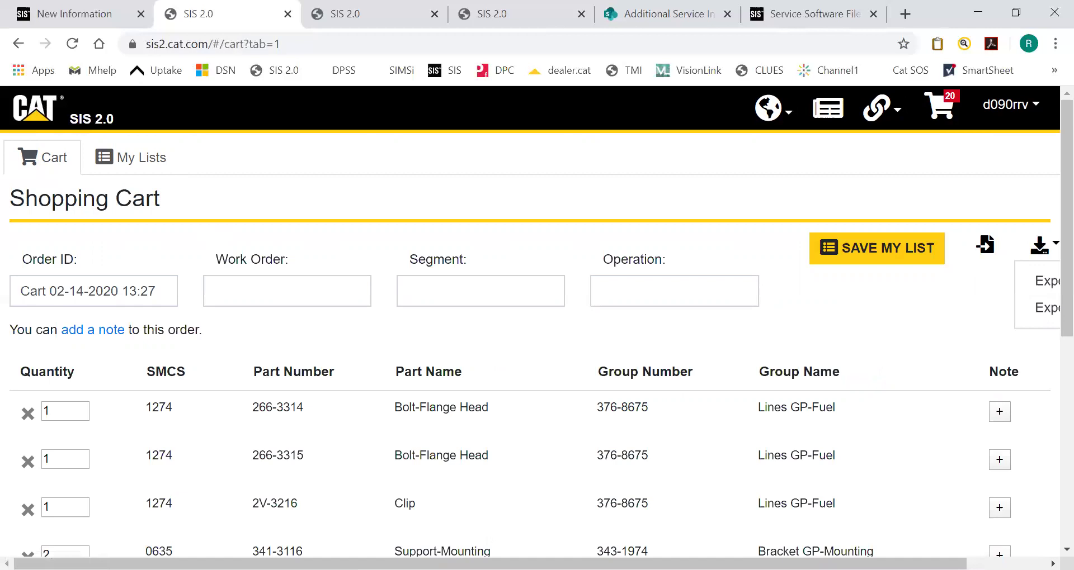
scroll(1001, 464, right, 2)
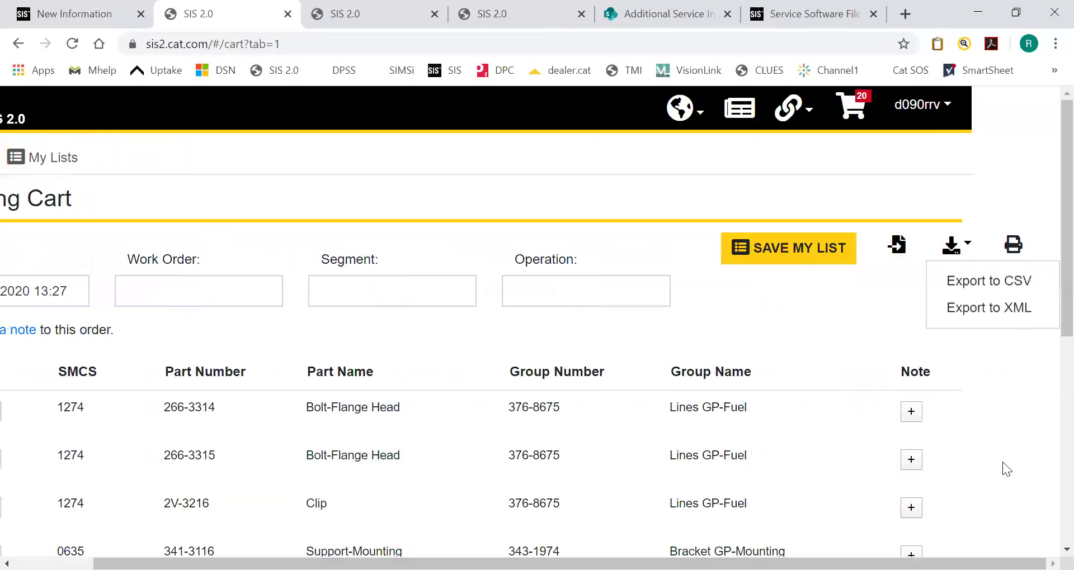
- Open the printable version of the cart in a separate tab, view it, and close it
click(1014, 244)
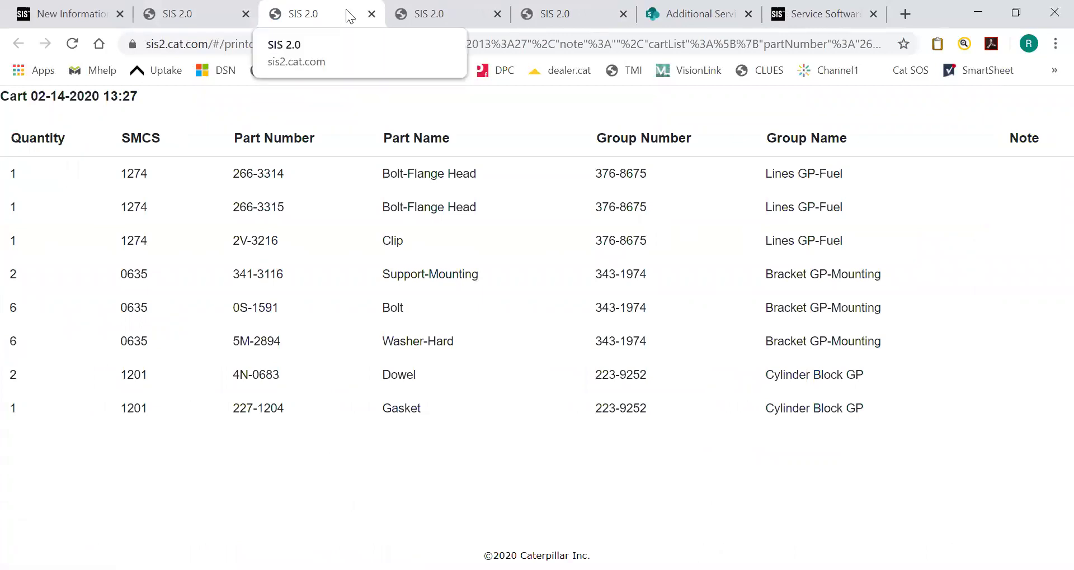
click(219, 10)
click(357, 14)
click(372, 14)
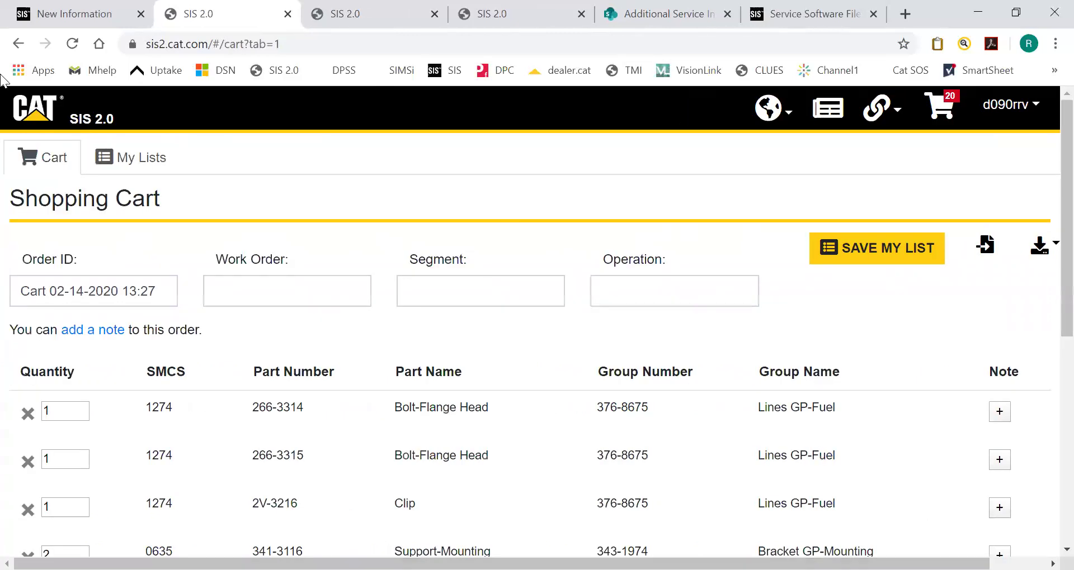
- Go back from the shopping cart to the 223-9252 Cylinder Block GP parts page
click(19, 44)
click(19, 44)
click(19, 44)
click(20, 44)
click(19, 44)
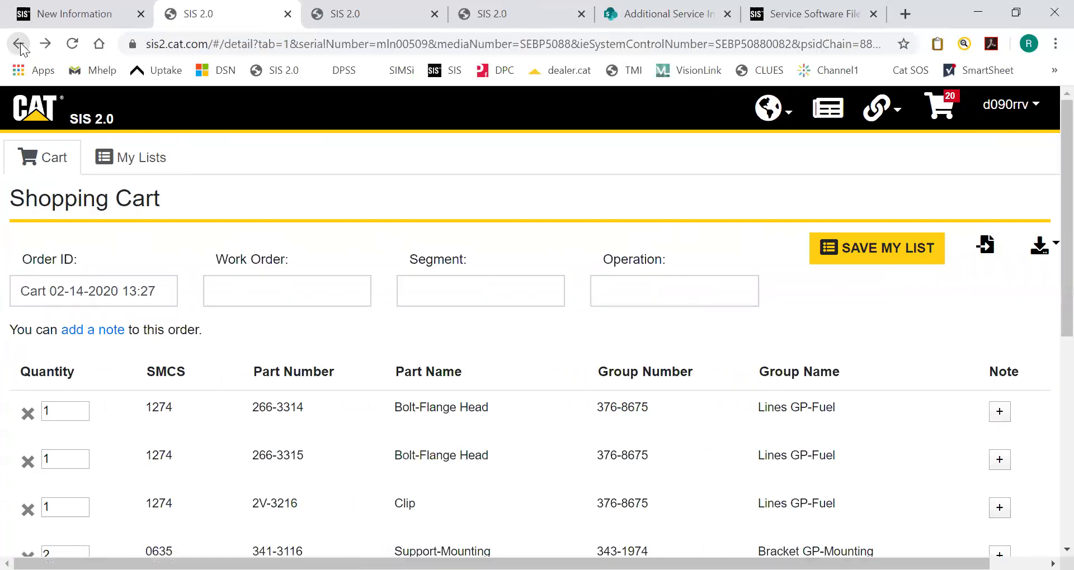
scroll(873, 349, down, 5)
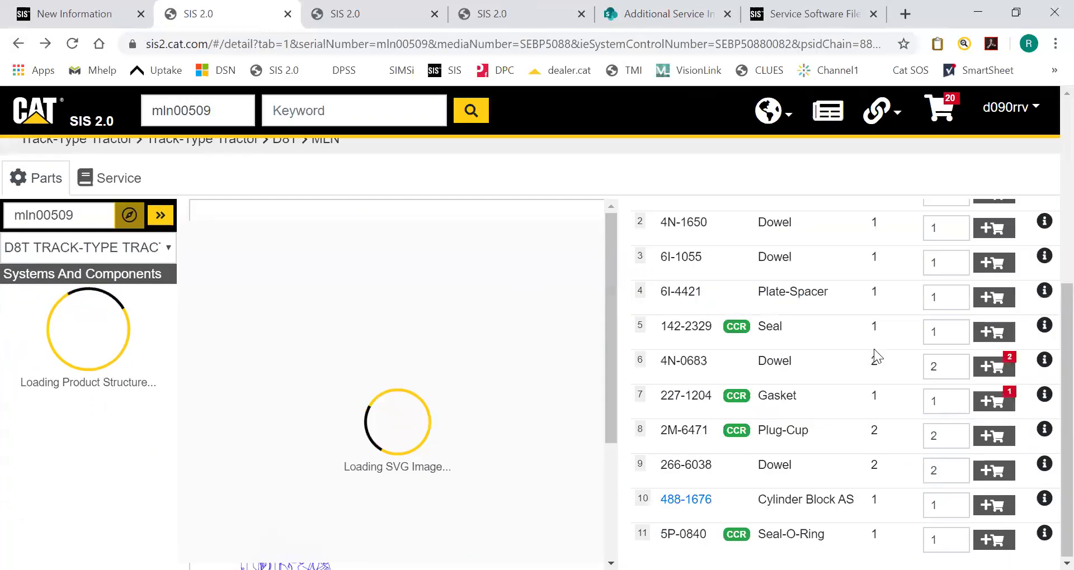
scroll(887, 314, up, 5)
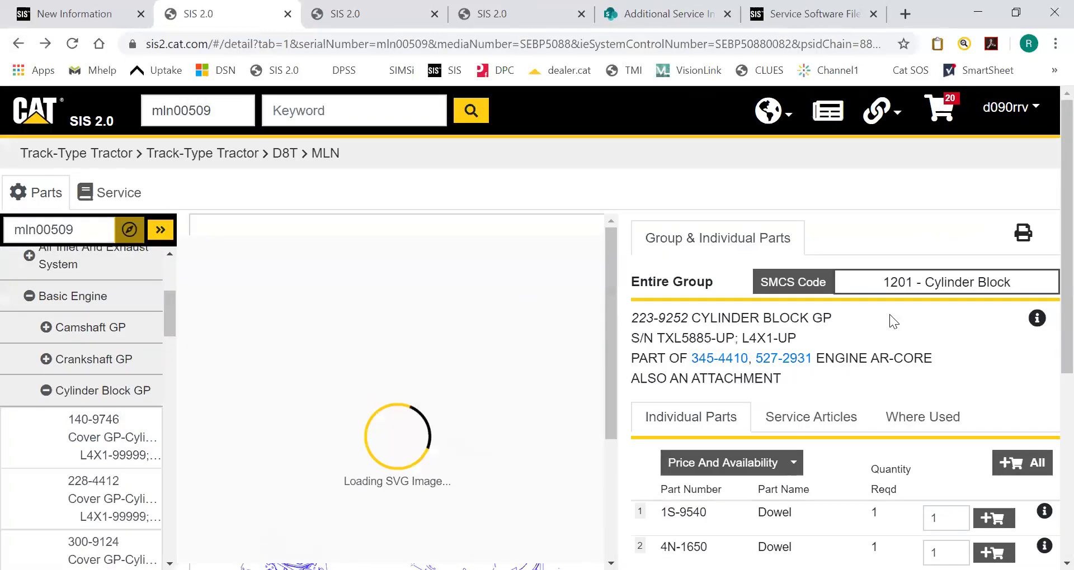
- Show the cylinder block group's service articles, followed by the list of machines where the group is used
click(815, 416)
scroll(820, 413, down, 3)
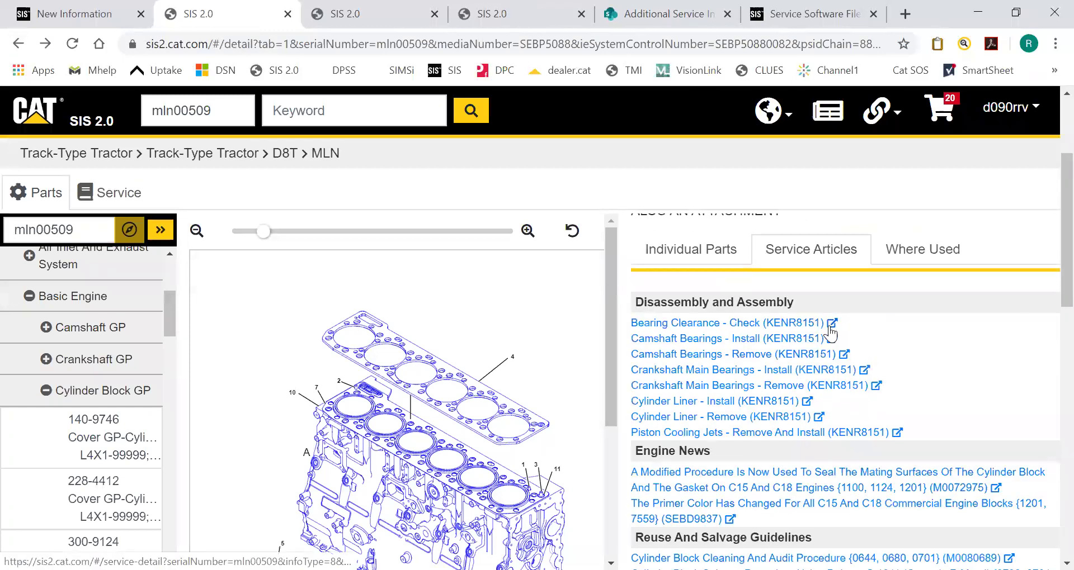
click(922, 253)
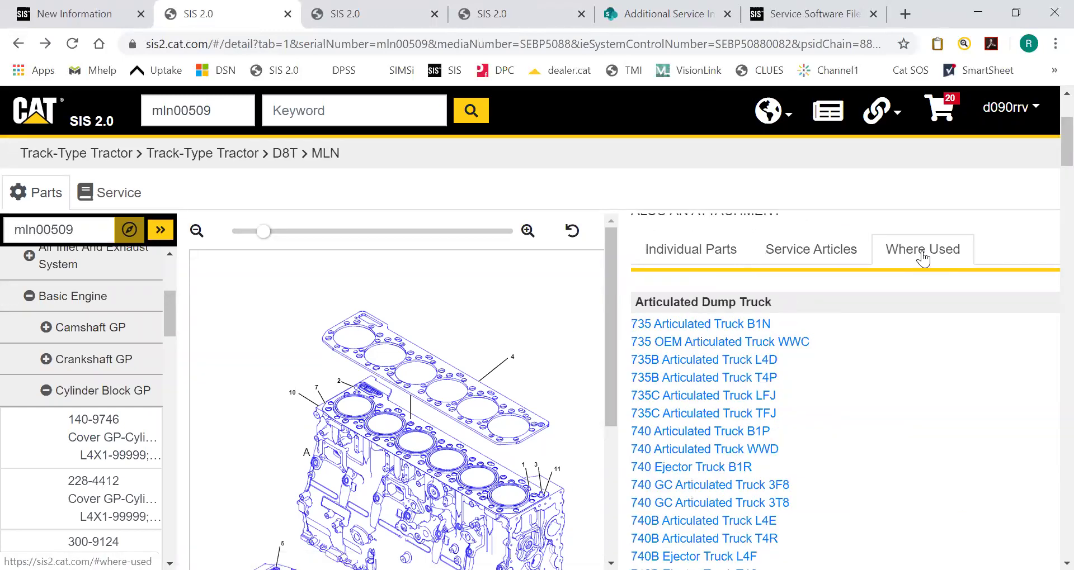
- Look through the machines and engines listed as using the cylinder block group, then return to the group header
scroll(900, 358, down, 20)
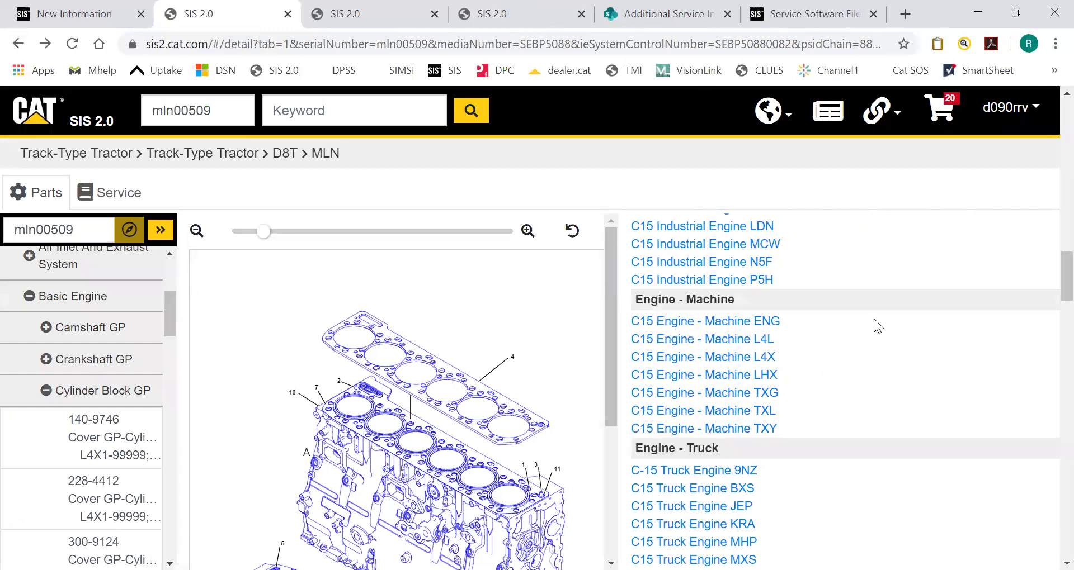
scroll(842, 369, down, 15)
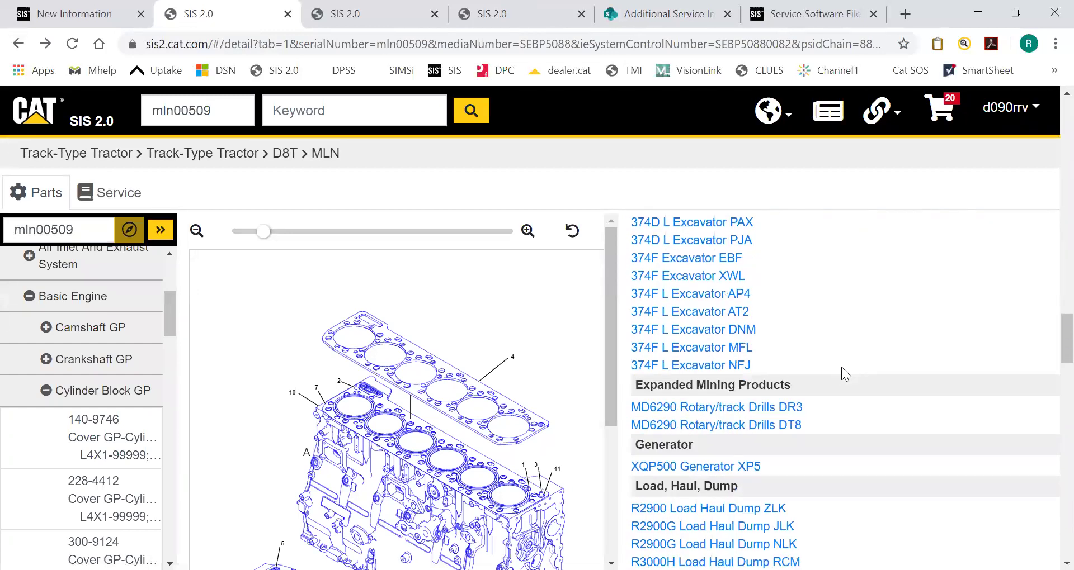
scroll(837, 370, down, 3)
scroll(836, 371, up, 20)
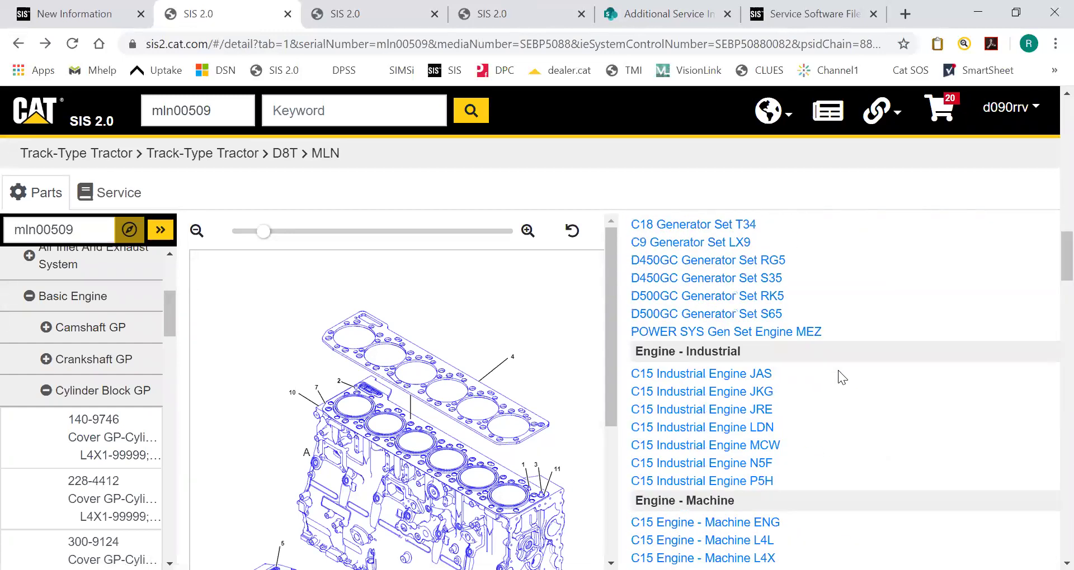
scroll(839, 370, up, 5)
scroll(780, 353, down, 20)
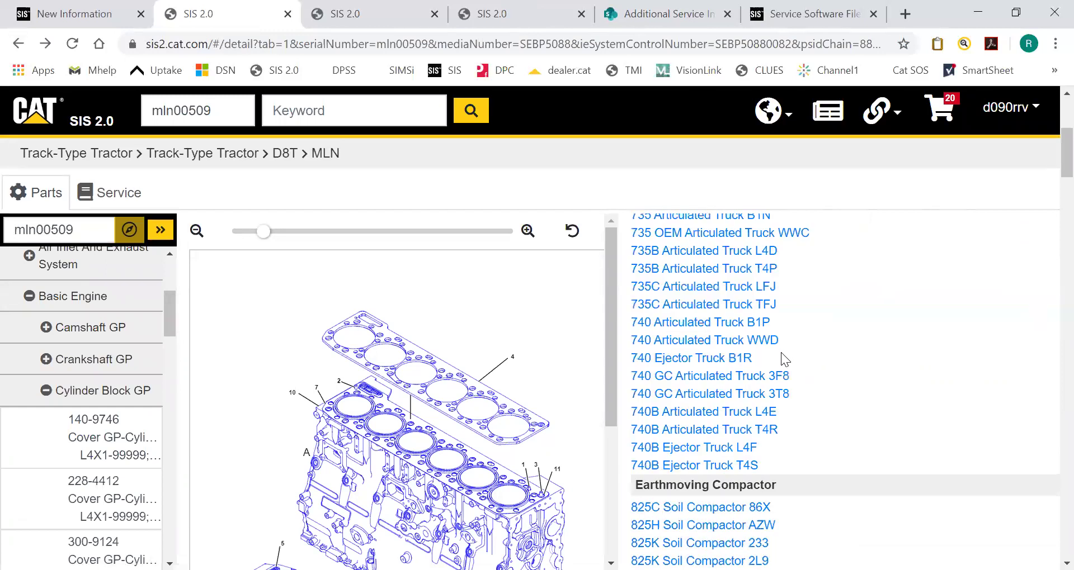
scroll(777, 335, down, 8)
scroll(773, 333, up, 12)
middle_click(926, 327)
scroll(926, 327, up, 15)
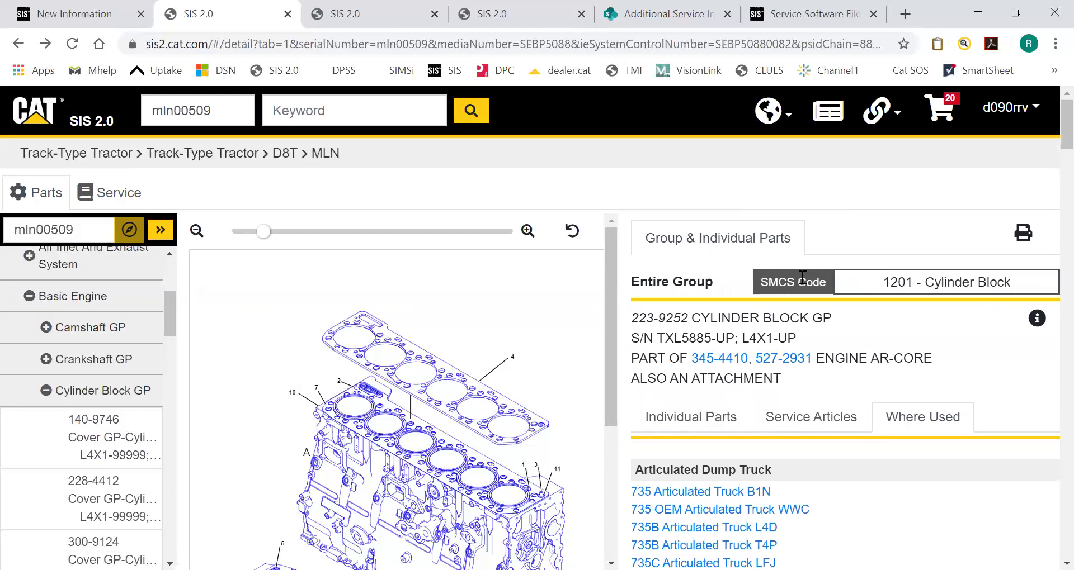
drag(765, 280, 715, 279)
click(716, 278)
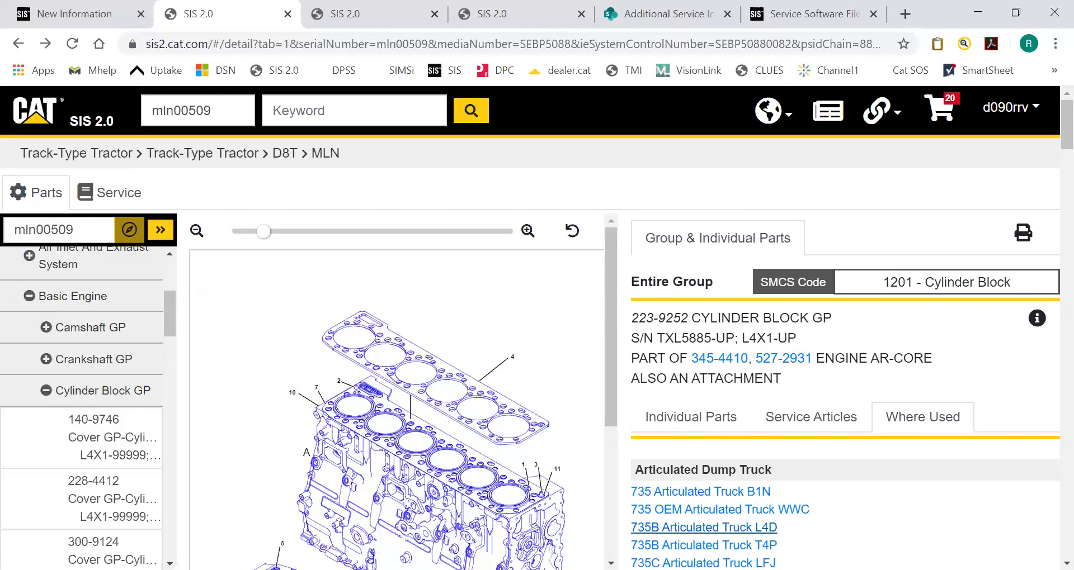
- Show the group's individual parts list again and highlight the SMCS code 1201 - Cylinder Block
click(722, 417)
scroll(761, 379, down, 5)
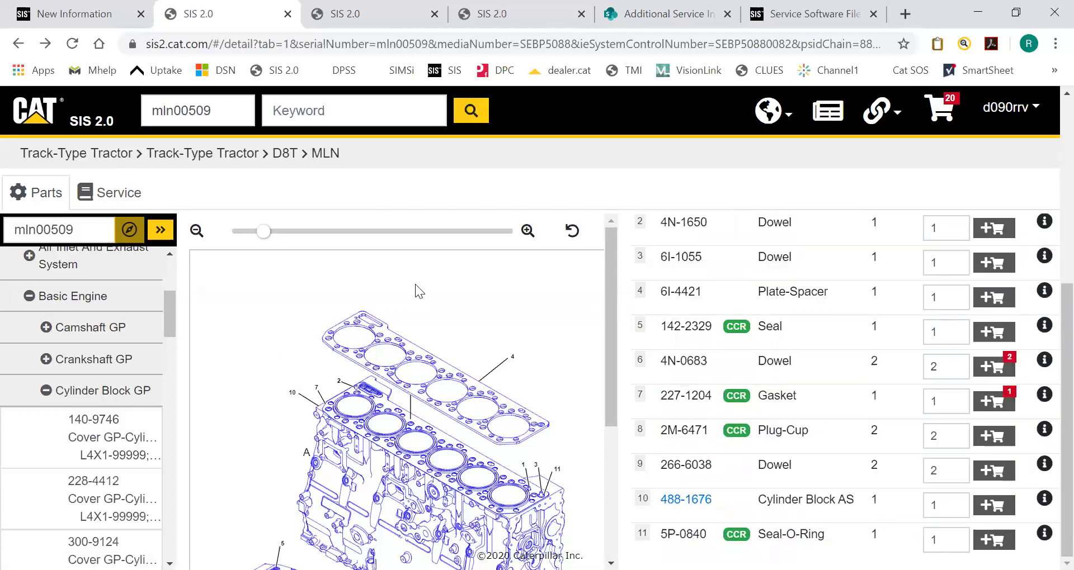
scroll(783, 379, up, 5)
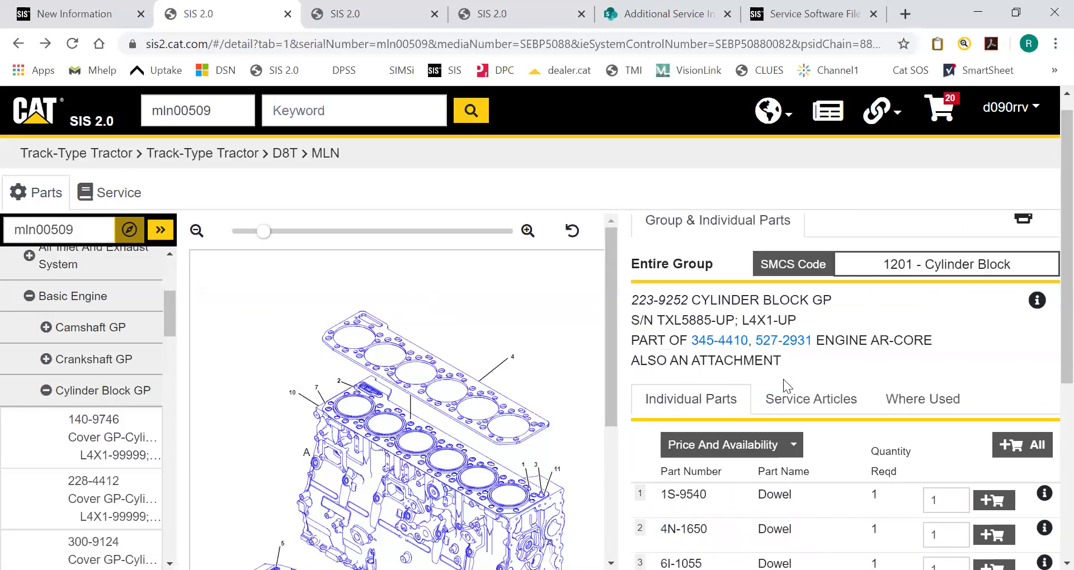
scroll(783, 379, up, 1)
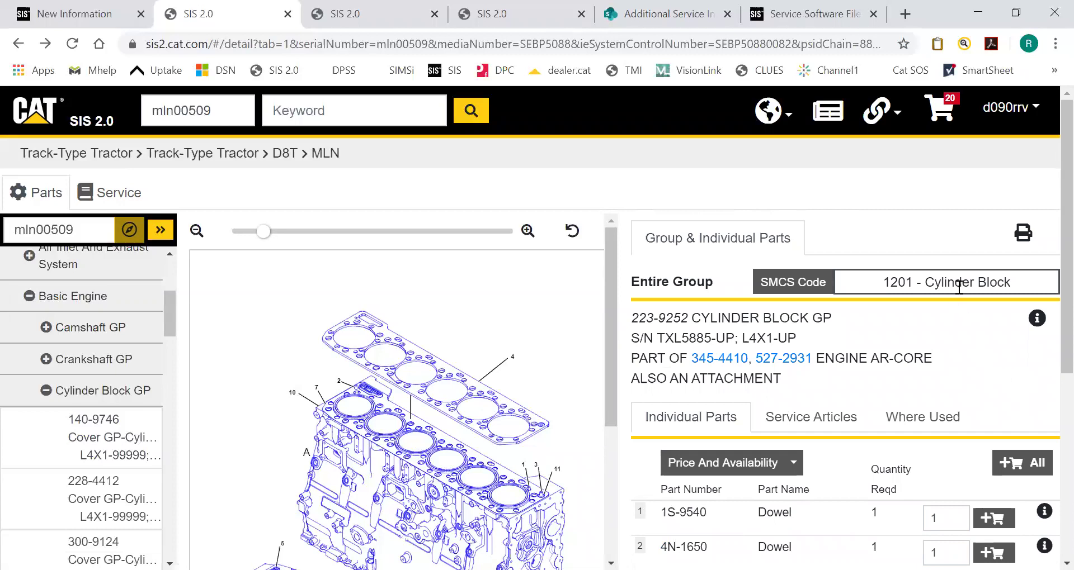
click(890, 283)
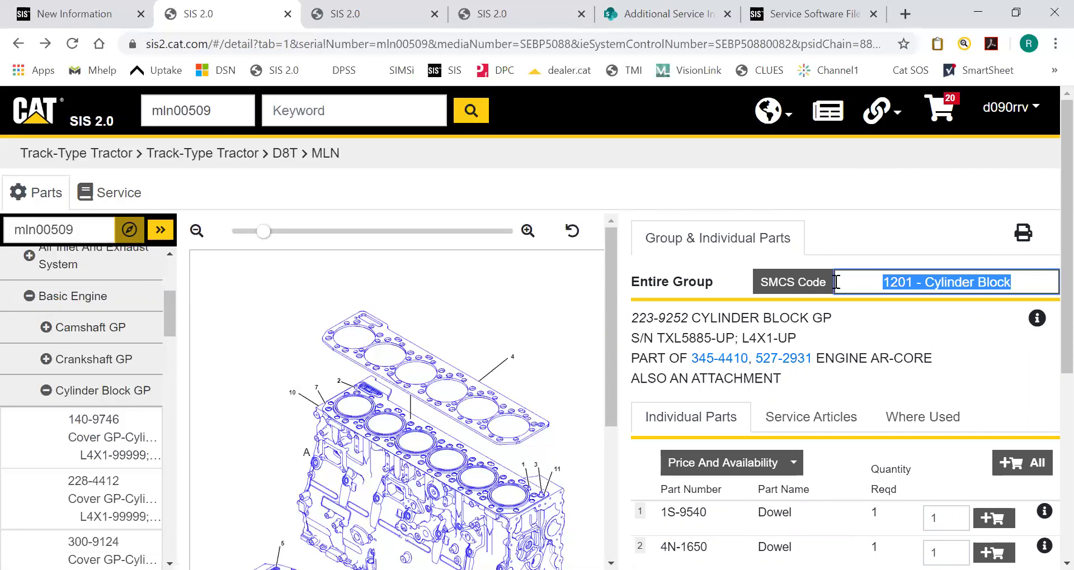
click(859, 287)
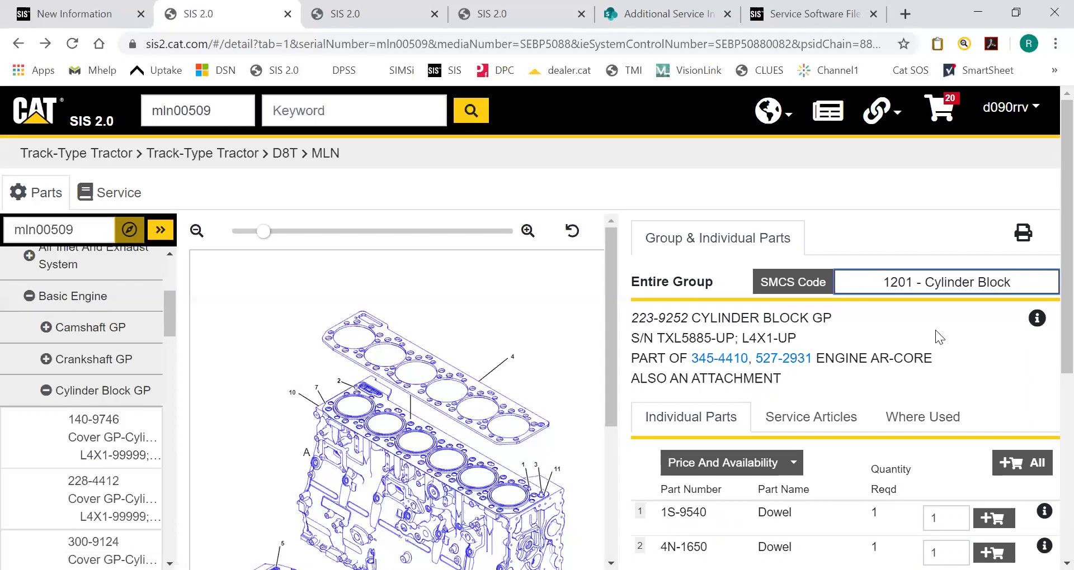
- Open the printable version of the 223-9252 Cylinder Block GP, look through its parts list and illustration, and close it
click(1022, 234)
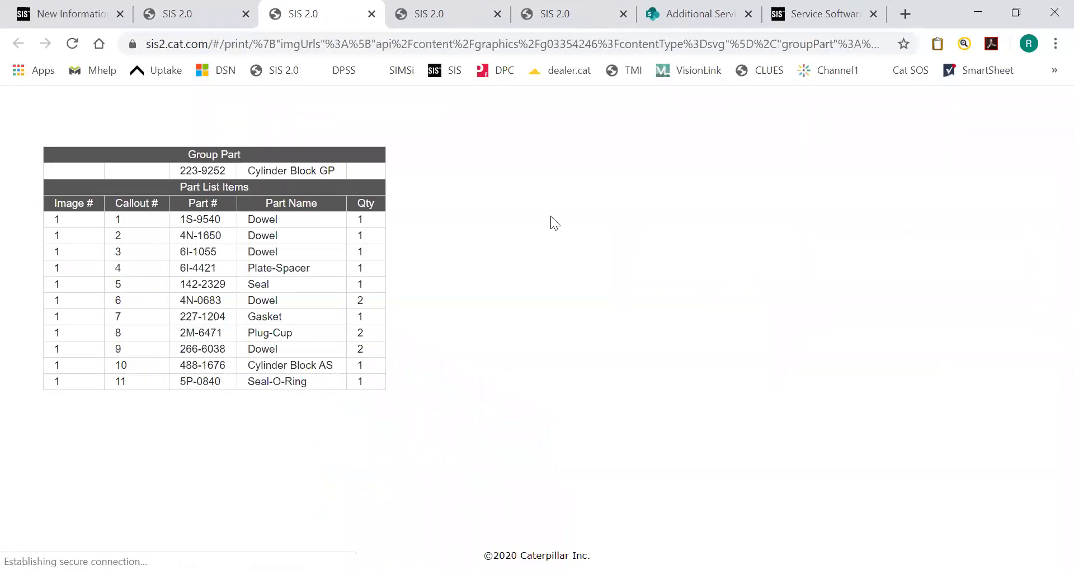
scroll(609, 259, down, 3)
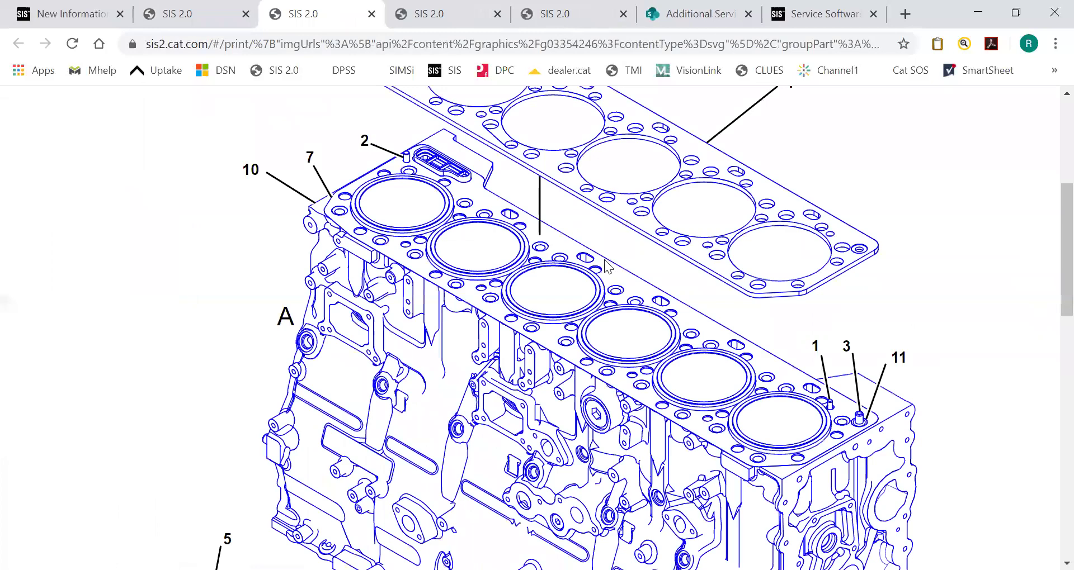
scroll(601, 259, down, 10)
scroll(582, 238, up, 13)
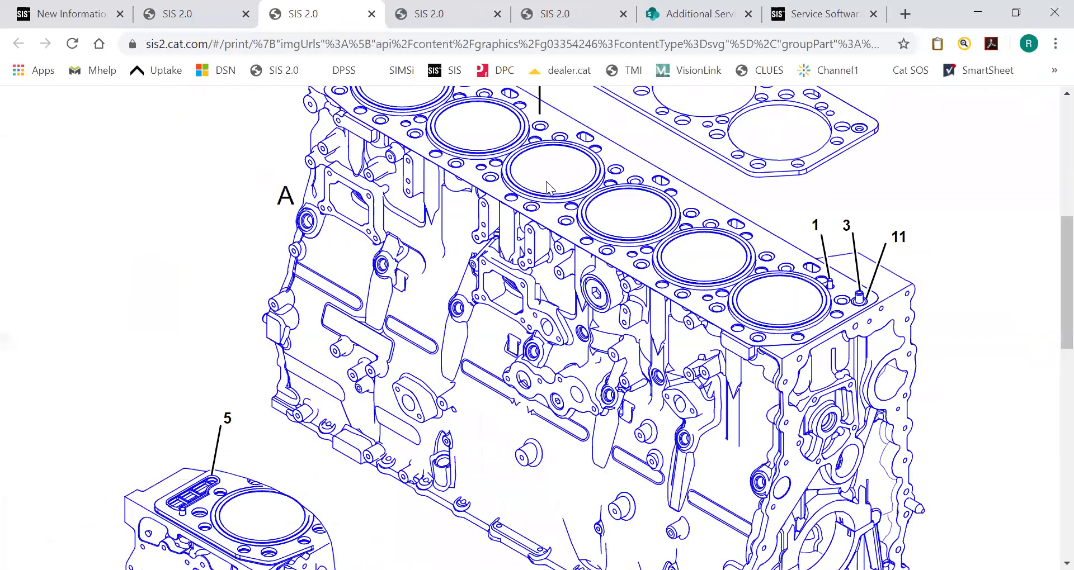
click(371, 13)
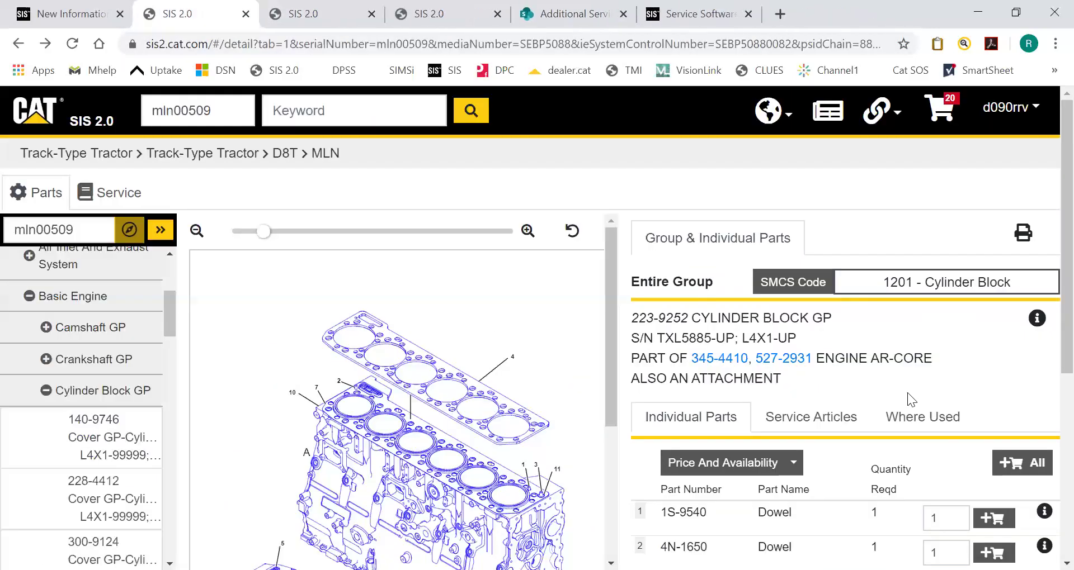
- Show the price and availability options, request price and availability for the parts, and dismiss the customer information dialog
scroll(1045, 263, down, 3)
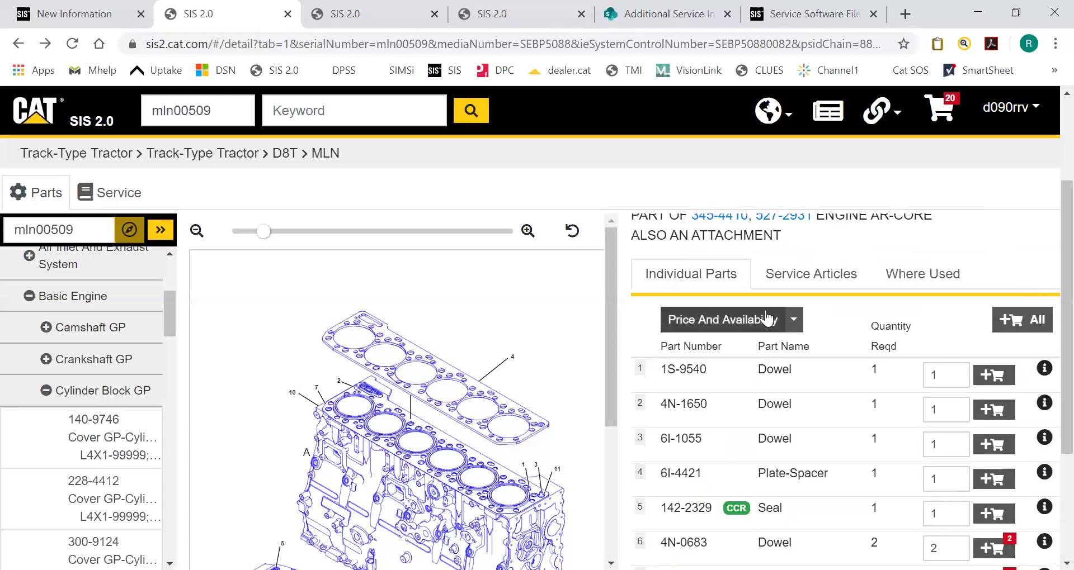
click(795, 319)
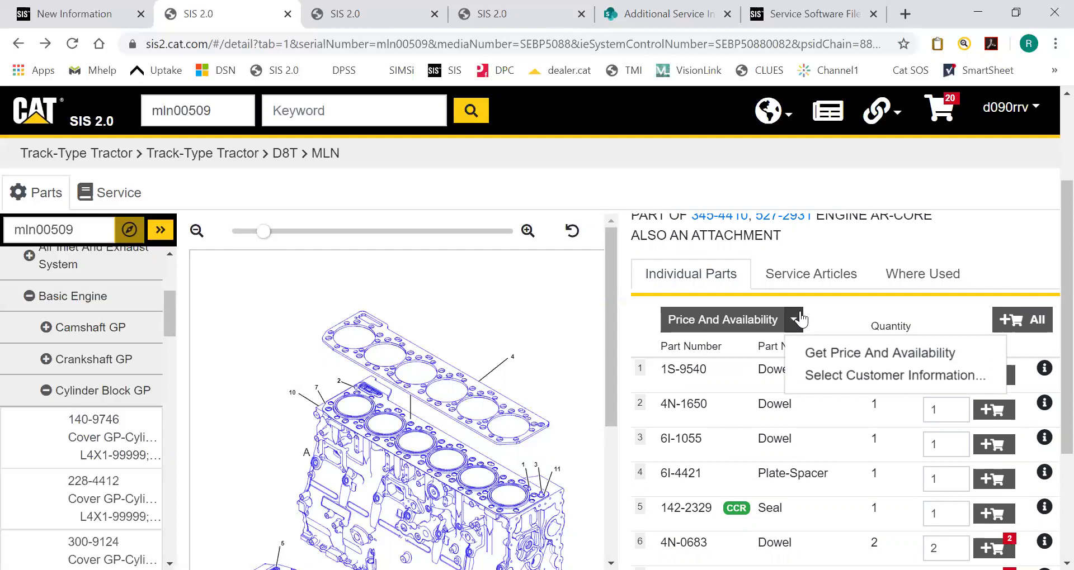
click(757, 324)
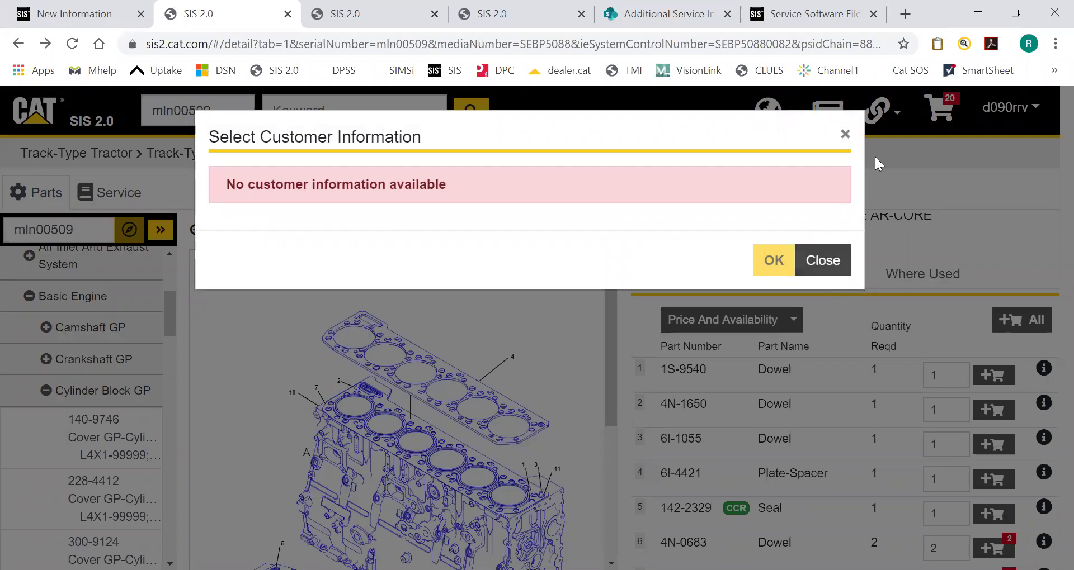
click(845, 135)
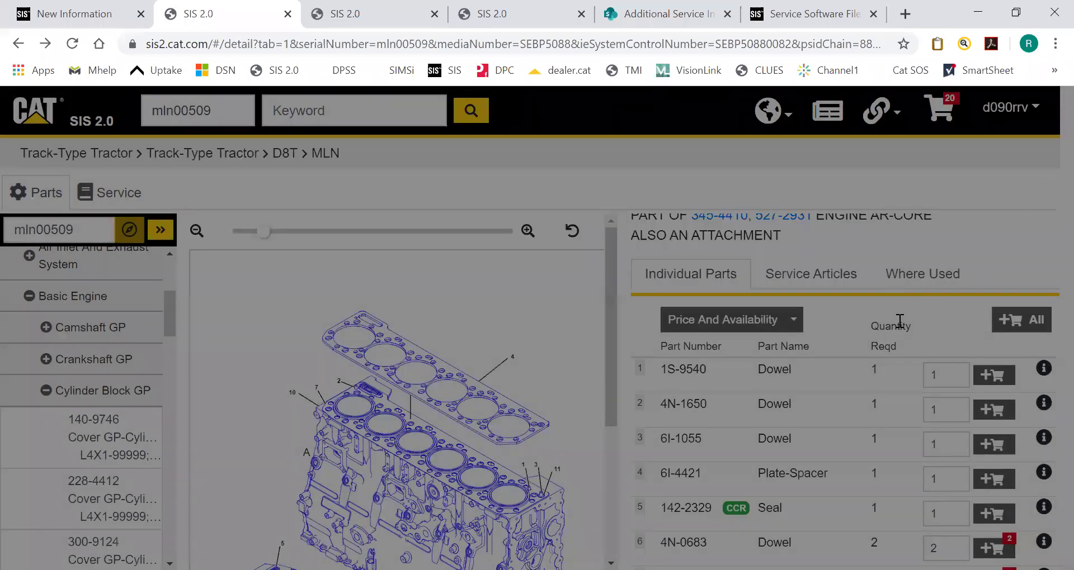
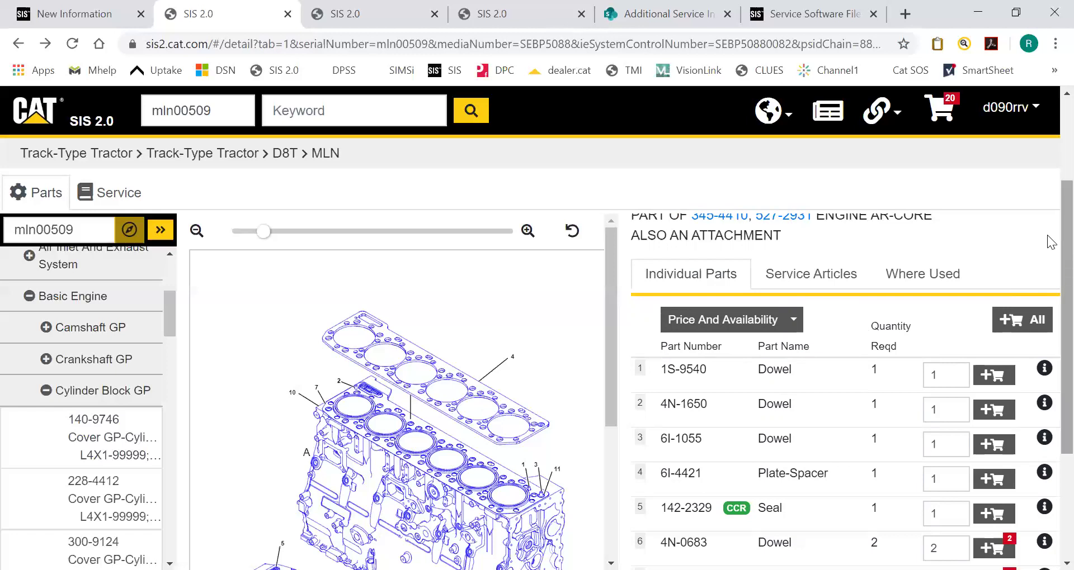
- Review the cylinder block group's details and parts list, followed by the systems in the machine's parts tree
scroll(1047, 230, up, 3)
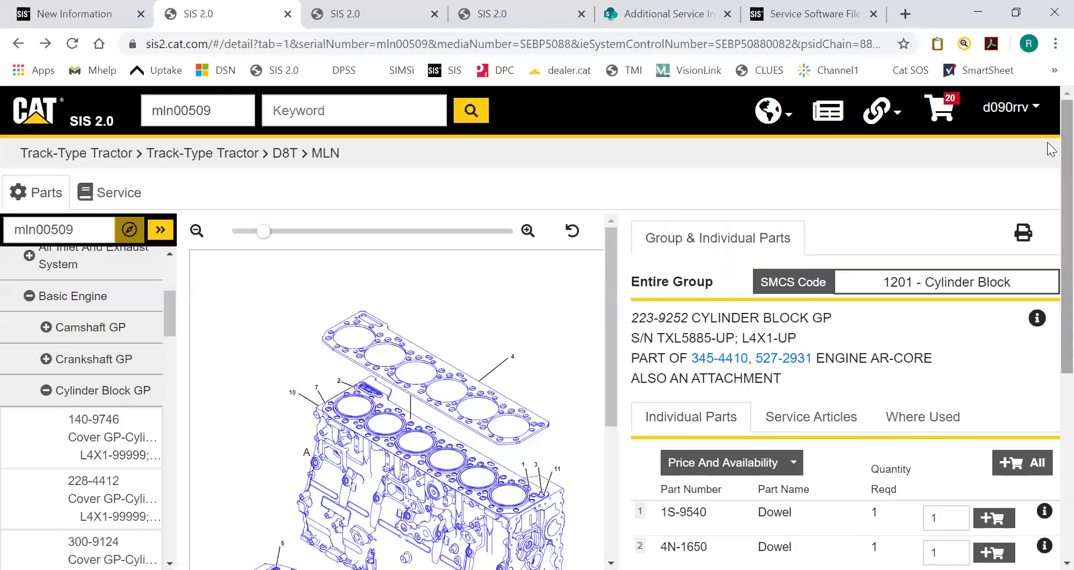
scroll(1048, 162, down, 2)
scroll(1049, 208, up, 2)
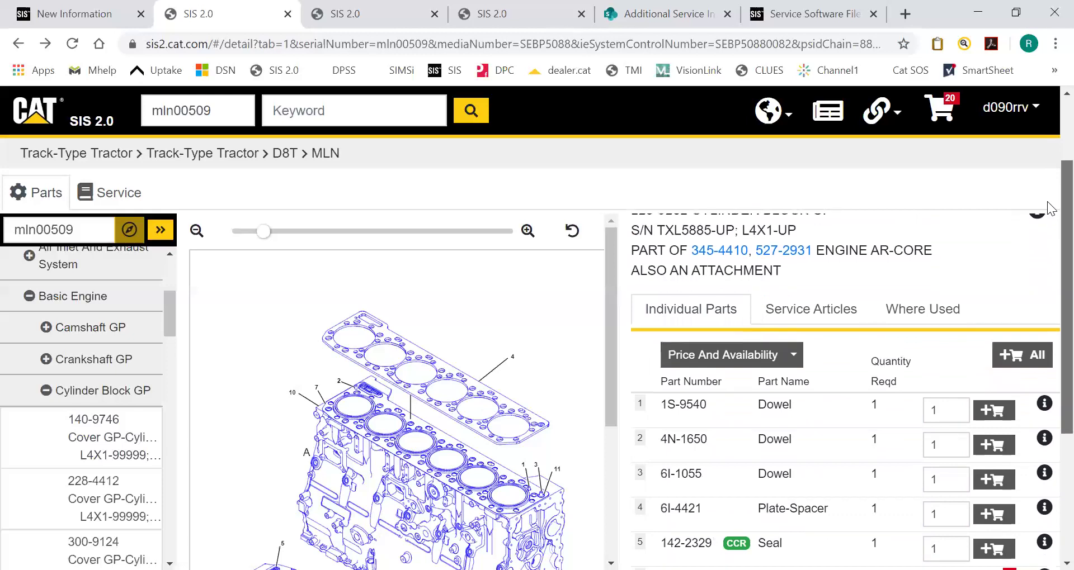
scroll(865, 403, down, 4)
scroll(864, 386, up, 4)
scroll(860, 391, down, 3)
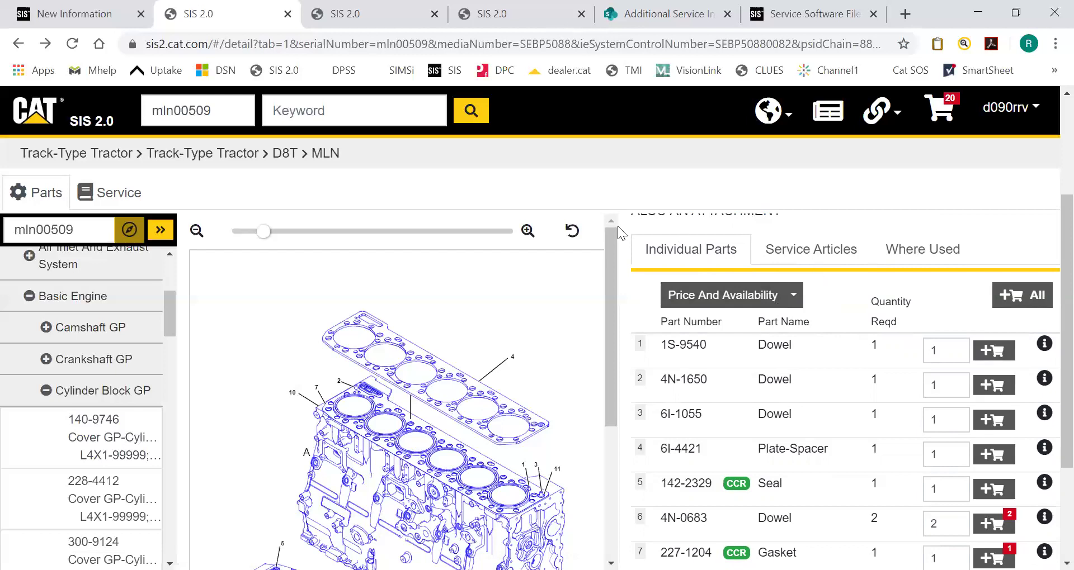
scroll(783, 235, up, 3)
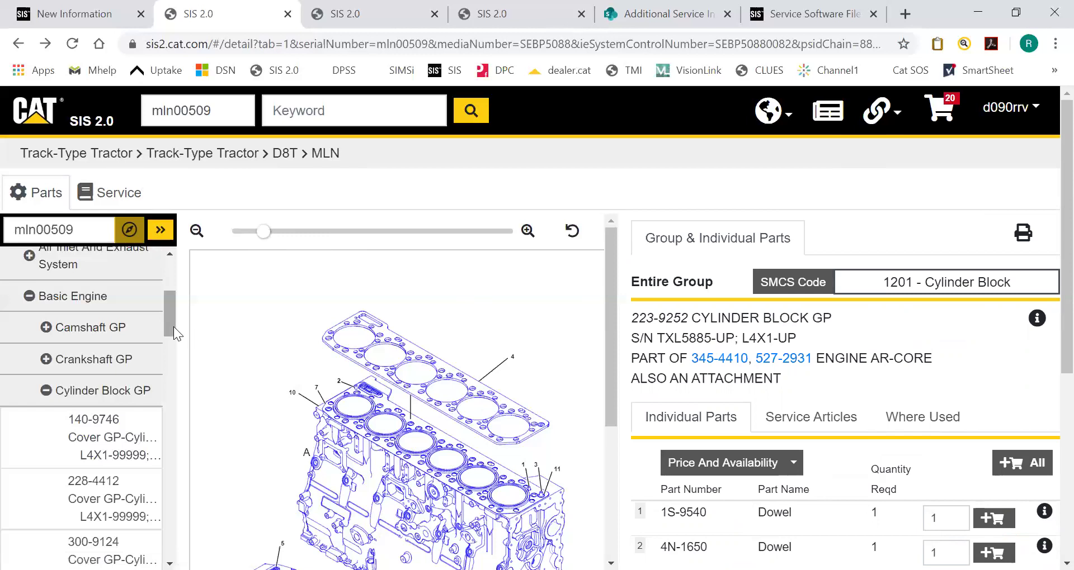
drag(167, 317, 140, 537)
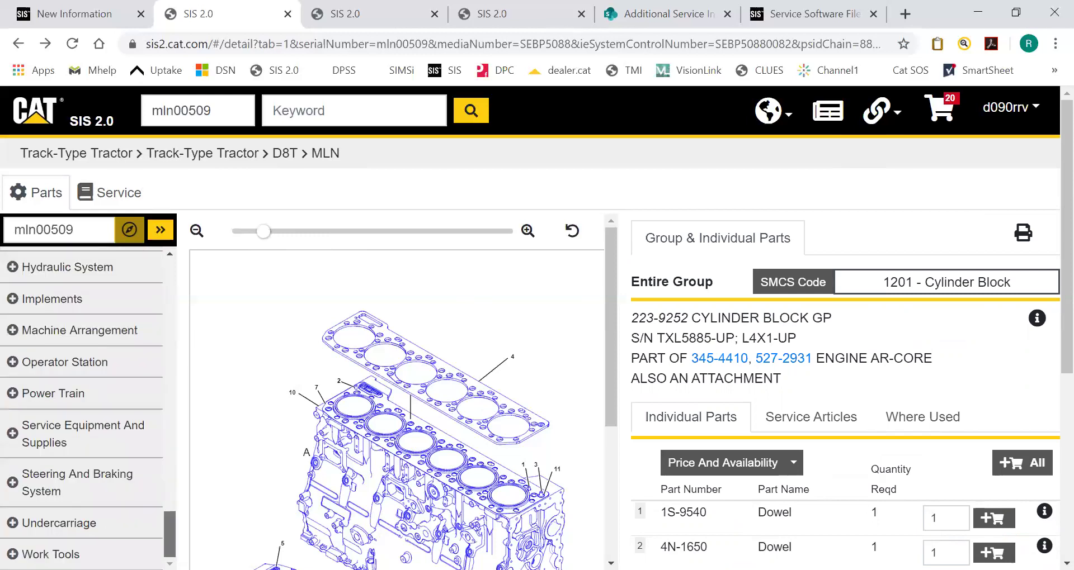
scroll(148, 292, up, 10)
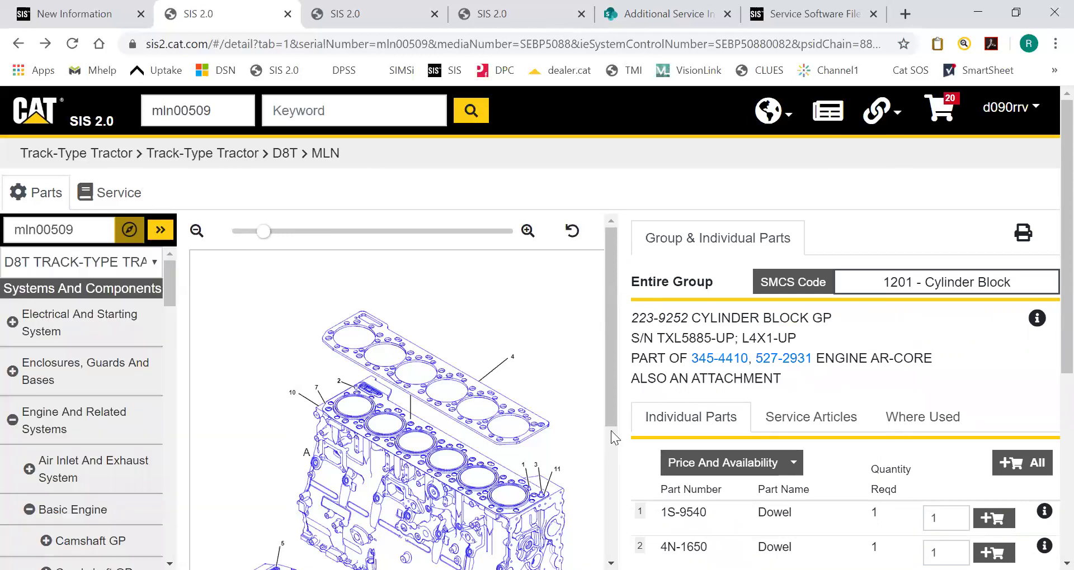
- Open the 488-1676 Cylinder Block AS and highlight callout 3, the 110-2220 Seal-Liner, in its illustration
scroll(905, 419, down, 5)
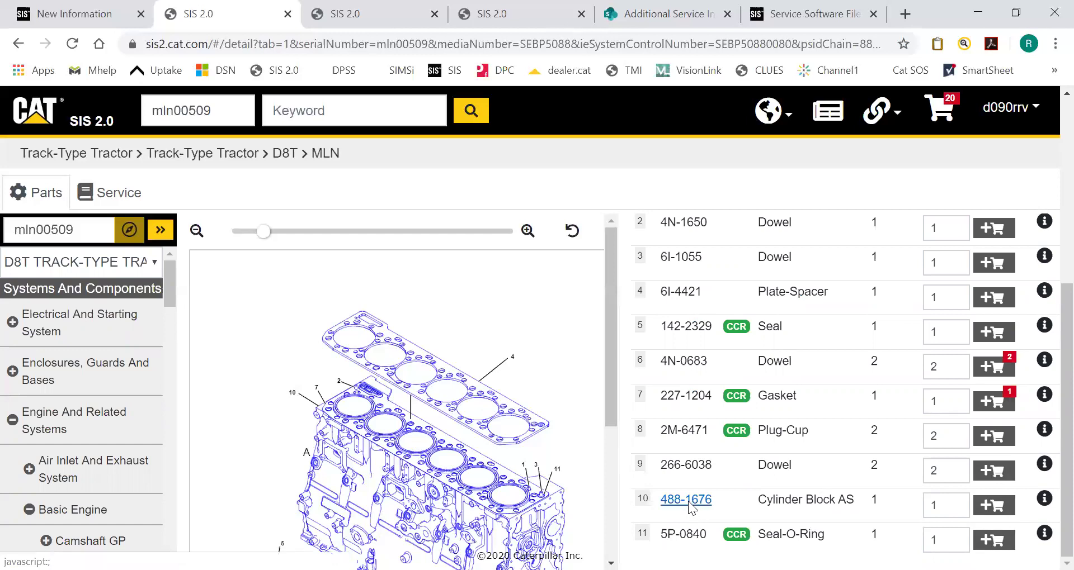
click(687, 501)
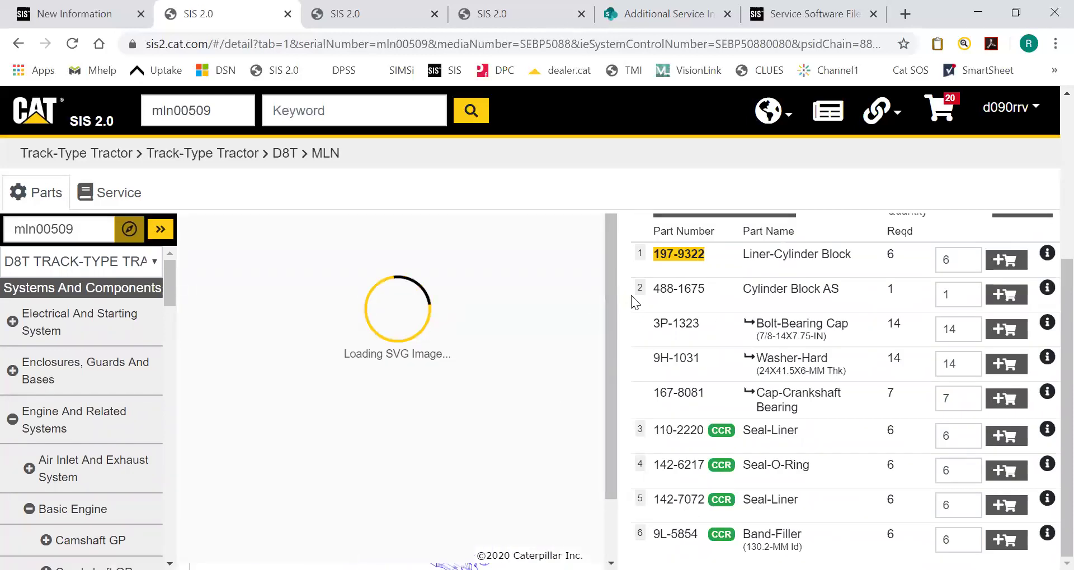
click(641, 430)
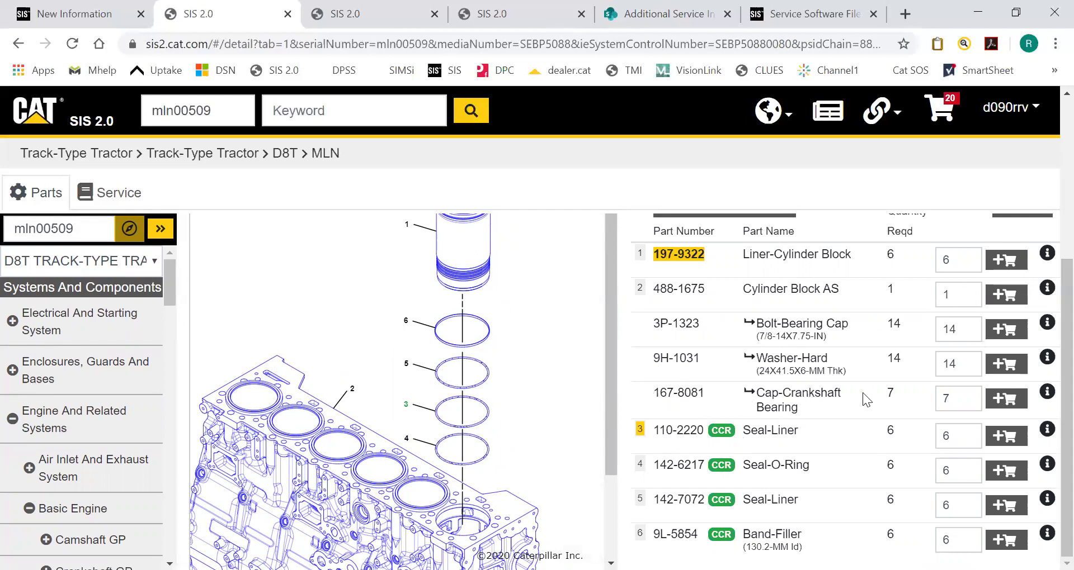
scroll(741, 323, up, 5)
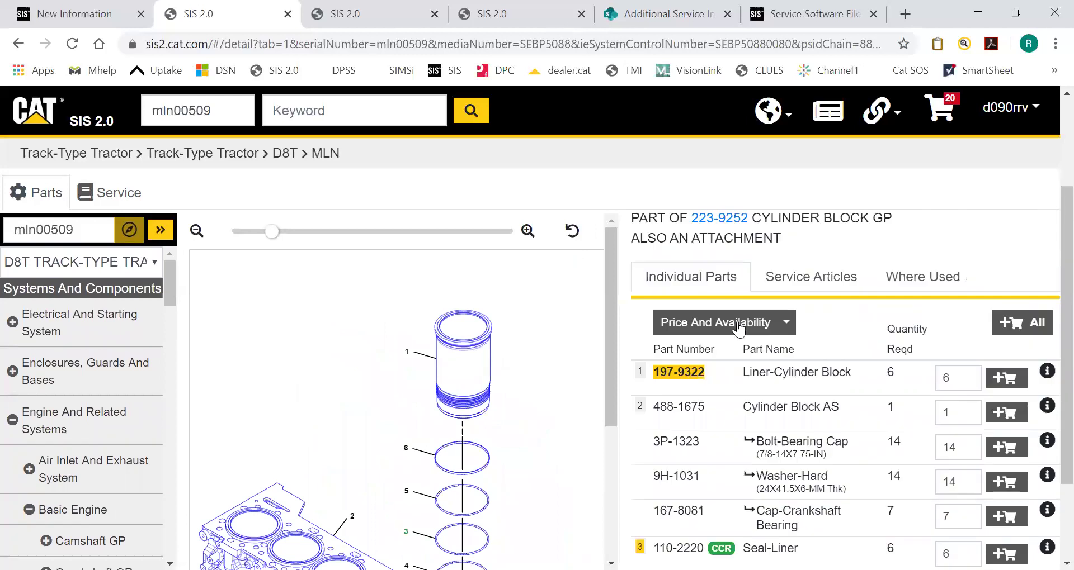
- Highlight the size descriptions under the 9H-1031 Washer-Hard and the 3P-1323 Bolt-Bearing Cap in the parts list
scroll(737, 321, down, 5)
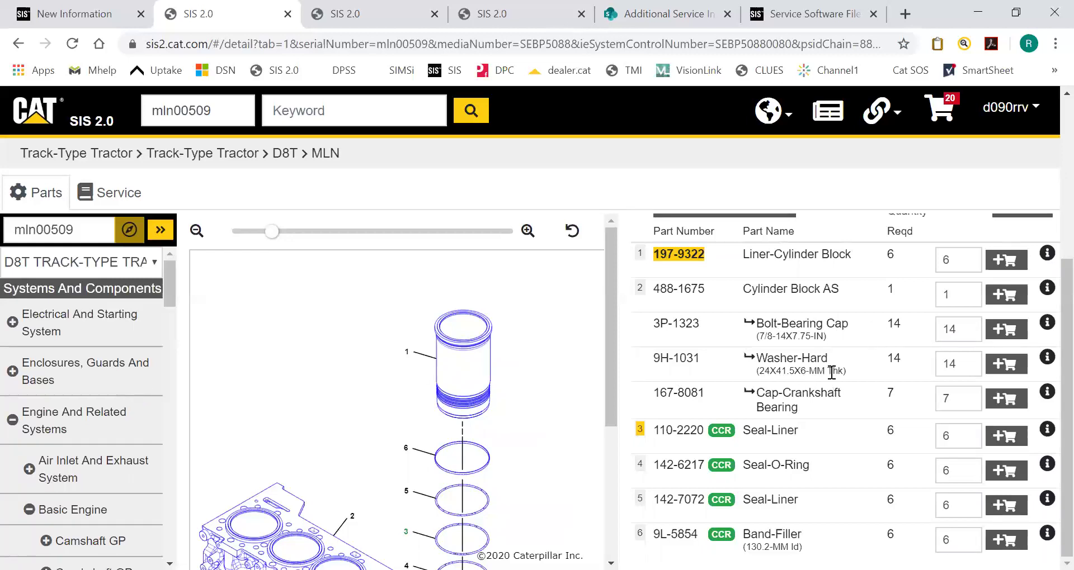
drag(848, 372, 756, 372)
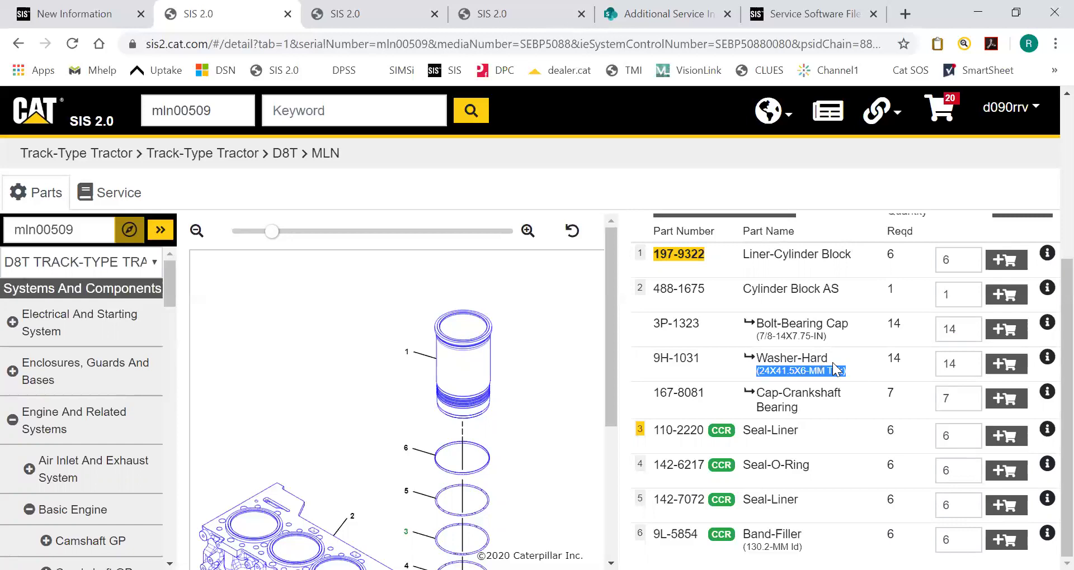
click(830, 339)
drag(831, 339, 764, 339)
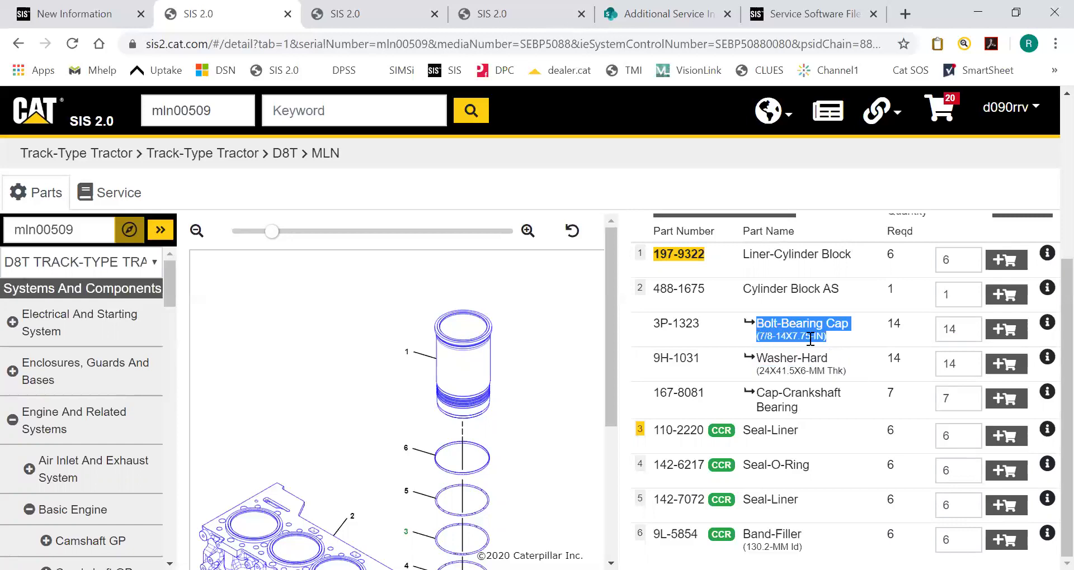
click(717, 334)
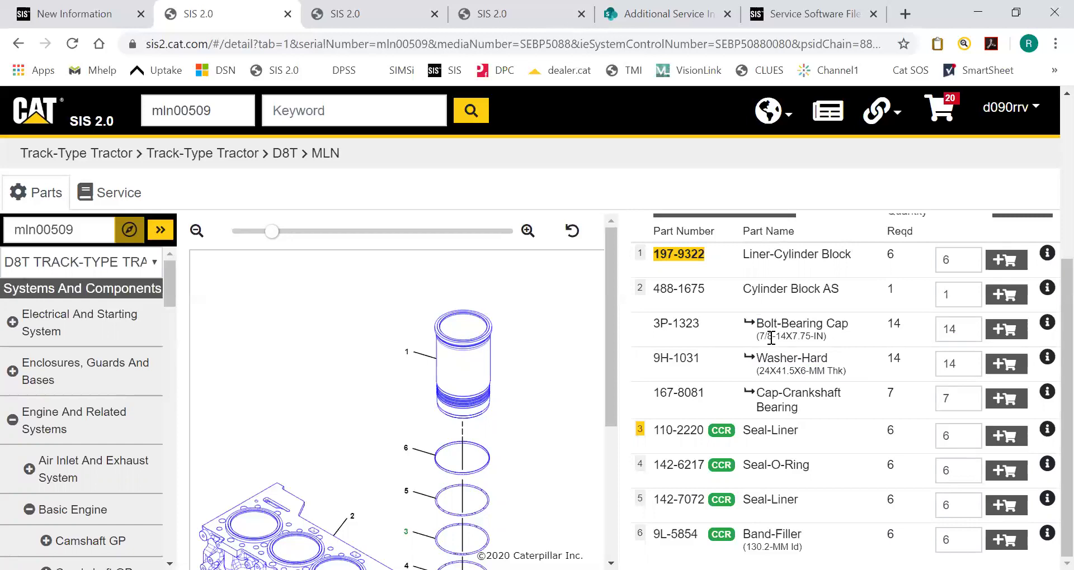
drag(760, 333, 808, 342)
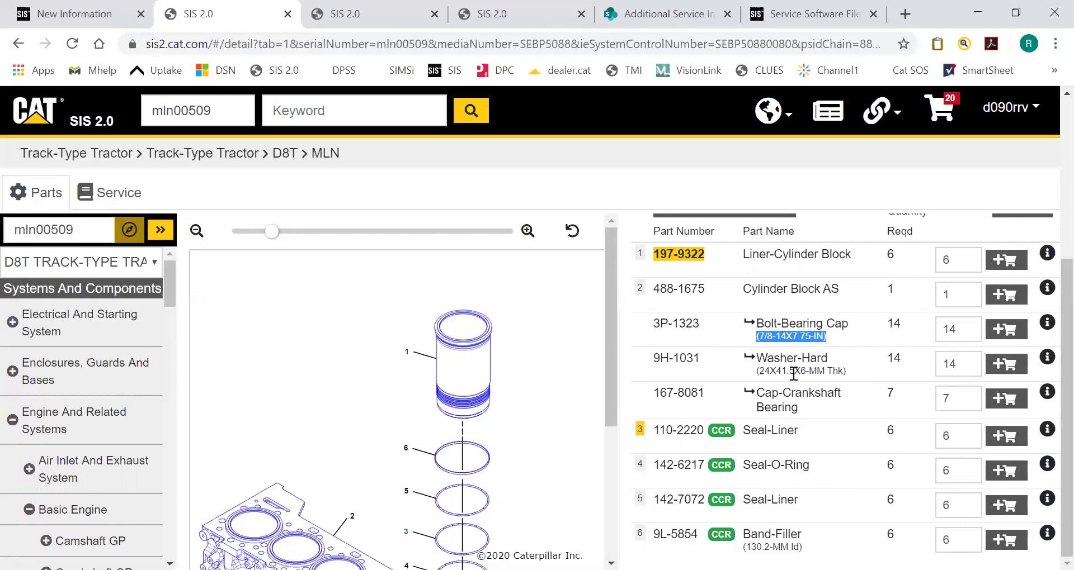
- Collapse Engine And Related Systems in the parts tree and highlight callout 2, the 488-1675 Cylinder Block AS, in the illustration
click(796, 412)
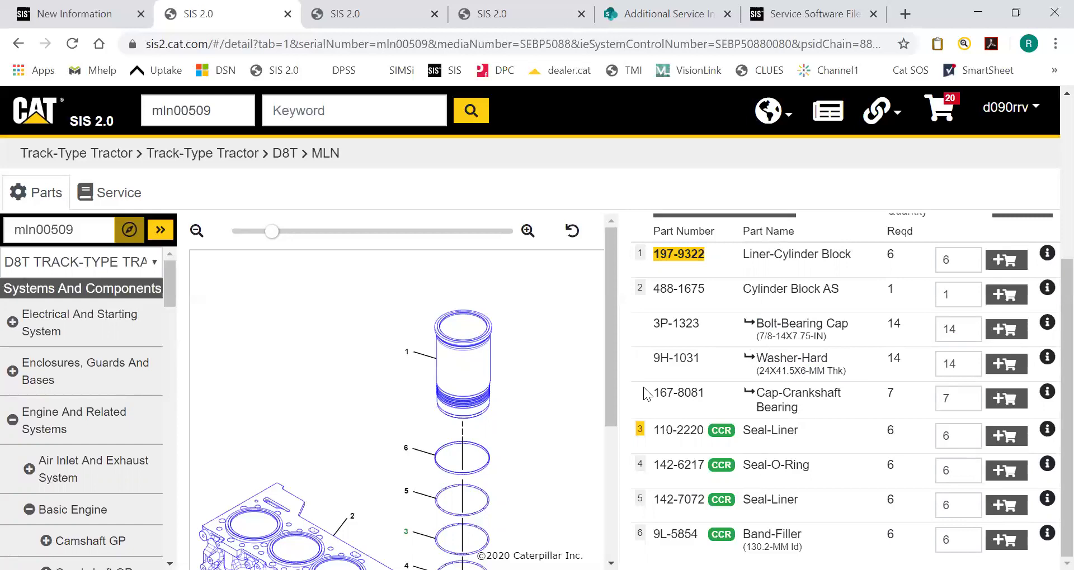
scroll(611, 364, down, 1)
drag(609, 362, 608, 422)
click(17, 404)
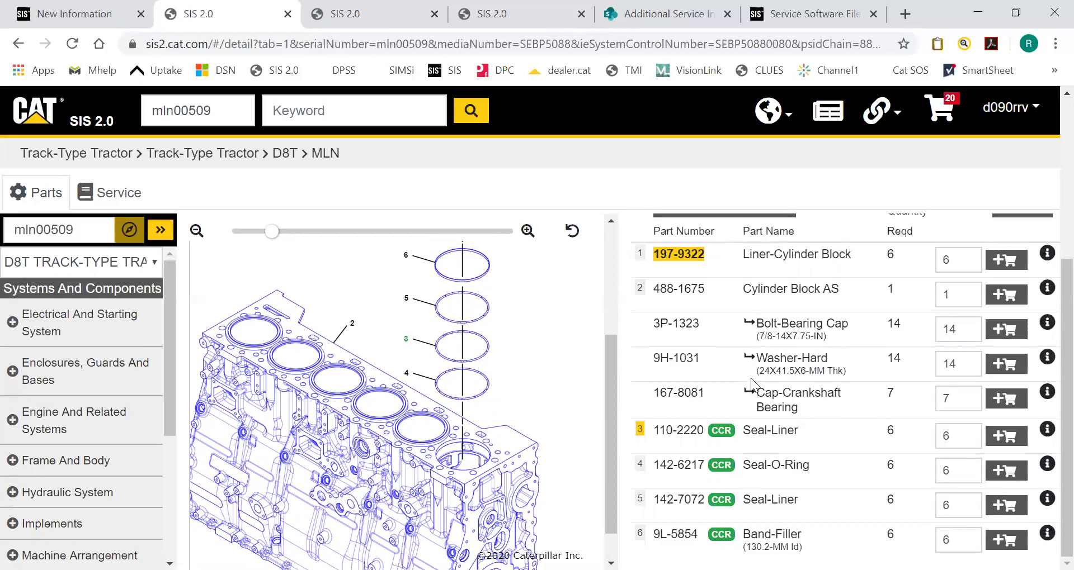
click(661, 291)
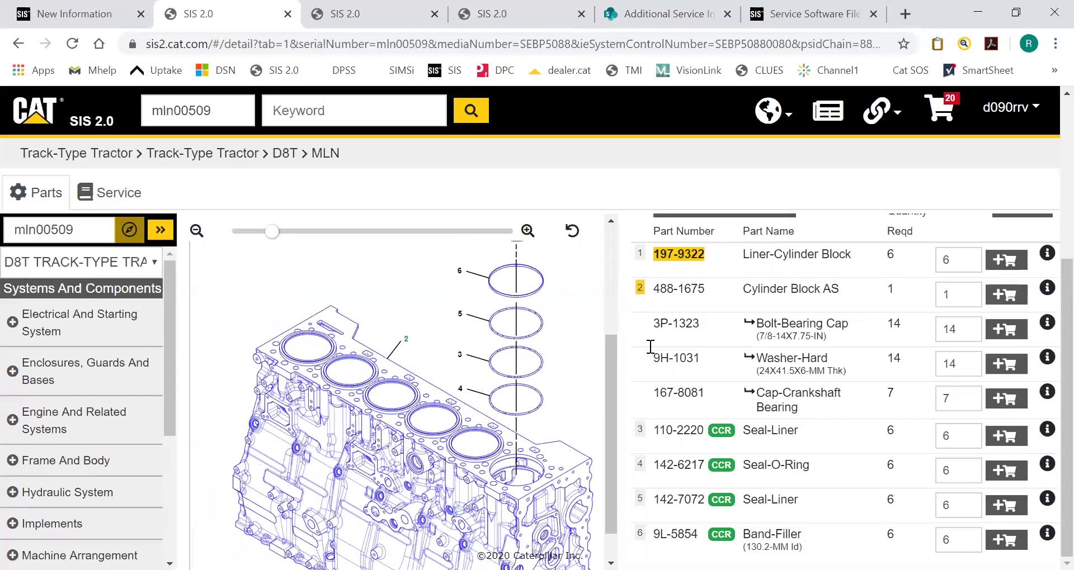
- Highlight the indented bolt, washer and bearing cap entries and the 488-1675 part number they belong to, and clear the selection
drag(796, 325, 812, 406)
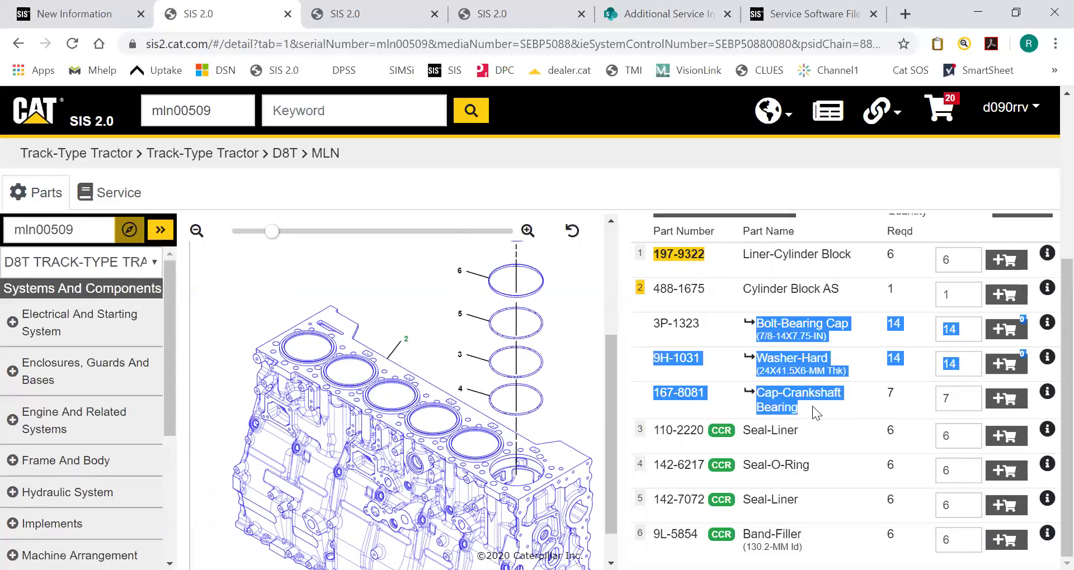
drag(710, 289, 636, 288)
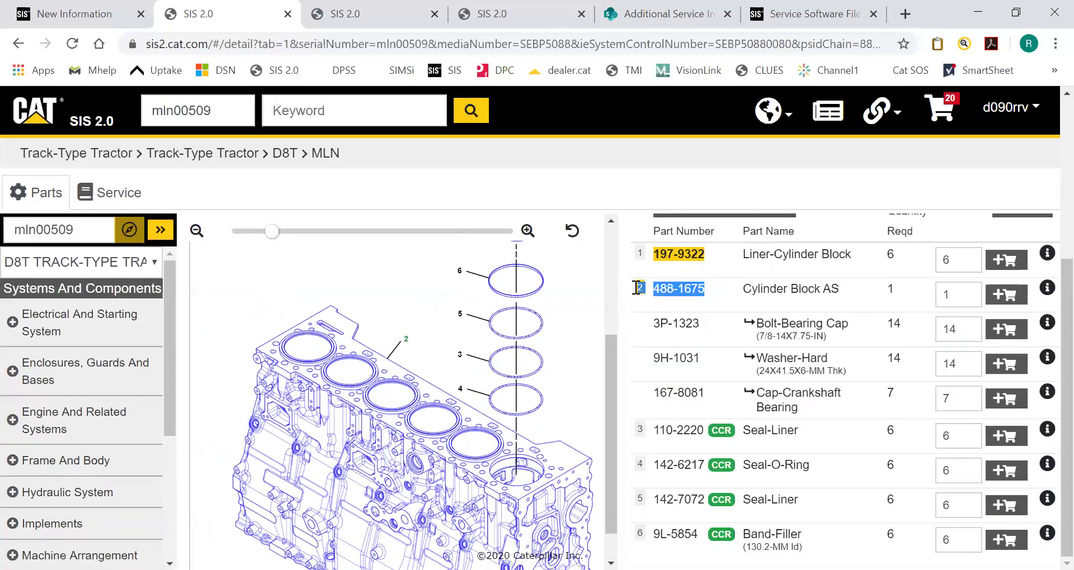
drag(743, 370, 830, 396)
click(863, 395)
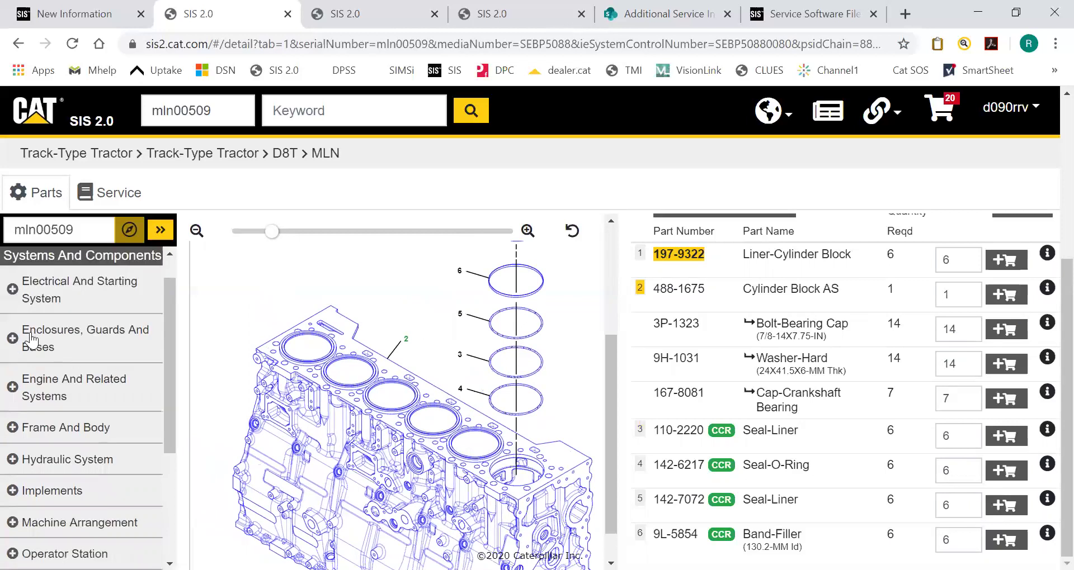
- Expand Electrical And Starting System and its Wiring GP category, and open the 362-0296 Wiring GP-Cem
click(34, 334)
scroll(72, 349, down, 10)
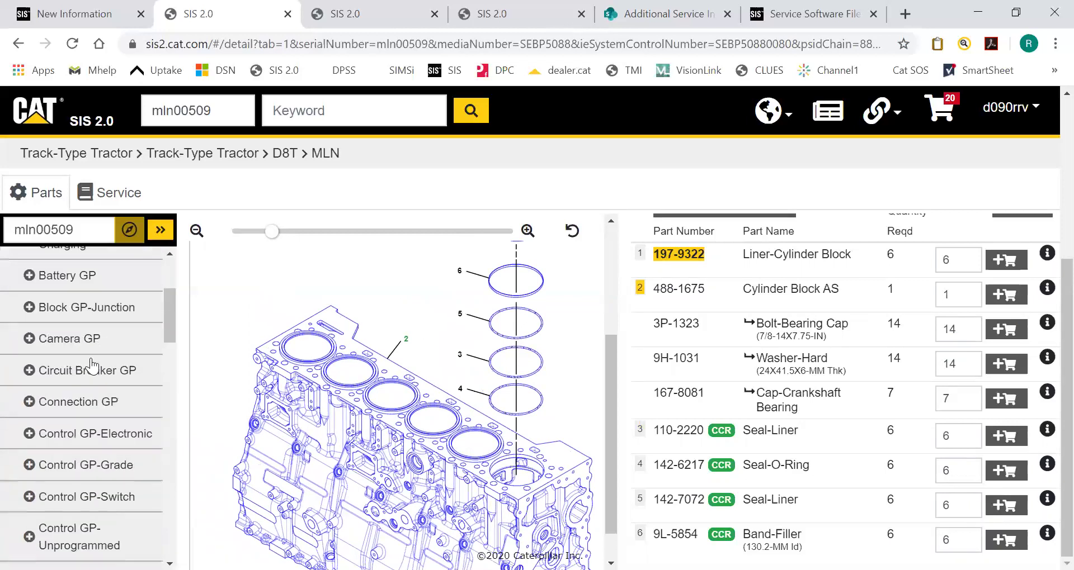
scroll(89, 406, down, 6)
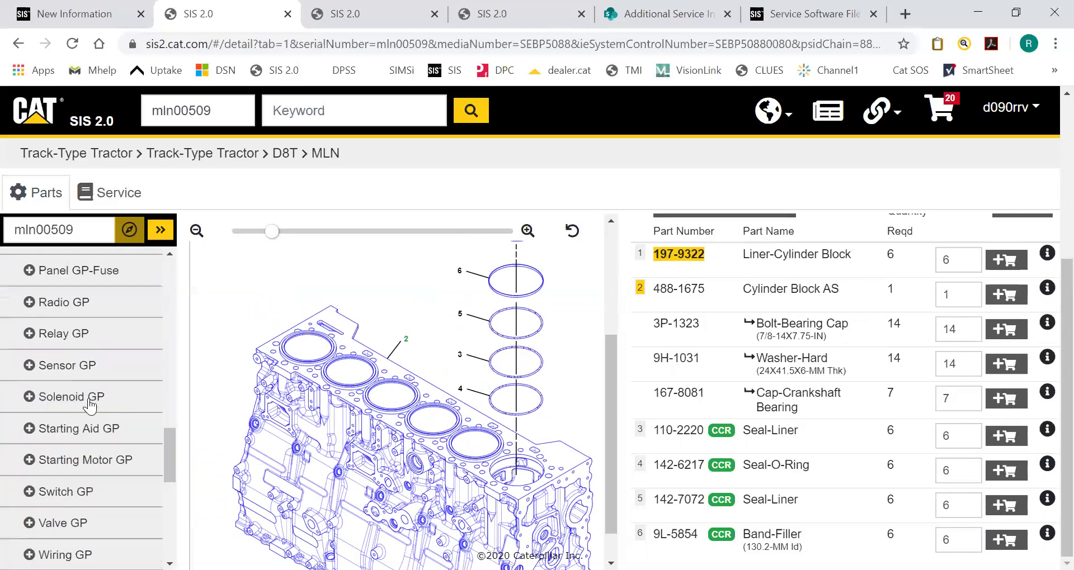
scroll(78, 346, up, 3)
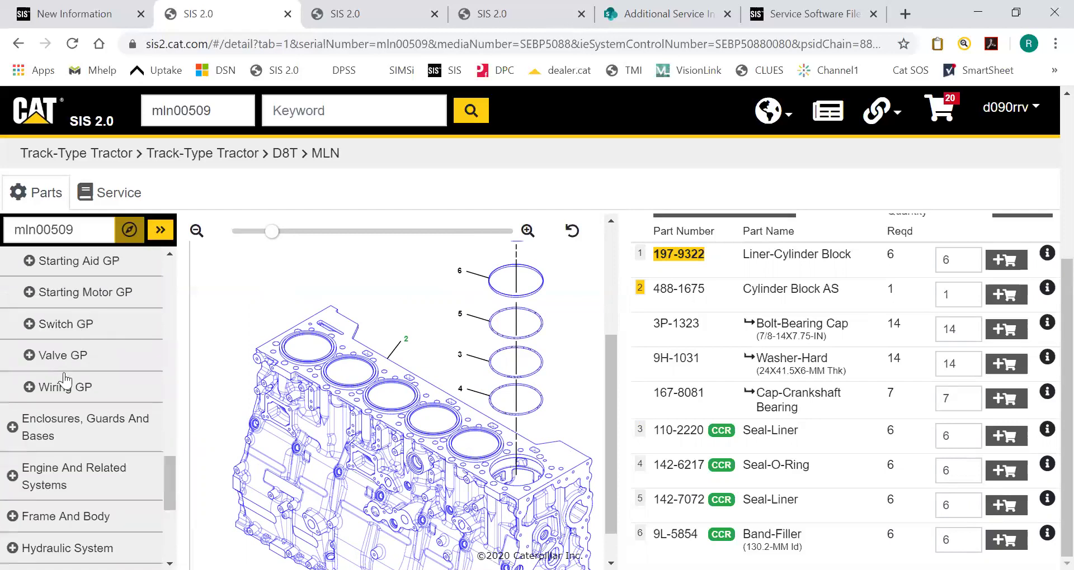
click(62, 384)
scroll(72, 372, down, 3)
scroll(86, 413, down, 8)
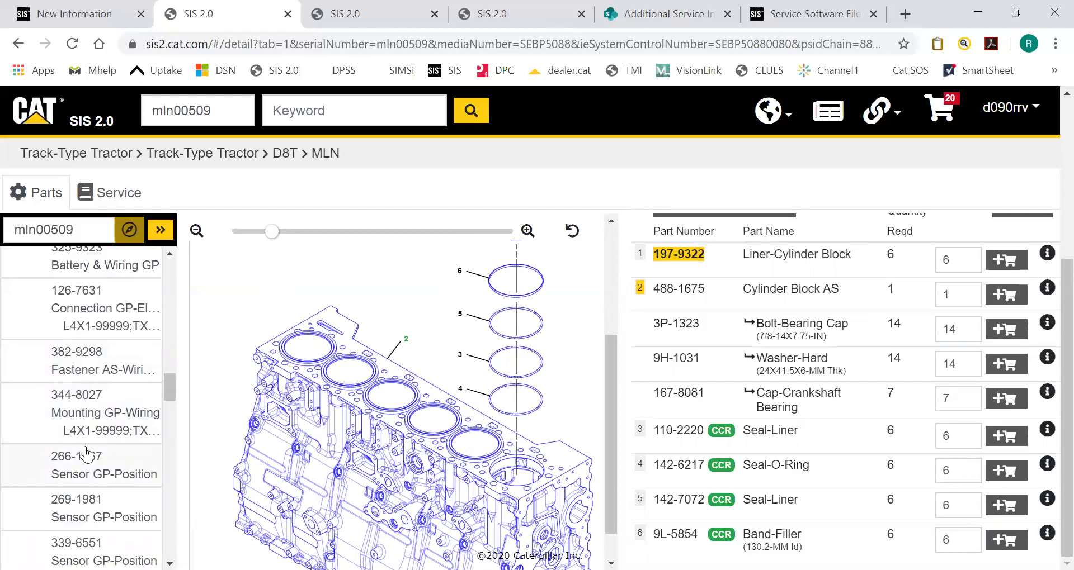
scroll(84, 432, down, 3)
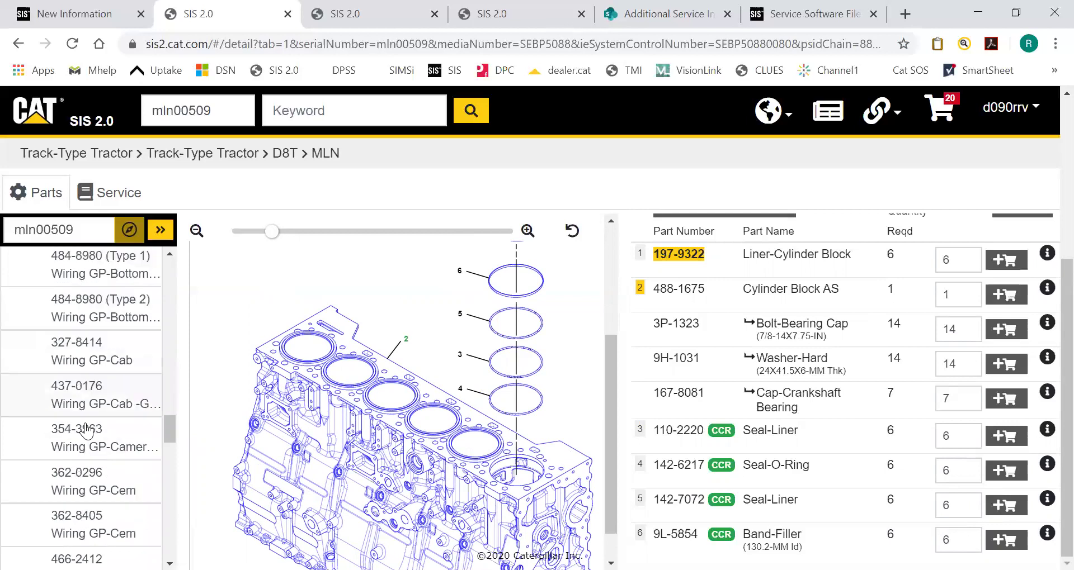
click(95, 405)
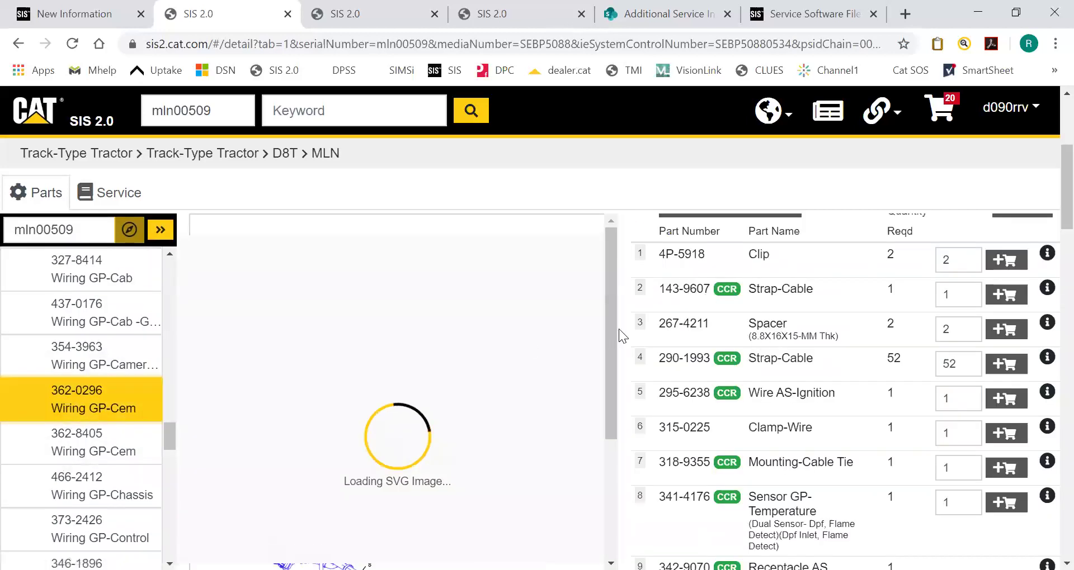
- Open the 327-8414 Wiring GP-Cab and highlight callout 10, the 340-4989 Panel GP-Control, in its illustration
scroll(92, 338, up, 2)
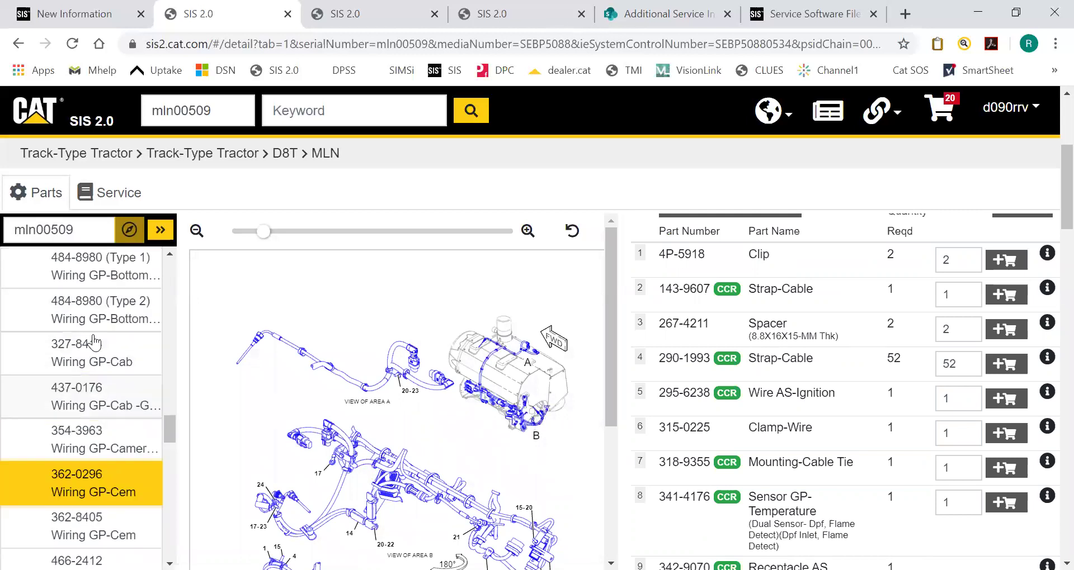
click(181, 349)
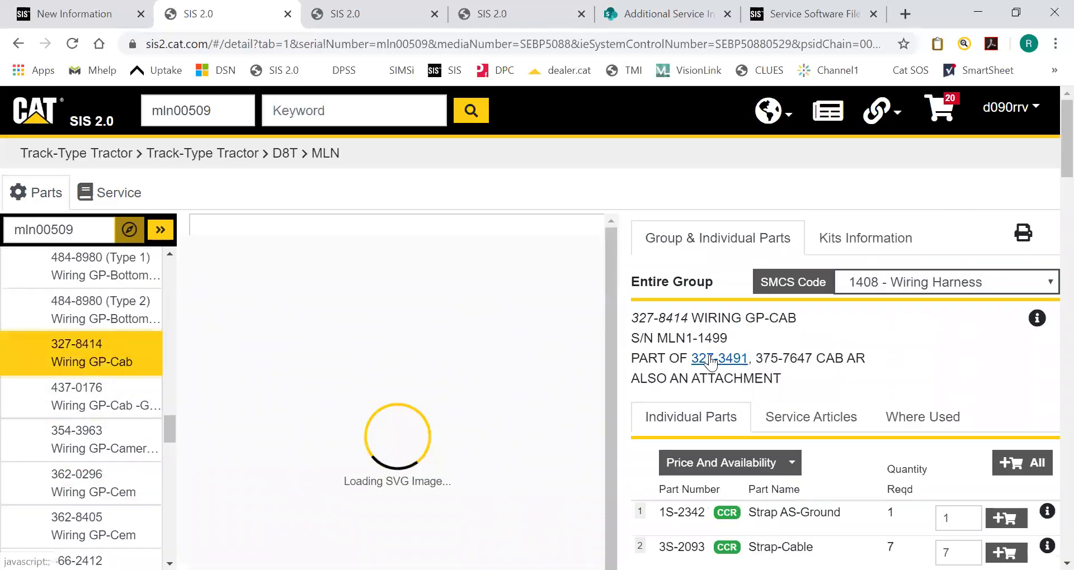
scroll(805, 341, down, 5)
scroll(822, 344, down, 10)
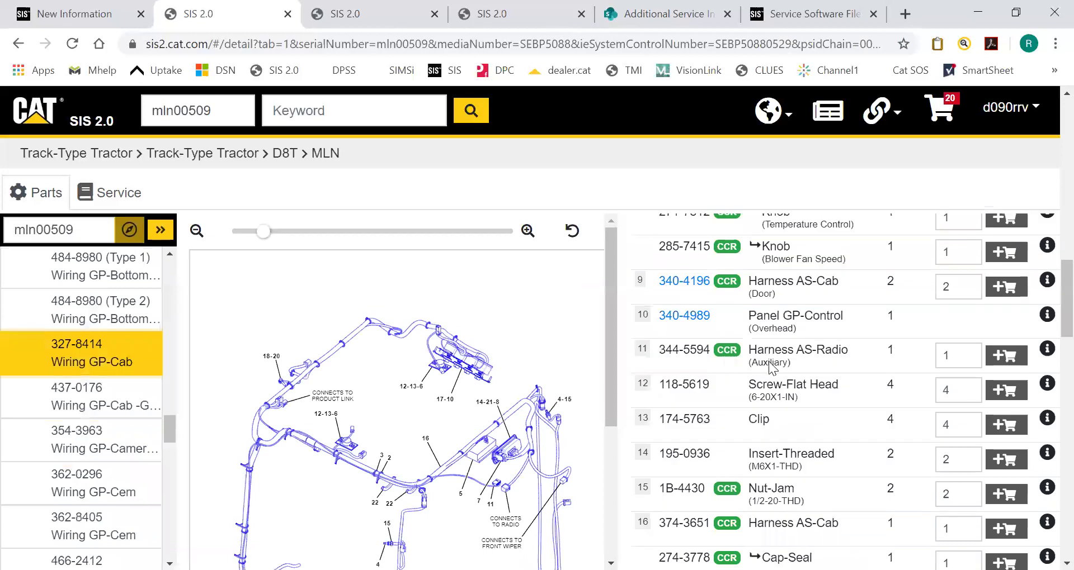
click(644, 317)
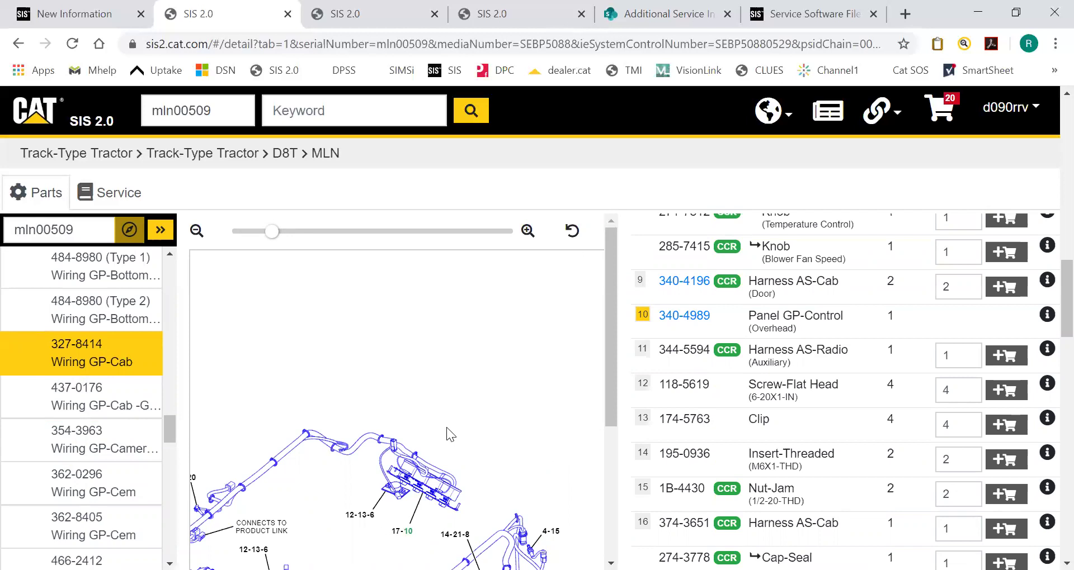
drag(608, 293, 609, 377)
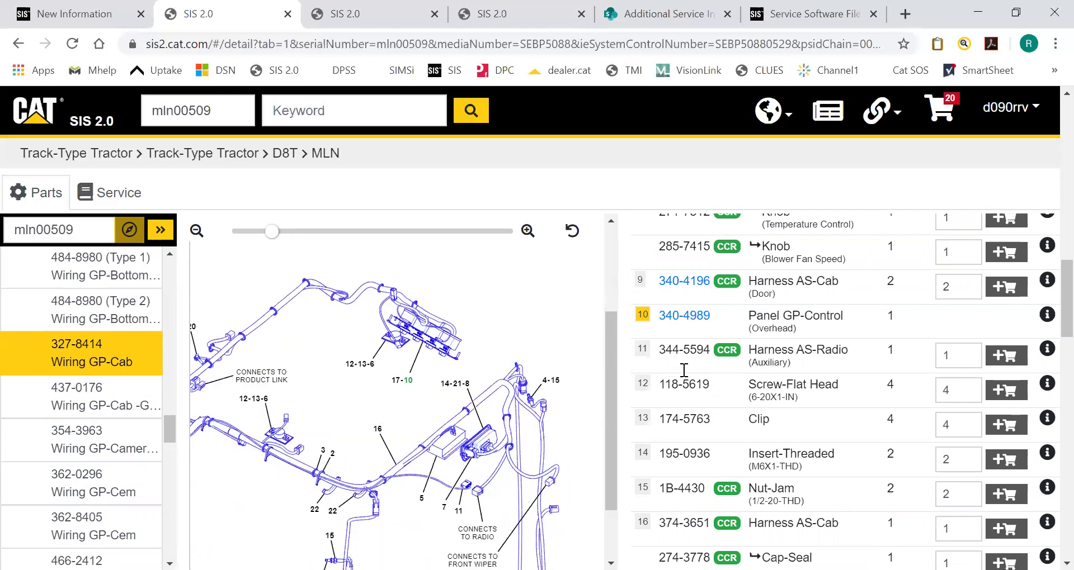
- Highlight callout 16, the 374-3651 Harness AS-Cab, and examine its location in the cab wiring illustration
scroll(681, 453, down, 4)
click(643, 271)
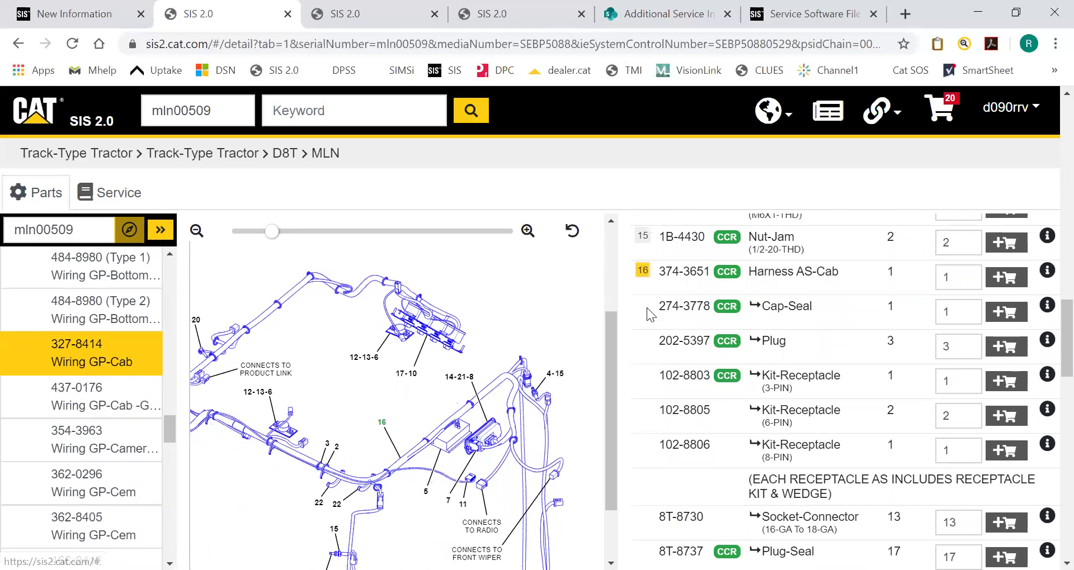
scroll(562, 377, up, 3)
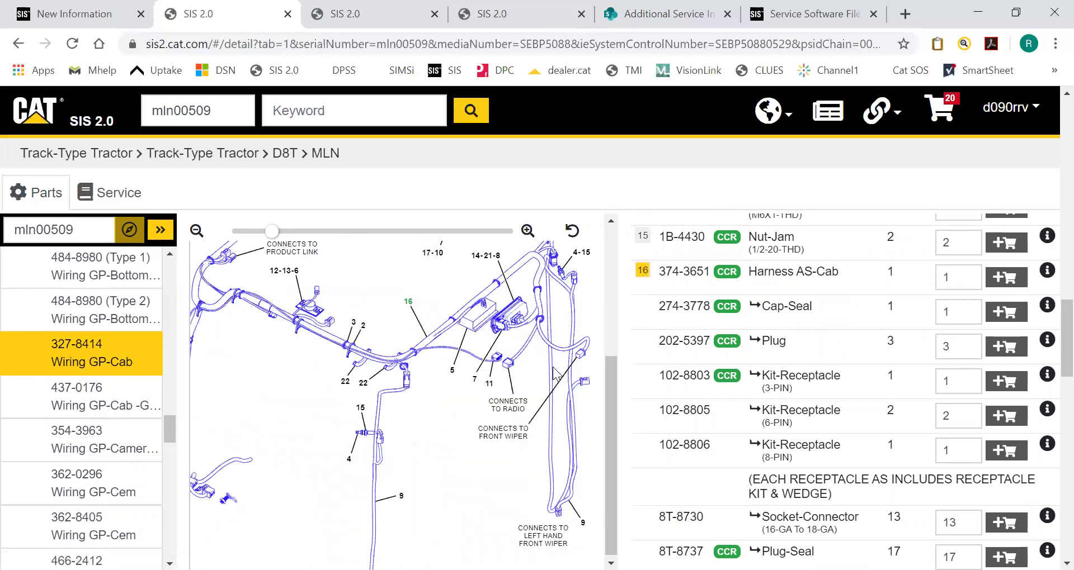
scroll(694, 397, up, 10)
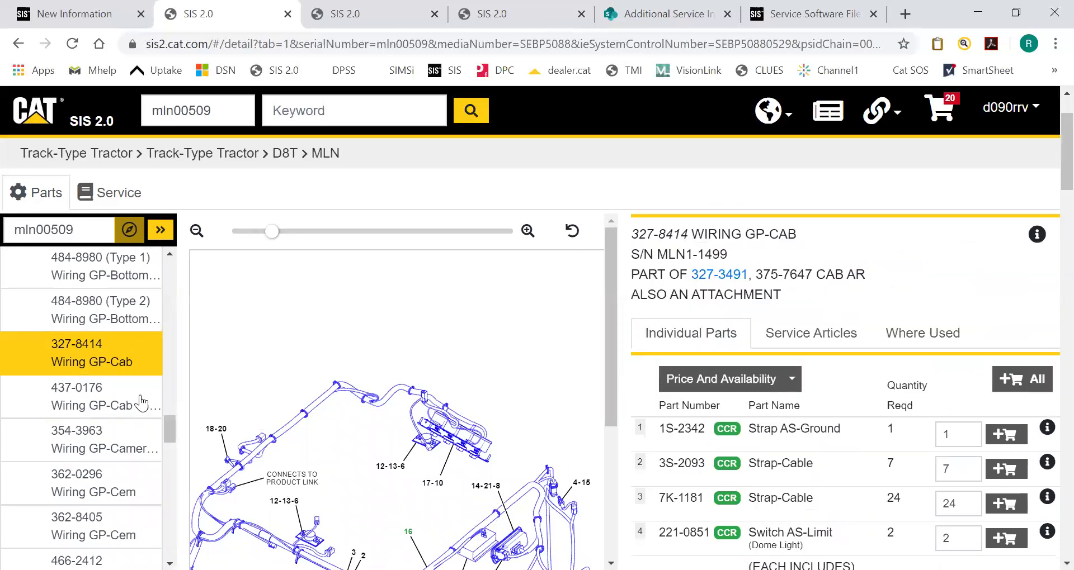
- Open the 484-8980 (Type 2) Wiring GP-Bottom Guard and examine its illustration and parts list
click(114, 311)
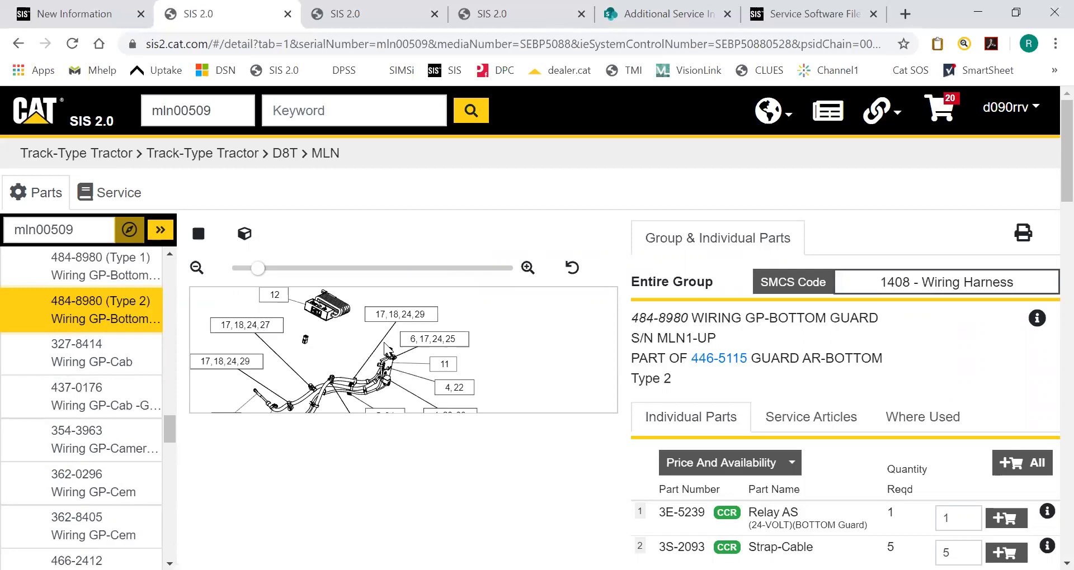
drag(388, 405, 450, 347)
drag(442, 403, 359, 348)
scroll(382, 368, down, 2)
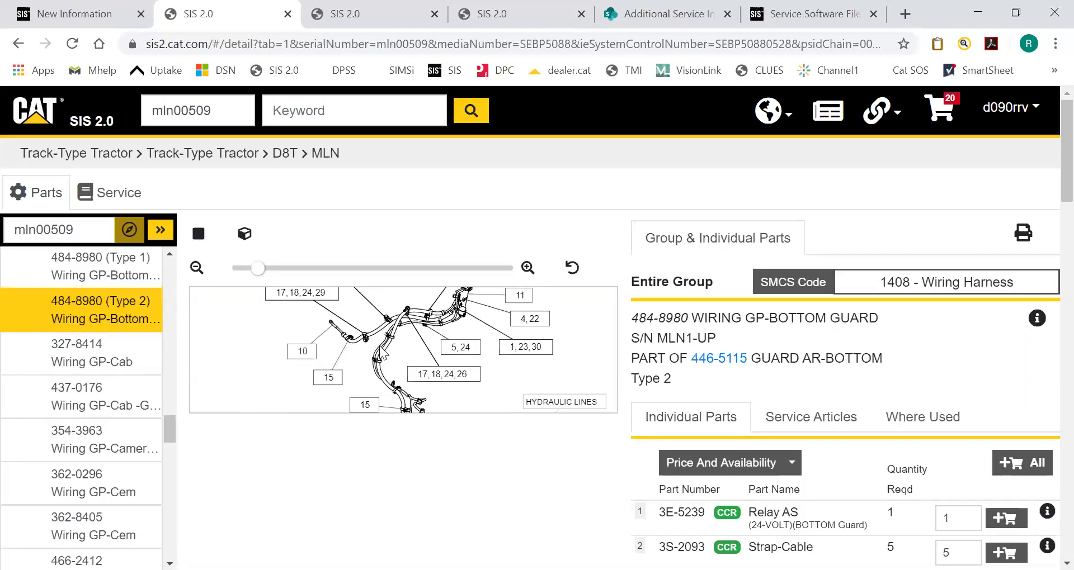
scroll(533, 420, down, 3)
scroll(643, 416, down, 4)
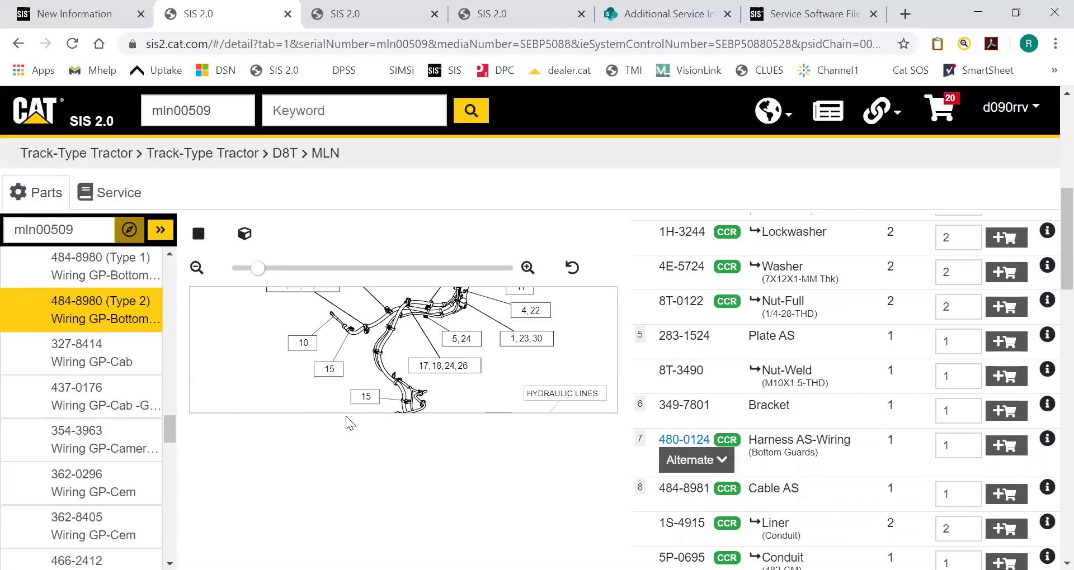
scroll(495, 369, down, 2)
scroll(495, 364, down, 2)
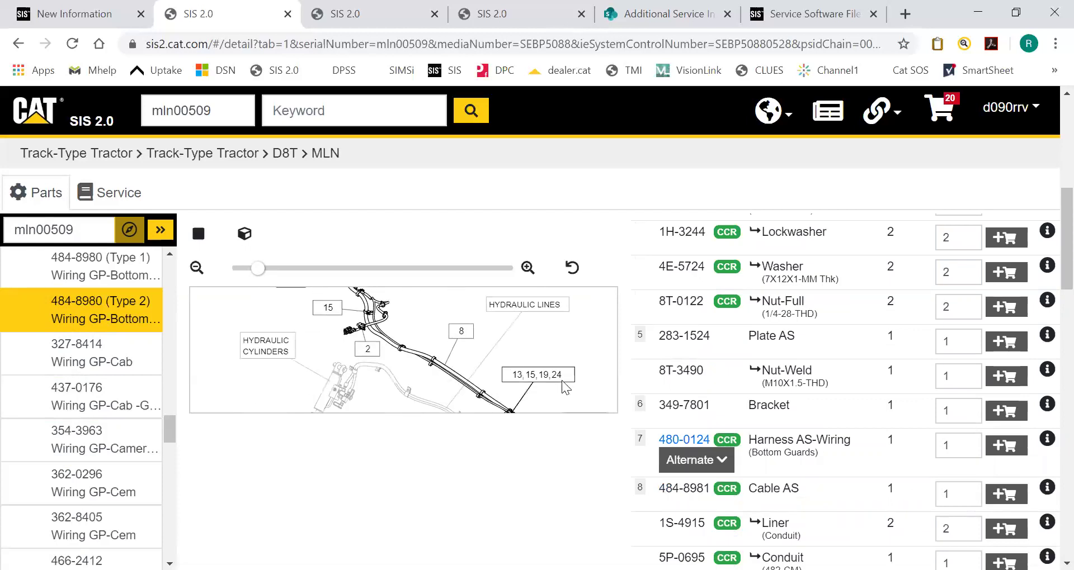
- Follow the 480-0124 Harness AS-Wiring link, return to the bottom guard wiring group, and show the harness's alternate replacement kits
click(679, 442)
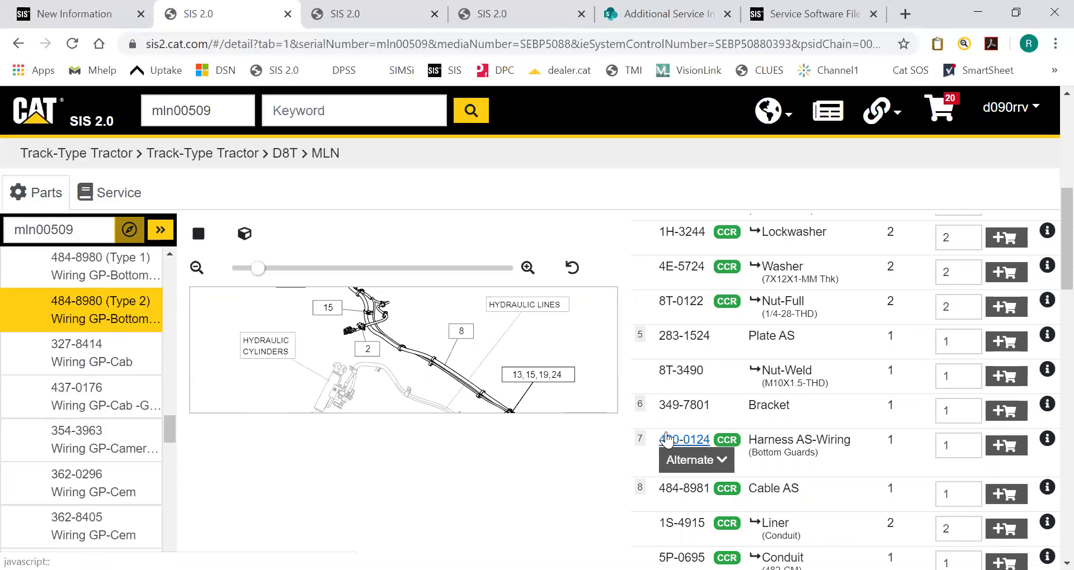
scroll(710, 444, down, 10)
click(743, 353)
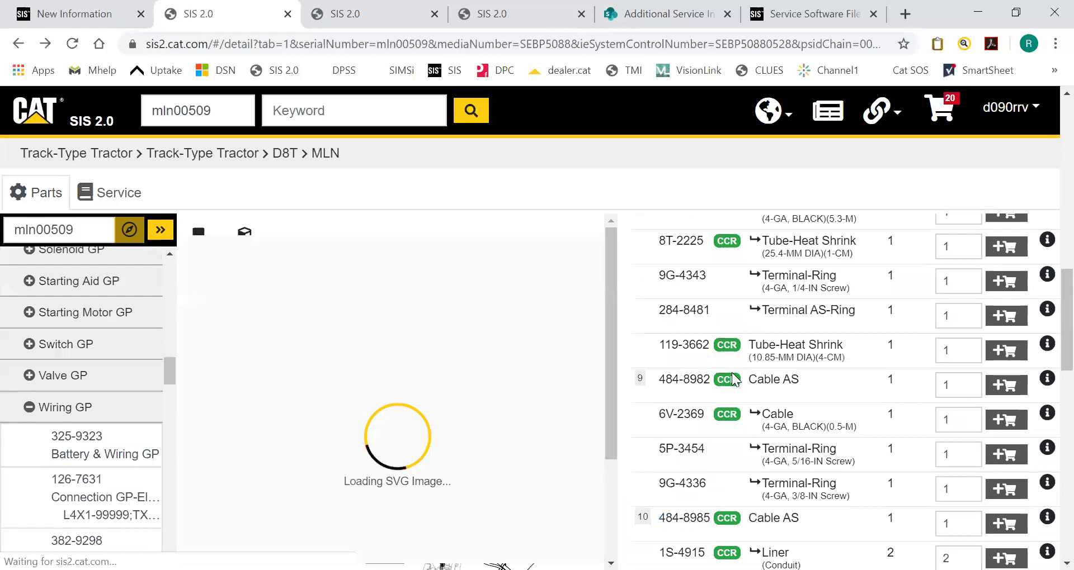
scroll(727, 336, up, 3)
click(718, 409)
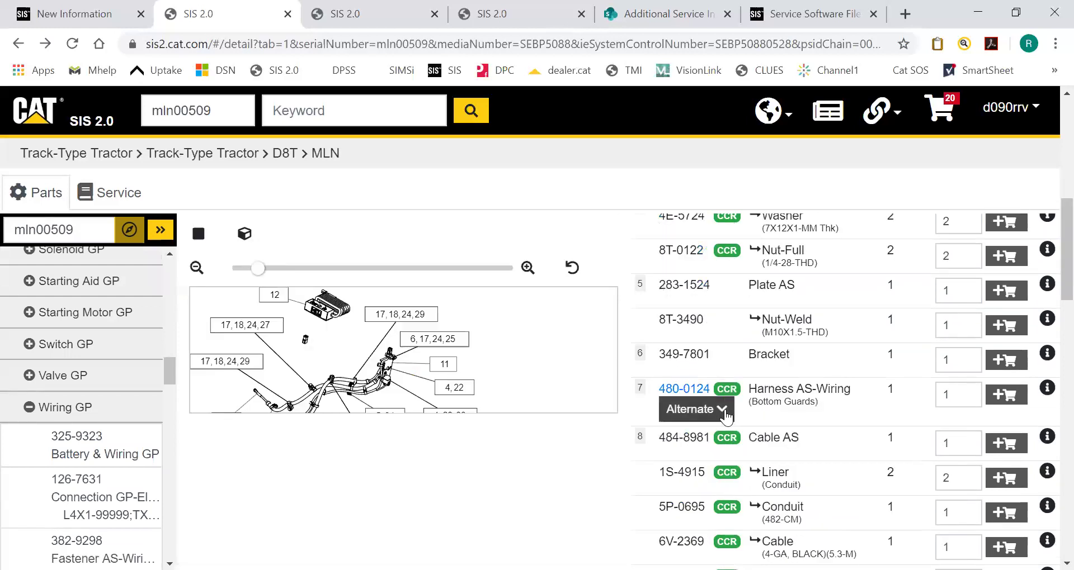
scroll(741, 392, down, 2)
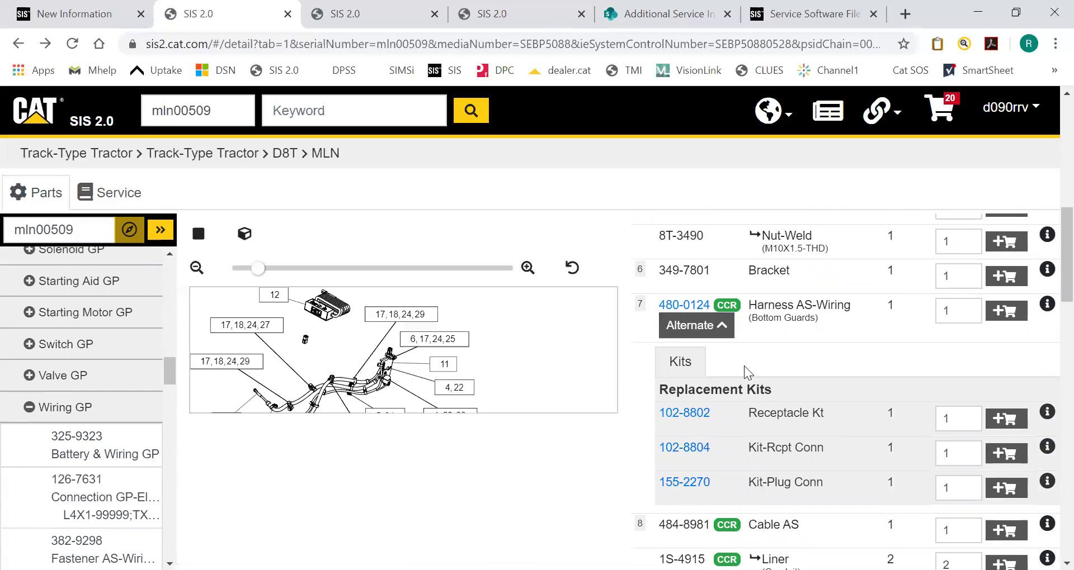
scroll(765, 350, down, 10)
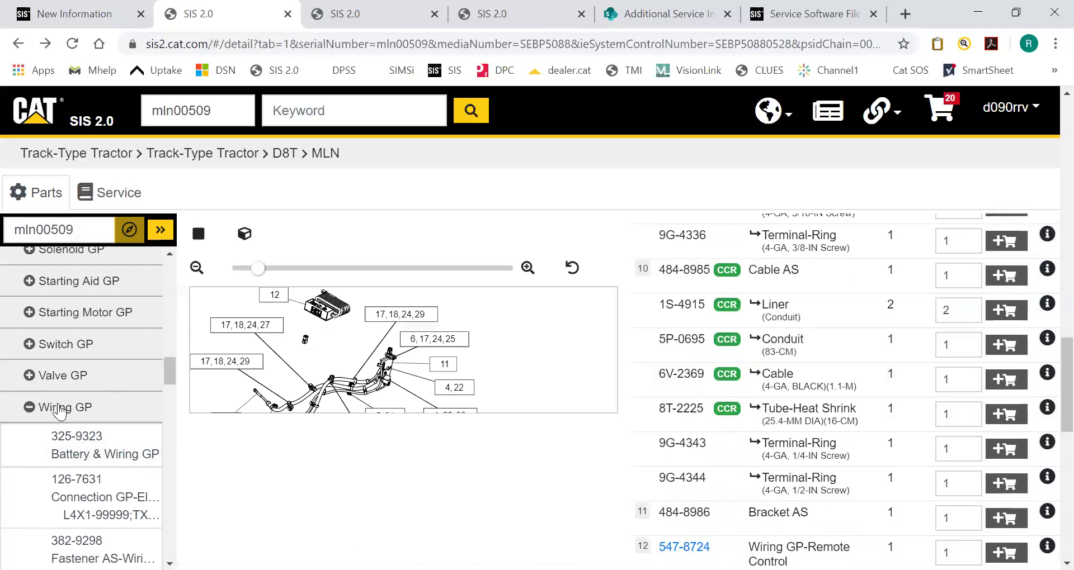
- Expand Hydraulic System and its Accumulator GP category, and open the 179-9387 Accumulator GP-Hydraulic
scroll(60, 413, down, 15)
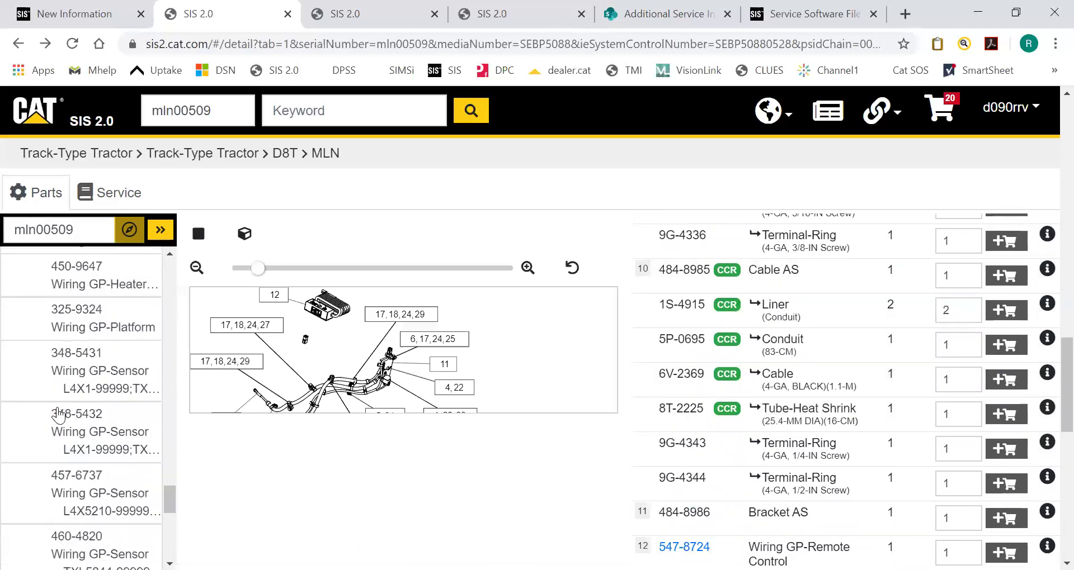
click(62, 389)
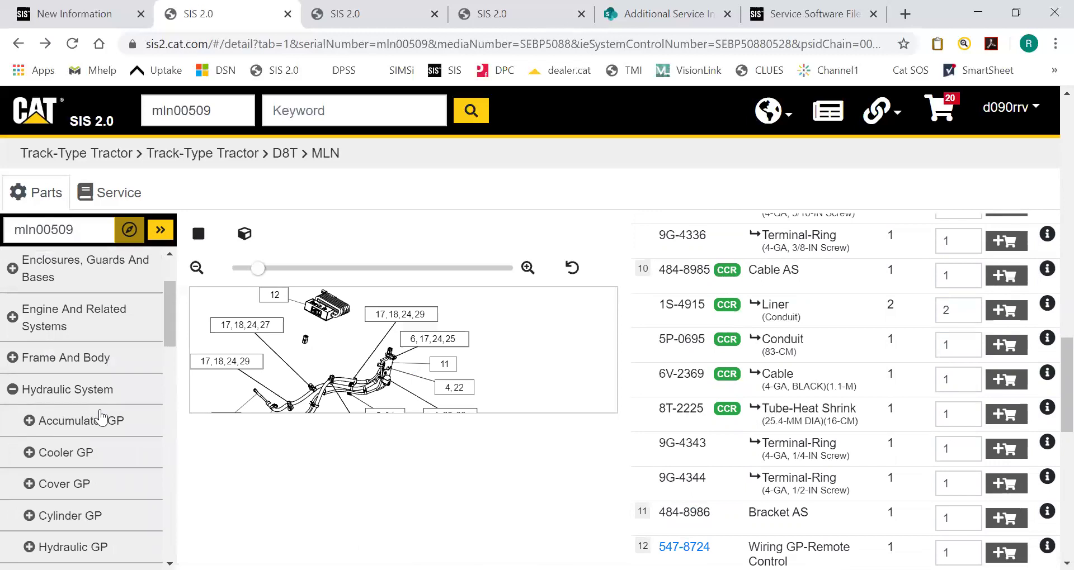
click(70, 424)
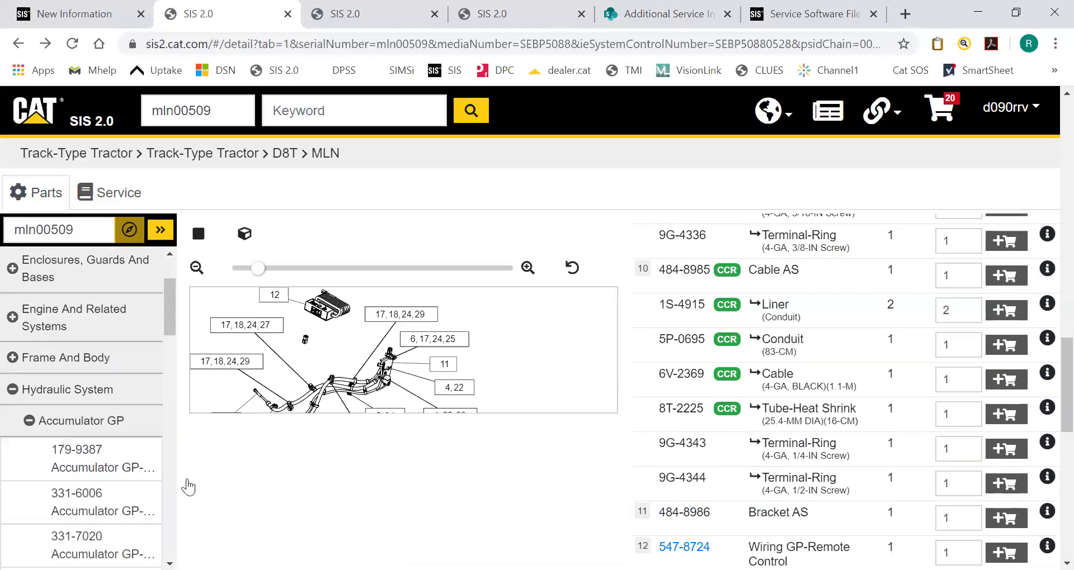
click(82, 470)
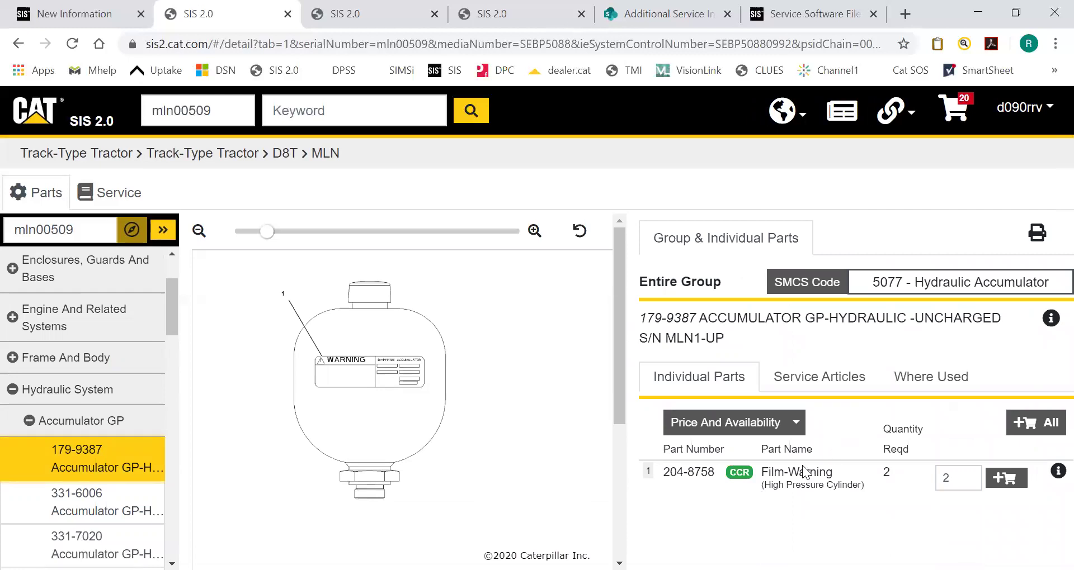
- Expand the Cylinder GP category, open the 345-9088 Cylinder AR-Dual Tilt, and examine the tilt cylinder closely in its illustration
scroll(84, 481, down, 5)
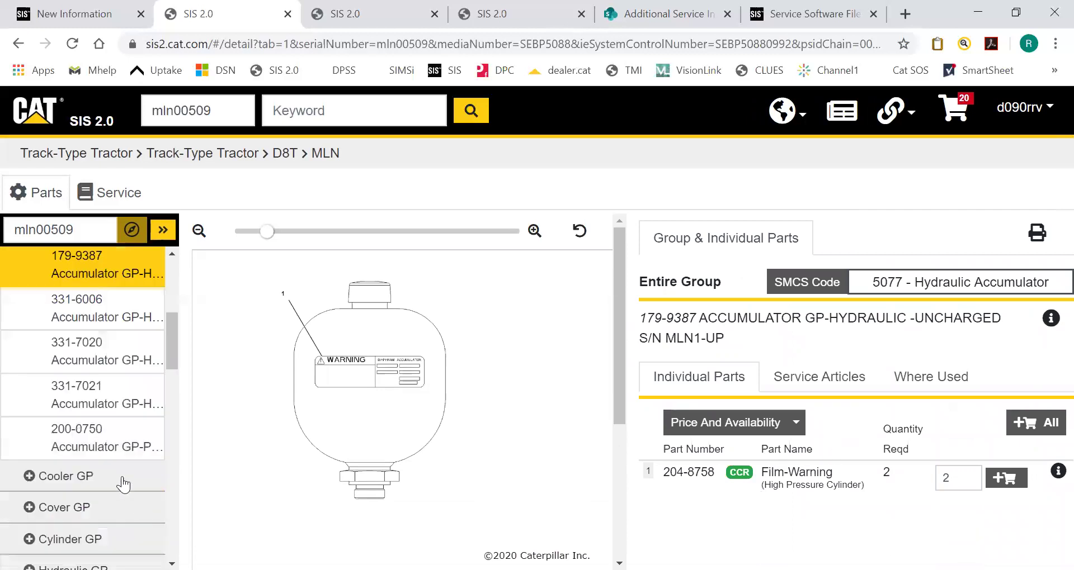
click(100, 486)
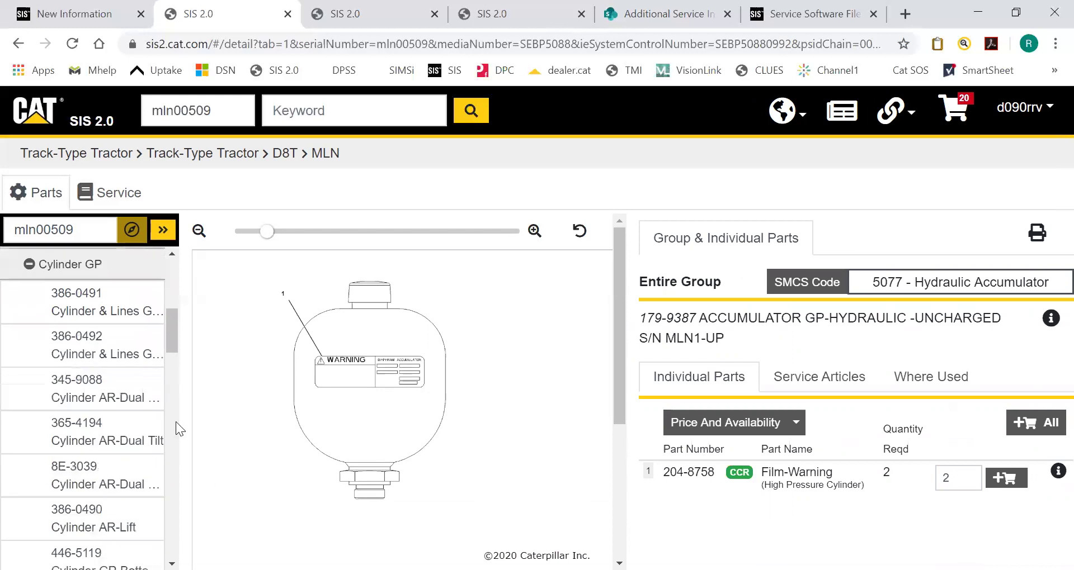
click(132, 411)
scroll(756, 462, down, 1)
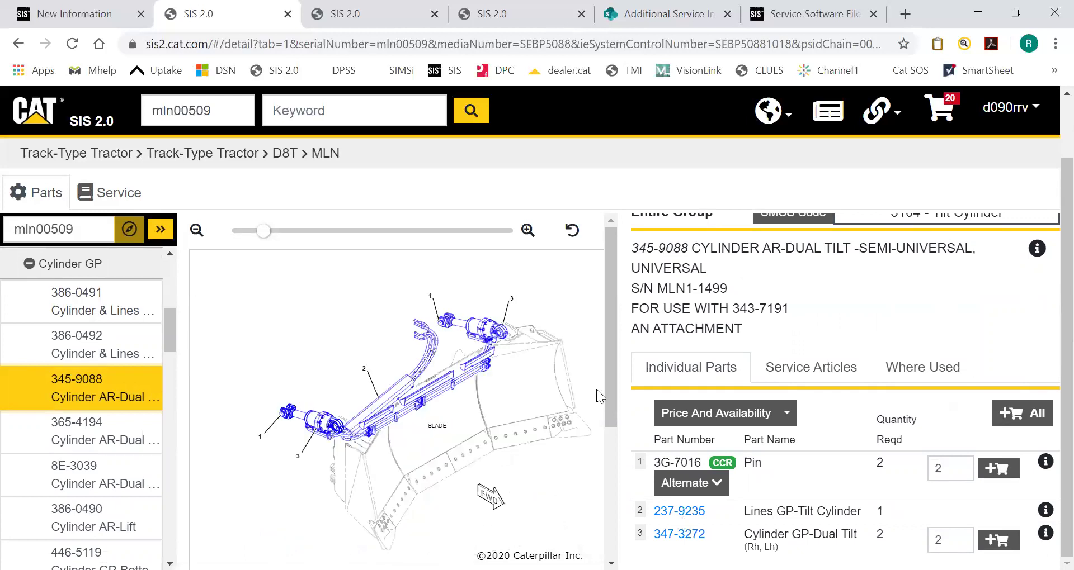
drag(252, 235, 355, 232)
drag(364, 325, 500, 446)
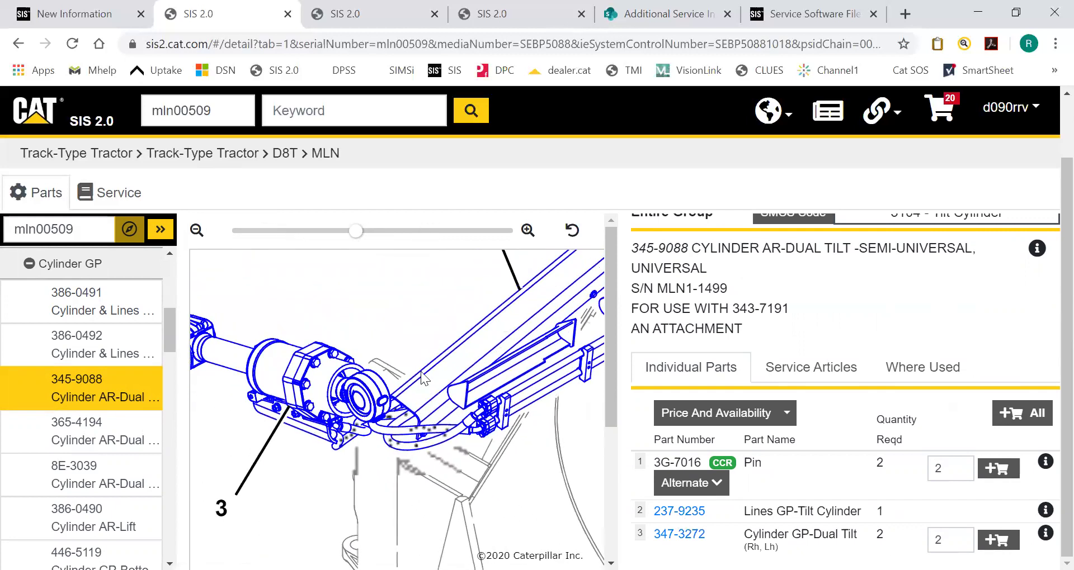
- Open the machine's service information and look through the full list of document categories, from Applied Failure Analysis to Troubleshooting
click(118, 199)
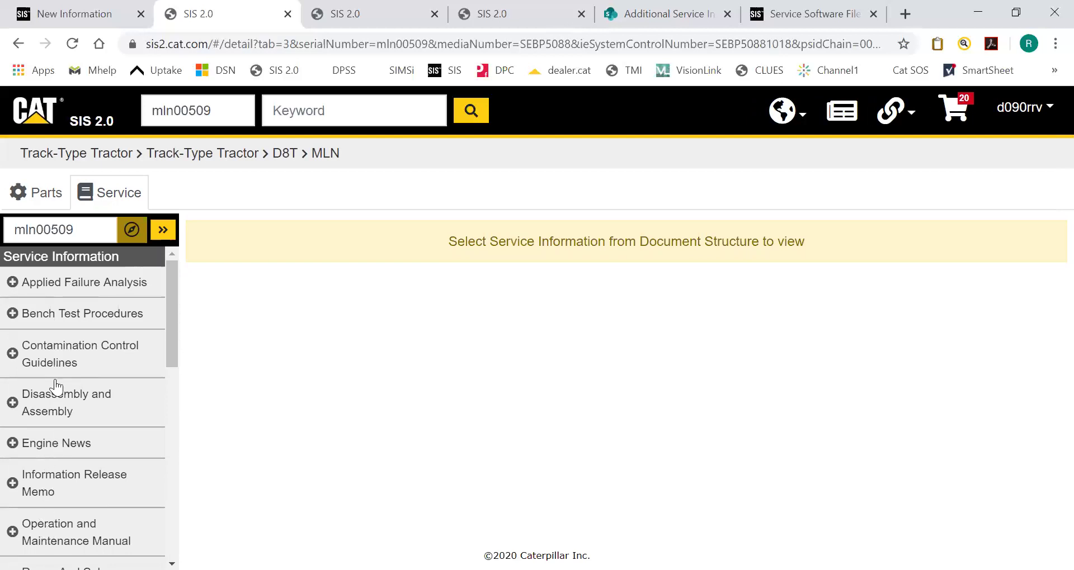
scroll(49, 417, down, 9)
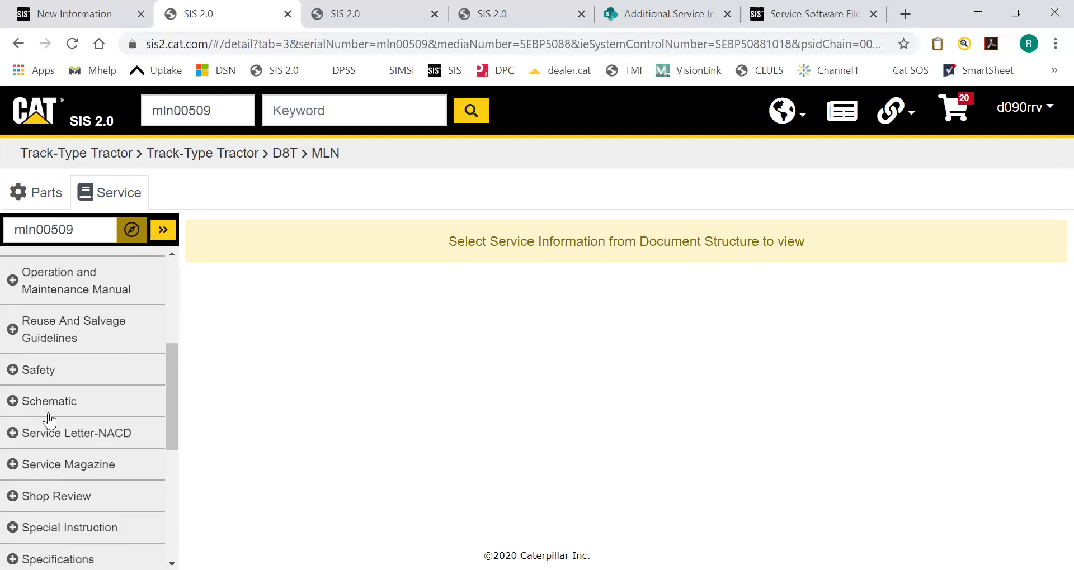
scroll(50, 420, down, 2)
scroll(49, 417, up, 10)
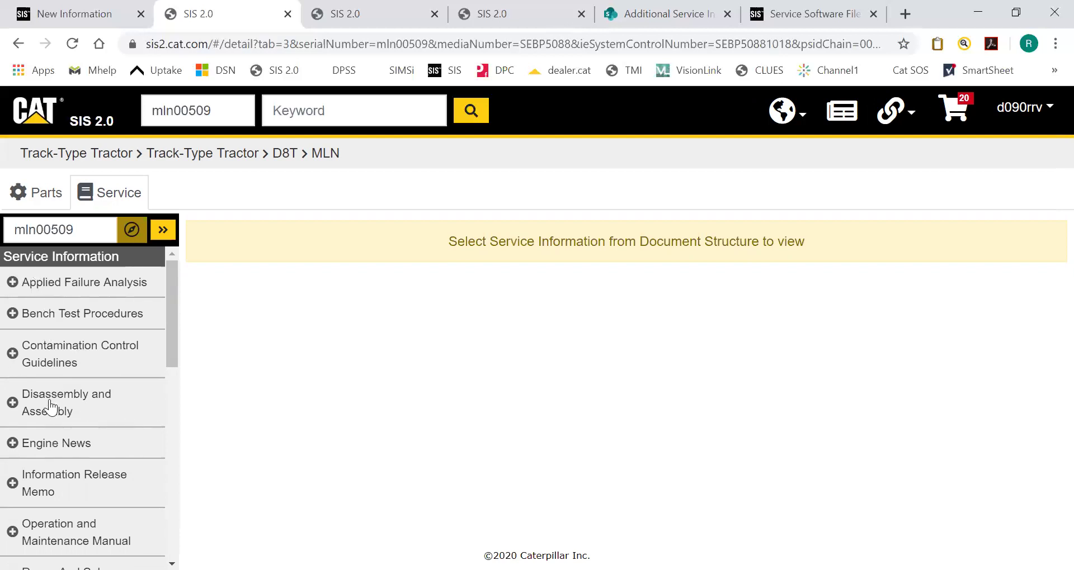
scroll(50, 410, down, 6)
scroll(46, 412, up, 6)
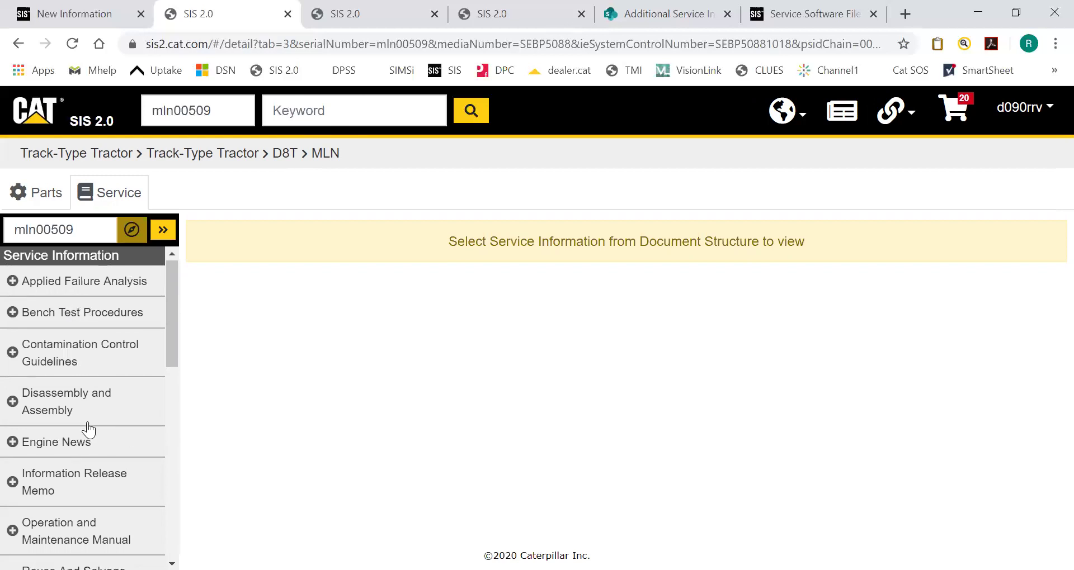
scroll(86, 442, down, 5)
scroll(170, 376, up, 5)
scroll(101, 482, down, 7)
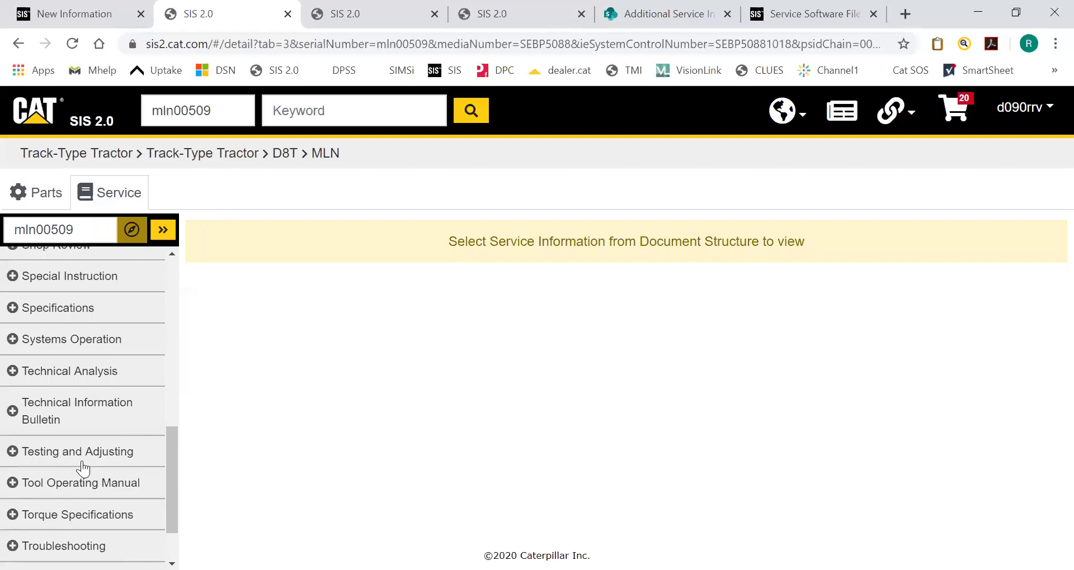
scroll(88, 475, up, 8)
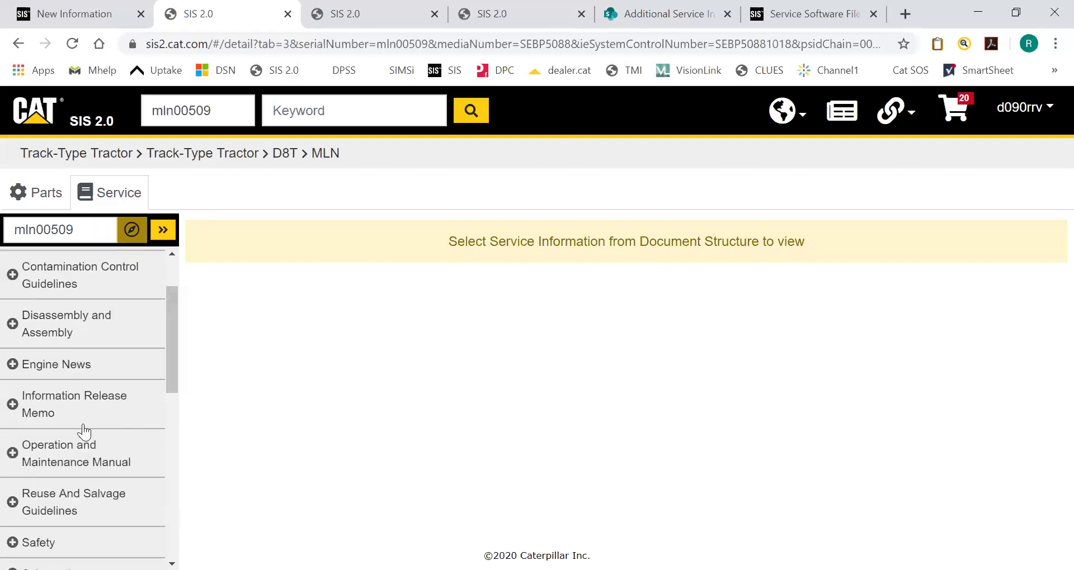
scroll(73, 408, down, 2)
scroll(81, 389, up, 2)
- Expand the Disassembly and Assembly category and look through the manuals listed under it
click(84, 395)
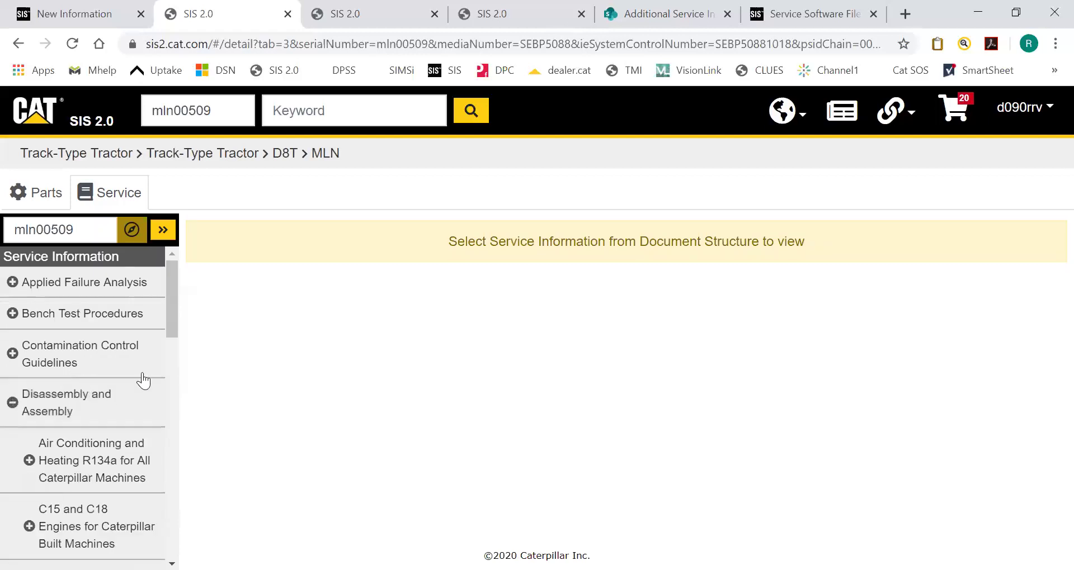
scroll(175, 327, down, 5)
scroll(173, 319, up, 2)
scroll(173, 315, up, 1)
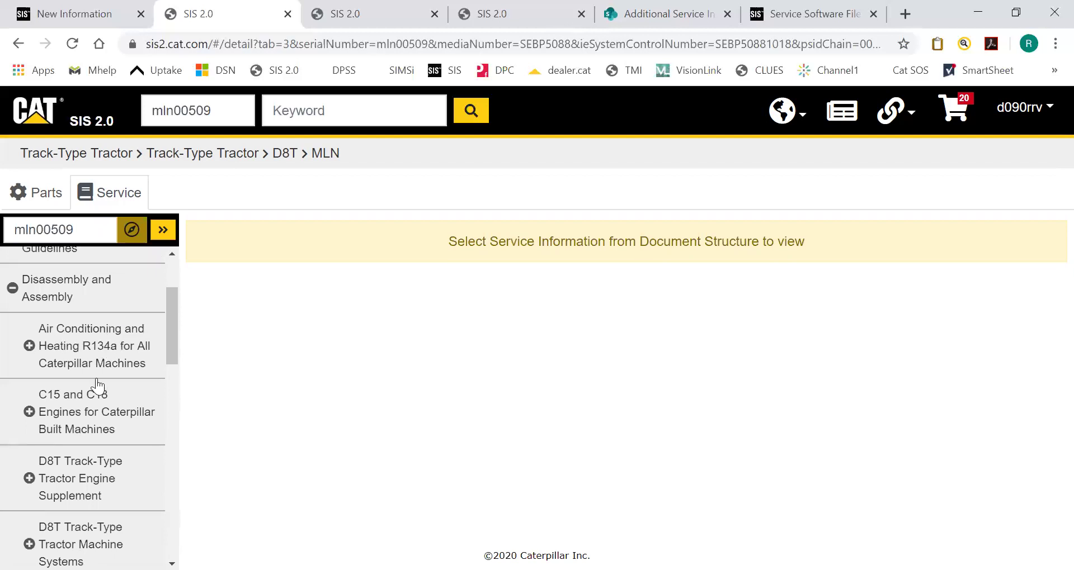
- Open the Engine - Remove and Install article under the D8T Track-Type Tractor Engine Supplement and narrow the document structure pane
scroll(84, 417, down, 2)
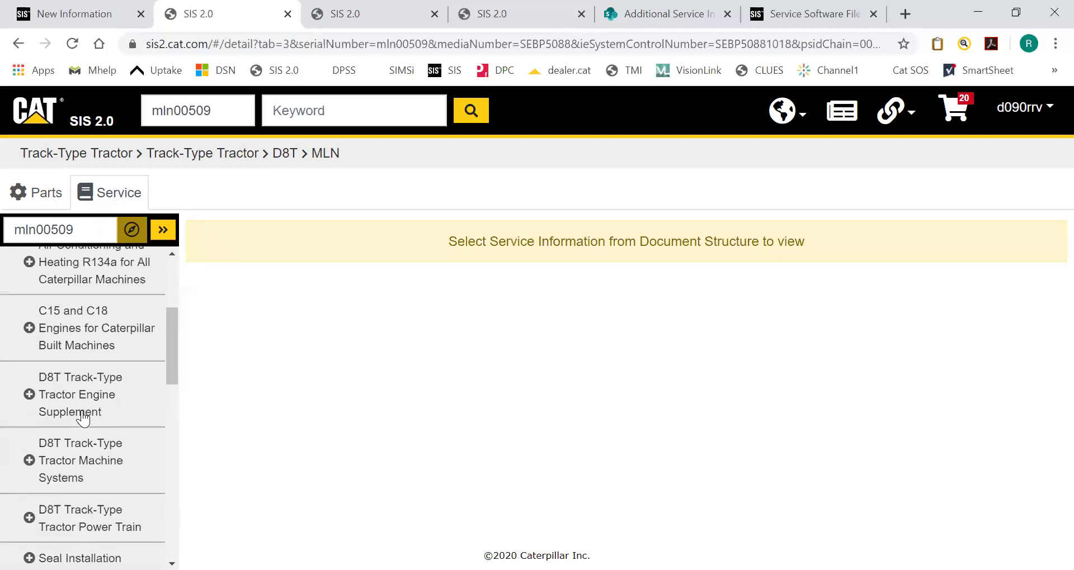
click(96, 402)
scroll(106, 386, down, 5)
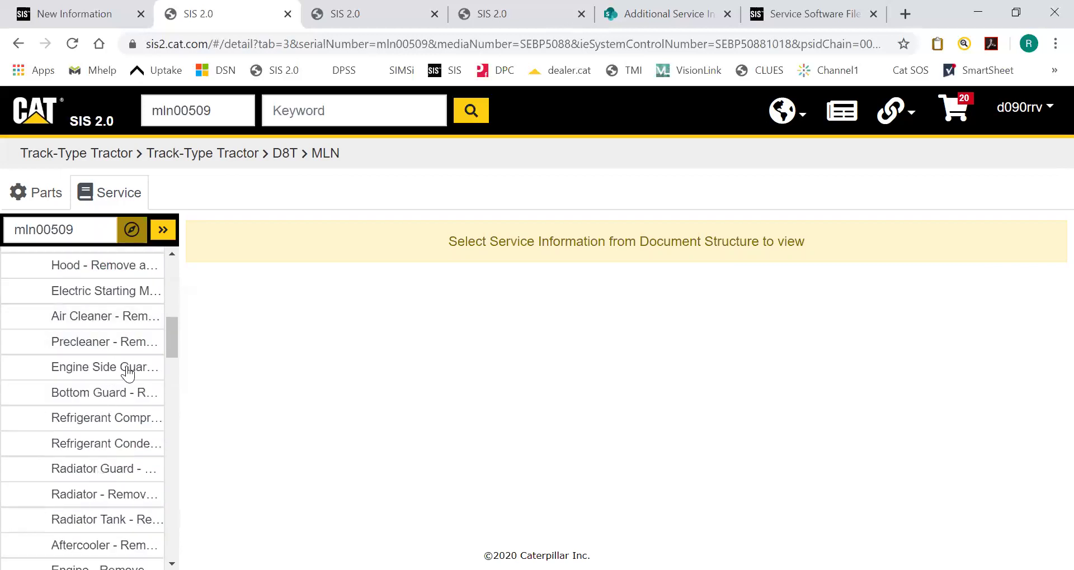
scroll(144, 382, down, 3)
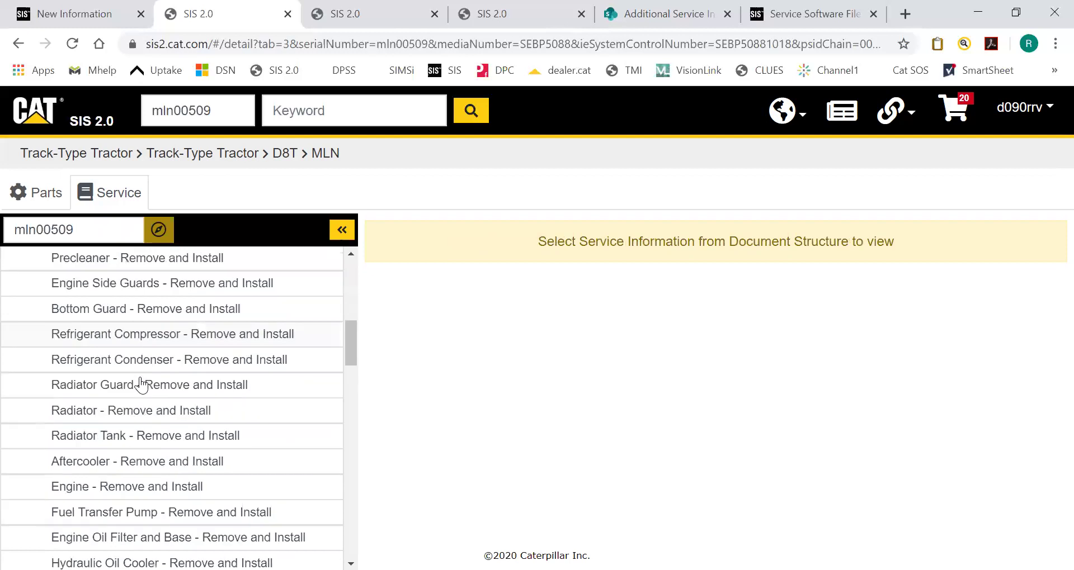
click(136, 403)
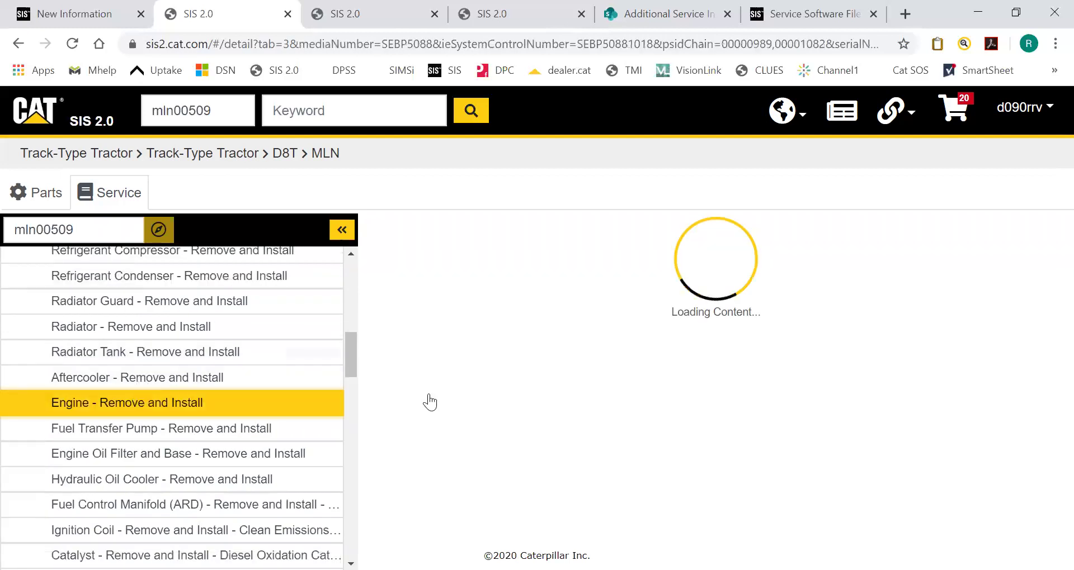
scroll(753, 335, down, 8)
scroll(744, 335, up, 8)
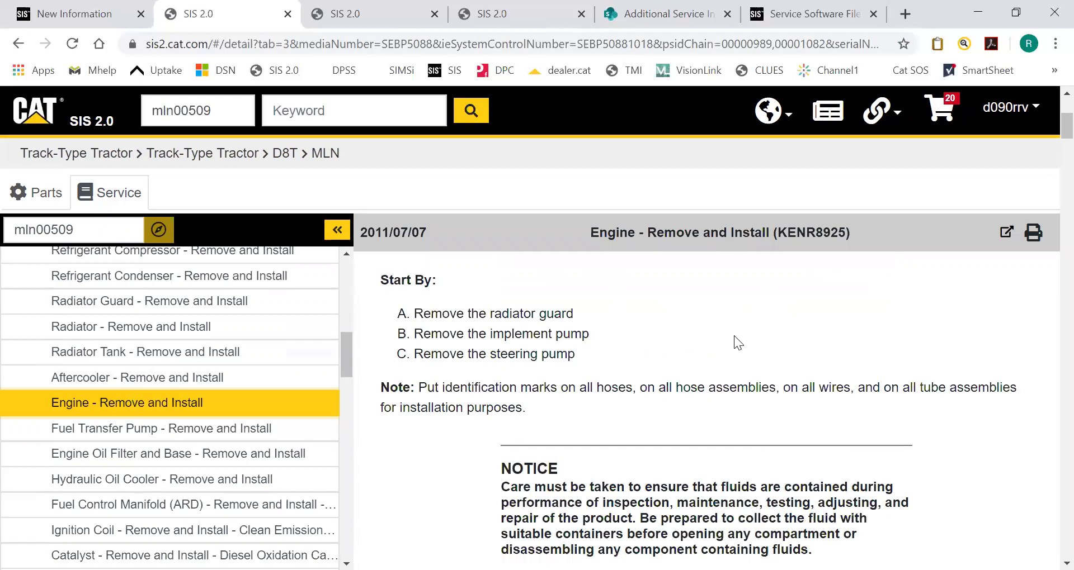
click(337, 231)
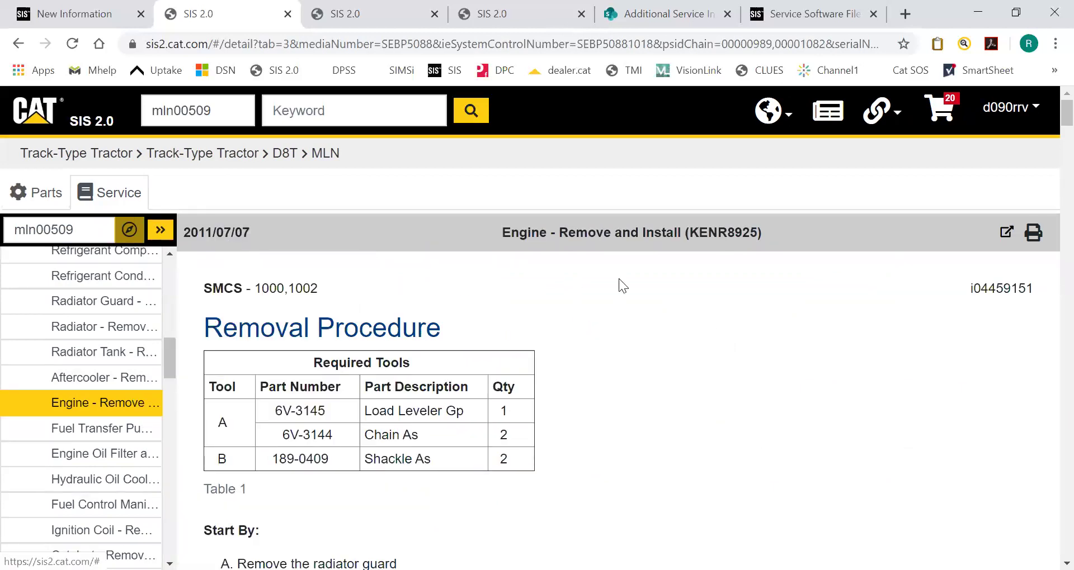
- Alternate between the machine's parts and service information, collapsing the Hydraulic System group in the parts structure
click(44, 192)
scroll(115, 330, up, 5)
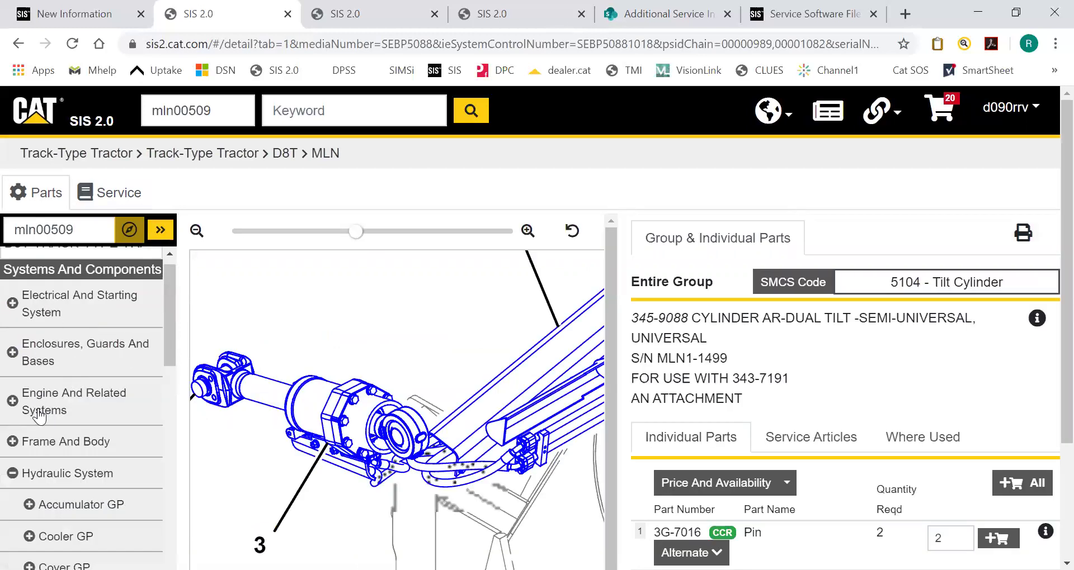
click(14, 475)
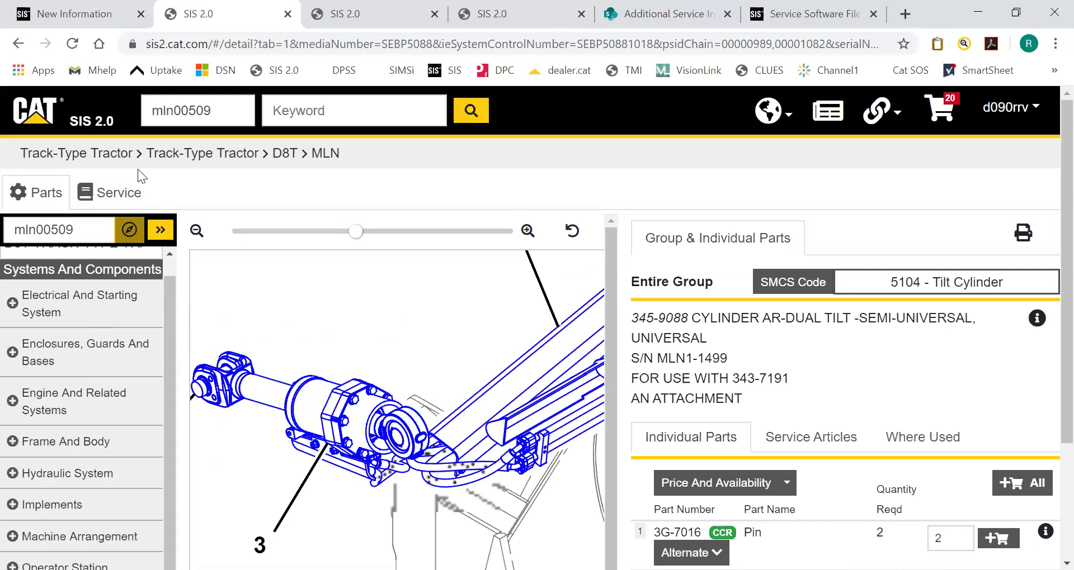
click(116, 197)
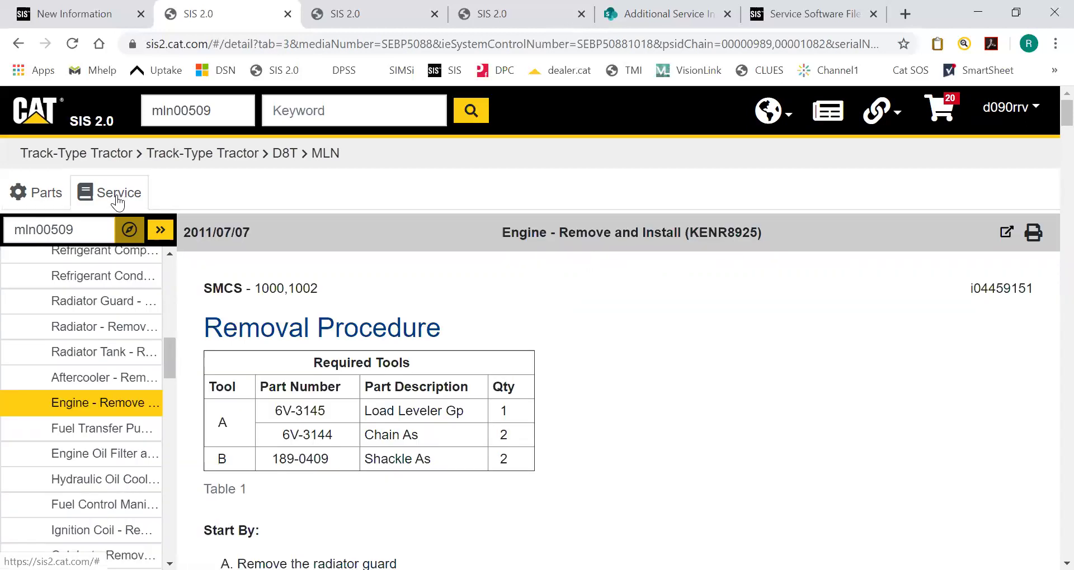
click(44, 197)
click(95, 202)
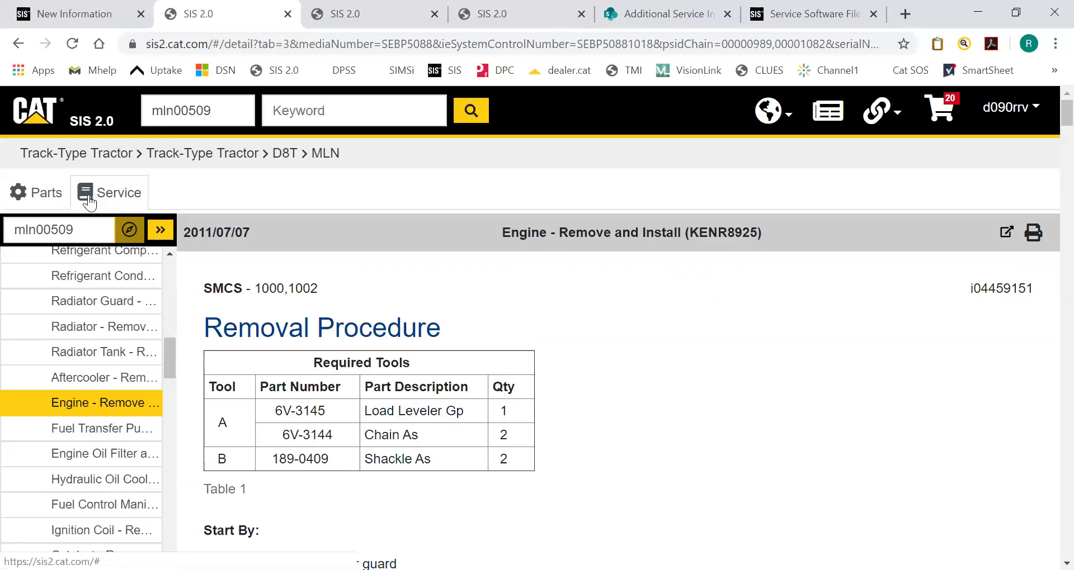
click(48, 195)
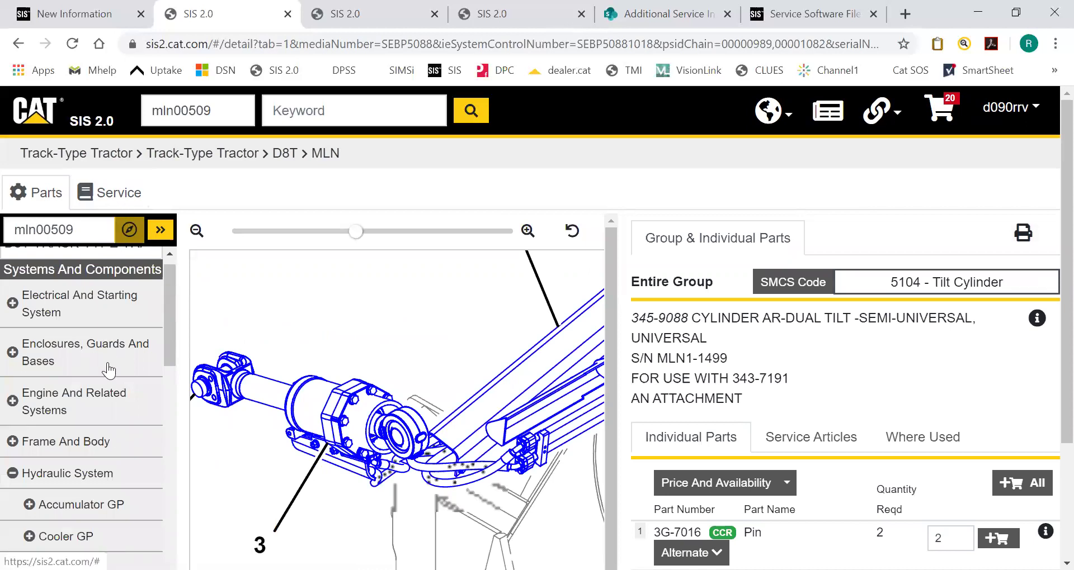
scroll(109, 370, down, 3)
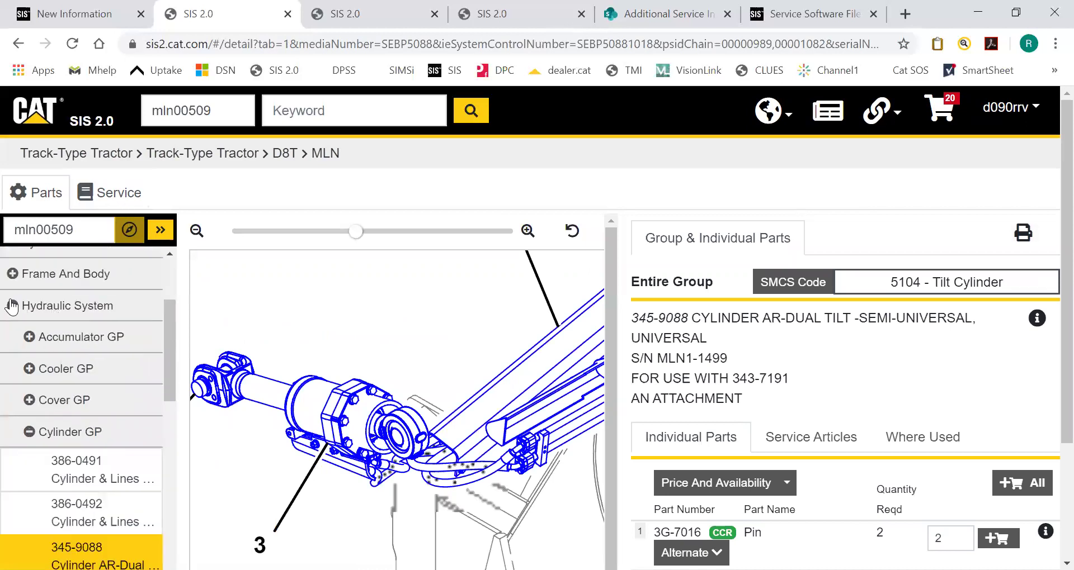
click(11, 306)
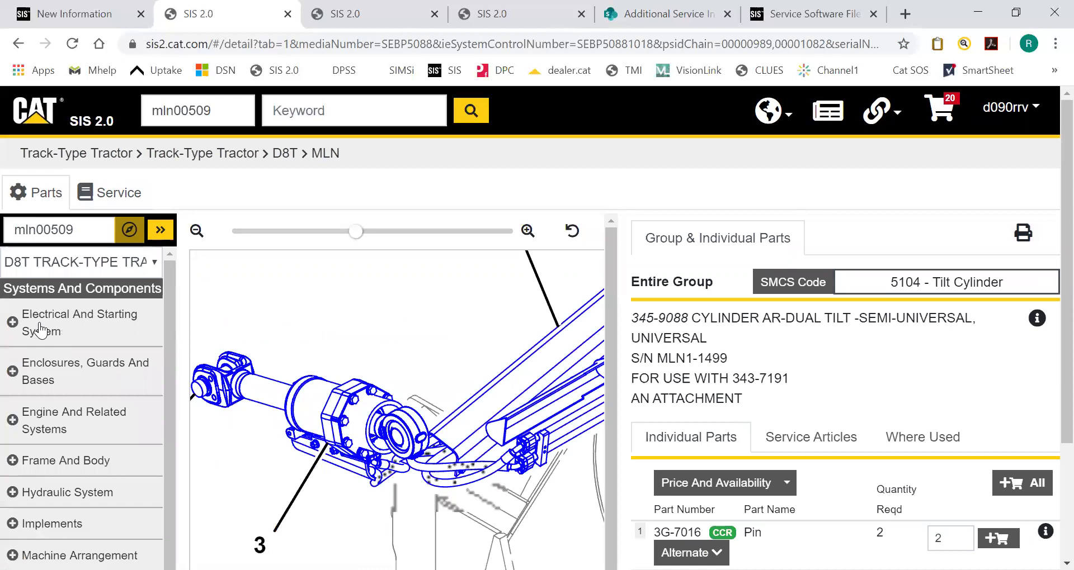
click(109, 193)
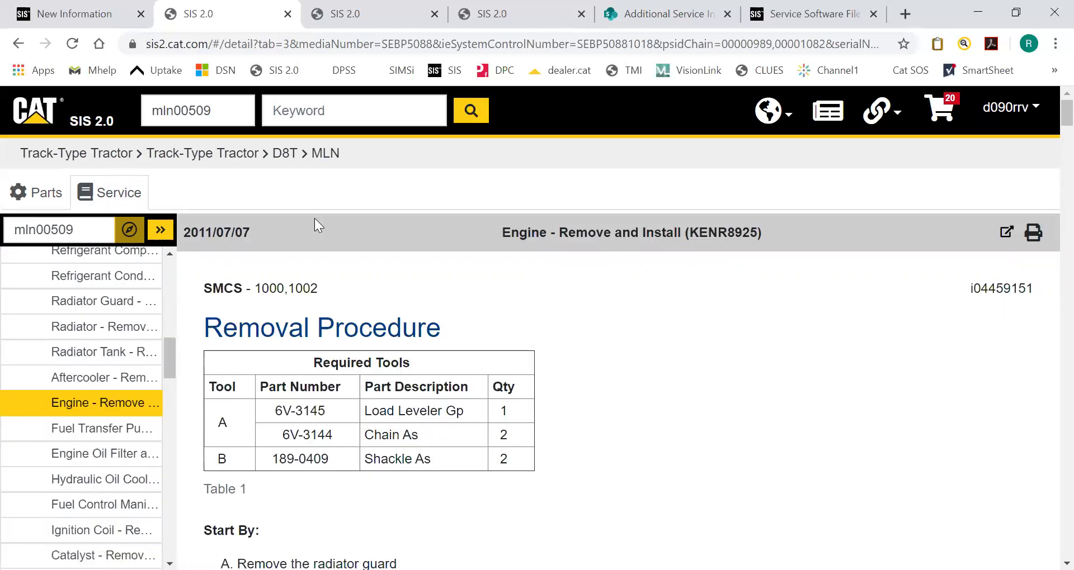
- Return to the parts information and expand Engine And Related Systems in the component structure
click(50, 190)
scroll(56, 473, down, 8)
scroll(56, 476, down, 8)
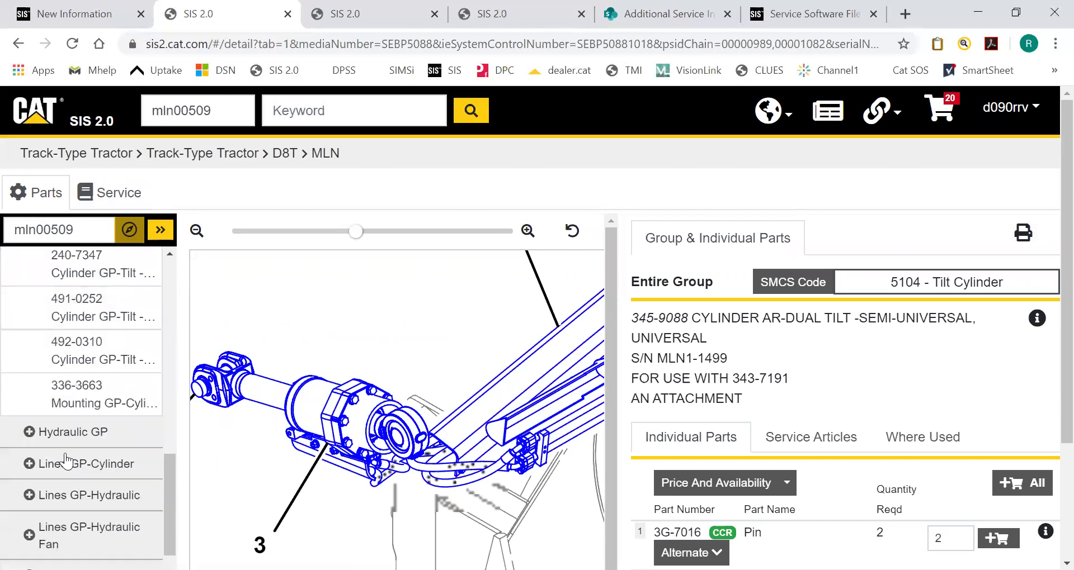
scroll(73, 450, up, 8)
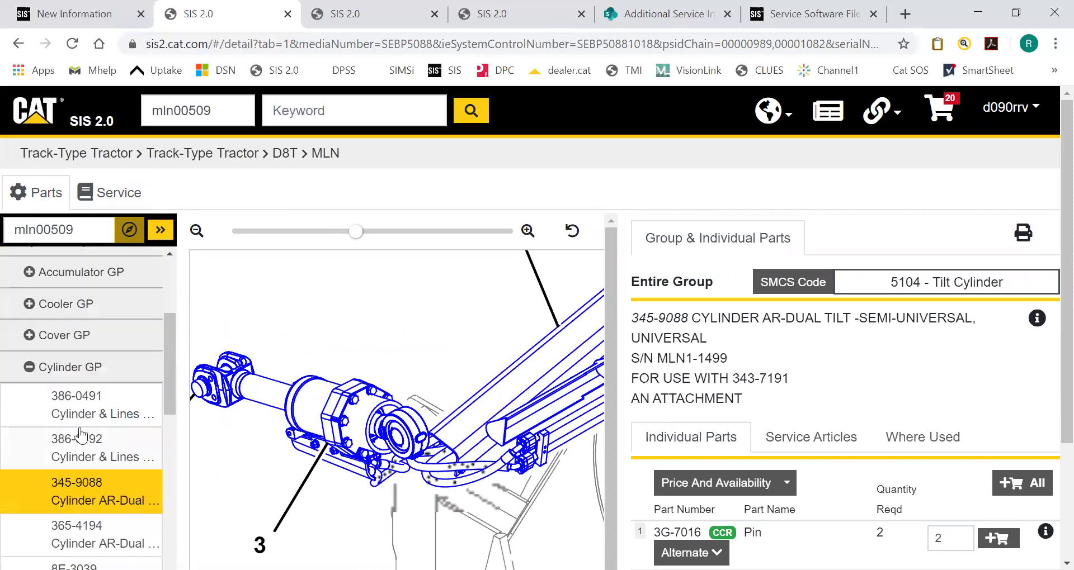
scroll(67, 386, up, 3)
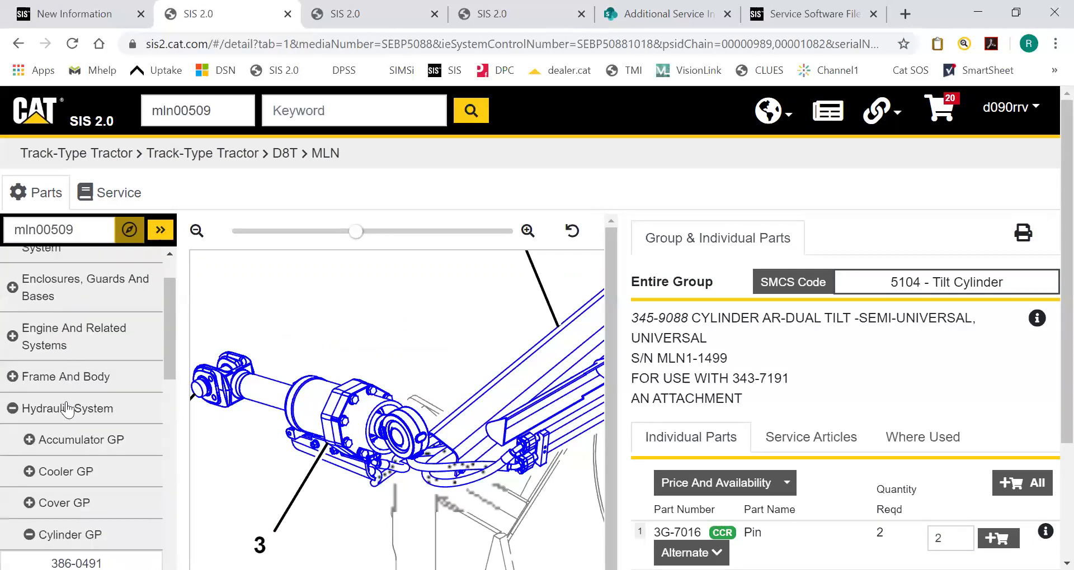
scroll(58, 344, up, 2)
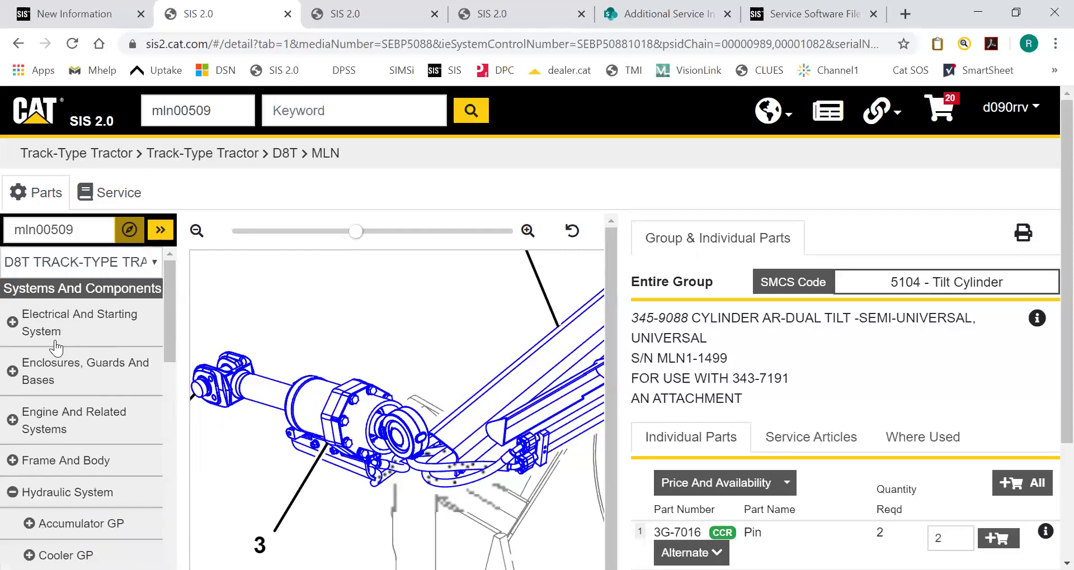
click(53, 430)
scroll(60, 442, down, 2)
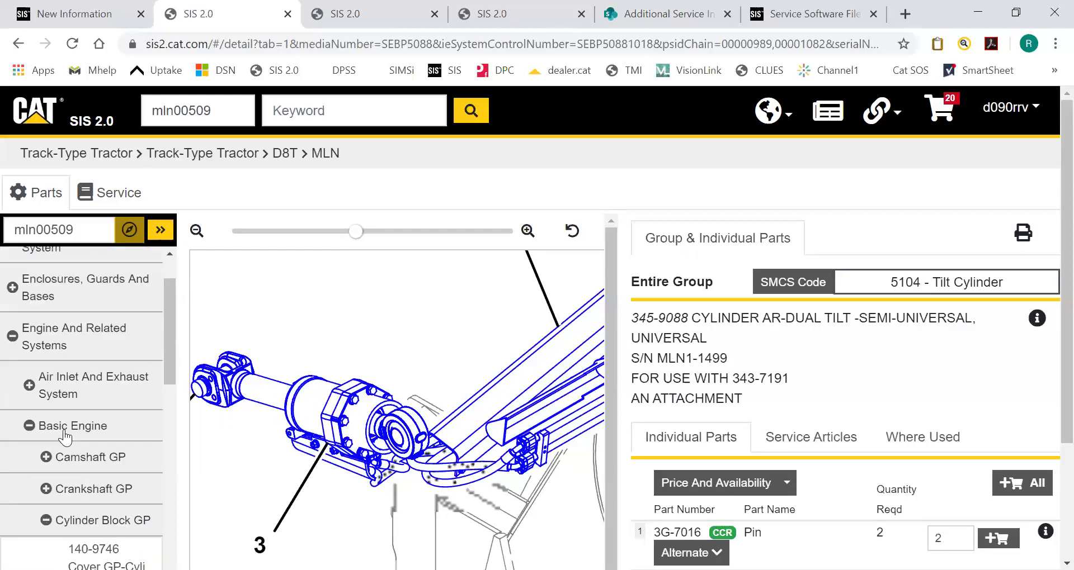
- Open the 140-9746 cover group in Cylinder Block GP under Basic Engine
click(65, 431)
scroll(70, 386, down, 1)
click(88, 343)
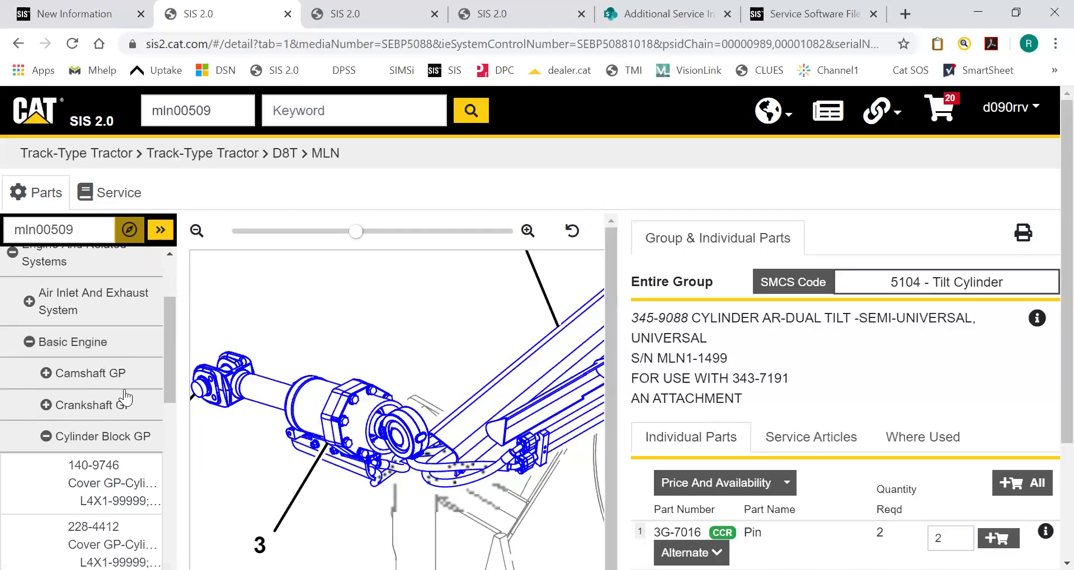
click(88, 434)
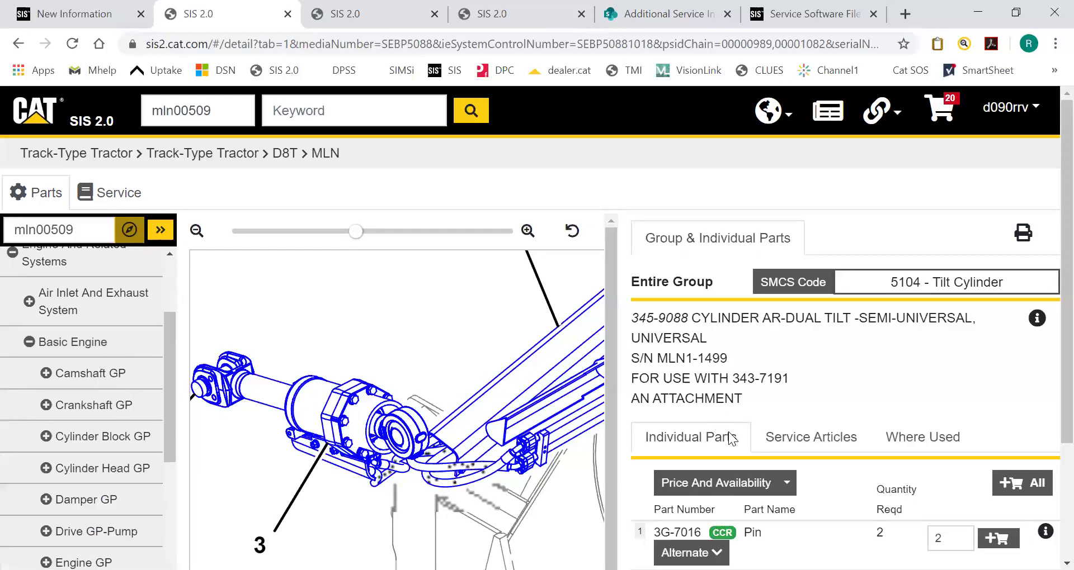
scroll(96, 434, down, 1)
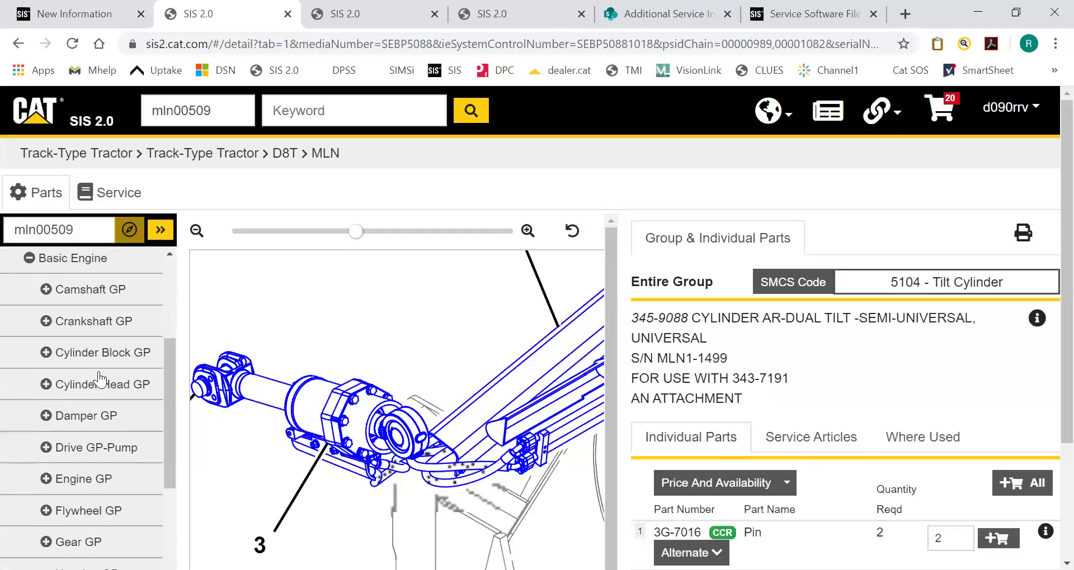
click(104, 351)
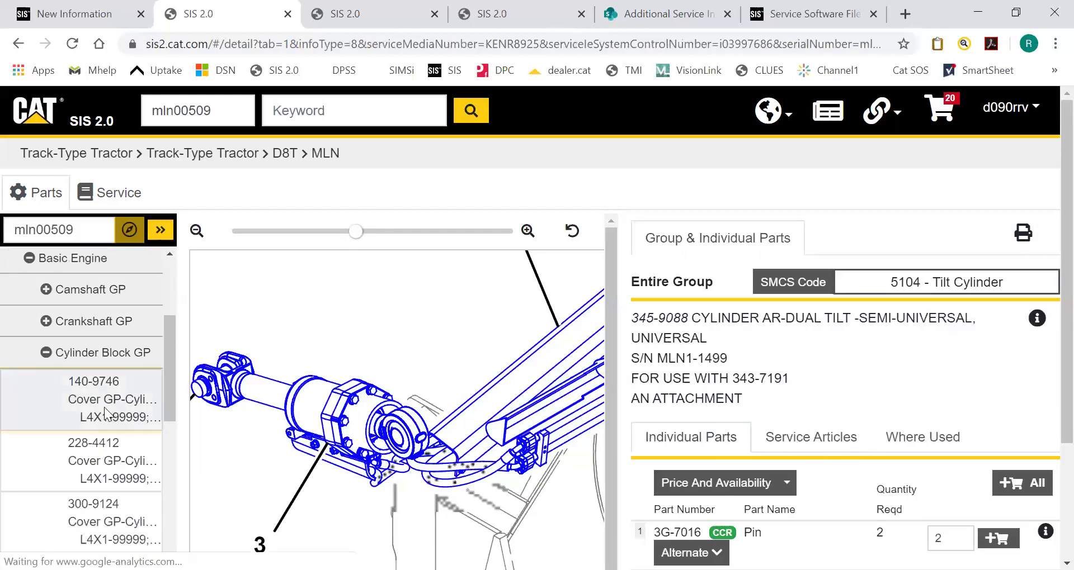
click(107, 414)
- Show the service articles for the cylinder block cover group and look through the listed documents
click(810, 480)
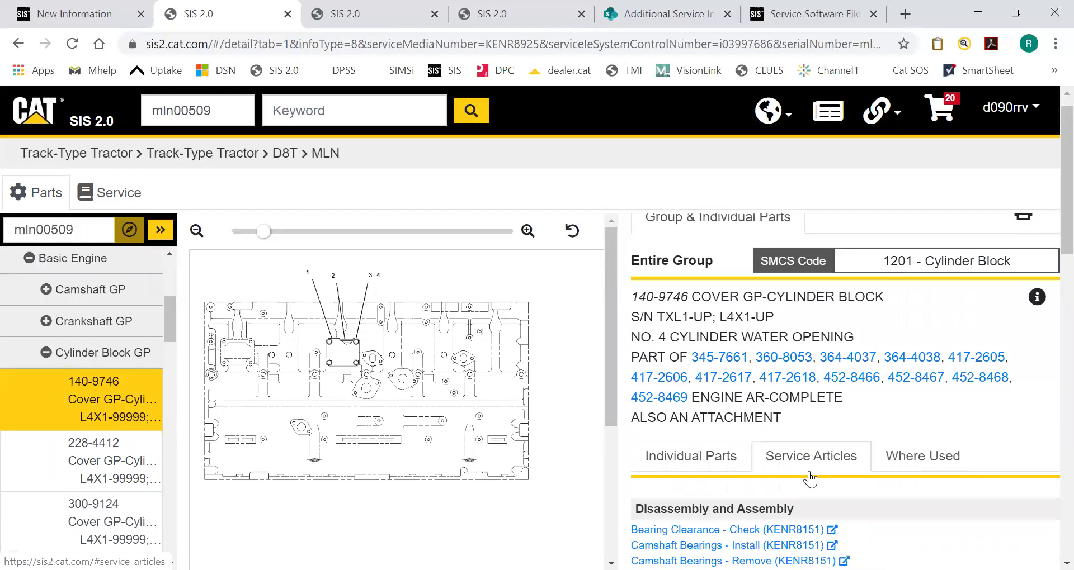
scroll(811, 480, down, 4)
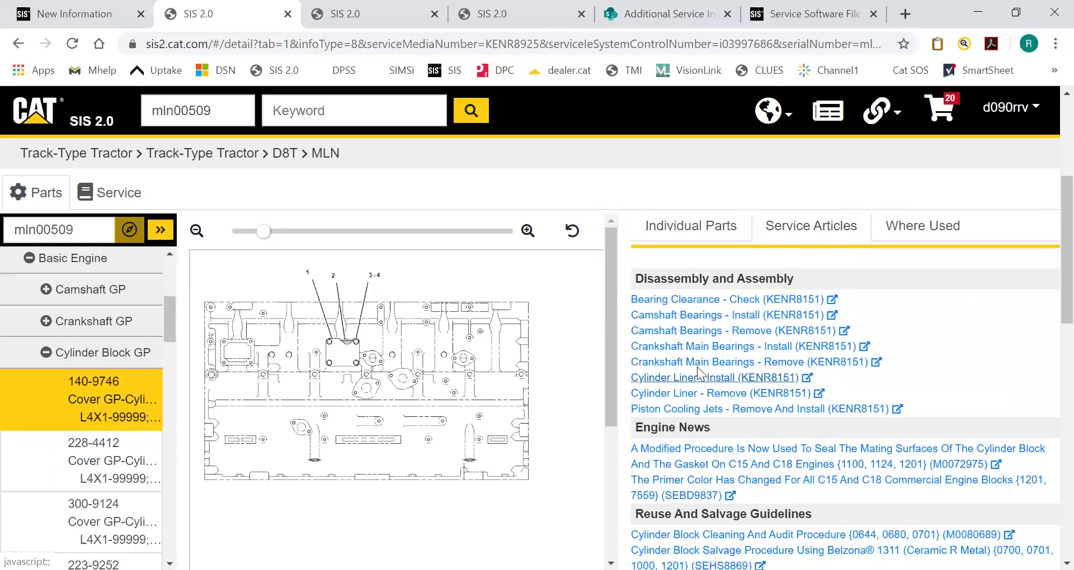
scroll(121, 462, down, 3)
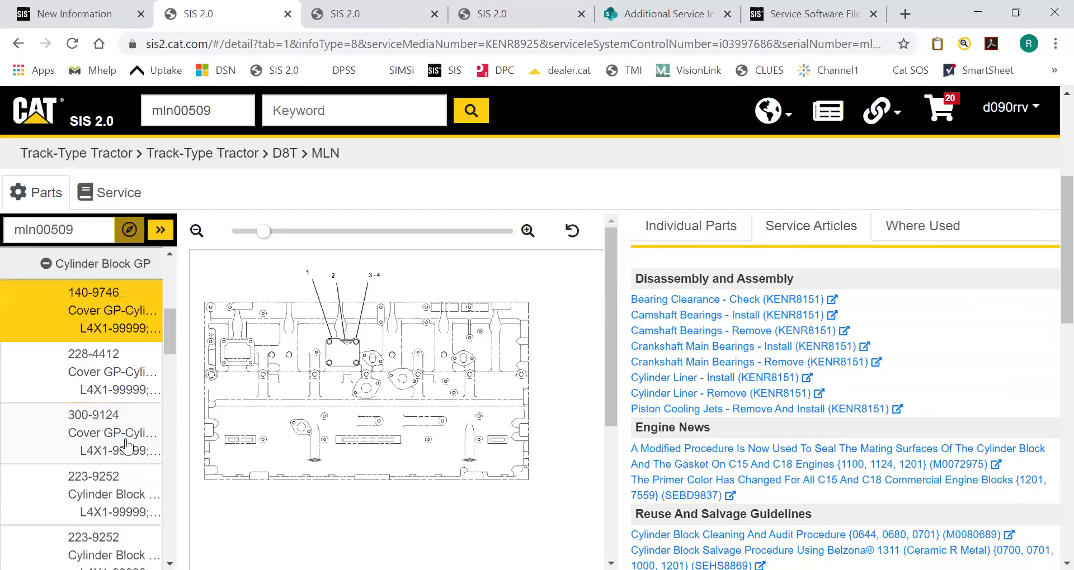
scroll(84, 375, up, 3)
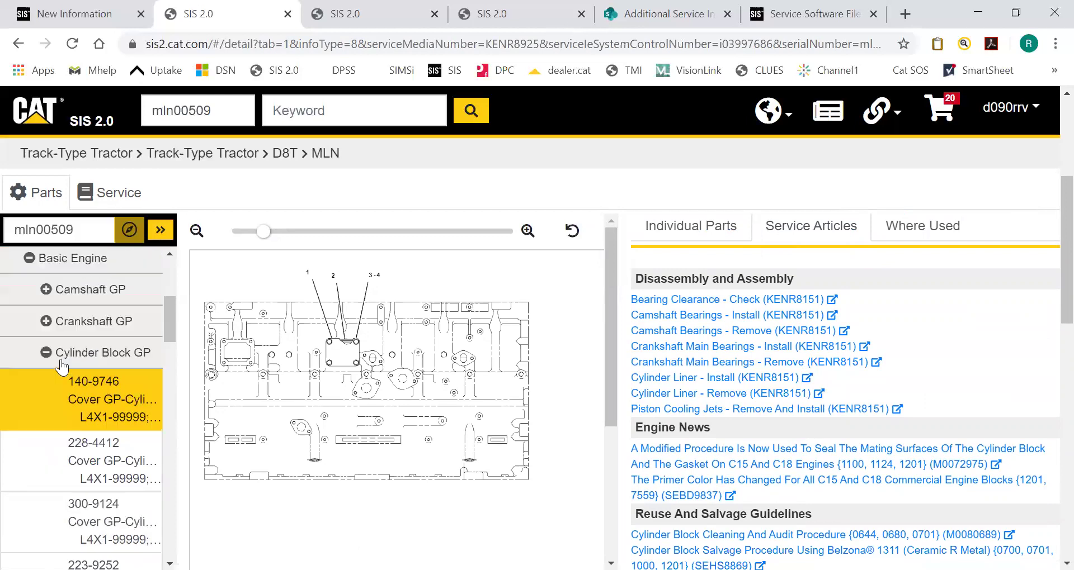
- Collapse Cylinder Block GP and look through the other component groups under Basic Engine
click(60, 358)
scroll(61, 381, down, 3)
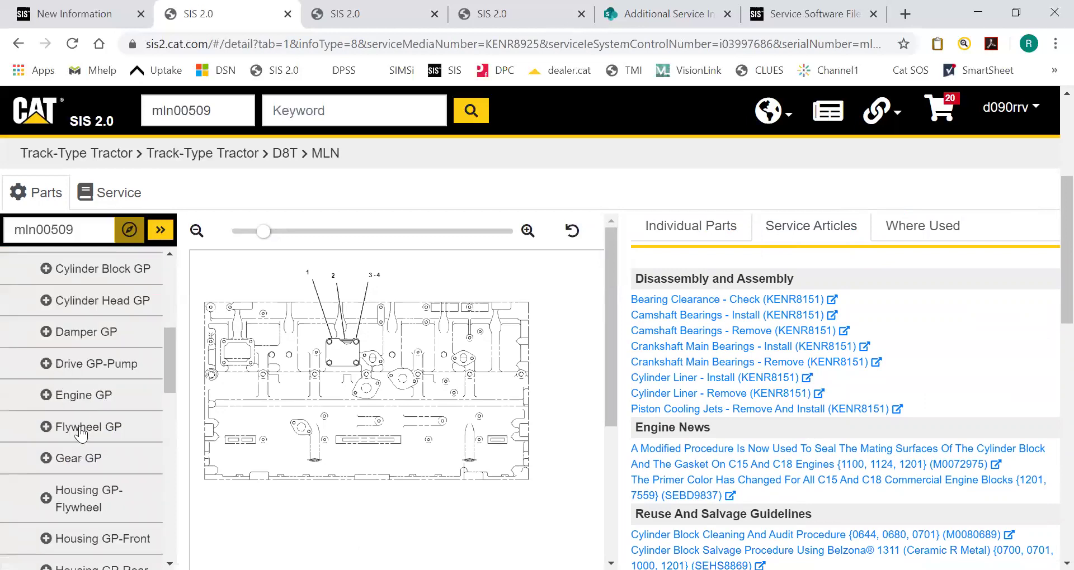
scroll(75, 498, down, 6)
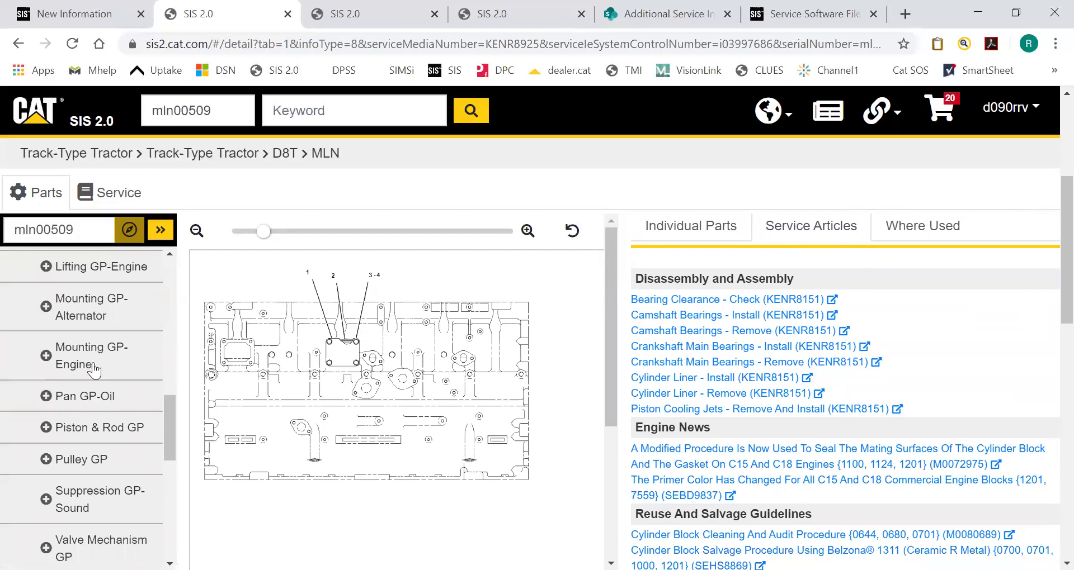
scroll(88, 445, down, 2)
scroll(89, 447, up, 3)
scroll(95, 400, up, 3)
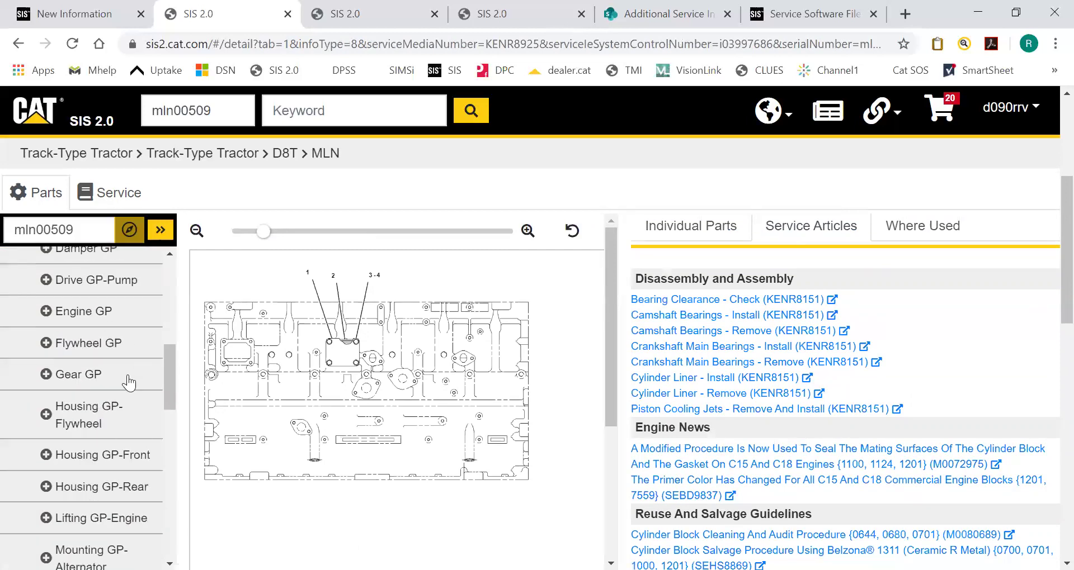
scroll(123, 385, up, 2)
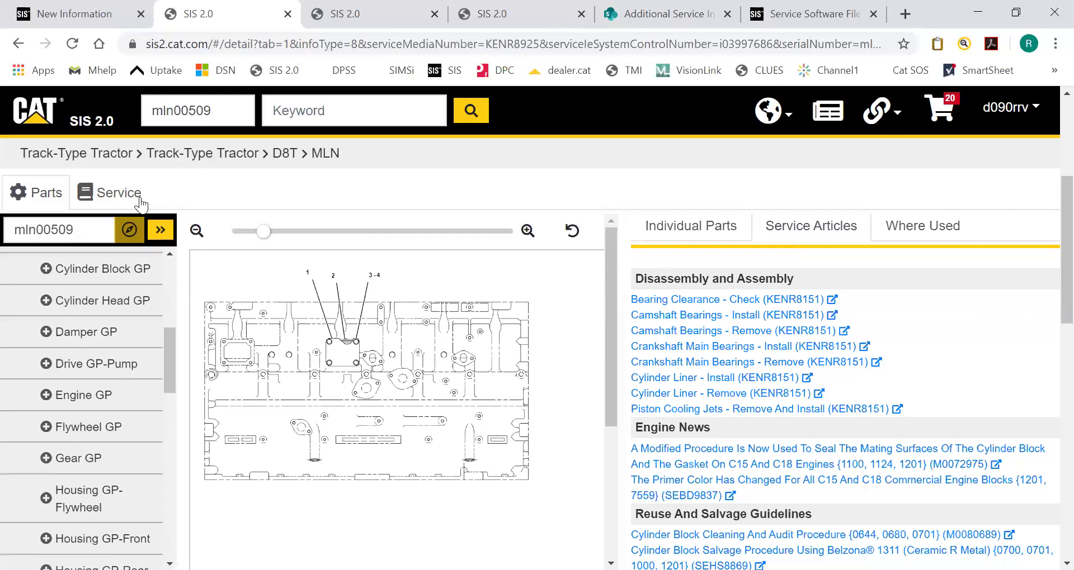
- Return to the service information, collapse Disassembly and Assembly, and browse the remaining service document categories
click(139, 197)
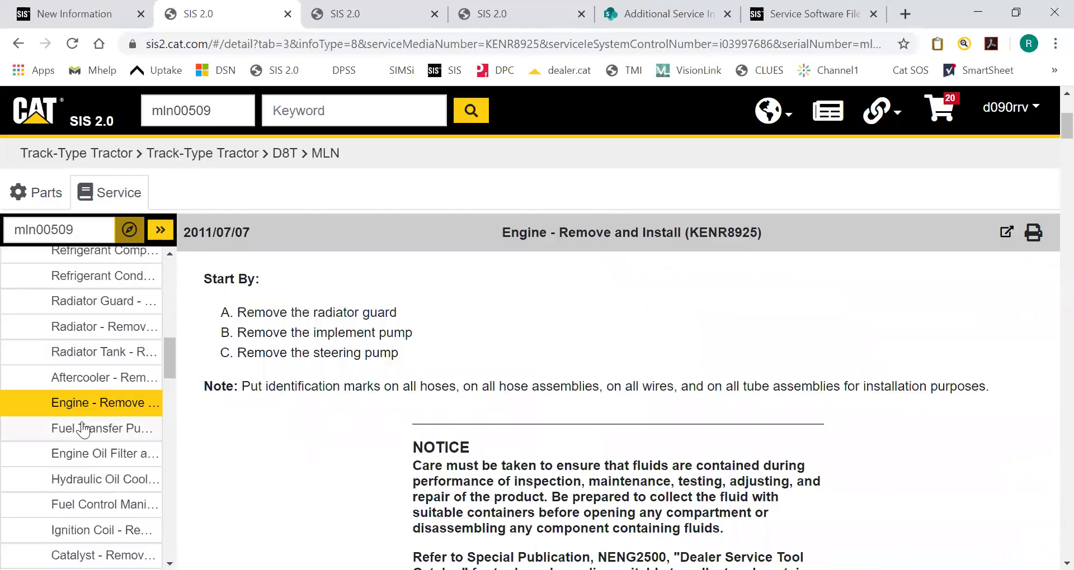
scroll(83, 429, up, 15)
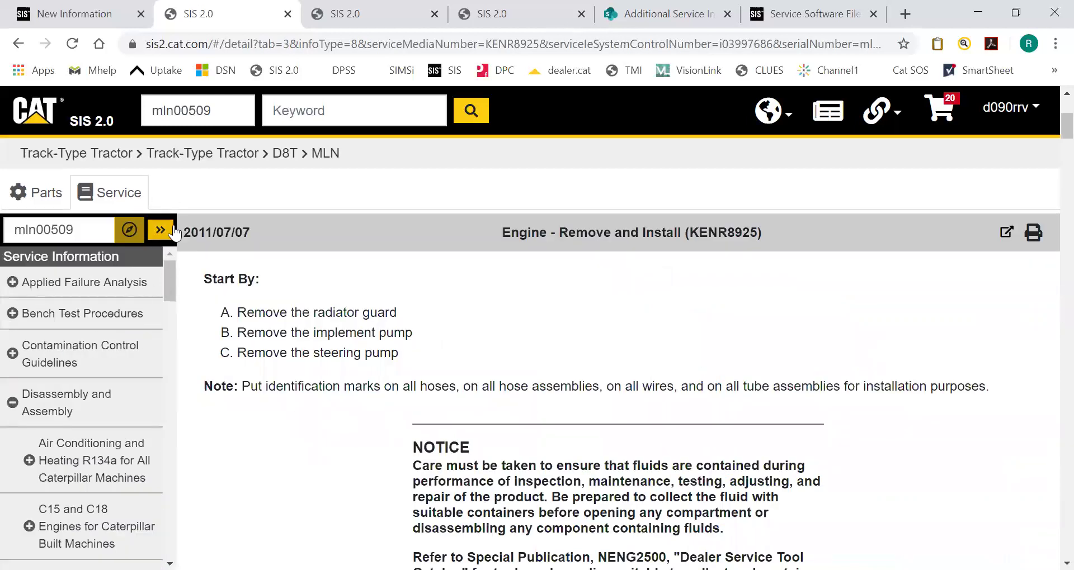
click(12, 400)
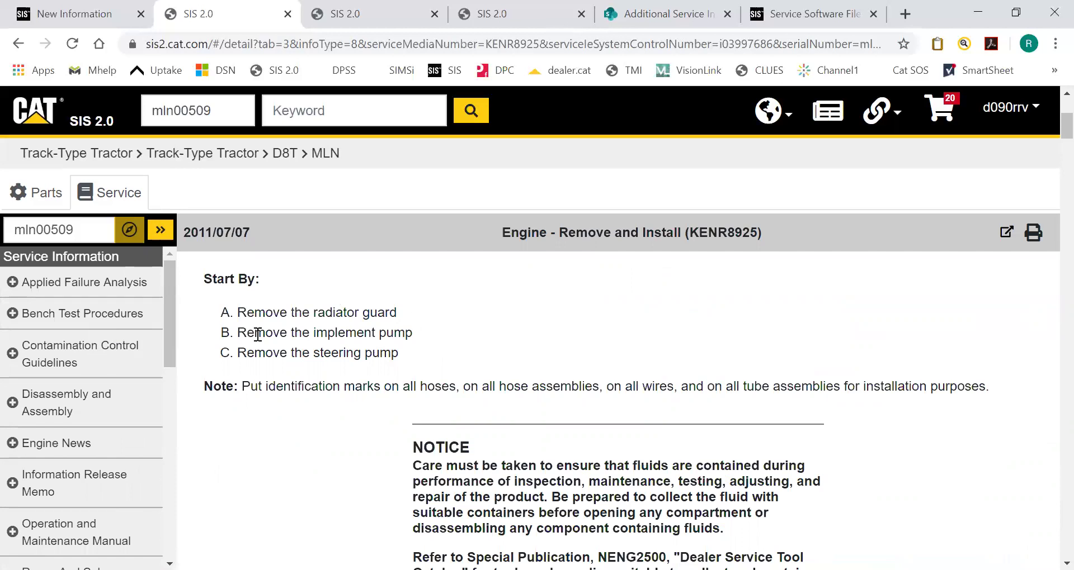
scroll(89, 468, down, 5)
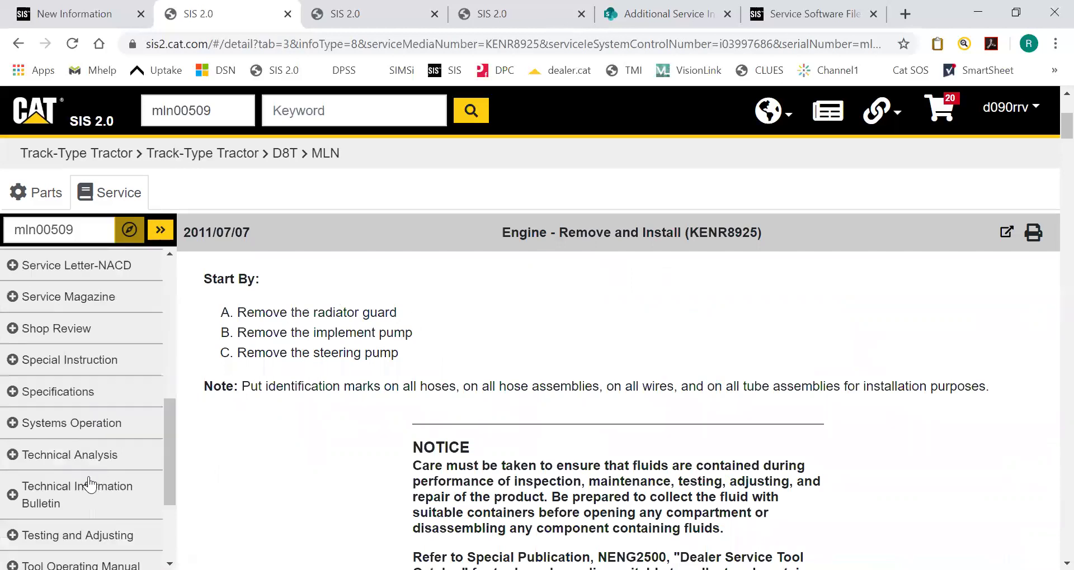
- Expand the Troubleshooting category and check the contents of C13, C15, and C18 Tier 4 Interim Engines, then collapse that group
scroll(87, 478, down, 3)
click(72, 479)
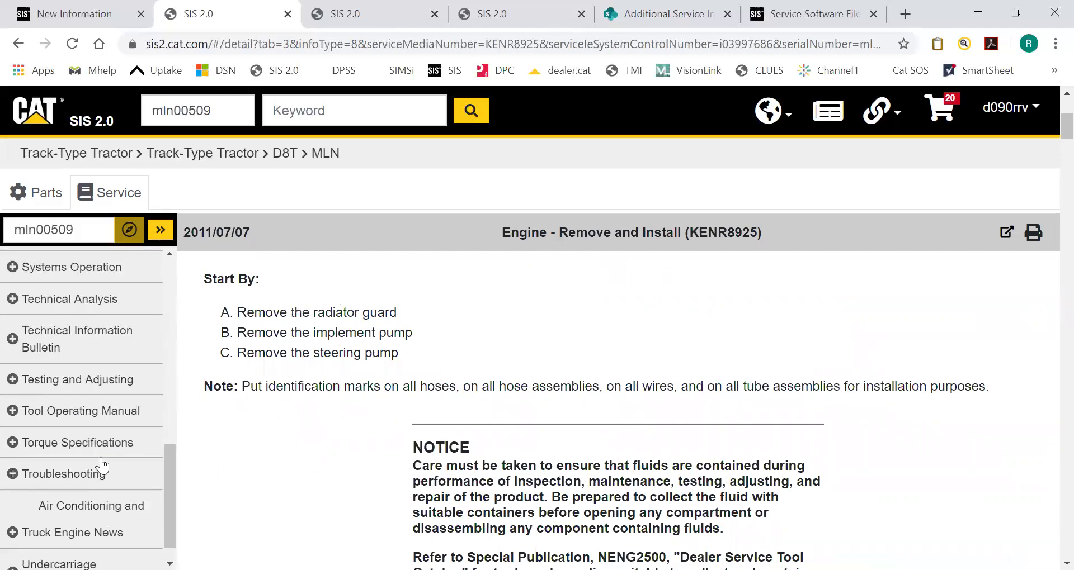
scroll(115, 441, down, 3)
click(110, 423)
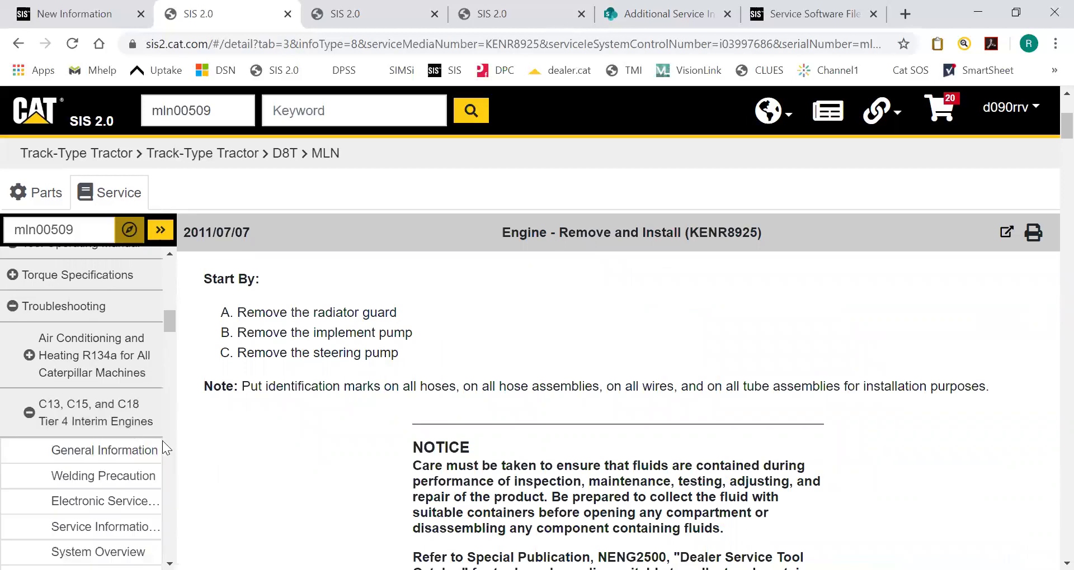
click(37, 418)
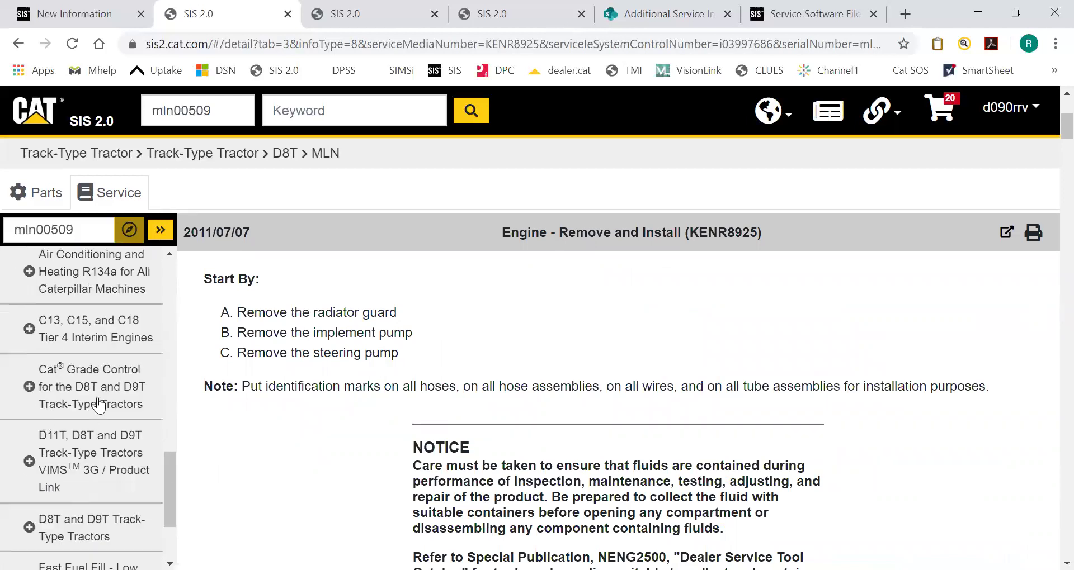
- Open the Connector Locations document under Troubleshooting for Cat Grade Control for the D8T and D9T, and look at the ECM illustration
click(94, 397)
scroll(120, 433, down, 1)
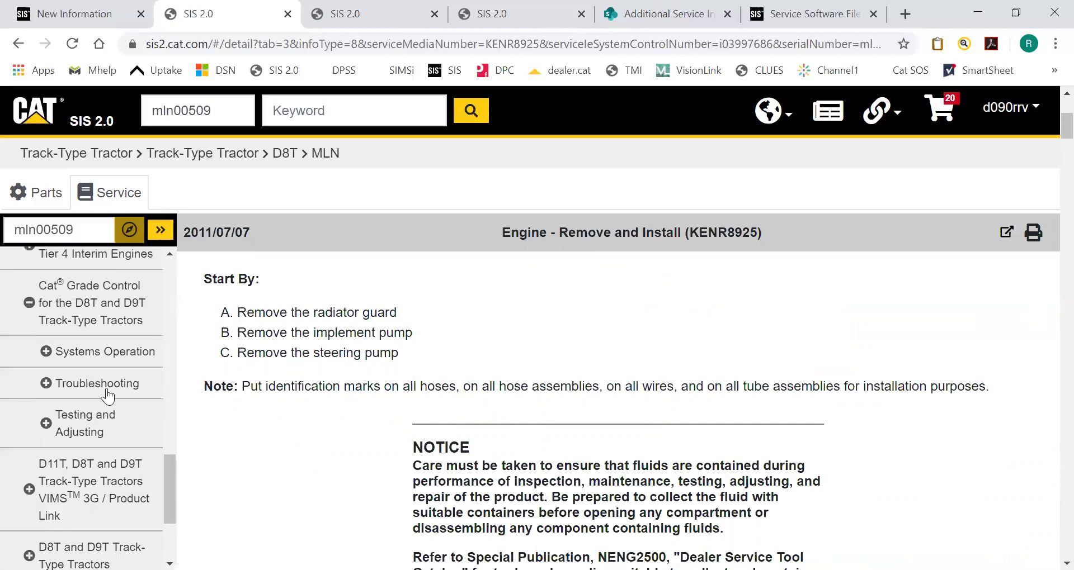
click(89, 424)
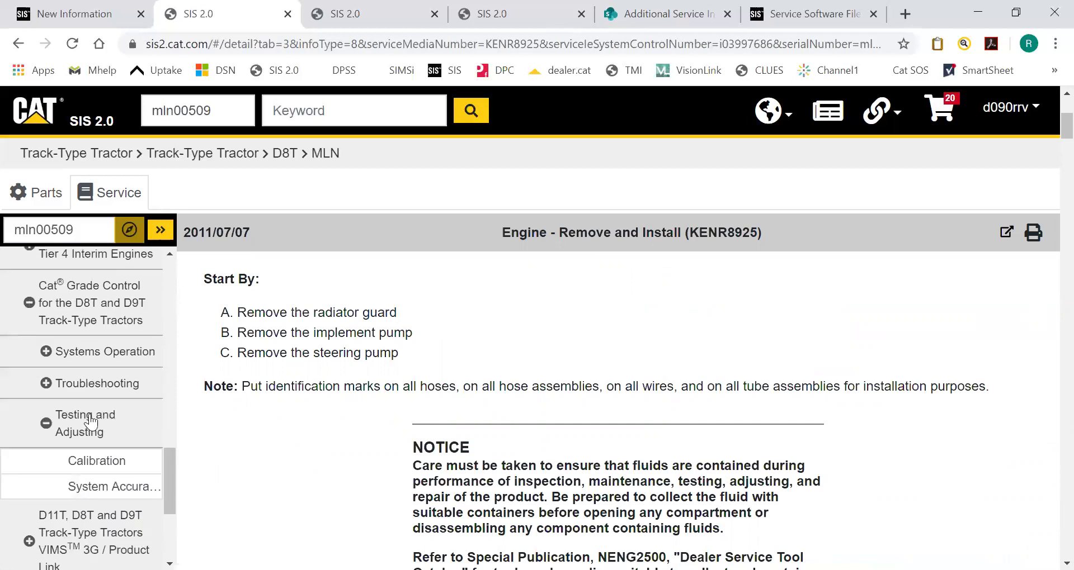
click(89, 390)
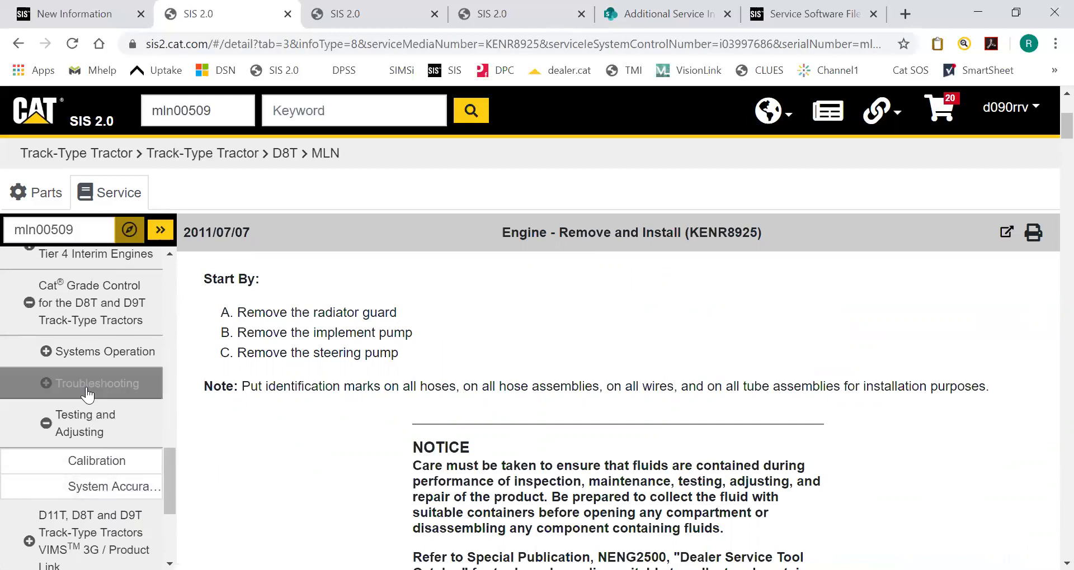
click(96, 465)
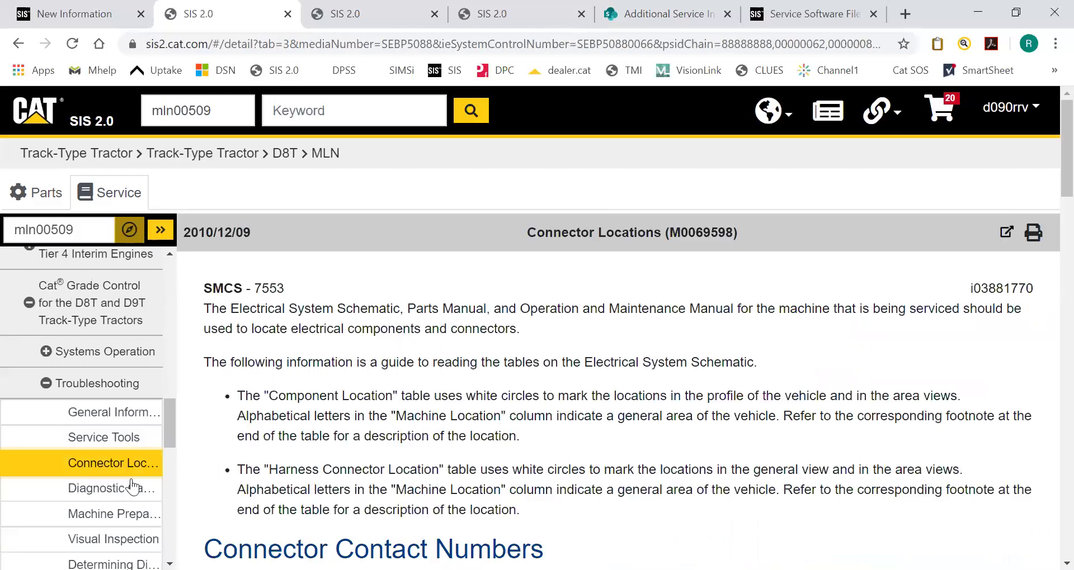
scroll(431, 457, down, 5)
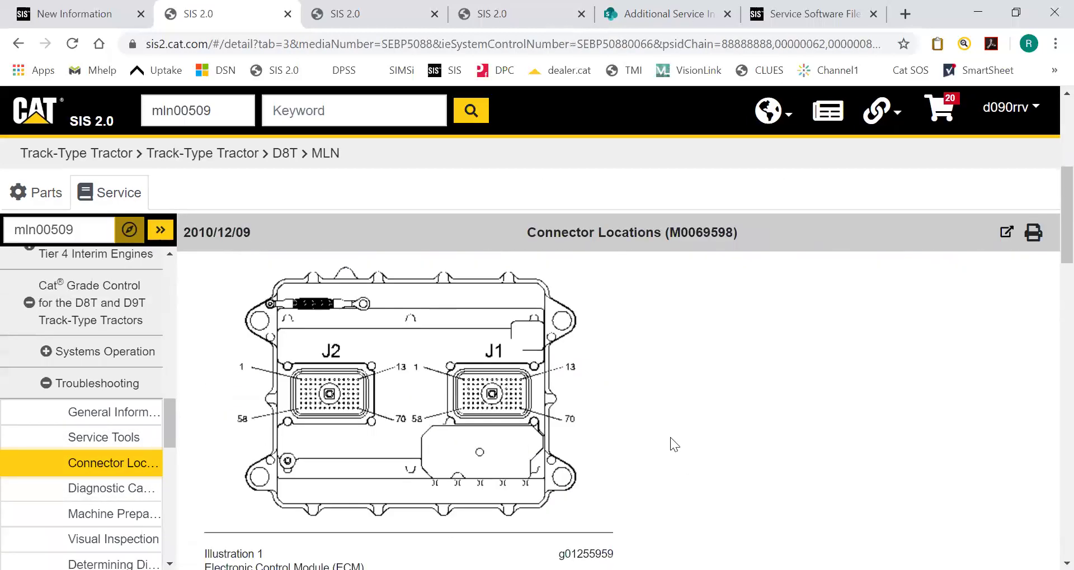
- Replace the serial number in the product navigator with prefix FTL and load the 259D Compact Track Loader
click(78, 230)
drag(84, 230, 9, 230)
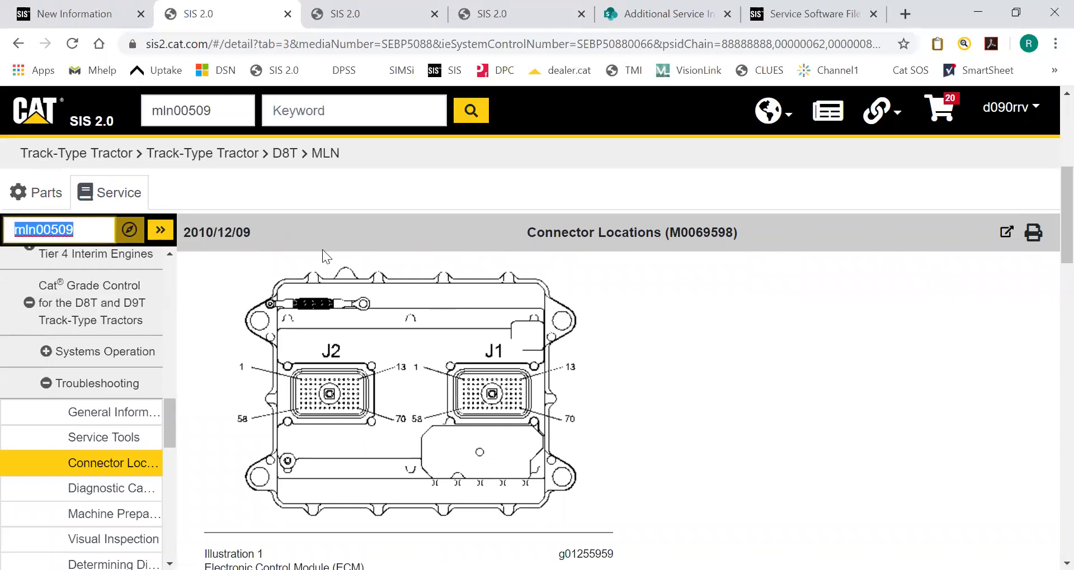
text(FLT)
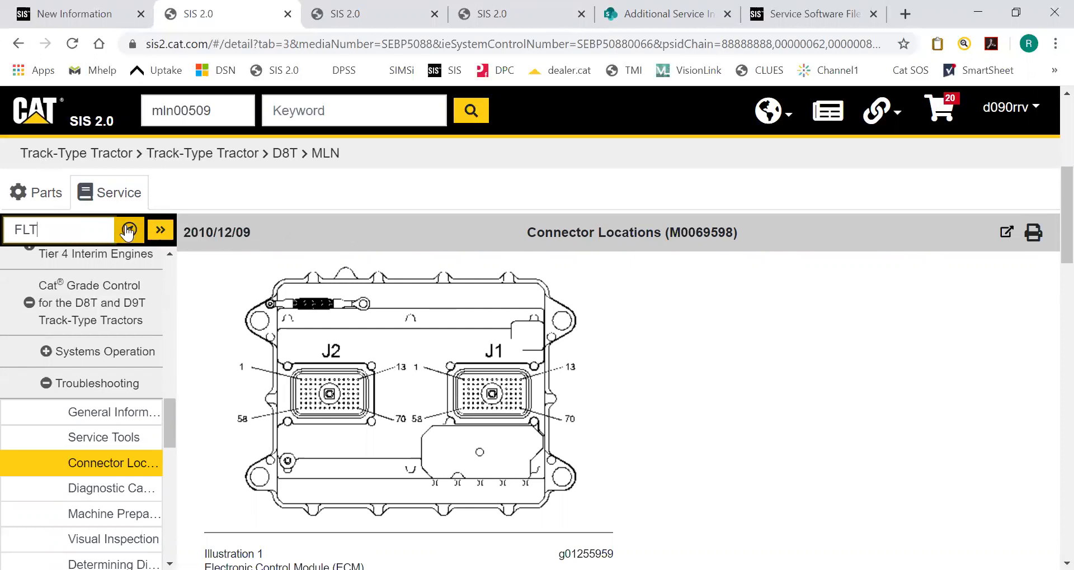
key(BackSpace)
key(BackSpace)
text(TL)
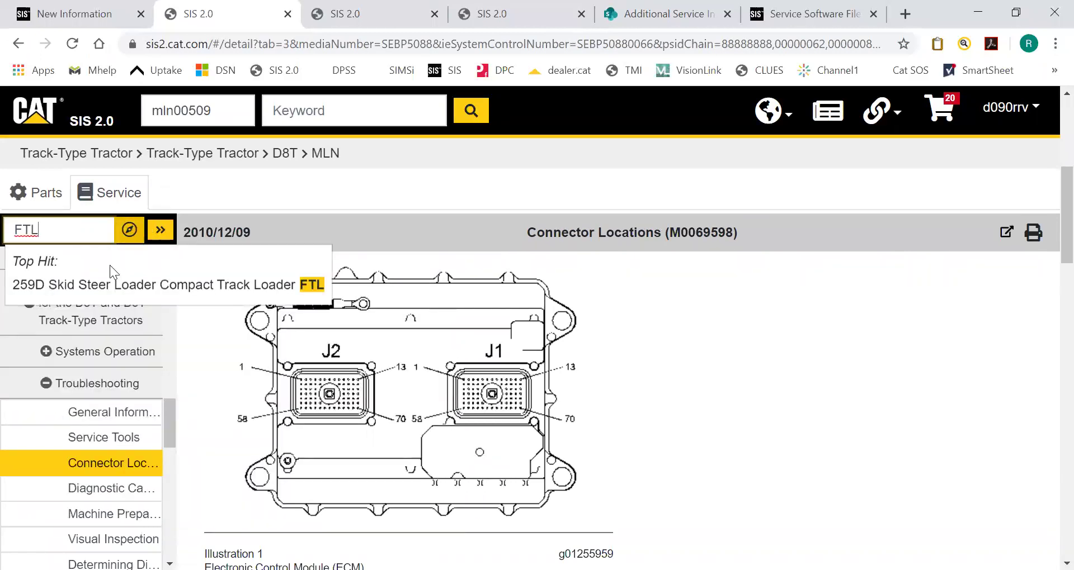
click(110, 280)
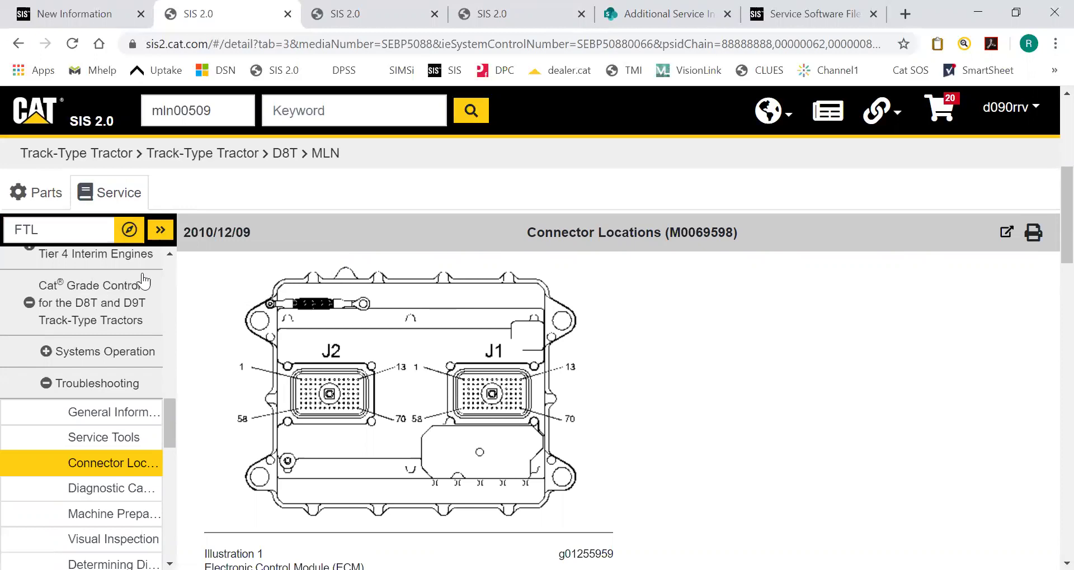
click(130, 230)
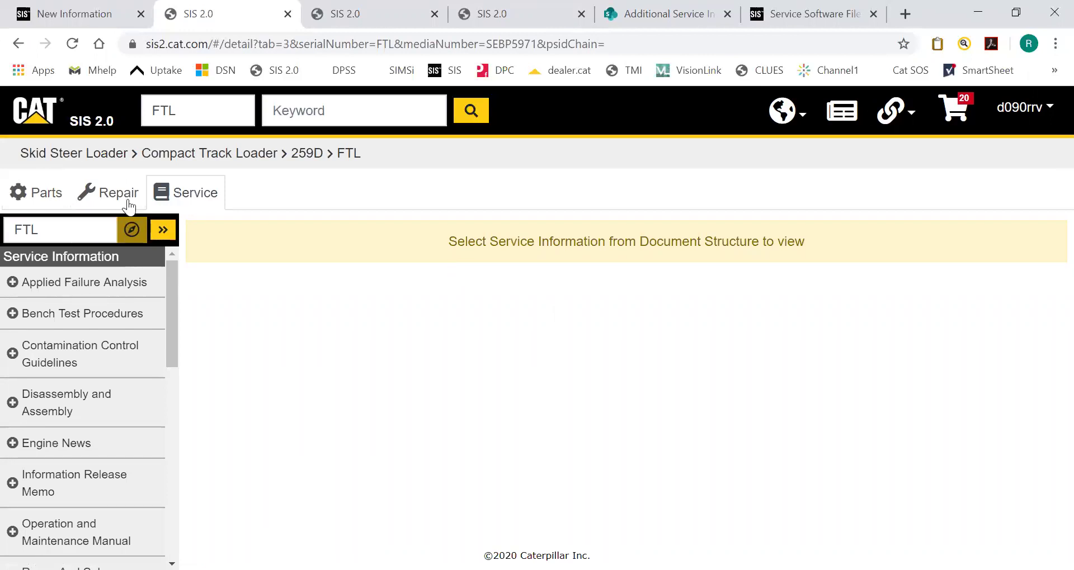
- Open the Alternator Replace With New repair option under Engine and look through its parts list
click(103, 197)
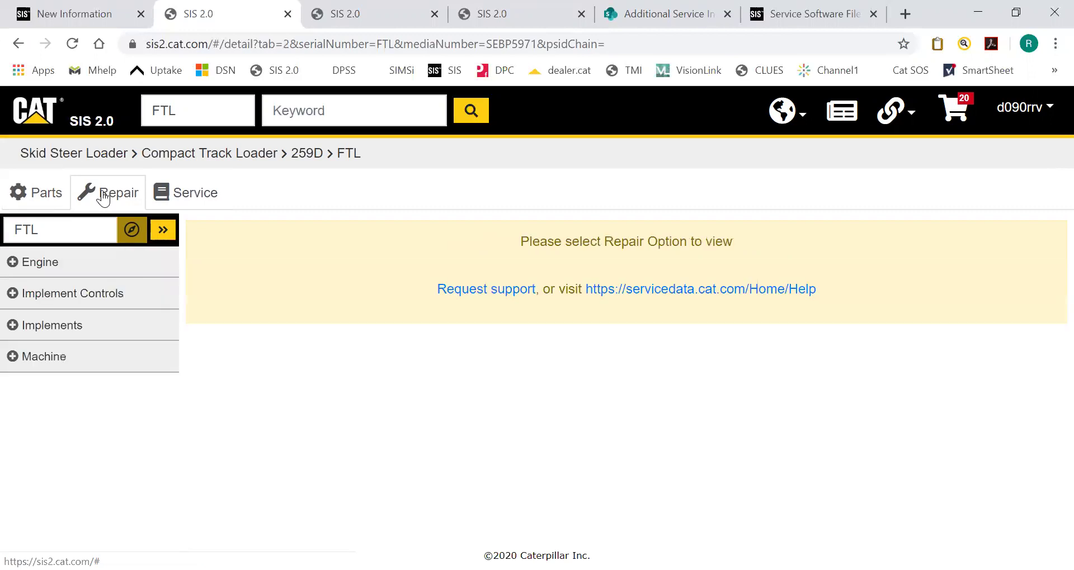
click(53, 270)
click(92, 294)
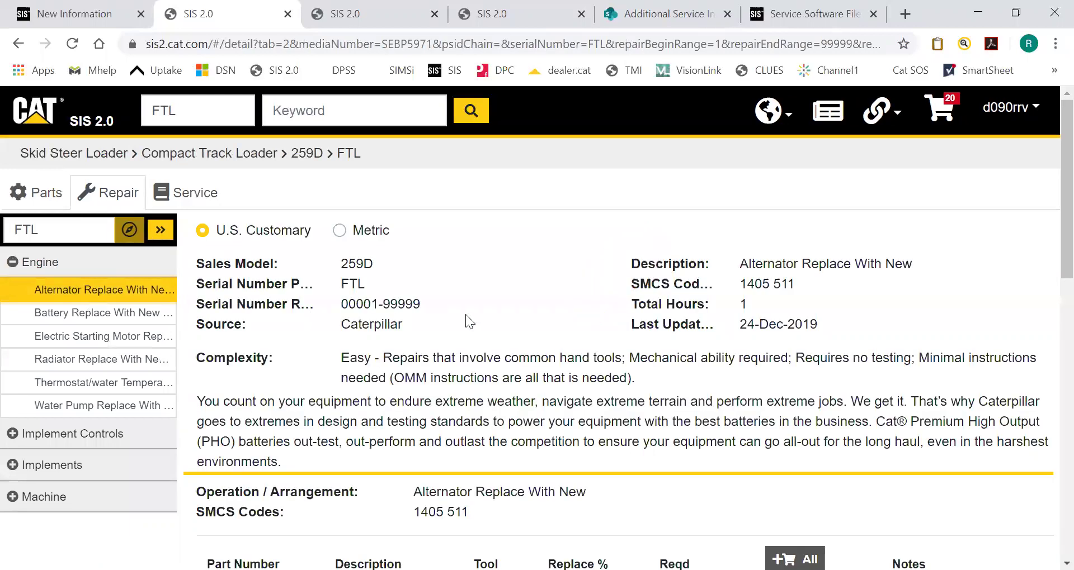
scroll(465, 316, down, 5)
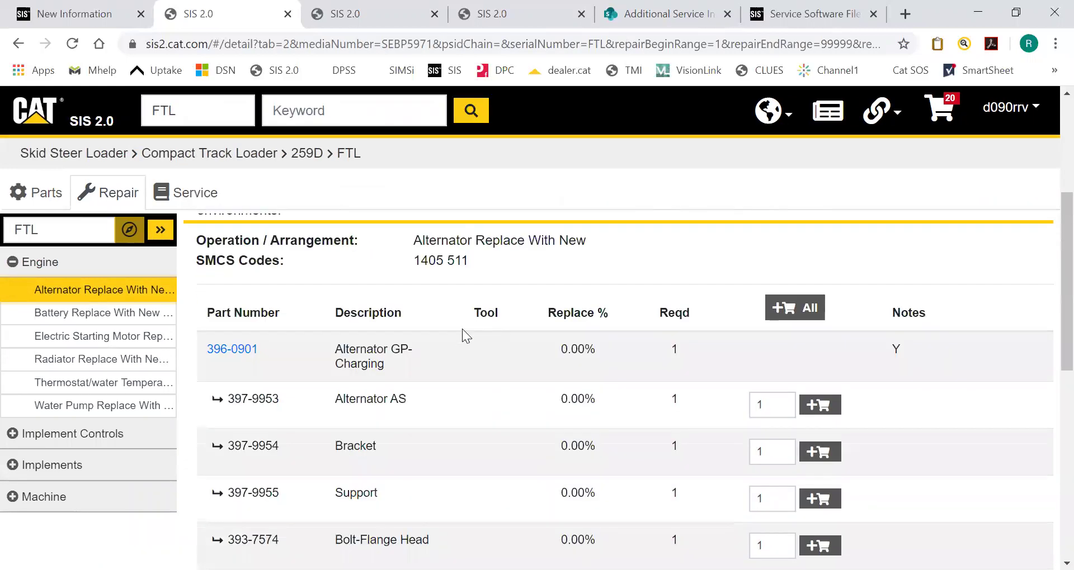
scroll(462, 329, down, 5)
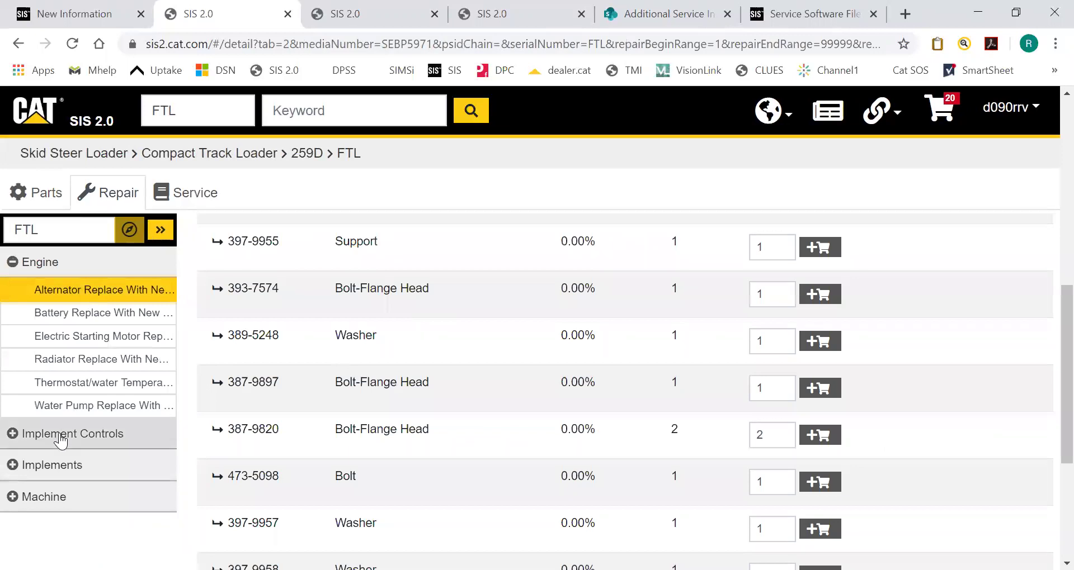
- Open the Tilt Cylinder Replace Gasket / Seal Right Side repair option under Implement Controls and look through its parts list
click(60, 435)
scroll(320, 355, down, 2)
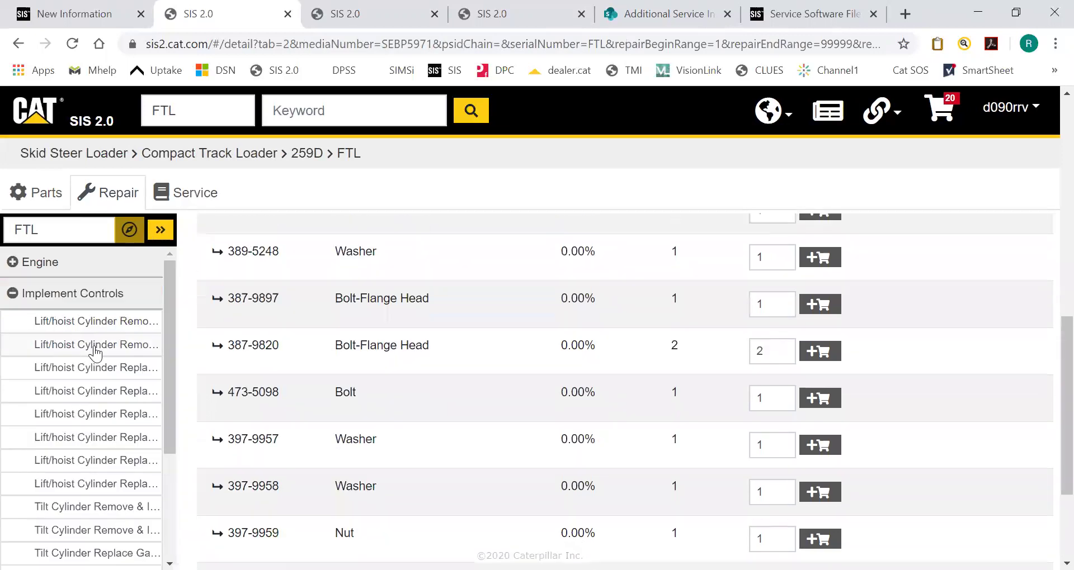
scroll(90, 414, down, 3)
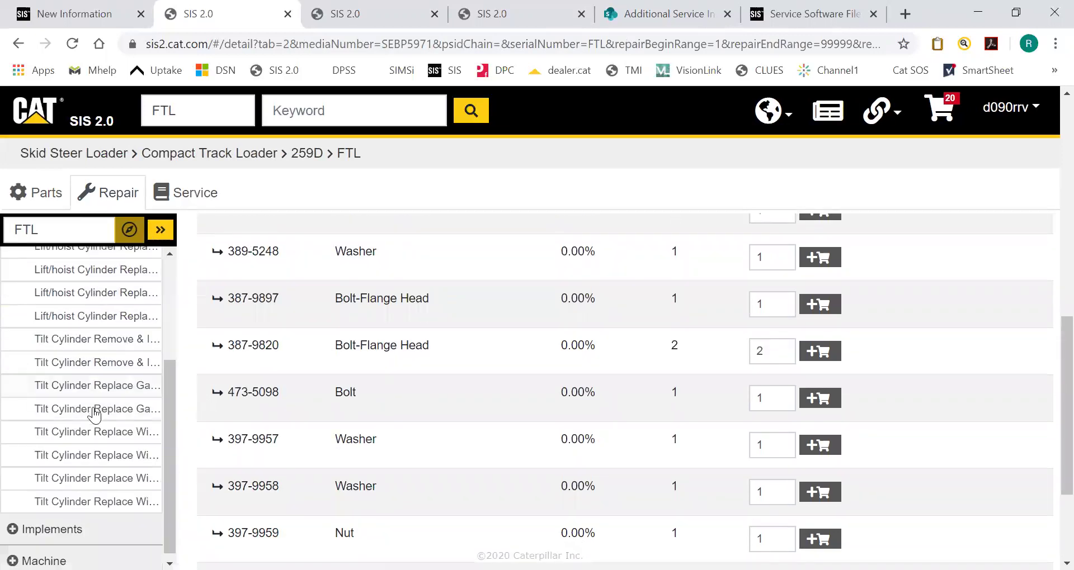
click(92, 414)
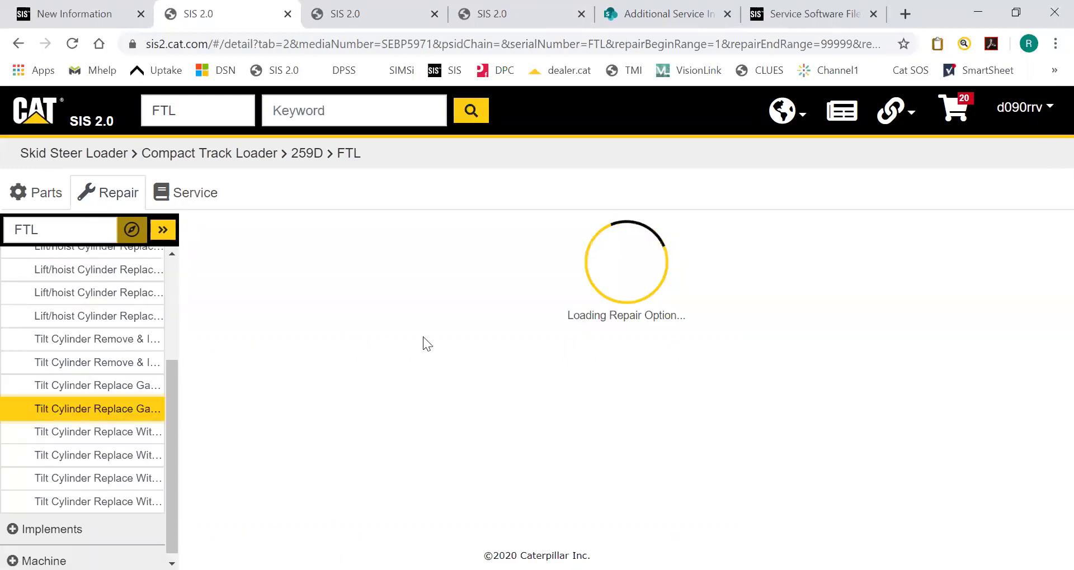
scroll(412, 351, down, 6)
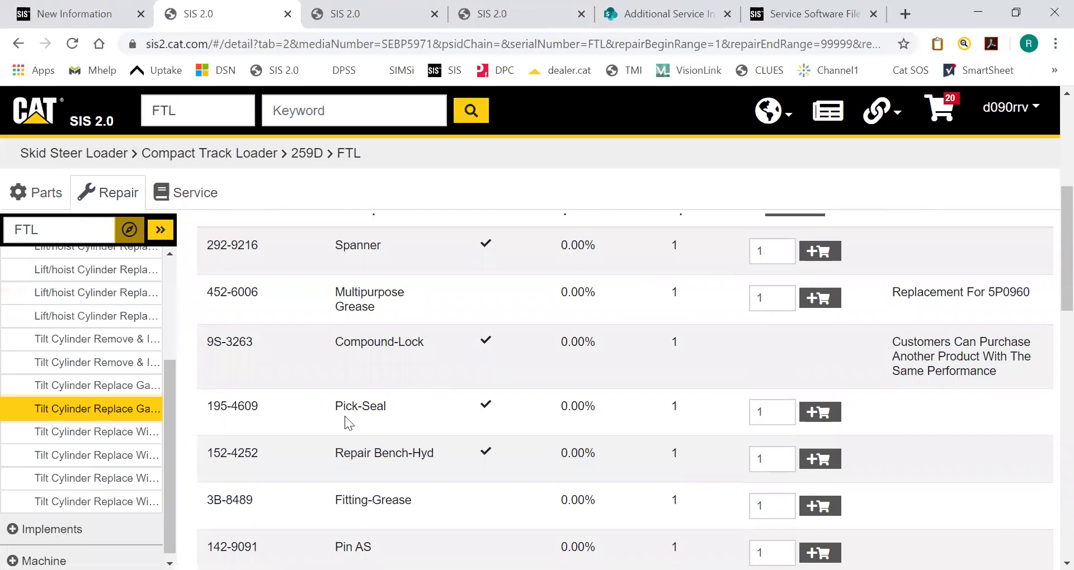
scroll(345, 416, down, 3)
scroll(65, 335, up, 3)
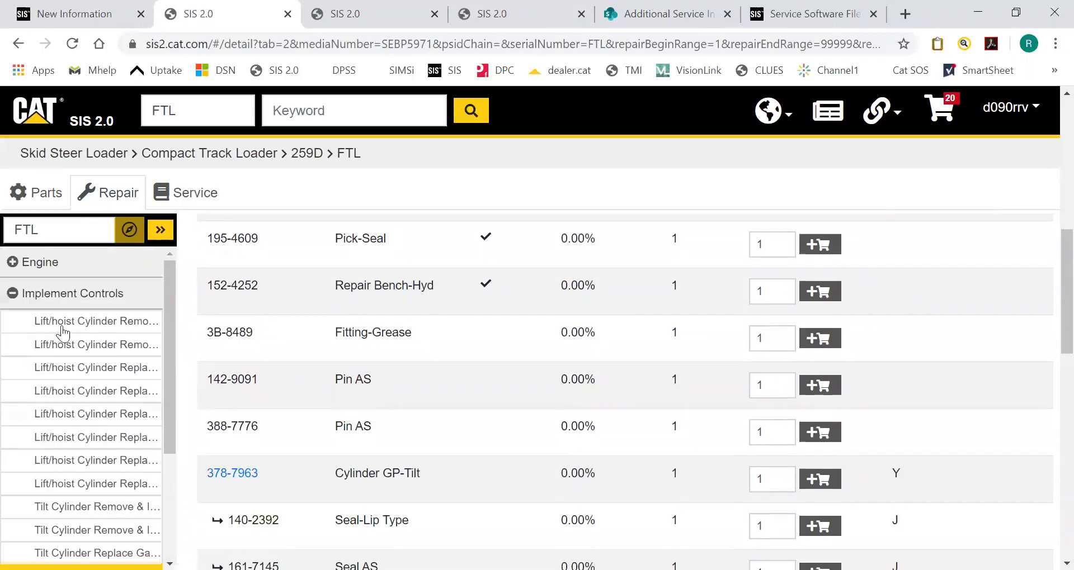
- Collapse Implement Controls, expand the Engine repair options, and switch to the parts information for the 259D
click(17, 302)
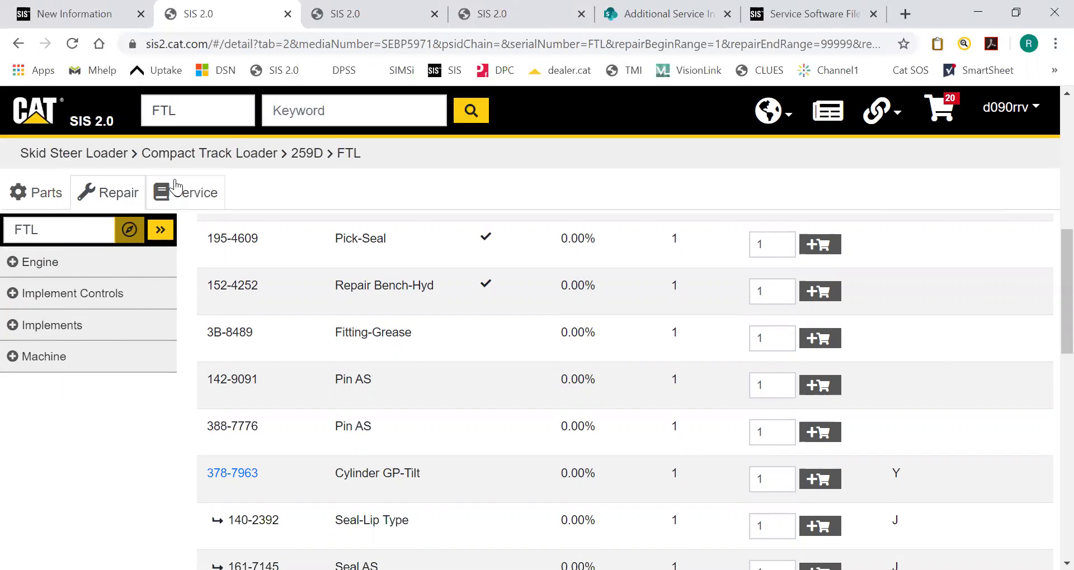
scroll(444, 348, up, 10)
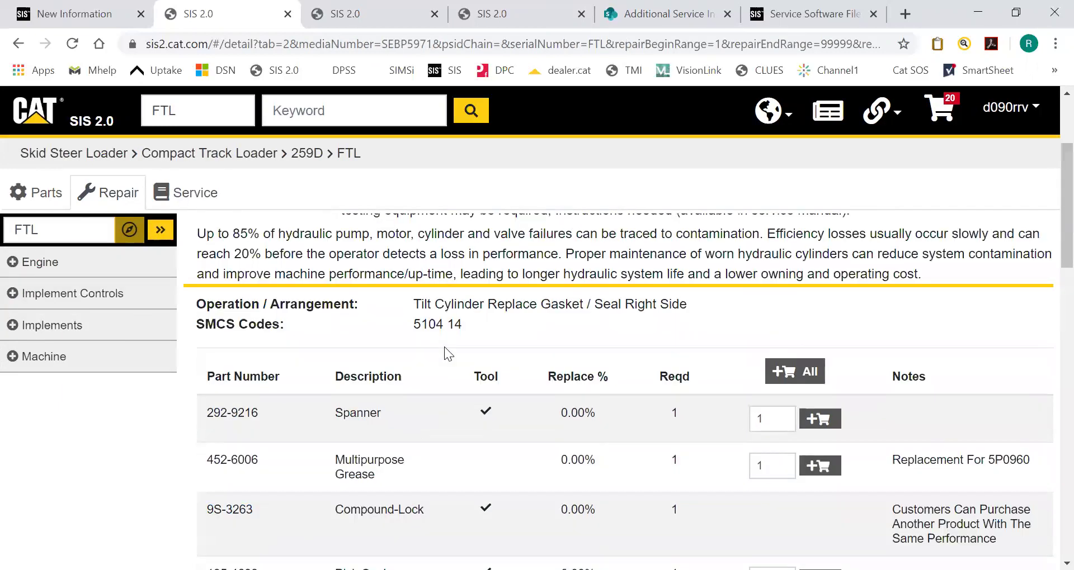
click(49, 269)
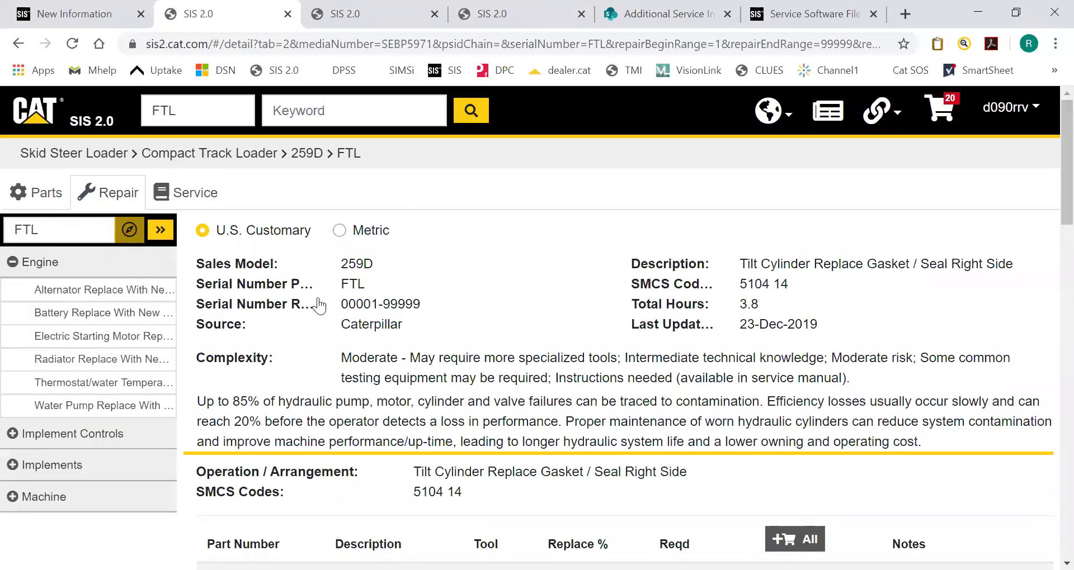
click(58, 202)
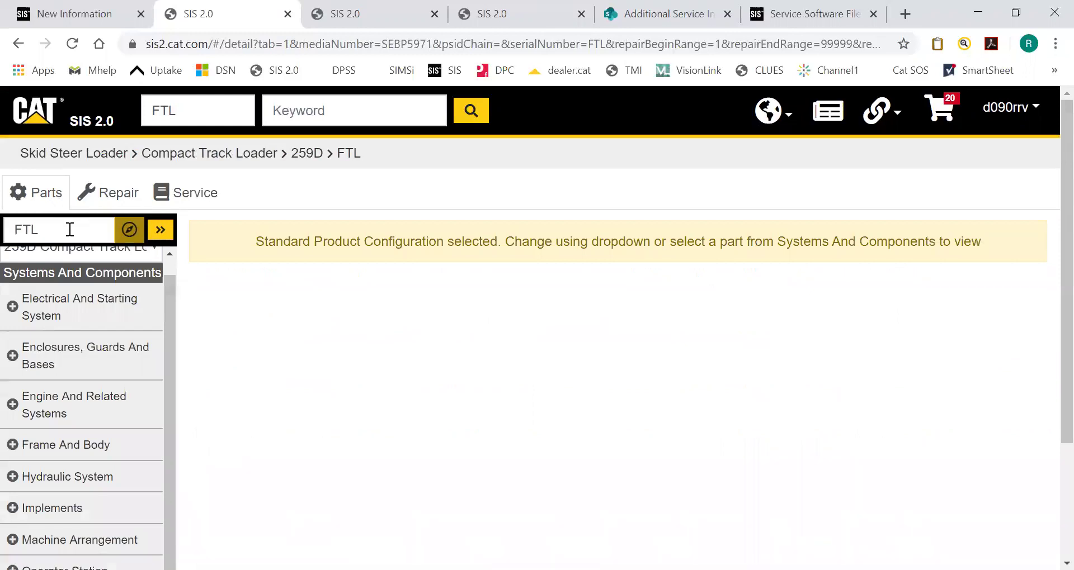
click(67, 230)
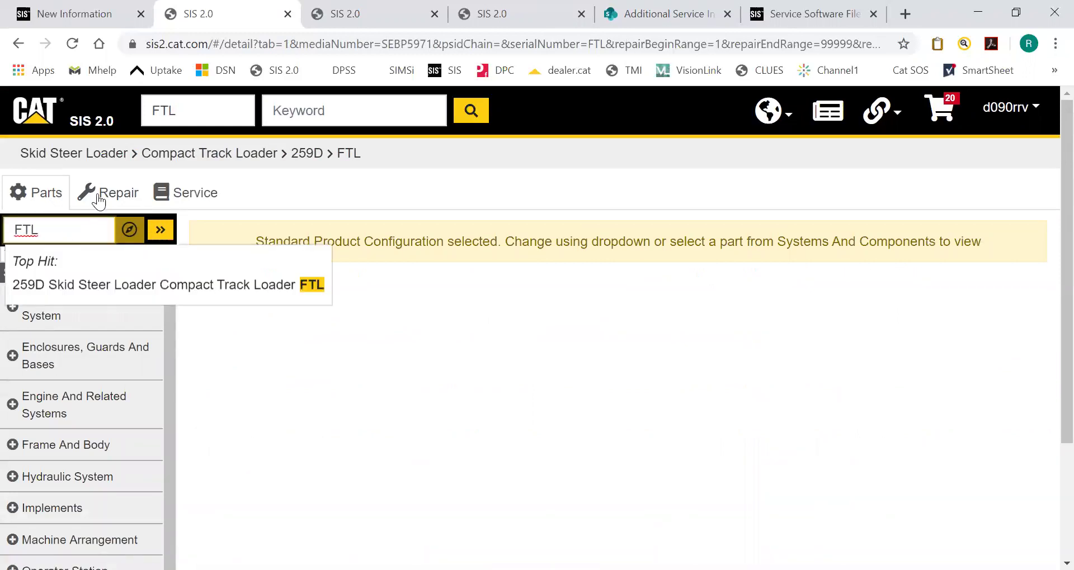
- Go back through the visited pages to the D8T Connector Locations service document
click(18, 45)
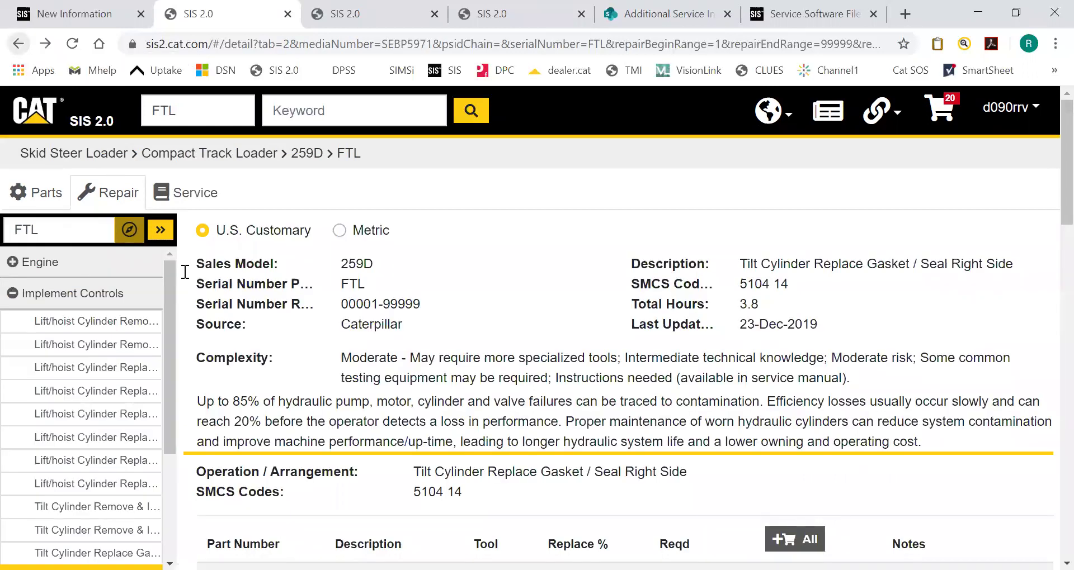
click(19, 44)
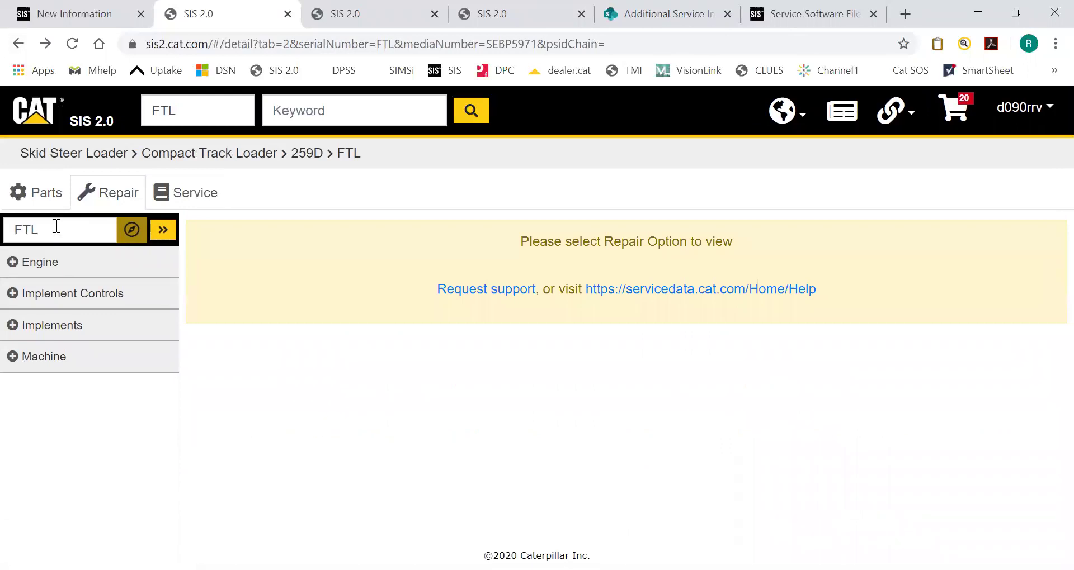
click(18, 44)
click(18, 45)
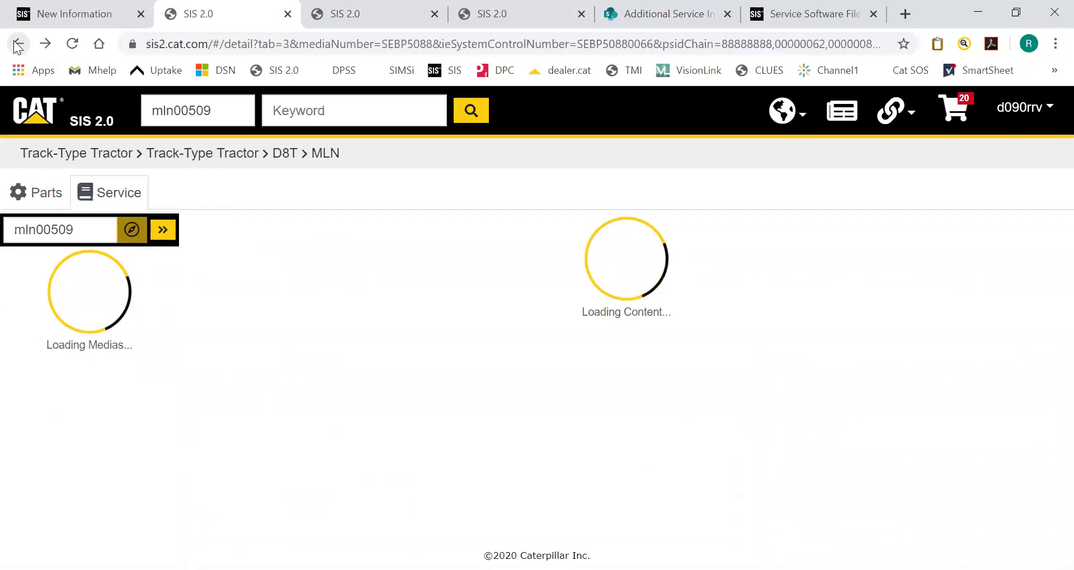
- Search all information for serial prefix FTL without a keyword, and highlight the total number of results
click(213, 111)
drag(226, 114, 138, 121)
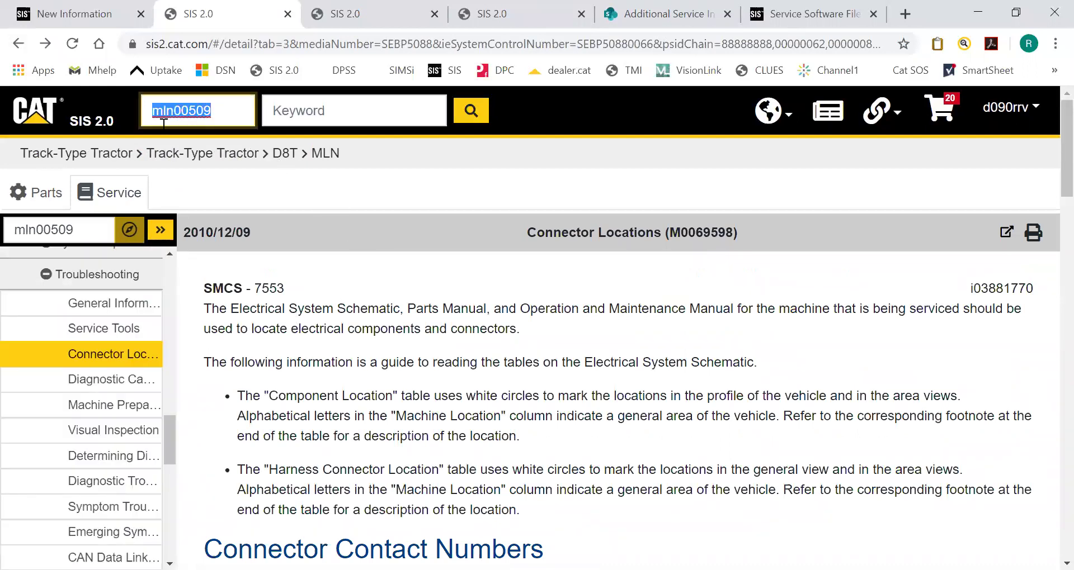
text(FTL)
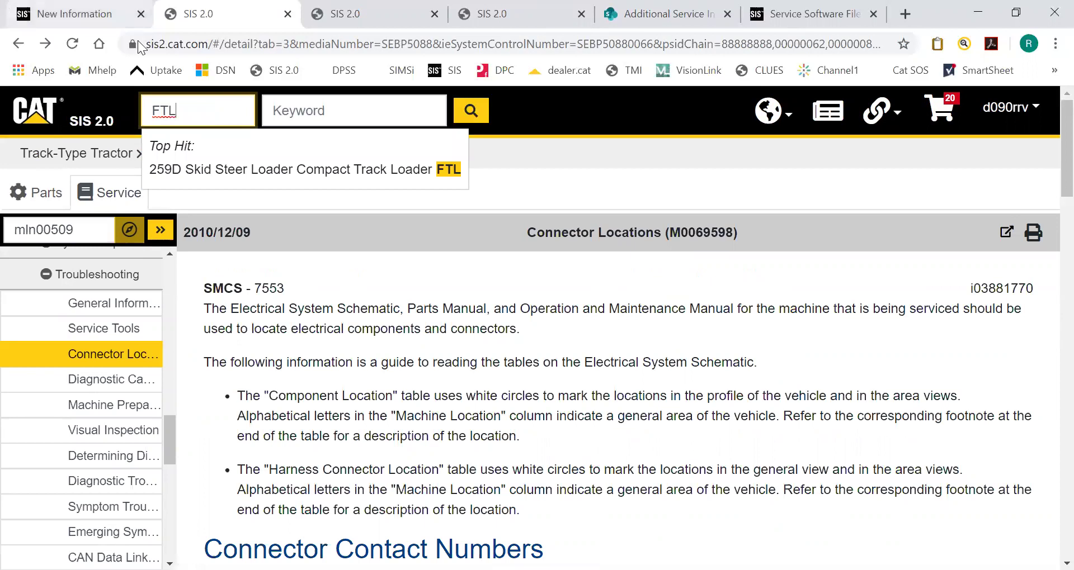
click(279, 100)
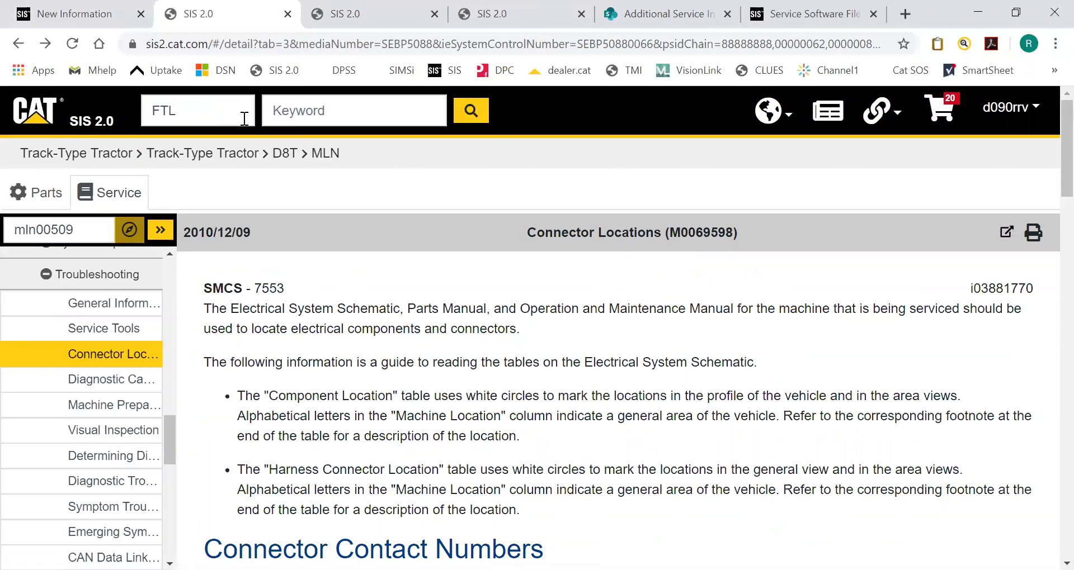
click(474, 123)
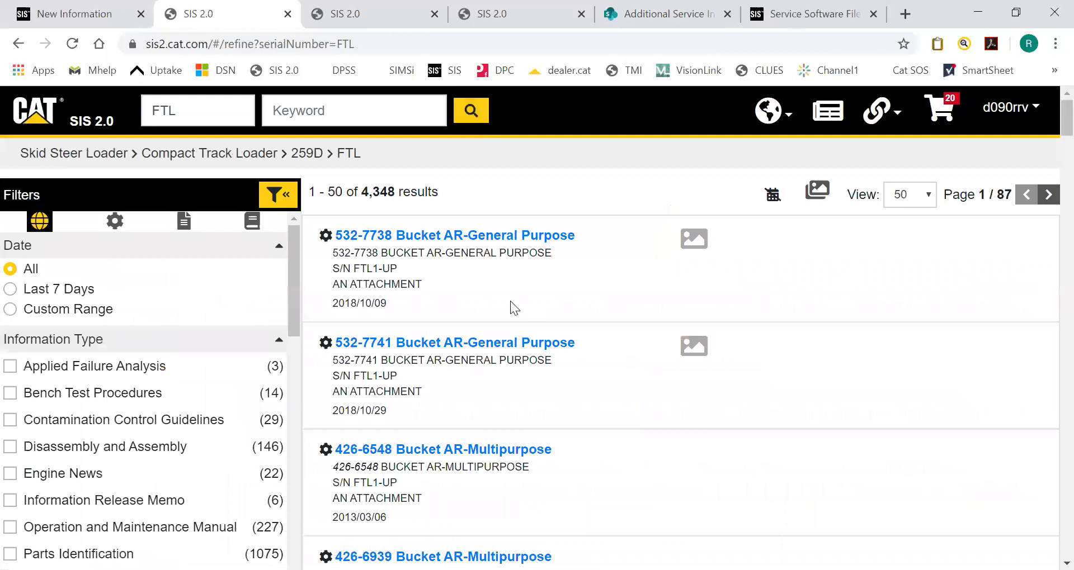
drag(367, 193, 436, 190)
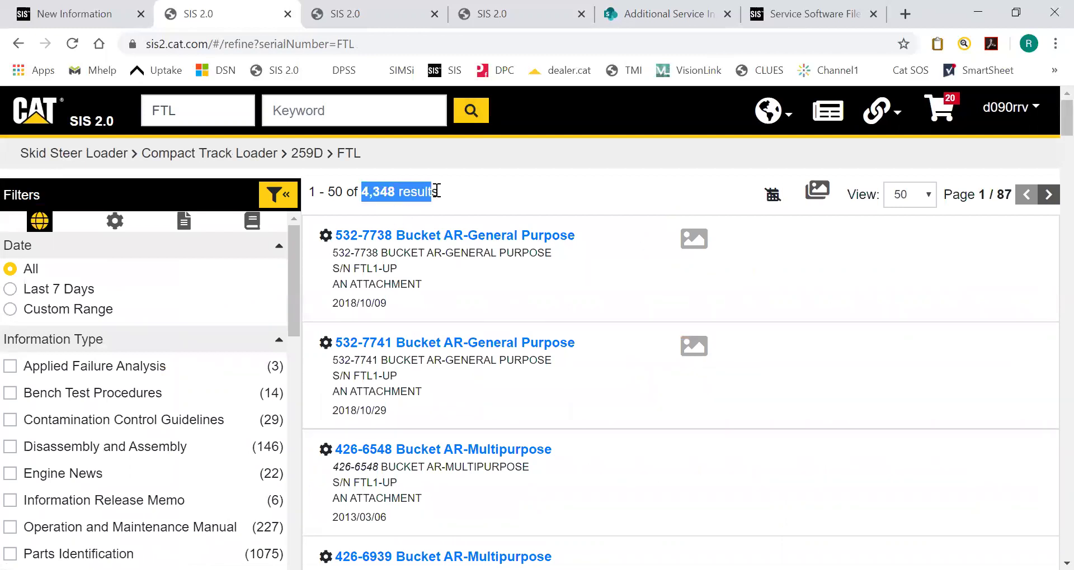
- Search the FTL serial prefix information for the keyword Fuel Pump
click(503, 194)
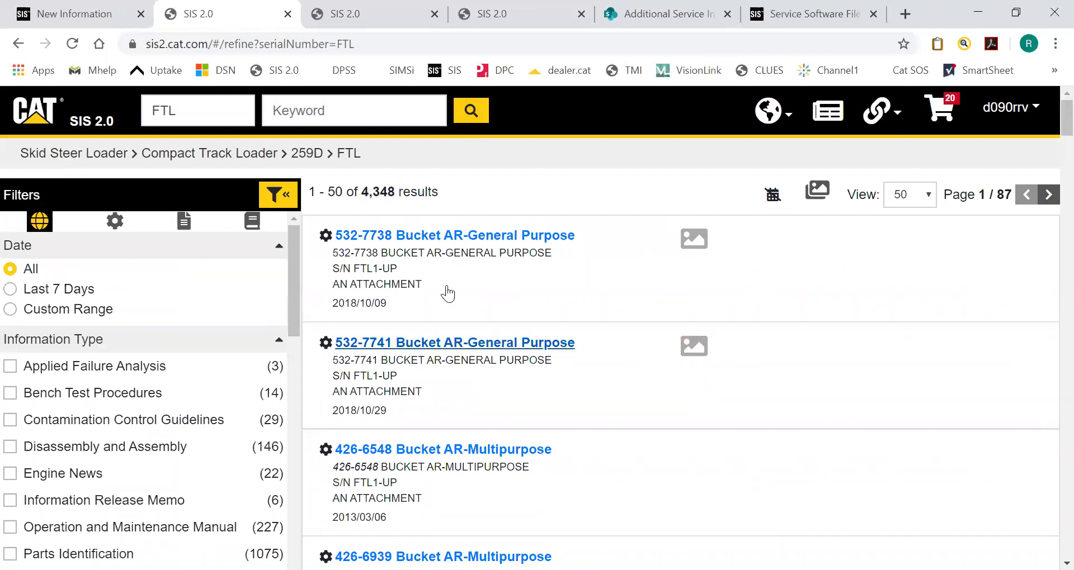
click(336, 119)
text(Fuel Pump)
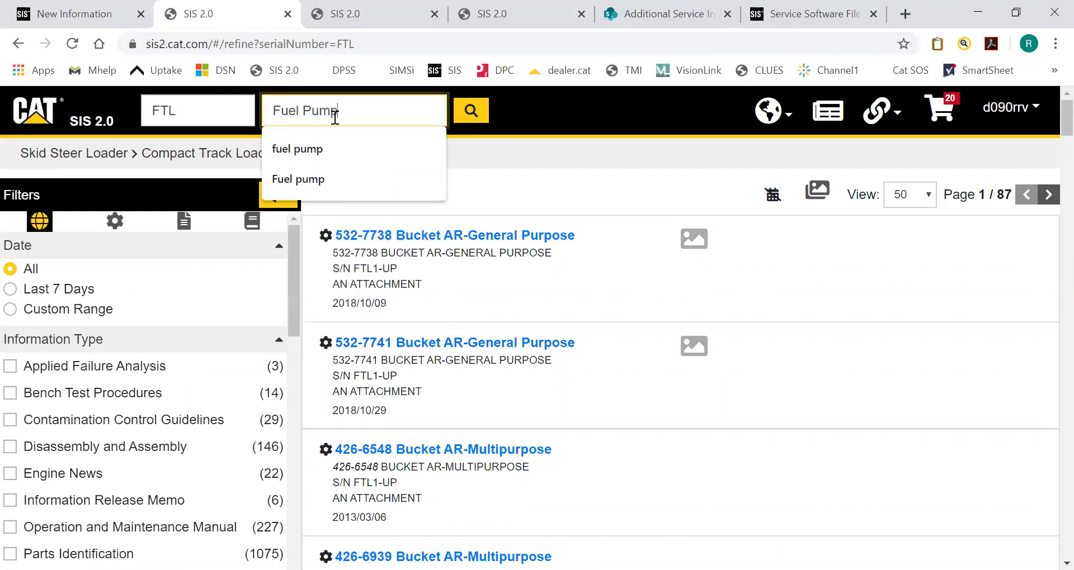
key(Return)
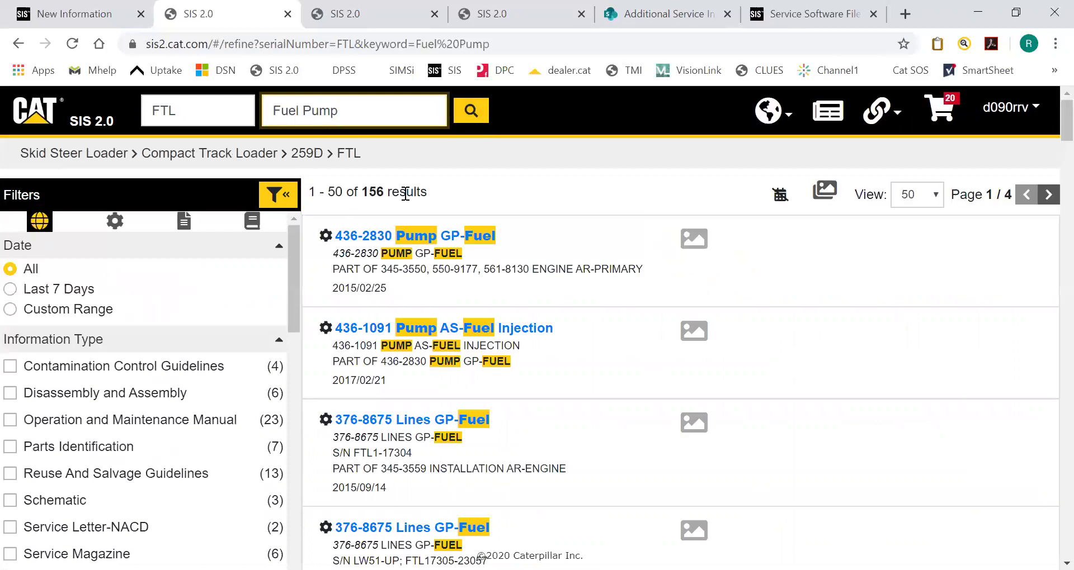
- Go back to the D8T Engine - Remove and Install document and switch the service information to serial prefix ZSA
click(17, 45)
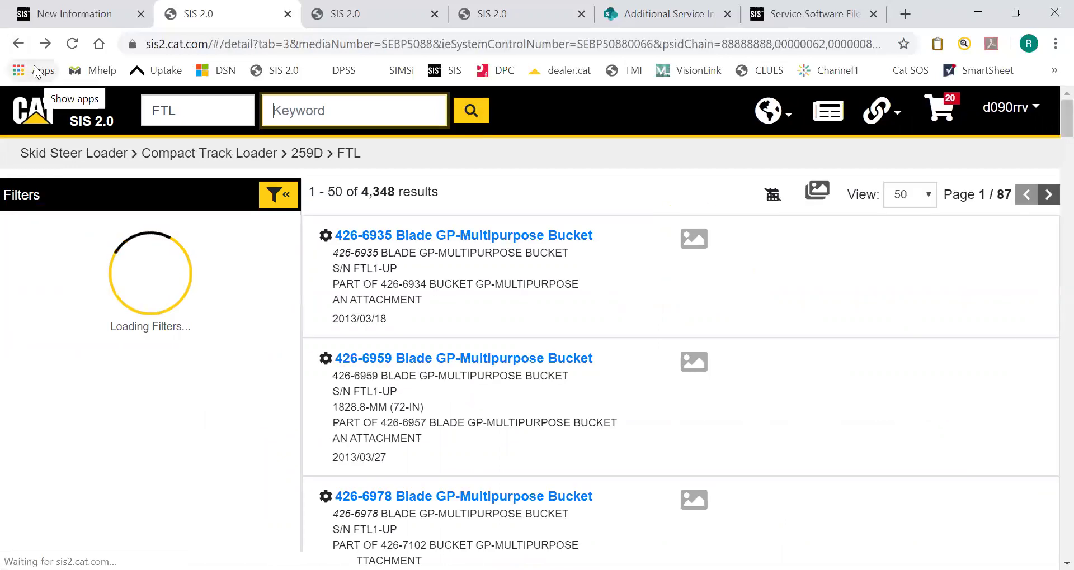
click(17, 44)
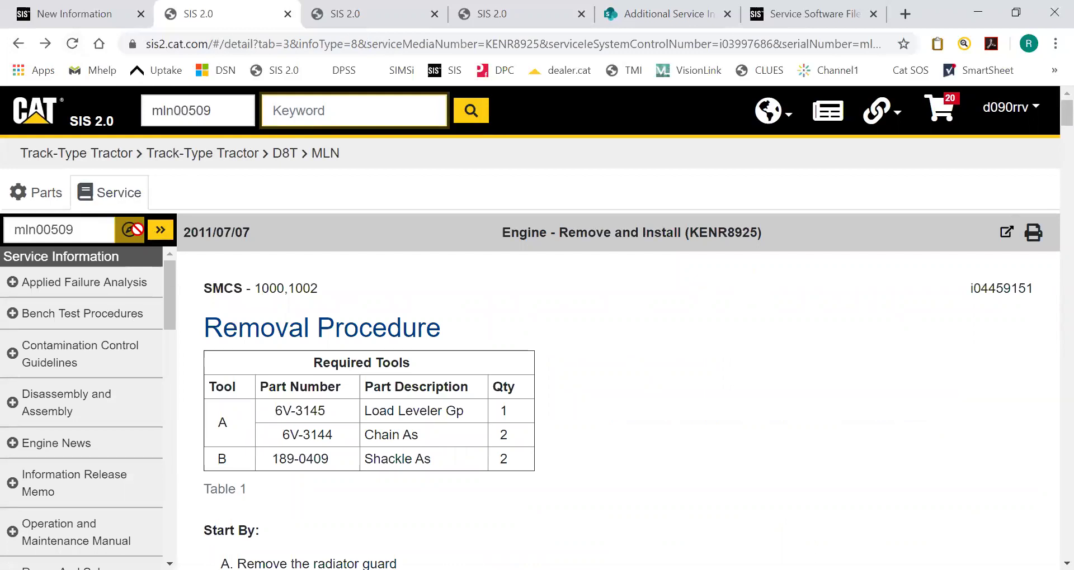
click(103, 230)
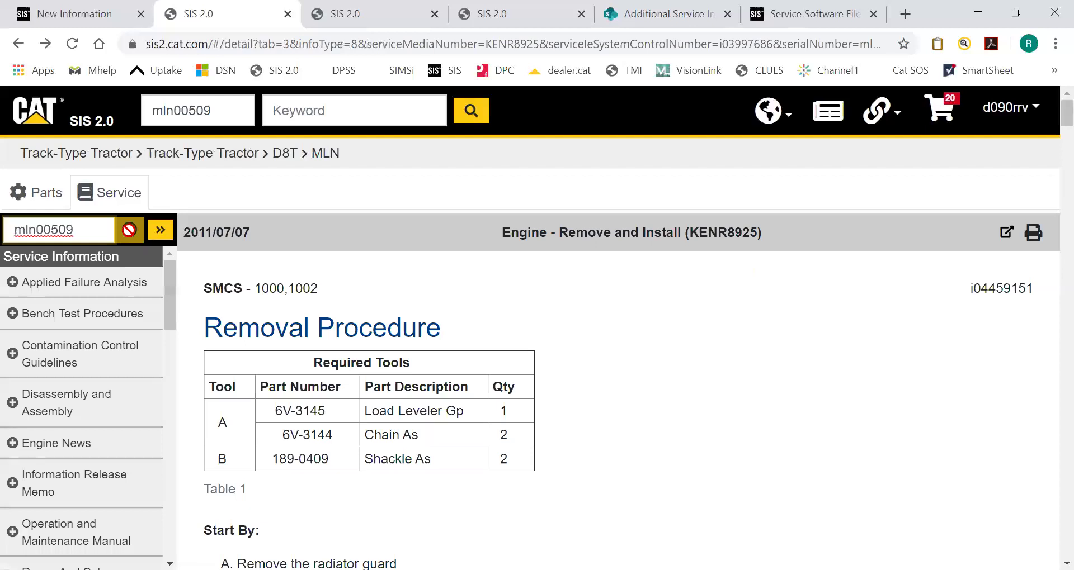
drag(90, 230, 14, 230)
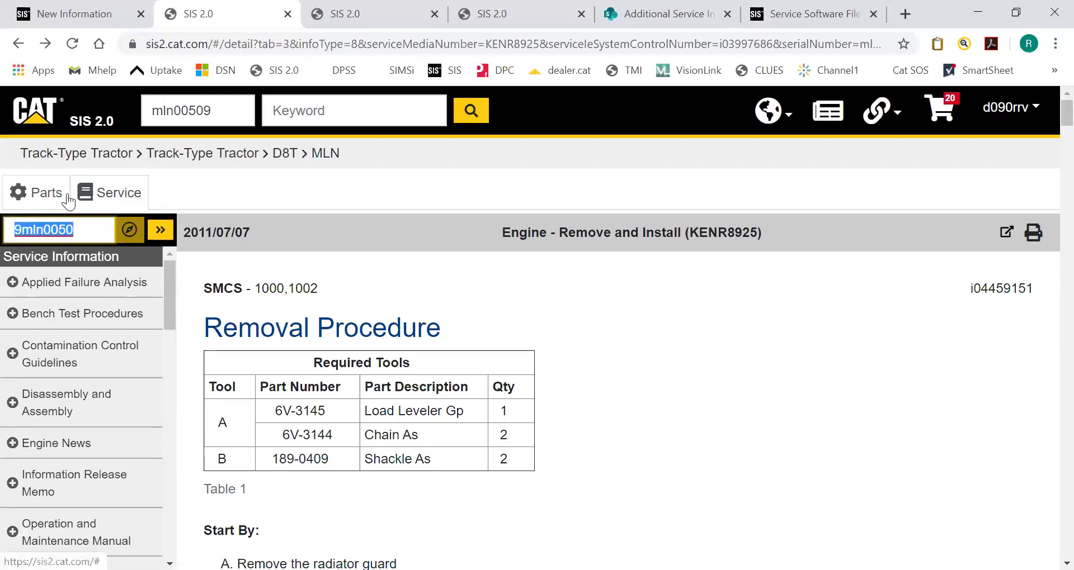
text(ZSA)
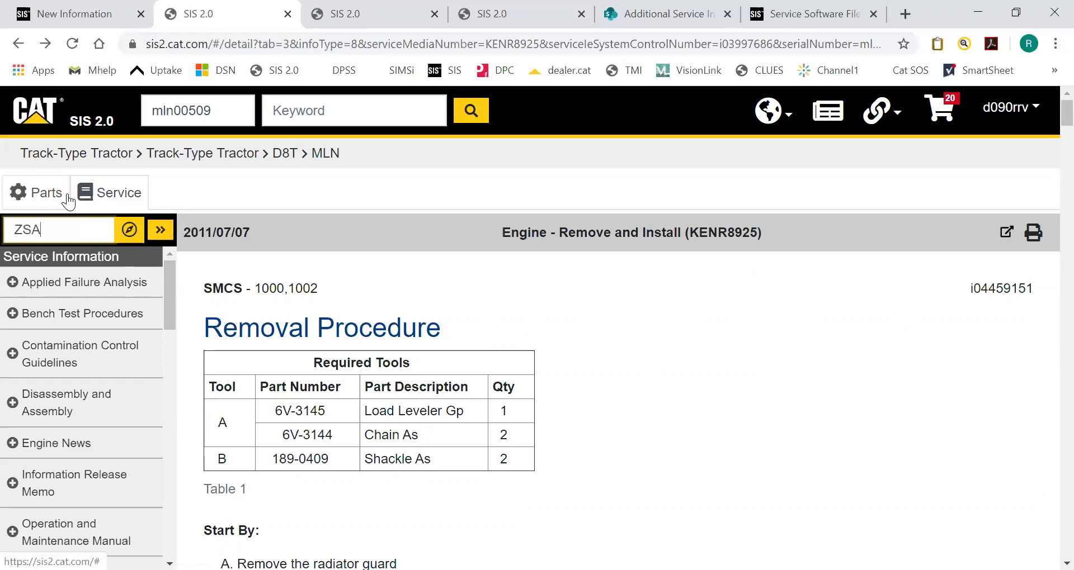
click(95, 286)
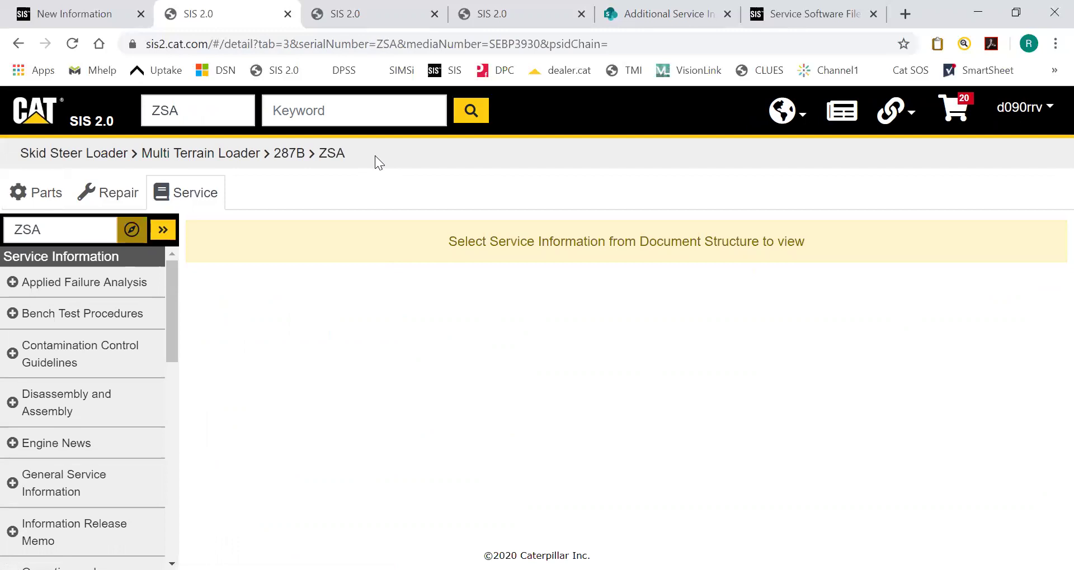
- Return to the Engine - Remove and Install service document for the D8T
click(20, 44)
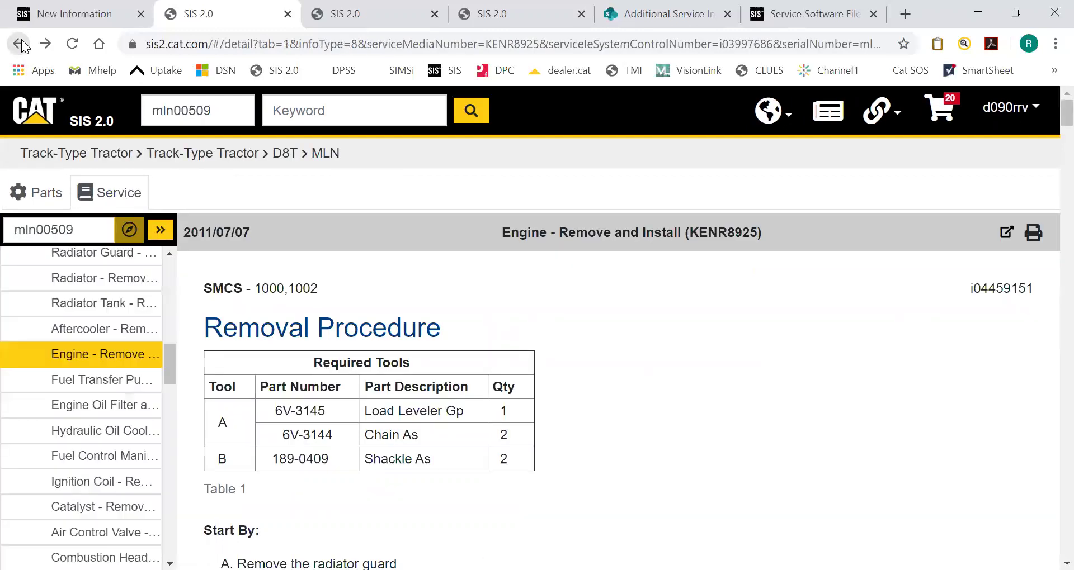
click(20, 44)
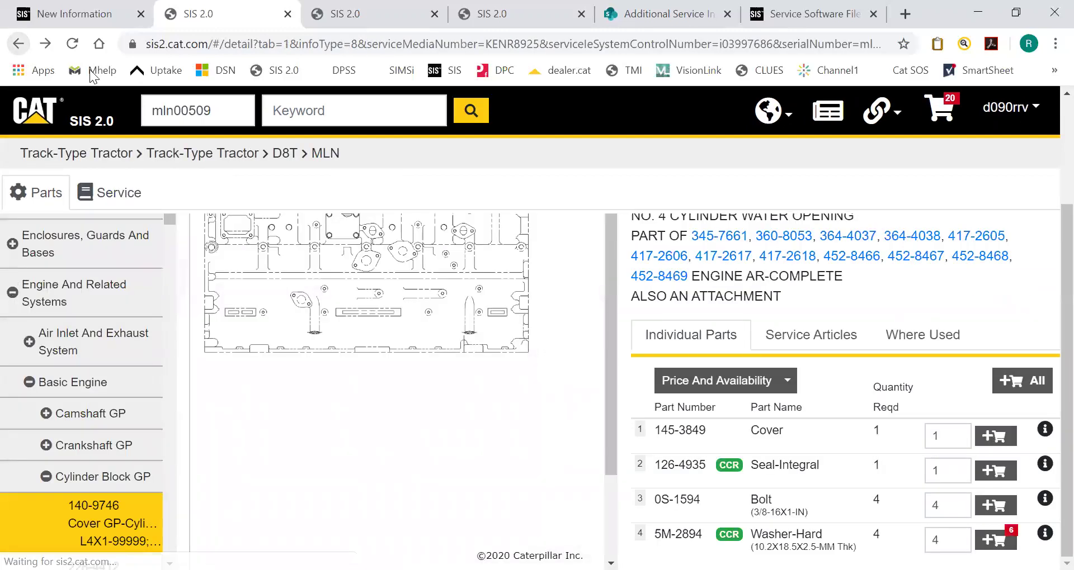
click(45, 43)
click(366, 114)
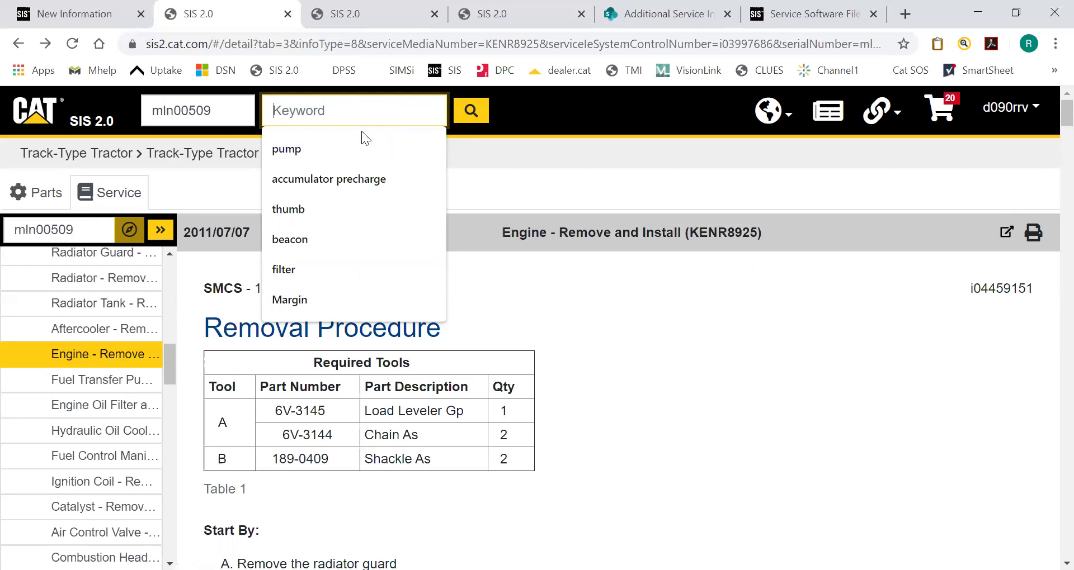
- Clear the serial number, search all products for the keyword bolt, and highlight the total number of results
double_click(214, 111)
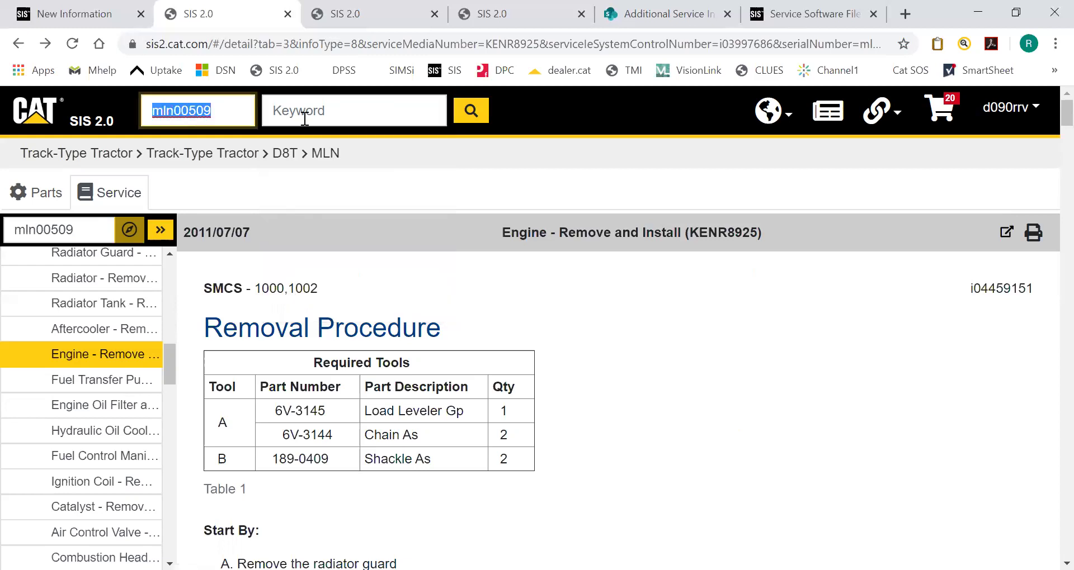
key(BackSpace)
click(351, 115)
text(bol)
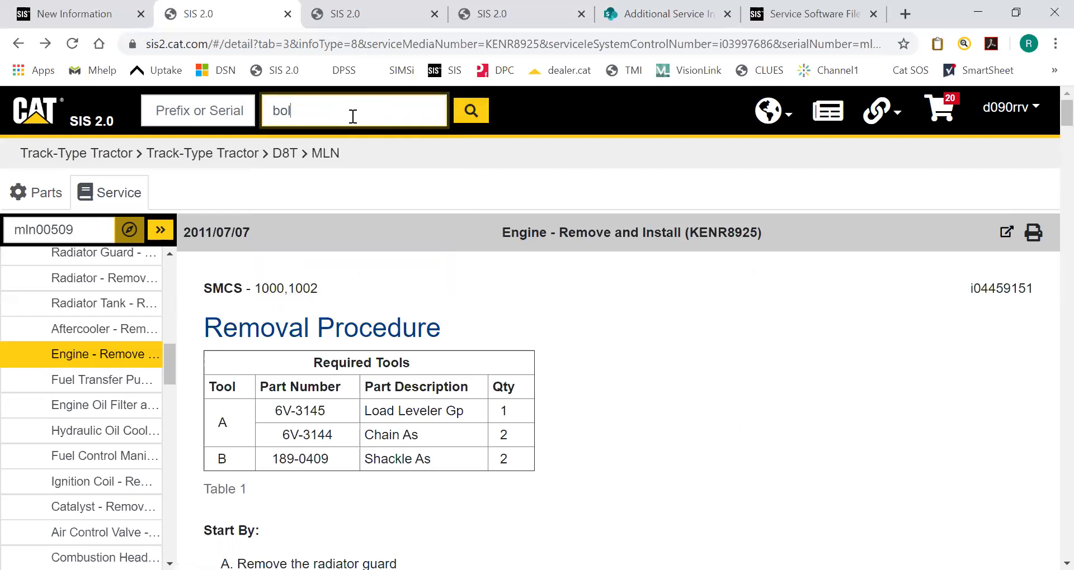
text(t)
key(Return)
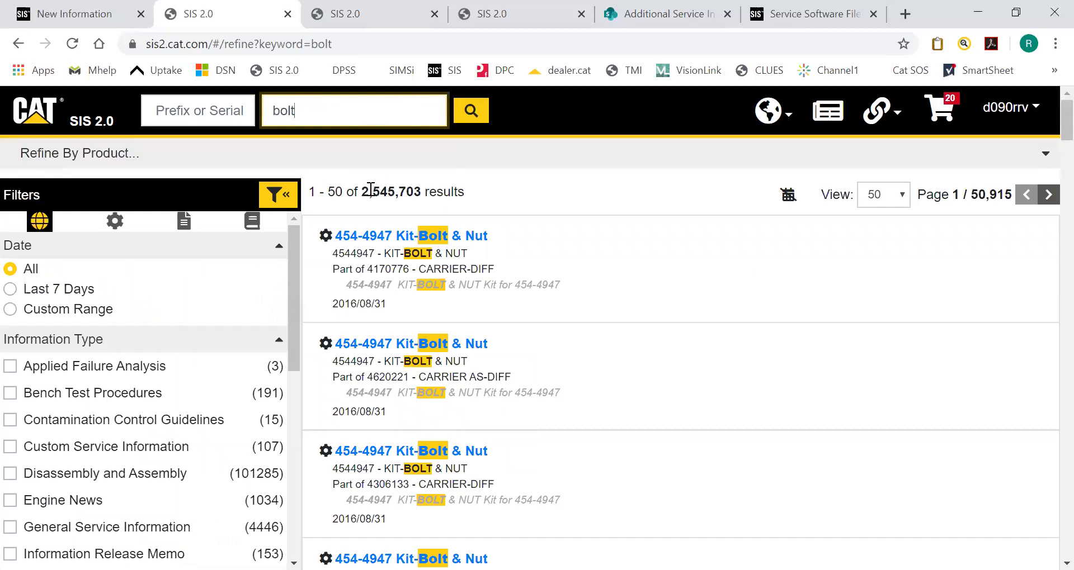
drag(360, 191, 426, 187)
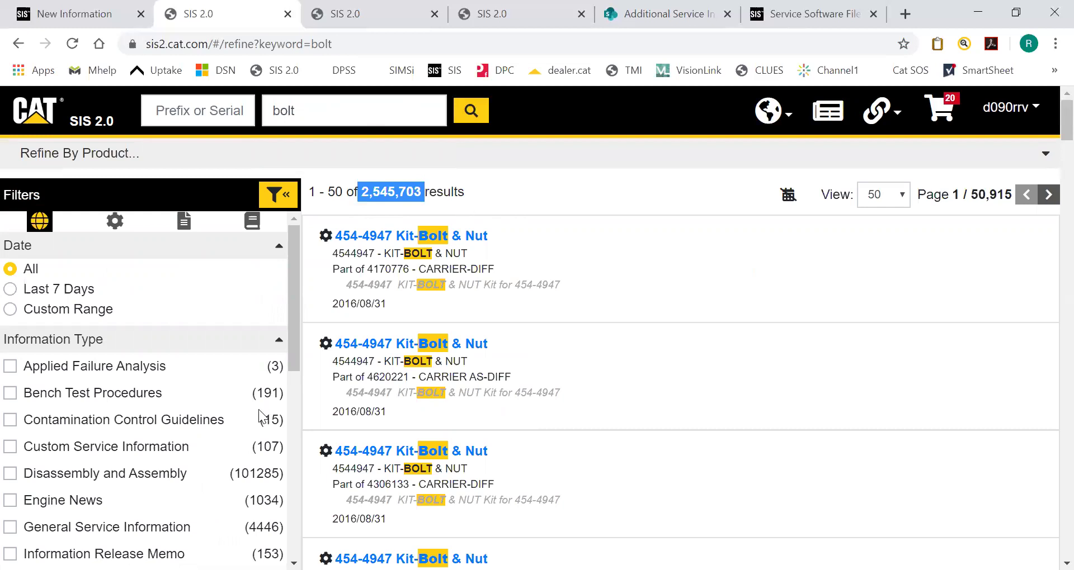
- Refine the bolt results by product to the Backhoe Loader 415F2 and look through the available filters
scroll(221, 398, down, 3)
scroll(207, 381, up, 3)
click(187, 157)
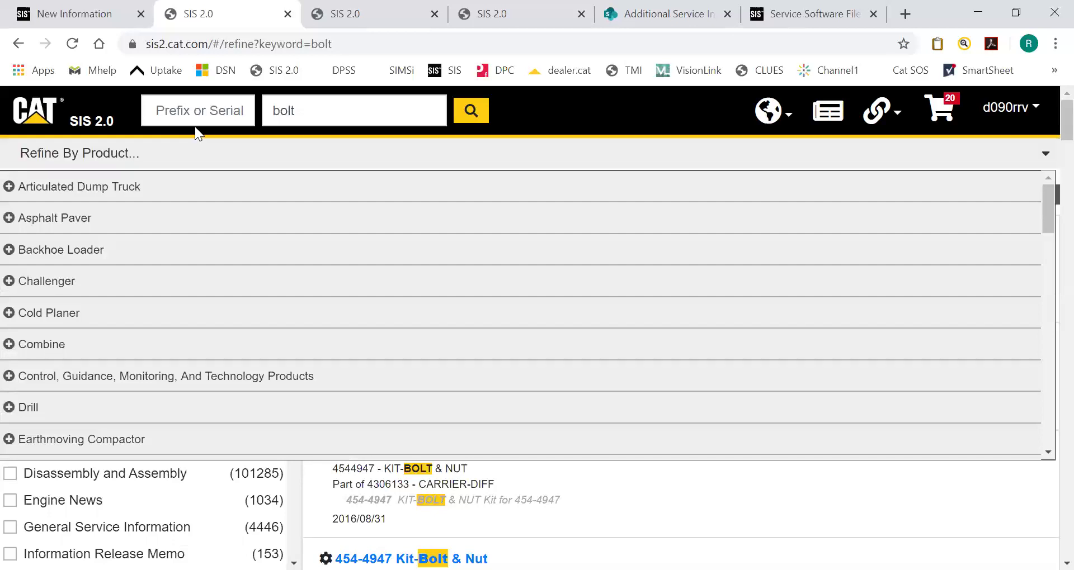
click(86, 257)
click(93, 286)
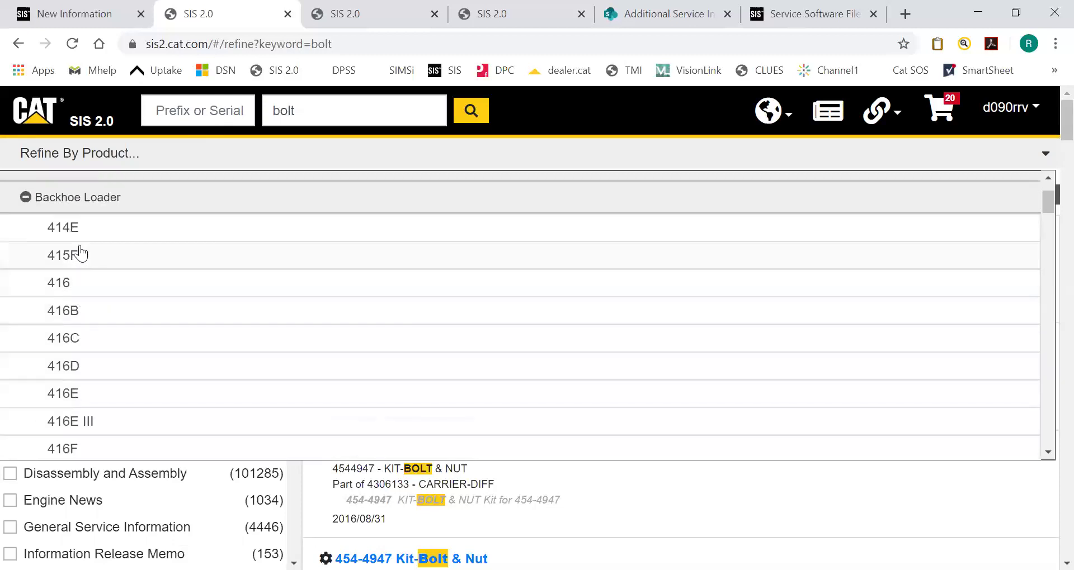
click(74, 258)
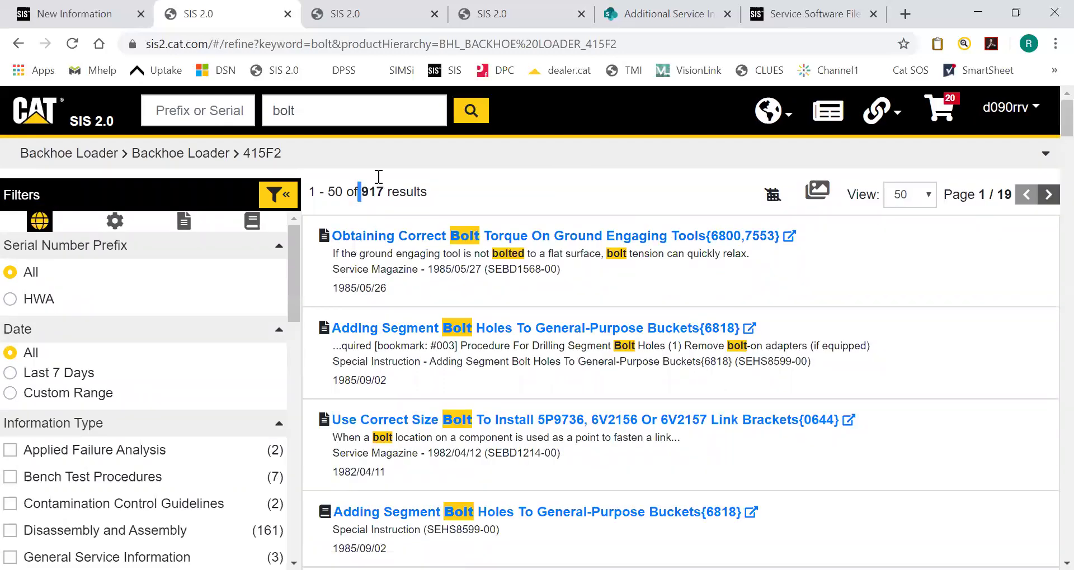
click(370, 115)
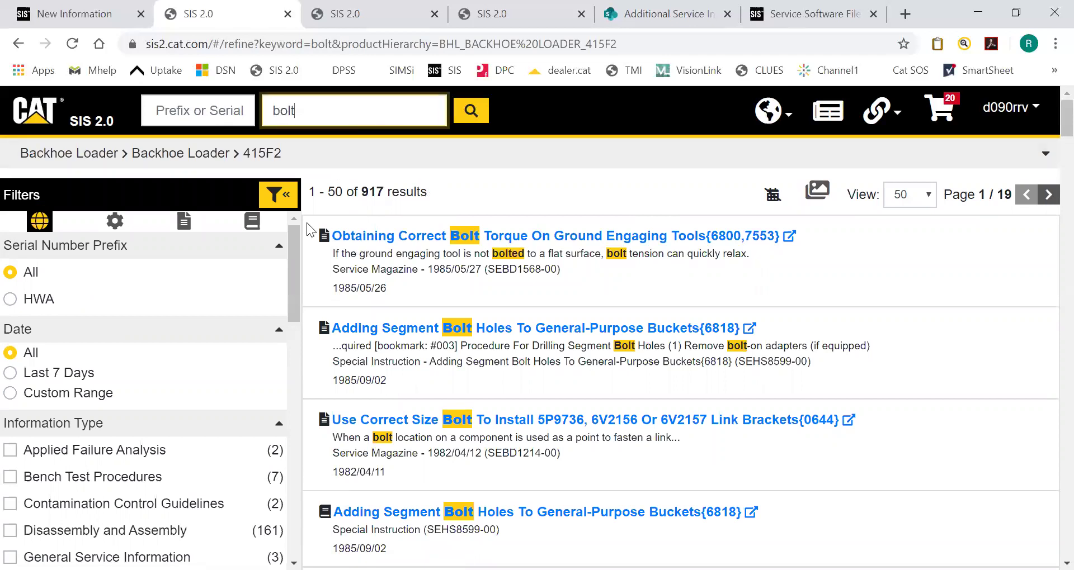
scroll(223, 408, down, 3)
scroll(237, 323, up, 3)
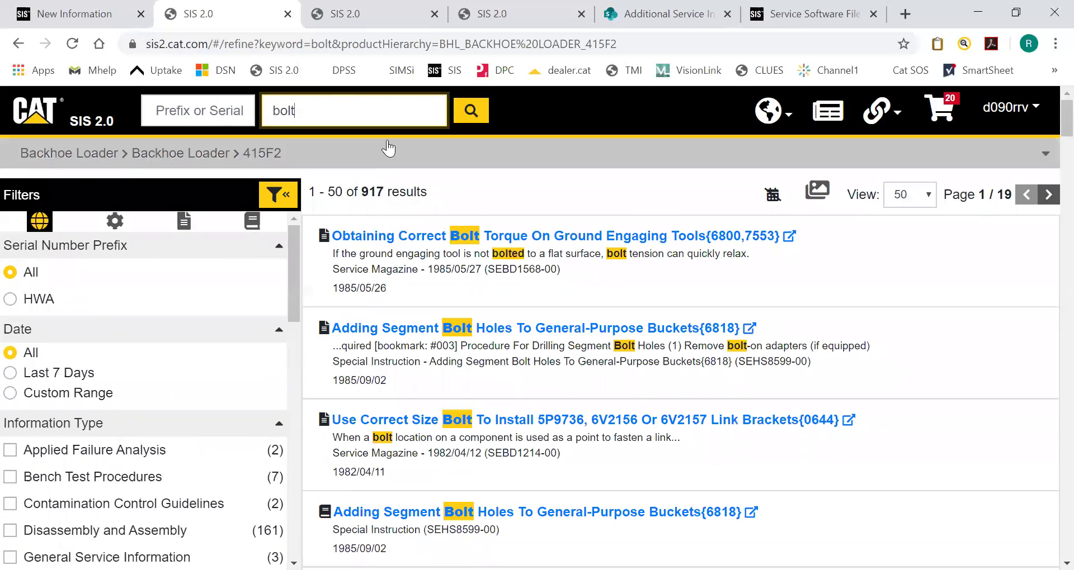
- Go back to the D8T service document and search that machine's information for the keyword Fuel Pump
double_click(282, 112)
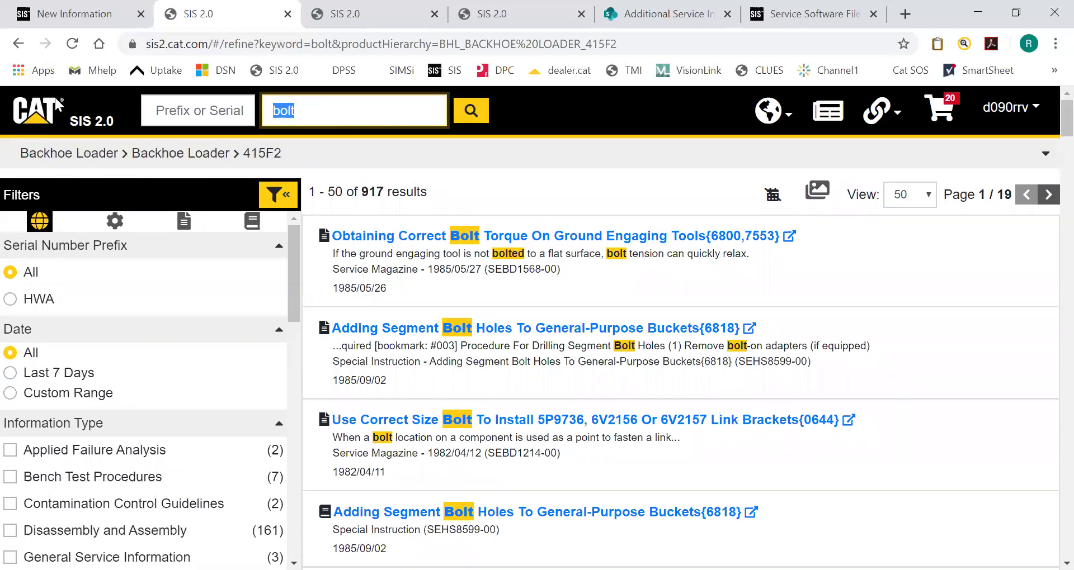
click(18, 43)
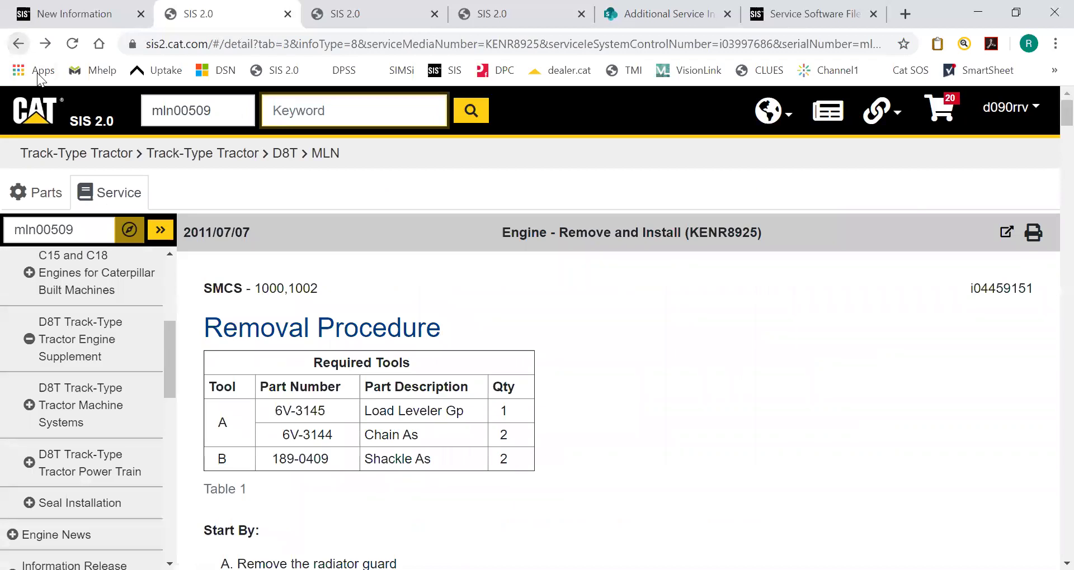
click(317, 113)
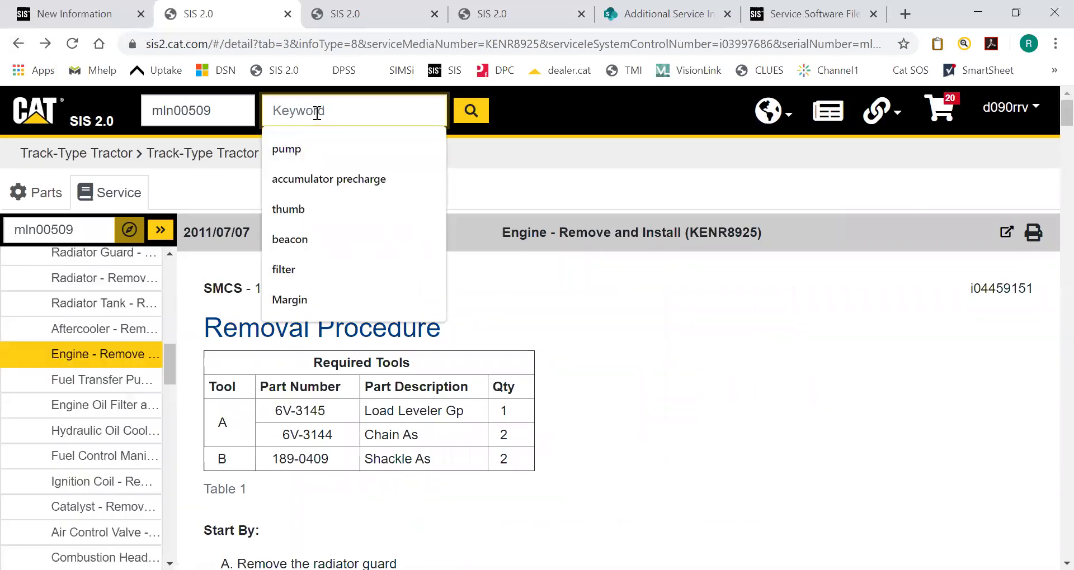
text(Fuel Pump)
key(Return)
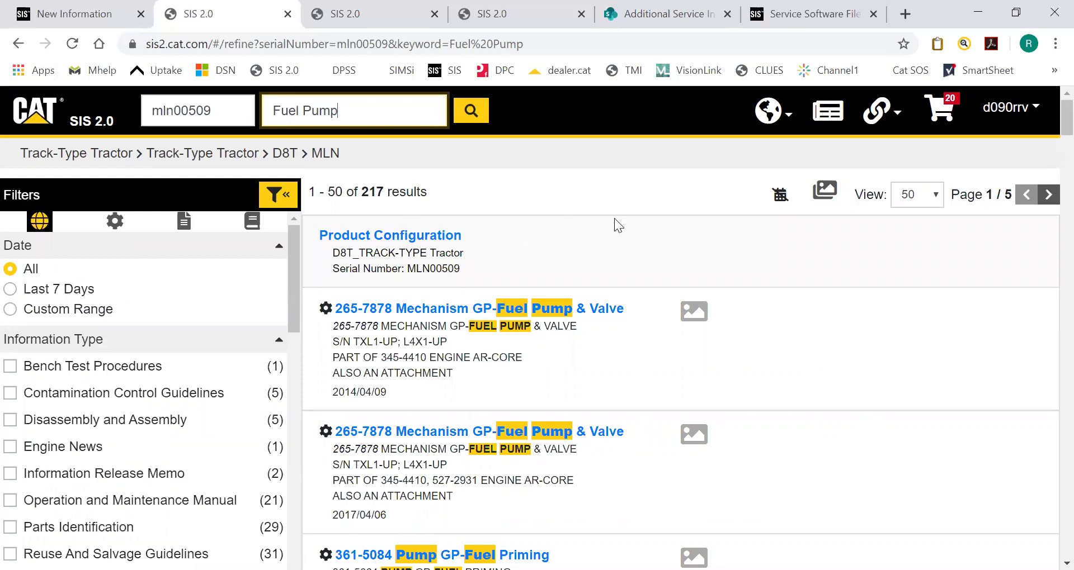
- Filter the D8T Fuel Pump results to the Parts Identification information type
scroll(611, 220, down, 2)
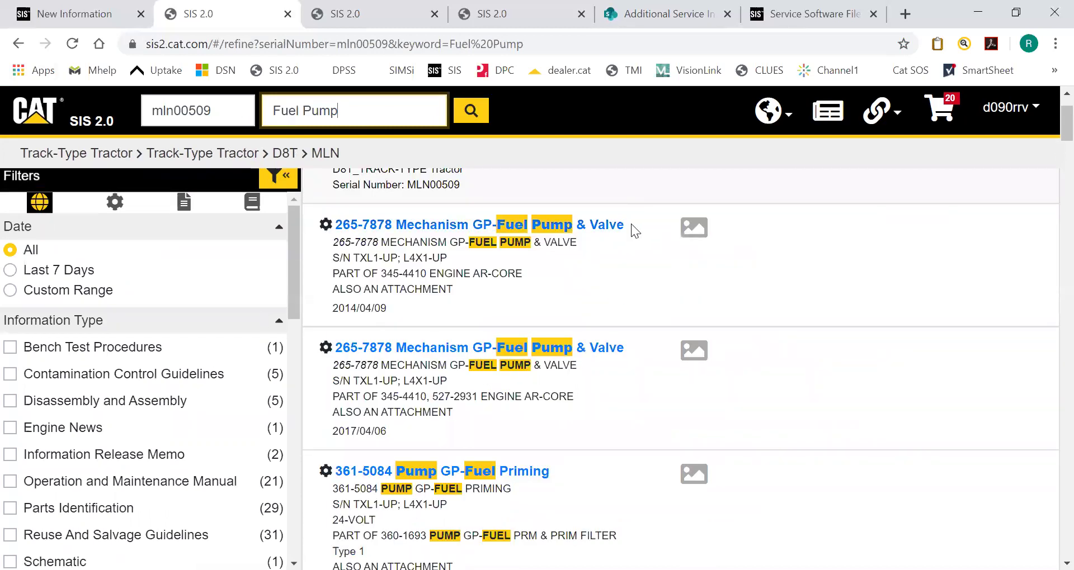
scroll(616, 254, up, 2)
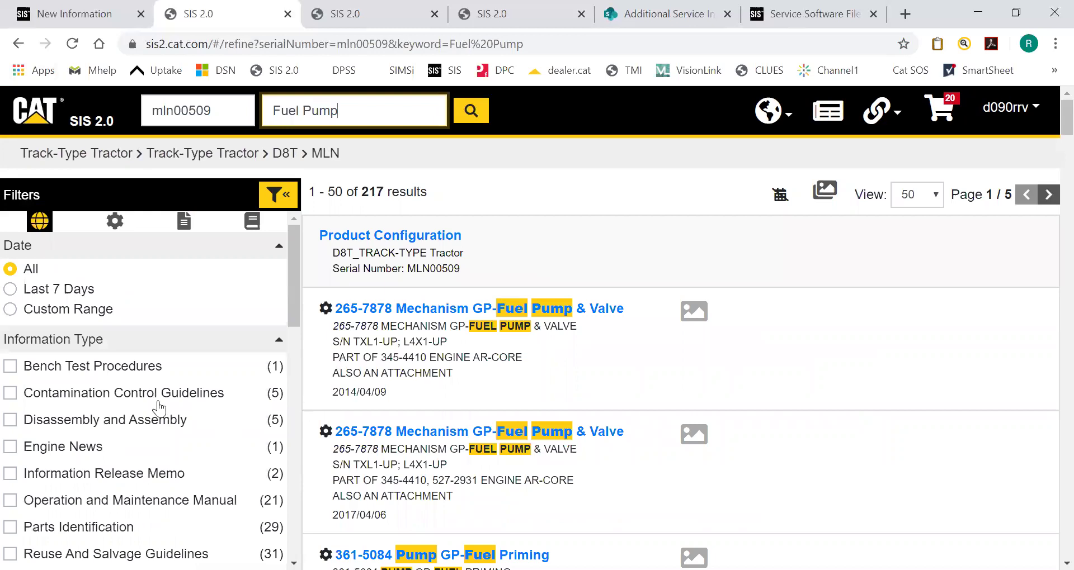
scroll(134, 420, down, 2)
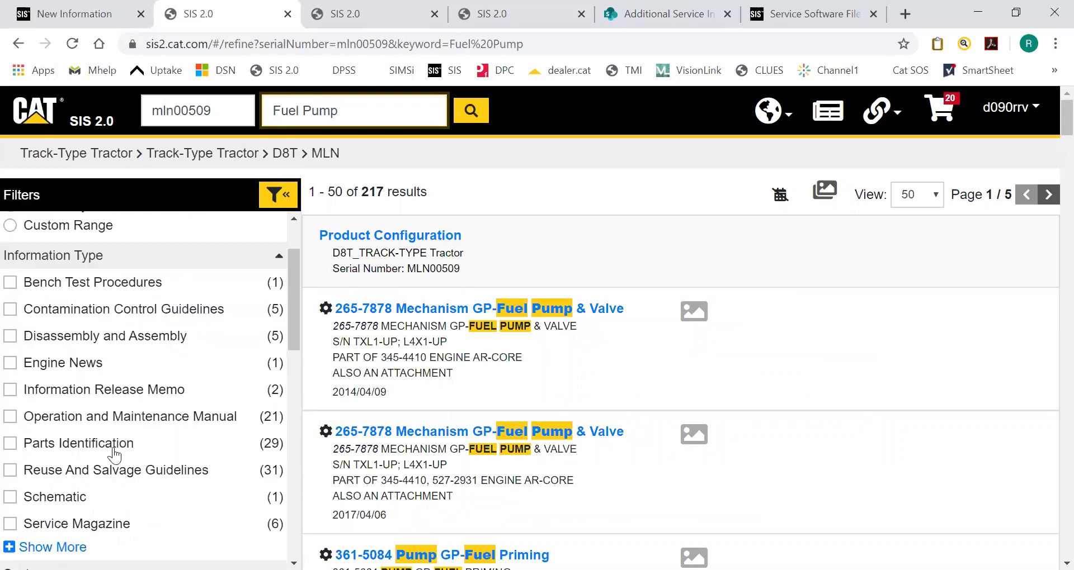
click(40, 446)
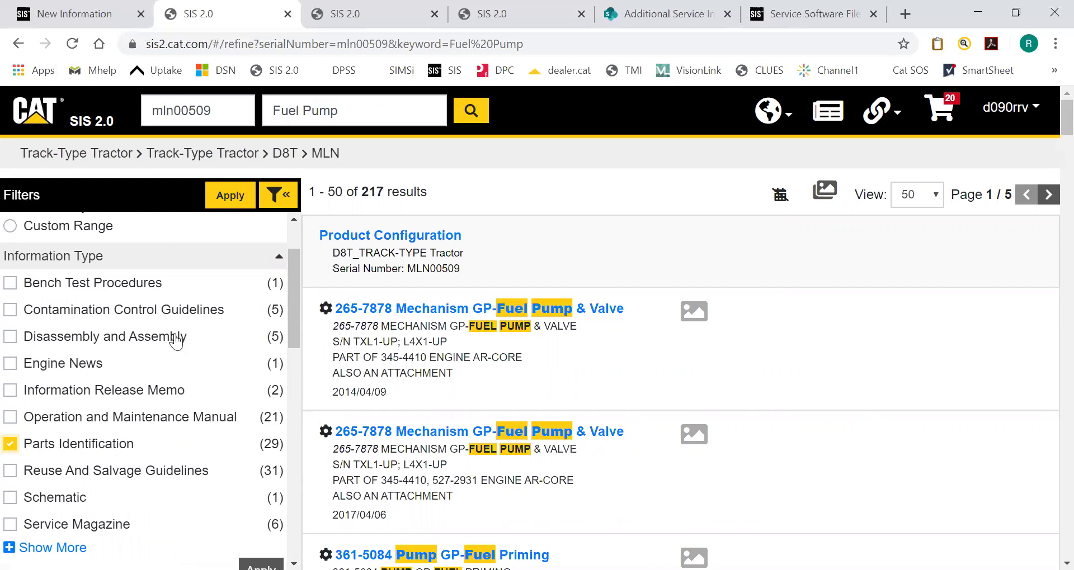
click(211, 198)
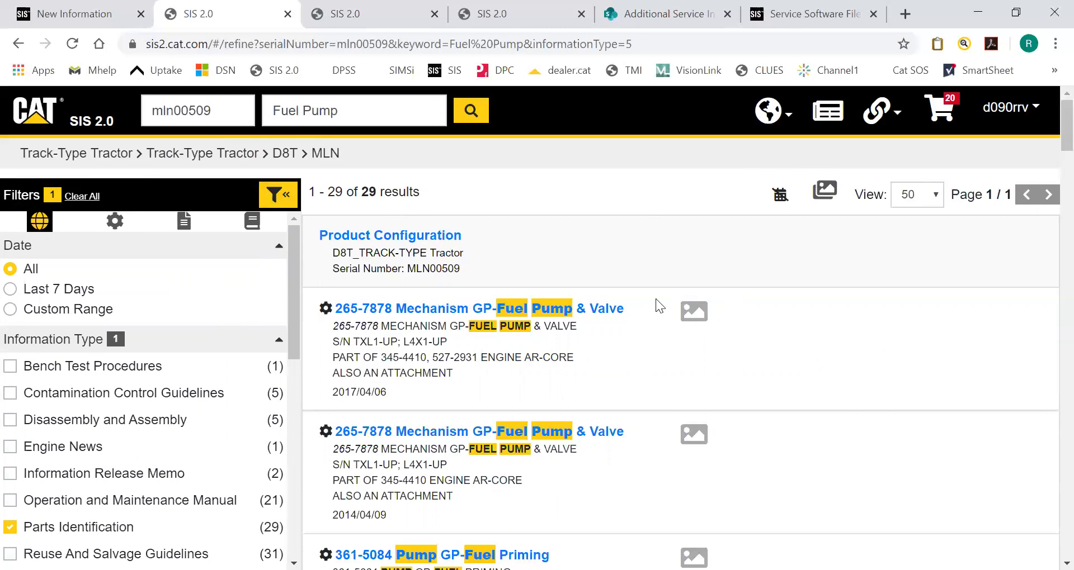
- Show the large illustrations in the filtered results and look through the fuel pump part drawings
scroll(631, 298, down, 8)
scroll(627, 292, up, 10)
click(823, 193)
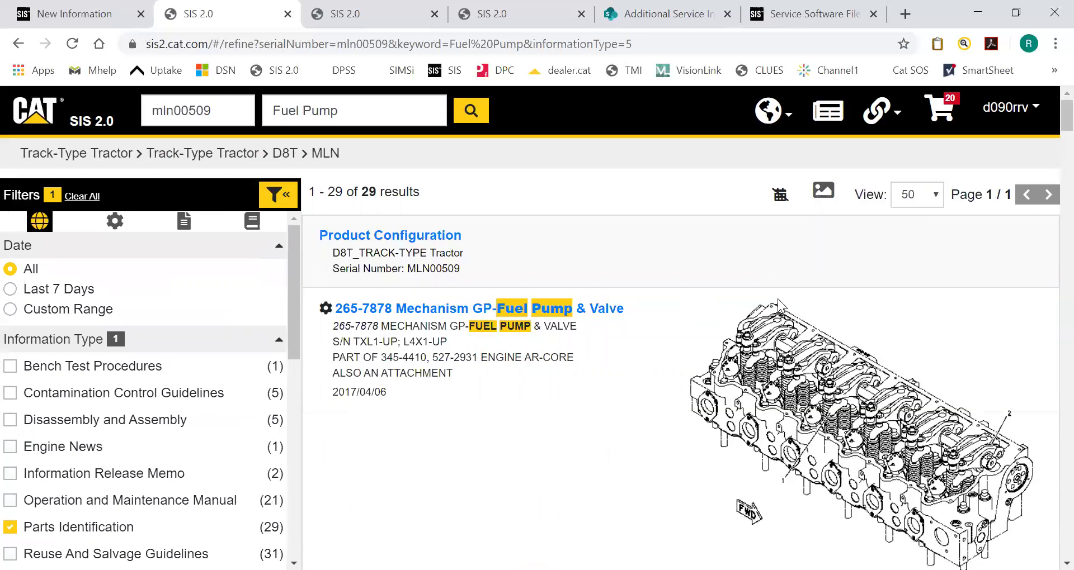
scroll(805, 320, down, 10)
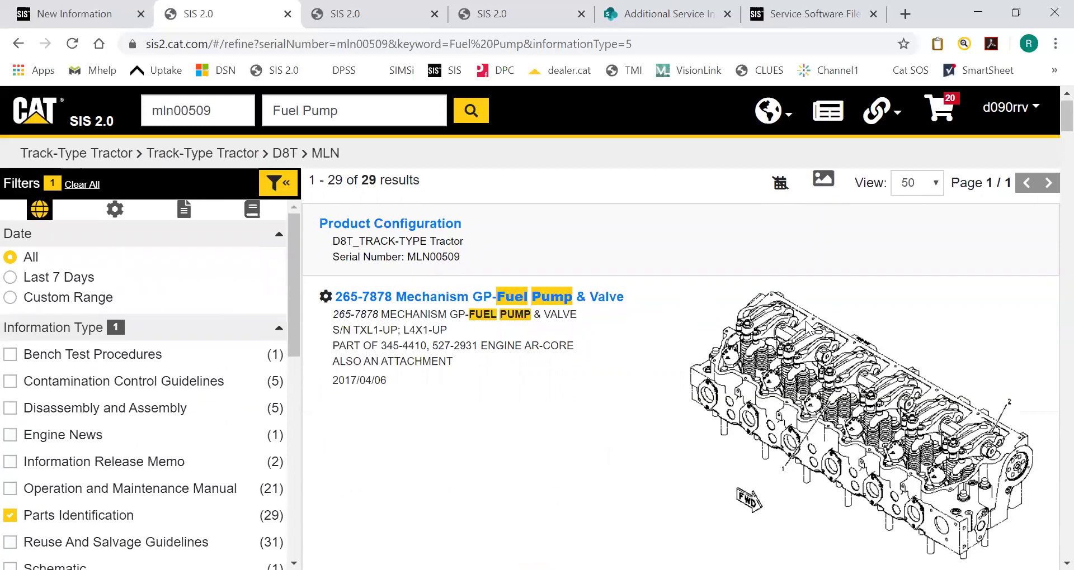
scroll(810, 328, down, 10)
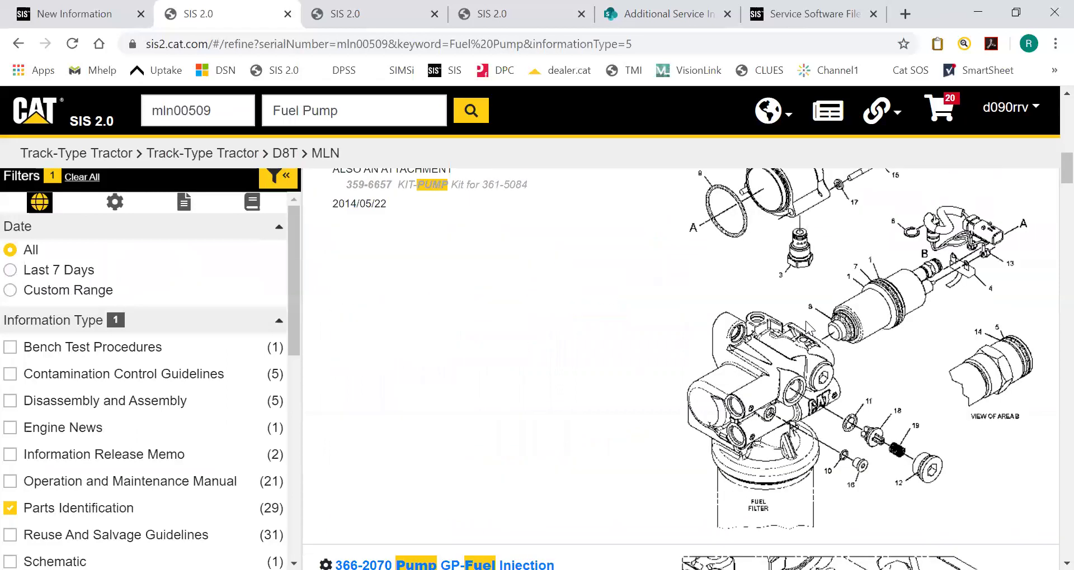
scroll(809, 327, down, 10)
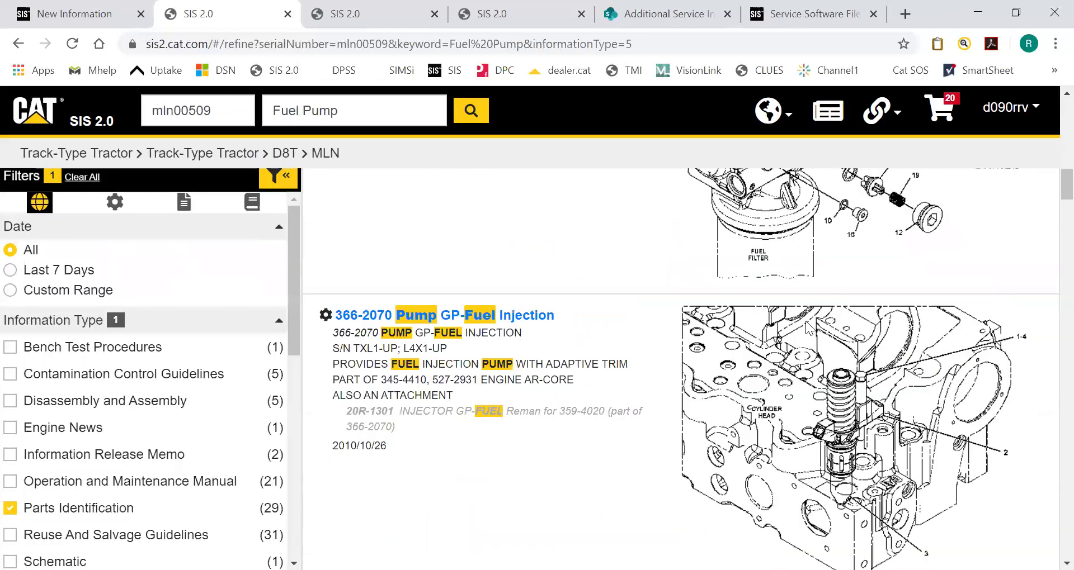
scroll(807, 328, down, 5)
scroll(806, 341, down, 3)
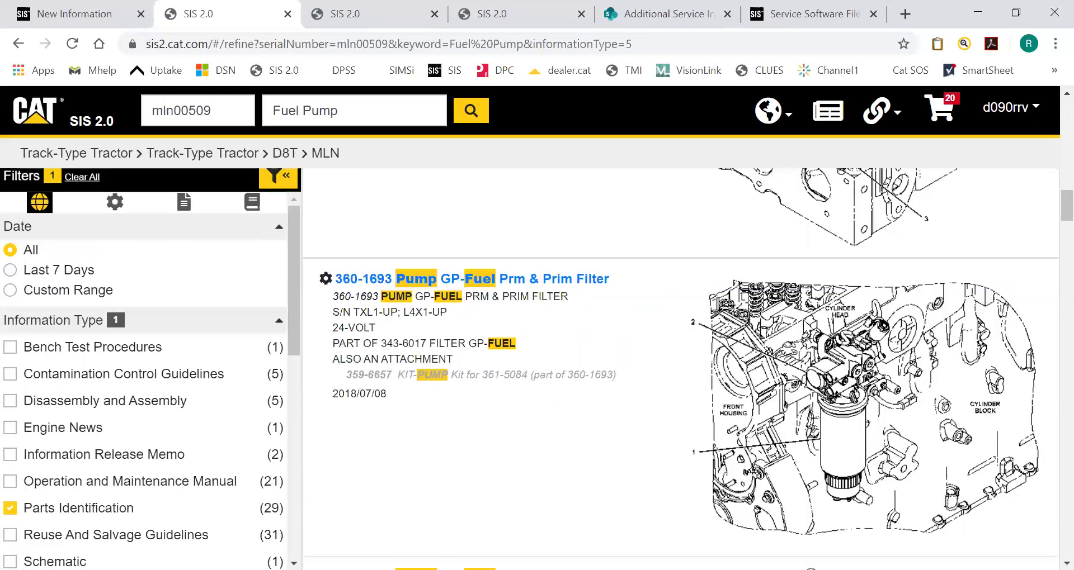
- Look through the remaining large part illustrations in the filtered D8T Fuel Pump results and return the list to small image placeholders
scroll(837, 383, down, 3)
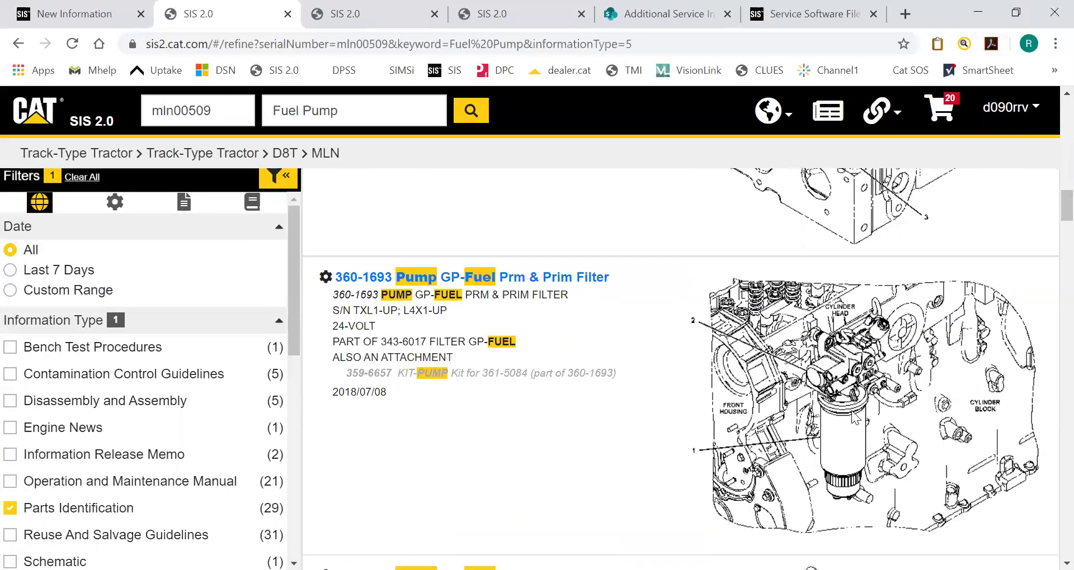
scroll(843, 369, down, 6)
scroll(844, 361, down, 9)
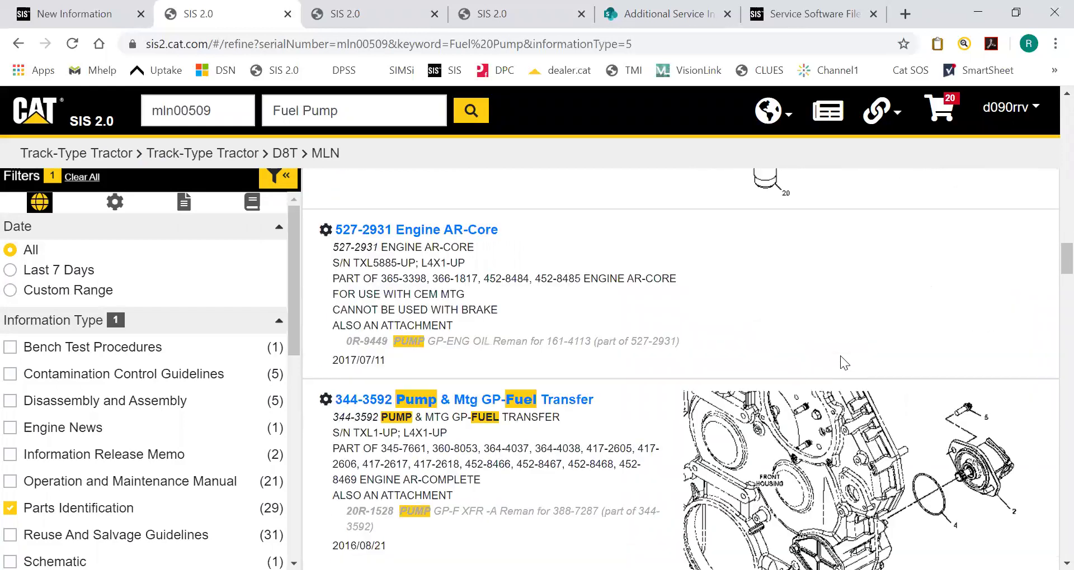
scroll(889, 277, up, 3)
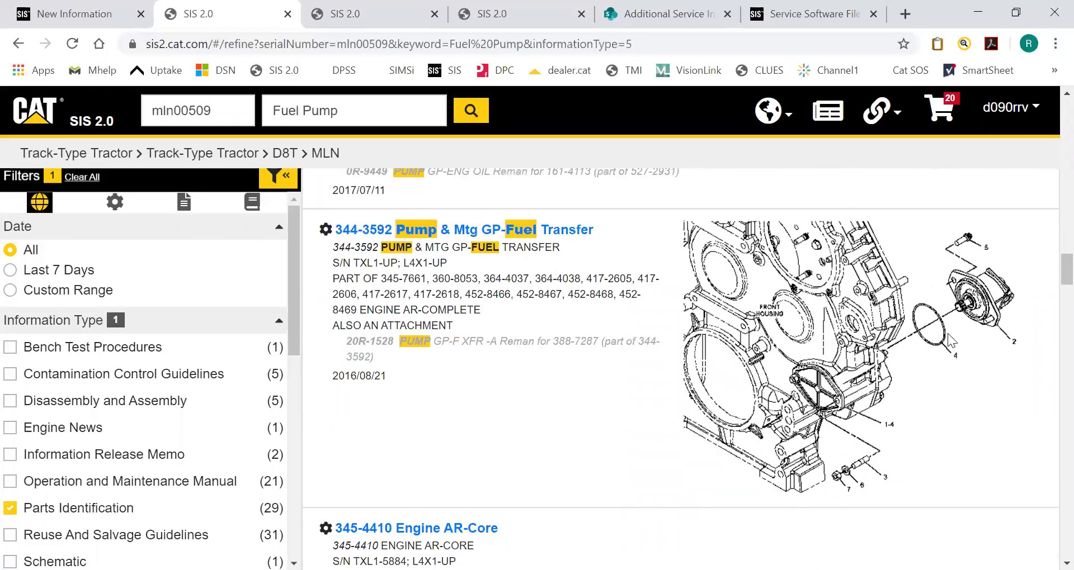
scroll(915, 375, down, 12)
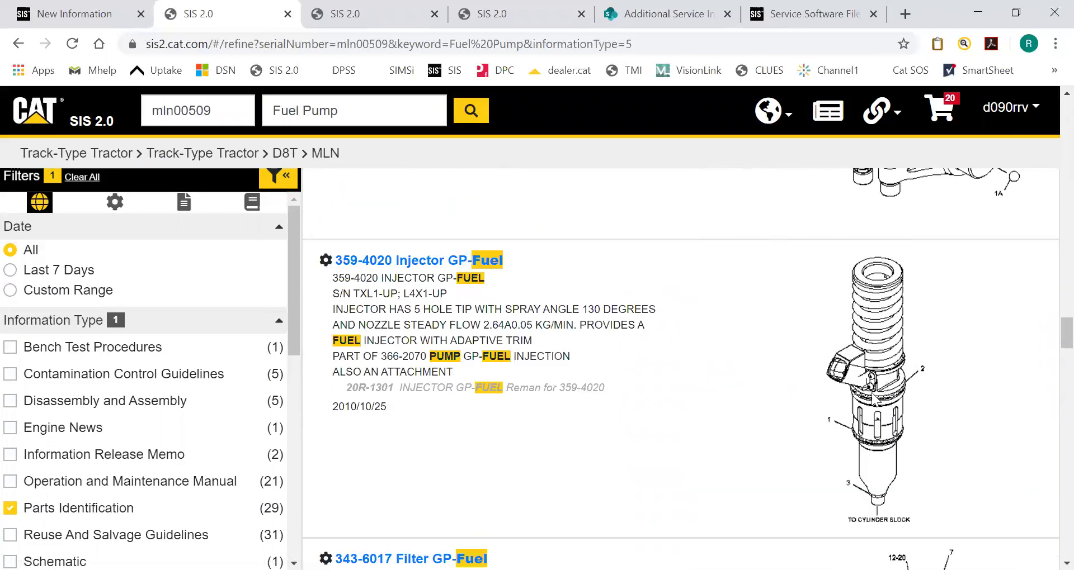
scroll(884, 383, down, 10)
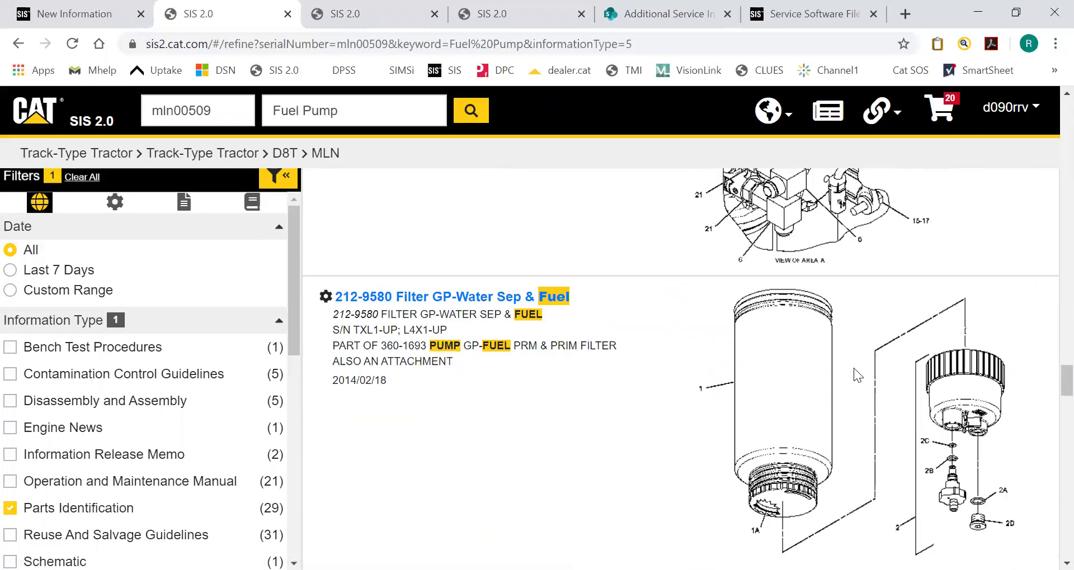
scroll(857, 374, up, 15)
scroll(857, 374, up, 10)
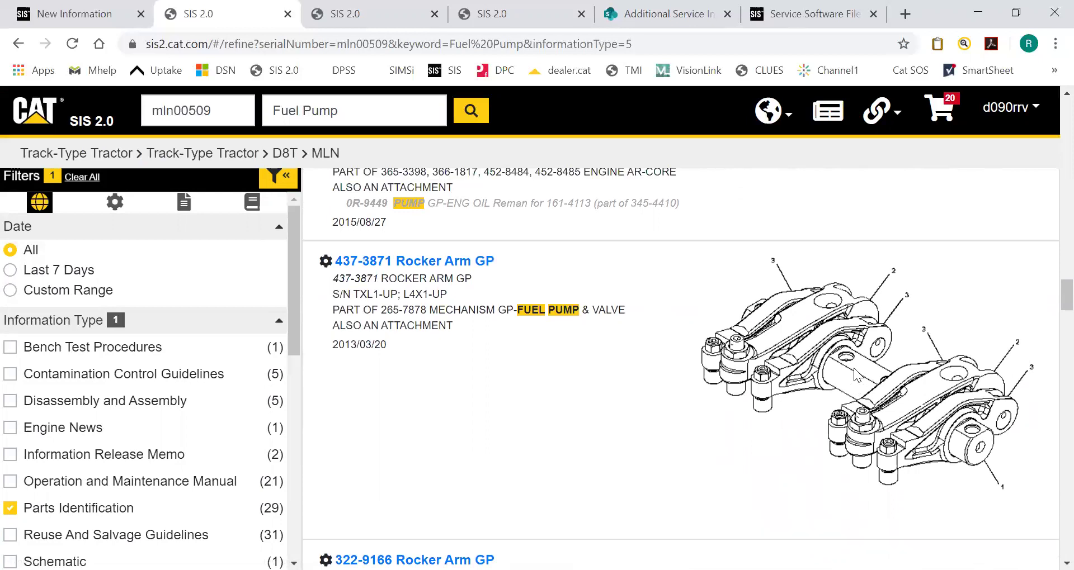
scroll(856, 375, down, 6)
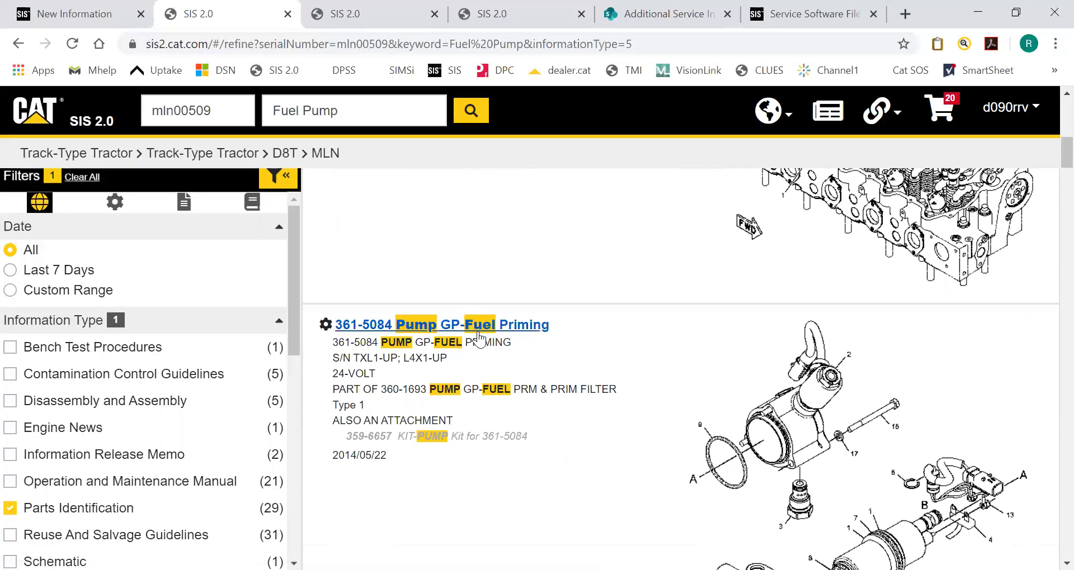
scroll(473, 289, up, 10)
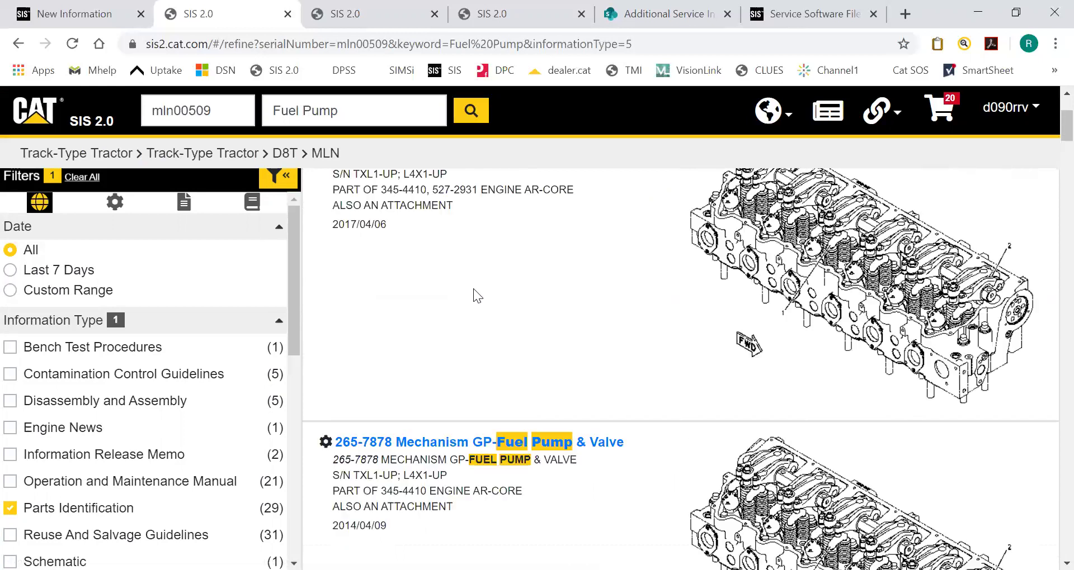
click(824, 191)
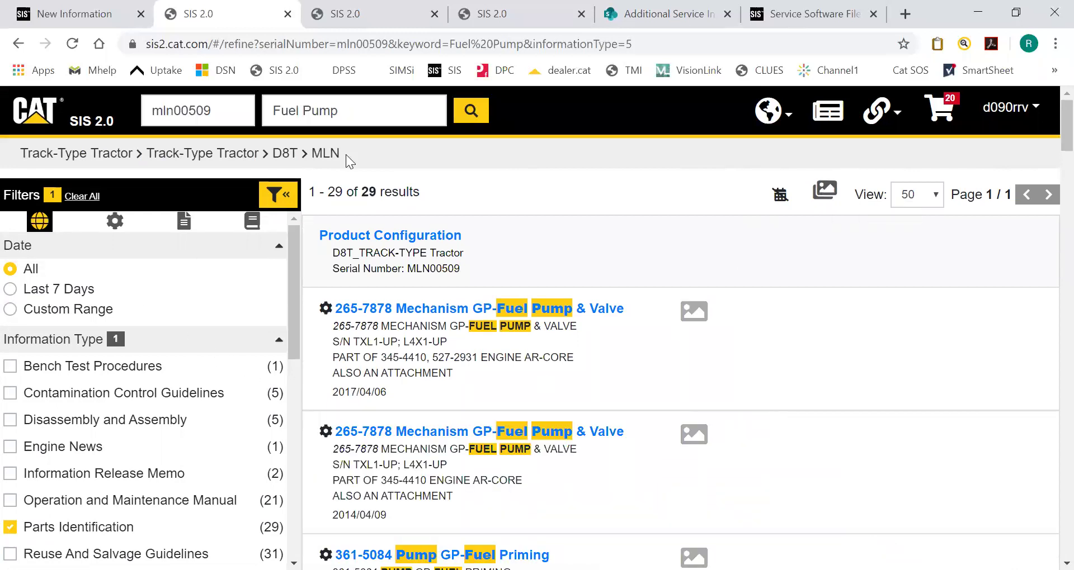
- Search the D8T information for the keyword written as one word, Fuelpump, and repeat the search as two words, Fuel pump
double_click(317, 110)
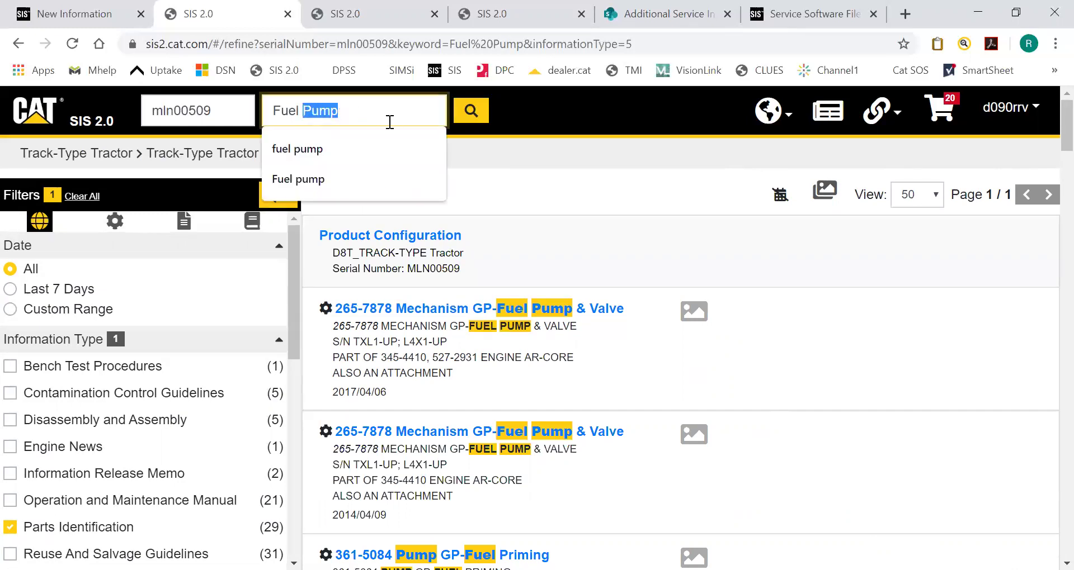
key(BackSpace)
text(pu)
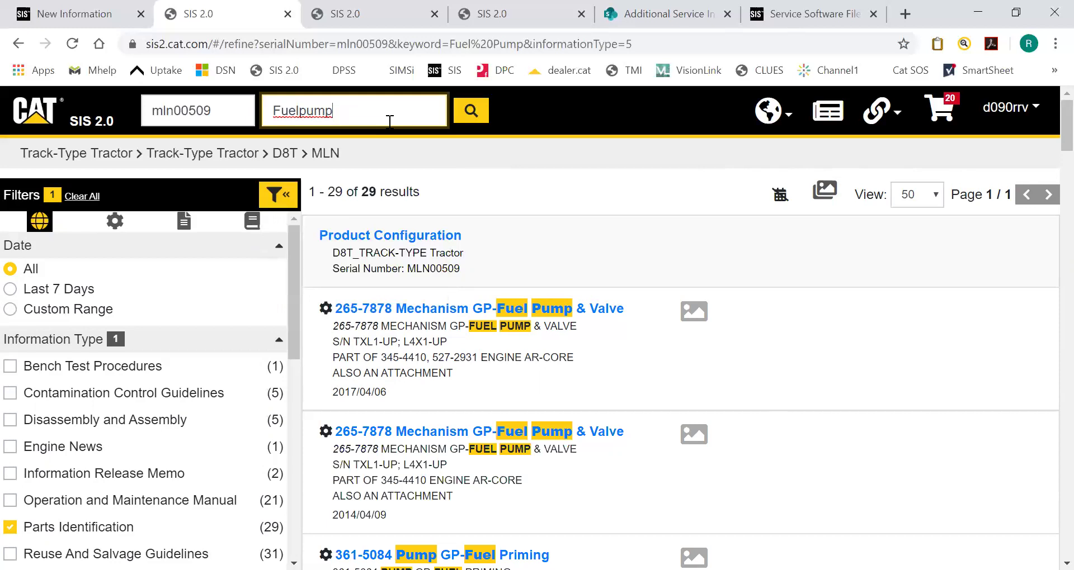
click(478, 111)
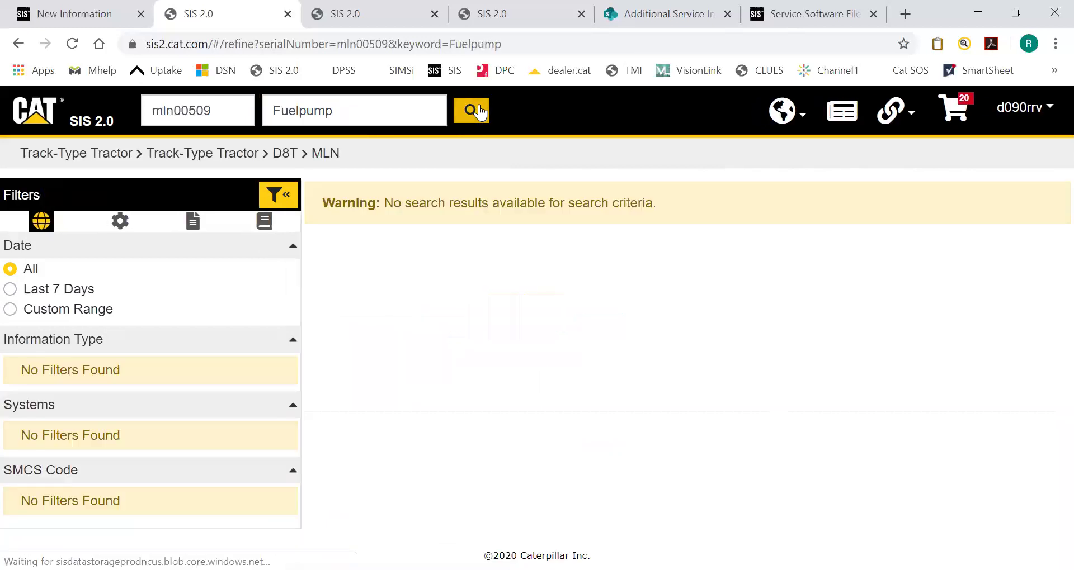
click(301, 112)
click(471, 113)
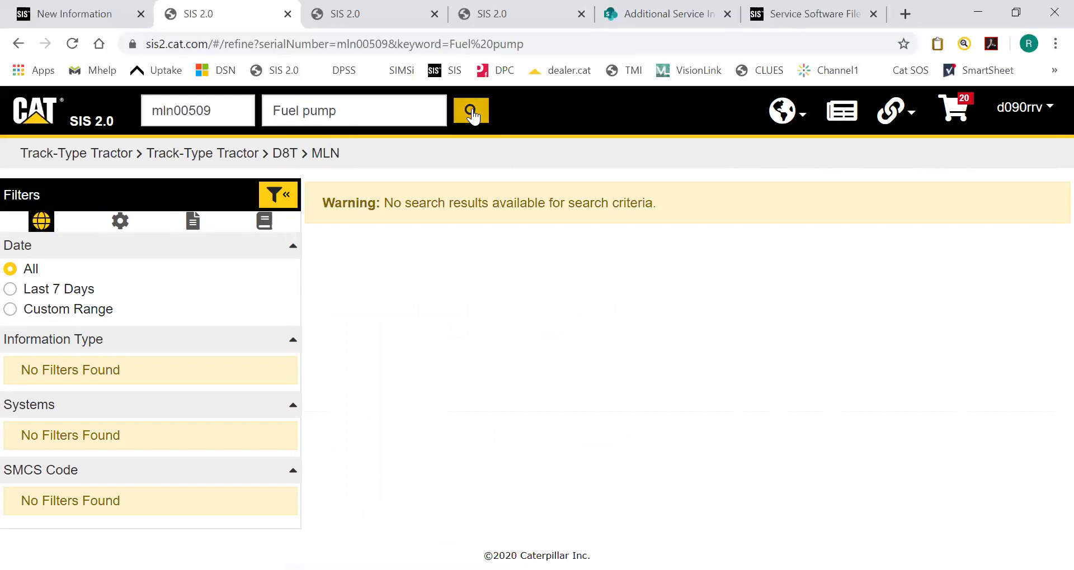
- Shorten the keyword to pump, search the same machine's information again and look over the first results
click(362, 115)
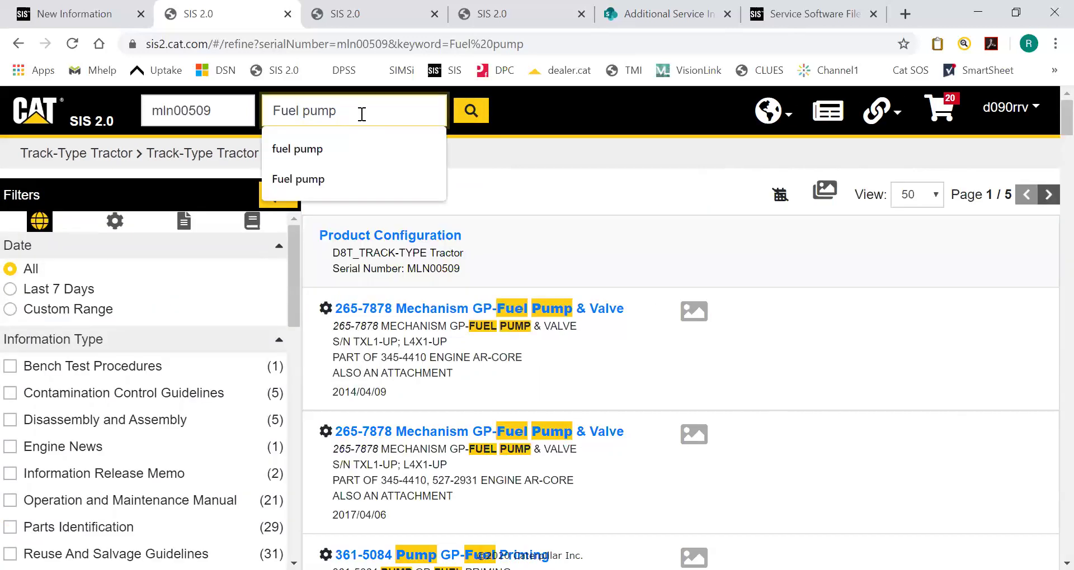
drag(300, 112, 261, 111)
key(BackSpace)
key(Delete)
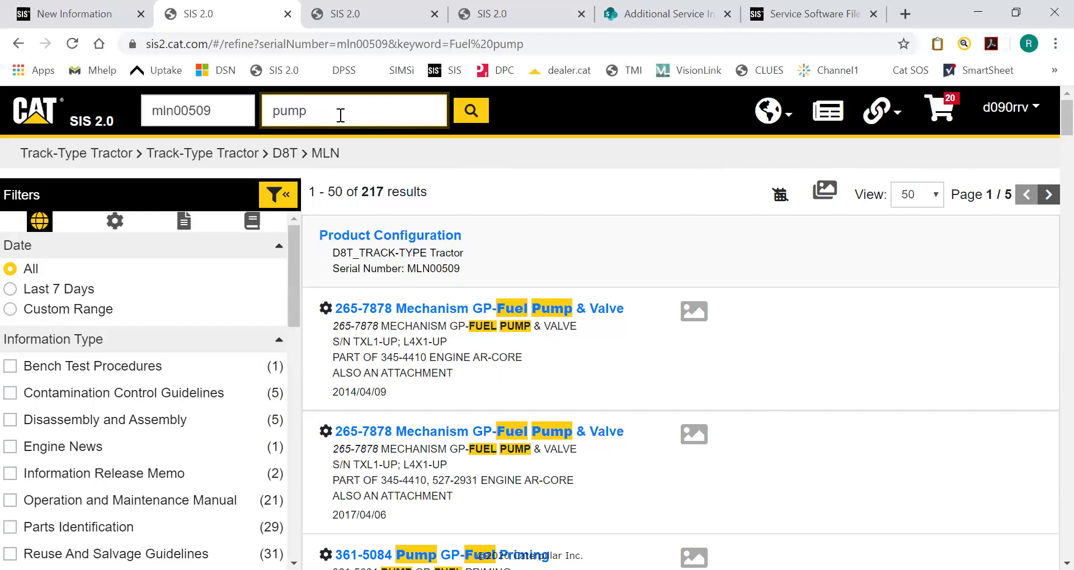
click(339, 112)
click(471, 111)
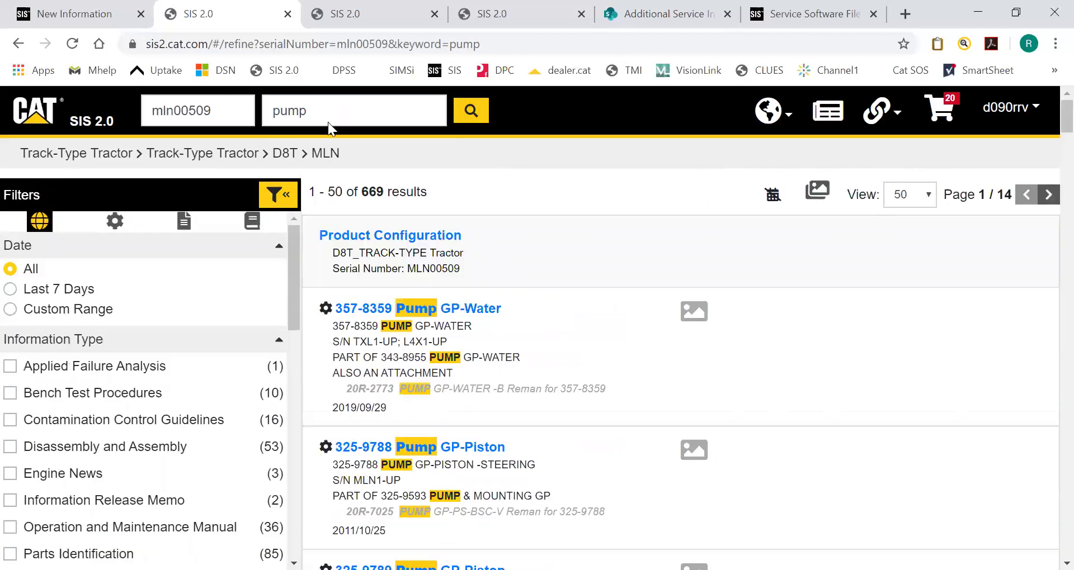
scroll(446, 353, down, 4)
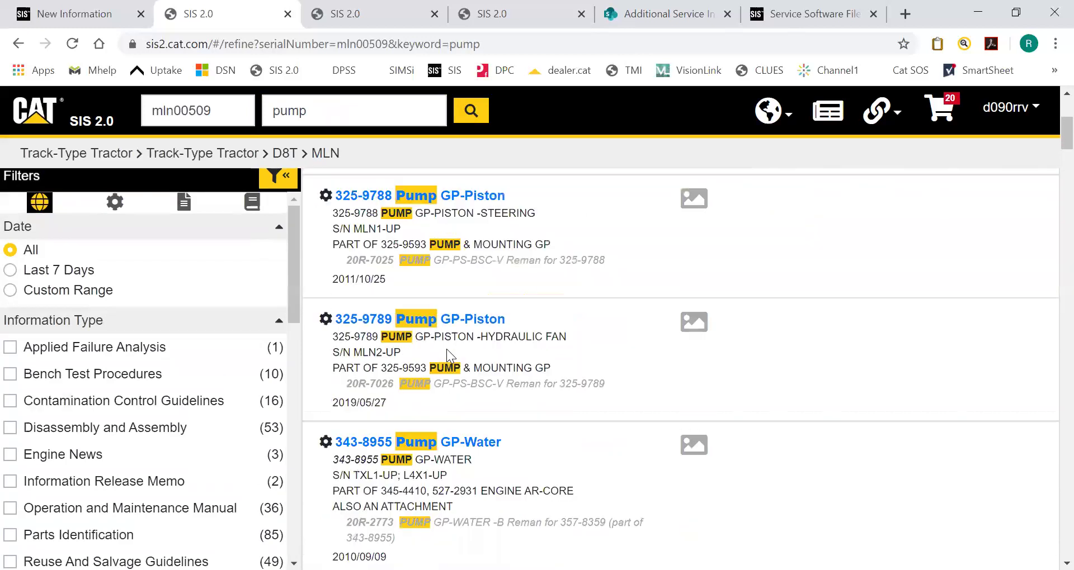
scroll(345, 116, up, 5)
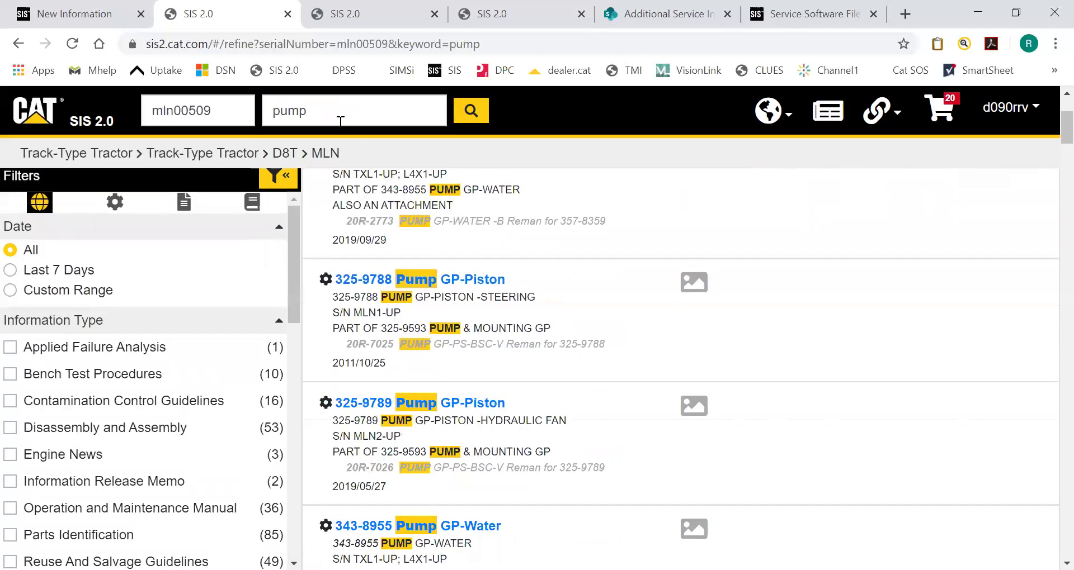
- Search the D8T information with the wildcard keyword pump* and view the results with large illustrations
click(333, 114)
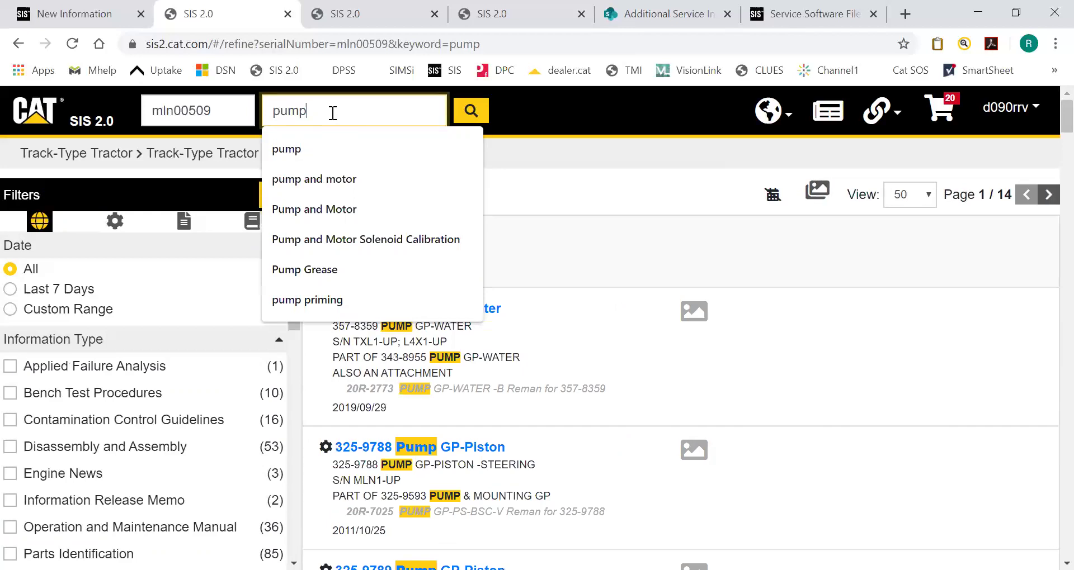
text(*)
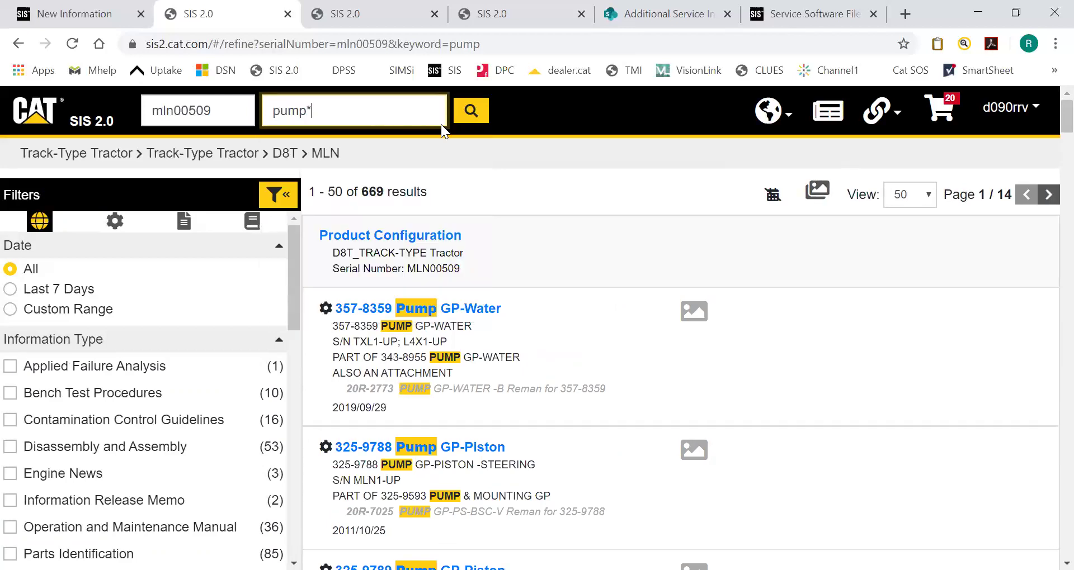
click(470, 112)
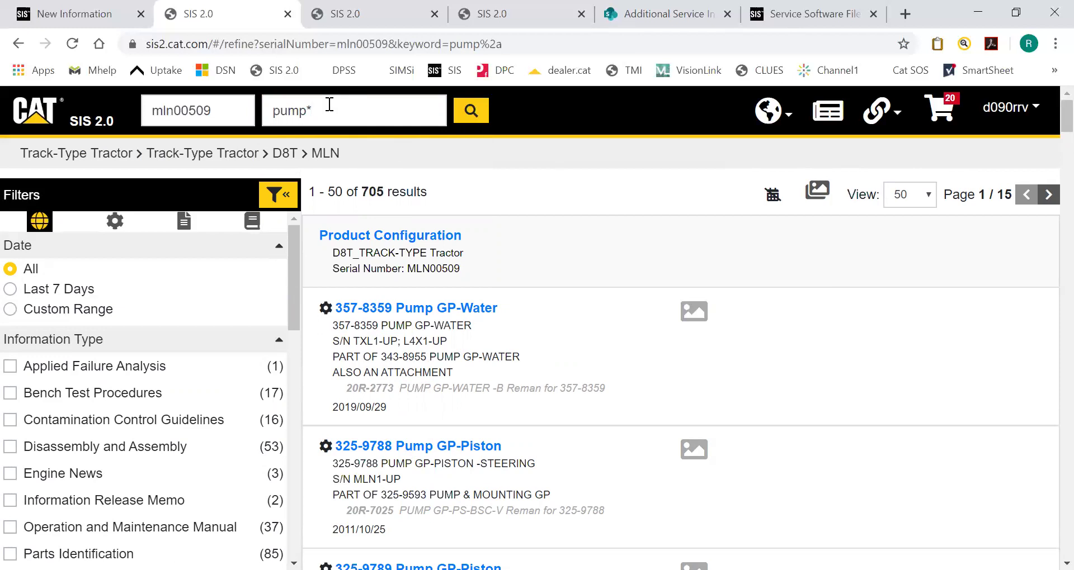
click(816, 192)
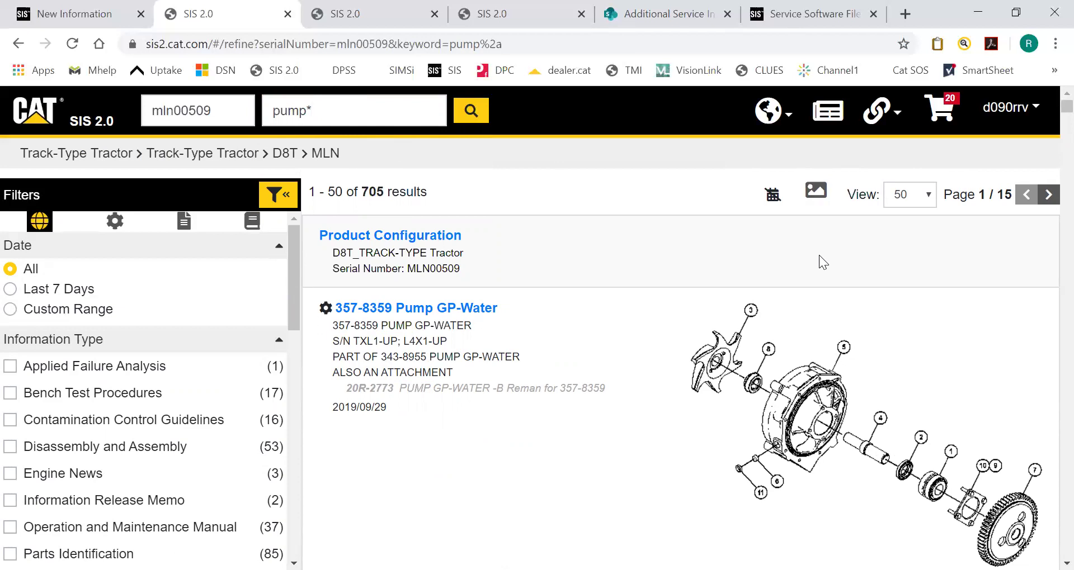
scroll(760, 394, down, 5)
scroll(756, 360, up, 5)
- Replace the wildcard keyword with Pump and run the search for the D8T again
drag(288, 112, 370, 114)
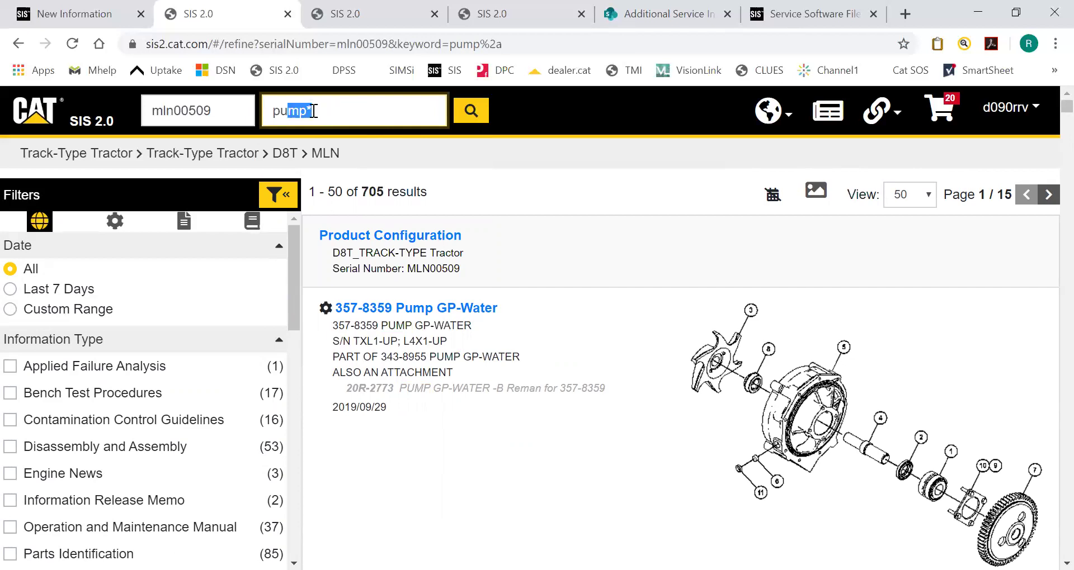
key(BackSpace)
key(BackSpace)
key(BackSpace)
text(Pump)
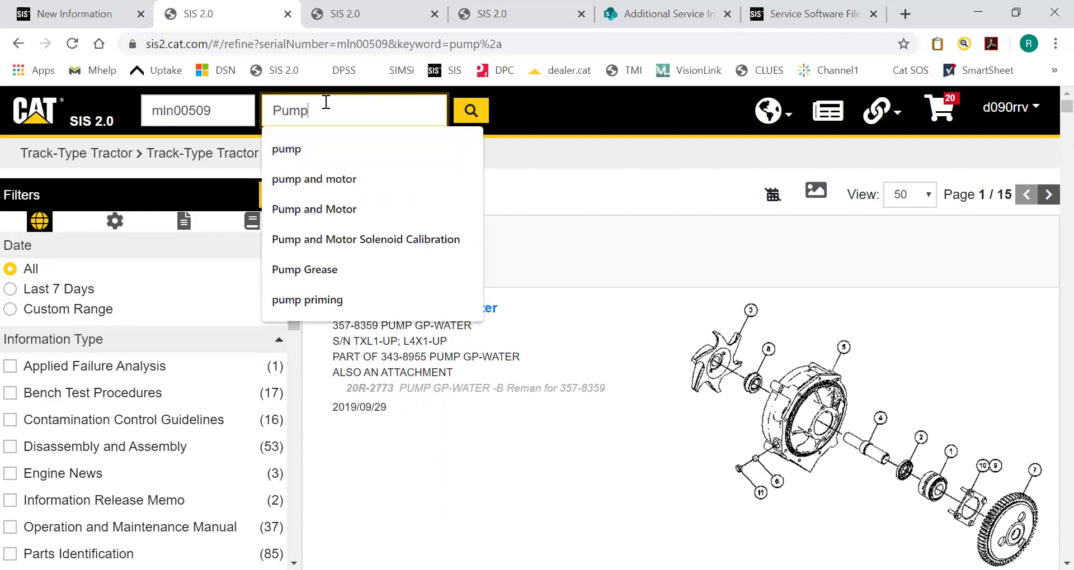
key(Return)
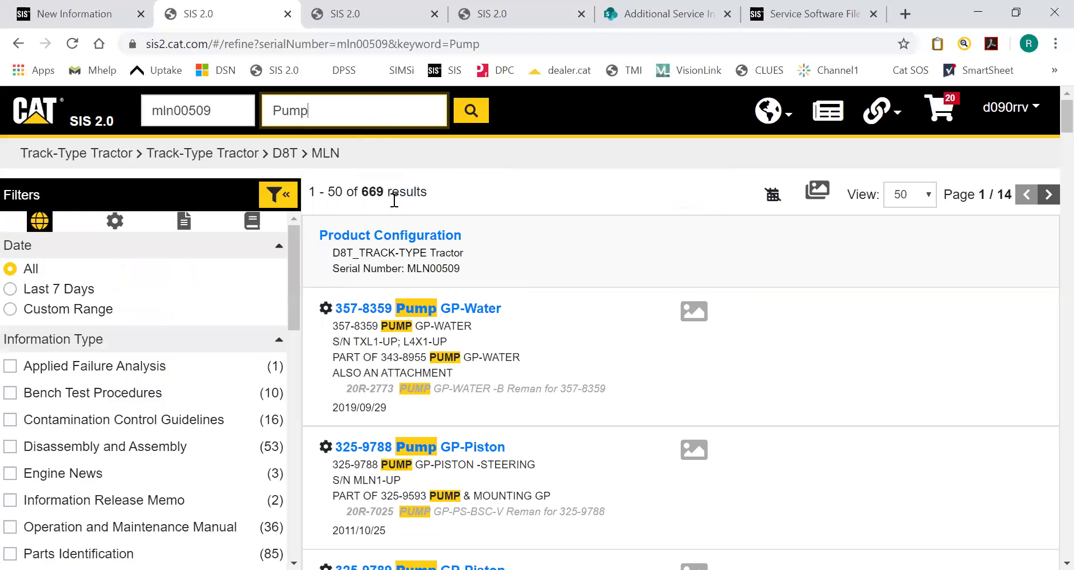
- Expand the full list of information types and filter the D8T Pump results to Service Magazine
scroll(338, 285, down, 2)
scroll(235, 386, down, 3)
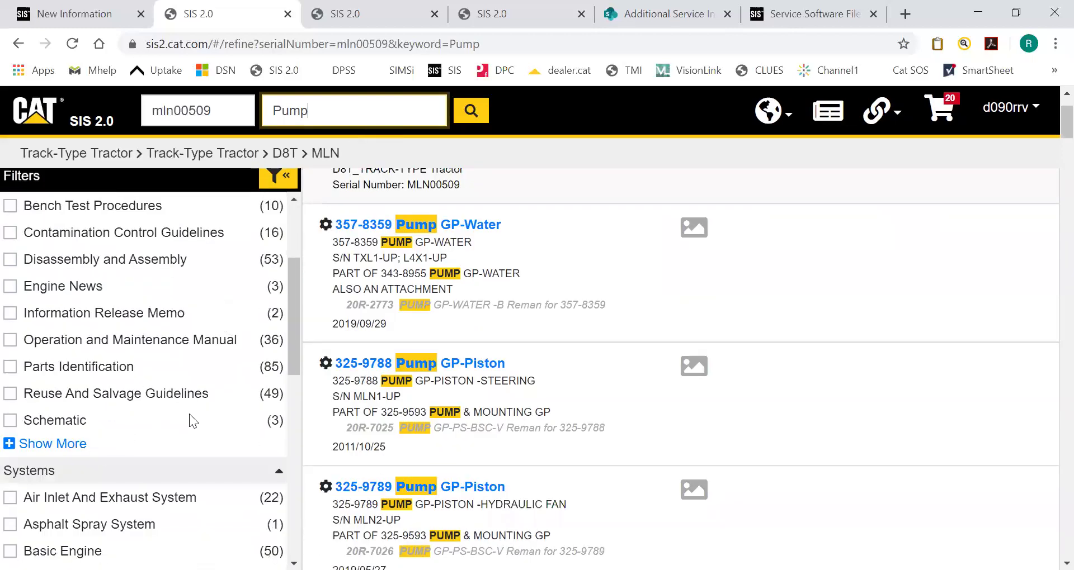
click(70, 444)
scroll(111, 402, down, 3)
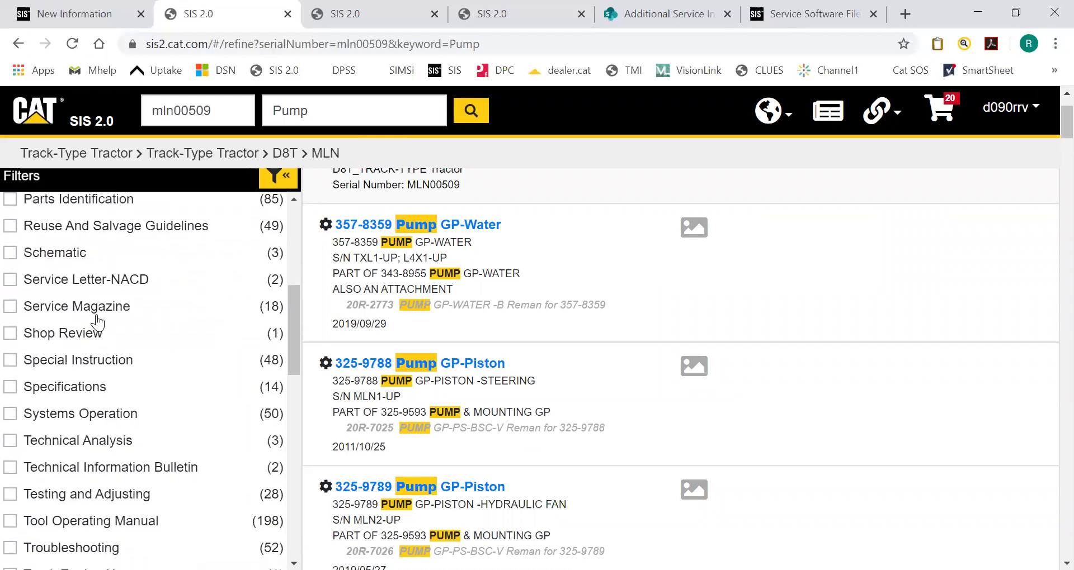
click(97, 312)
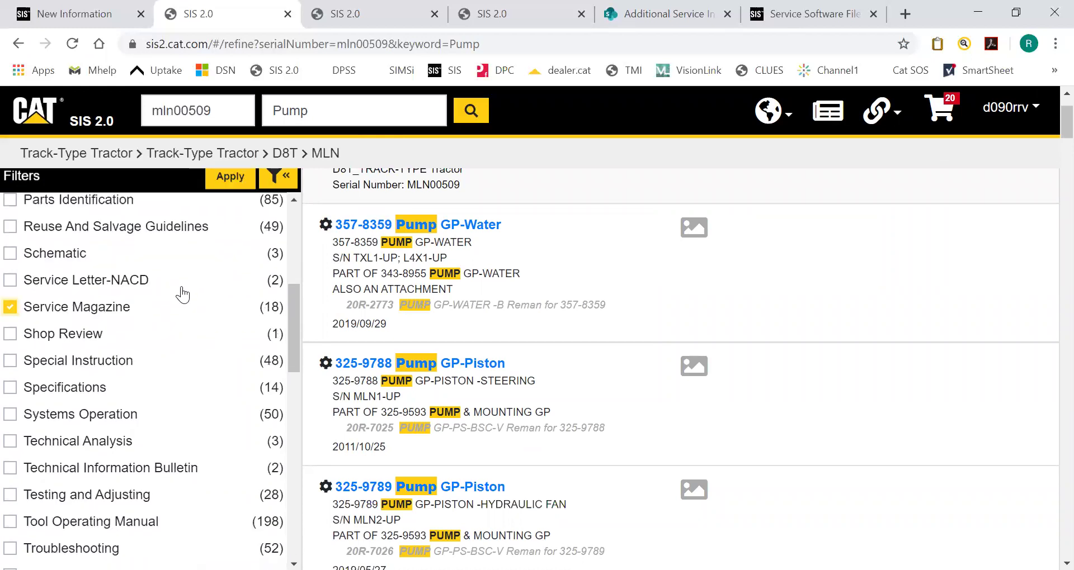
scroll(198, 290, up, 3)
scroll(215, 221, up, 3)
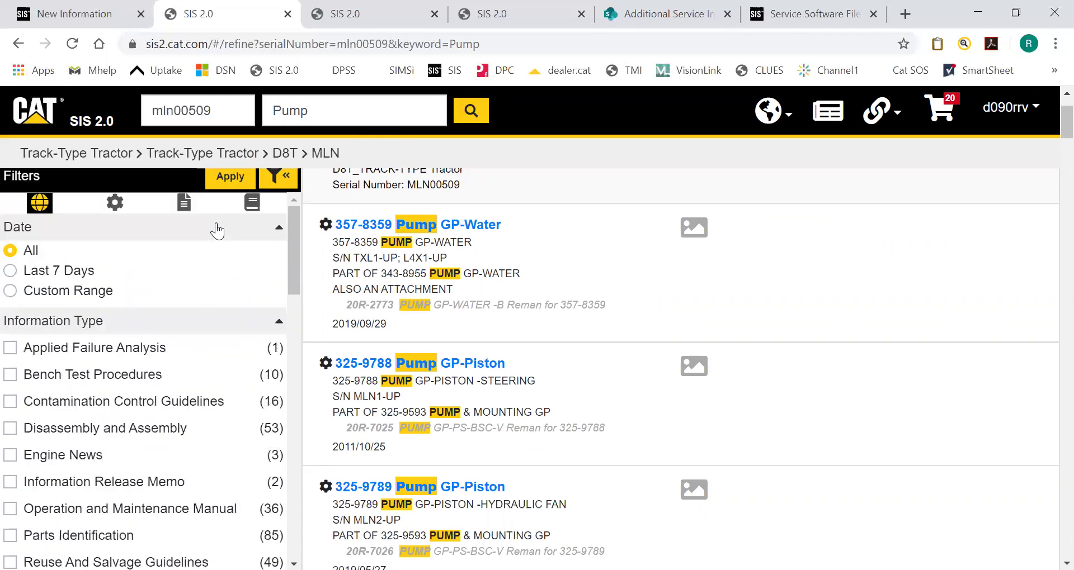
click(230, 177)
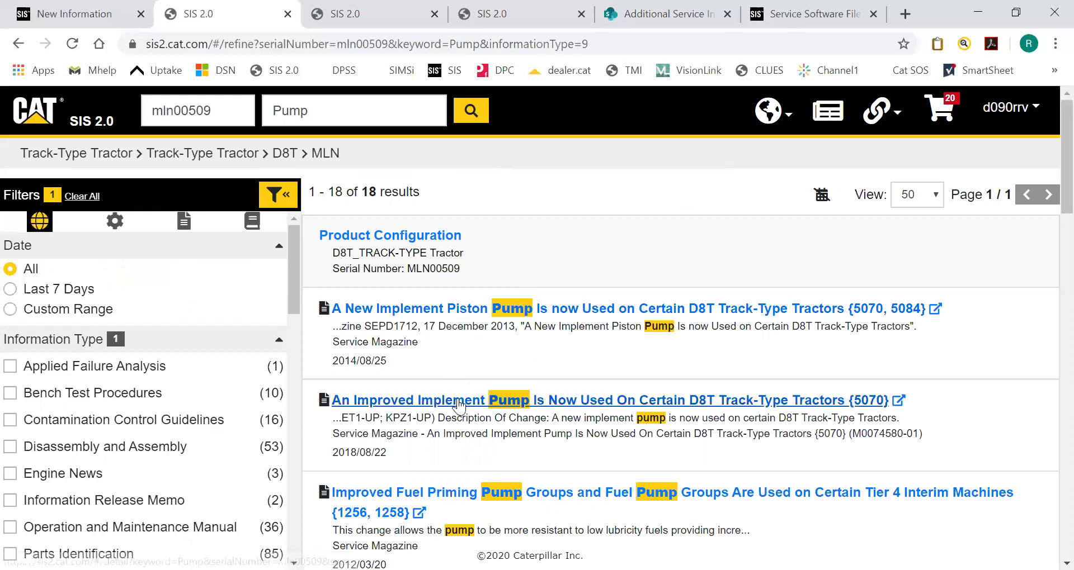
- Narrow the Service Magazine results further to the Fuel System under the systems filter
scroll(459, 410, down, 3)
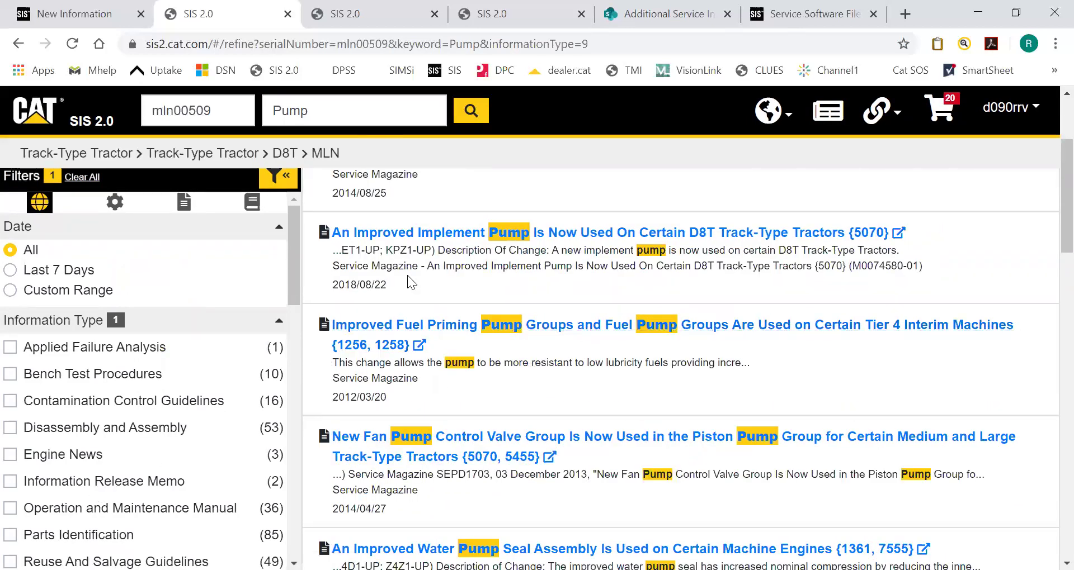
scroll(254, 360, down, 7)
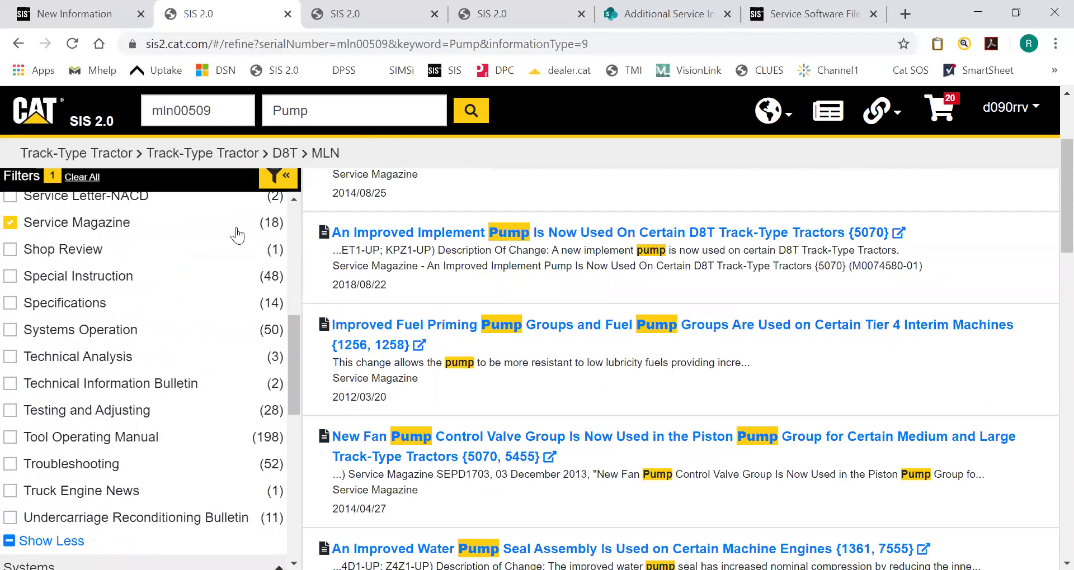
scroll(240, 343, down, 3)
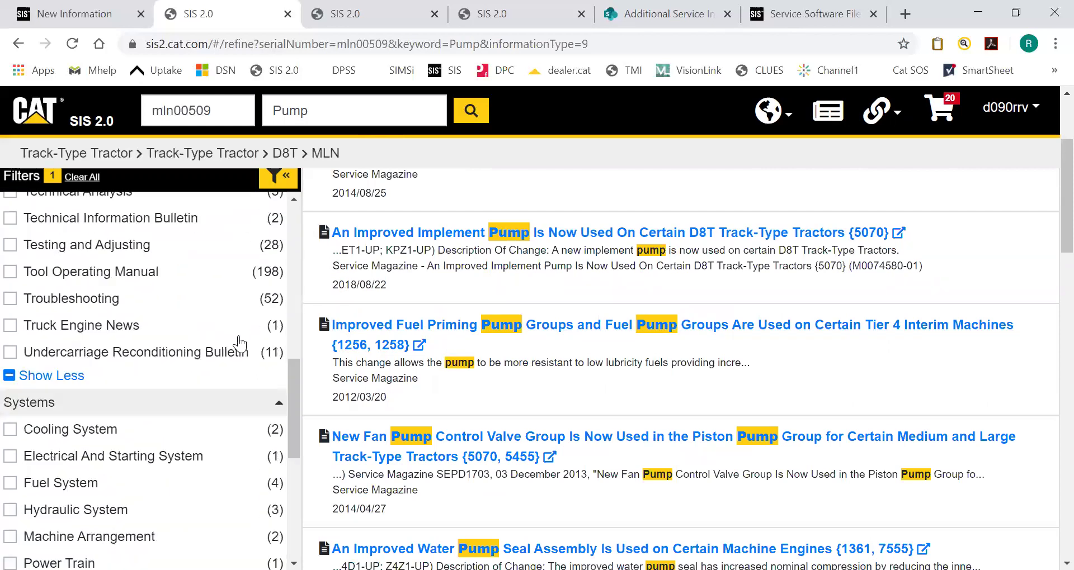
scroll(240, 343, down, 3)
click(32, 316)
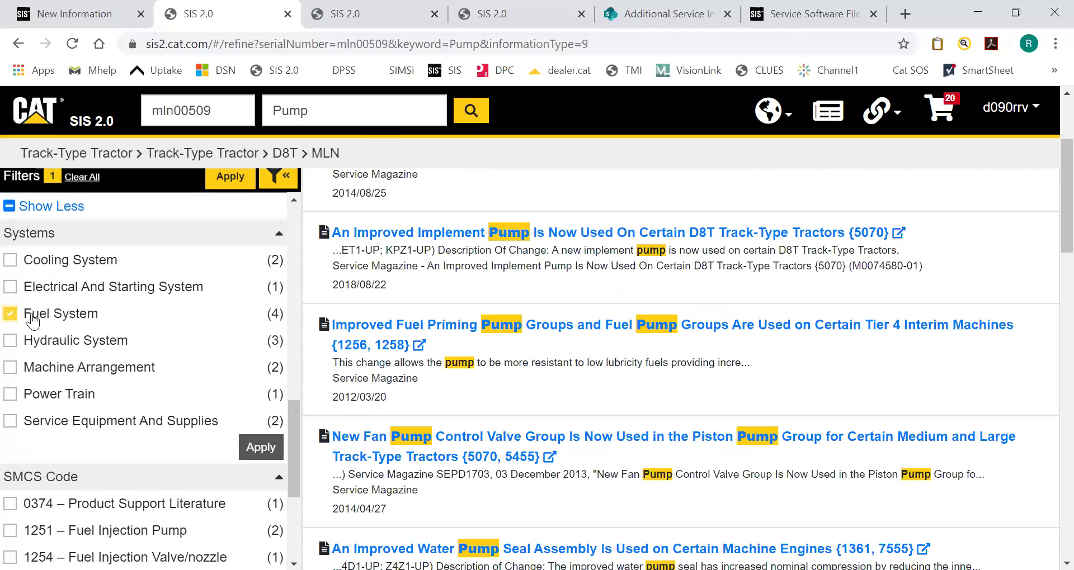
click(221, 178)
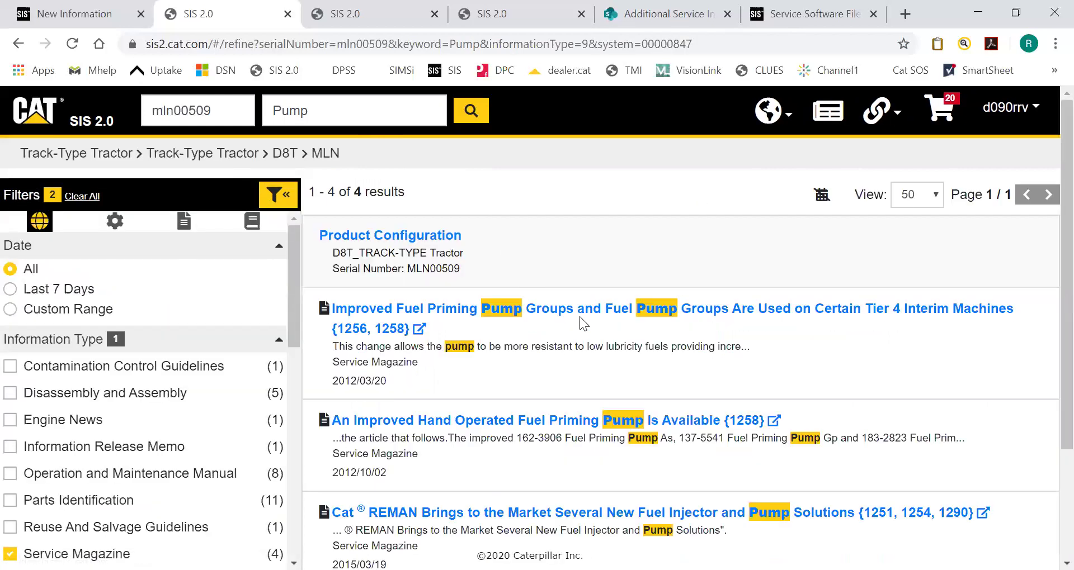
- View the D8T's Fuel System Pump results for parts only, for media only, and across all information types
scroll(576, 308, down, 1)
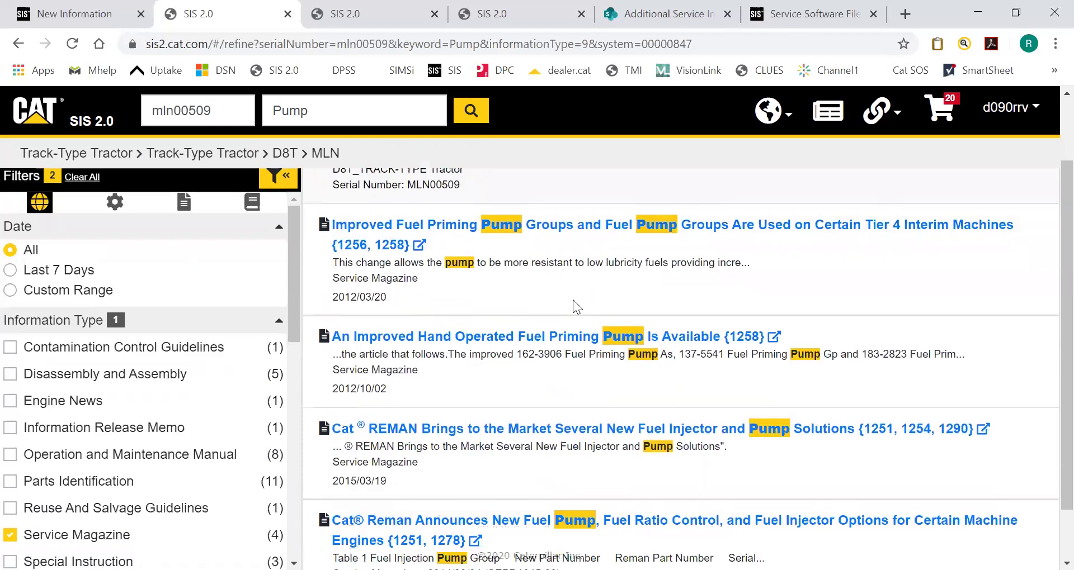
scroll(568, 305, down, 1)
scroll(565, 309, up, 2)
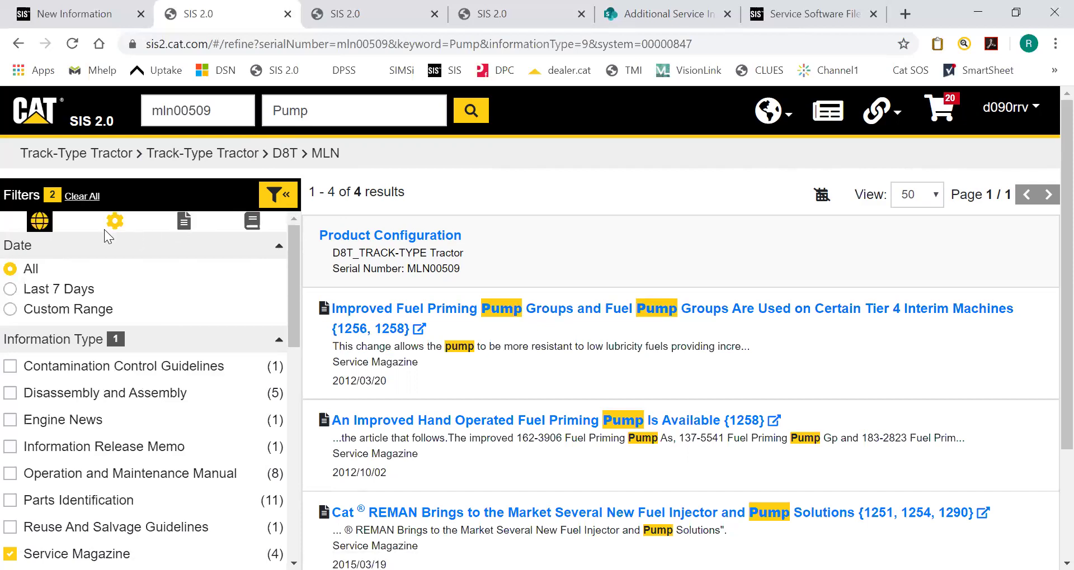
click(119, 222)
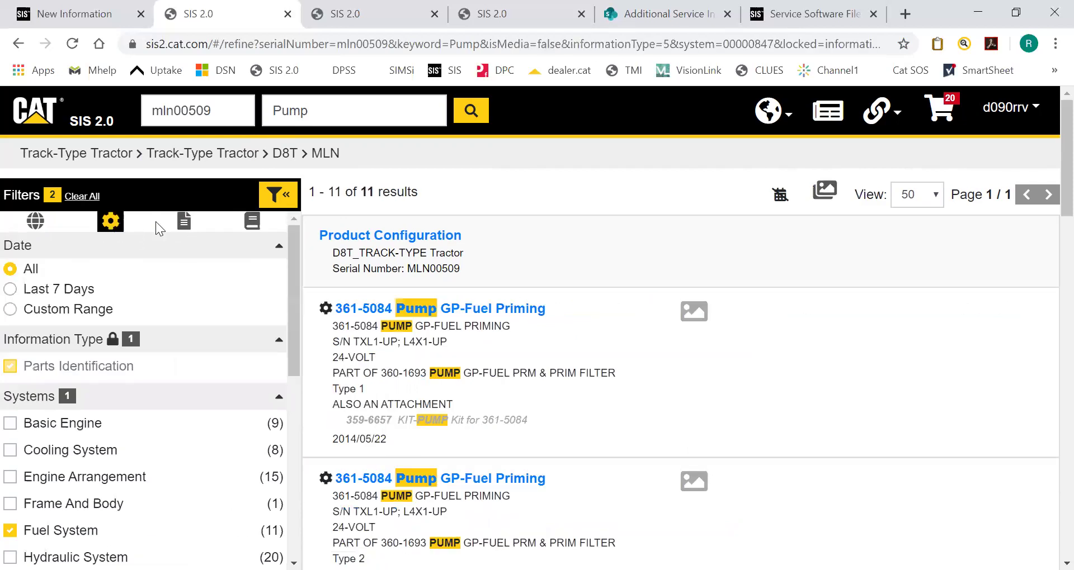
click(245, 221)
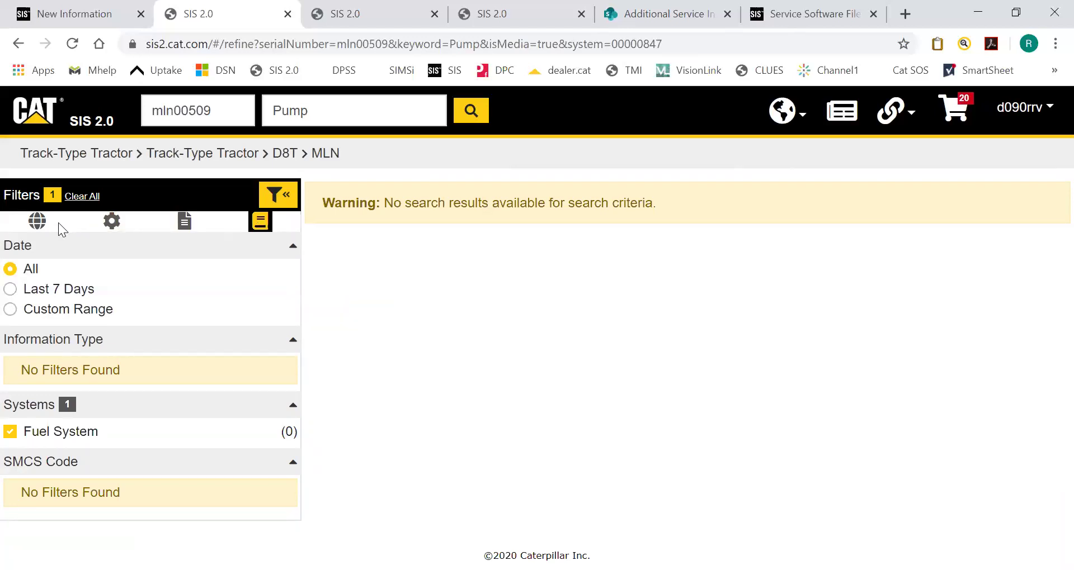
click(43, 223)
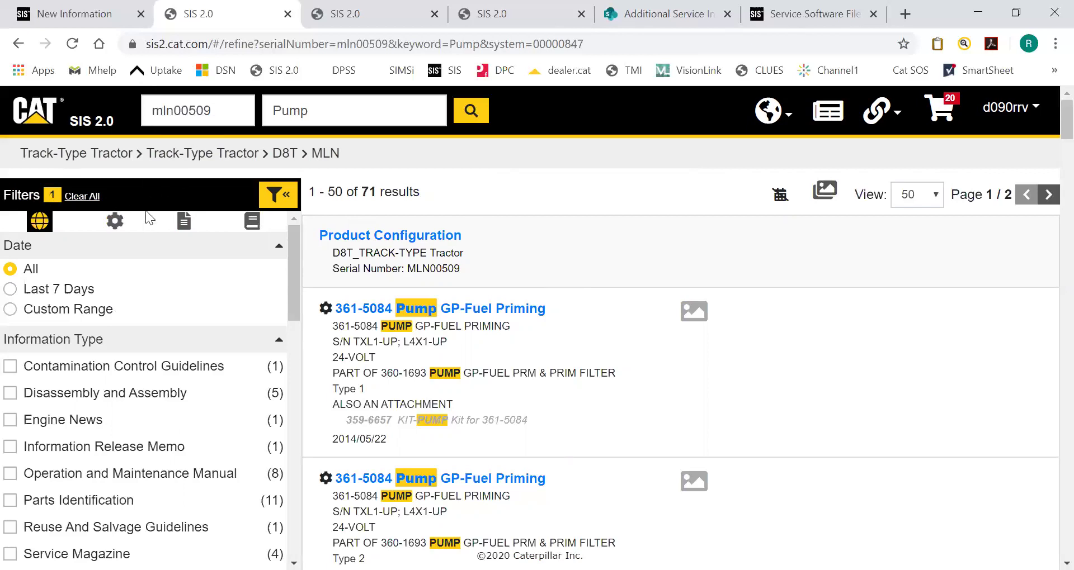
- Open the D8T's product configuration and look at its service information and parts information
click(367, 235)
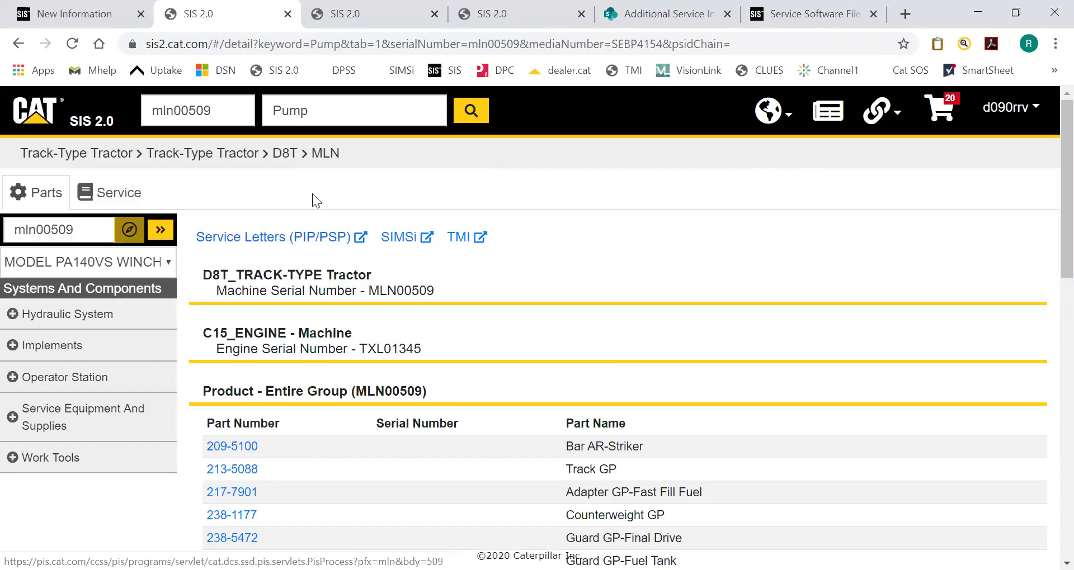
click(135, 201)
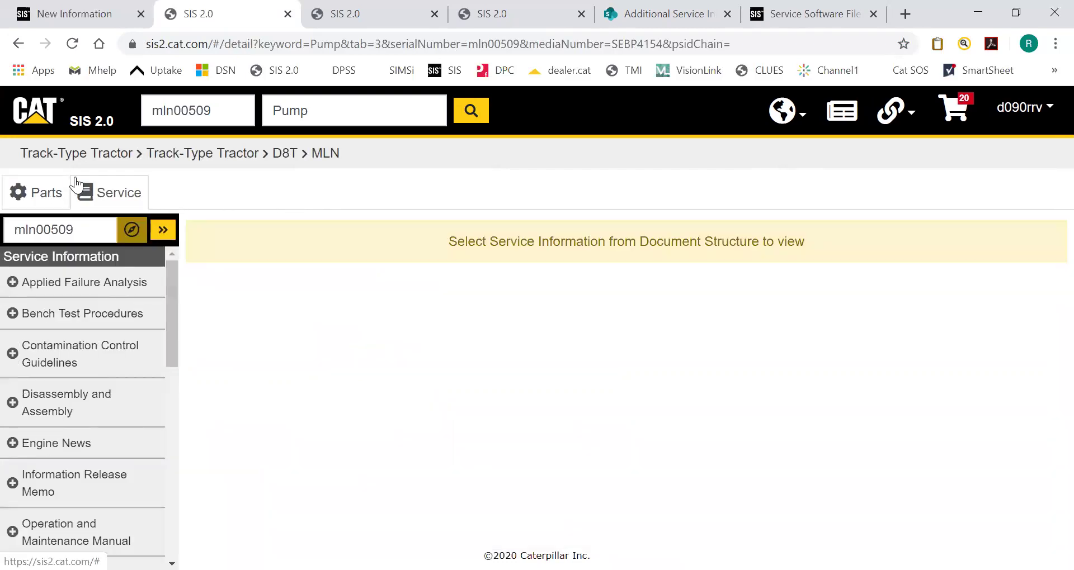
click(37, 190)
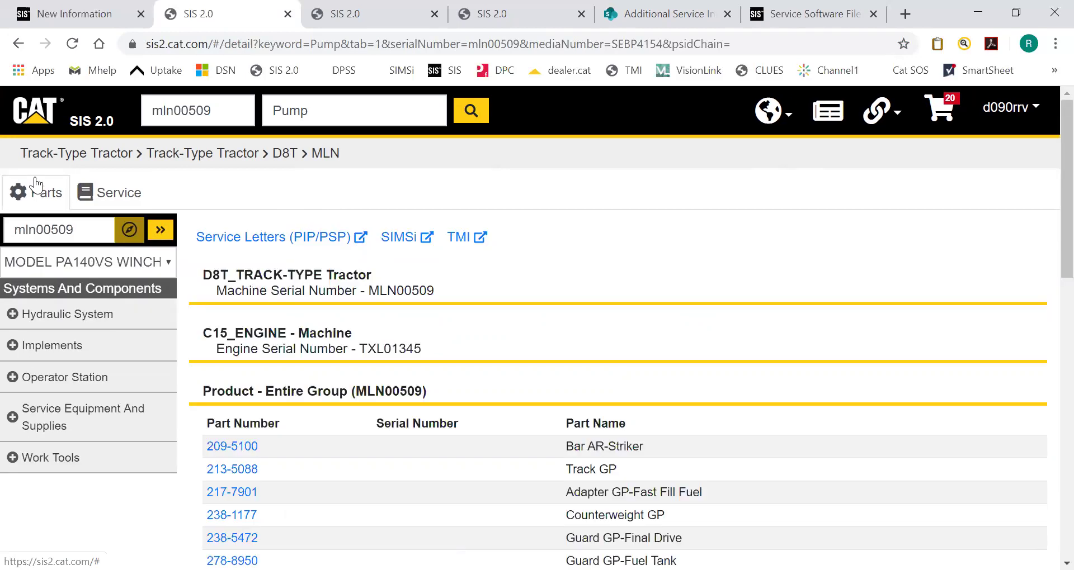
- Return to the SIS 2.0 home page and navigate to the product with the serial number prefix MLN
click(32, 111)
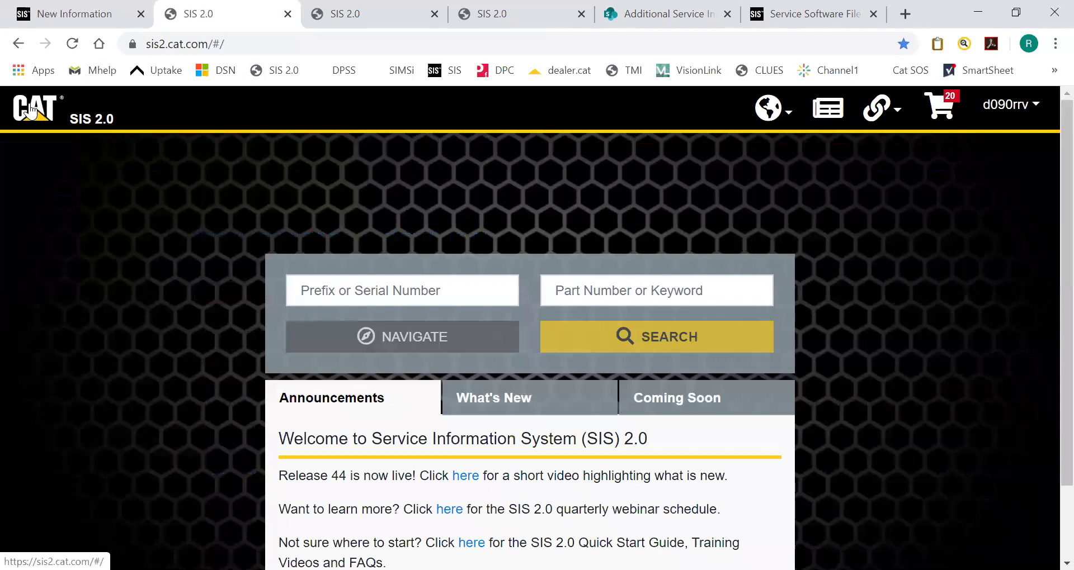
click(19, 43)
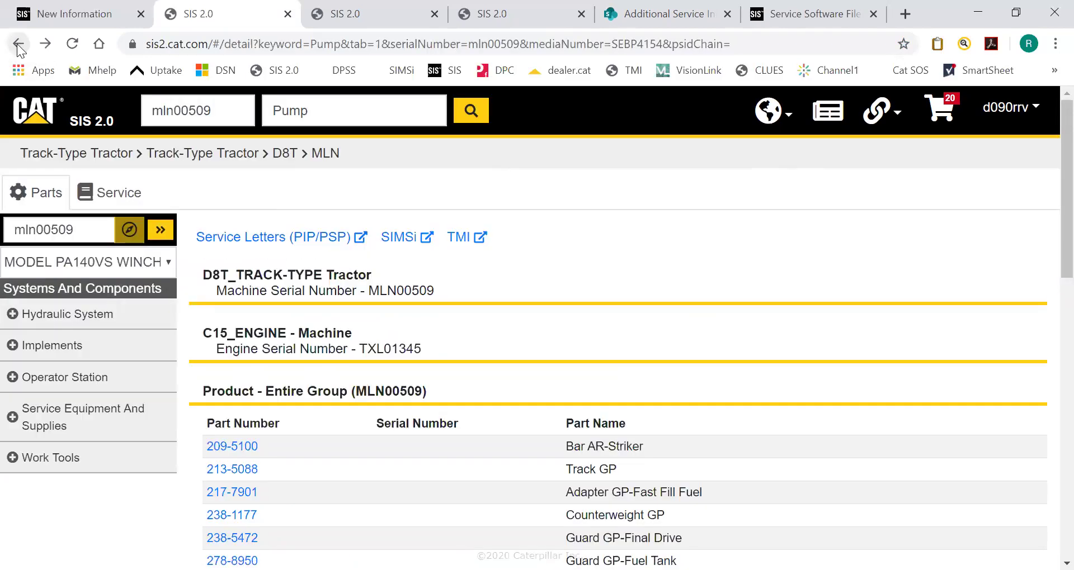
click(52, 114)
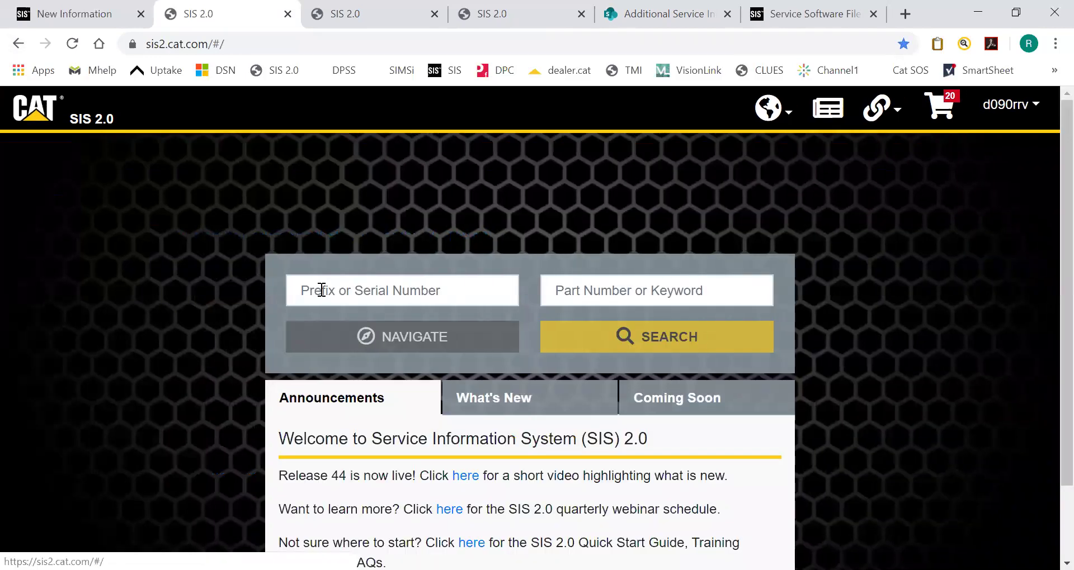
click(319, 288)
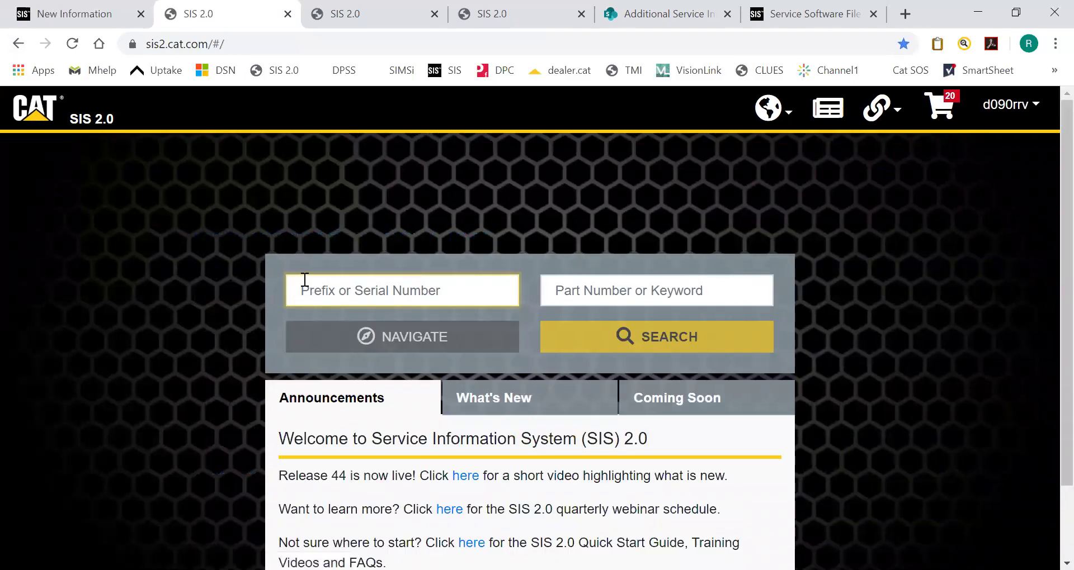
text(MLn)
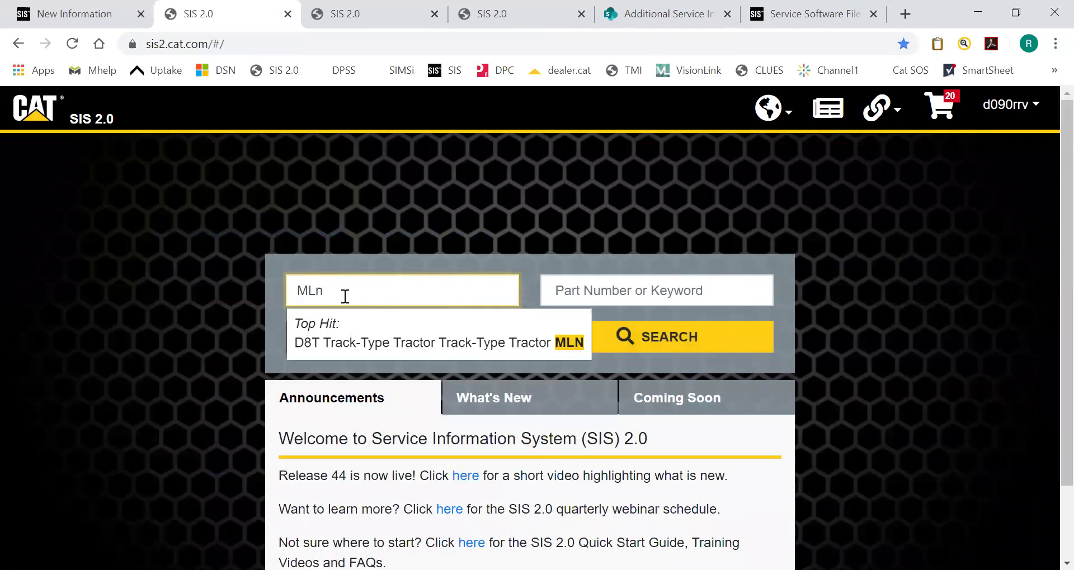
click(378, 336)
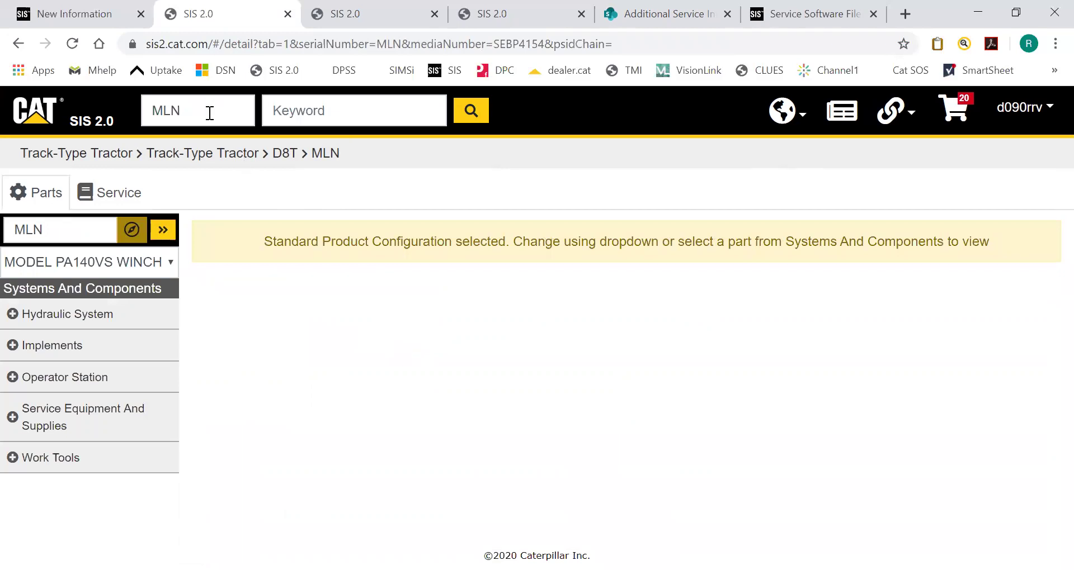
- Read the standard product configuration message and change the MLN configuration to the D8T Track-Type Tractor
drag(266, 245, 661, 260)
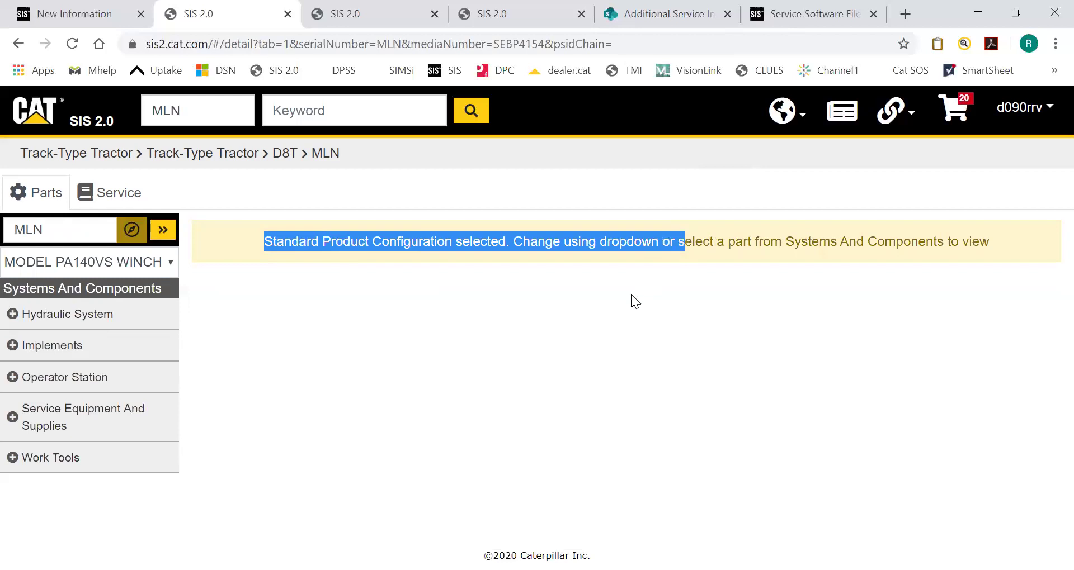
click(607, 271)
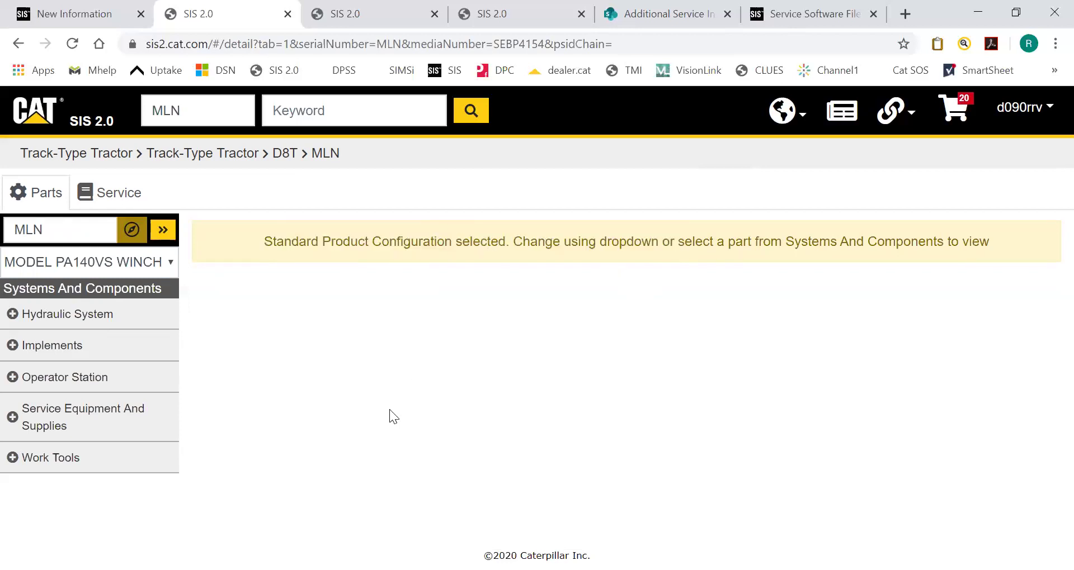
click(174, 273)
click(170, 315)
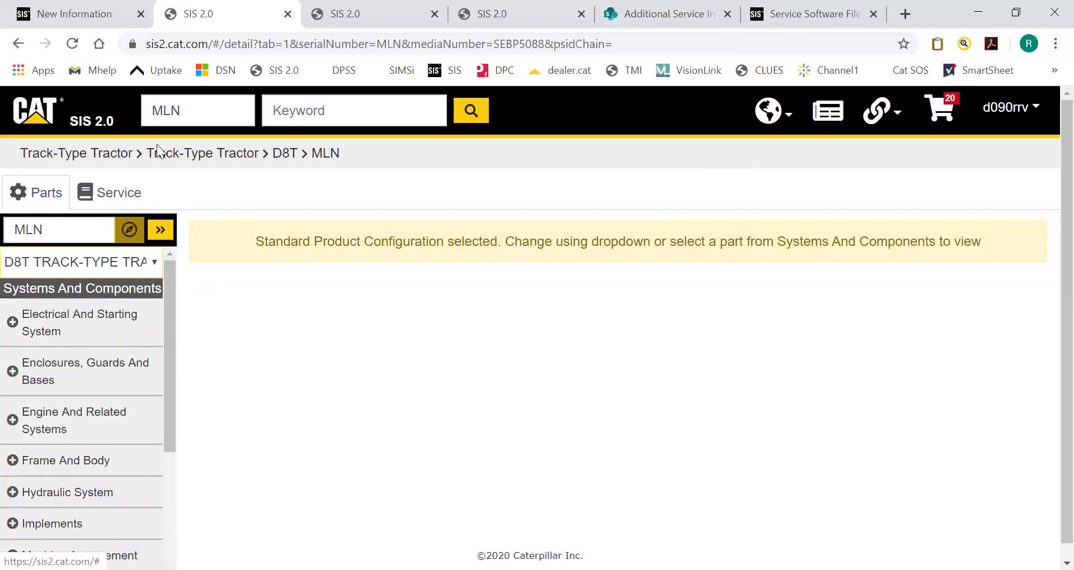
- Search for the full serial number MLN00509 without a keyword and open its product configuration
click(194, 116)
text(00509)
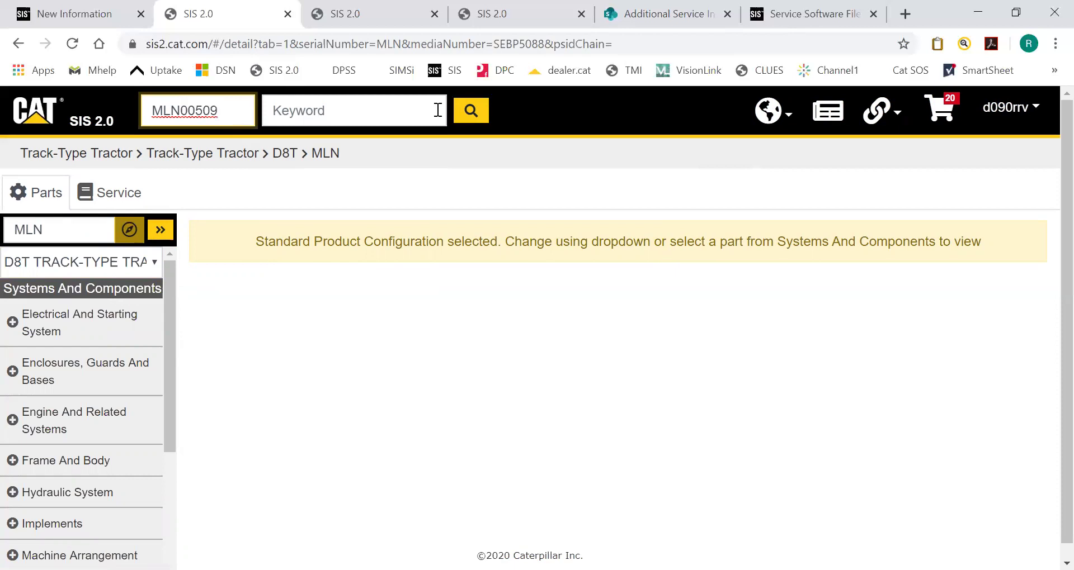
click(473, 111)
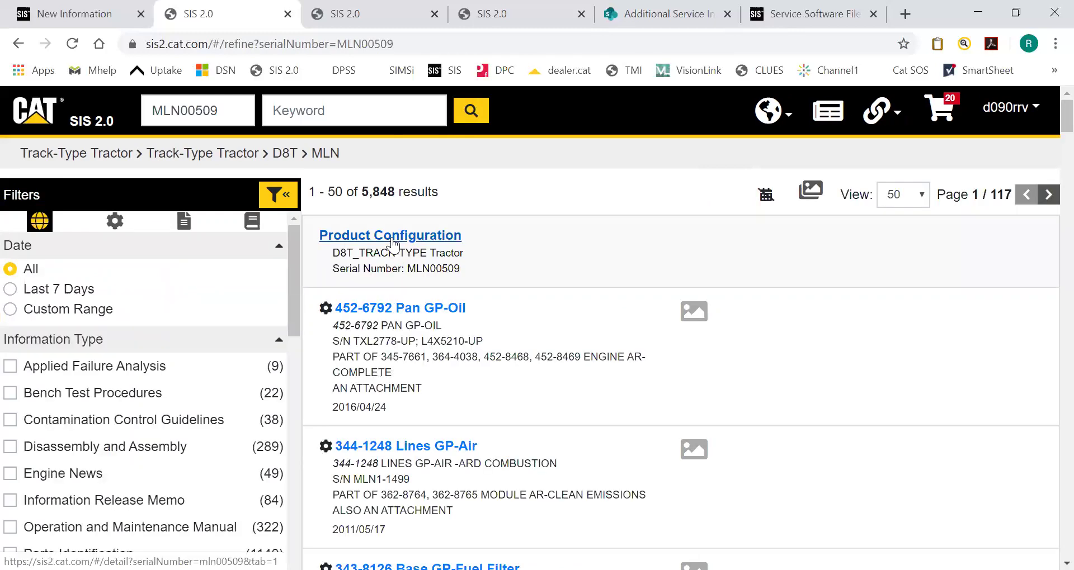
click(393, 244)
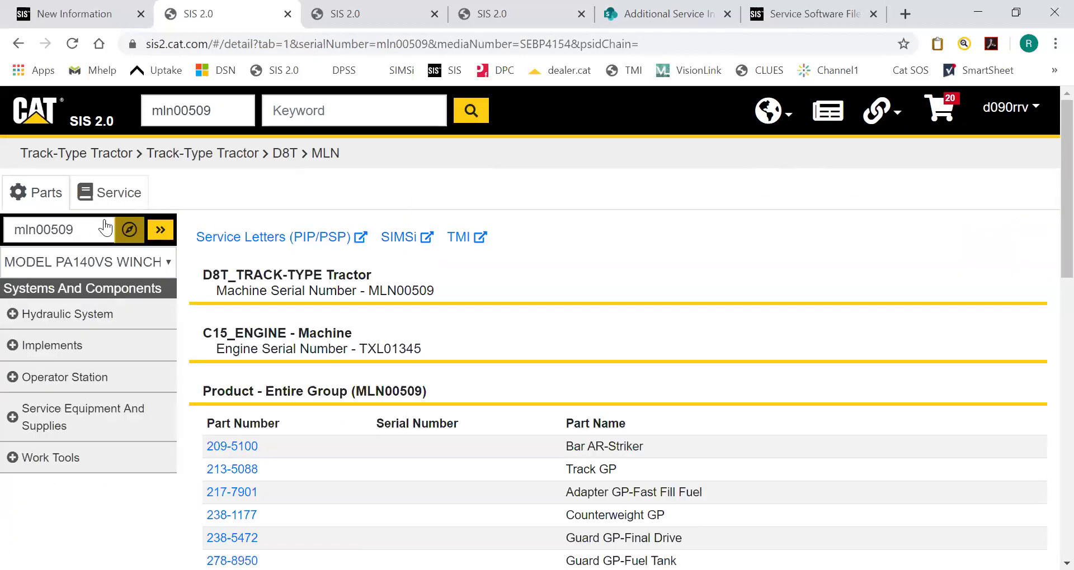
- Shorten the serial number to the prefix mln and run the search without a keyword
drag(215, 115, 180, 115)
key(BackSpace)
key(BackSpace)
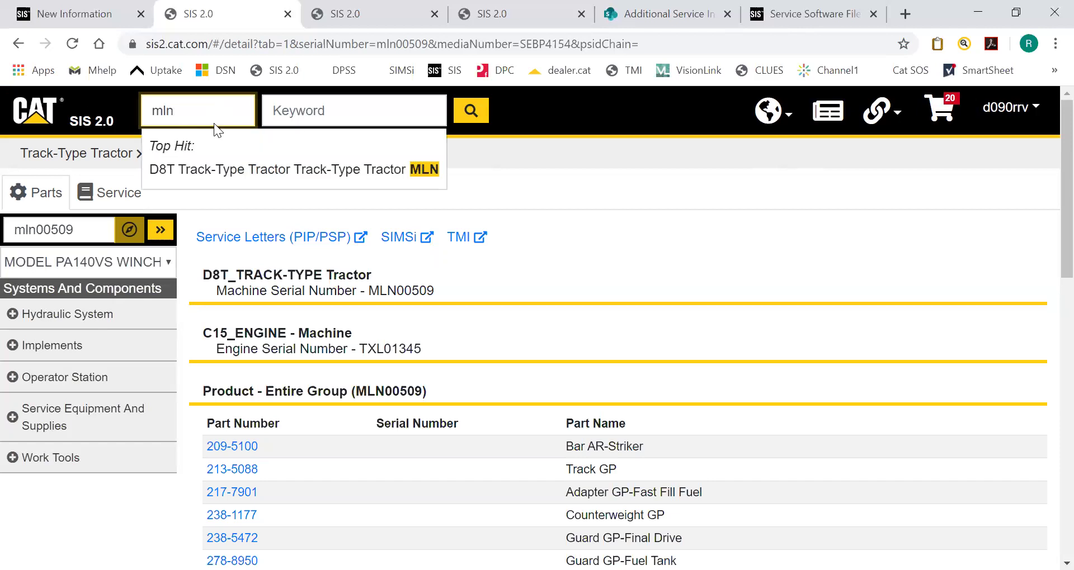
click(471, 111)
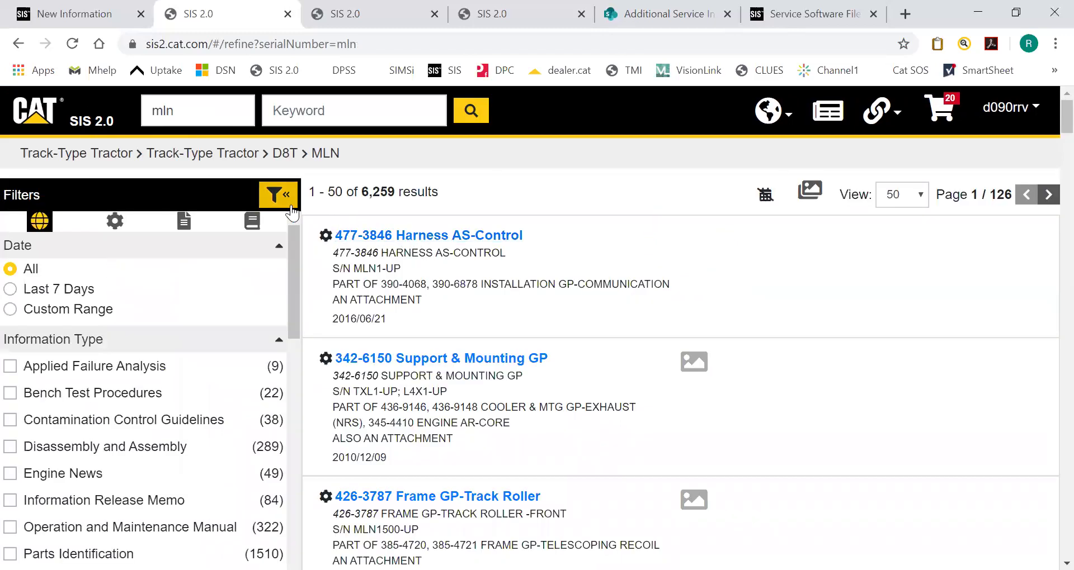
- Go back to the home page and navigate by the prefix MLN instead of searching
click(49, 117)
click(371, 283)
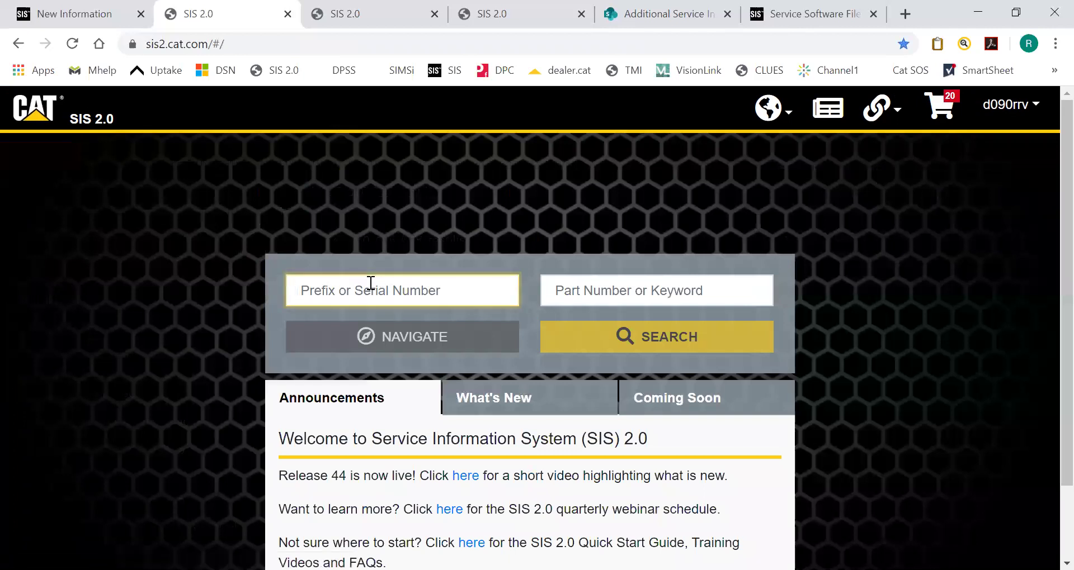
text(MLN)
click(406, 342)
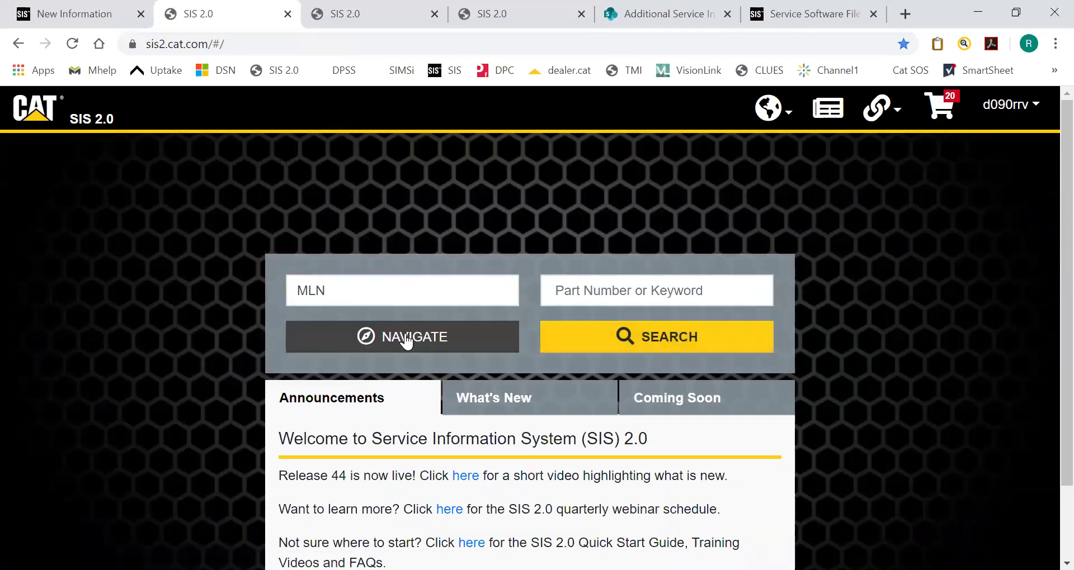
click(407, 330)
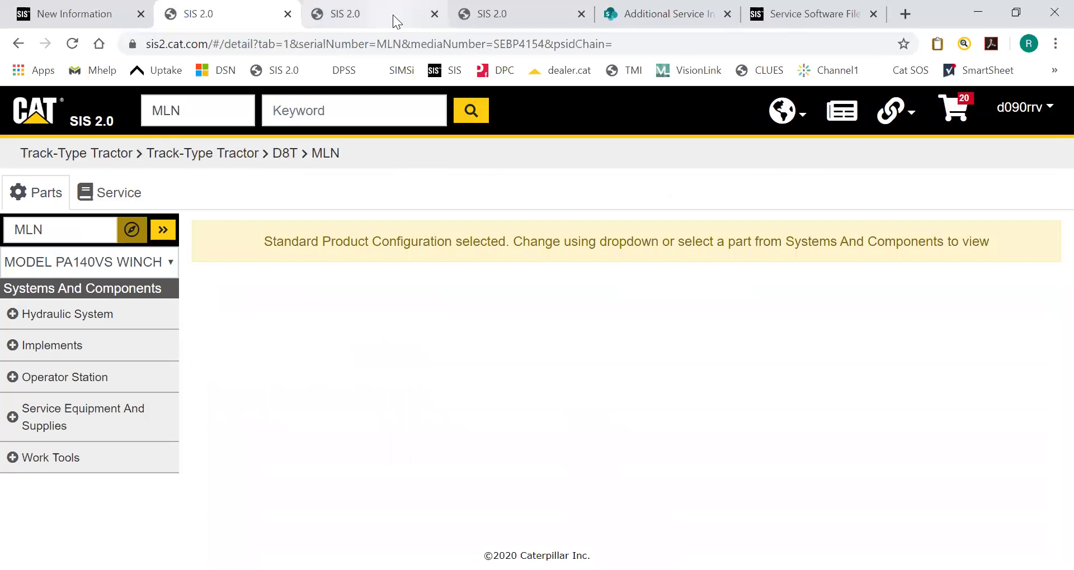
- Switch to the SIS 2.0 tab showing Cylinder Liner - Install, return to its home page and navigate by the prefix BBX
click(392, 15)
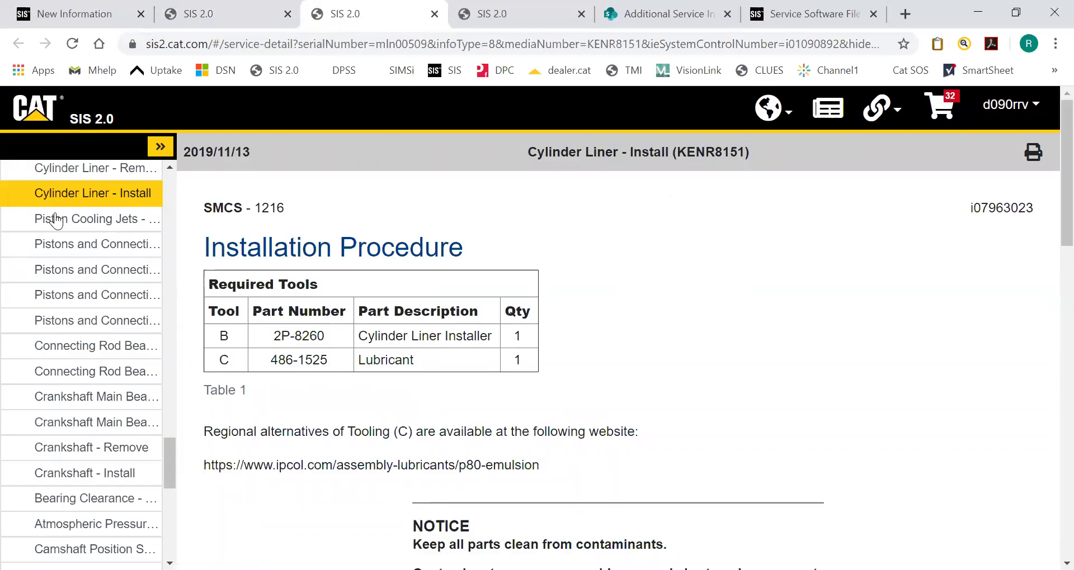
click(28, 109)
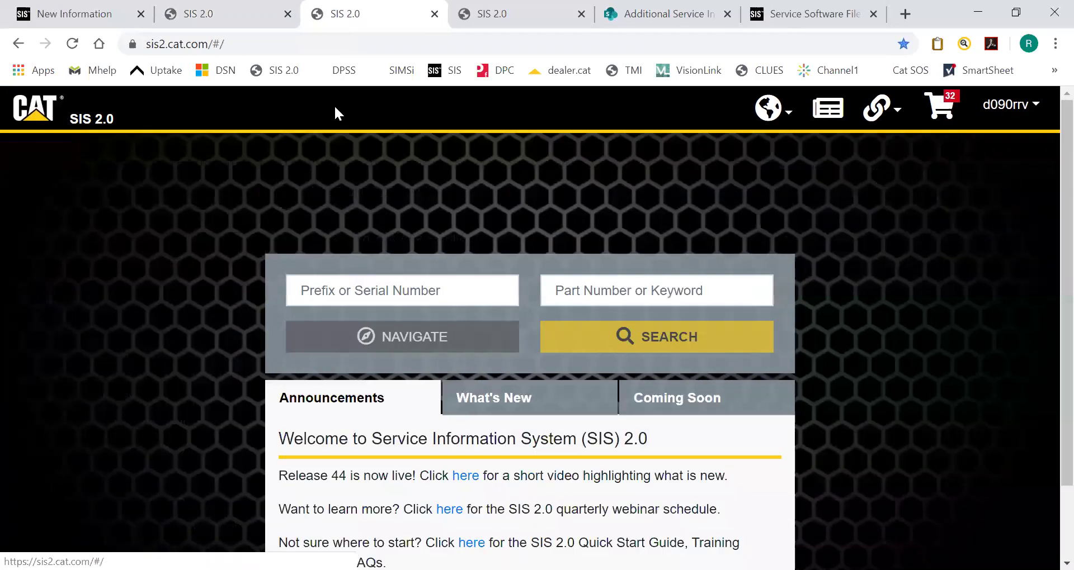
click(363, 290)
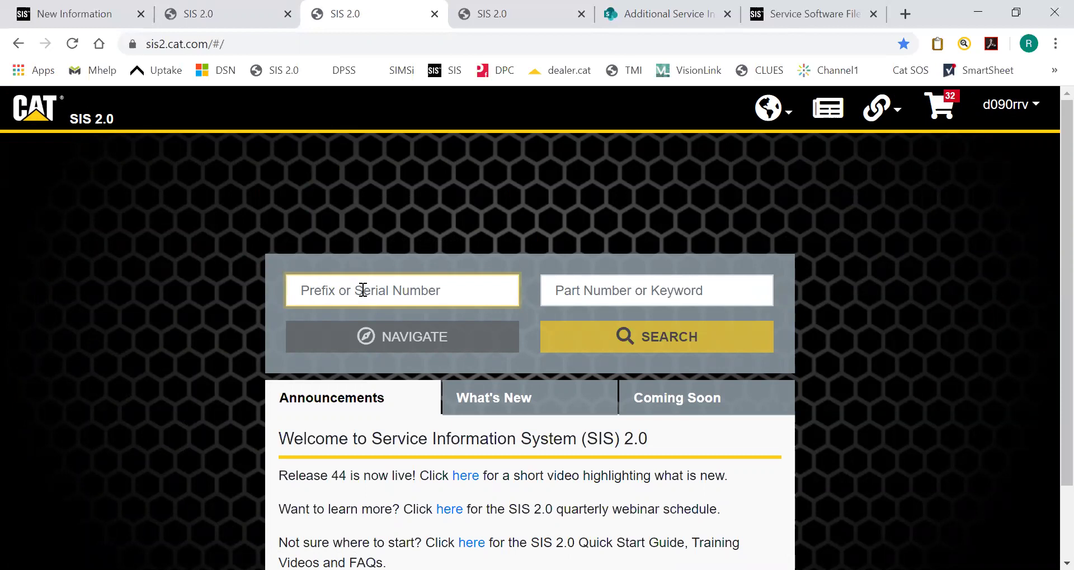
text(BBX)
click(390, 346)
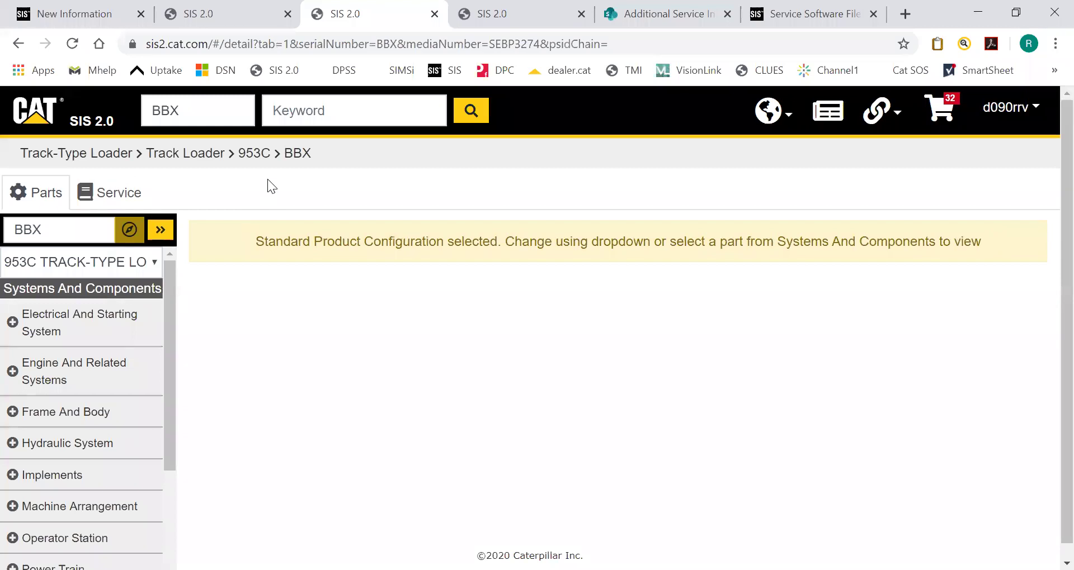
- Compare the MLN and BBX product pages by switching between their browser tabs
click(221, 14)
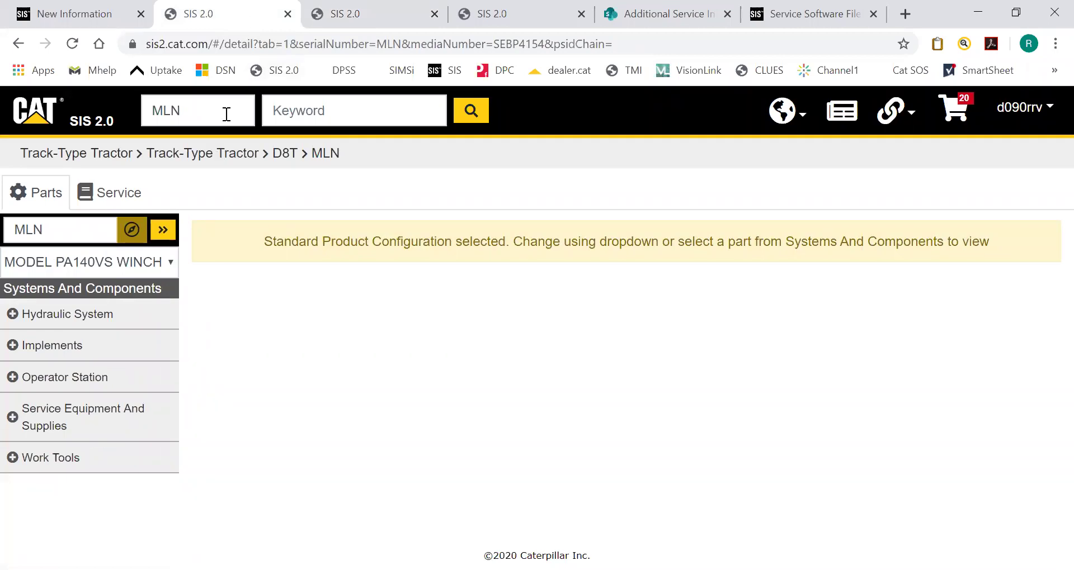
click(349, 22)
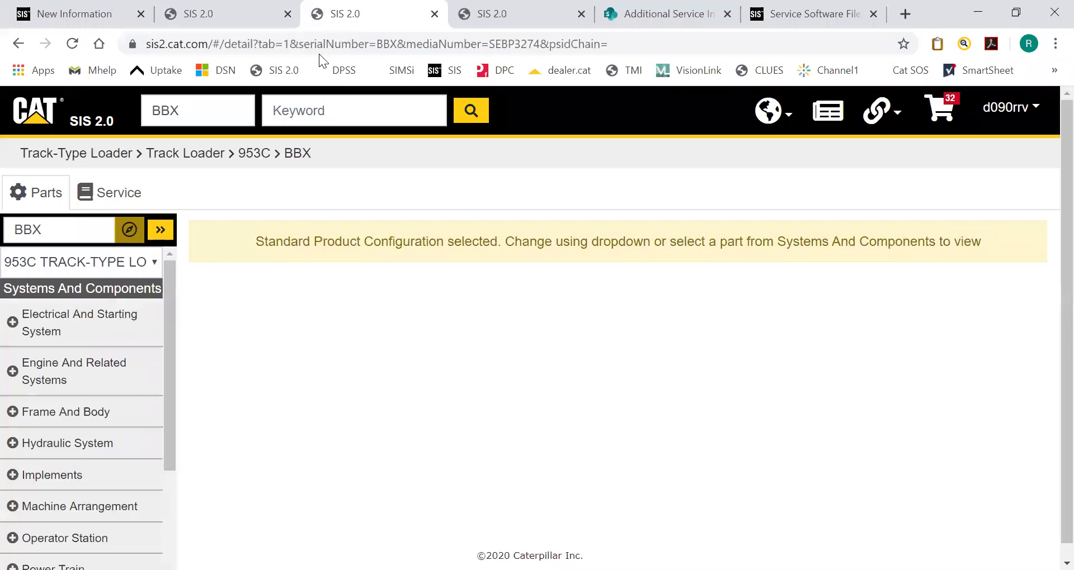
click(221, 103)
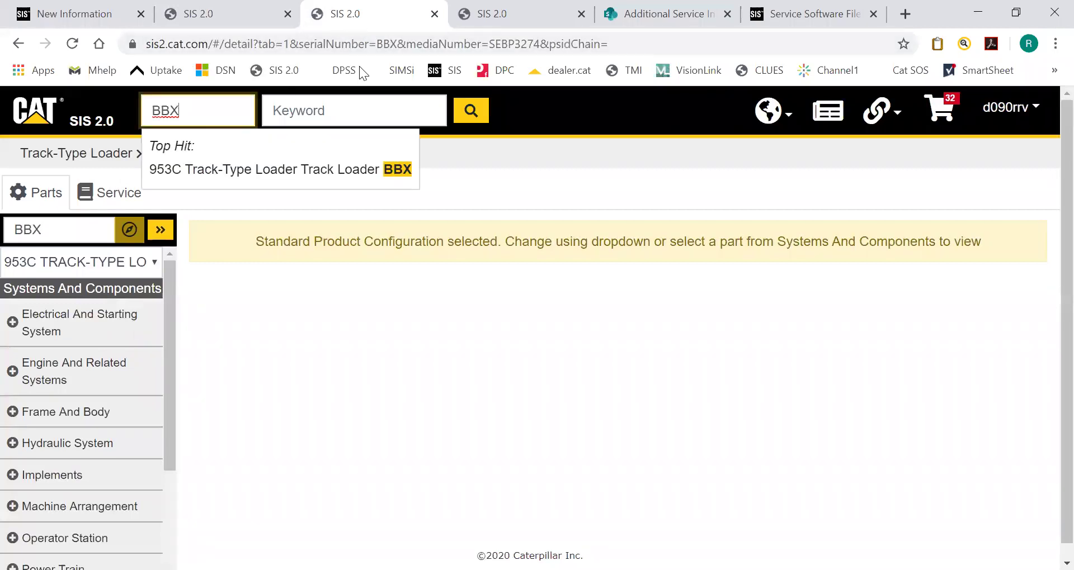
- Detach the BBX page from the browser window, reattach it after the Additional Service Information tab, and return to the MLN page
key(ctrl+w)
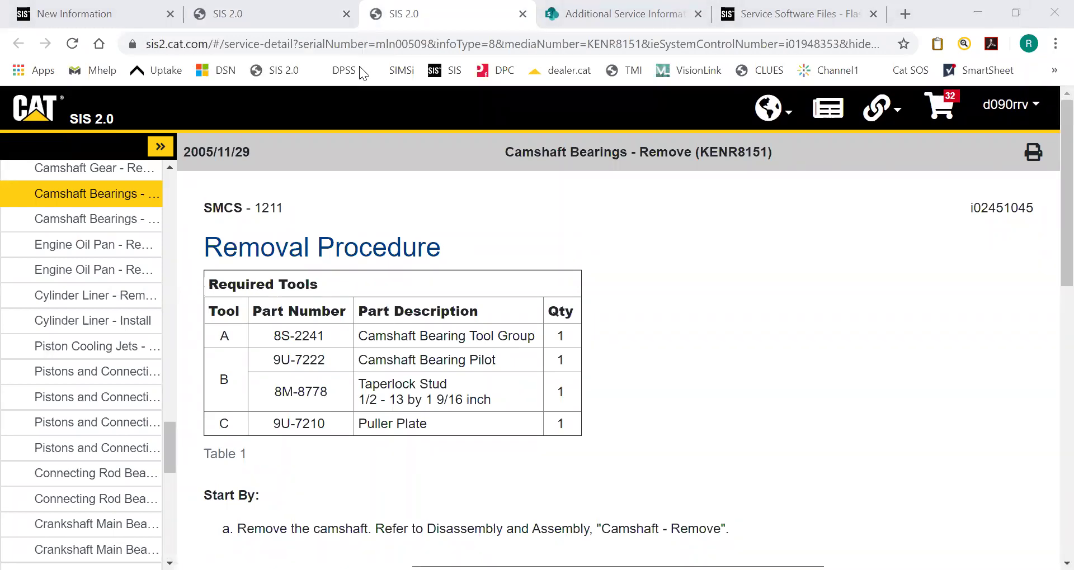
click(410, 19)
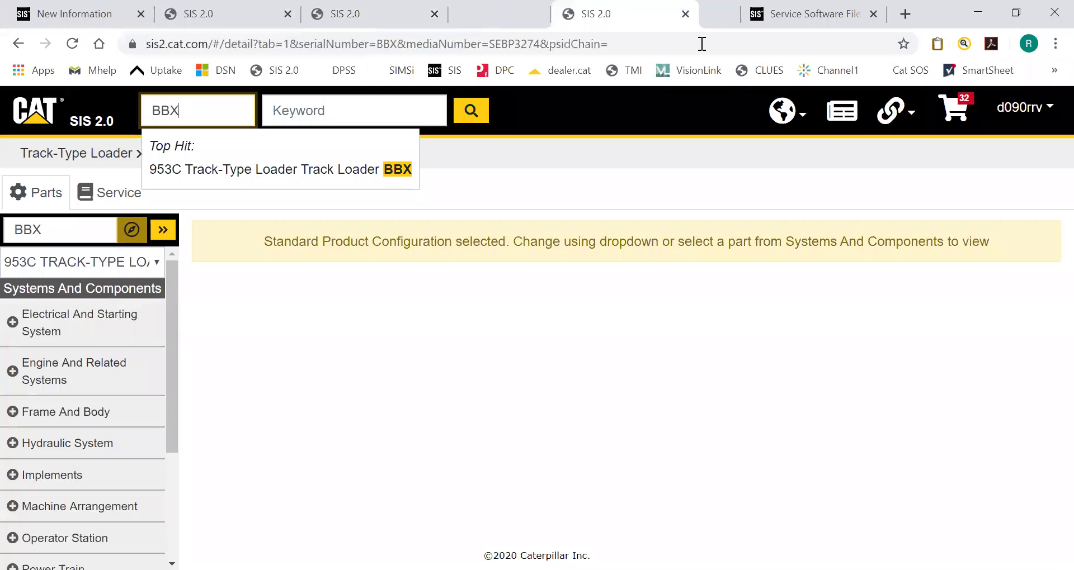
drag(702, 43, 672, 12)
click(219, 18)
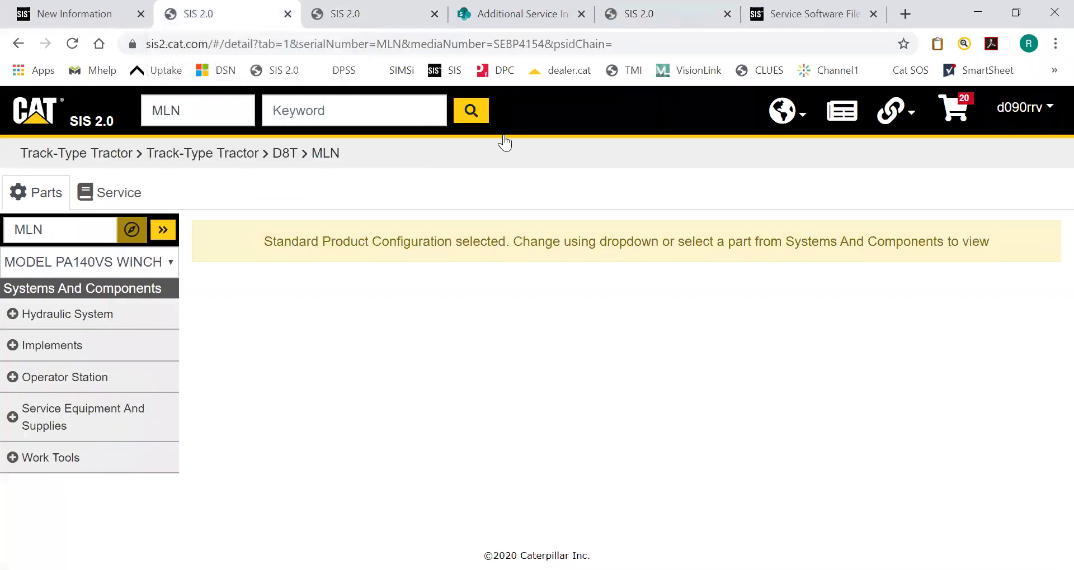
- Complete the serial number to MLN00509 for both search and navigation, and navigate to that machine
click(227, 113)
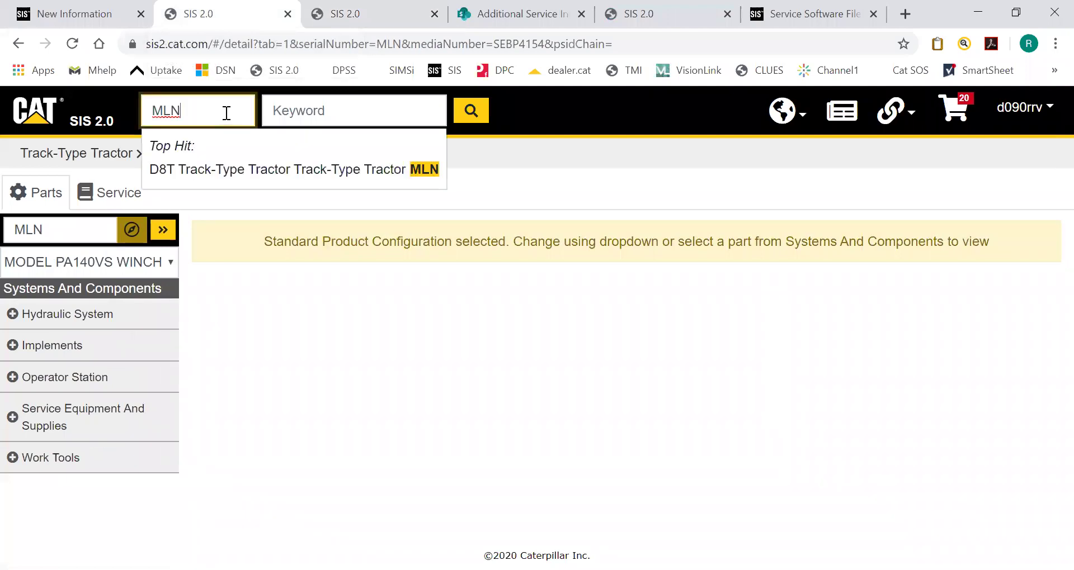
text(0059)
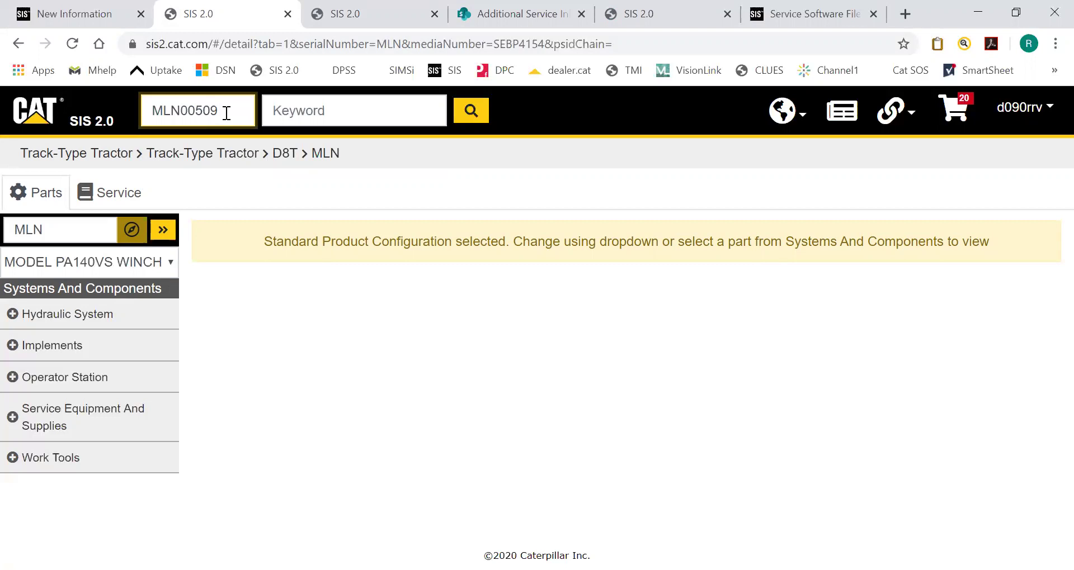
click(97, 227)
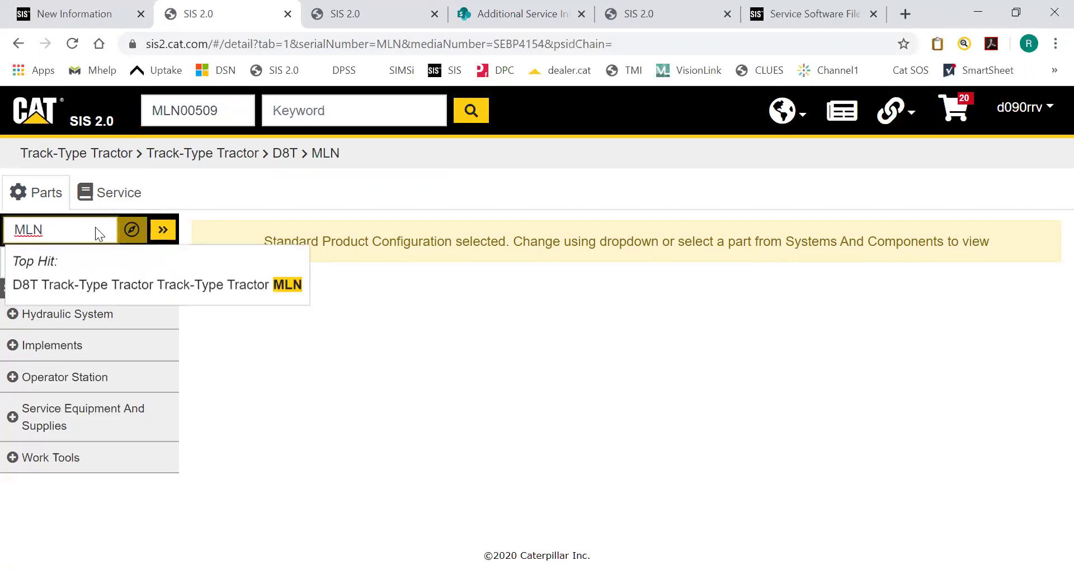
text(00509)
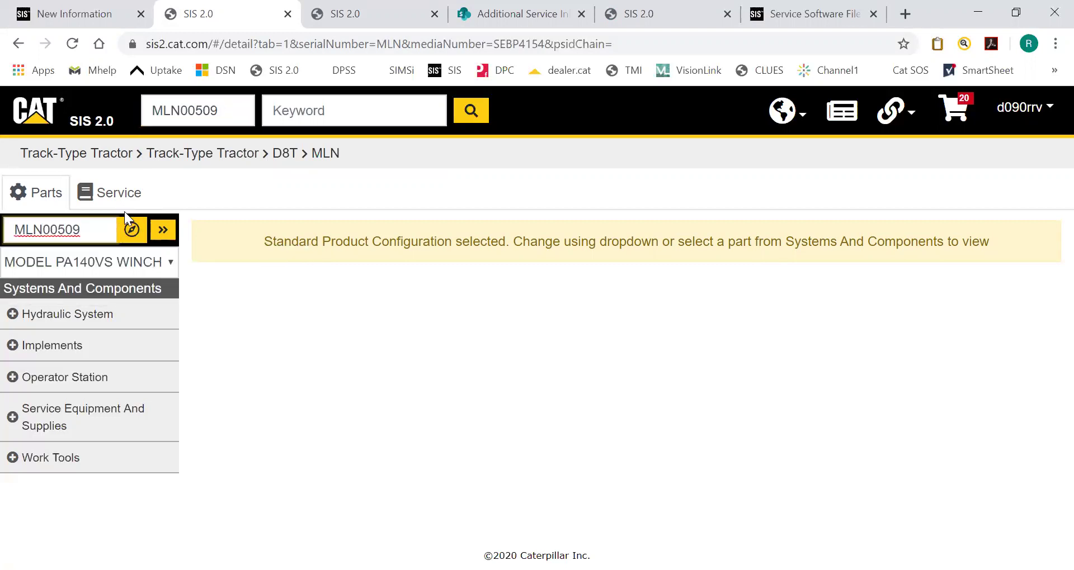
click(131, 229)
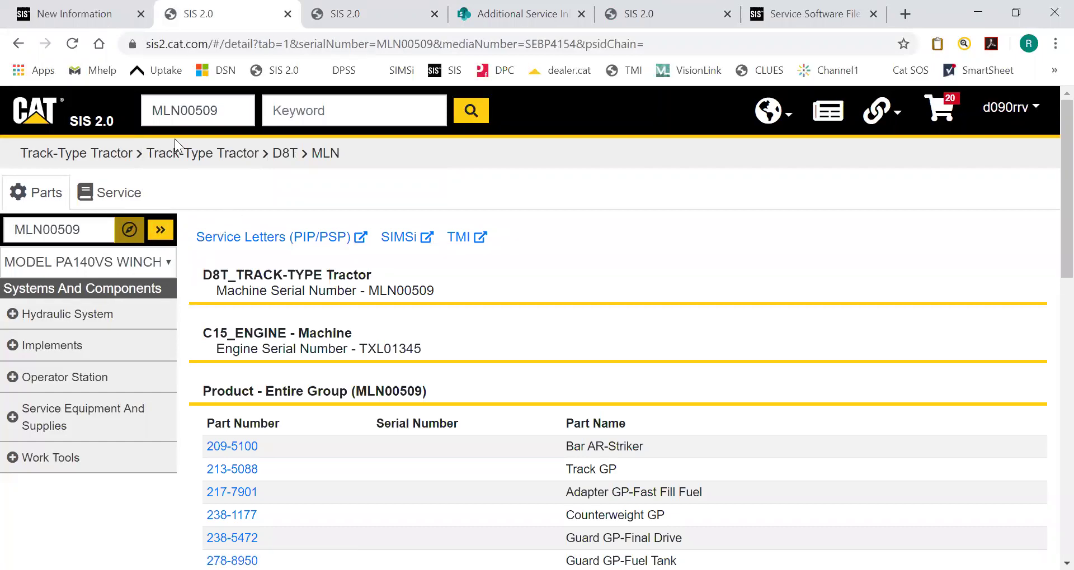
- Change the product configuration to D8T Track-Type Tractor MLN00001-UP (Machine) powered by C15 Engine
click(141, 269)
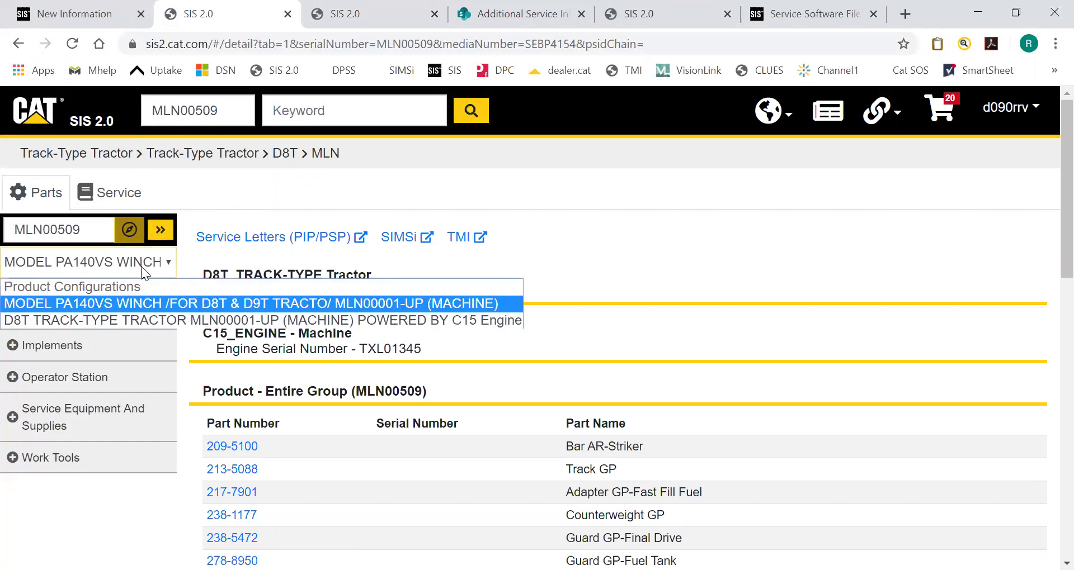
click(131, 321)
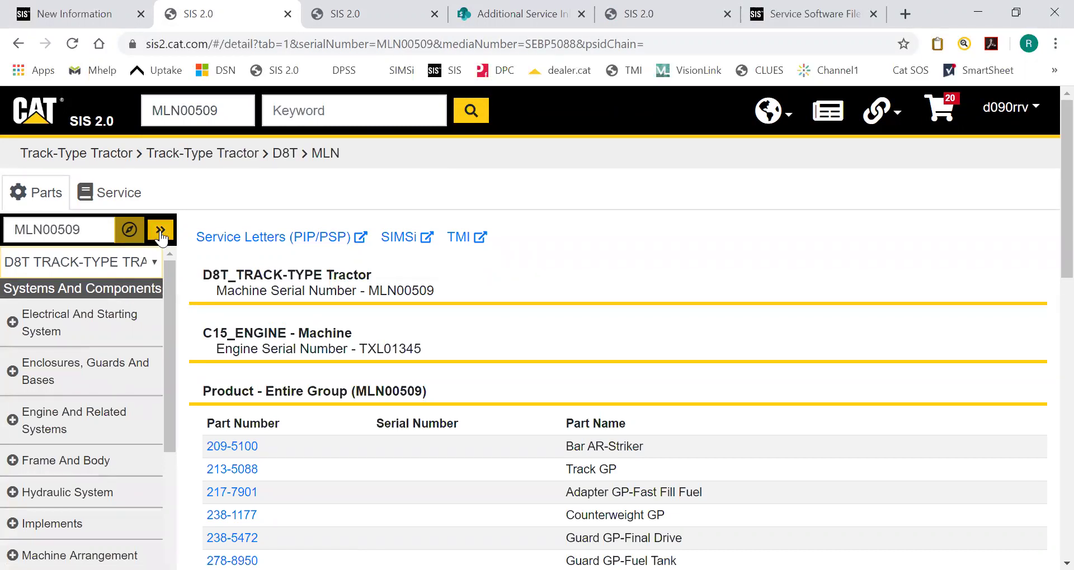
click(85, 230)
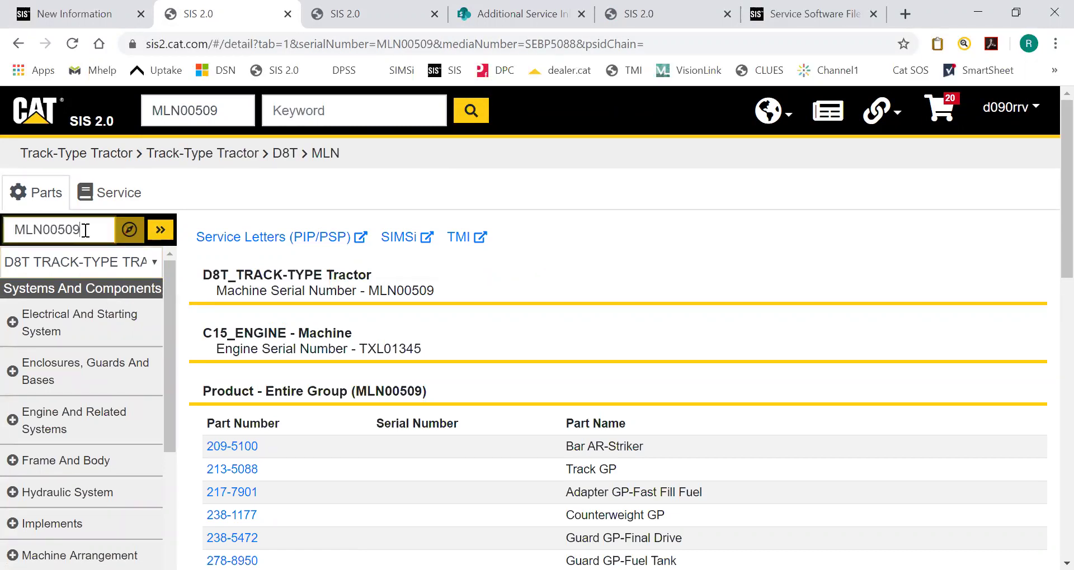
- Open part 338-8656 Cylinder & Lines GP from the machine's entire group, choosing the first MLN 1-99999 parts list
scroll(59, 372, down, 4)
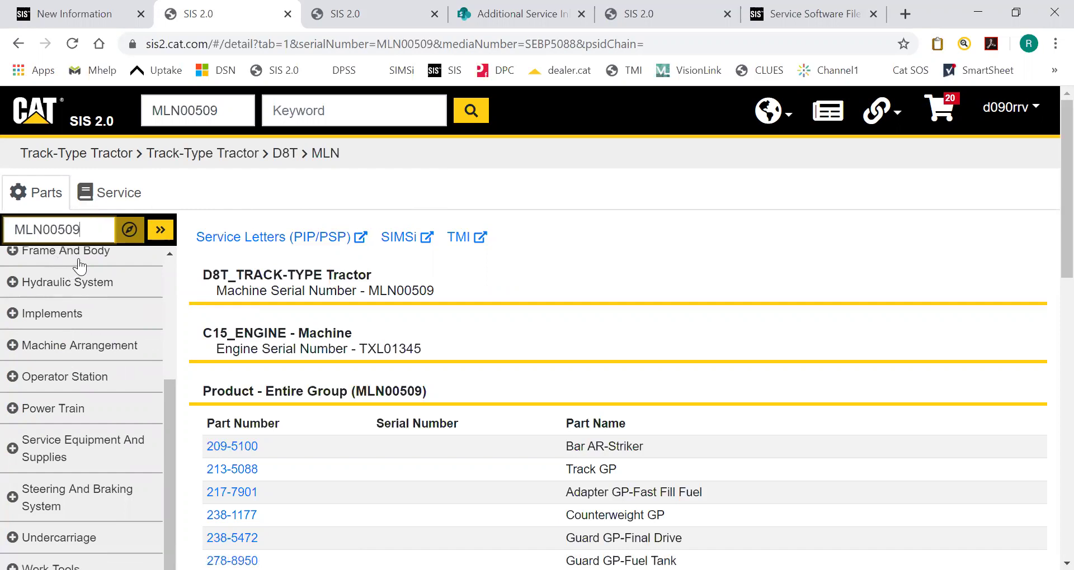
scroll(284, 454, down, 4)
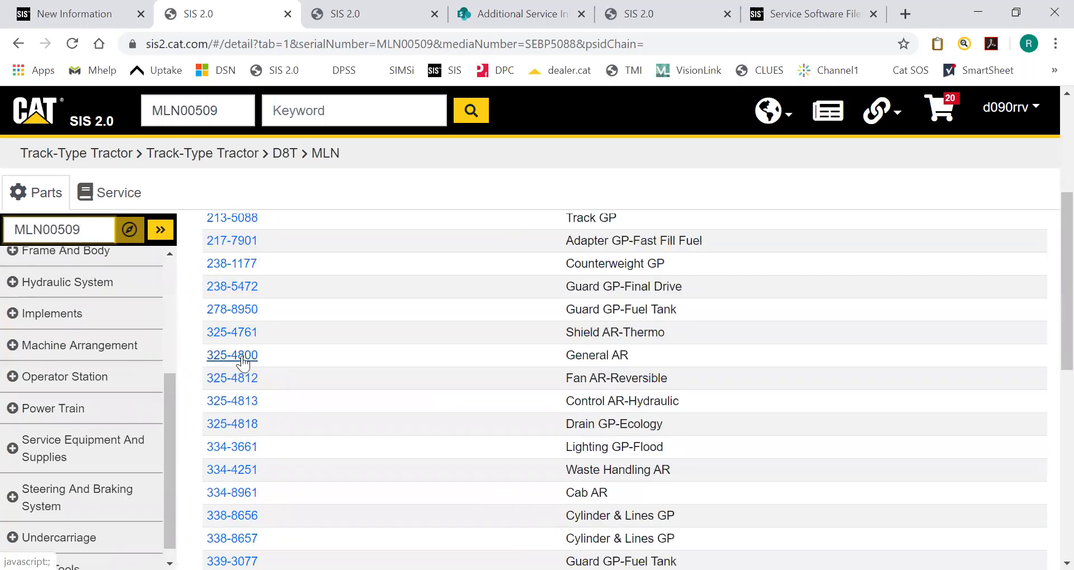
scroll(246, 355, up, 4)
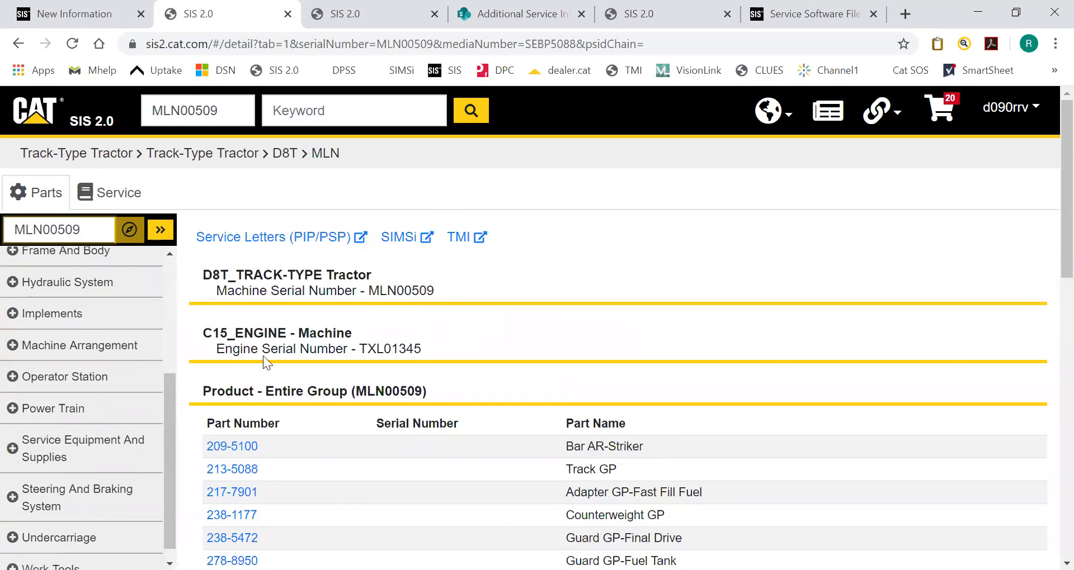
scroll(255, 358, down, 4)
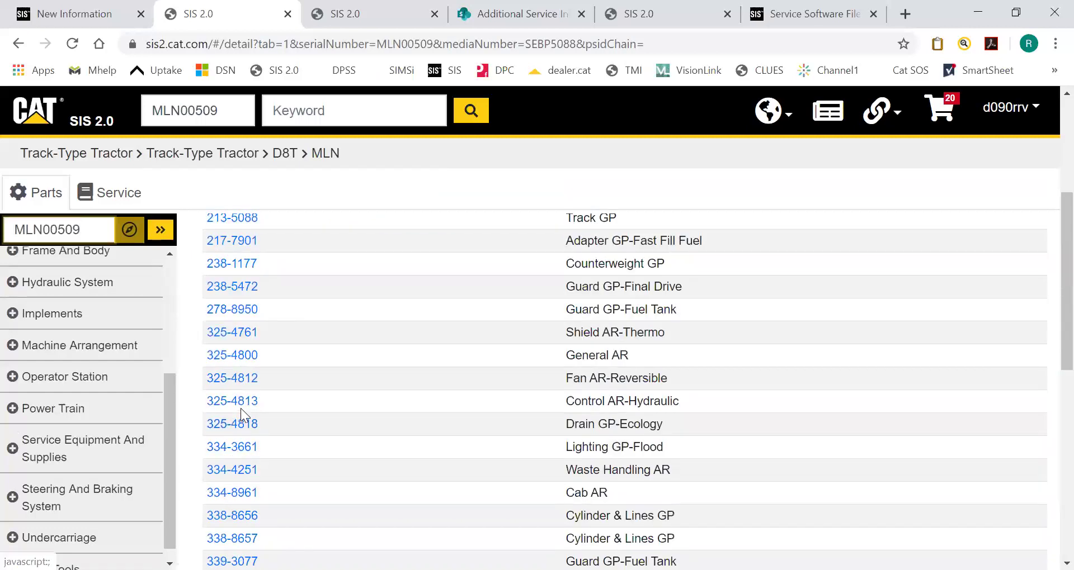
scroll(240, 406, down, 4)
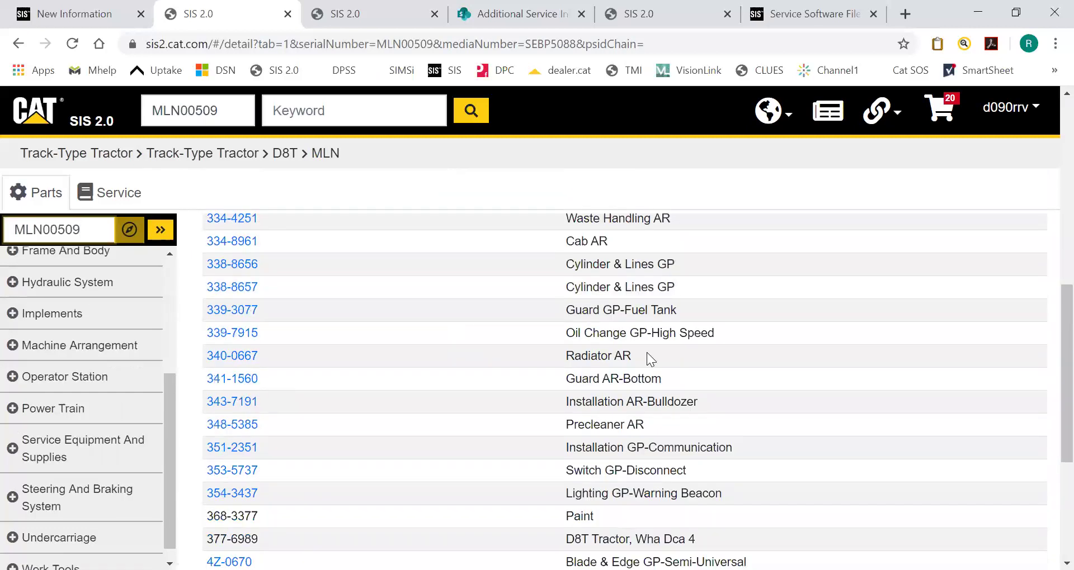
click(242, 264)
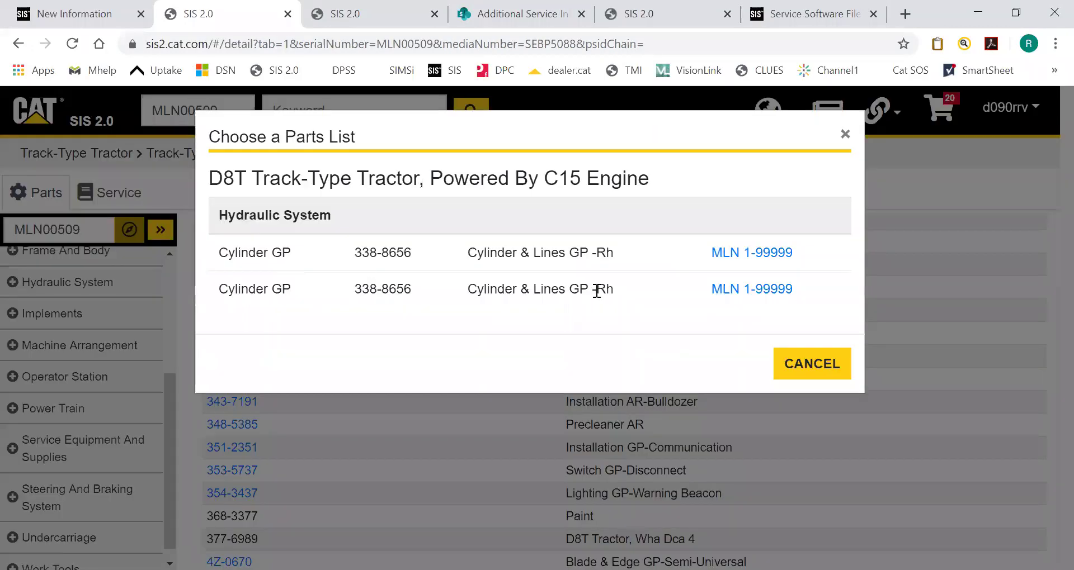
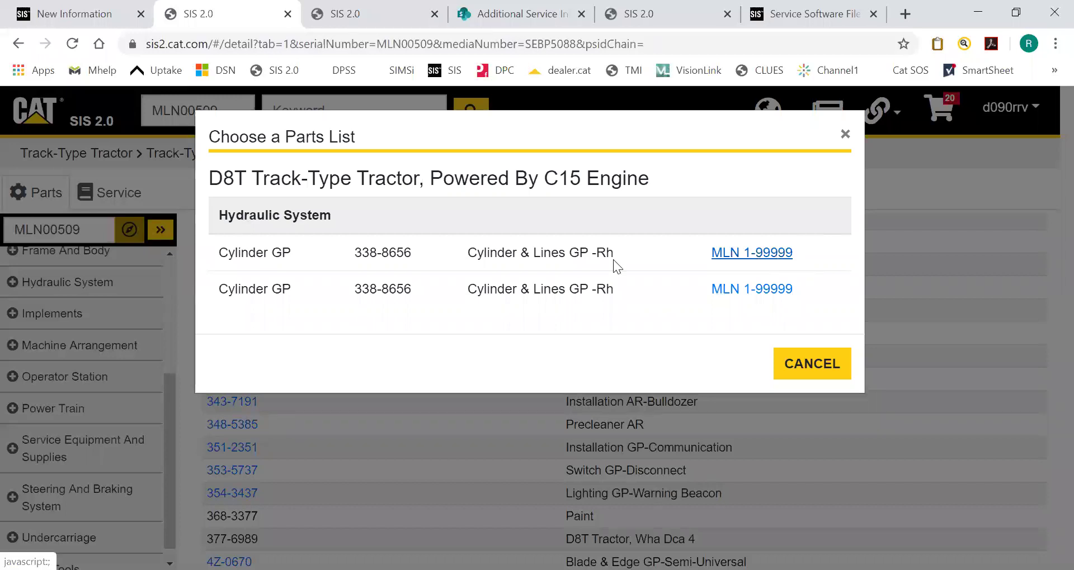
drag(362, 252, 758, 306)
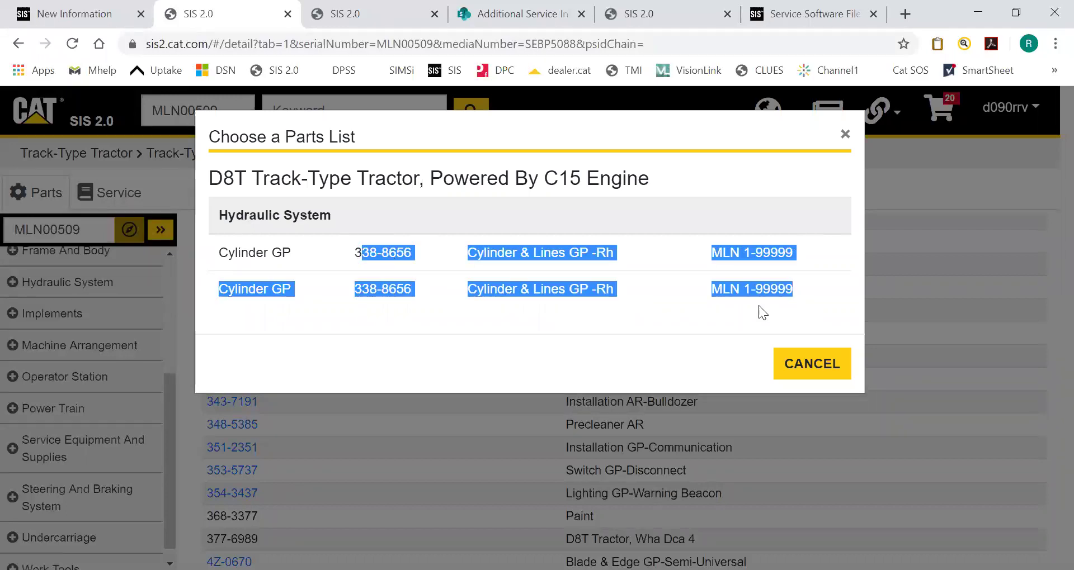
click(760, 263)
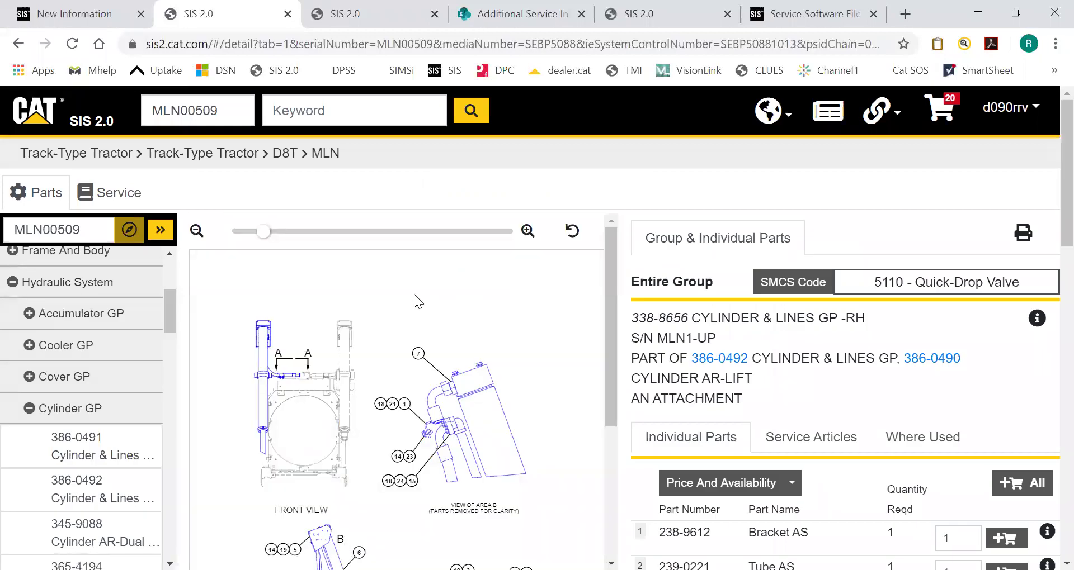
- Examine the illustration and the individual parts of the 338-8656 Cylinder & Lines GP
scroll(453, 311, down, 1)
scroll(887, 412, down, 2)
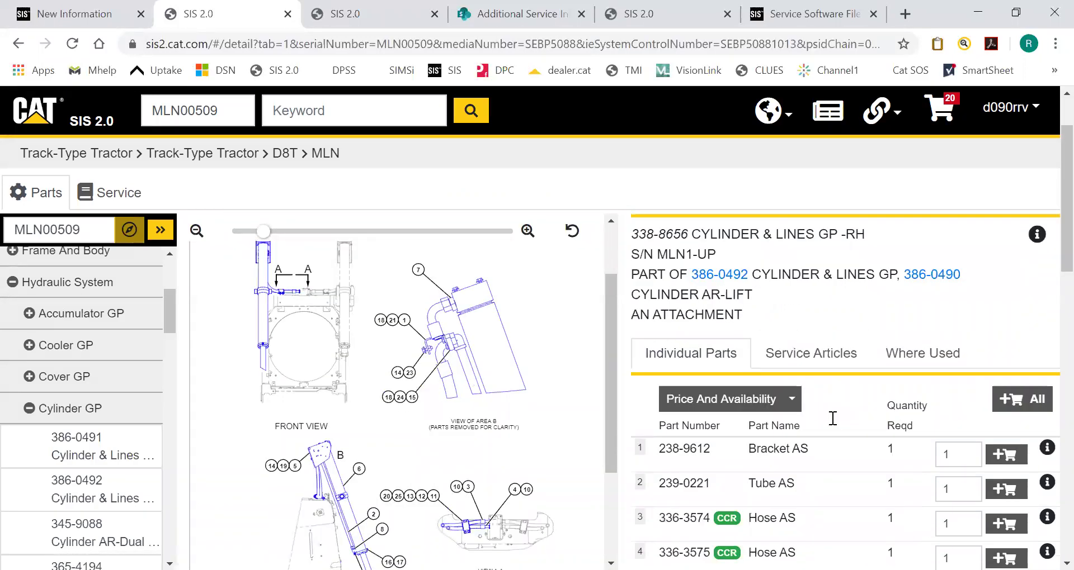
scroll(535, 436, down, 2)
scroll(783, 353, up, 2)
scroll(796, 372, down, 2)
scroll(795, 372, down, 3)
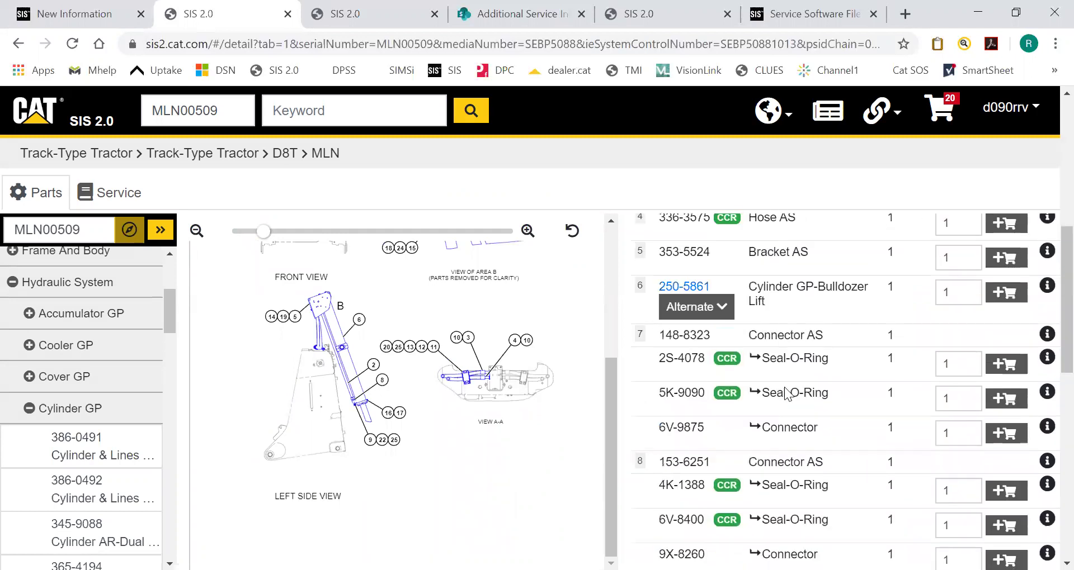
scroll(460, 433, up, 3)
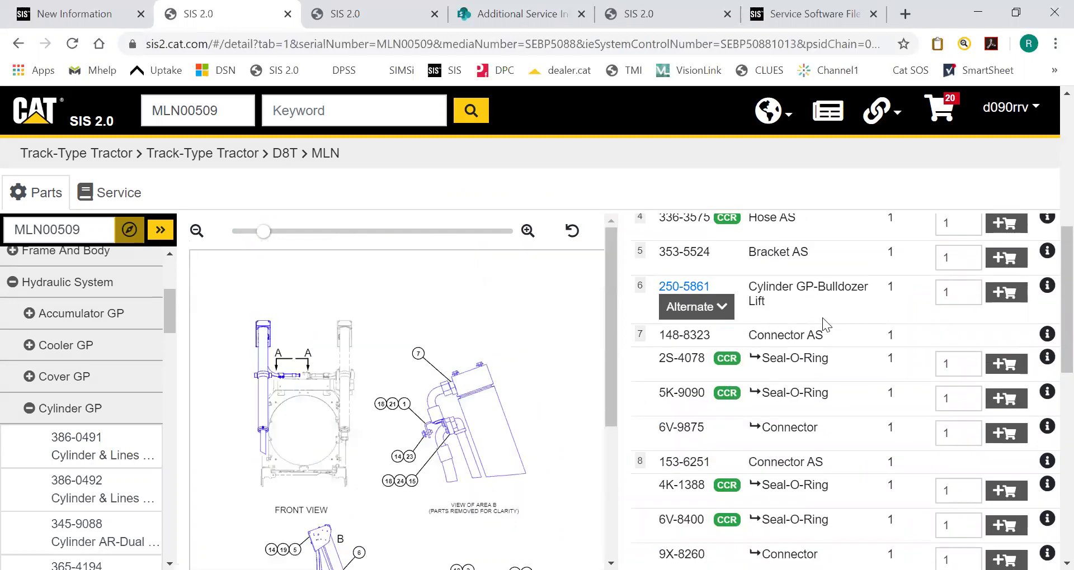
scroll(957, 371, down, 5)
scroll(925, 364, up, 10)
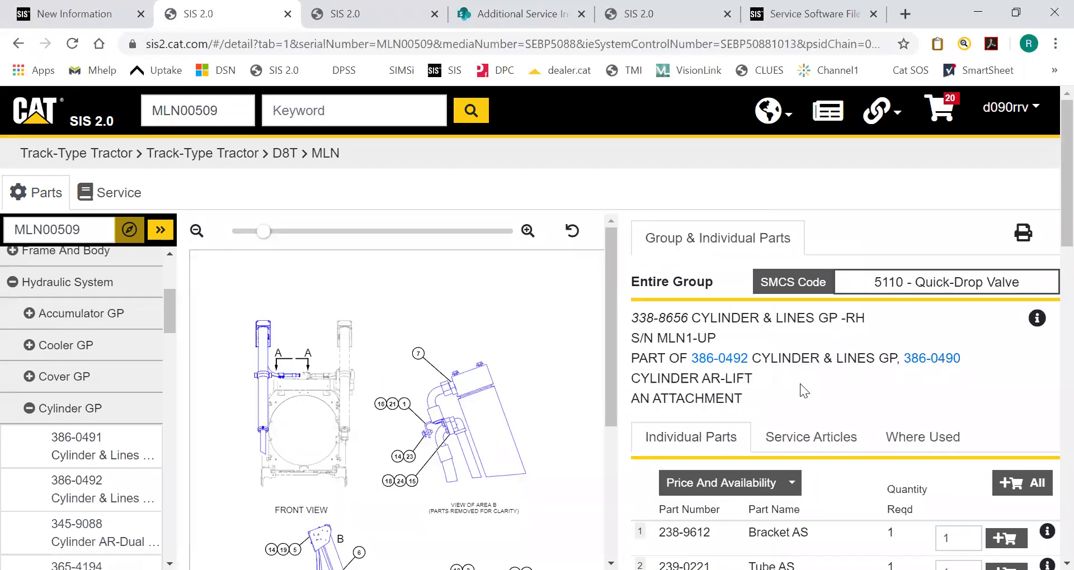
- Look through the service articles related to the 338-8656 Cylinder & Lines GP, down to the tool operating manuals
click(800, 444)
scroll(834, 413, down, 5)
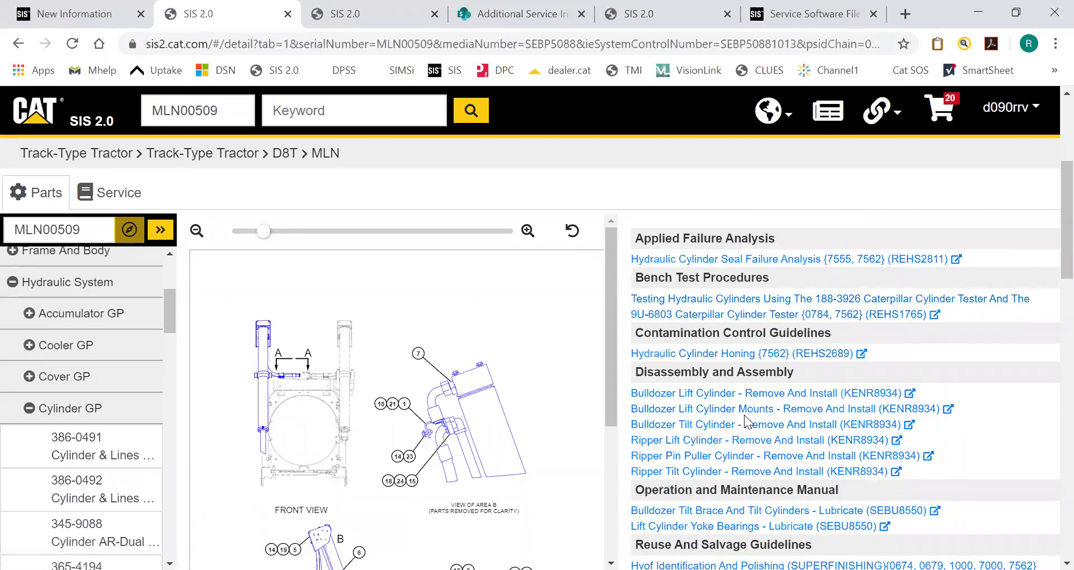
scroll(748, 424, down, 2)
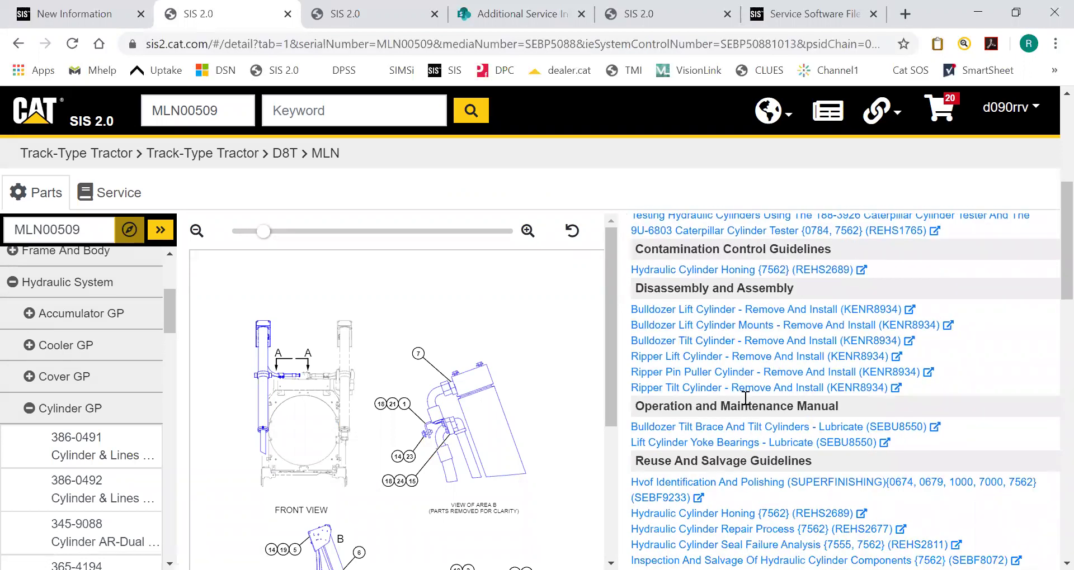
scroll(747, 417, down, 2)
scroll(747, 417, down, 8)
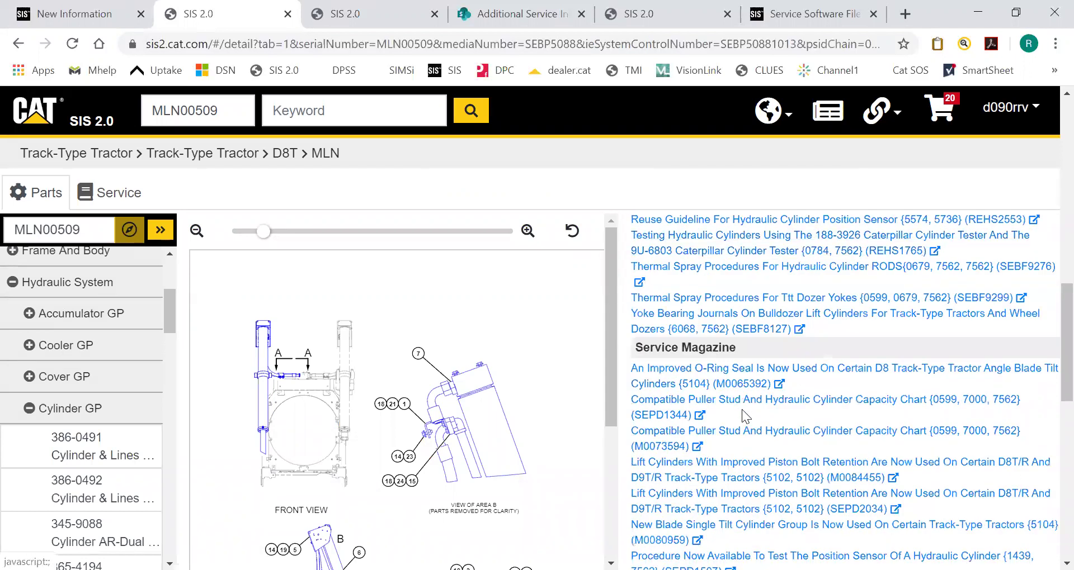
scroll(744, 417, down, 3)
scroll(744, 417, down, 2)
scroll(743, 411, down, 4)
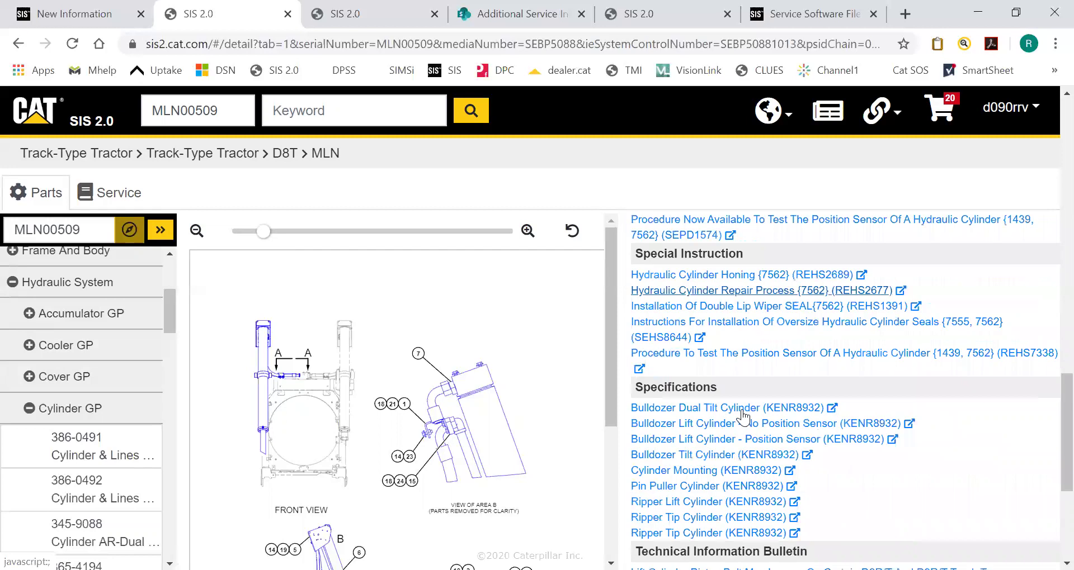
scroll(743, 411, down, 3)
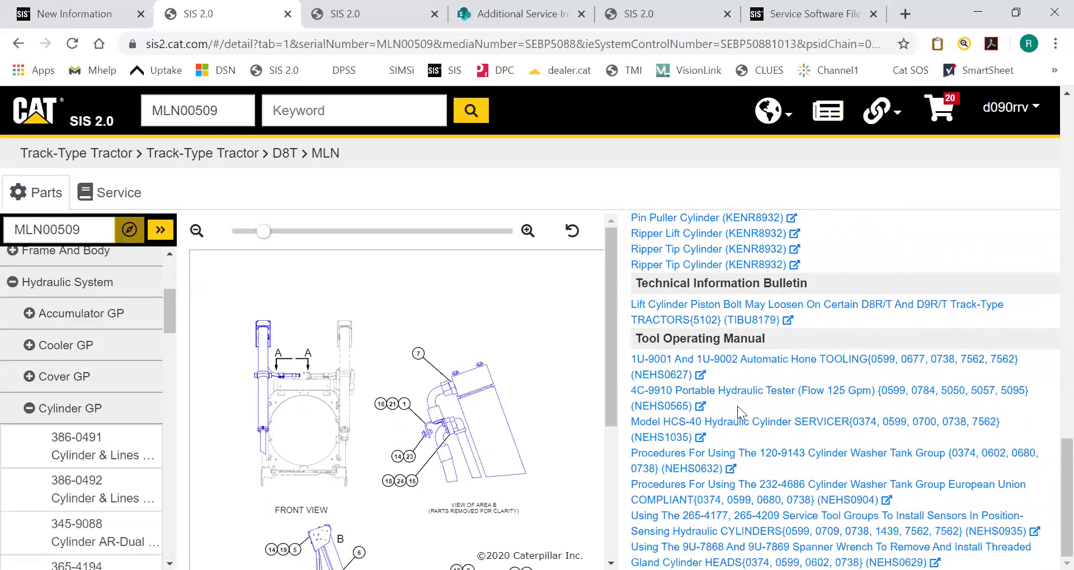
scroll(736, 406, up, 15)
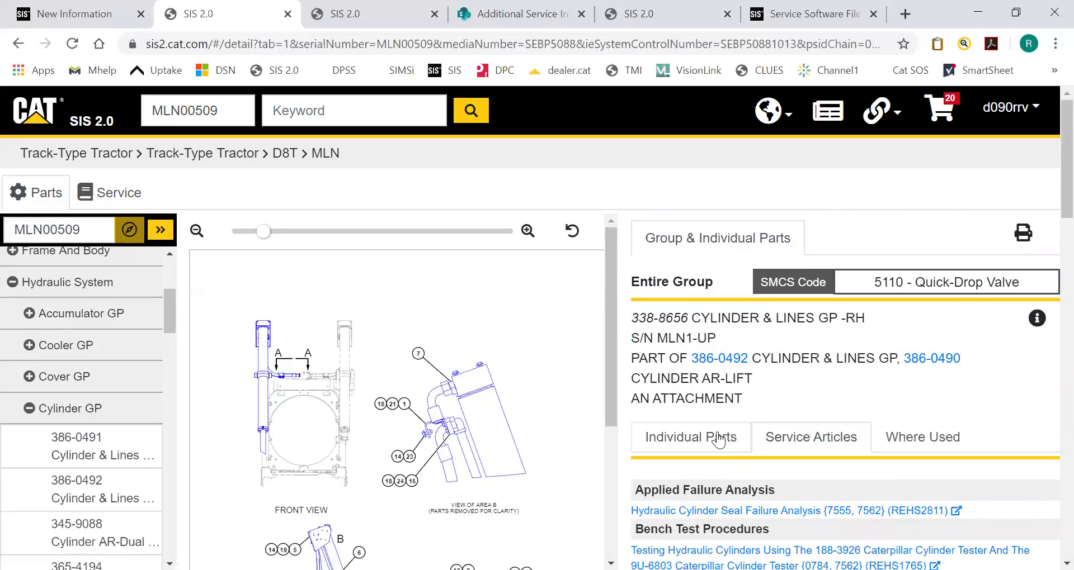
- Return to the group's individual parts and copy the Bracket AS part number 353-5524
click(708, 437)
scroll(733, 418, down, 3)
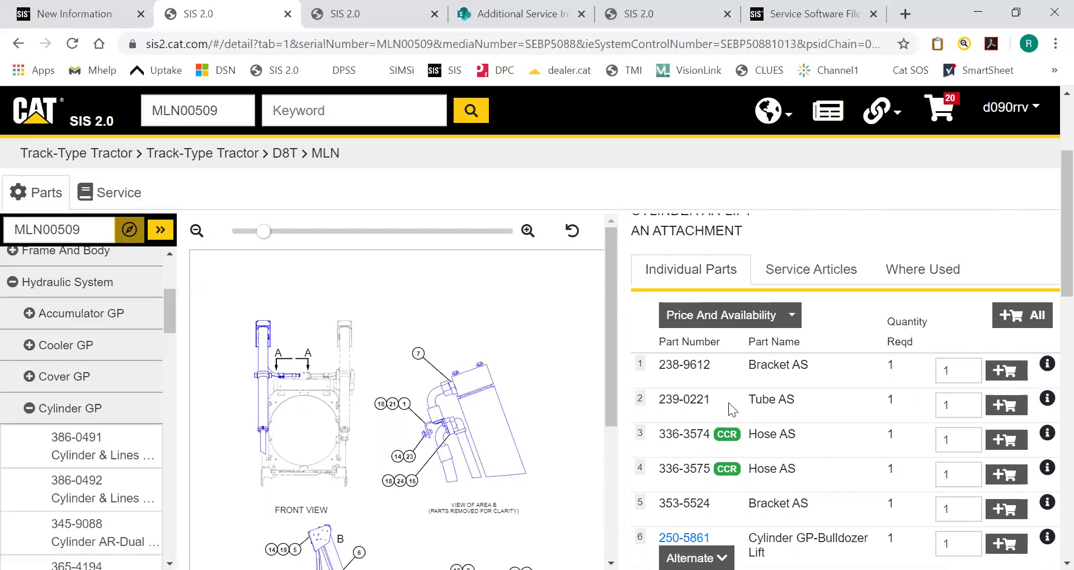
scroll(745, 419, down, 1)
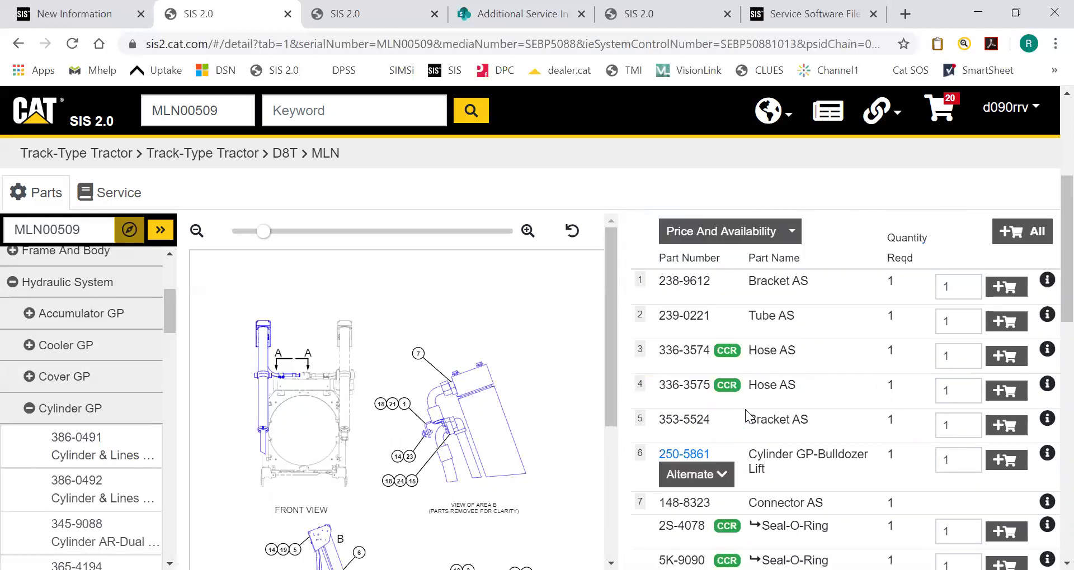
drag(713, 421, 659, 421)
right_click(688, 422)
click(707, 432)
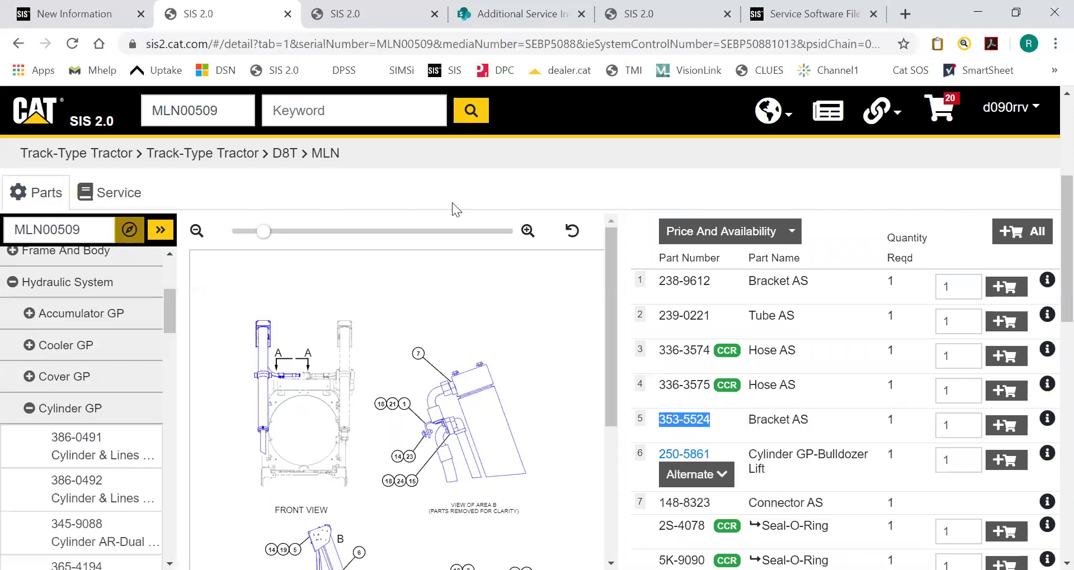
- Search serial number MLN00509 with the copied part number 353-5524 as keyword, and highlight the Parts Identification information type
click(342, 113)
right_click(343, 111)
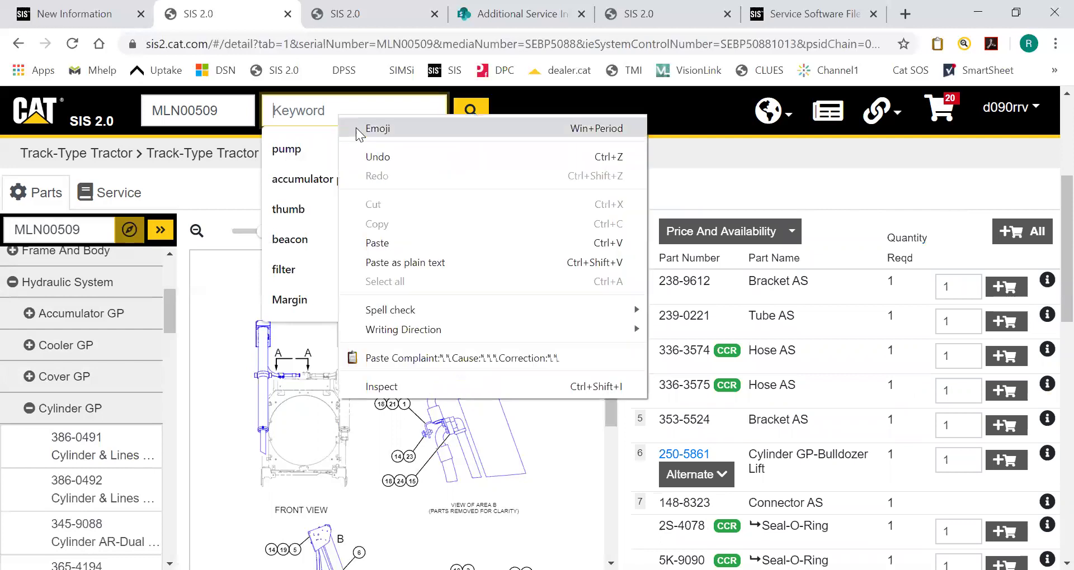
click(375, 241)
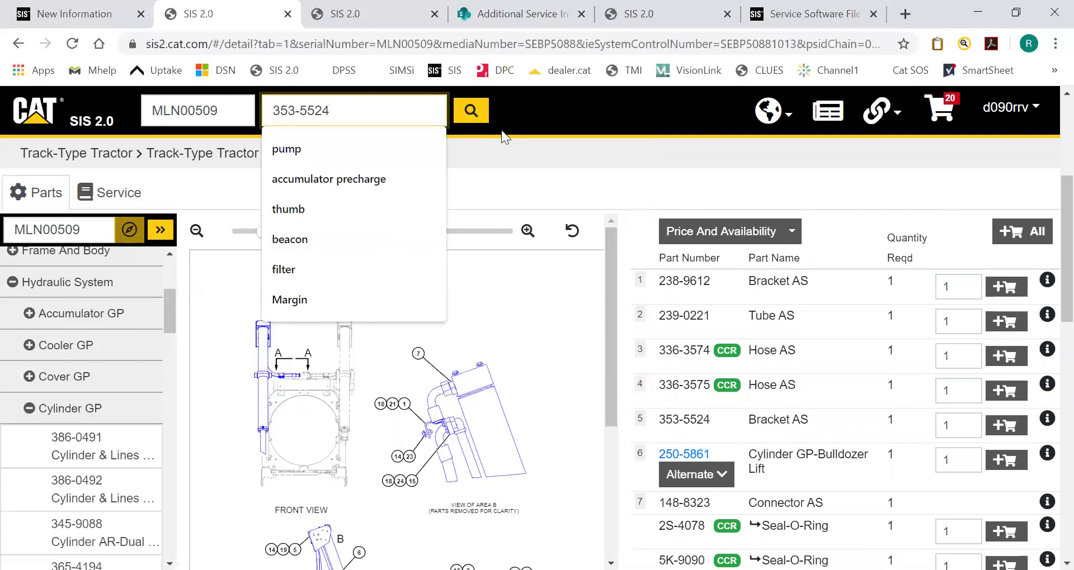
click(479, 112)
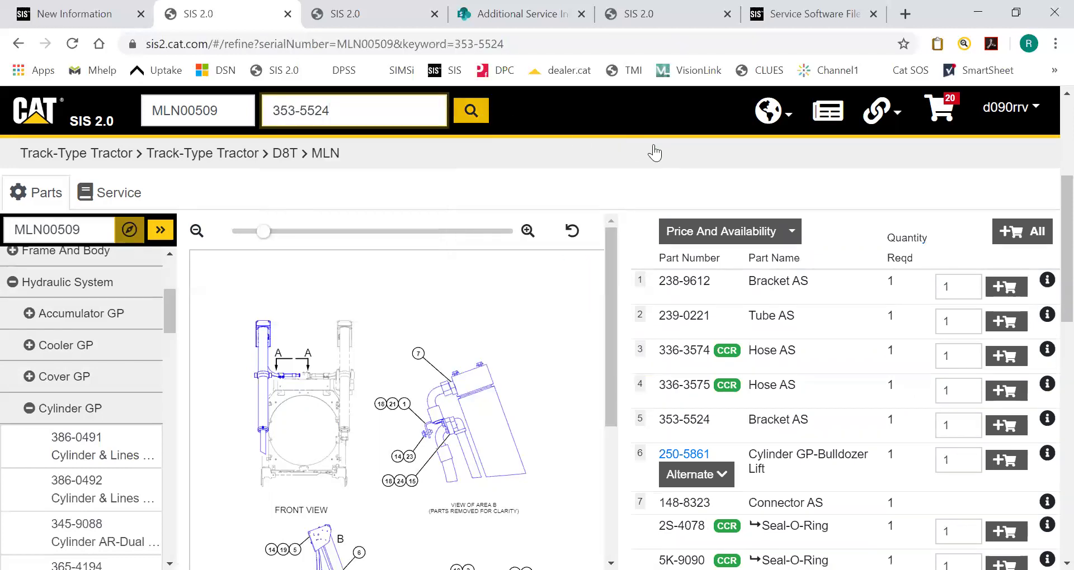
click(485, 112)
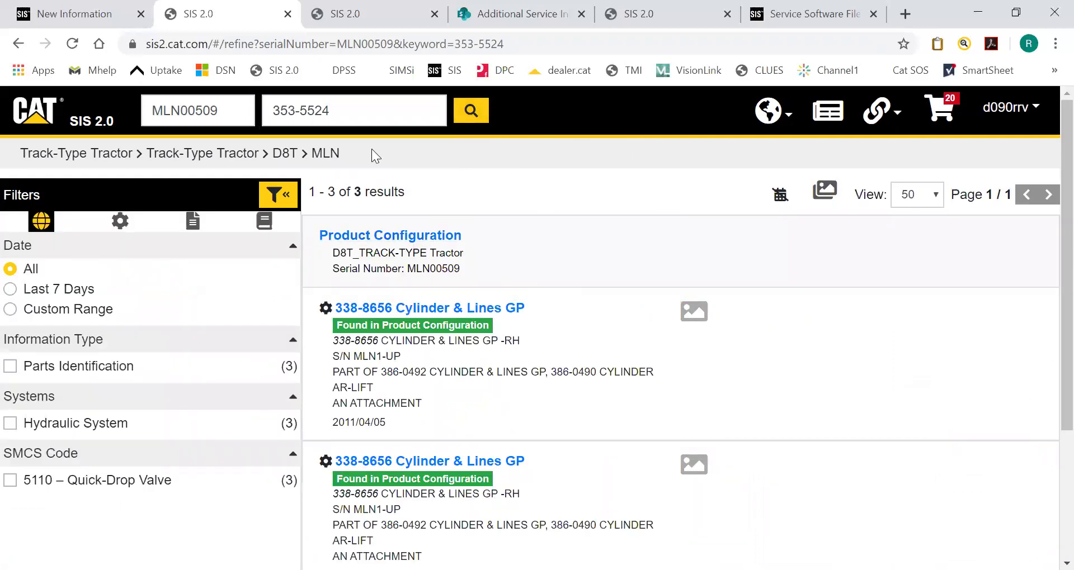
drag(98, 379, 23, 376)
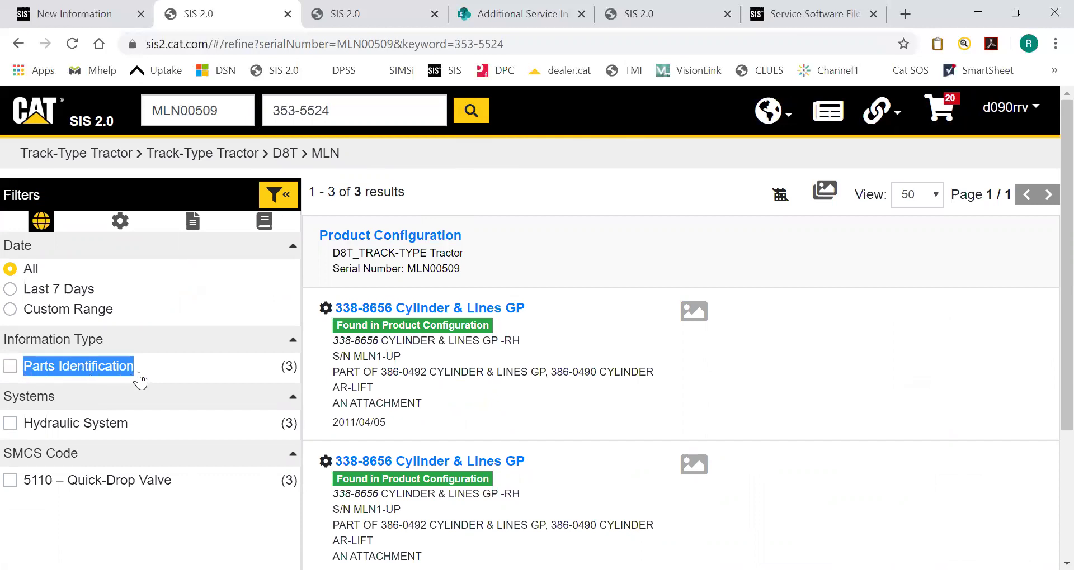
- Leave the 353-5524 results, return to the 338-8656 Cylinder & Lines GP page and highlight the serial number in the search
click(167, 377)
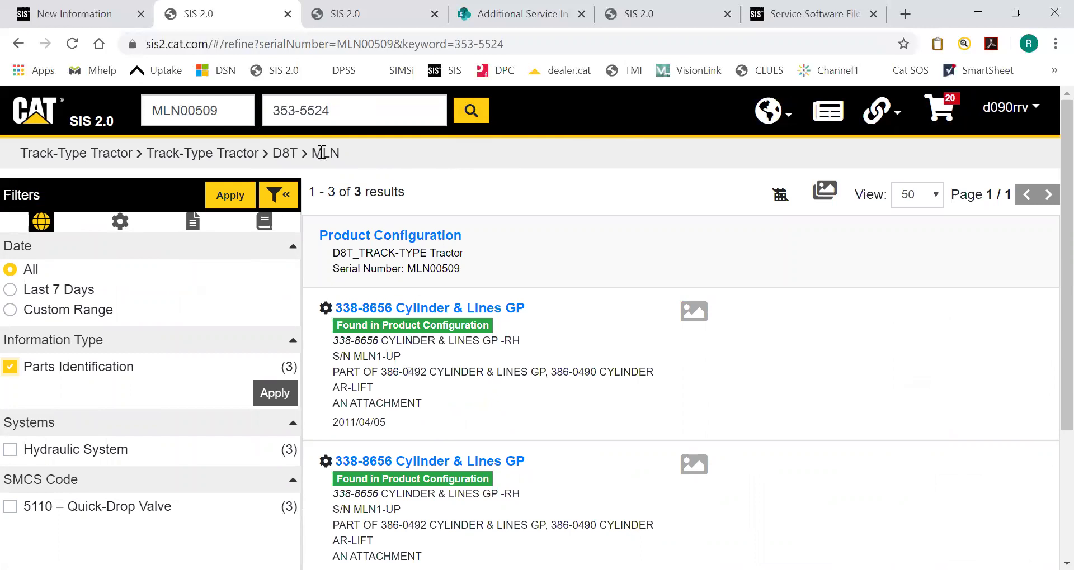
click(18, 44)
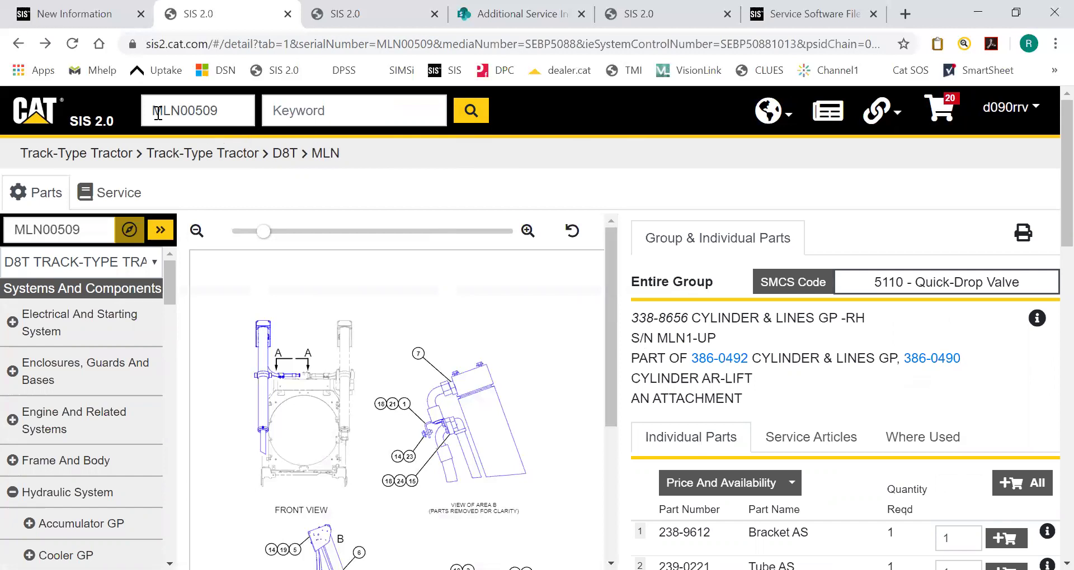
drag(217, 110, 149, 111)
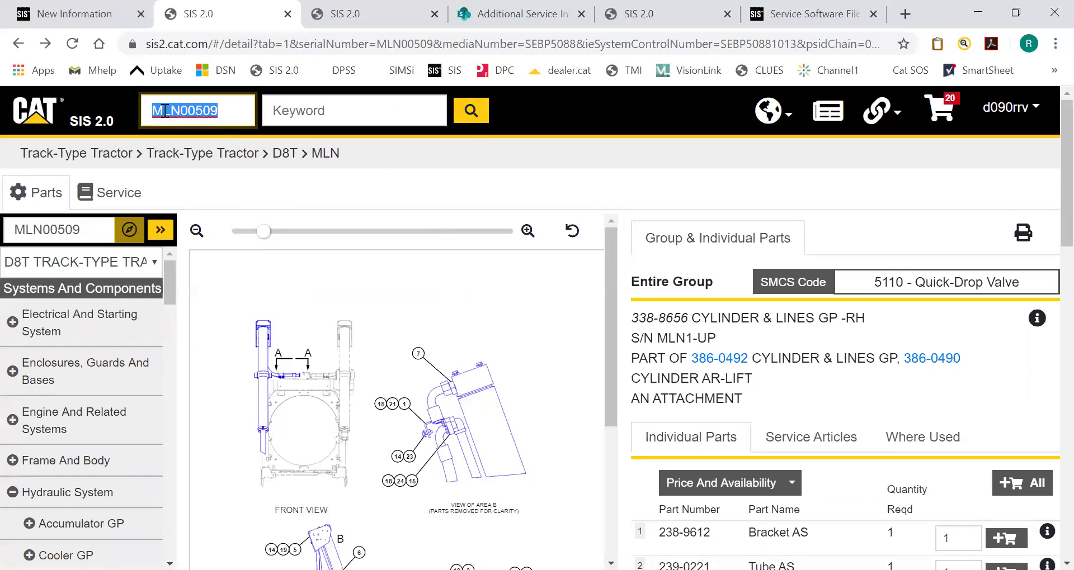
click(325, 110)
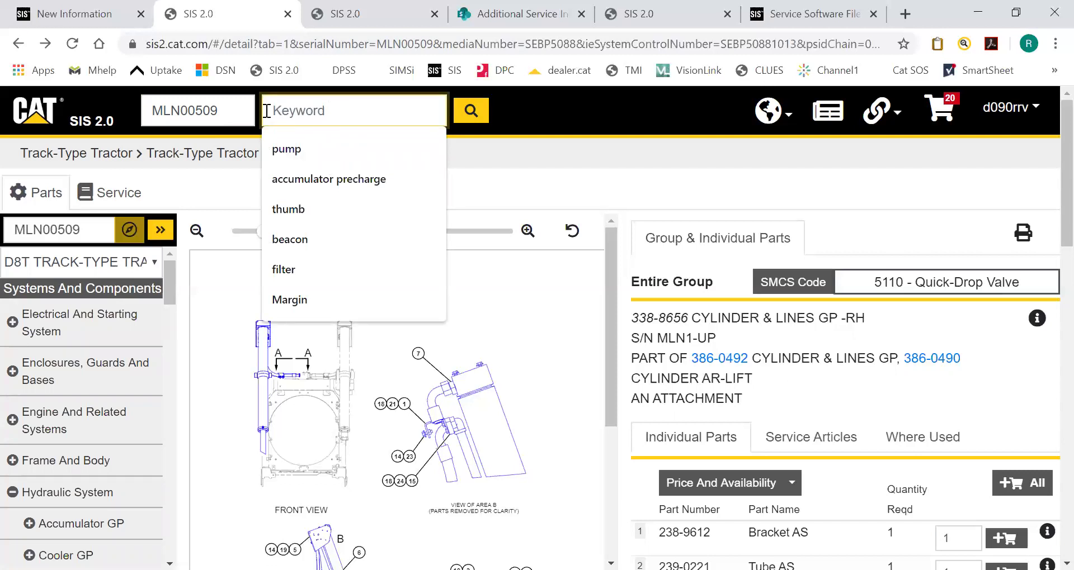
click(229, 114)
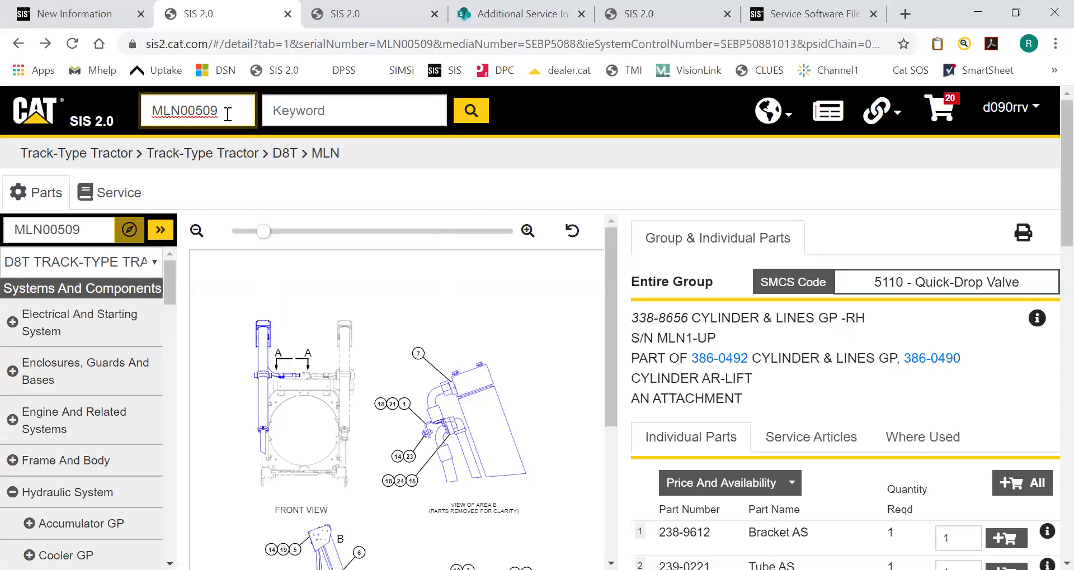
- Fill in the search keyword with the earlier used term Margin
click(309, 111)
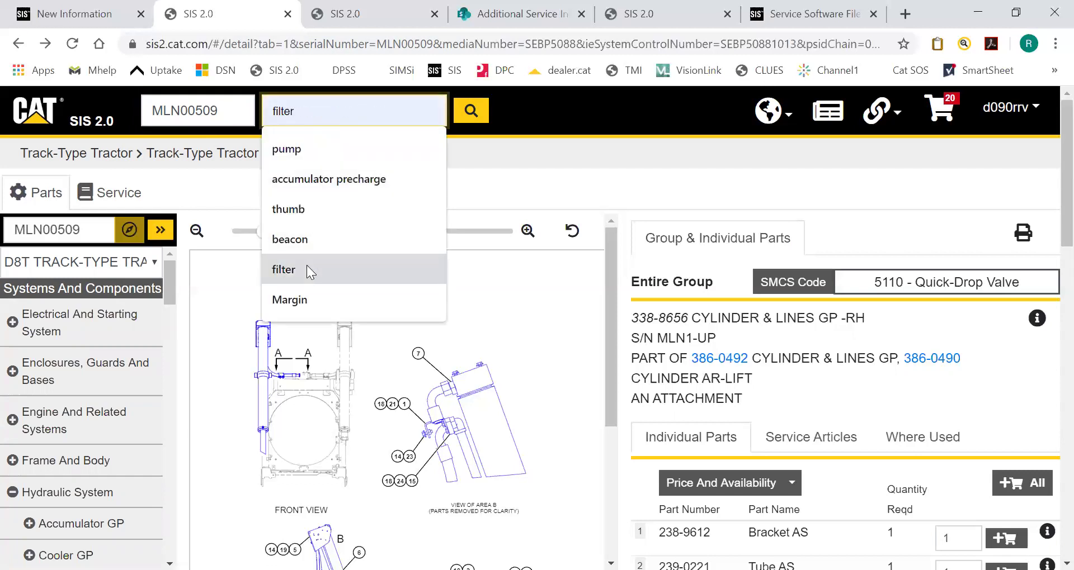
click(301, 292)
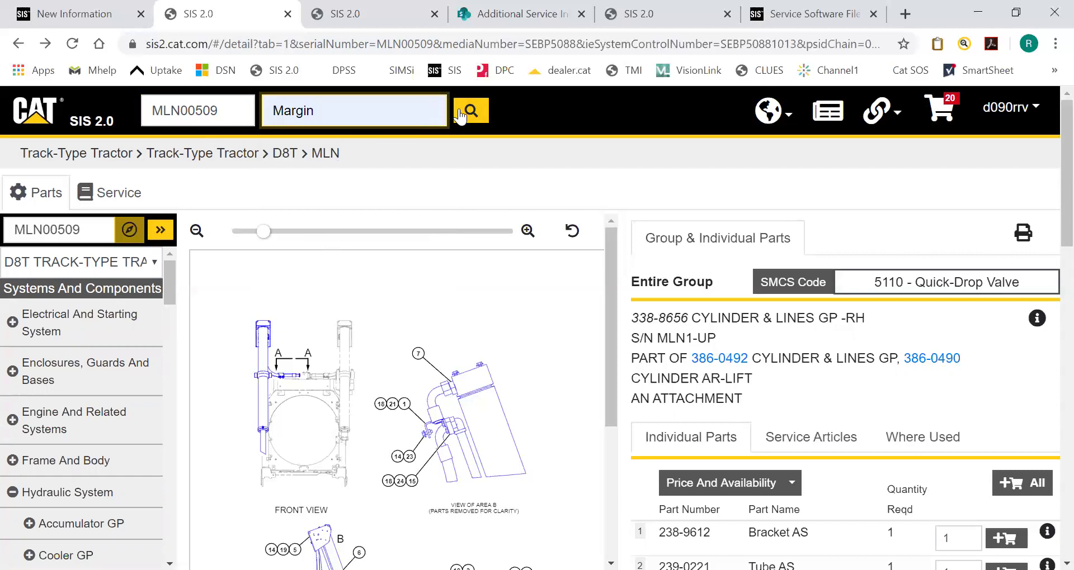
click(434, 112)
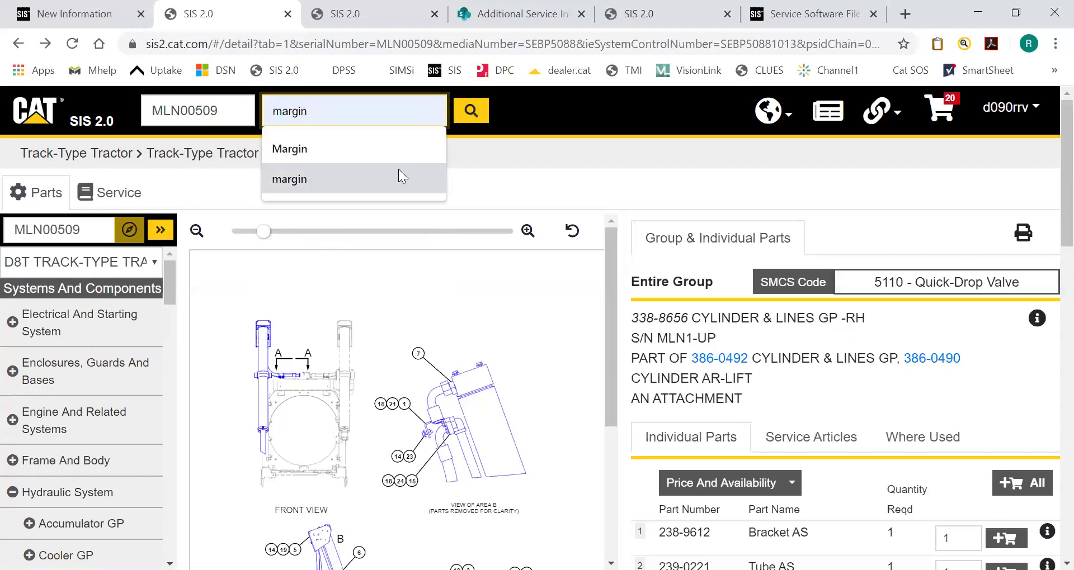
key(BackSpace)
key(BackSpace)
key(BackSpace)
key(BackSpace)
key(BackSpace)
key(BackSpace)
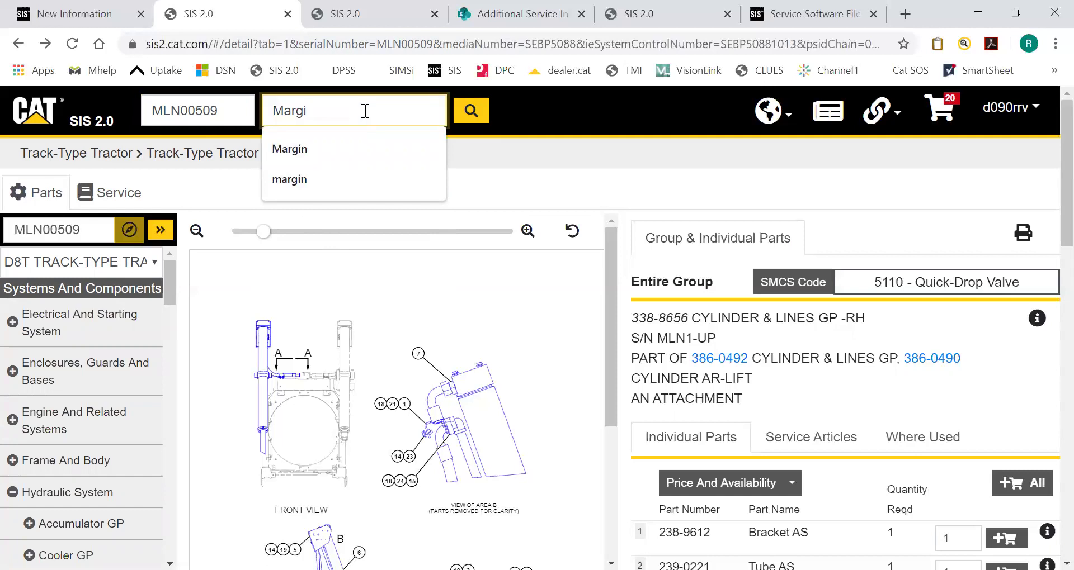
click(365, 111)
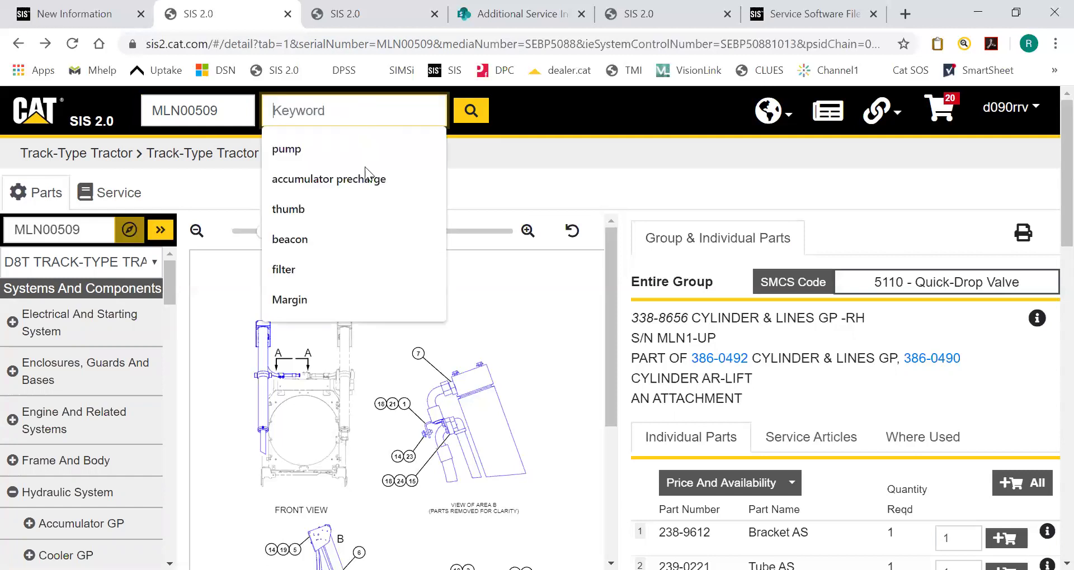
click(359, 204)
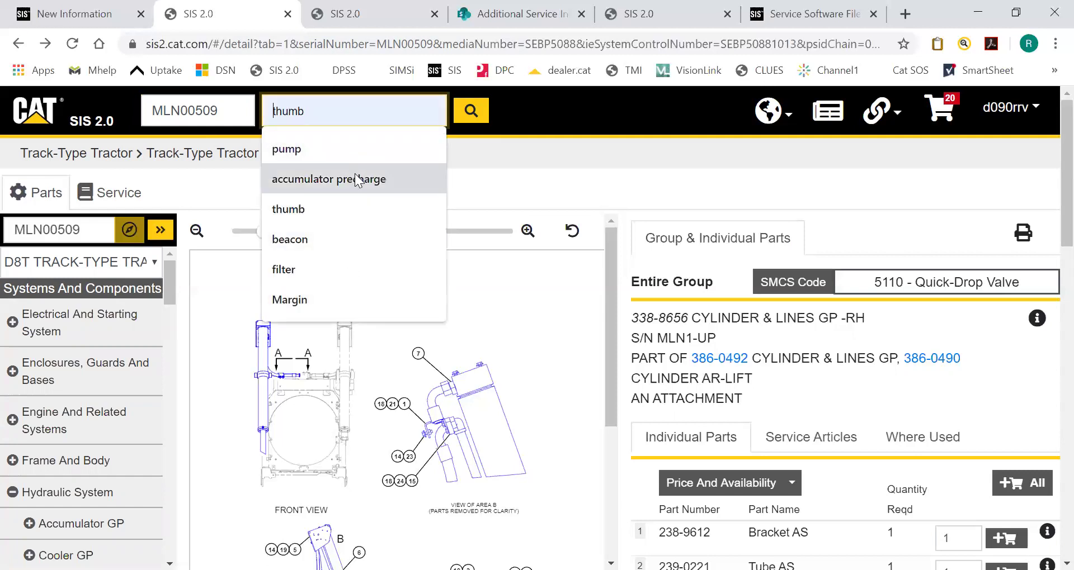
click(331, 306)
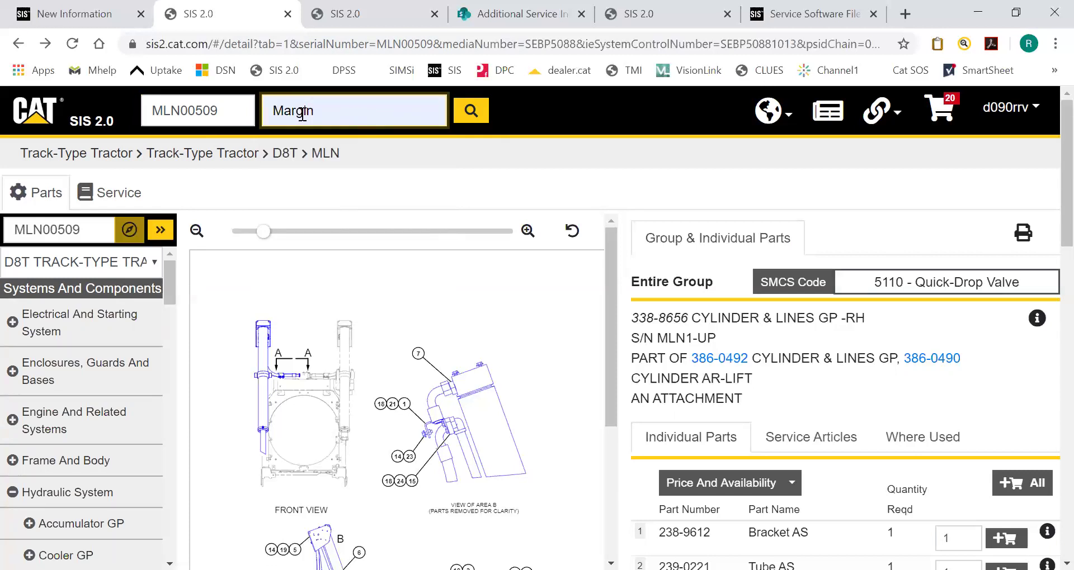
- Clear the serial number, search all products for the keyword Margin, and highlight the total number of results
click(229, 117)
key(BackSpace)
key(BackSpace)
key(BackSpace)
key(BackSpace)
key(BackSpace)
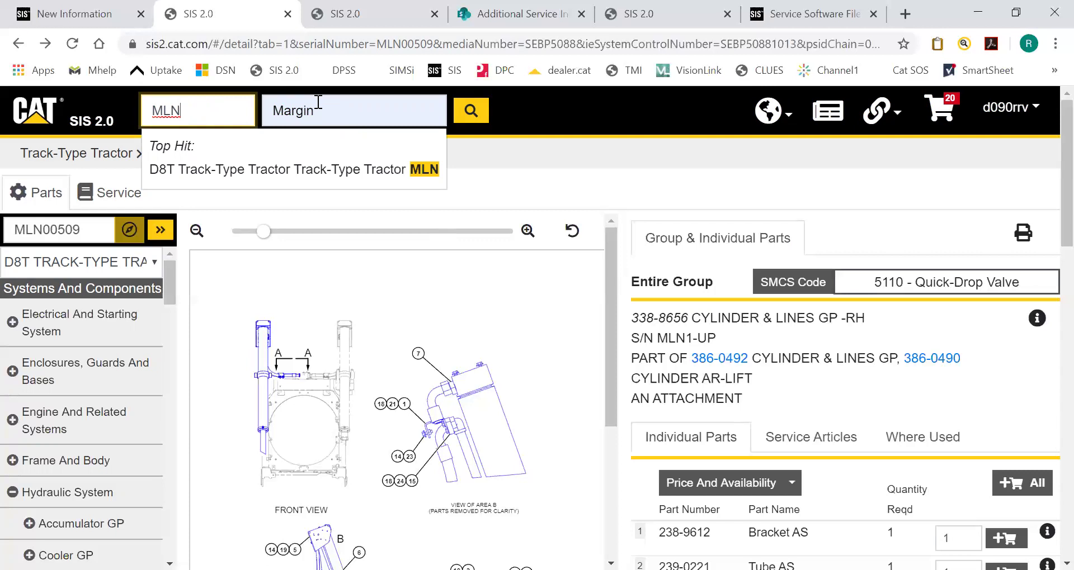
click(247, 118)
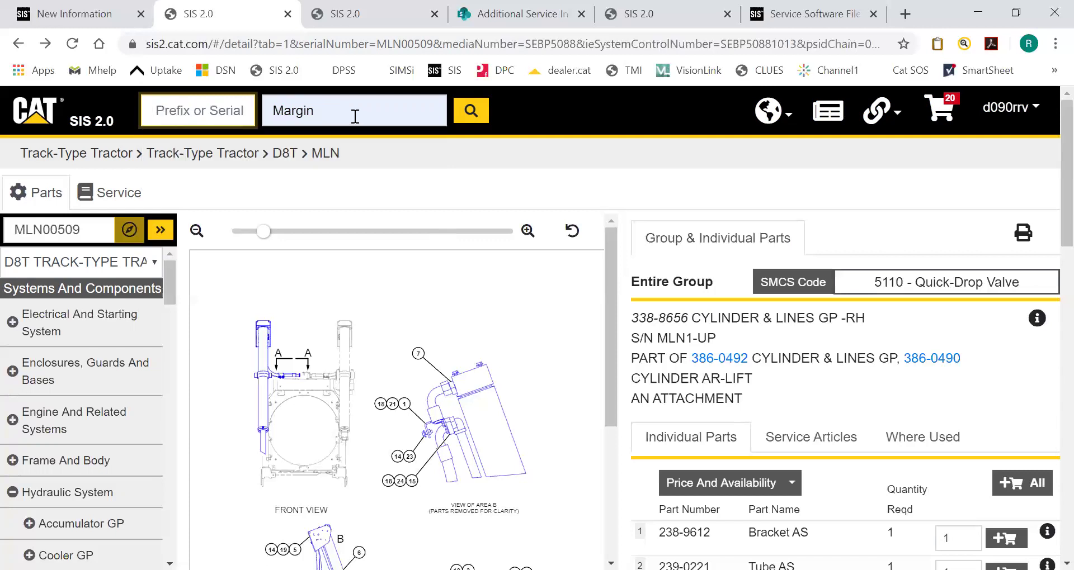
click(461, 116)
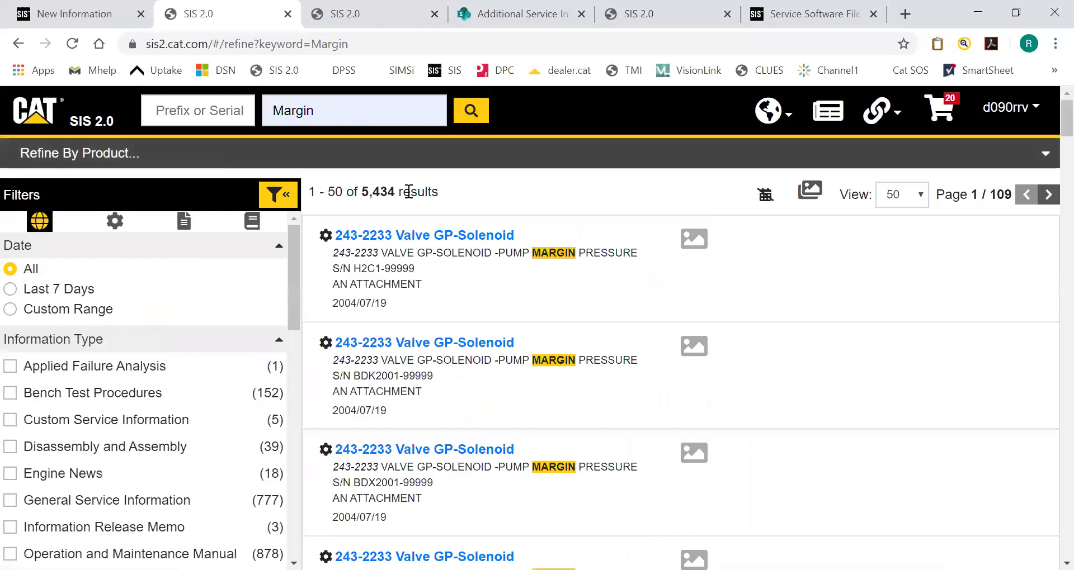
drag(361, 194, 395, 194)
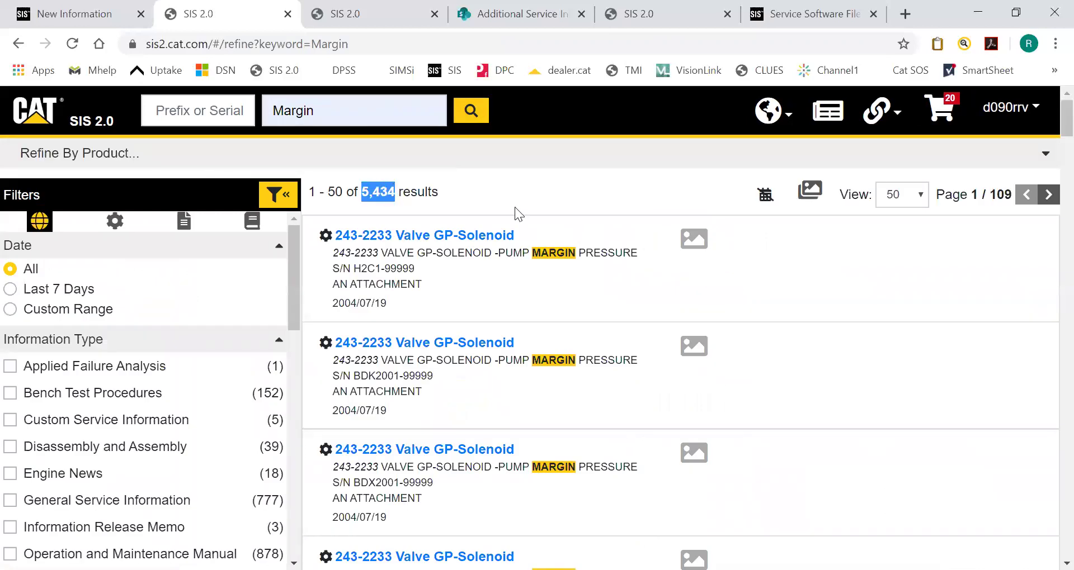
click(514, 211)
- Narrow the Margin search to machines with the serial number prefix MLN
click(233, 107)
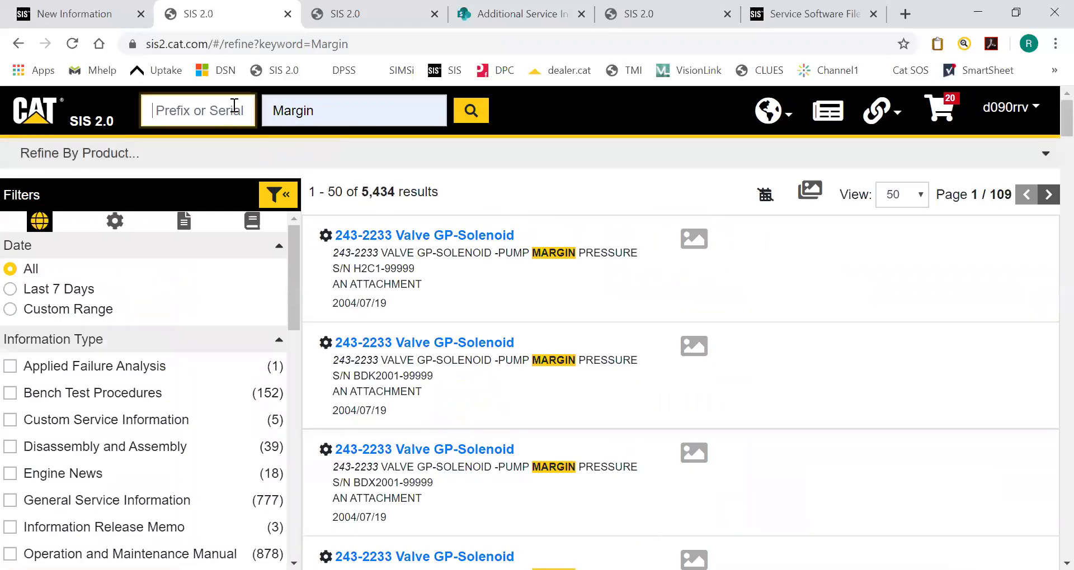
text(MLn)
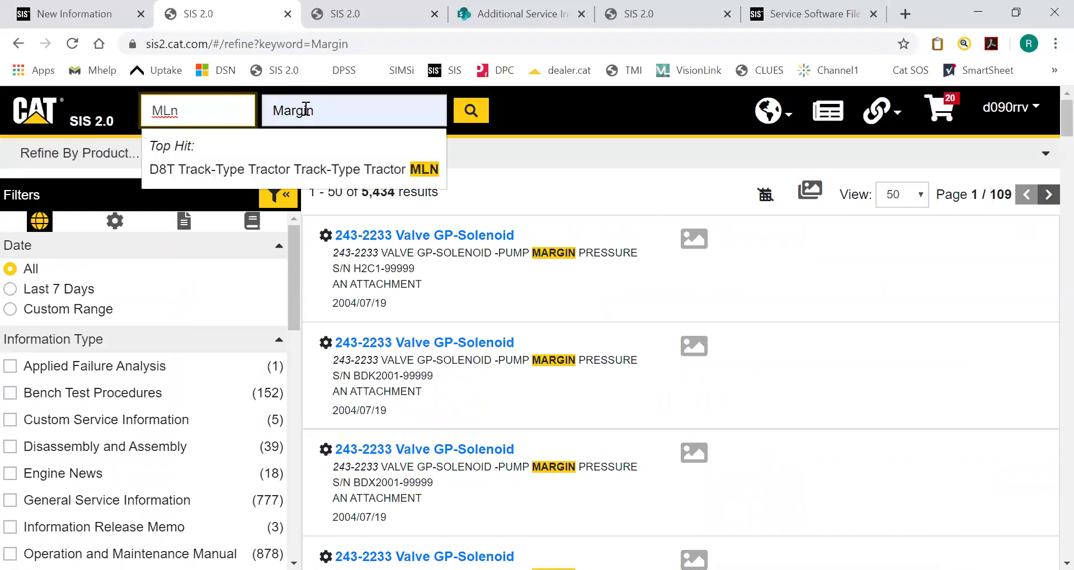
click(462, 109)
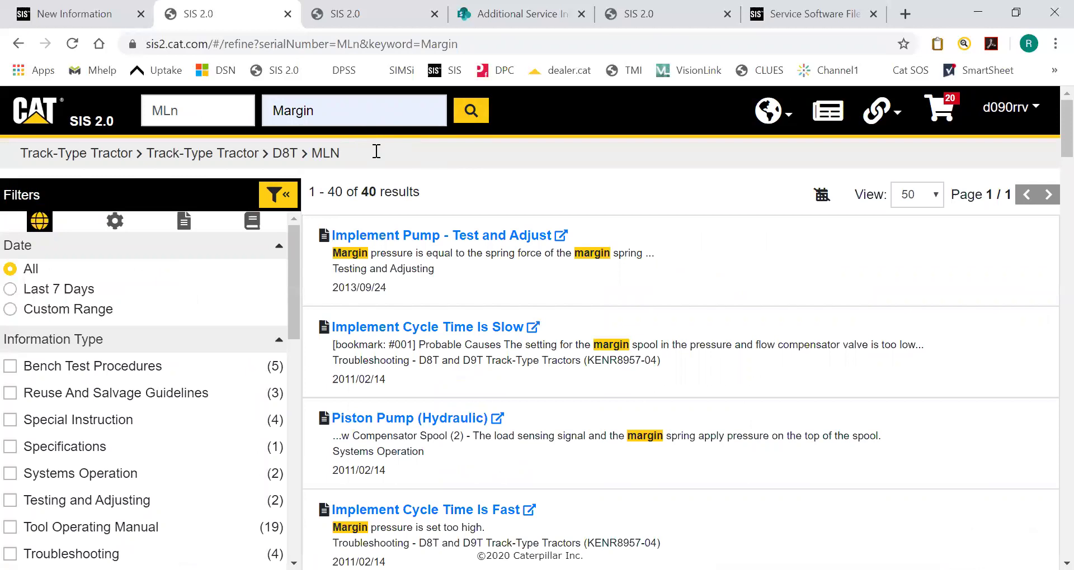
- Open the Implement Pump - Test and Adjust article and look through its warnings, tooling and procedures
click(481, 237)
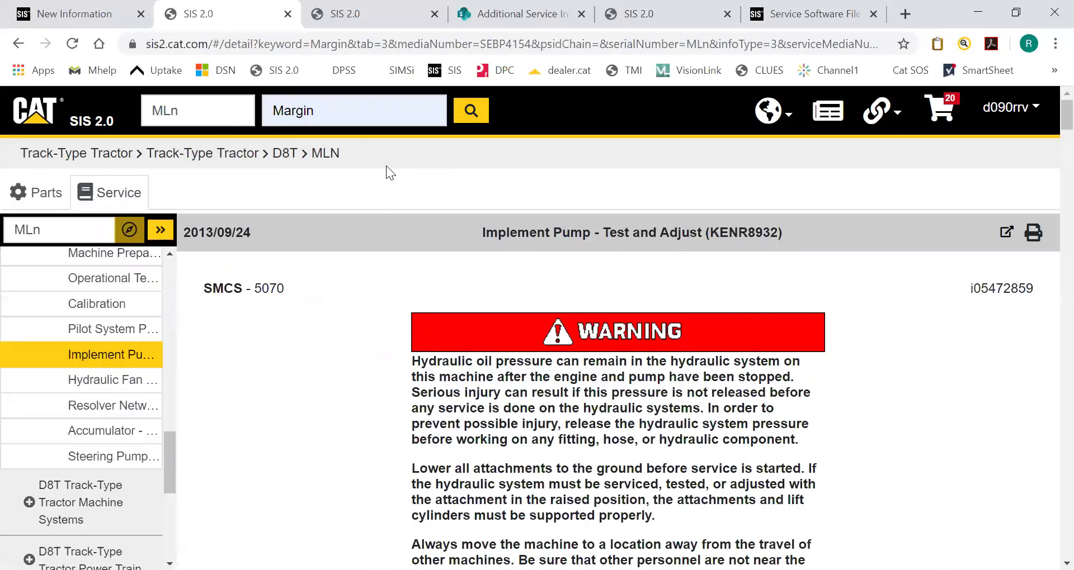
scroll(521, 197, down, 15)
scroll(555, 276, down, 10)
scroll(579, 277, down, 15)
scroll(586, 291, down, 15)
scroll(587, 302, down, 5)
scroll(584, 308, up, 10)
scroll(576, 288, up, 10)
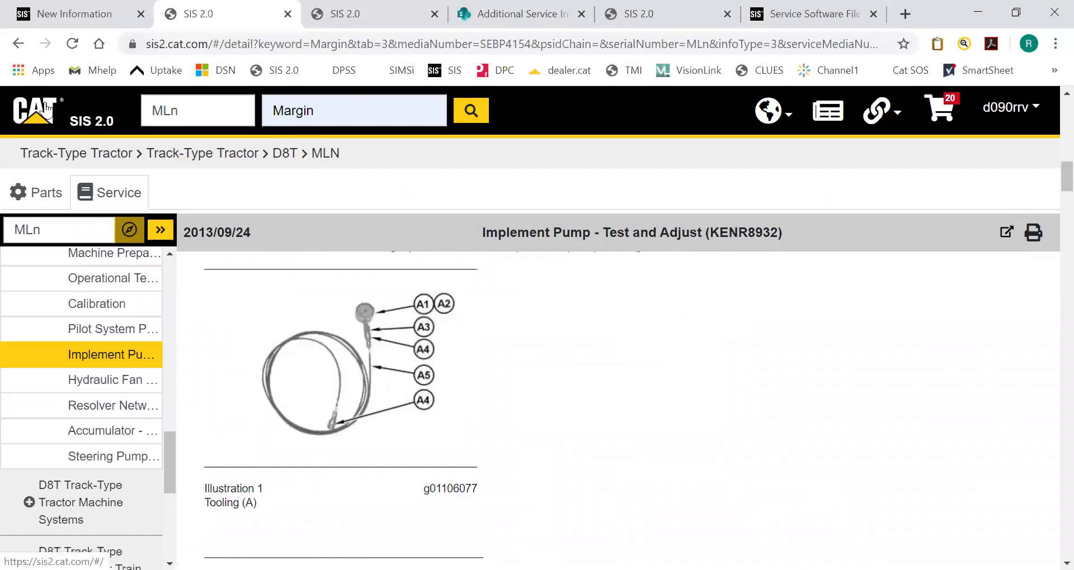
- Browse the service information by the full serial number MLN00509 instead of the prefix alone
click(75, 225)
key(BackSpace)
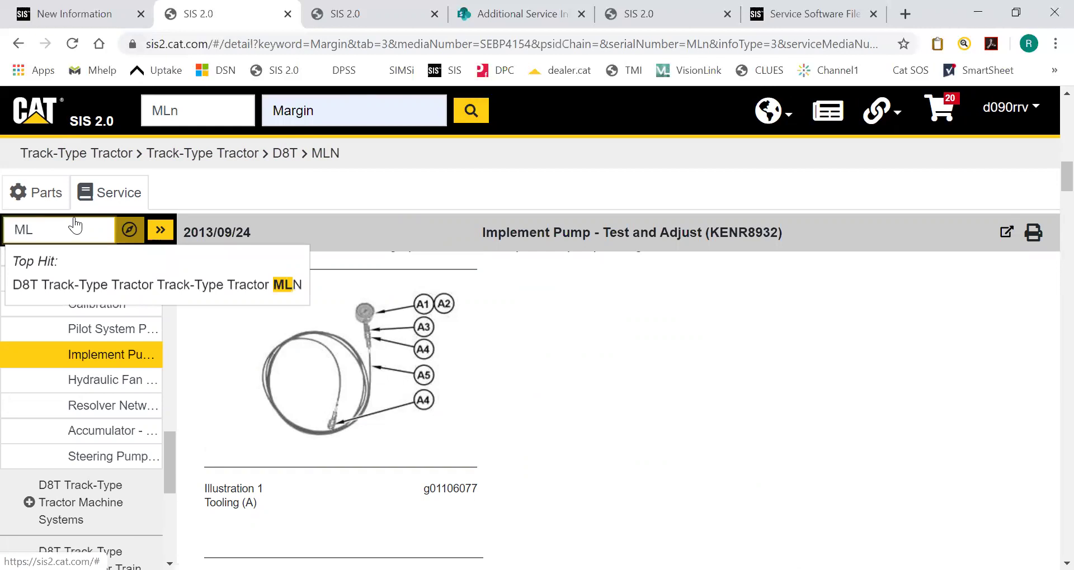
text(N00)
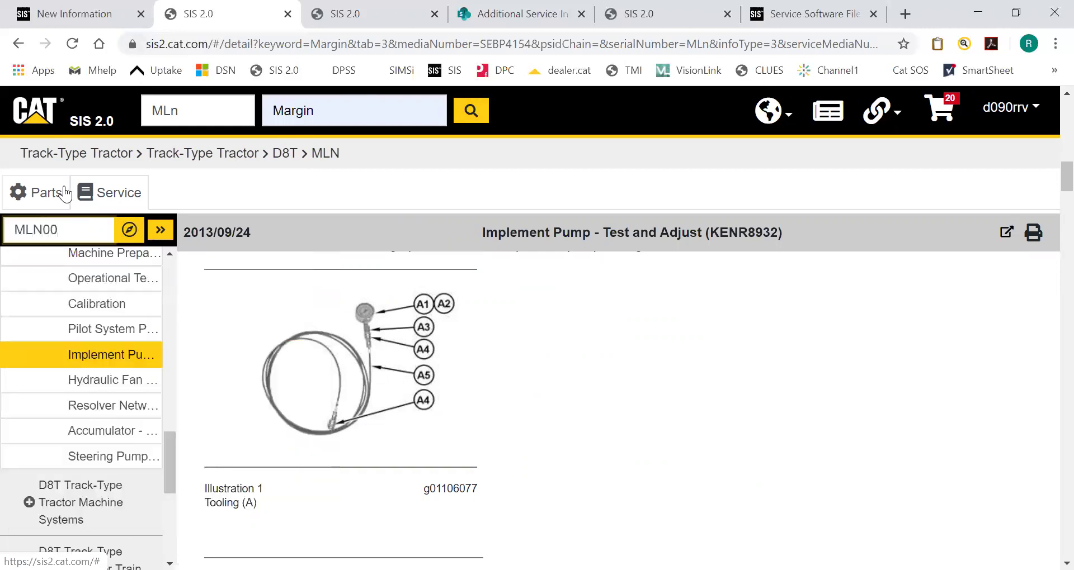
text(509)
click(132, 235)
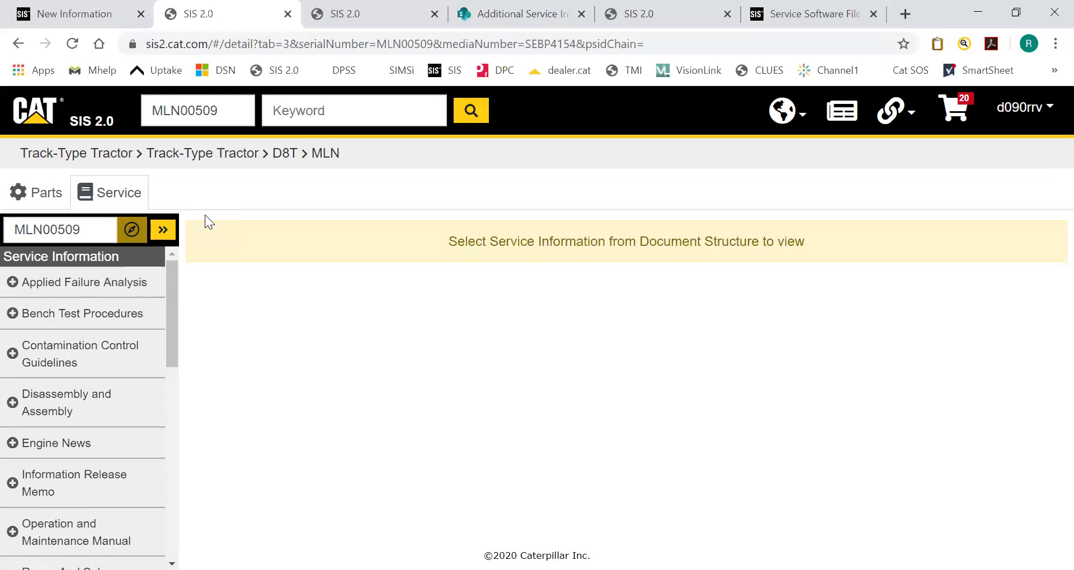
- Expand the Schematic service information and open the D8T Track-Type Tractor Electrical System (Interactive) 331-4066 document
scroll(98, 400, down, 3)
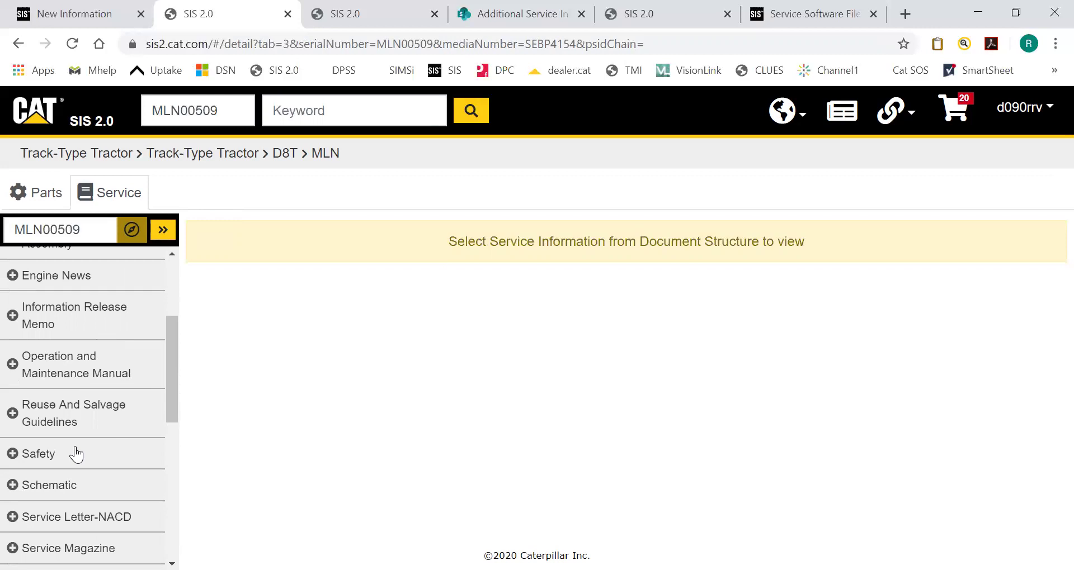
click(58, 485)
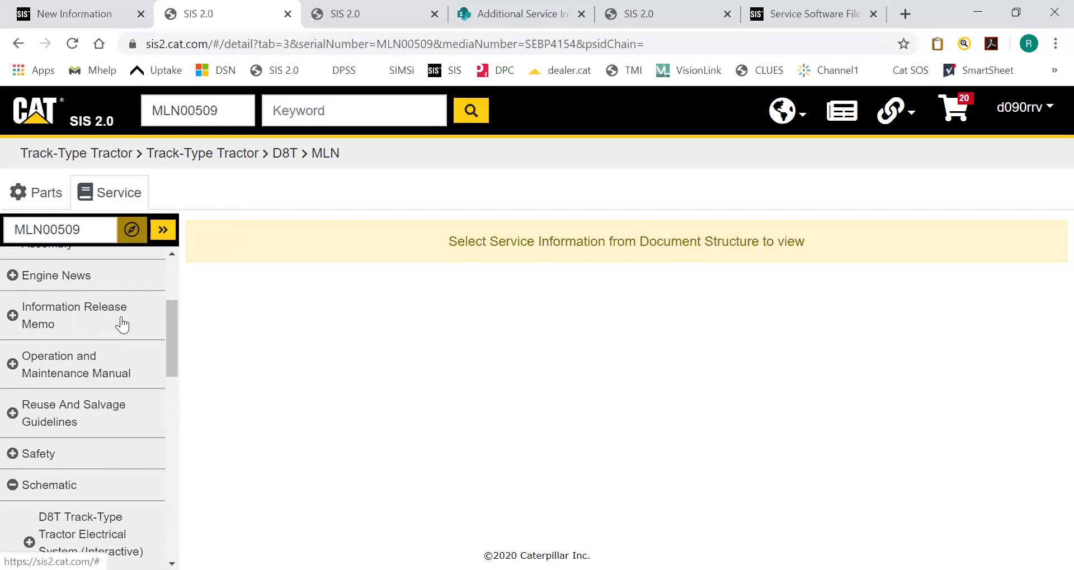
scroll(117, 327, up, 3)
scroll(109, 338, down, 7)
scroll(106, 358, up, 3)
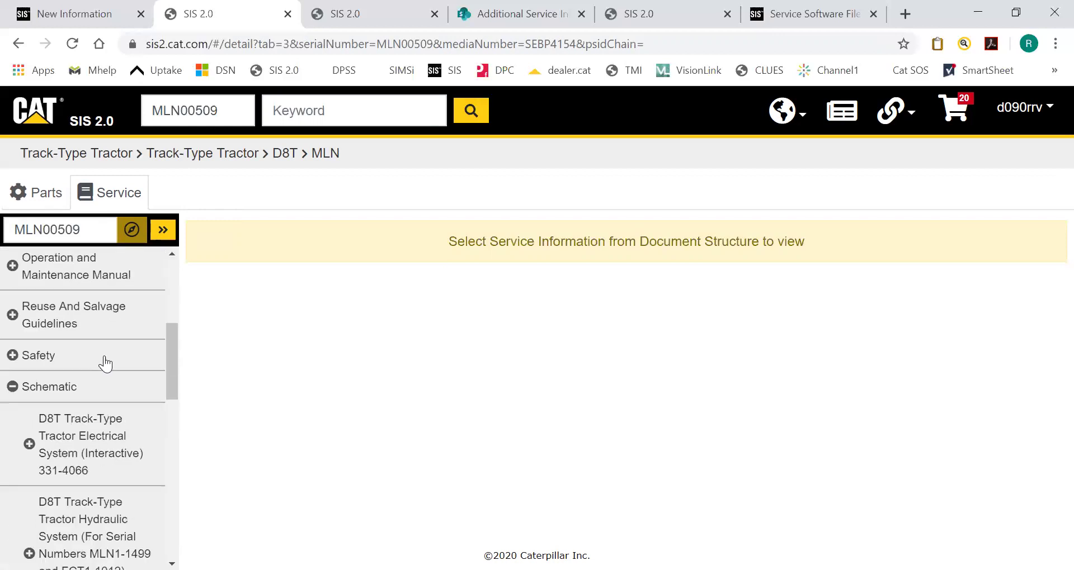
drag(168, 338, 174, 362)
click(79, 347)
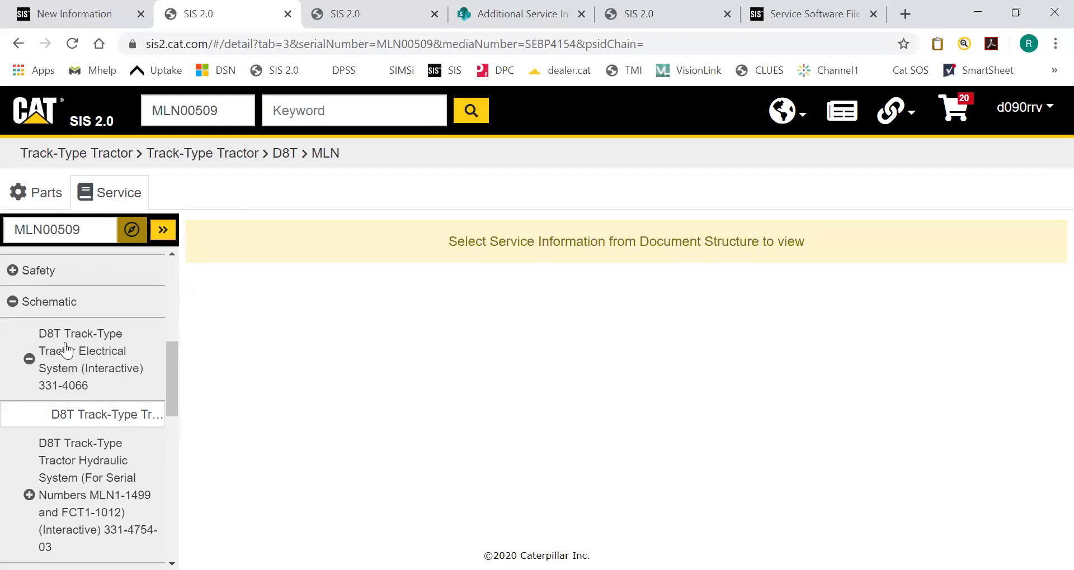
click(88, 415)
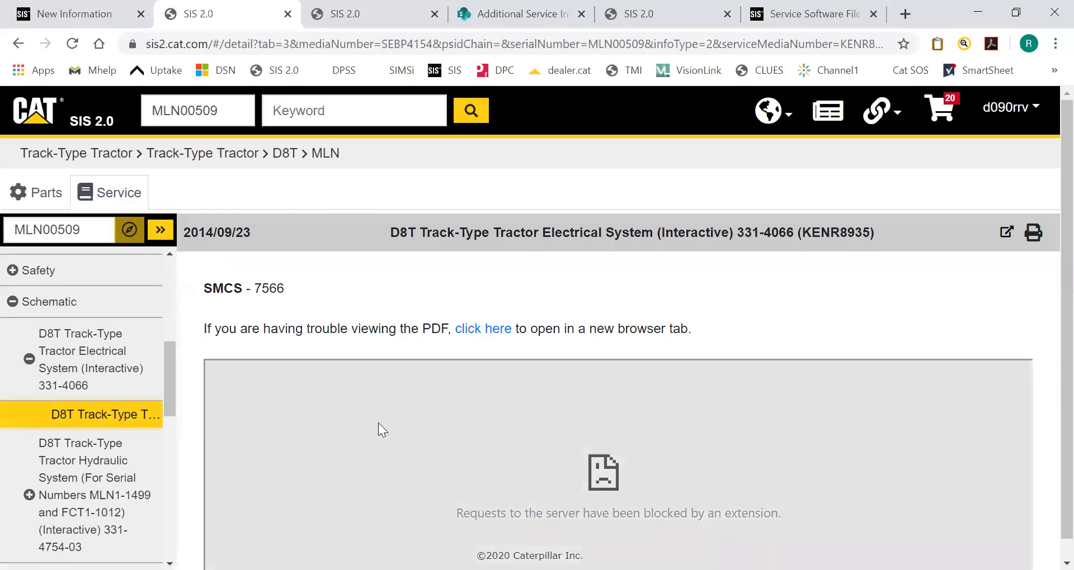
- Try to view the electrical system schematic's PDF in a separate browser tab, and close that tab
scroll(594, 414, down, 1)
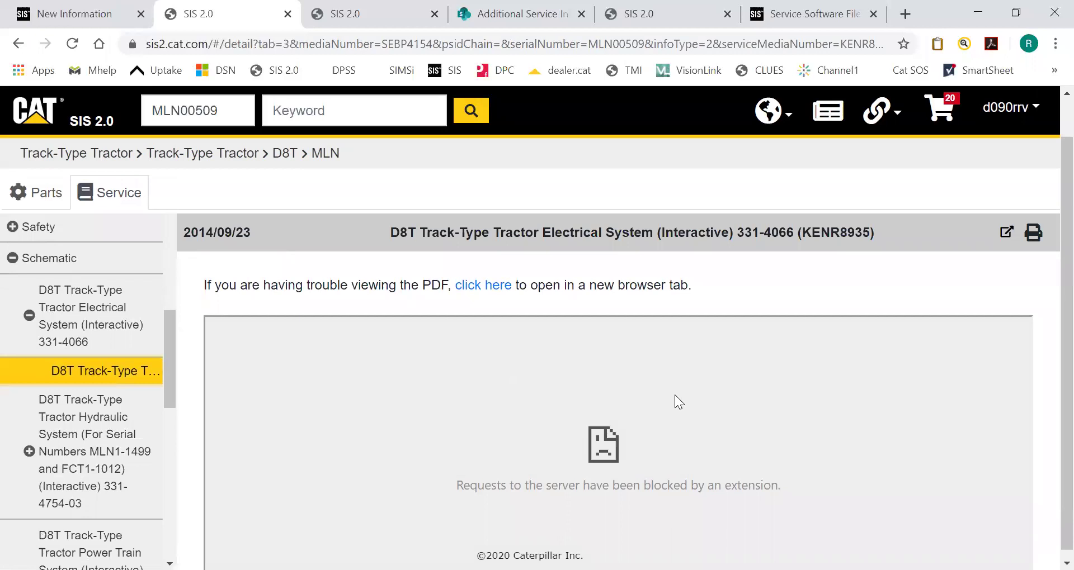
scroll(761, 291, up, 1)
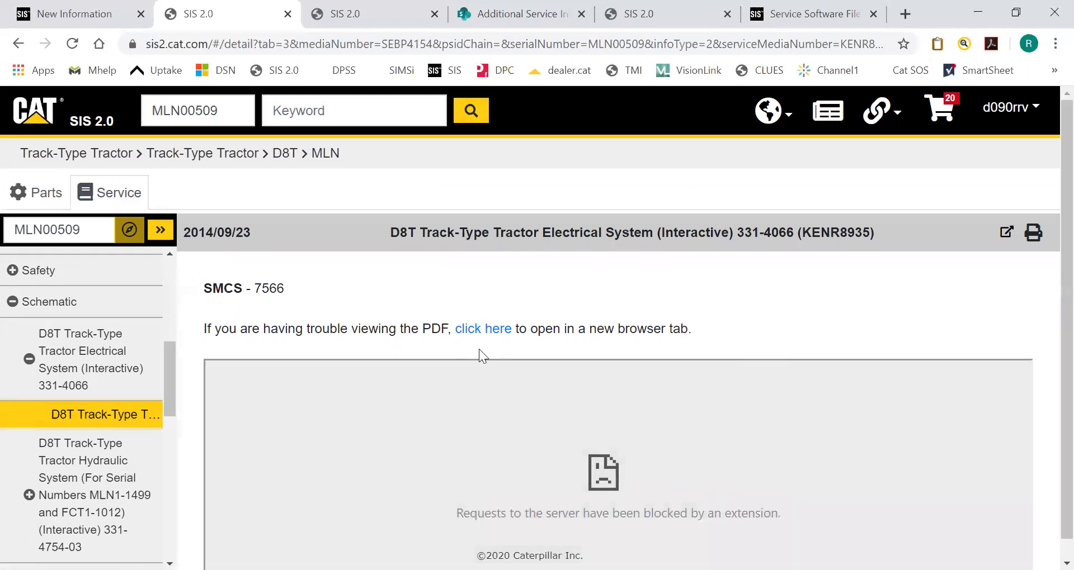
click(485, 330)
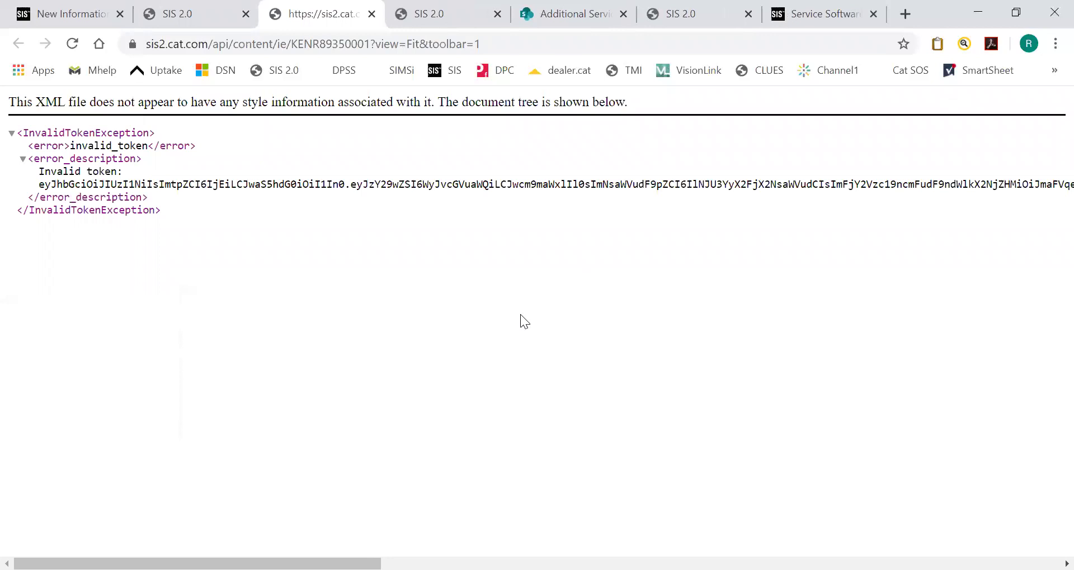
click(372, 14)
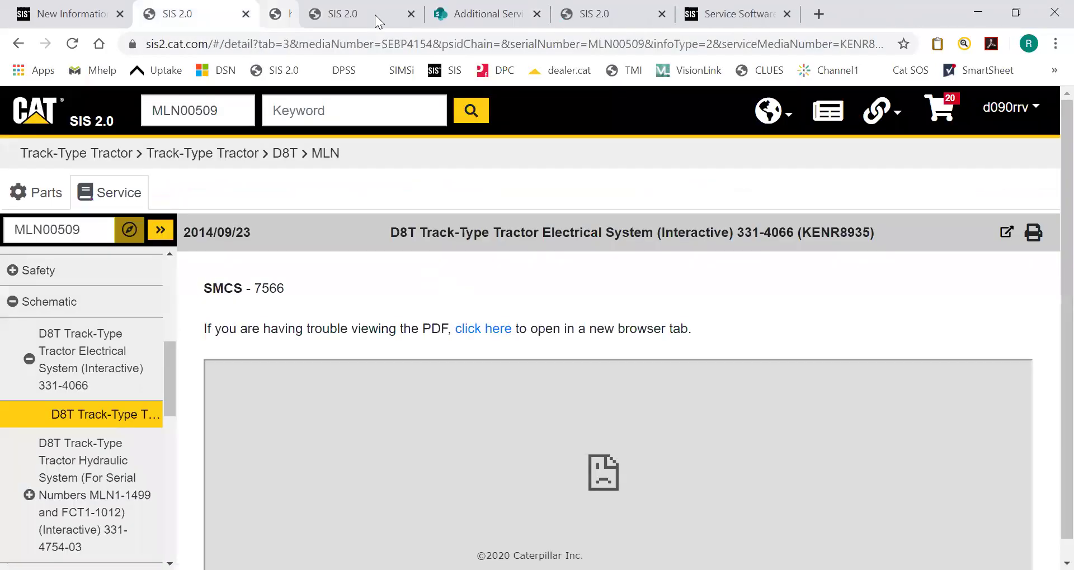
- Open the D8T hydraulic system schematic 331-4754-03 for serial numbers MLN1-1499 and try its PDF in a new browser tab
click(67, 472)
scroll(92, 447, down, 1)
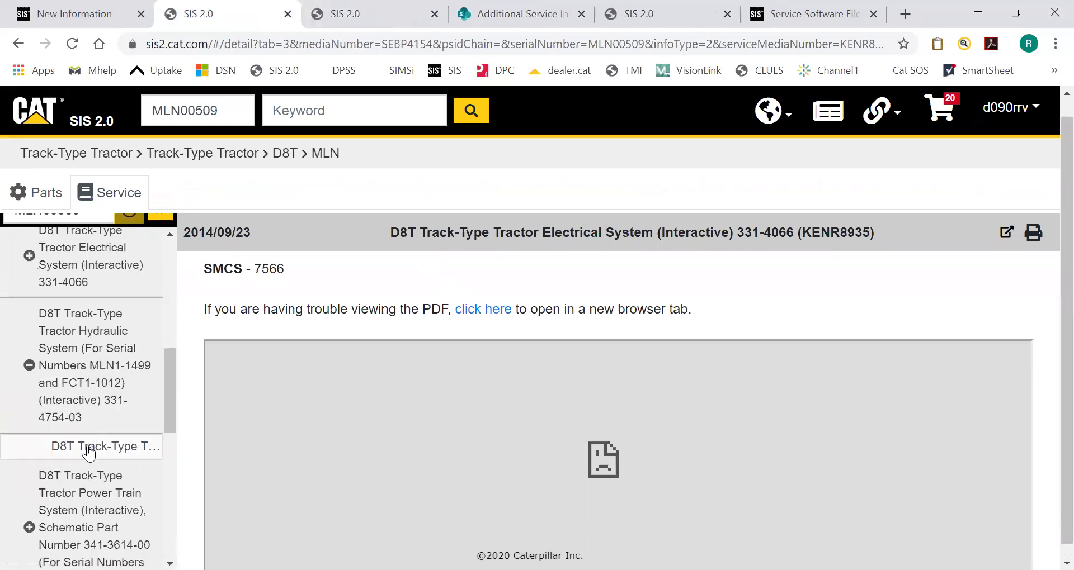
click(96, 447)
click(483, 348)
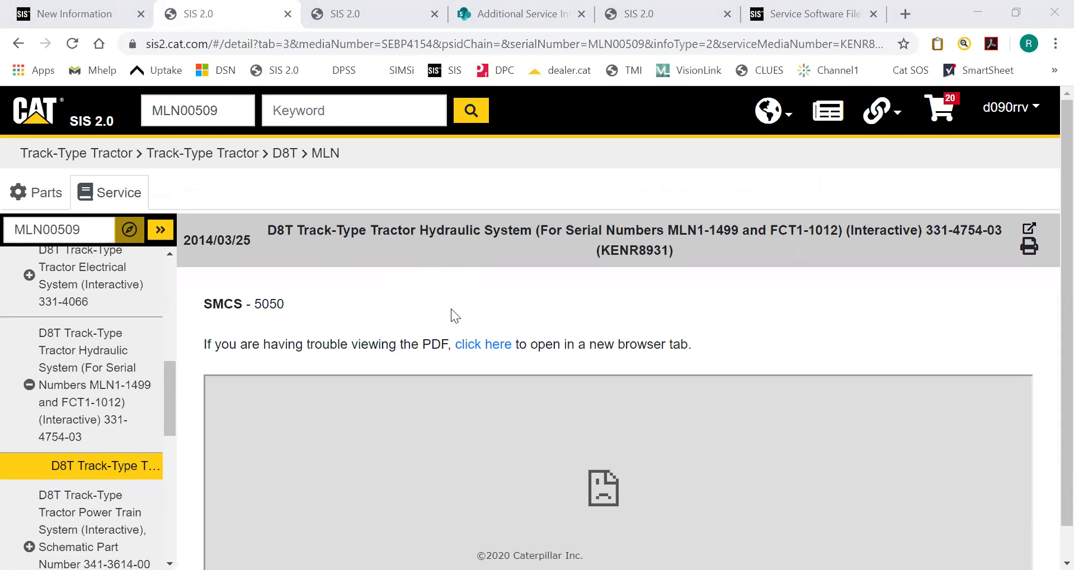
- Open Chrome's settings and expand the advanced options to show the Privacy and security section
click(643, 170)
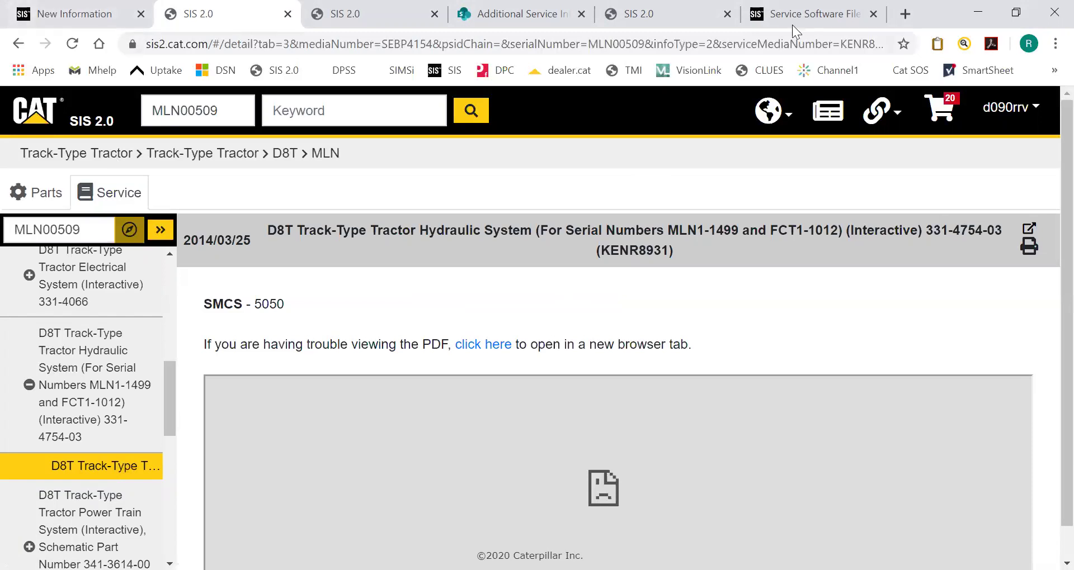
click(1053, 44)
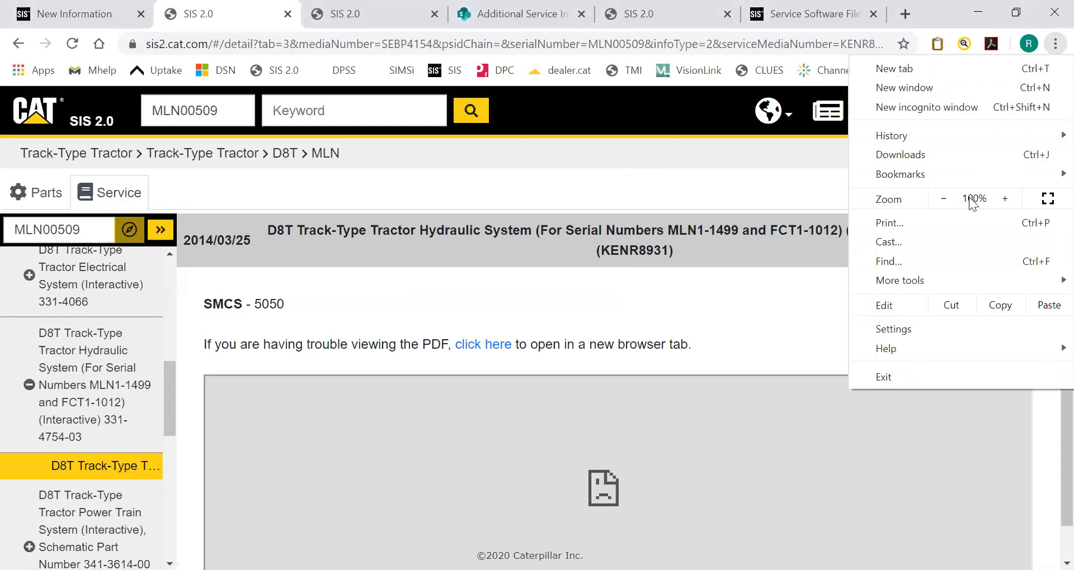
click(937, 329)
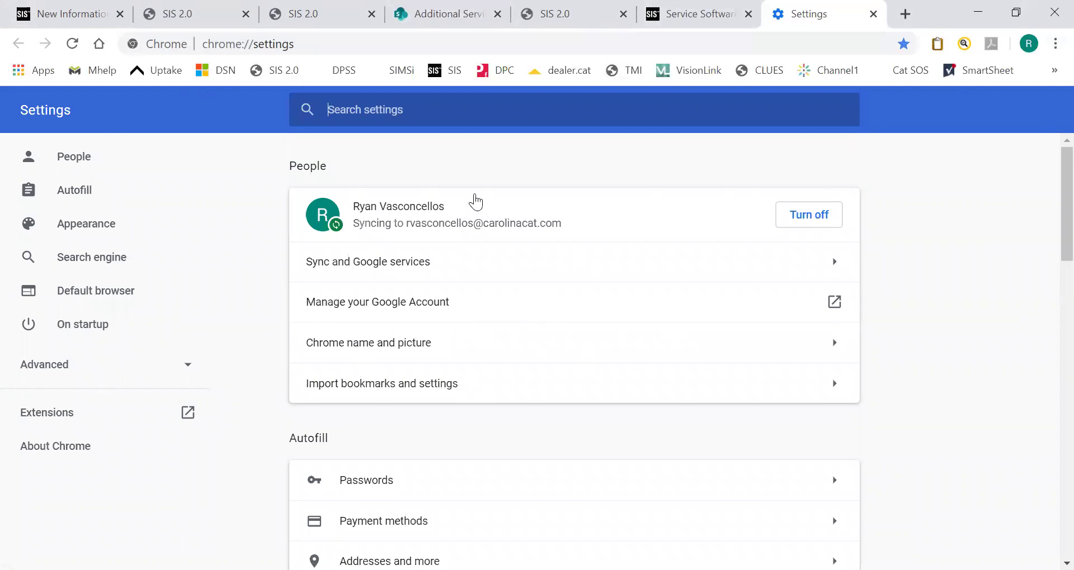
scroll(441, 351, down, 5)
scroll(439, 337, down, 3)
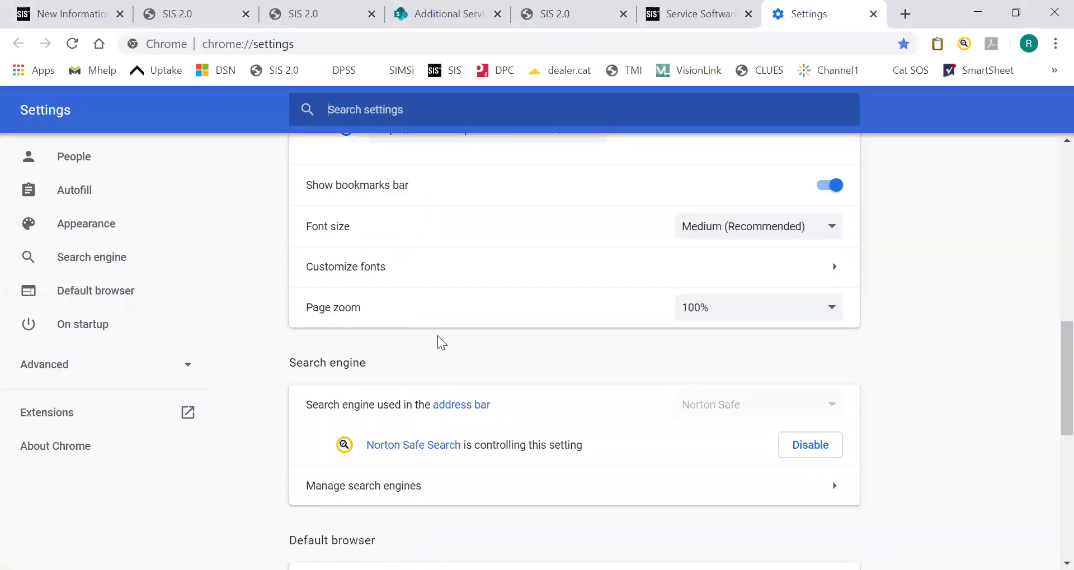
scroll(437, 336, up, 10)
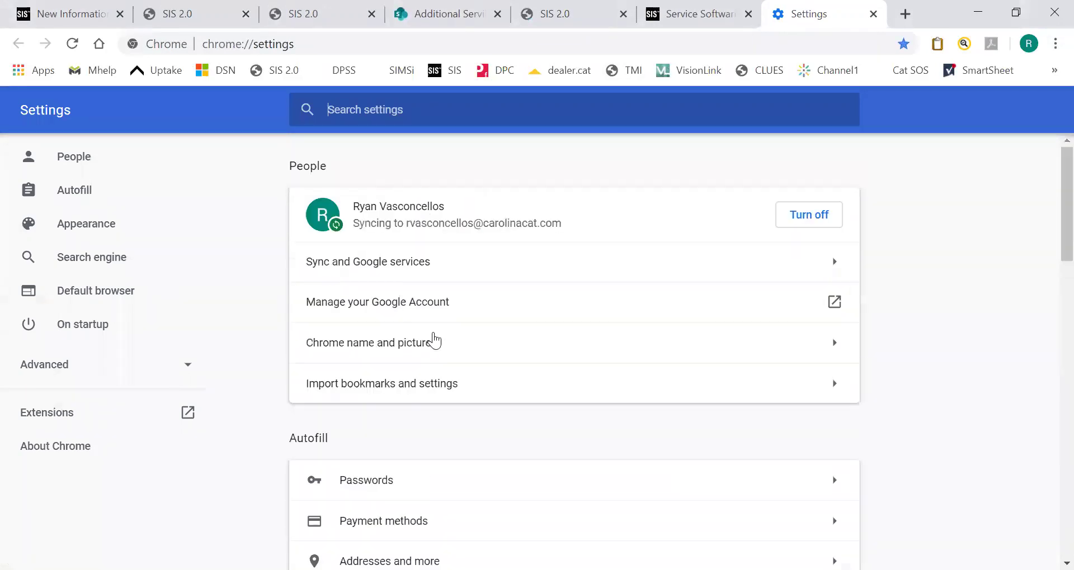
click(62, 374)
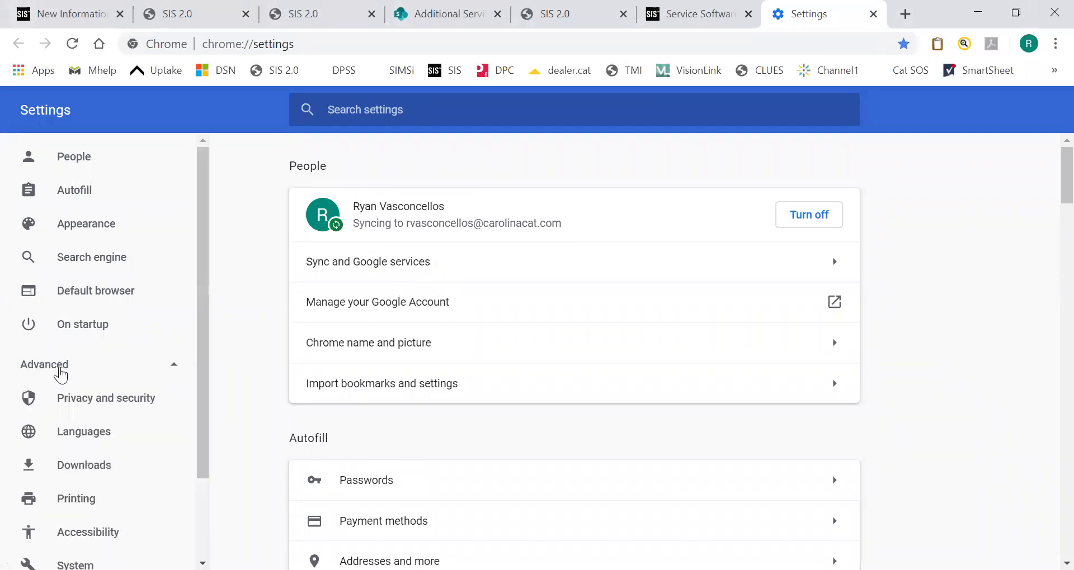
click(113, 400)
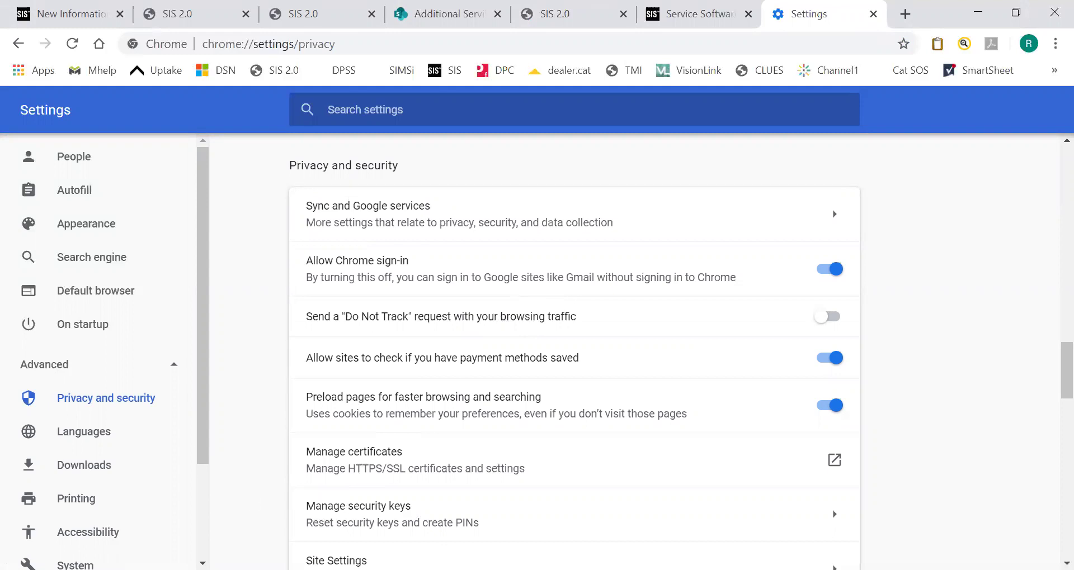
- Open the PDF documents permission within Chrome's Site Settings
scroll(371, 542, down, 1)
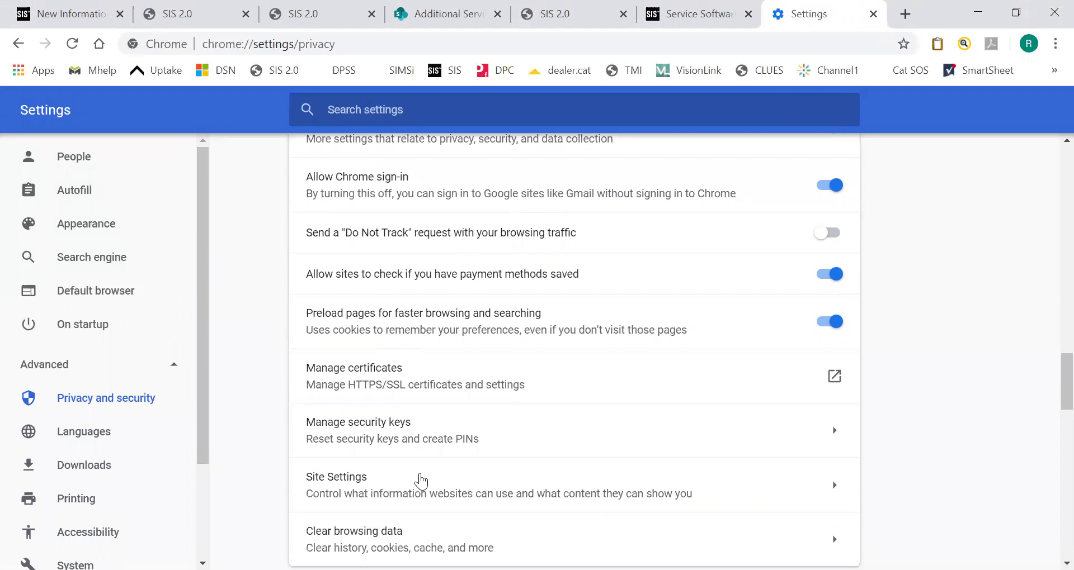
click(695, 484)
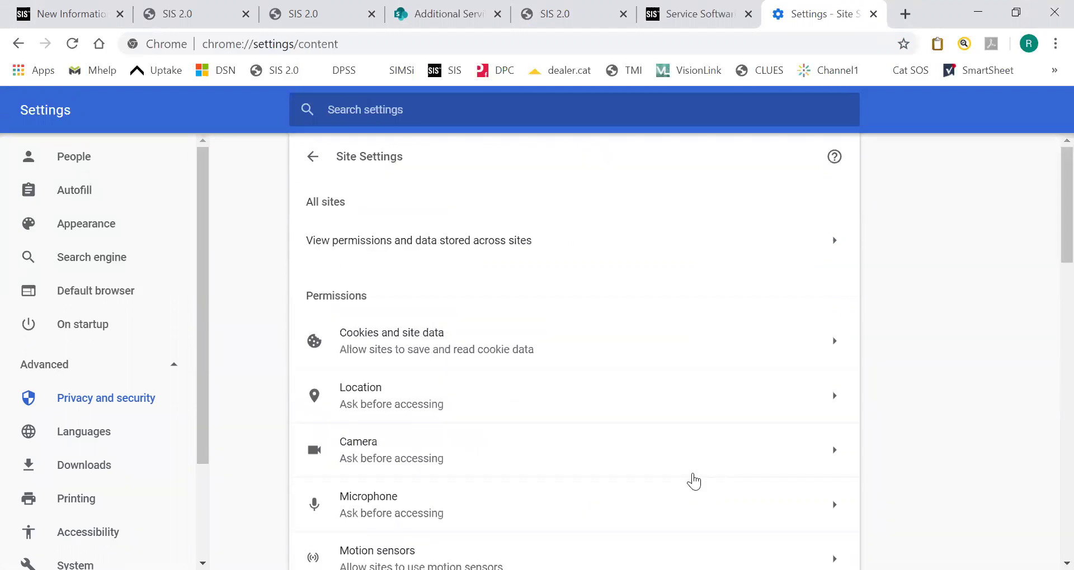
scroll(554, 367, down, 3)
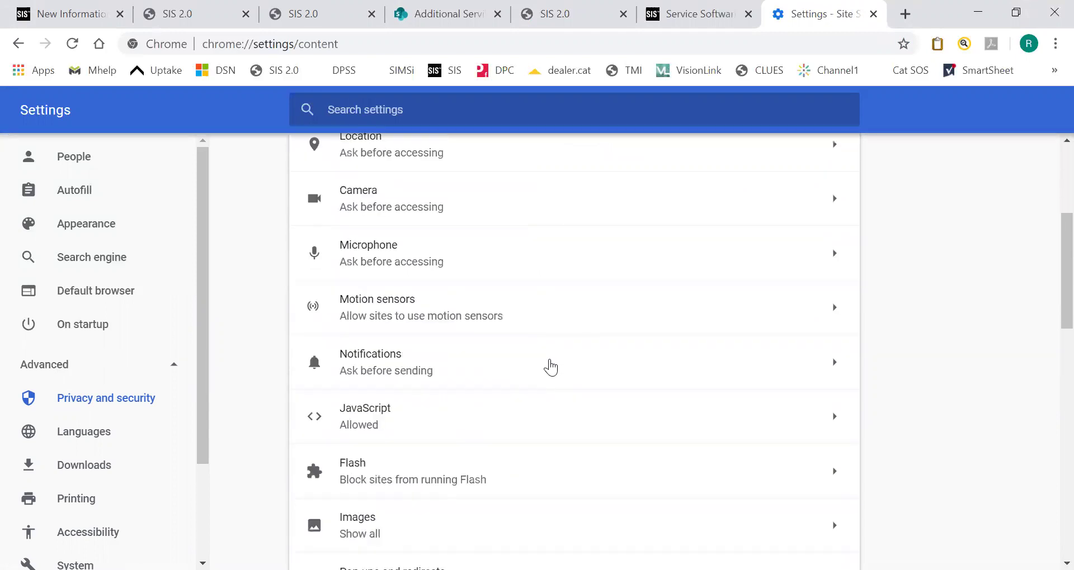
scroll(551, 367, down, 10)
scroll(529, 365, down, 2)
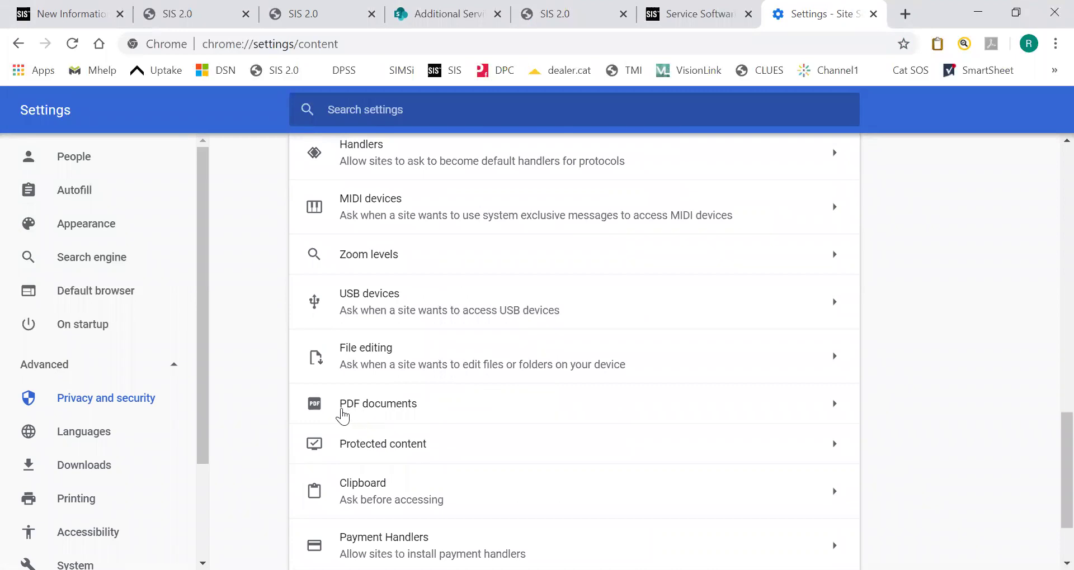
click(424, 407)
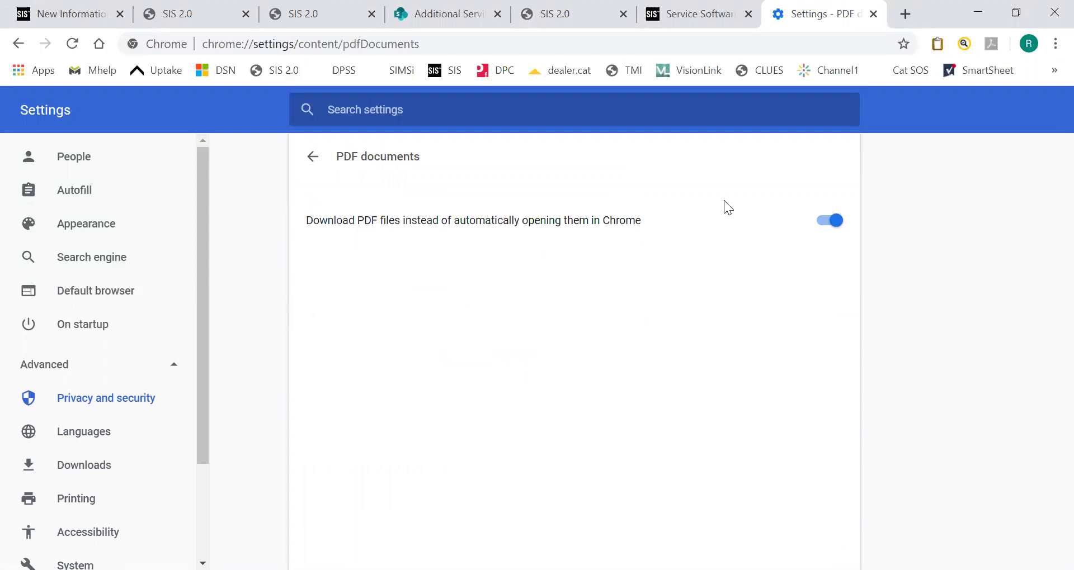
- Turn off the option to download PDF files instead of automatically opening them in Chrome
click(817, 224)
click(831, 222)
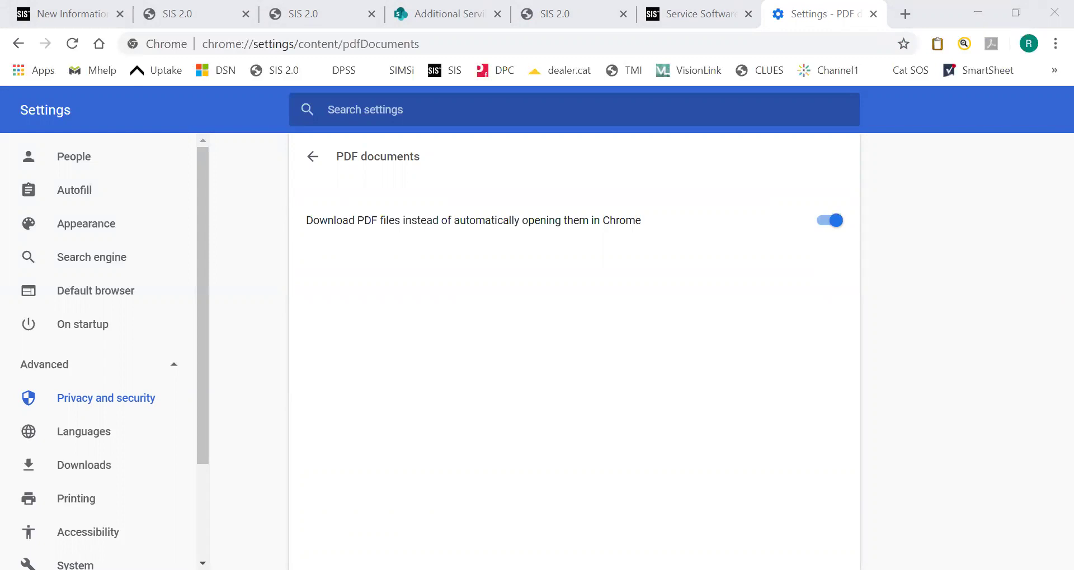
click(797, 156)
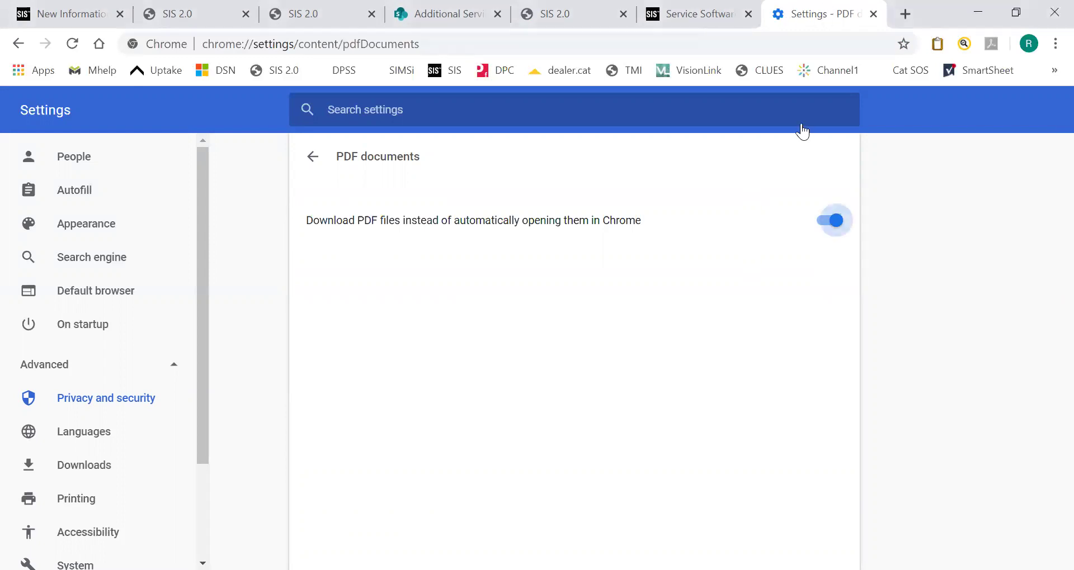
click(839, 221)
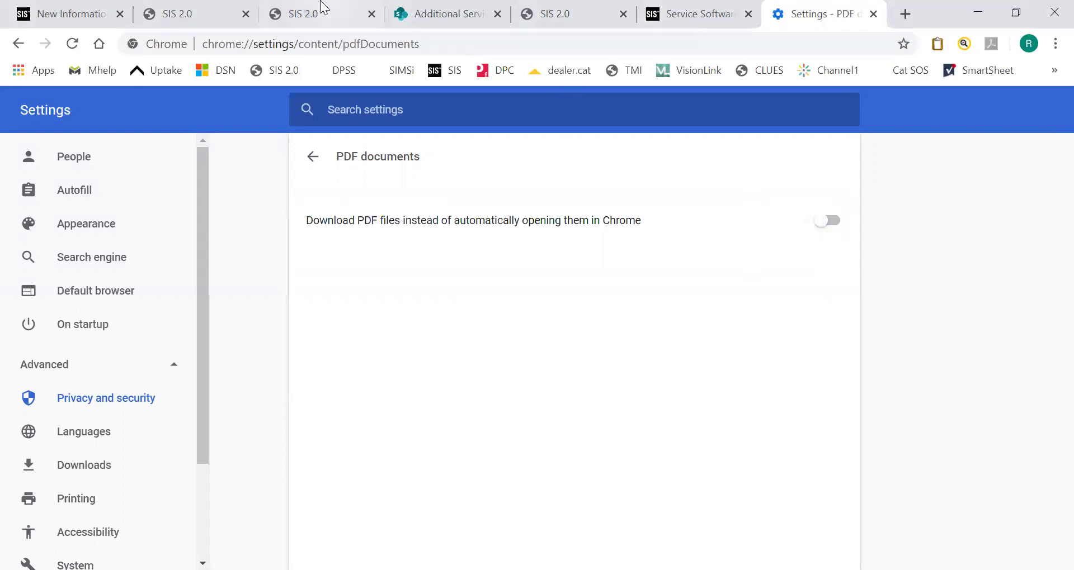
- Go back to the D8T hydraulic system schematic 331-4754-03 in SIS 2.0 and open its PDF in a new browser tab
click(335, 16)
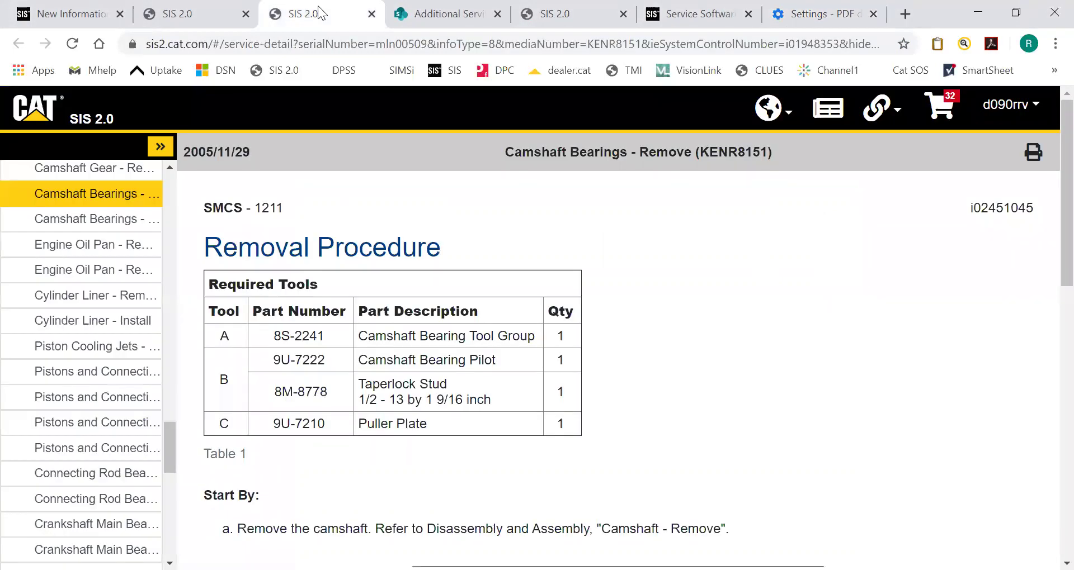
click(179, 19)
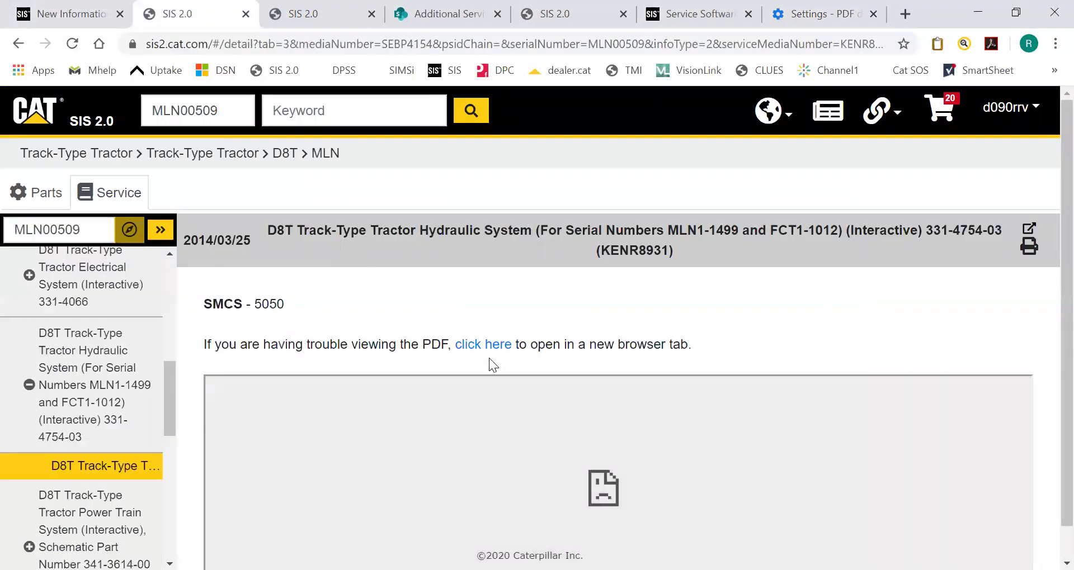
click(491, 349)
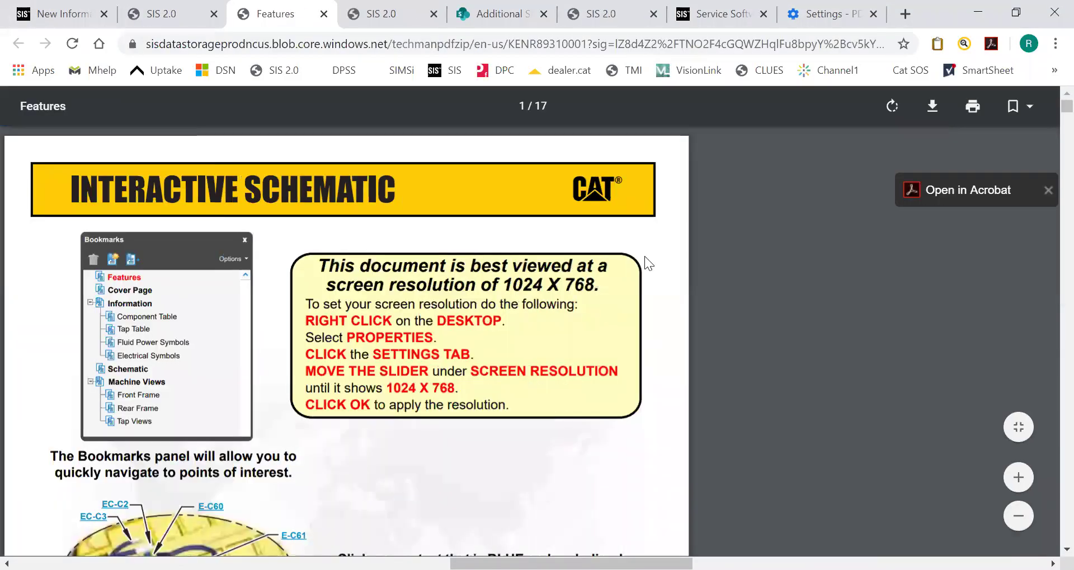
- Look through the interactive hydraulic schematic's component tables, symbols and diagram pages, and try opening the PDF in Acrobat
scroll(440, 298, down, 10)
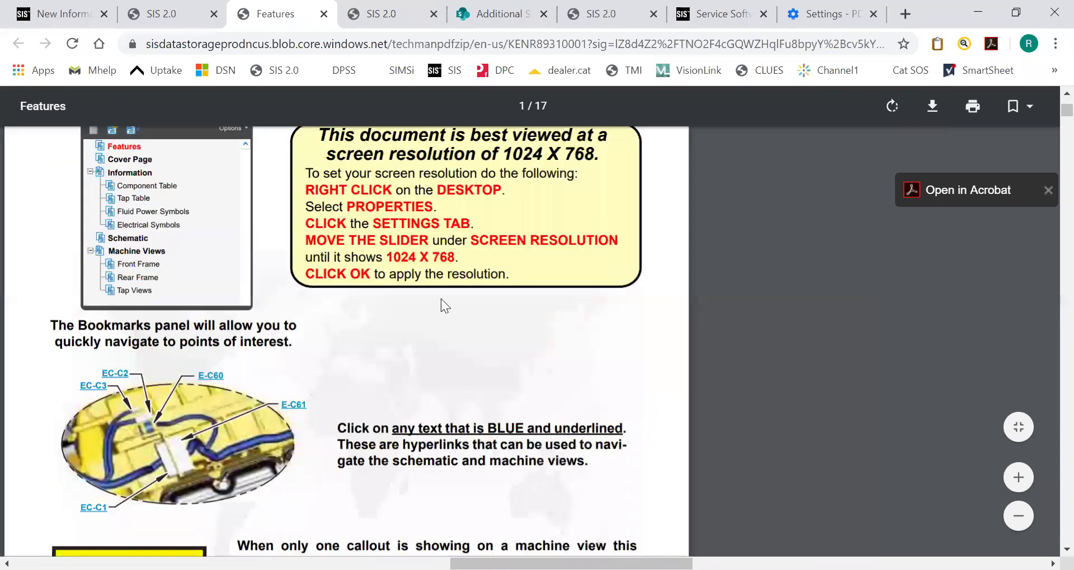
scroll(433, 299, down, 20)
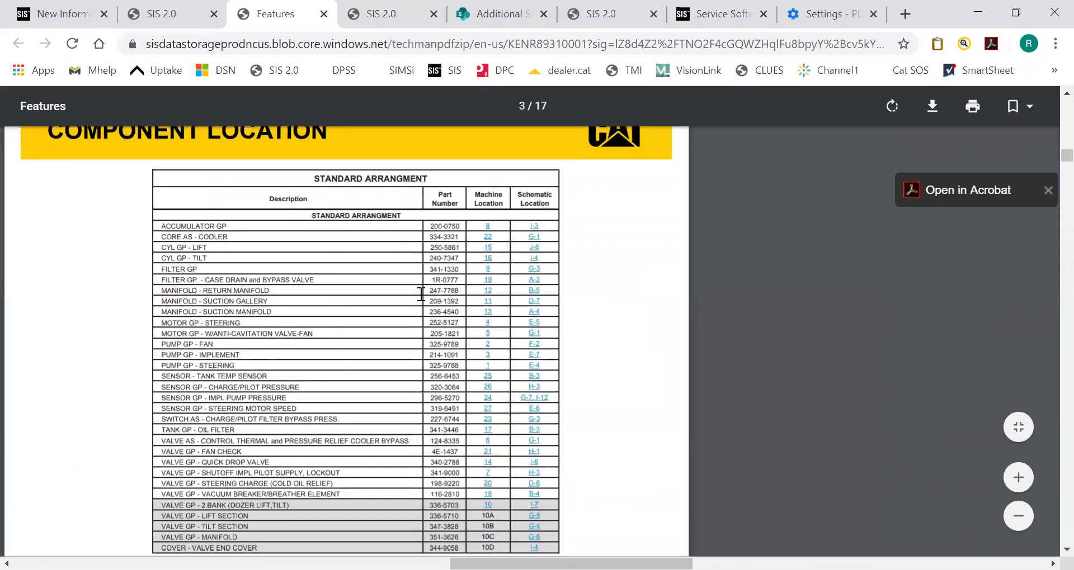
scroll(413, 291, down, 20)
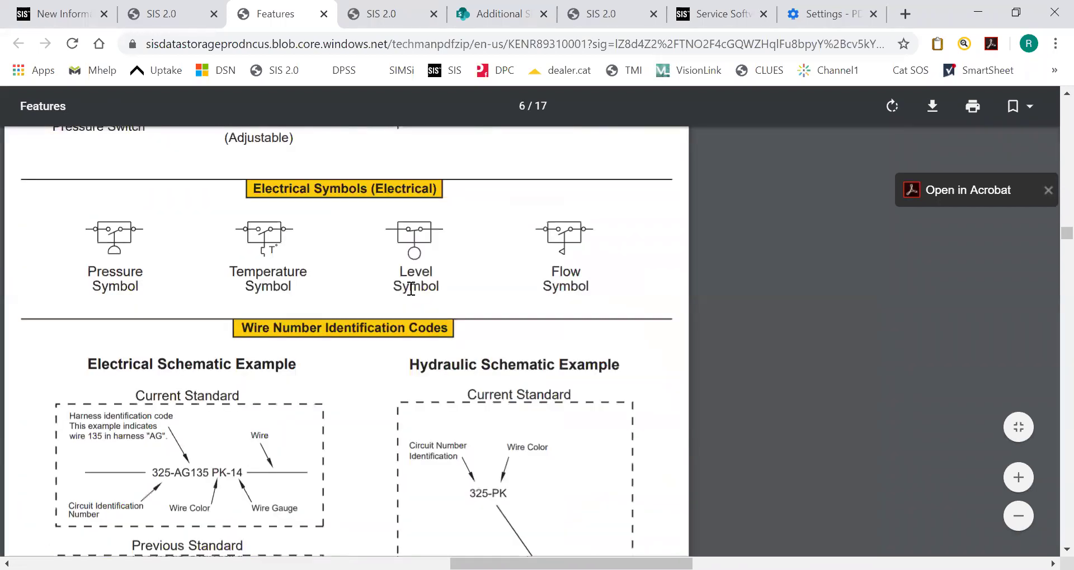
scroll(414, 274, down, 10)
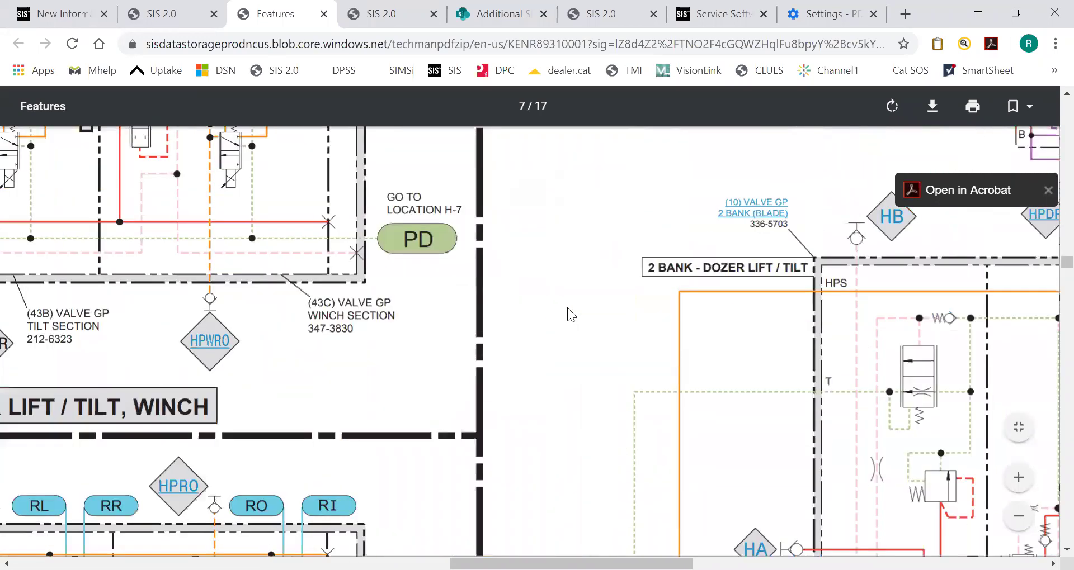
scroll(568, 279, down, 5)
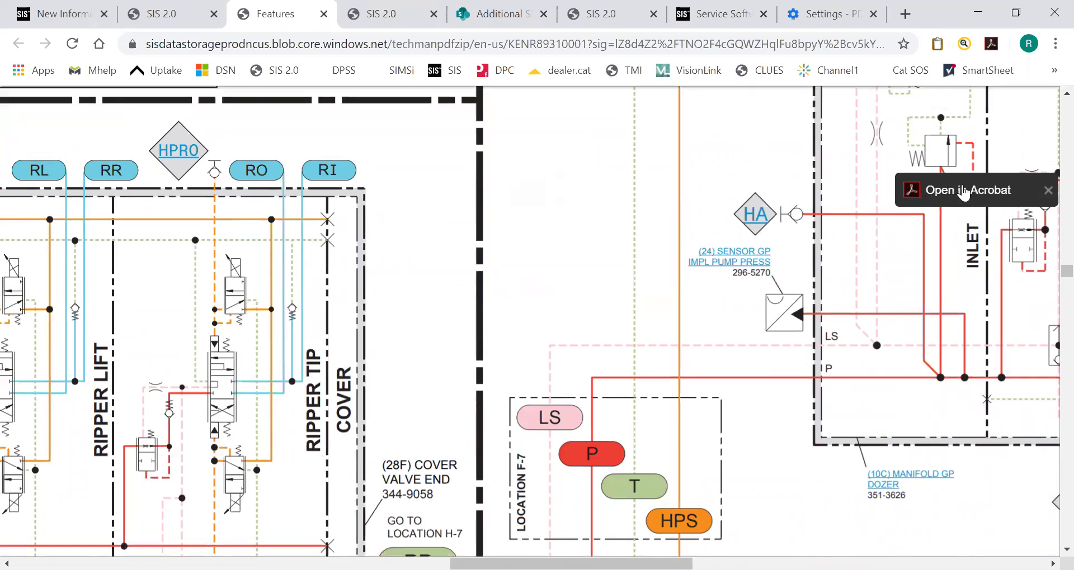
click(974, 194)
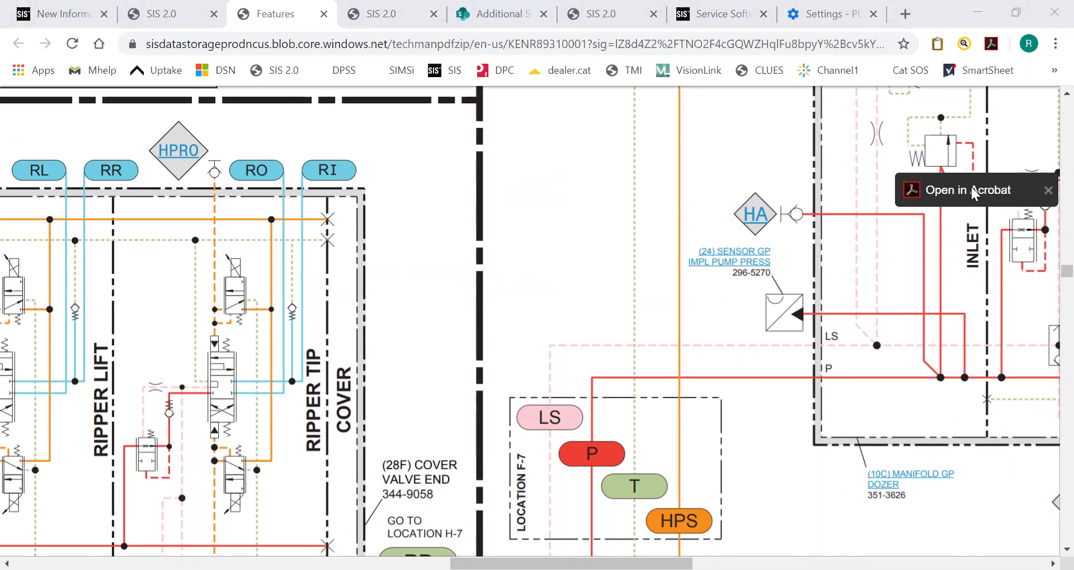
- Close the schematic PDF, turn Chrome's download option for PDF files back on, and return to the SIS 2.0 hydraulic schematic document
click(325, 14)
click(822, 14)
click(827, 222)
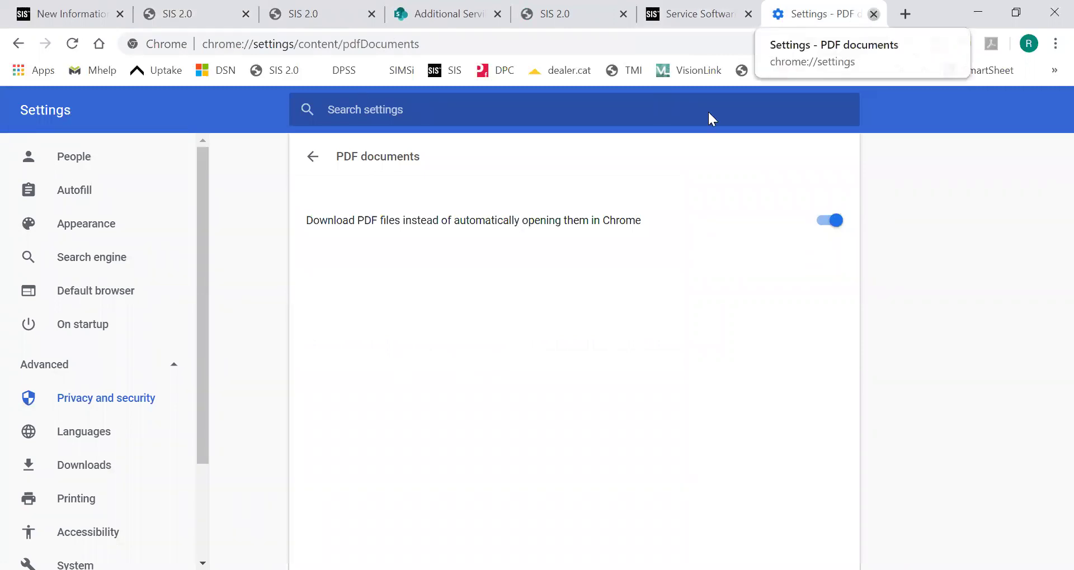
click(874, 14)
click(214, 11)
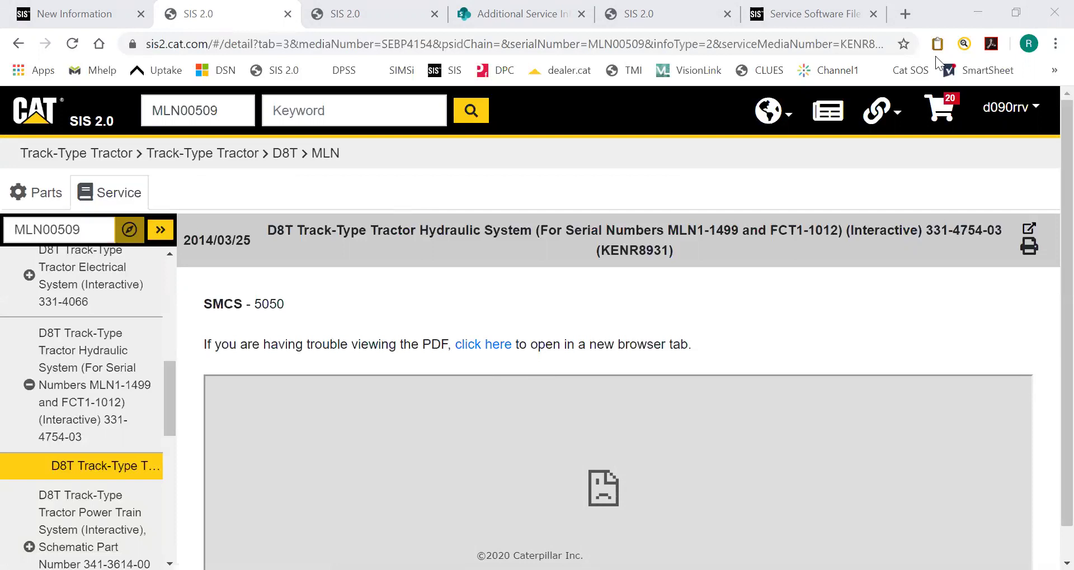
- Return to the SIS 2.0 home page and search by keyword for the media number M0065004
scroll(145, 374, up, 10)
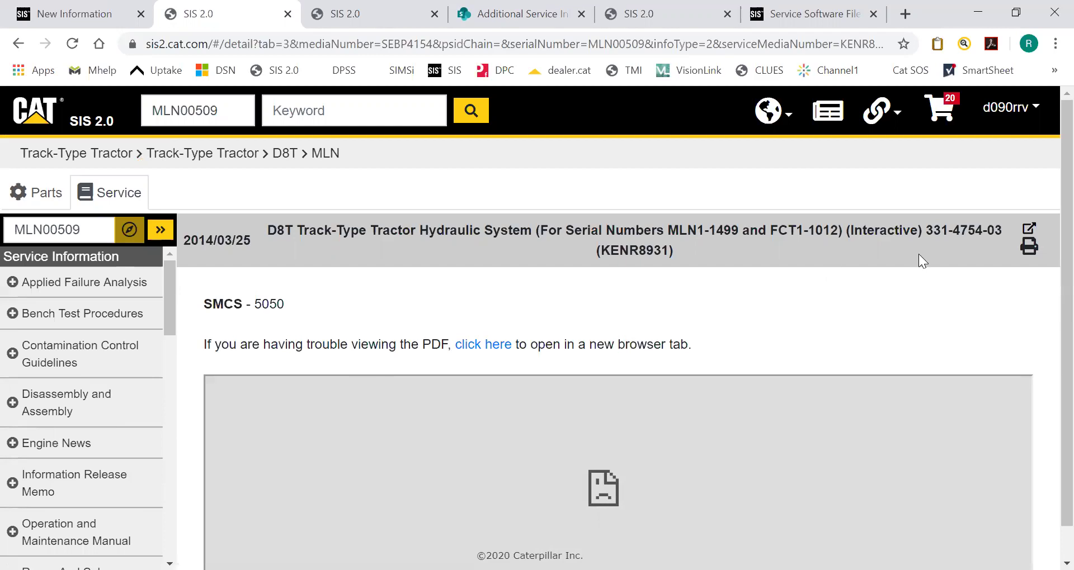
click(46, 192)
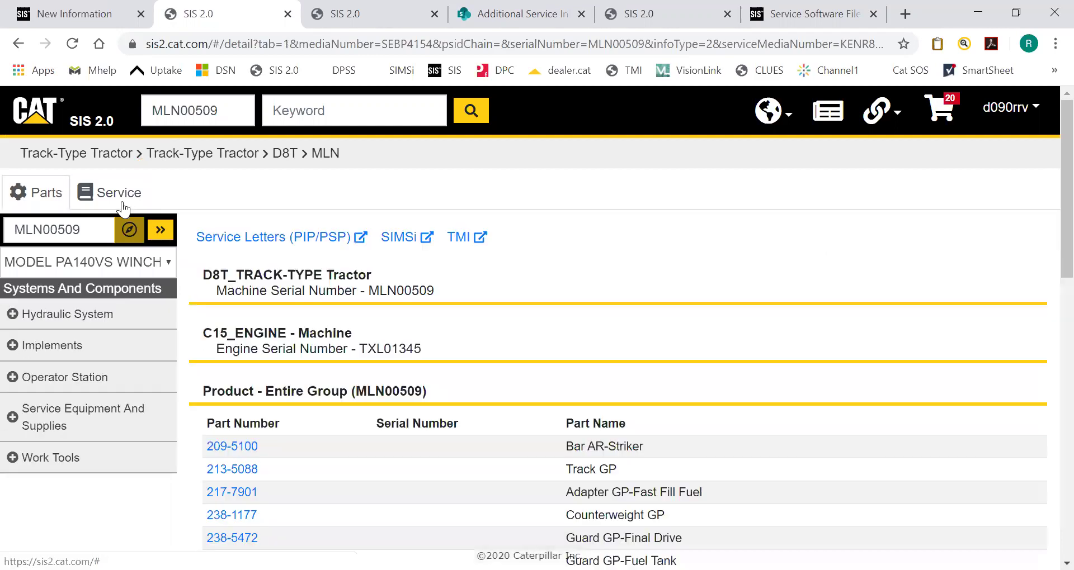
click(34, 110)
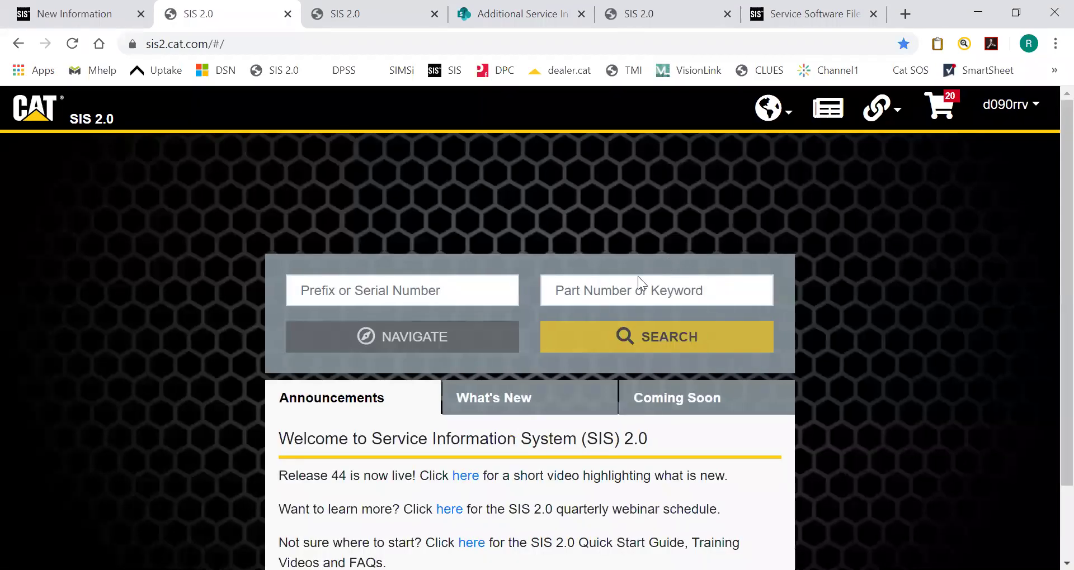
click(631, 285)
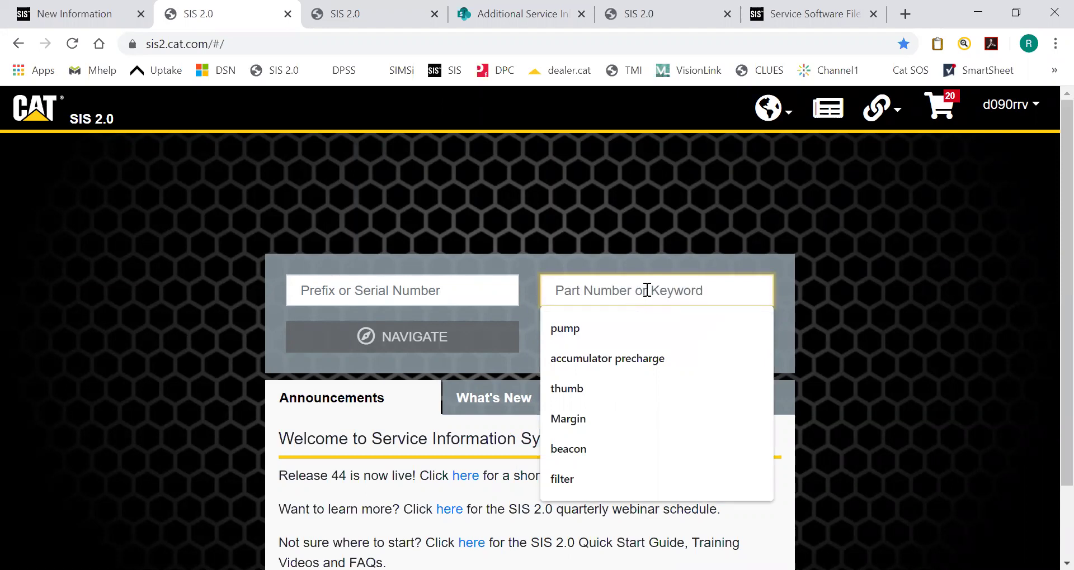
text(m)
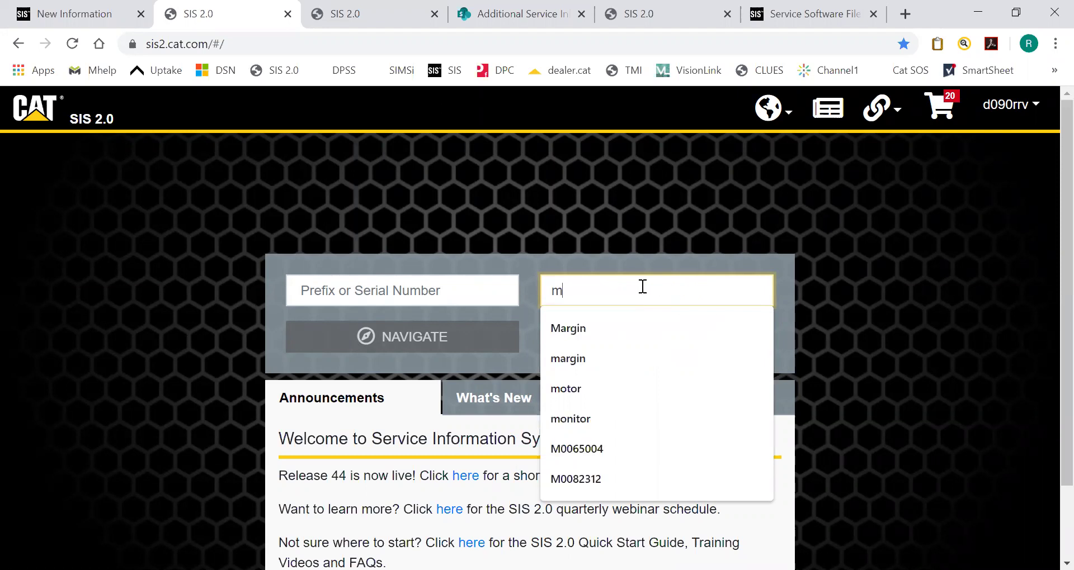
click(612, 447)
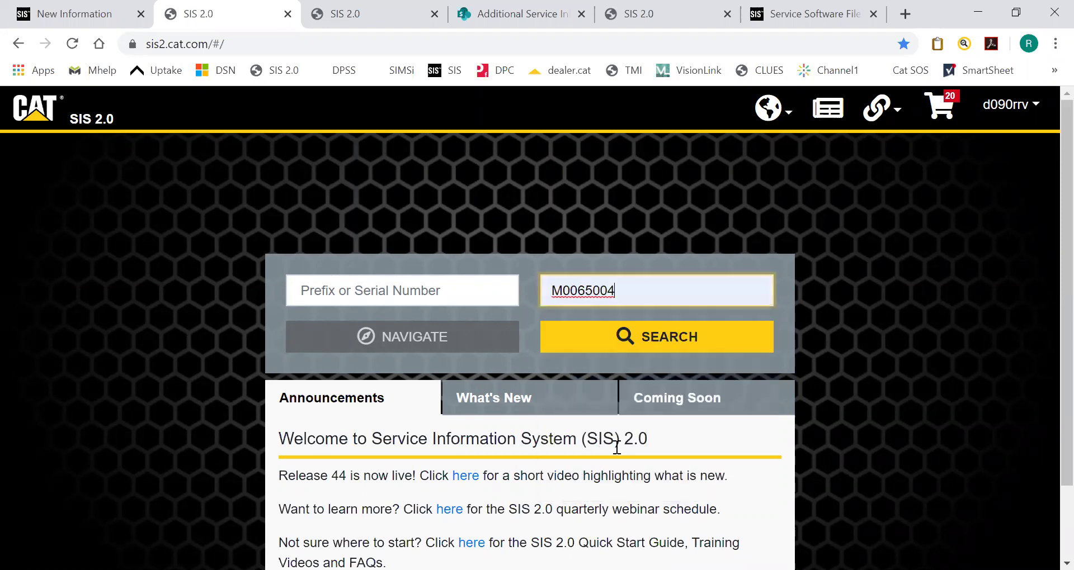
click(608, 344)
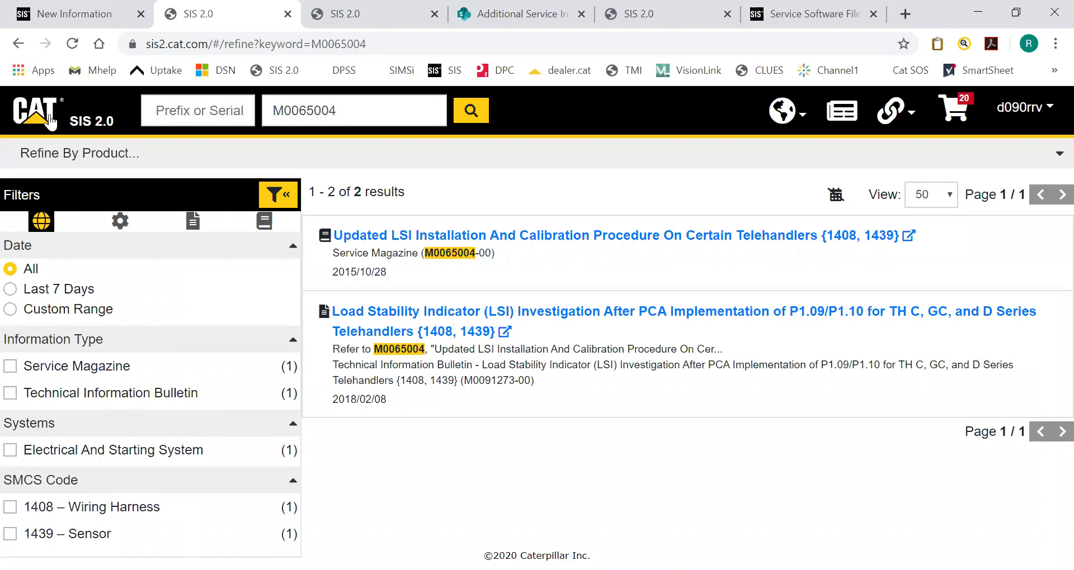
- Try a keyword search for TIBU7639 from the SIS 2.0 home page and go back to the home page
click(26, 117)
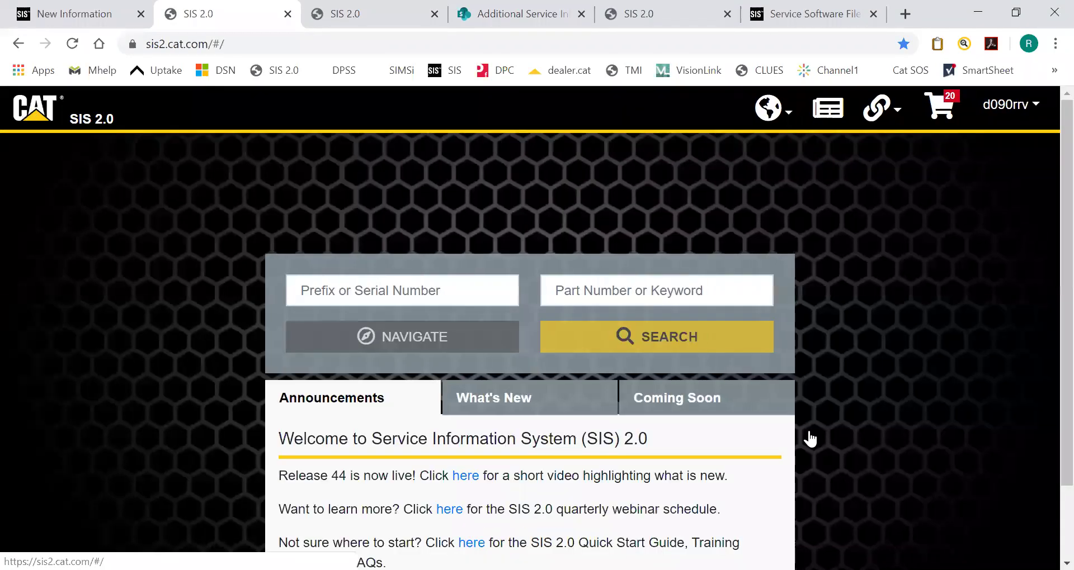
click(609, 283)
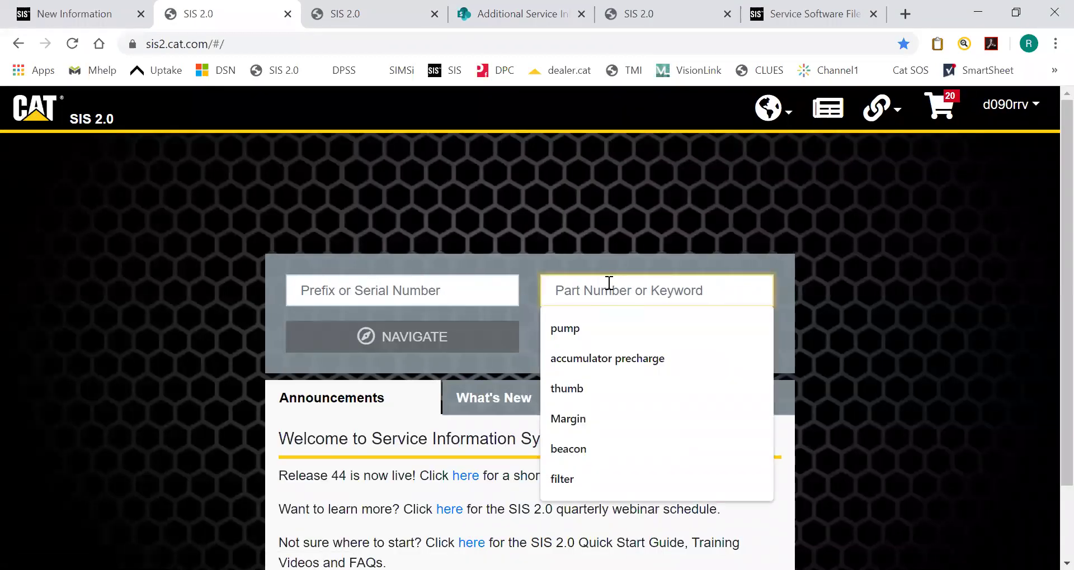
text(tire)
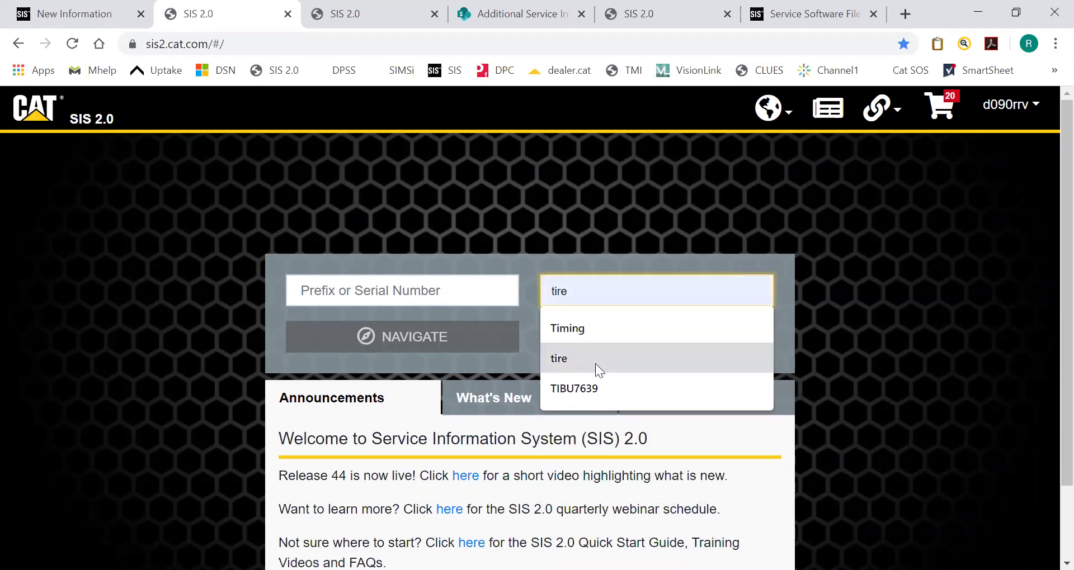
click(603, 389)
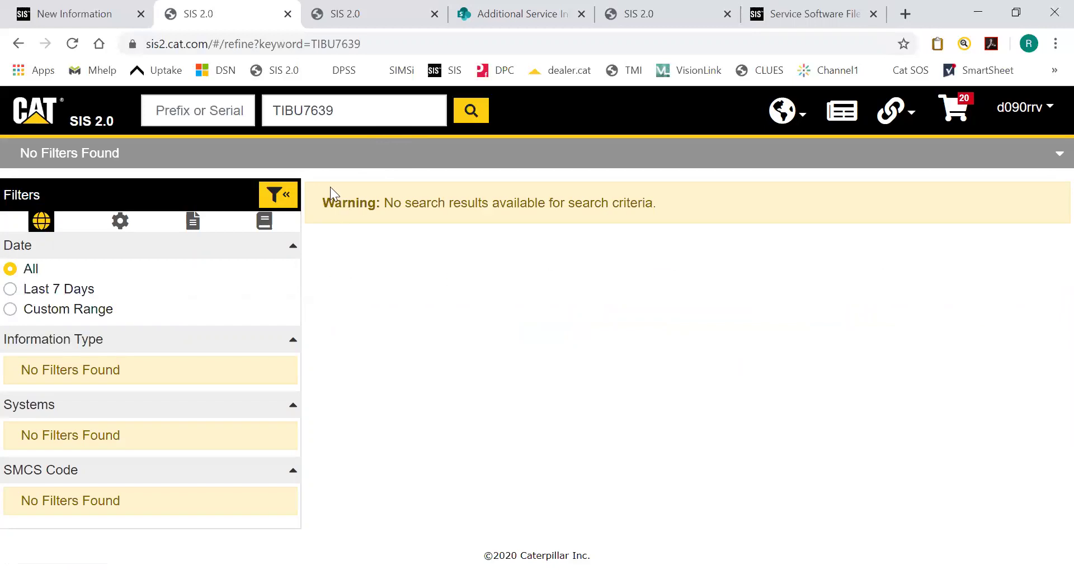
click(27, 49)
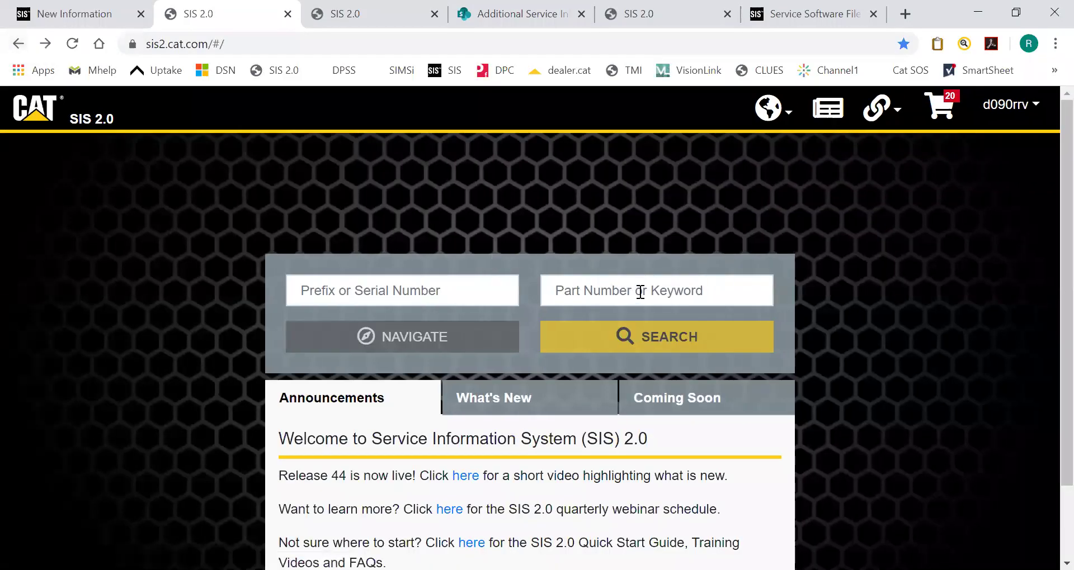
- Search by keyword for the product support program number ps53803
click(641, 290)
text(PS)
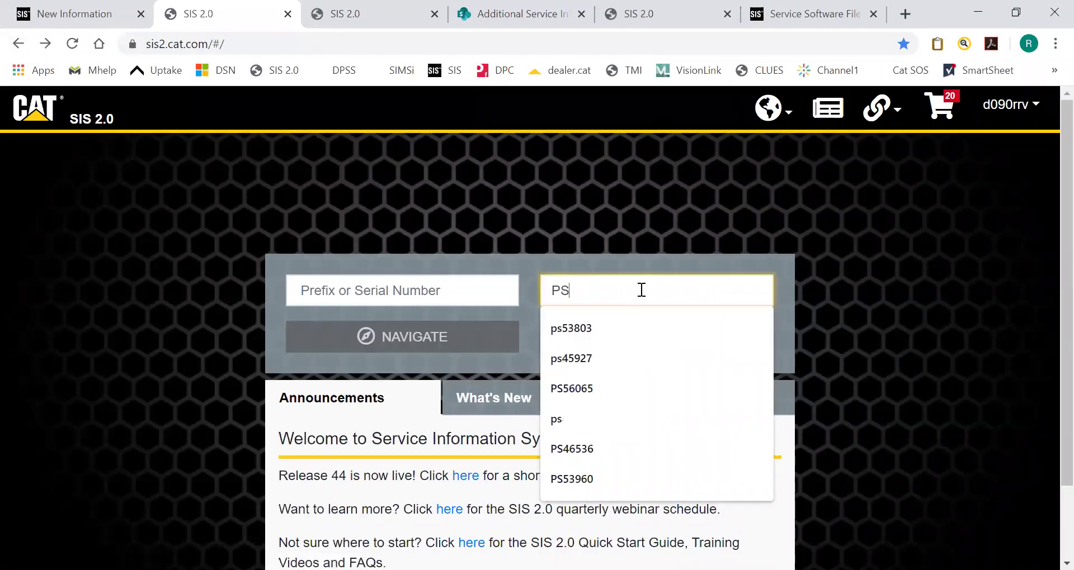
click(613, 329)
click(626, 334)
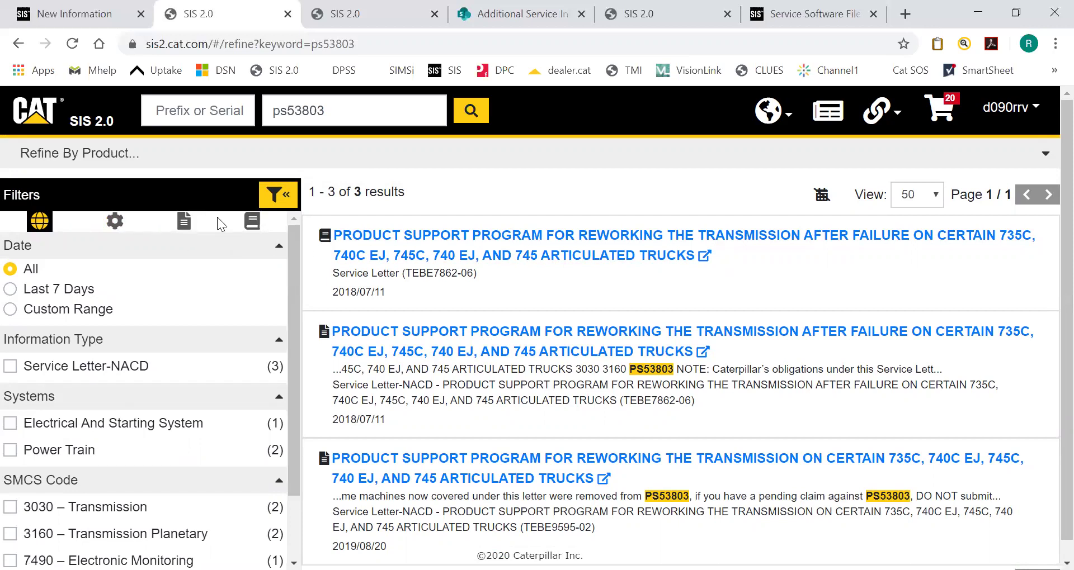
- Limit the results to service articles, examine the service letters' media numbers, restore all results, and show the product refinement options
click(183, 223)
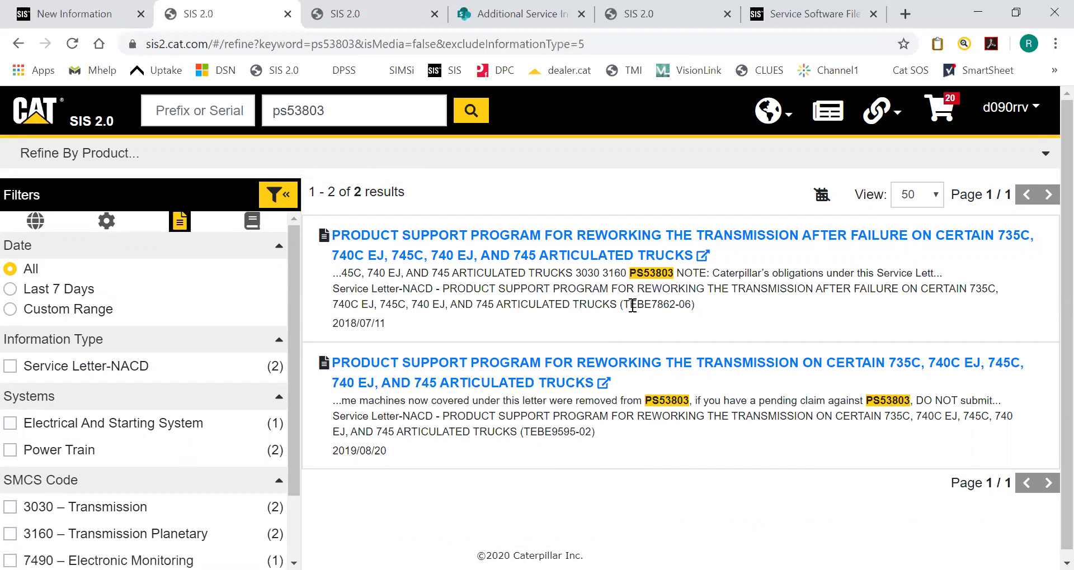
drag(623, 305, 691, 305)
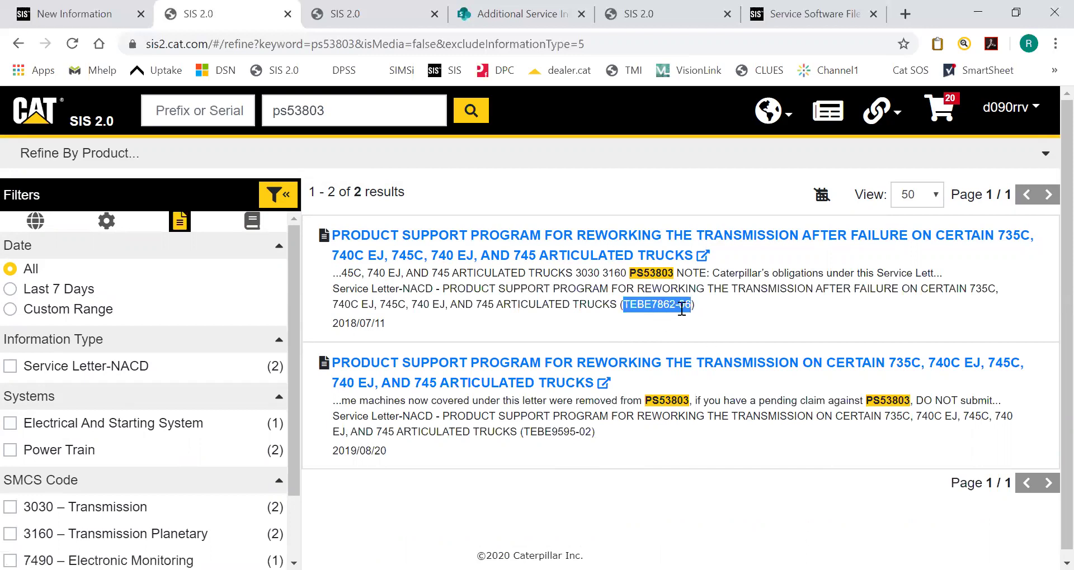
drag(524, 432, 597, 433)
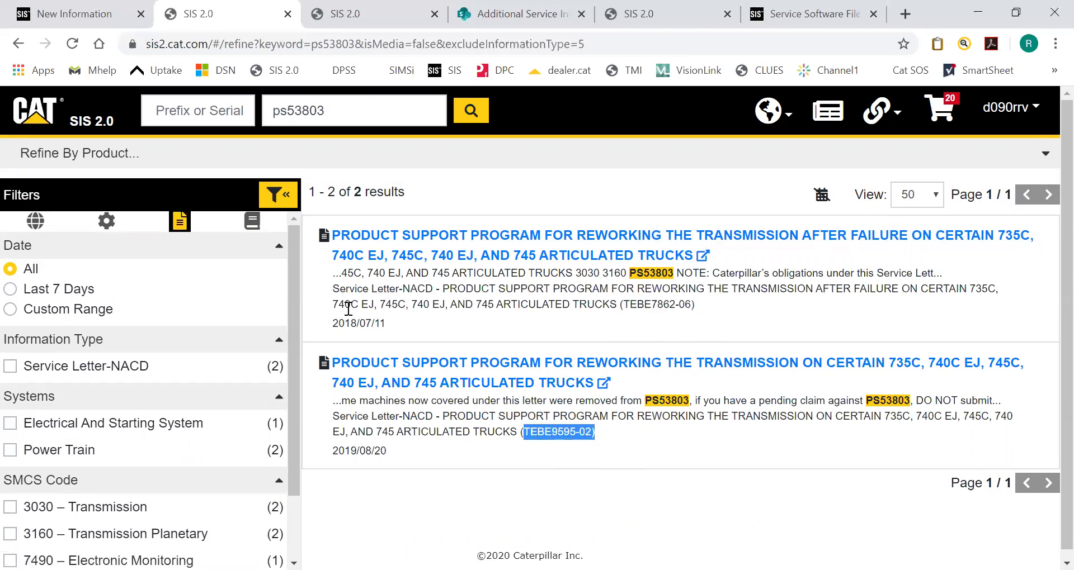
click(38, 222)
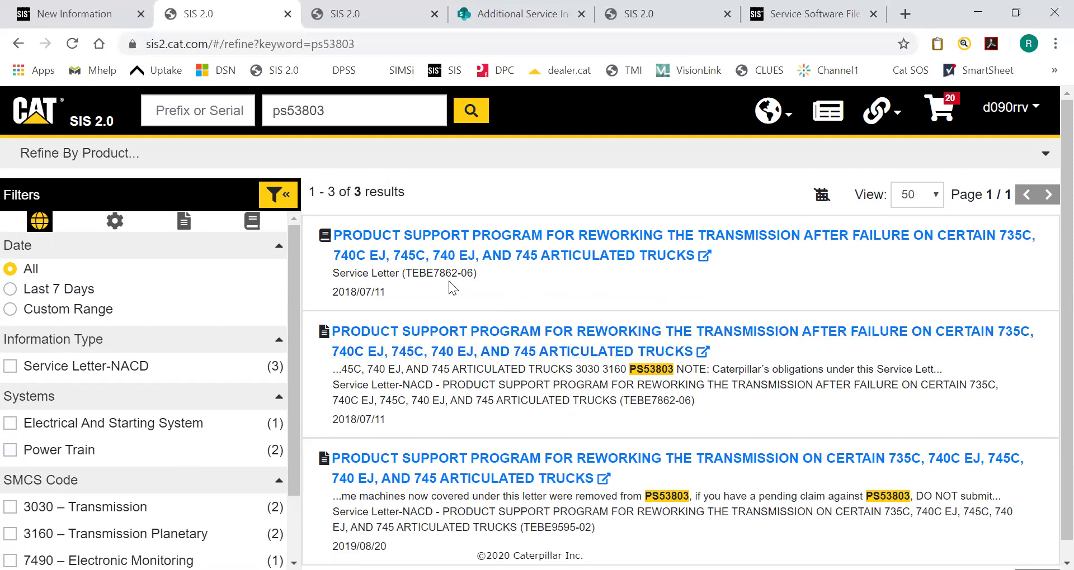
drag(658, 400, 685, 401)
click(274, 159)
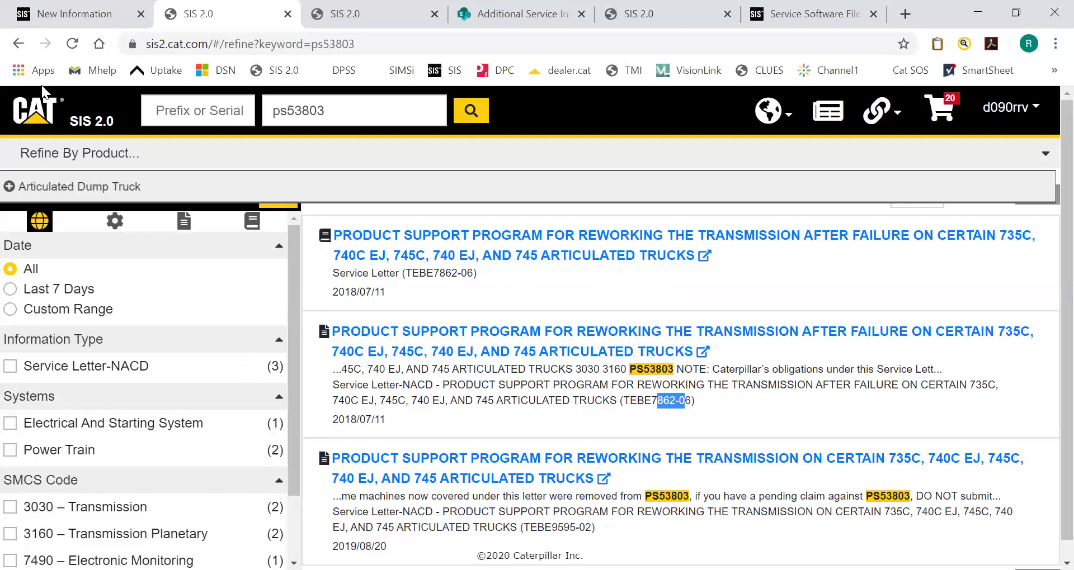
- Return to the SIS 2.0 home page, open the Release 44 highlights video from the announcements, and pause it
click(47, 116)
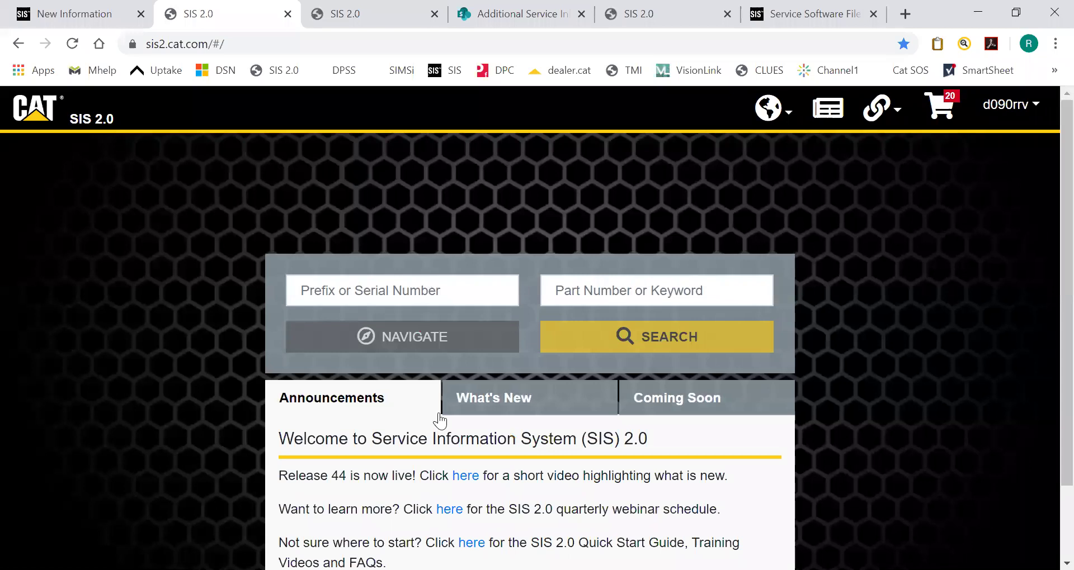
click(478, 478)
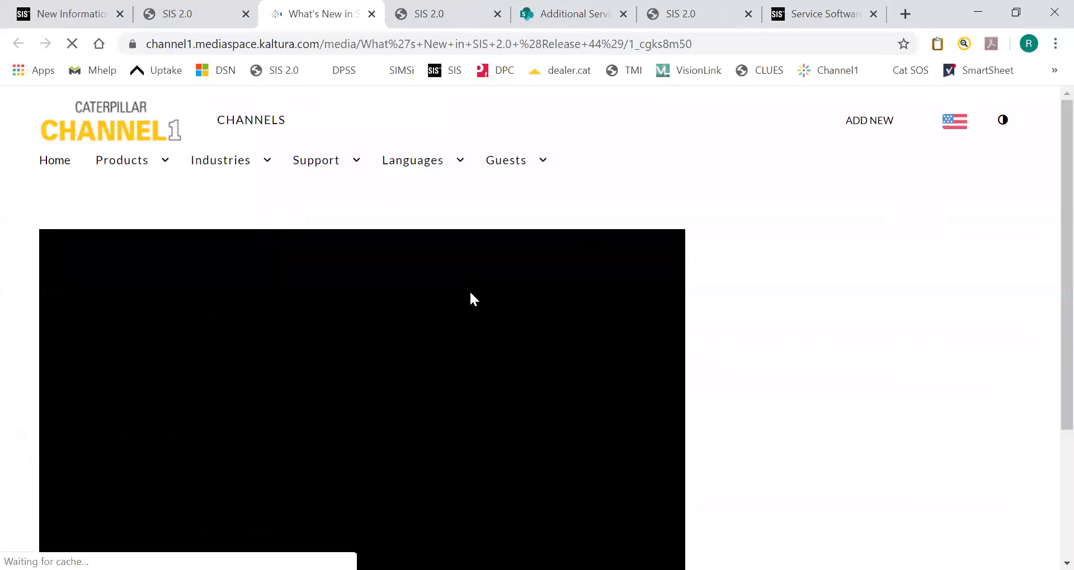
scroll(507, 286, down, 3)
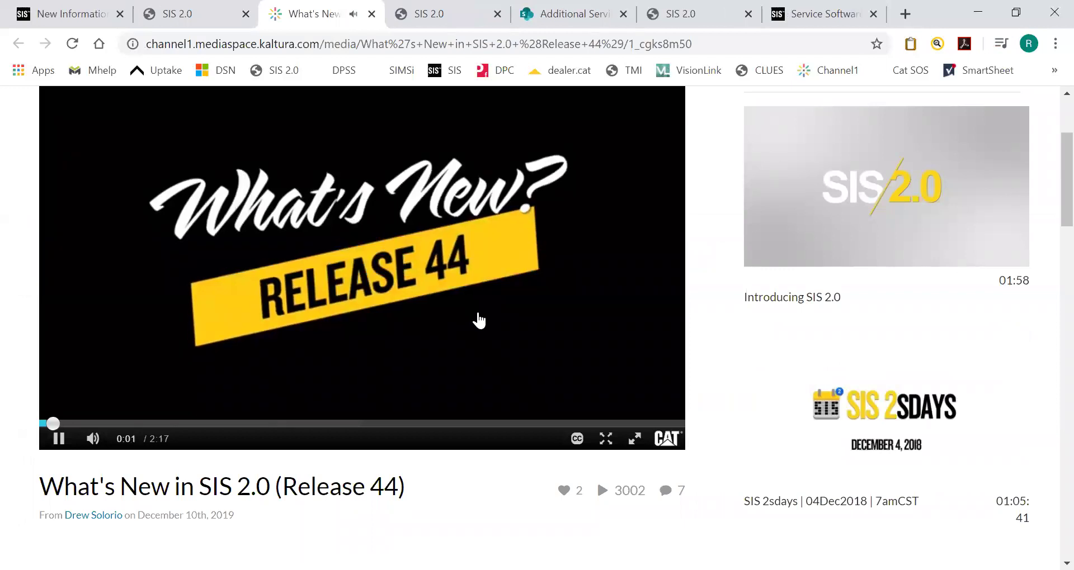
scroll(470, 317, up, 2)
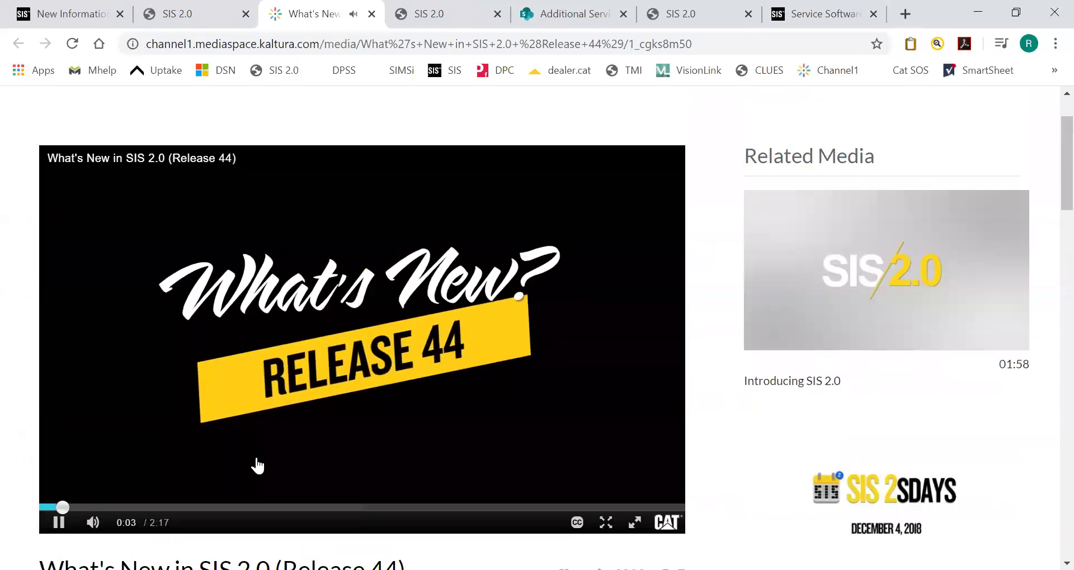
click(60, 532)
- Check the related media, open and pause the Introducing SIS 2.0 video, and look through the SIS 2sdays recordings listed with it
scroll(971, 317, down, 3)
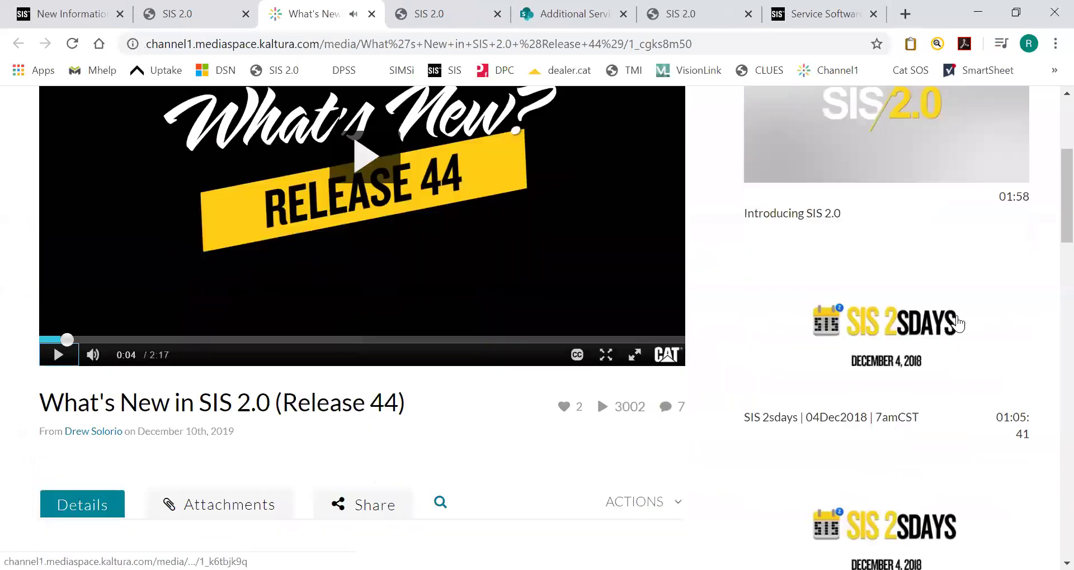
scroll(746, 417, down, 3)
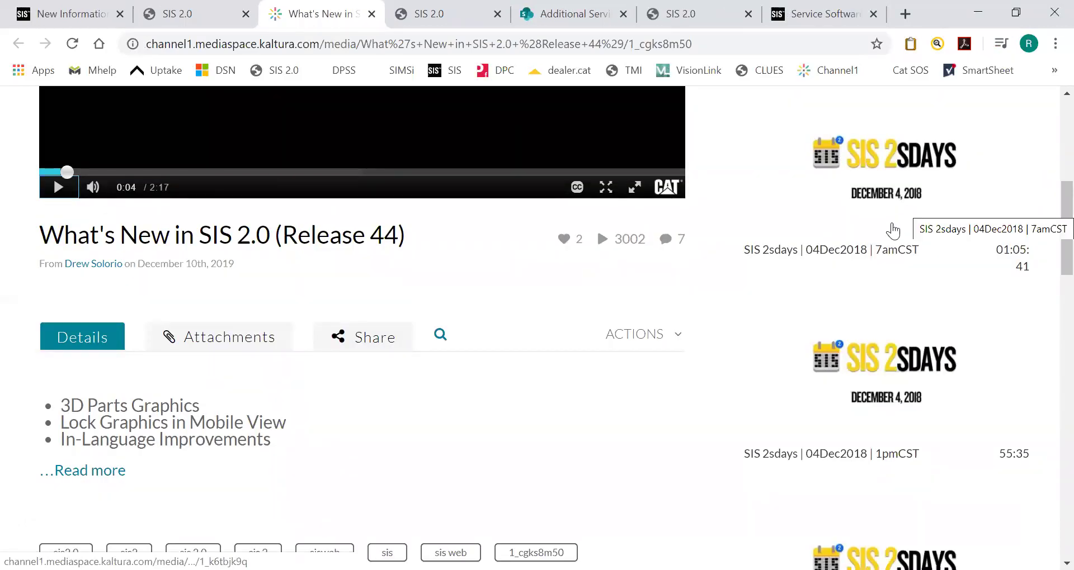
scroll(787, 168, up, 5)
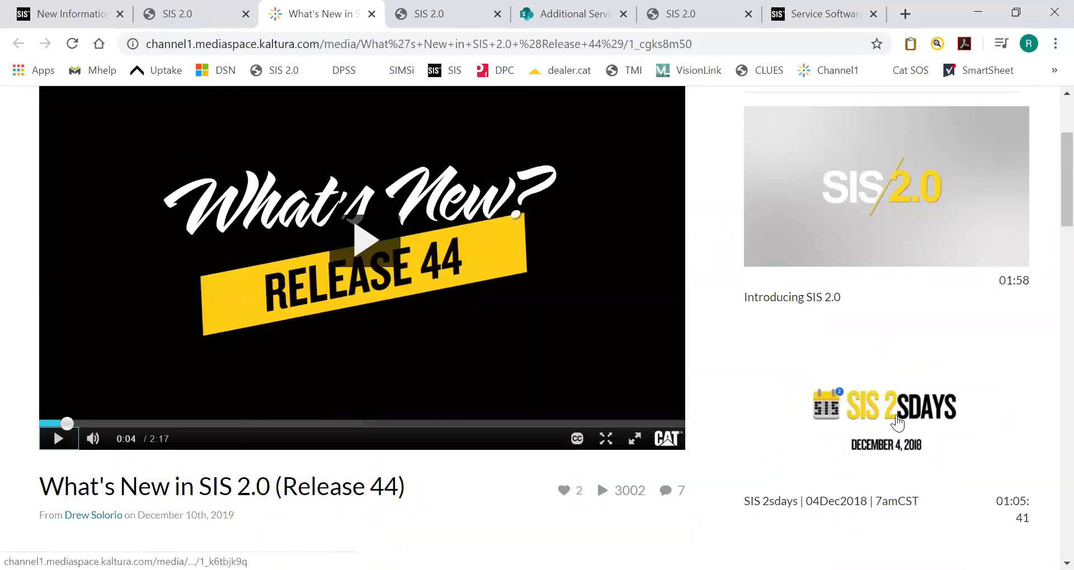
scroll(884, 374, up, 3)
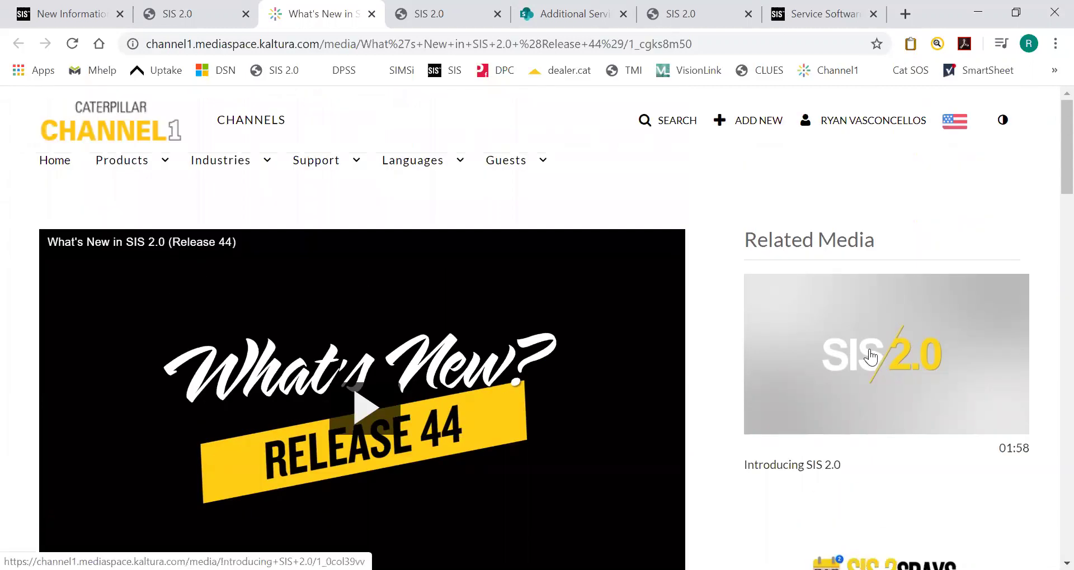
scroll(504, 218, down, 2)
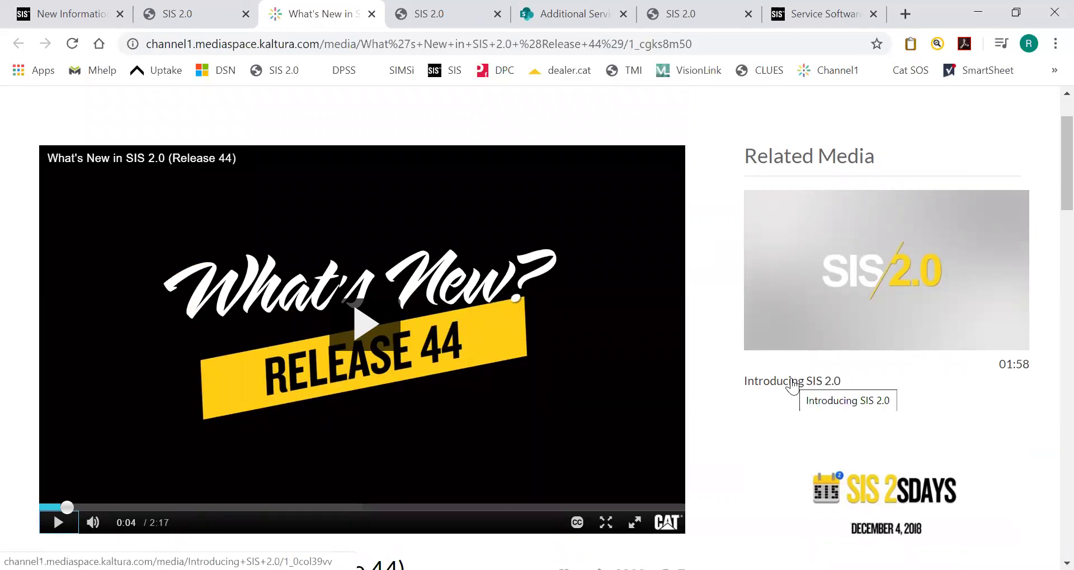
click(792, 383)
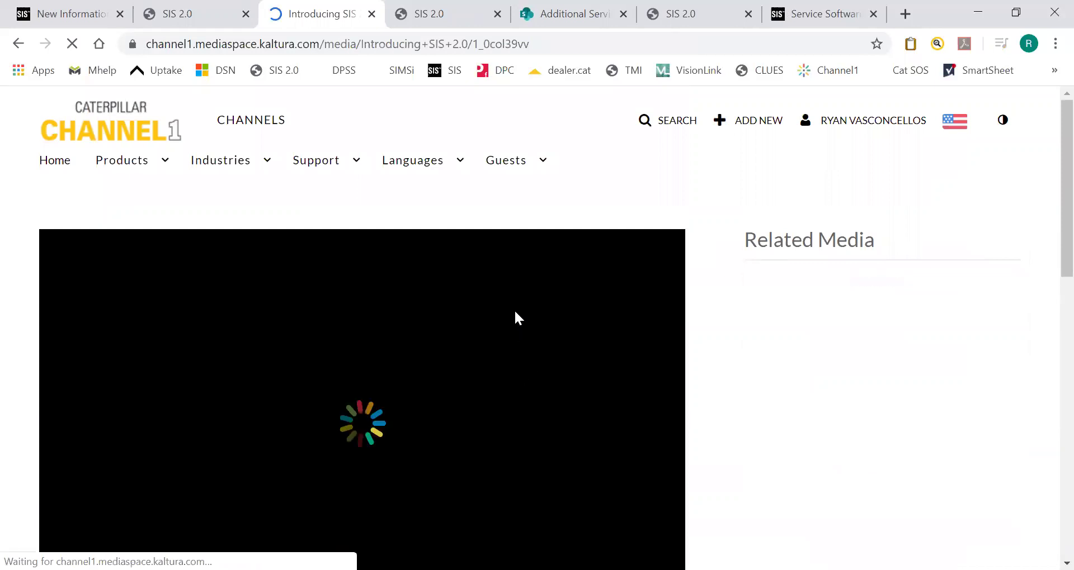
scroll(515, 316, down, 4)
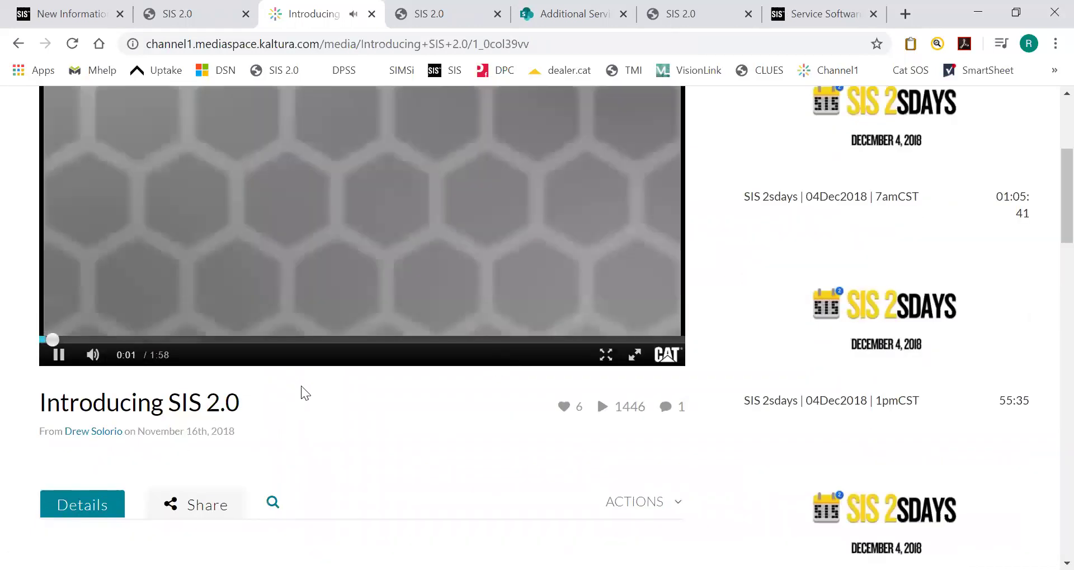
scroll(134, 459, up, 1)
click(57, 442)
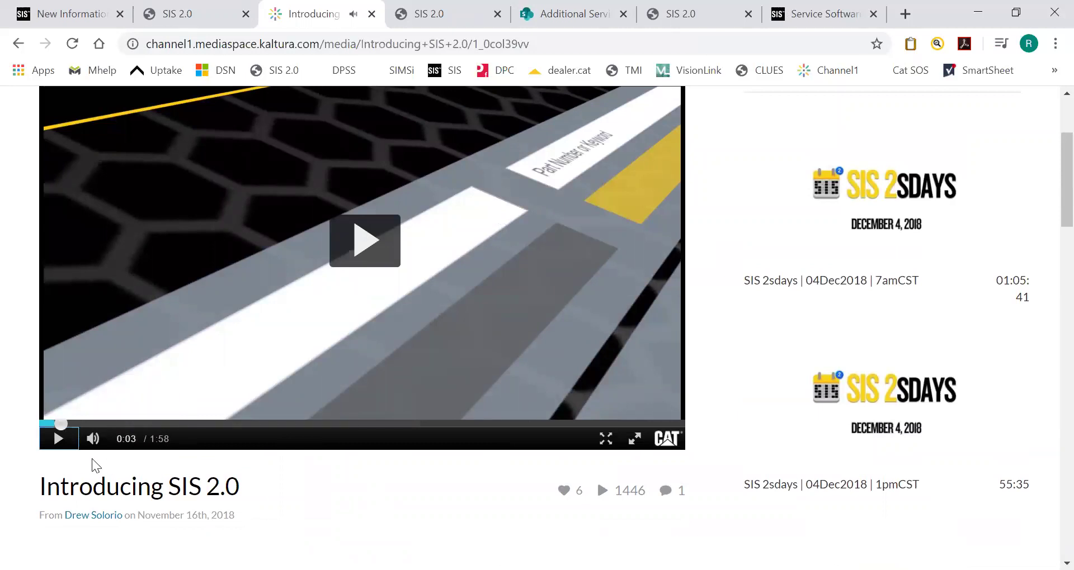
scroll(834, 344, down, 9)
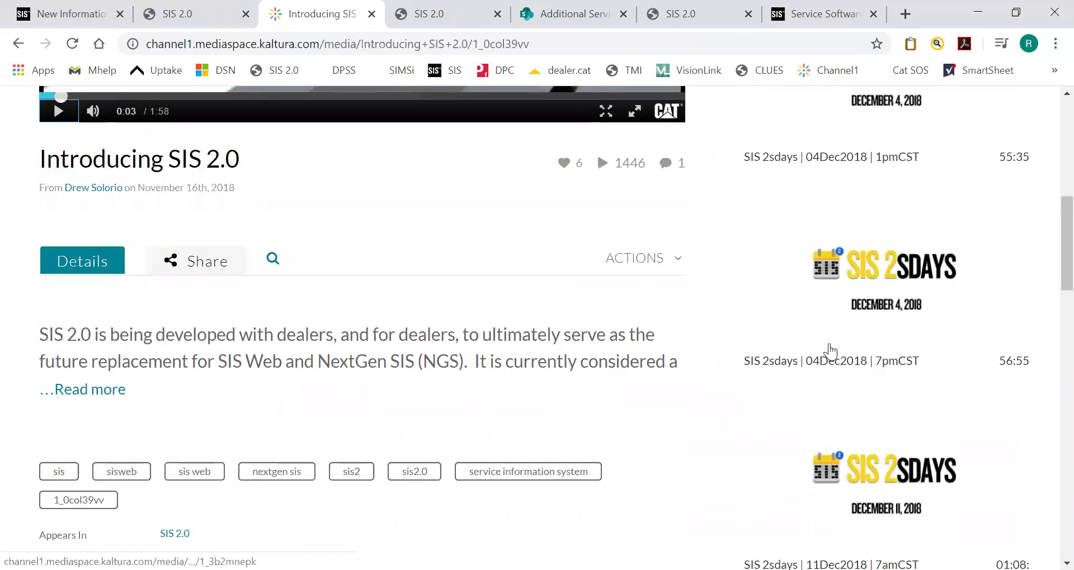
scroll(829, 355, down, 12)
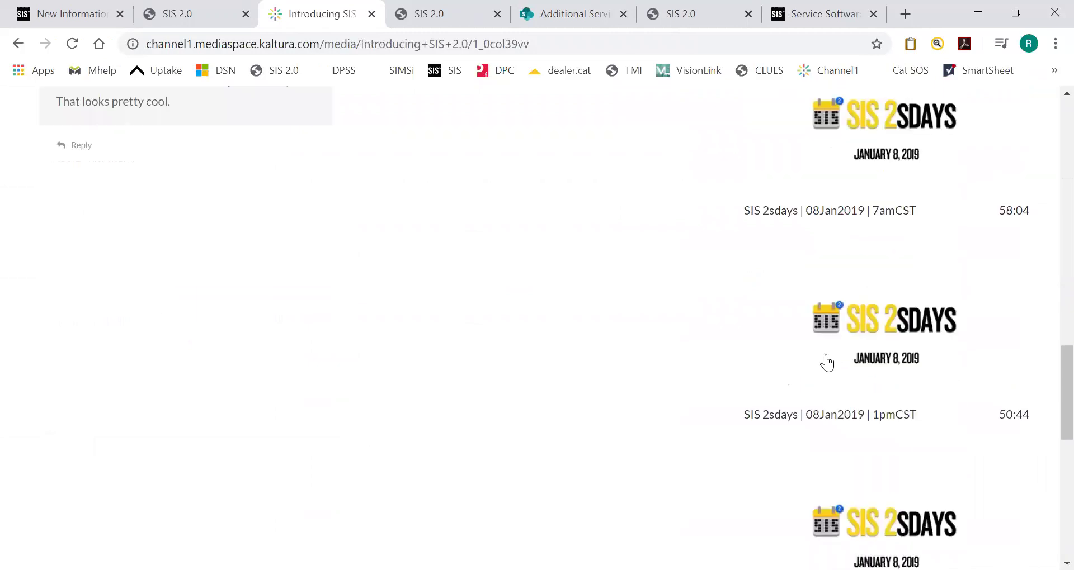
scroll(825, 363, up, 20)
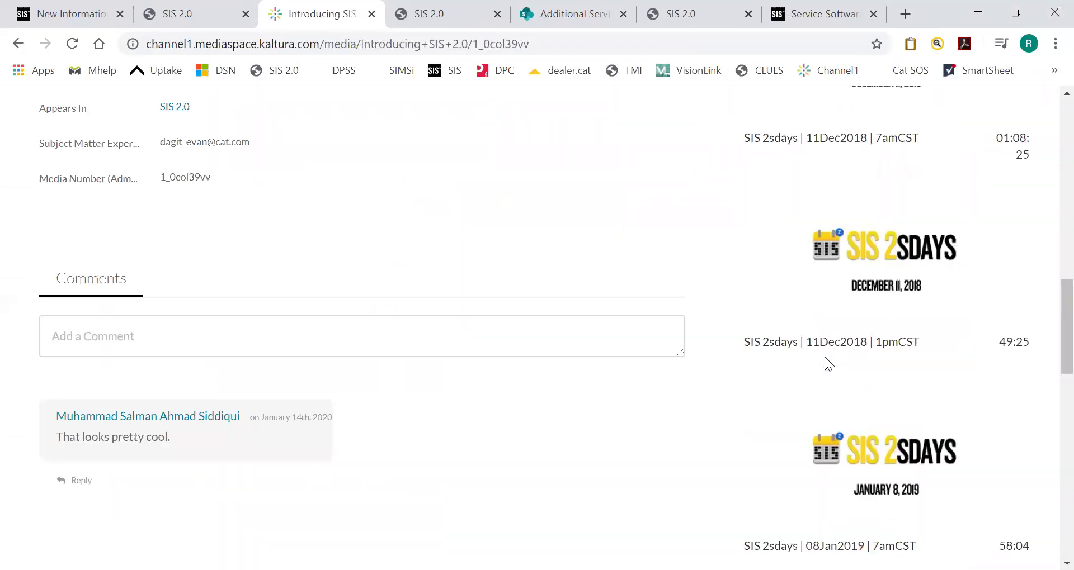
- Go back to the SIS 2.0 home page, open the SIS 2.0 Community training documents, and open the Quick Start Guide
click(162, 17)
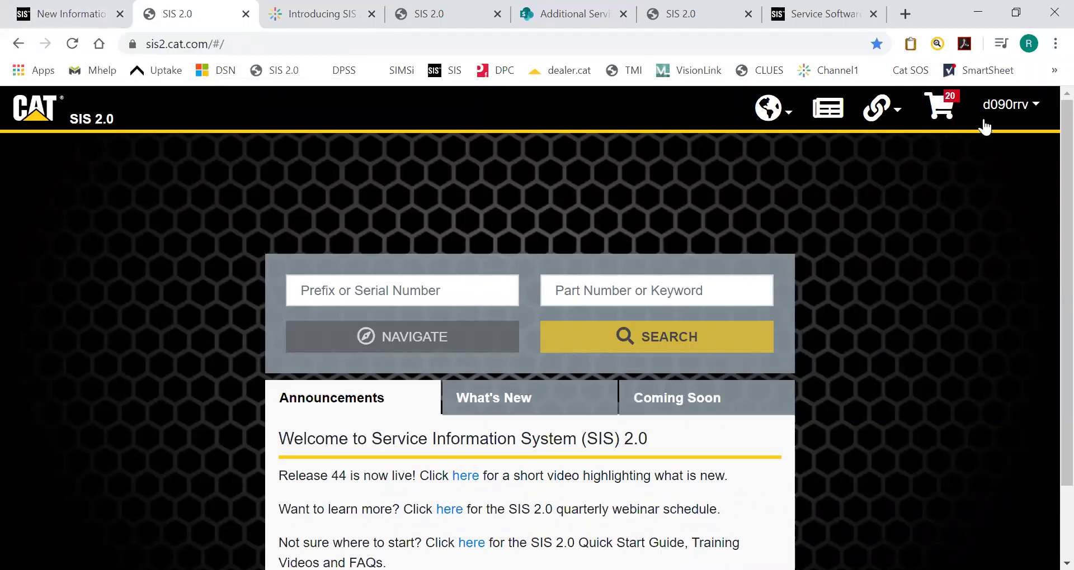
click(1039, 104)
click(912, 201)
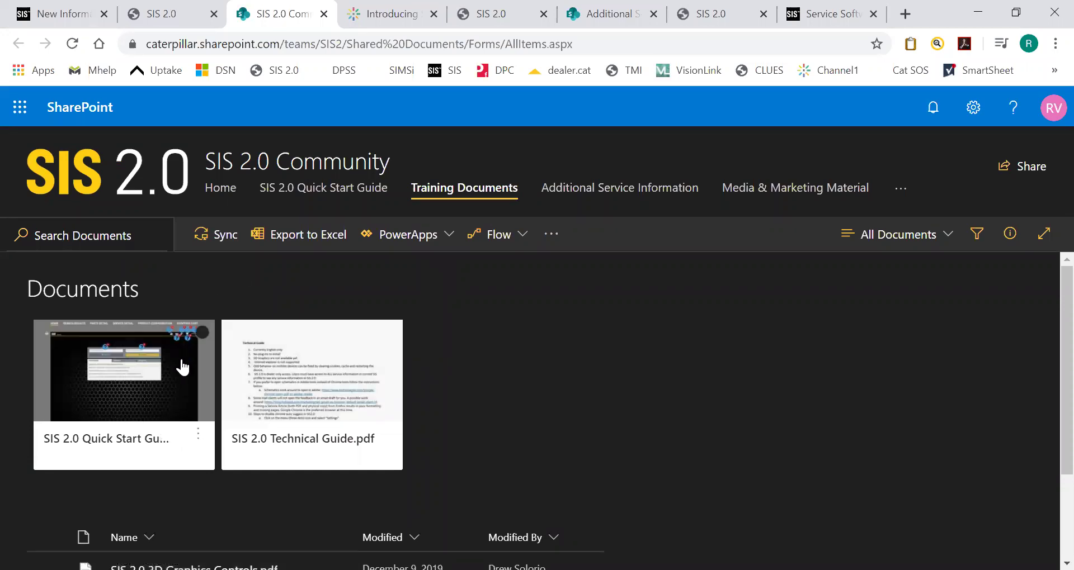
click(108, 390)
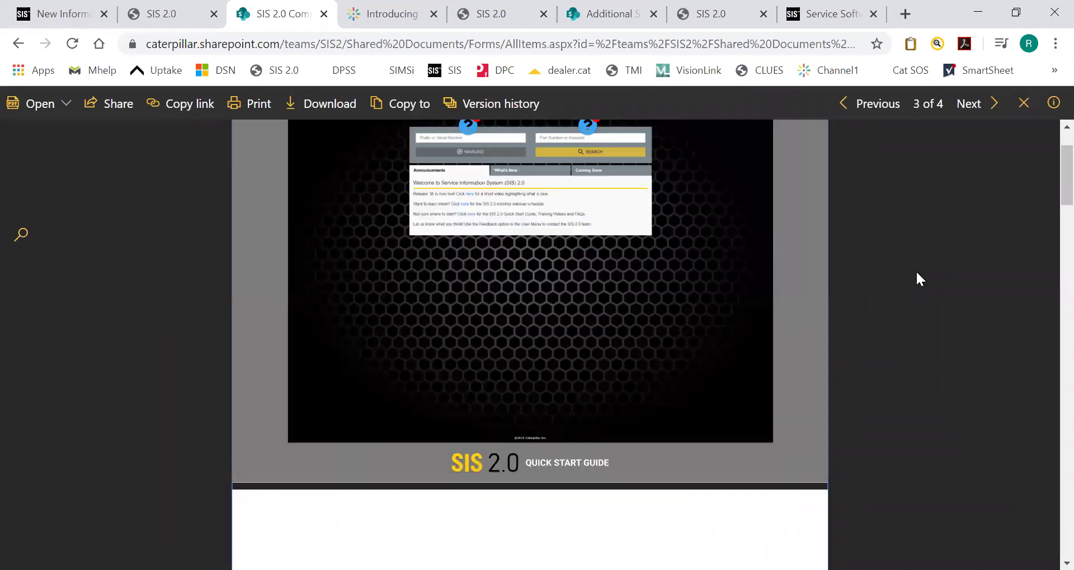
- Look through the Quick Start Guide's annotated page examples and feature explanations, and return to its Home page example
scroll(915, 270, up, 2)
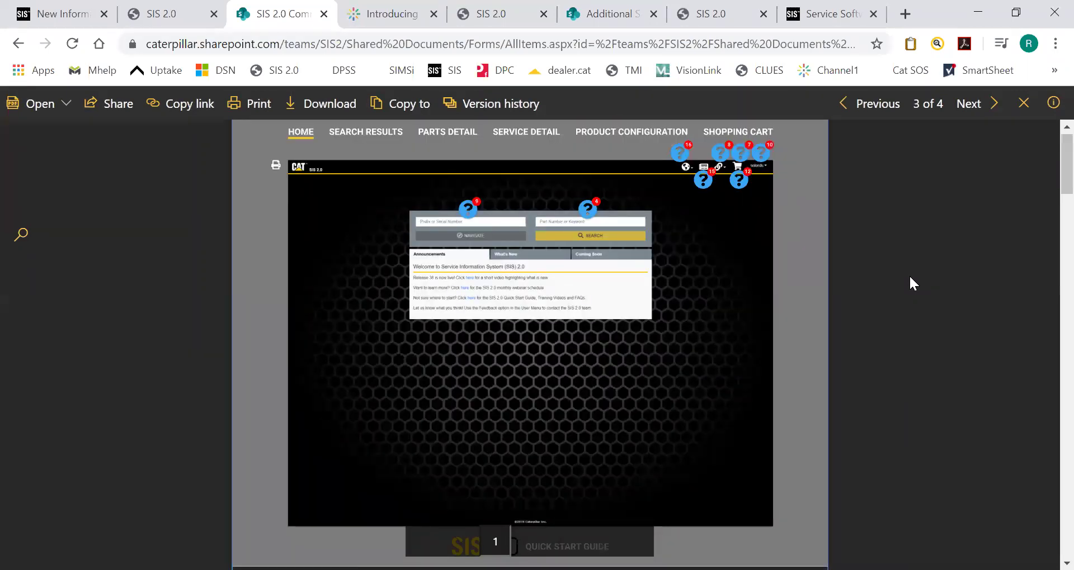
scroll(834, 222, down, 7)
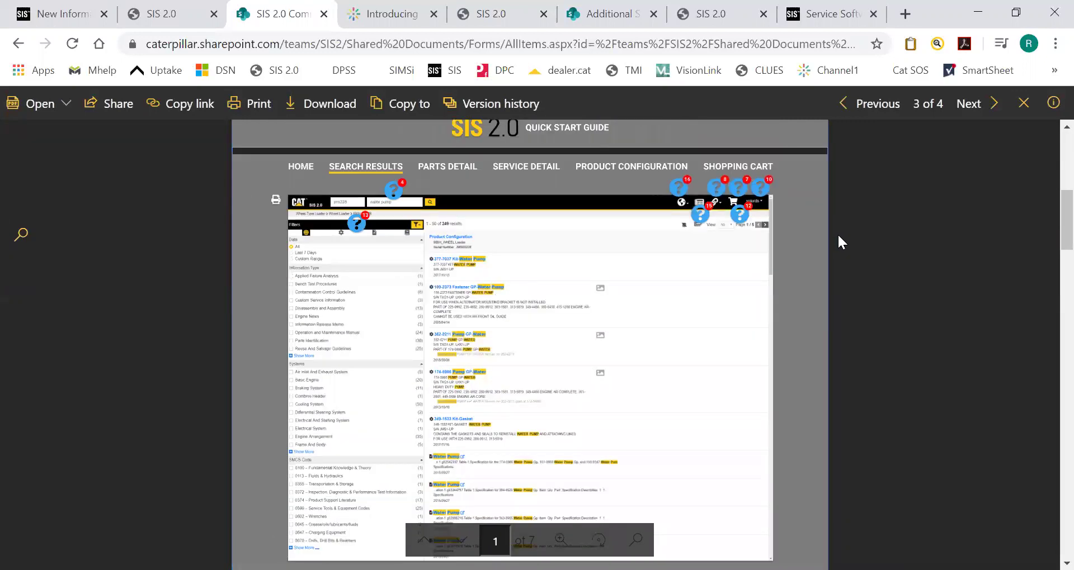
scroll(838, 236, down, 8)
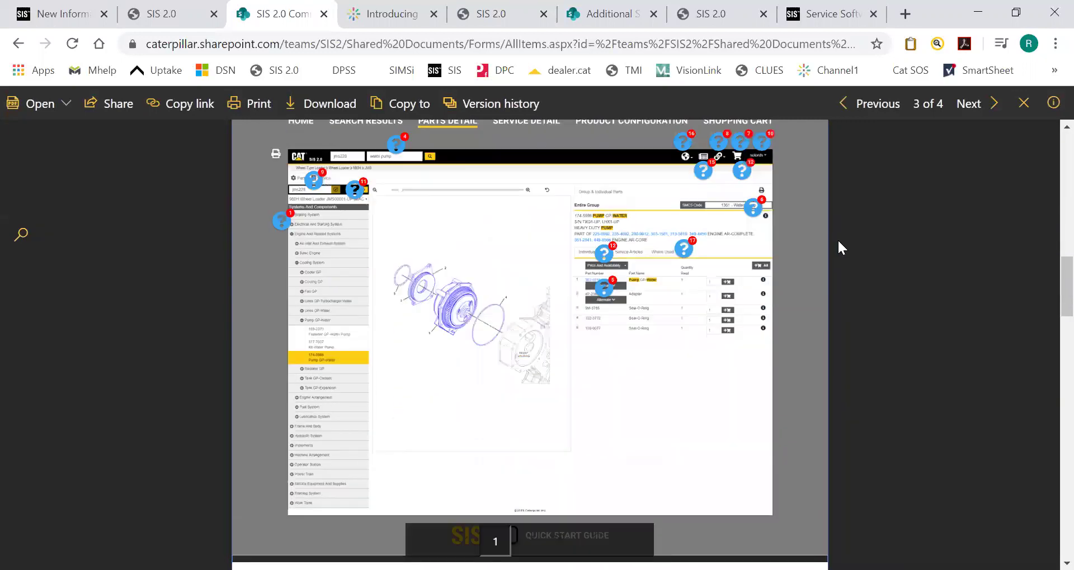
scroll(837, 240, down, 8)
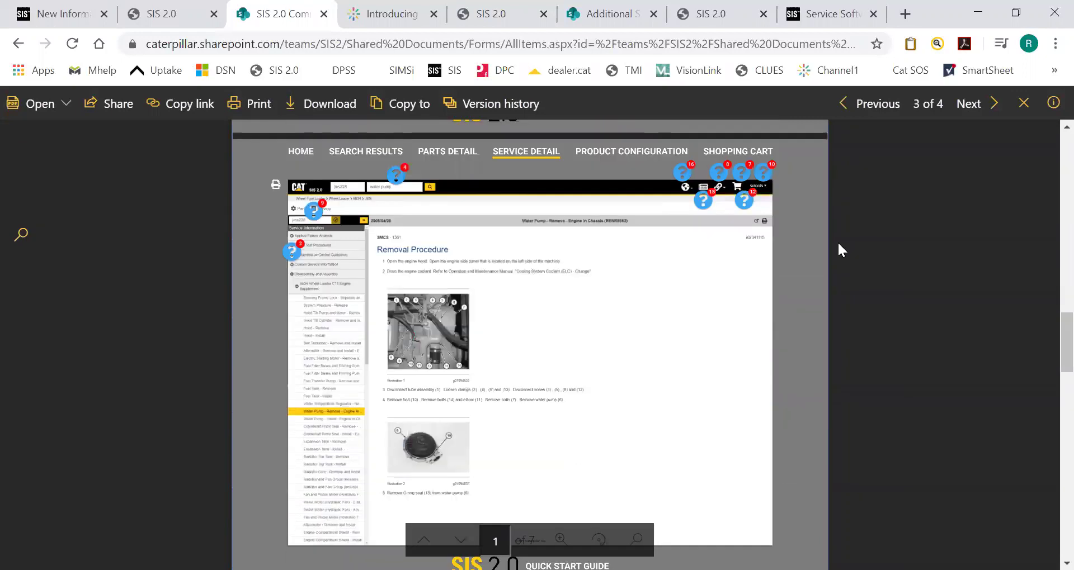
scroll(838, 244, down, 8)
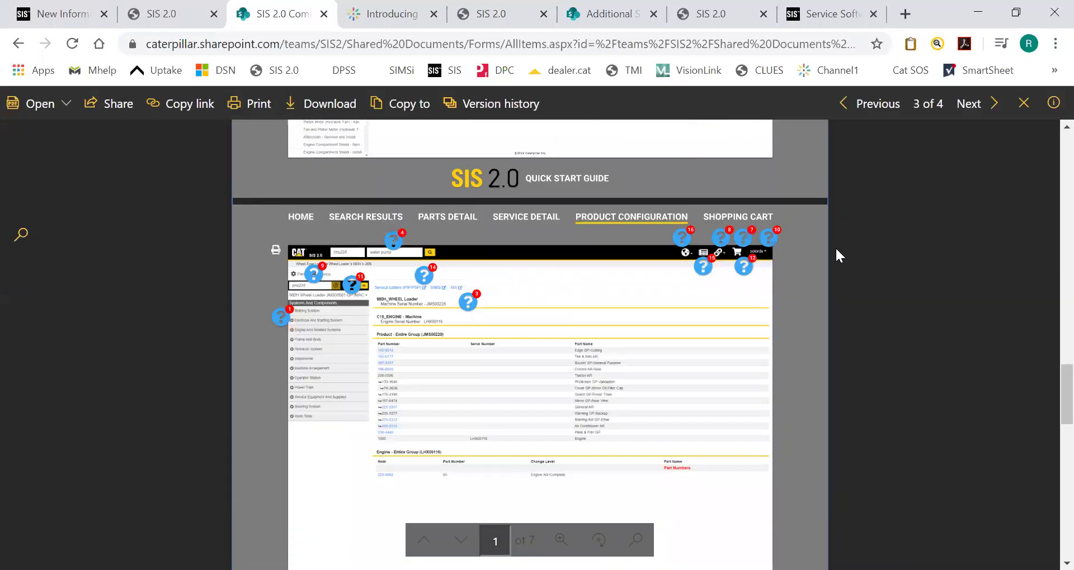
scroll(837, 255, down, 8)
scroll(835, 250, down, 8)
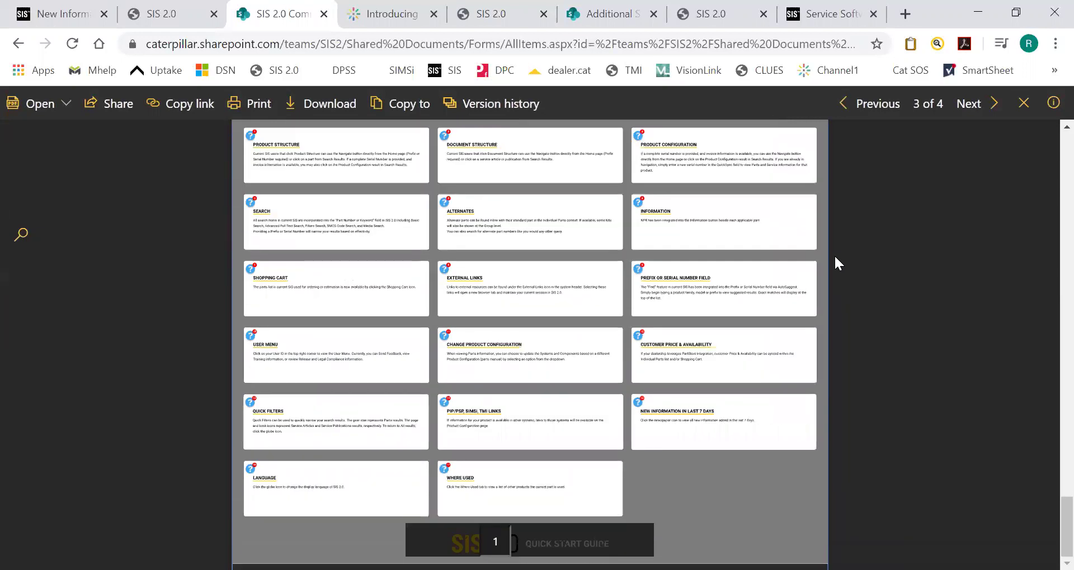
scroll(834, 254, up, 15)
scroll(835, 243, up, 10)
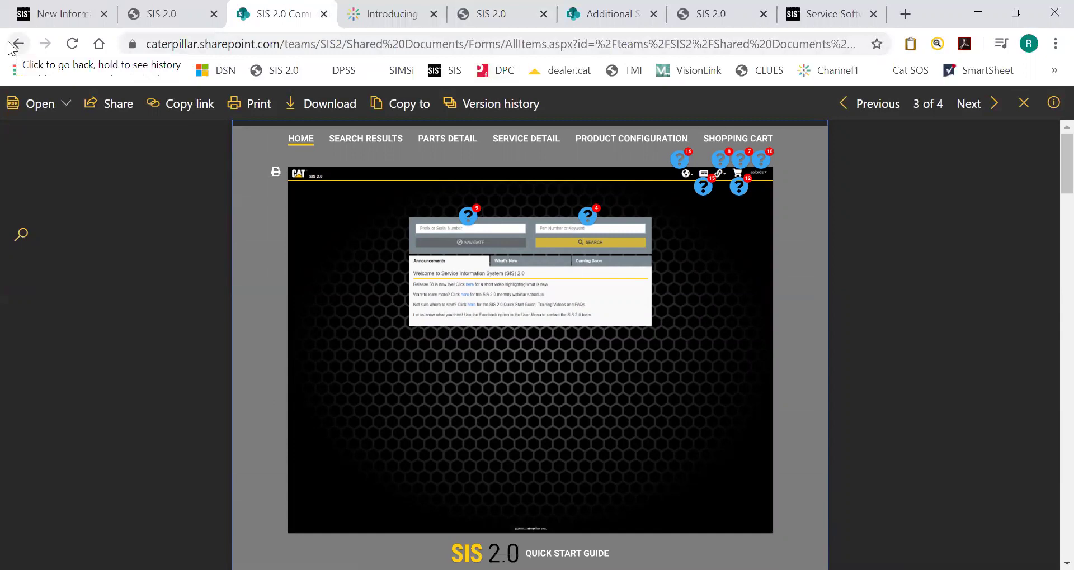
- Return to the SIS 2.0 home page, show the user account options with Training and Feedback, and close them
click(184, 17)
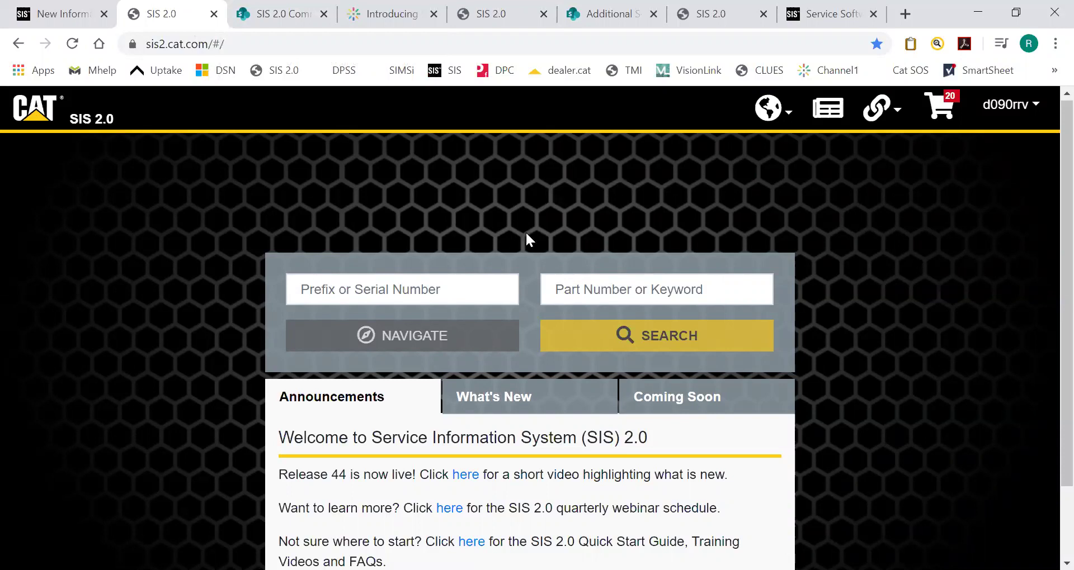
scroll(529, 239, down, 1)
scroll(529, 240, up, 1)
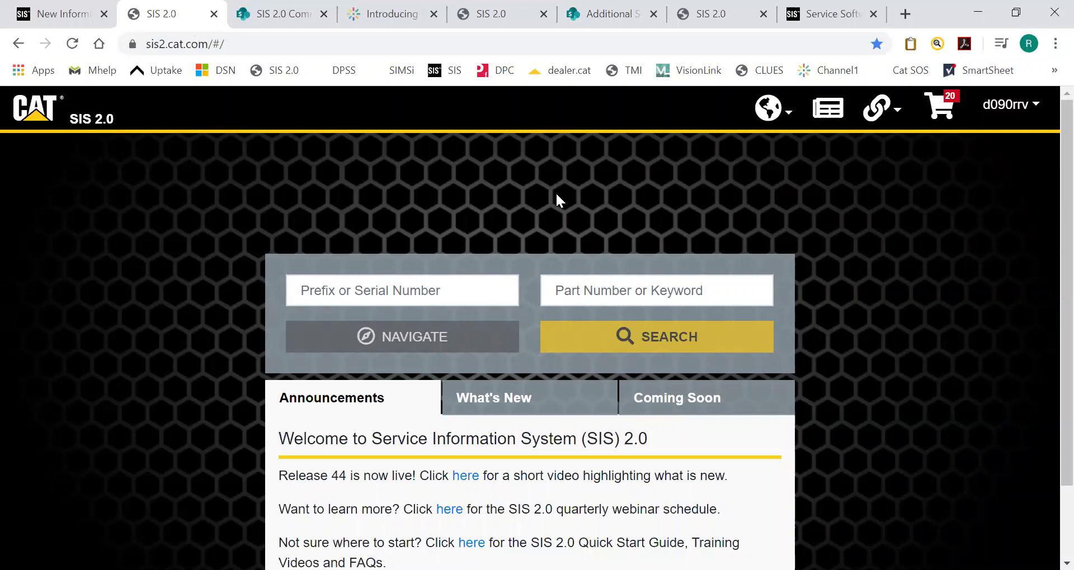
click(1003, 115)
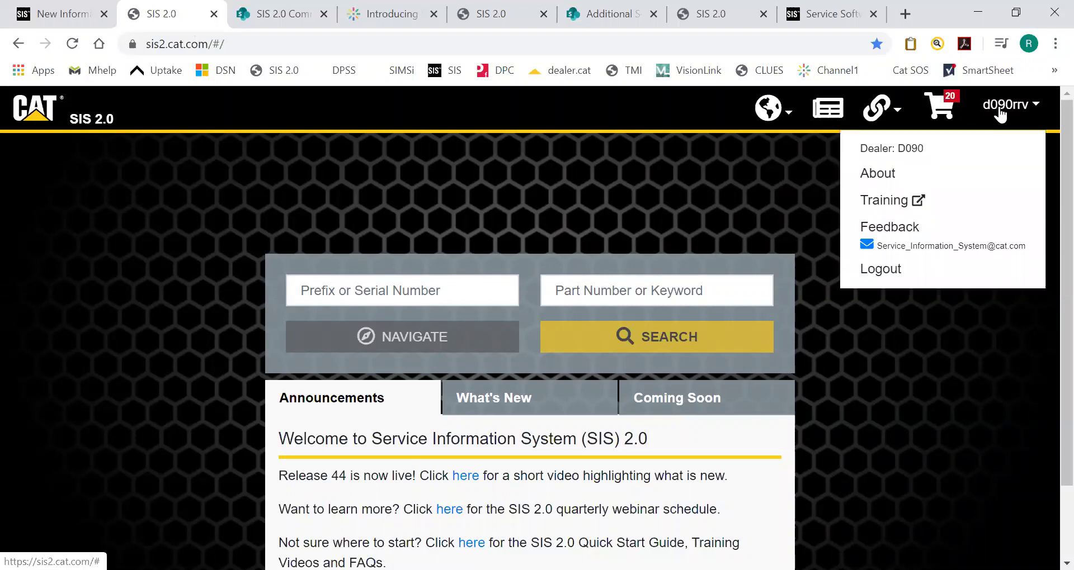
click(726, 176)
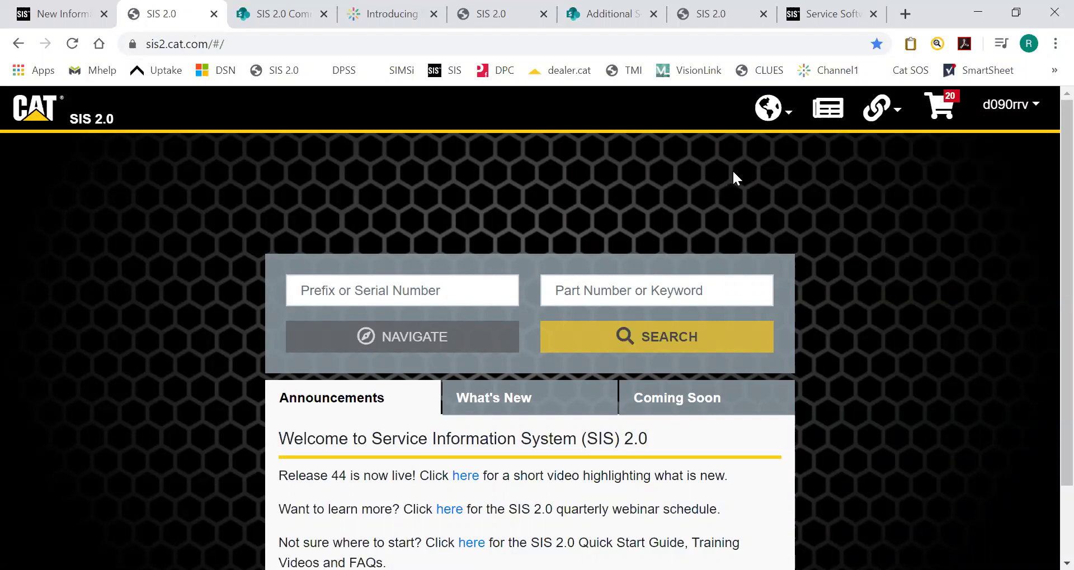